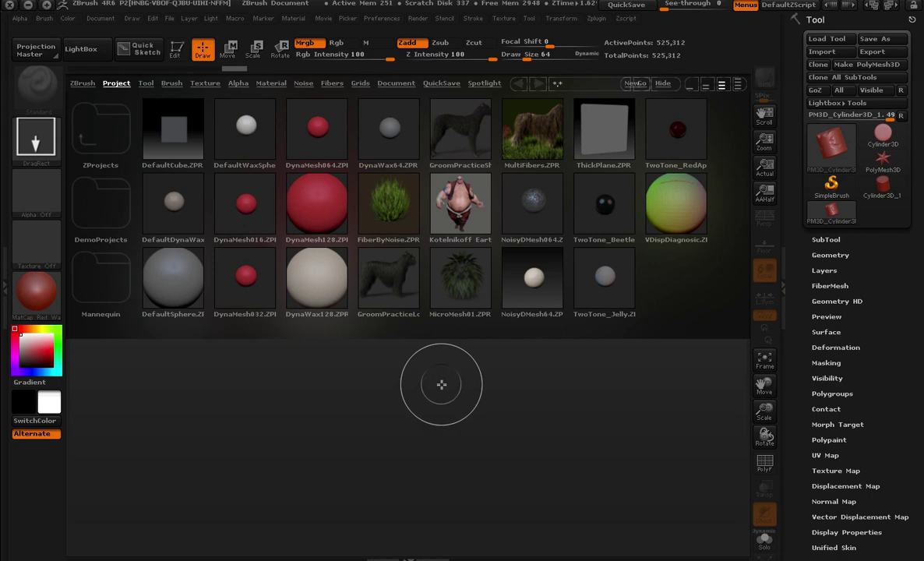
- Close the LightBox browser, leaving an empty canvas with PM3D_Cylinder3D_1 loaded
key(comma)
key(comma)
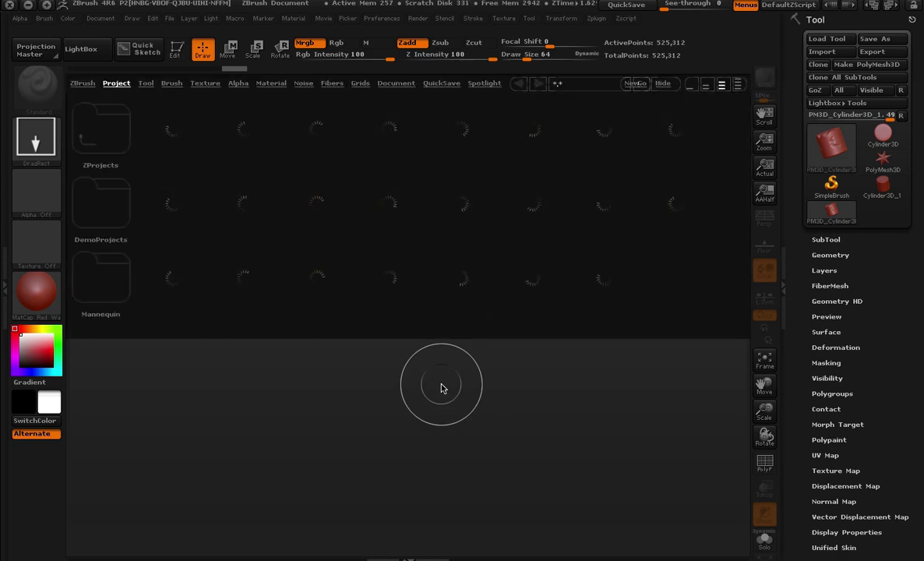
key(comma)
key(comma)
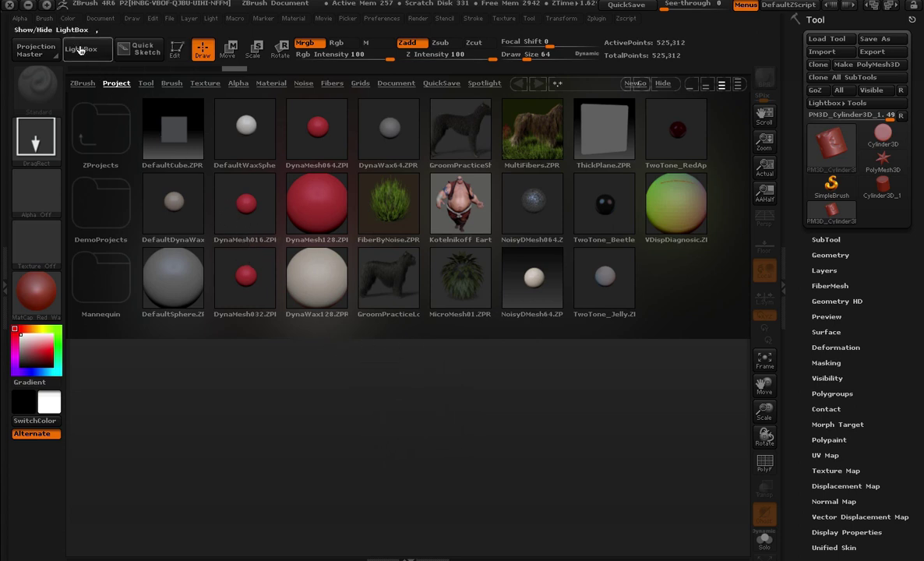
click(83, 59)
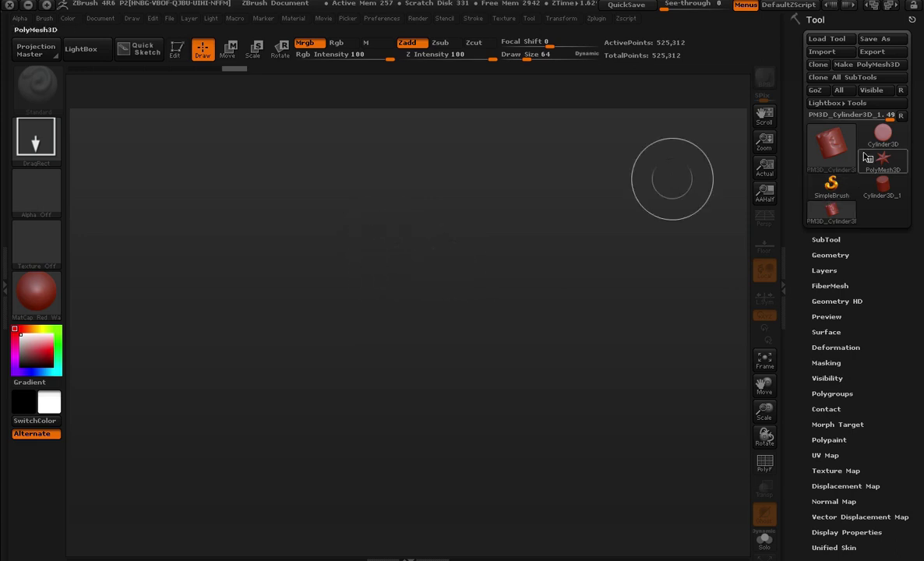
- Pick SimpleBrush from the Tool palette's tool popup as the current tool
click(831, 146)
click(343, 150)
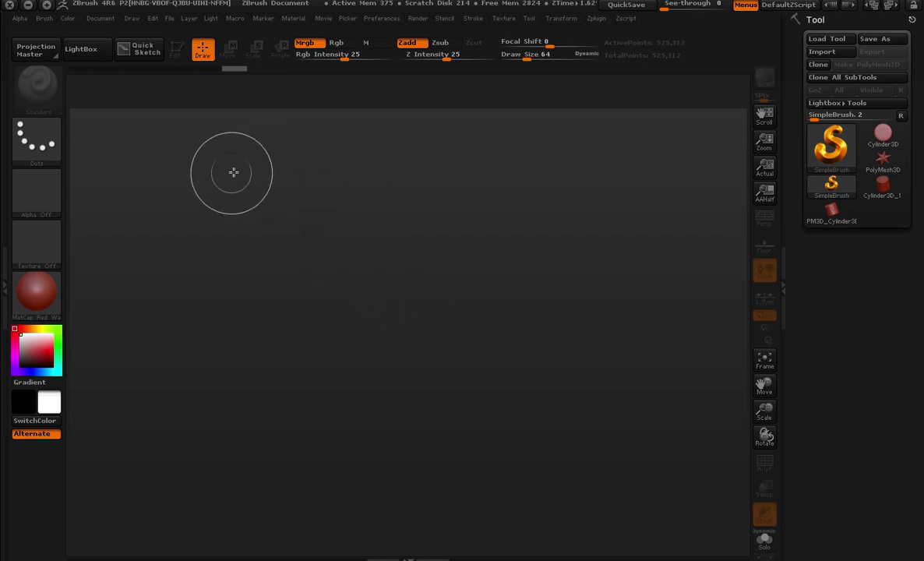
- Lay down several overlapping SimpleBrush cube strokes across the canvas
click(190, 162)
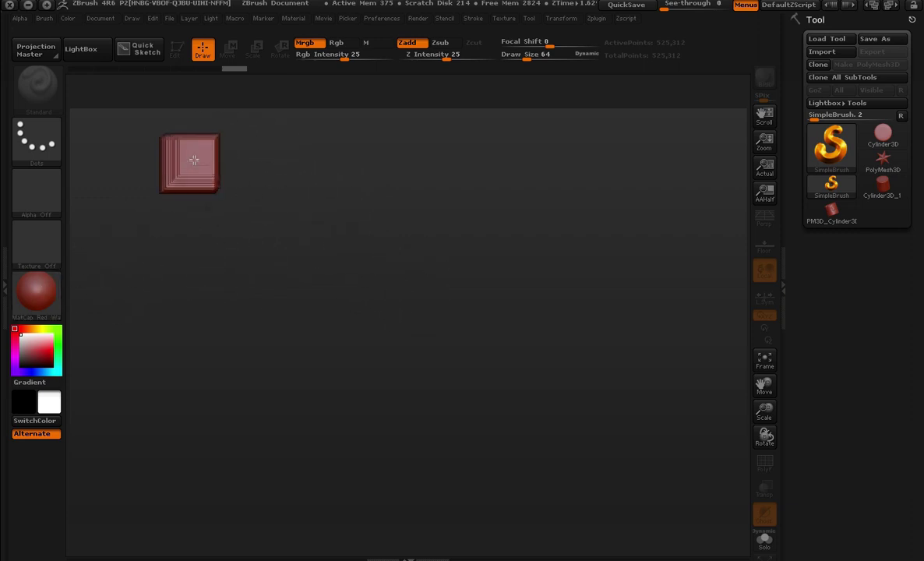
mouse_move(268, 136)
mouse_down()
mouse_move(278, 234)
mouse_move(495, 343)
mouse_up()
mouse_move(503, 168)
mouse_down()
mouse_move(609, 254)
mouse_move(668, 440)
mouse_up()
mouse_move(343, 180)
mouse_down()
mouse_move(390, 265)
mouse_move(265, 366)
mouse_move(312, 389)
mouse_up()
drag(479, 161, 448, 277)
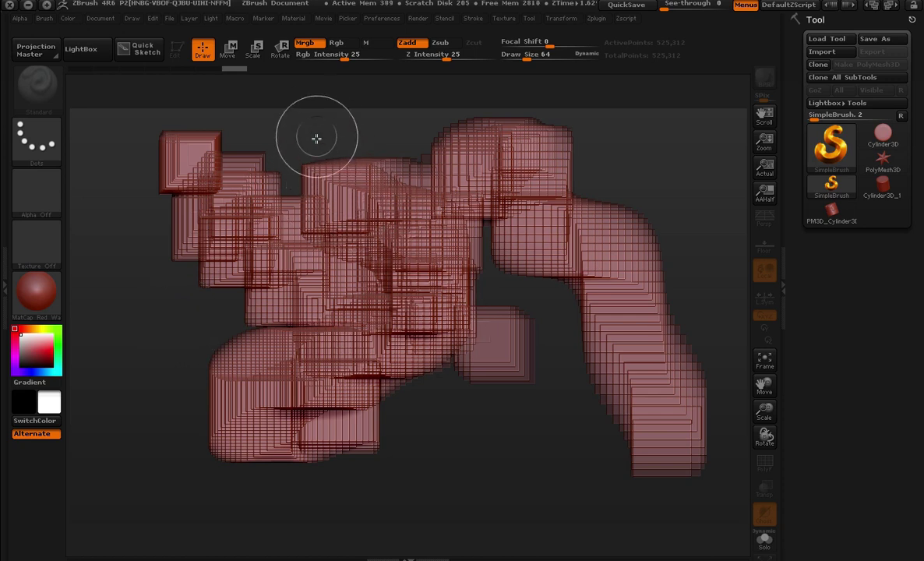
- Drag over the mass to add dense dark boxy detail and fill the gaps
mouse_move(286, 159)
mouse_down()
mouse_move(530, 301)
mouse_move(398, 303)
mouse_up()
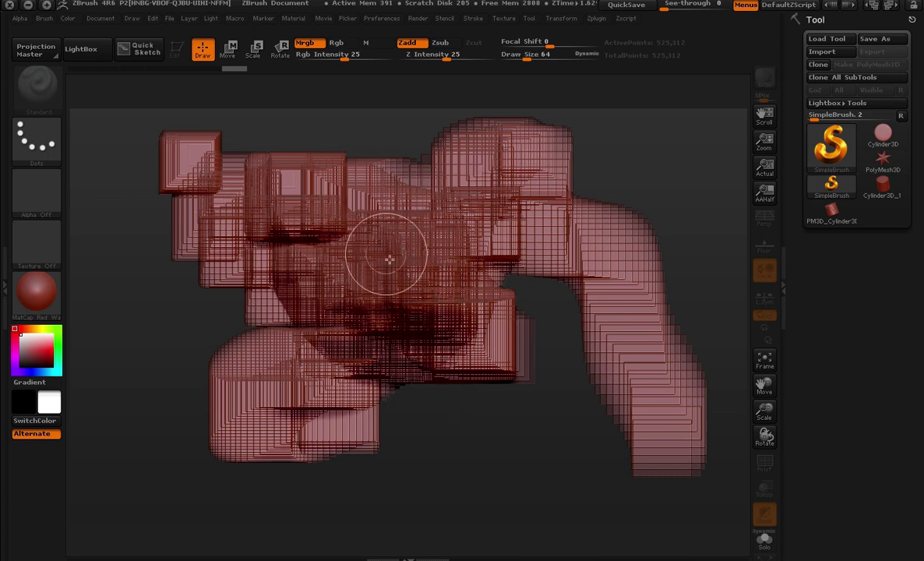
drag(370, 191, 454, 179)
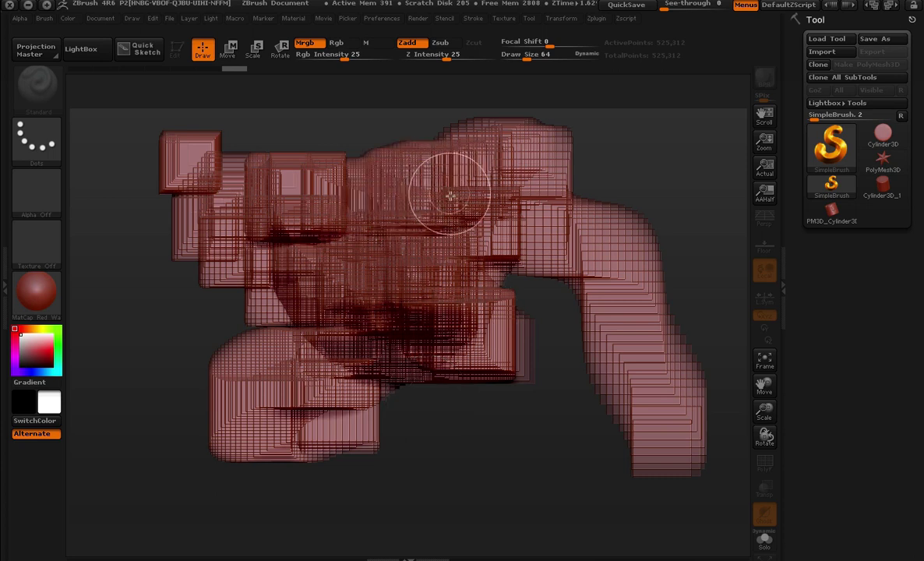
drag(496, 266, 462, 248)
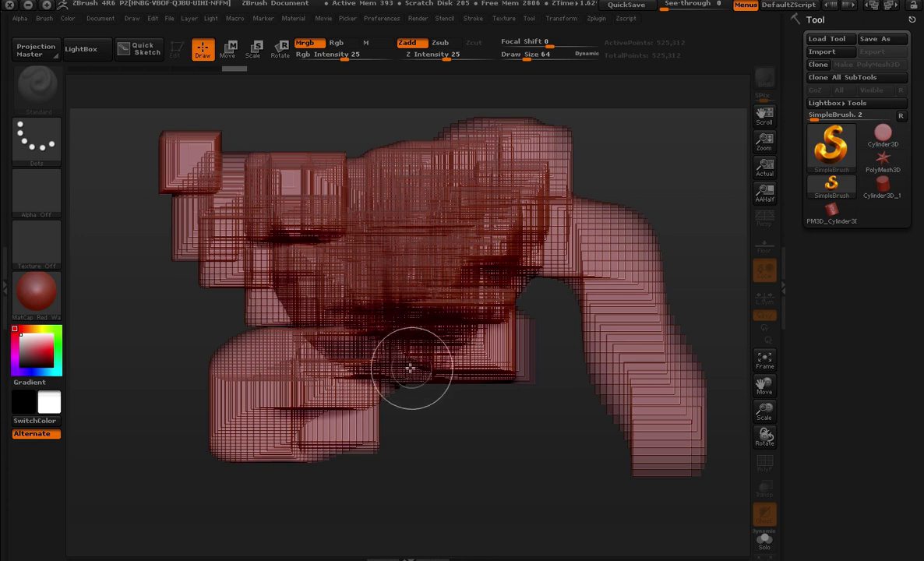
mouse_move(355, 321)
mouse_down()
mouse_move(267, 305)
mouse_move(274, 206)
mouse_move(248, 248)
mouse_move(215, 226)
mouse_move(258, 195)
mouse_move(279, 249)
mouse_move(347, 255)
mouse_move(331, 252)
mouse_up()
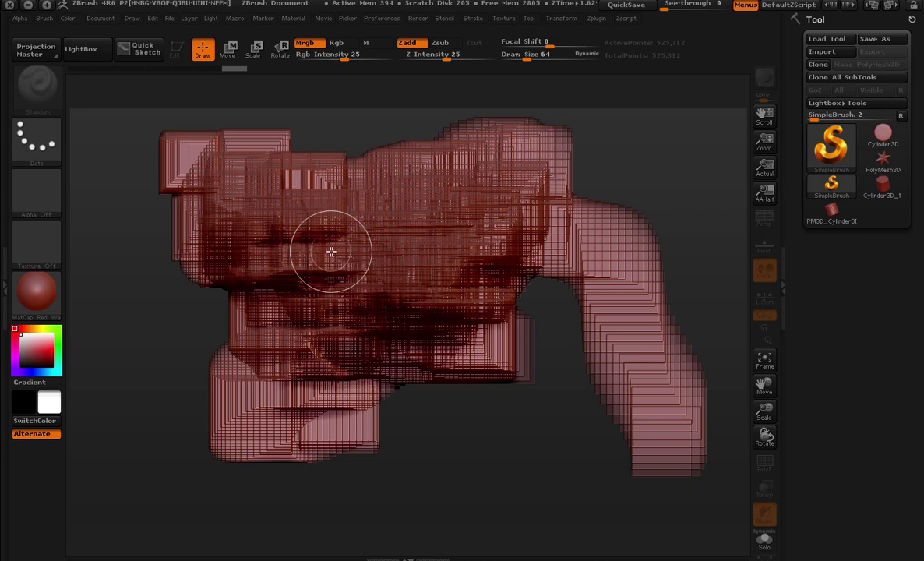
mouse_move(331, 251)
mouse_down()
mouse_move(396, 268)
mouse_move(384, 294)
mouse_move(341, 239)
mouse_move(351, 222)
mouse_move(402, 254)
mouse_up()
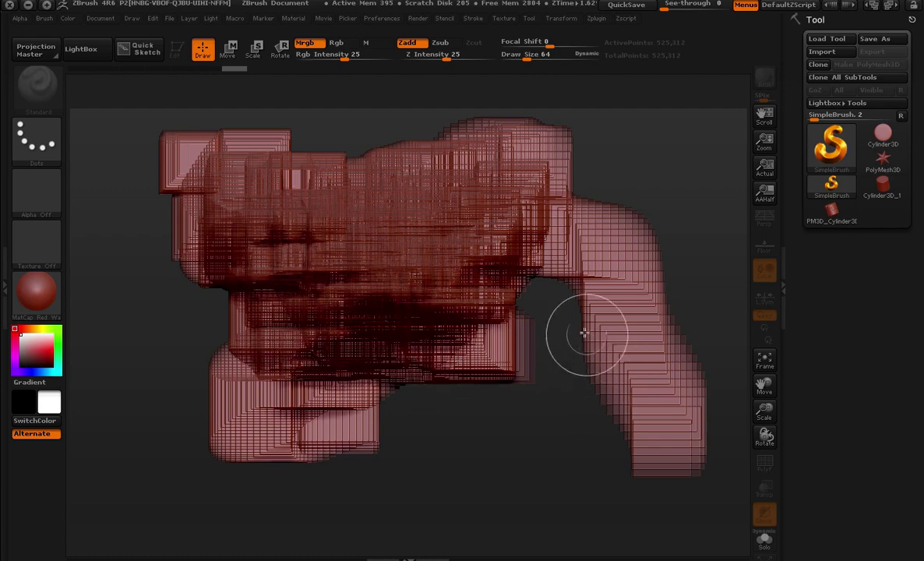
mouse_move(559, 202)
mouse_down()
mouse_move(600, 304)
mouse_move(138, 479)
mouse_up()
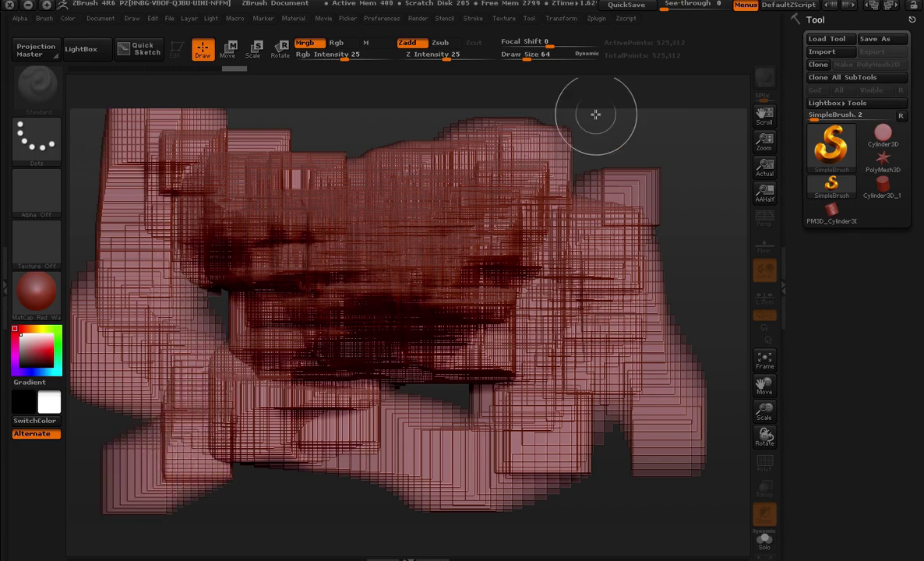
- Add two more cube strokes on the right and top, then clear the canvas with Ctrl+N
mouse_move(594, 114)
mouse_down()
mouse_move(682, 243)
mouse_move(567, 410)
mouse_up()
alt+drag(322, 183, 431, 291)
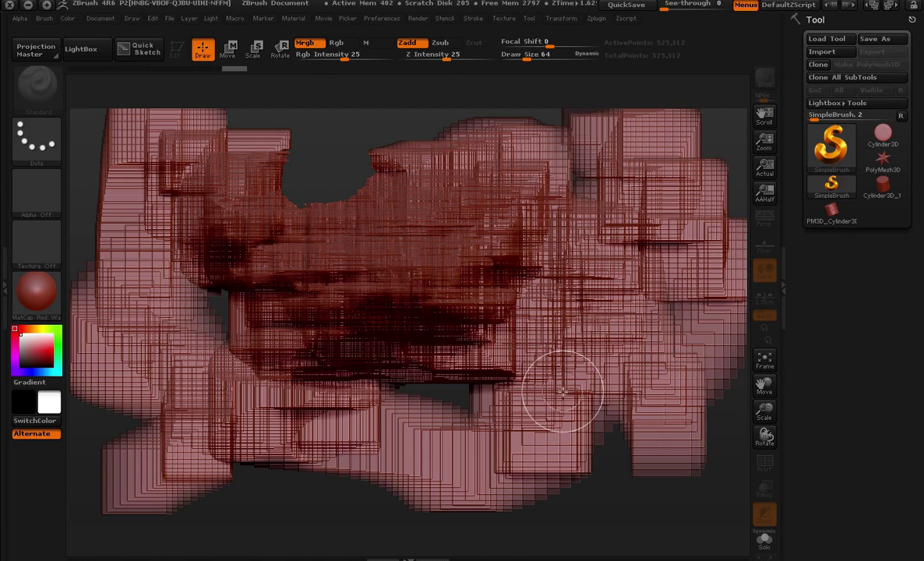
key(ctrl+n)
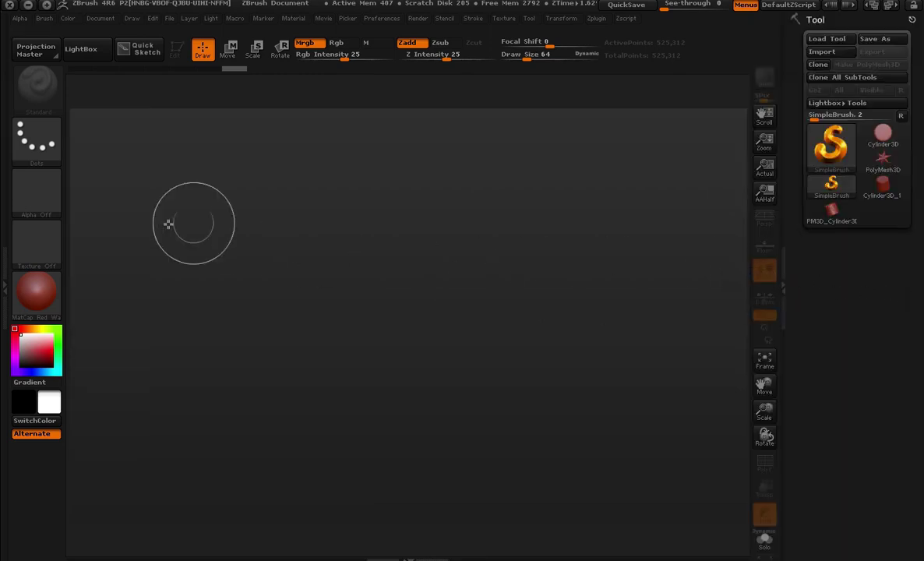
- Toggle the Material palette and the LightBox browser open and closed again
click(6, 241)
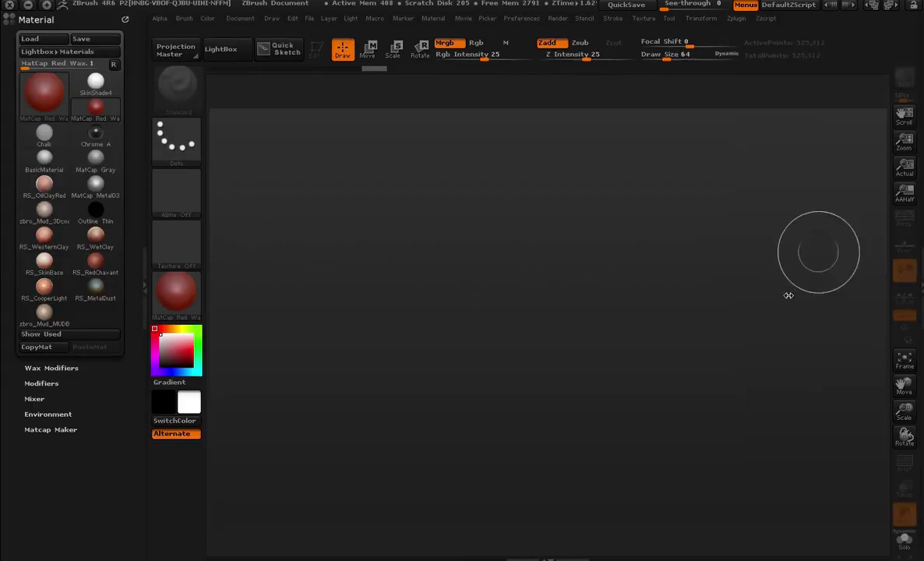
key(comma)
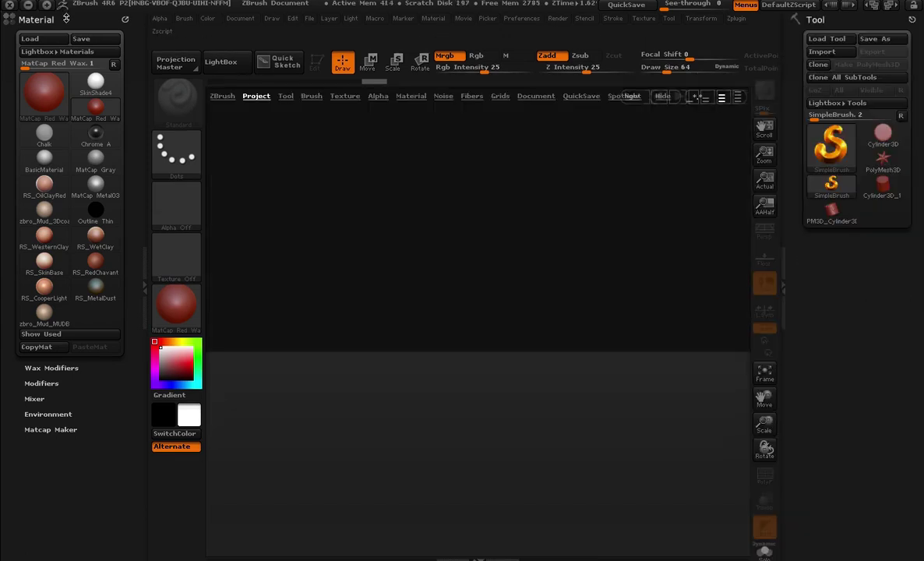
click(68, 20)
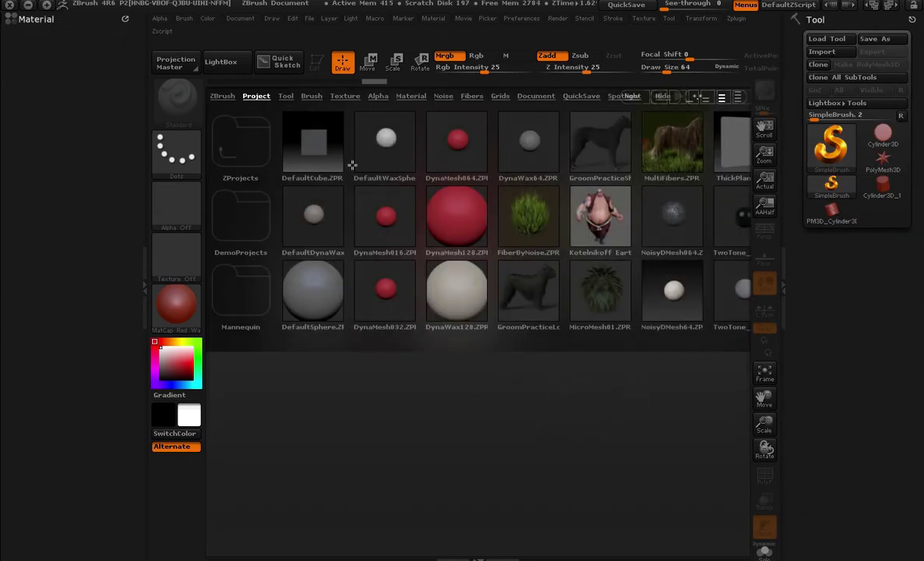
click(219, 62)
click(142, 229)
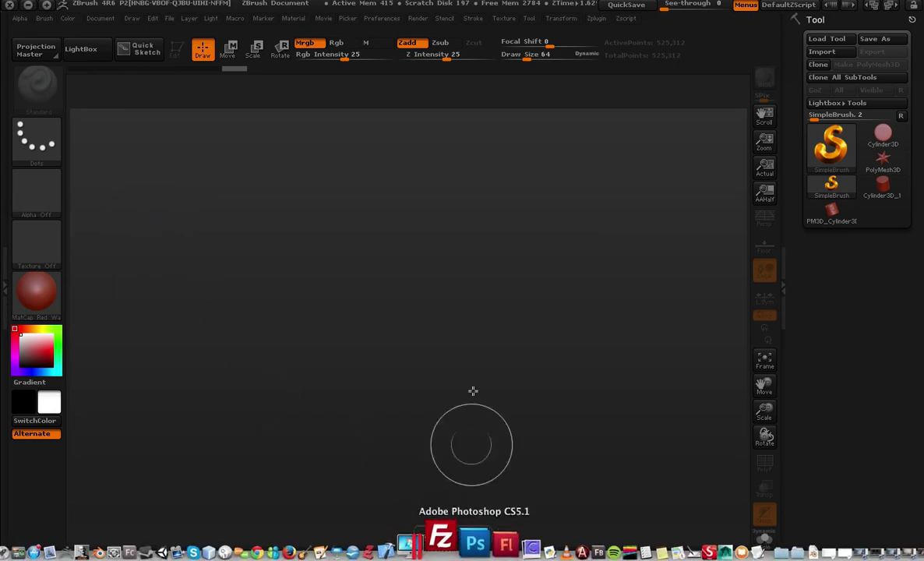
- Draw and clear a test square, then pull the Tool palette out of its dock
drag(475, 363, 433, 361)
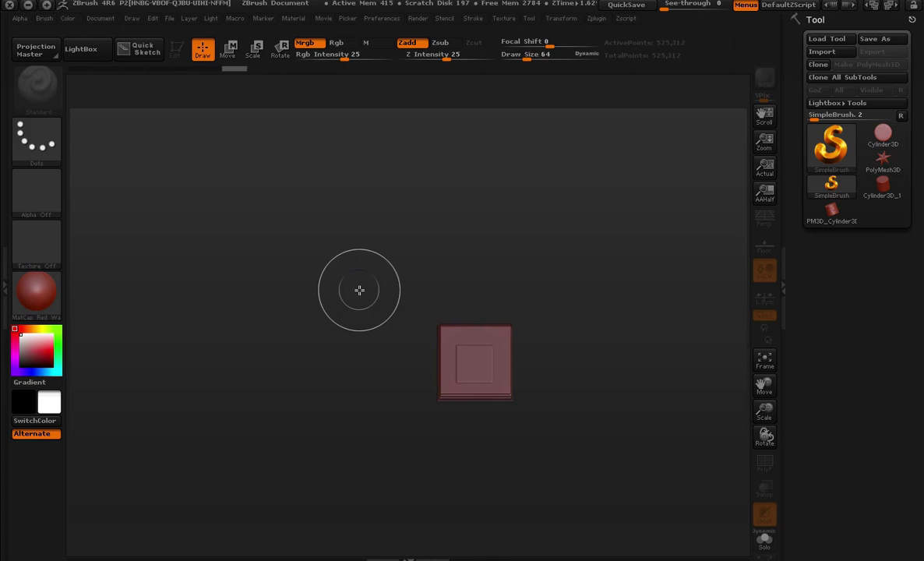
key(ctrl+n)
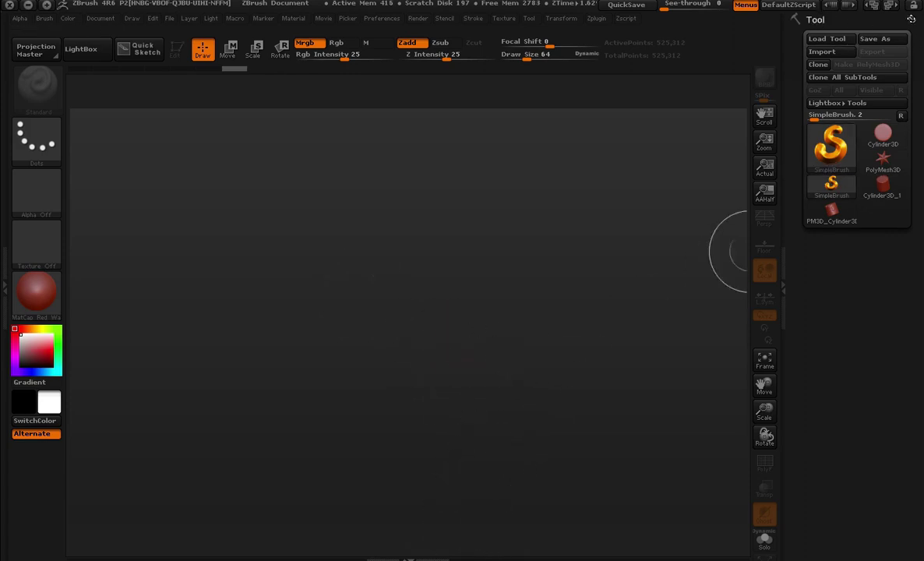
mouse_move(911, 19)
mouse_down()
mouse_move(388, 173)
mouse_move(794, 102)
mouse_up()
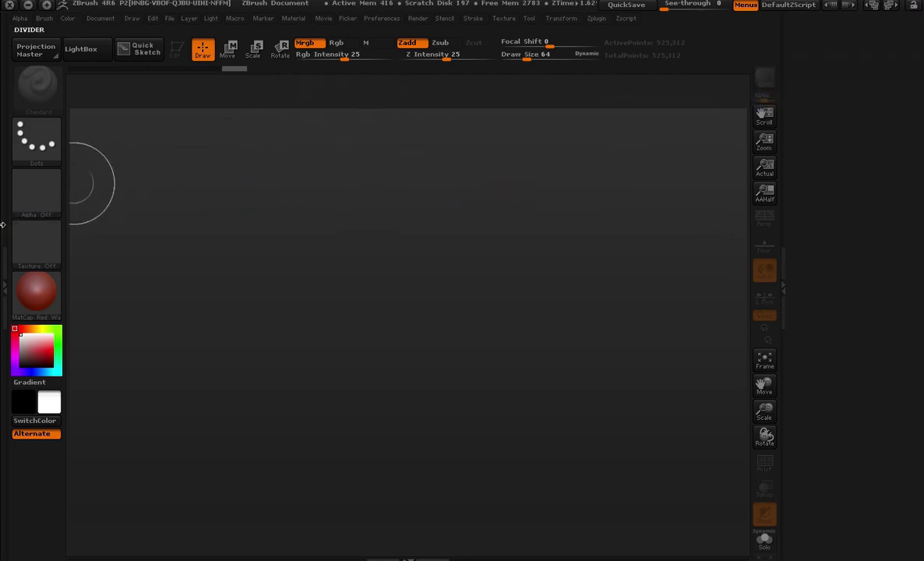
click(9, 255)
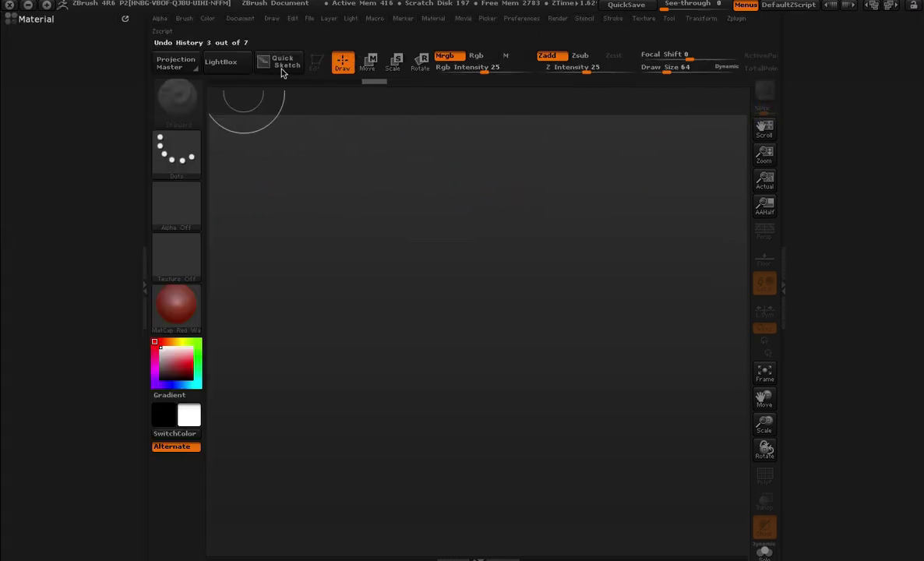
click(207, 17)
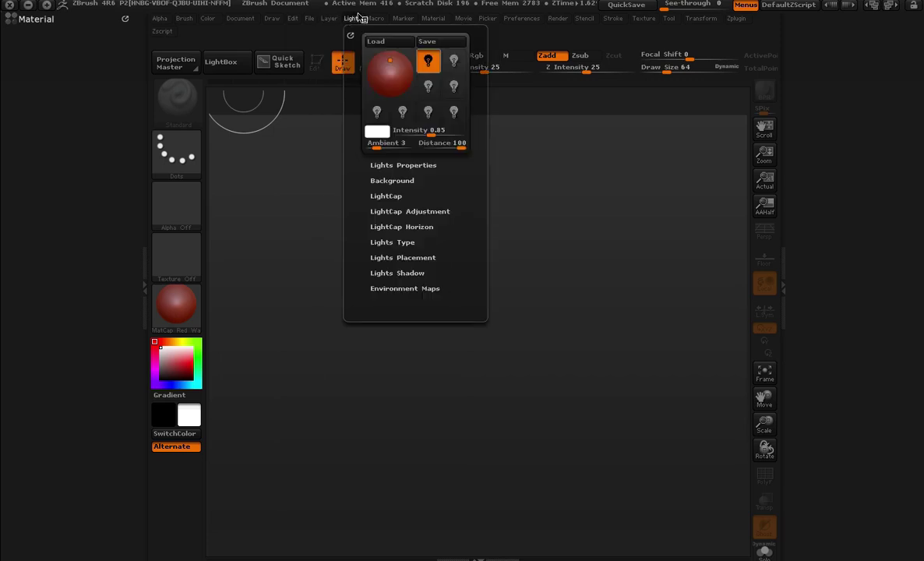
mouse_move(668, 18)
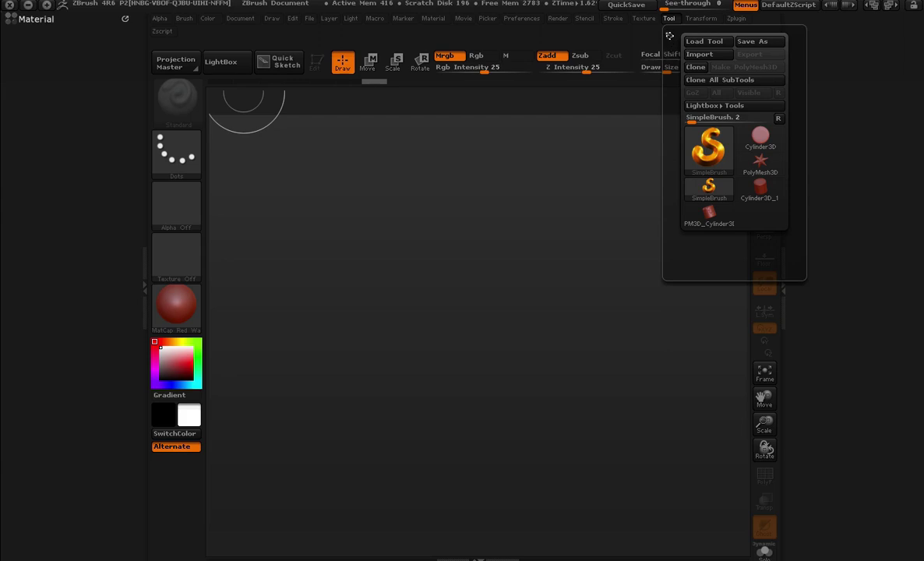
- Redock the Tool palette in the right tray, hide the Material palette, and show the tool picker
drag(669, 36, 49, 113)
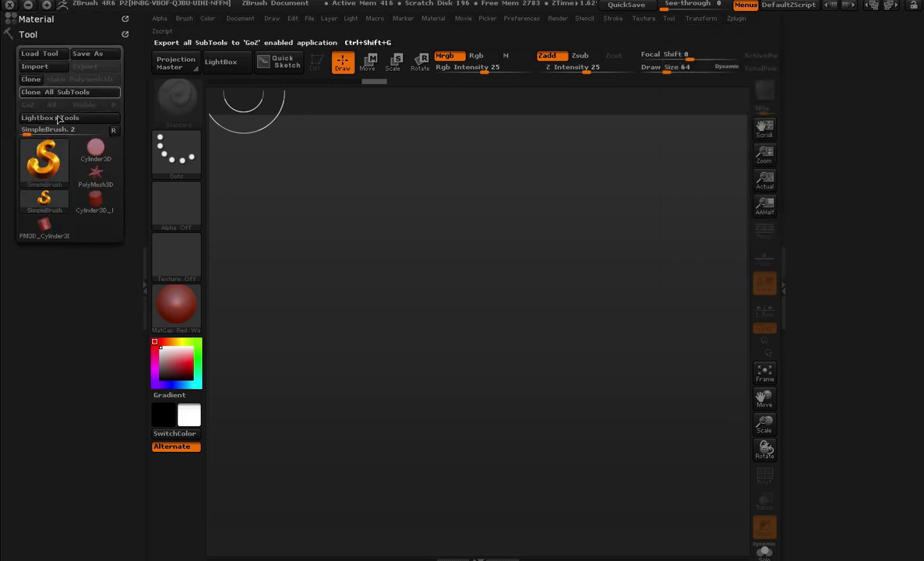
mouse_move(117, 34)
mouse_down()
mouse_move(433, 68)
mouse_move(895, 76)
mouse_up()
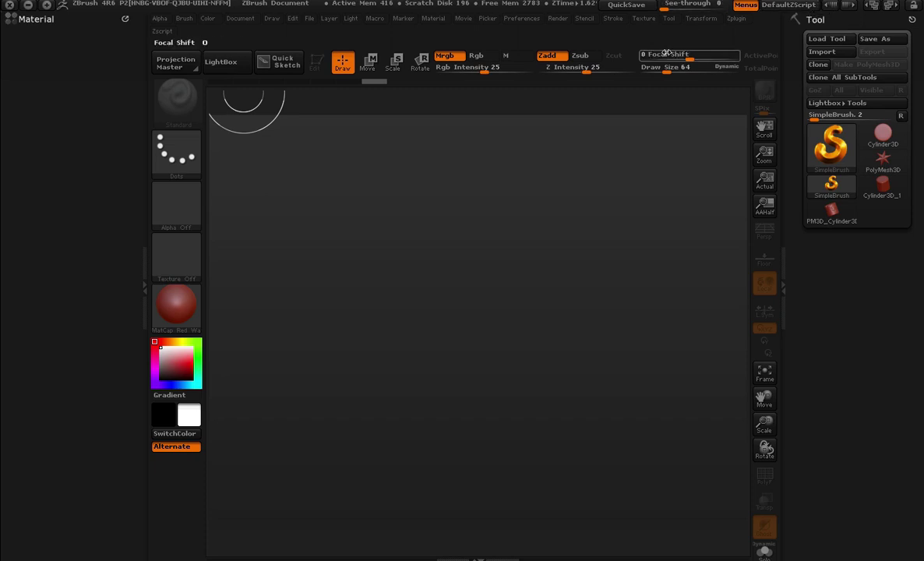
click(671, 20)
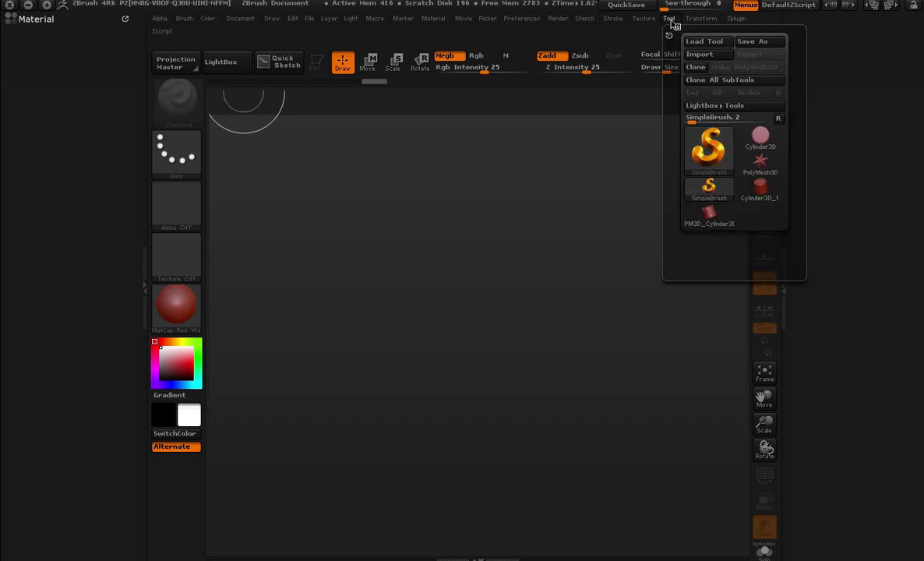
click(669, 35)
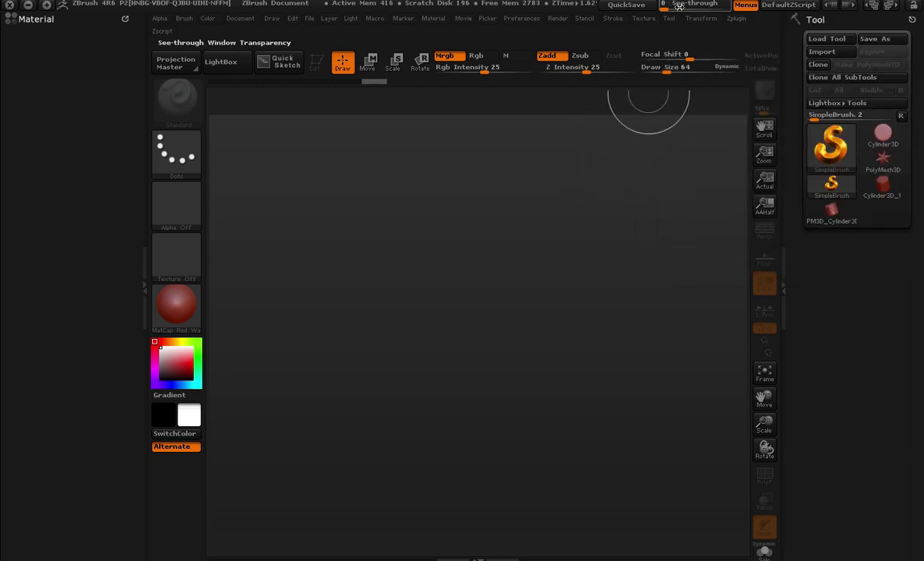
click(144, 178)
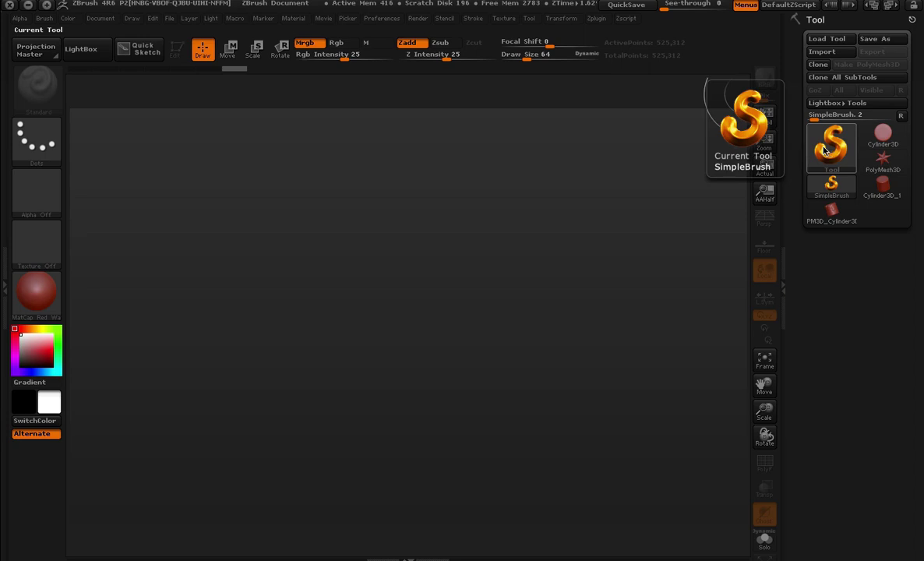
click(833, 158)
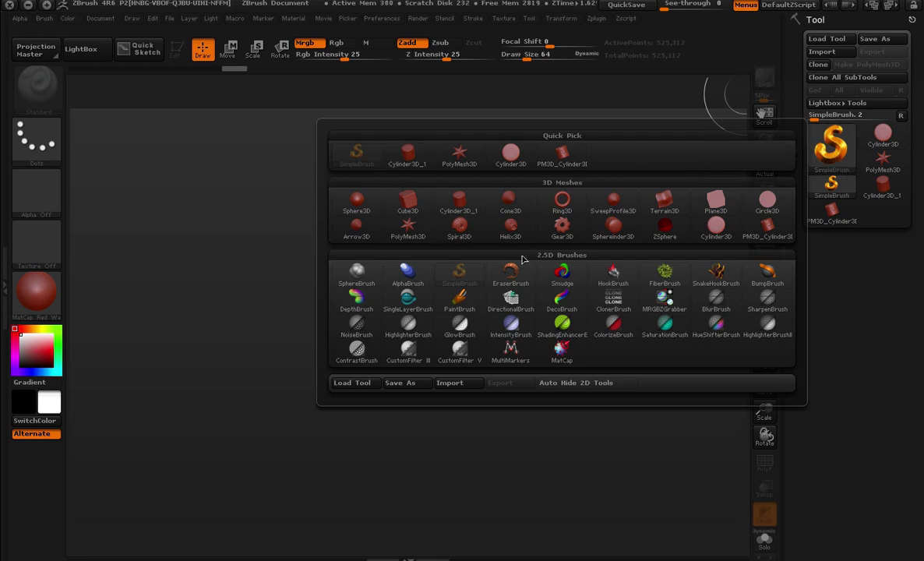
- Make Sphere3D current and stamp a ring of red spheres around a central one
click(354, 201)
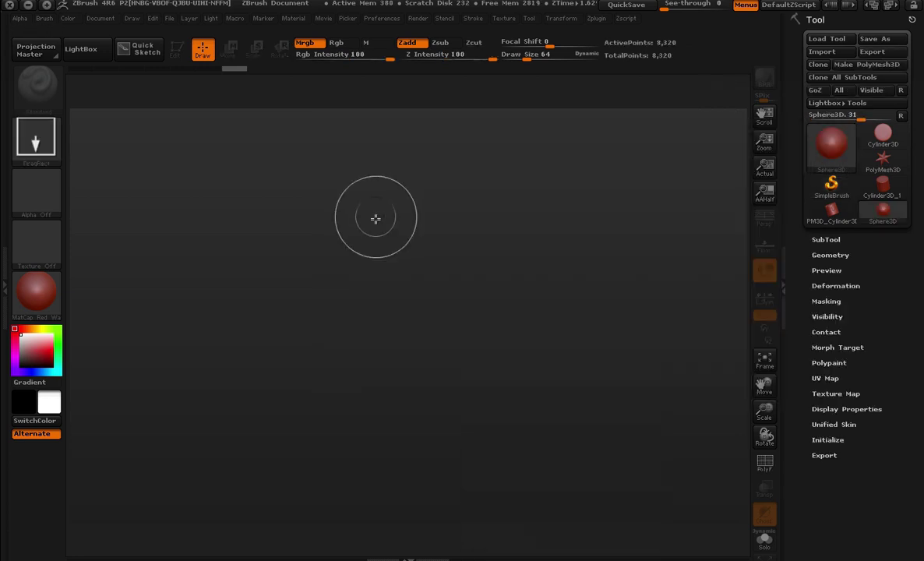
mouse_move(383, 280)
mouse_down()
mouse_move(418, 505)
mouse_move(401, 276)
mouse_move(463, 488)
mouse_move(425, 356)
mouse_move(439, 370)
mouse_move(404, 274)
mouse_move(417, 155)
mouse_move(560, 276)
mouse_move(353, 342)
mouse_move(488, 415)
mouse_move(469, 346)
mouse_move(454, 357)
mouse_move(472, 381)
mouse_move(557, 456)
mouse_move(518, 361)
mouse_move(405, 268)
mouse_move(475, 285)
mouse_move(711, 248)
mouse_move(522, 288)
mouse_up()
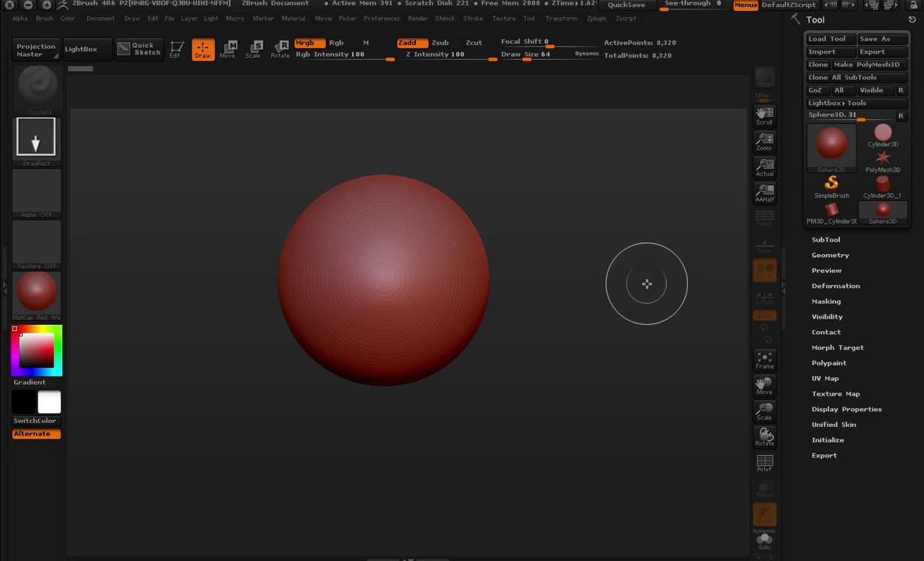
drag(574, 242, 574, 311)
drag(458, 431, 390, 494)
drag(156, 304, 185, 313)
drag(265, 222, 296, 374)
drag(331, 355, 351, 402)
drag(432, 343, 472, 374)
drag(477, 296, 467, 328)
drag(487, 187, 417, 268)
mouse_move(355, 140)
mouse_down()
mouse_move(327, 197)
mouse_move(324, 257)
mouse_up()
mouse_move(320, 264)
mouse_down()
mouse_move(324, 427)
mouse_move(405, 467)
mouse_up()
- Add more large and small spheres at the centre, lower left, upper right and centre-right
drag(495, 448, 522, 454)
drag(592, 413, 701, 363)
drag(623, 304, 597, 160)
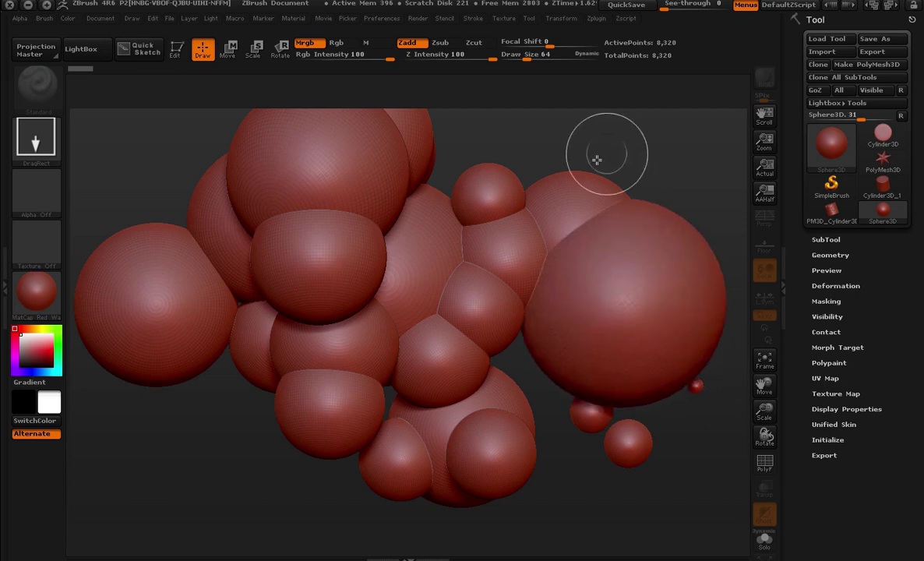
drag(421, 233, 350, 327)
drag(274, 418, 405, 359)
drag(506, 352, 488, 367)
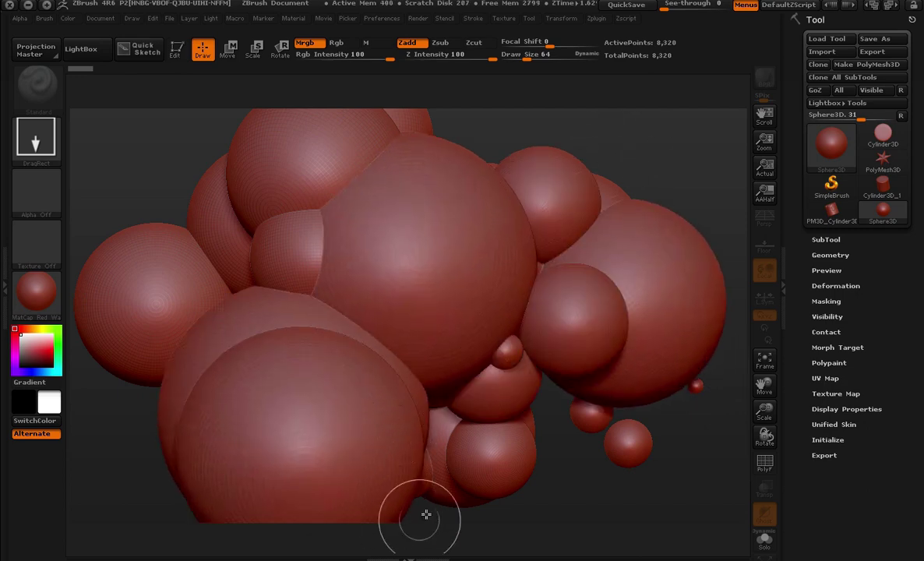
mouse_move(664, 148)
mouse_down()
mouse_move(660, 190)
mouse_move(615, 201)
mouse_up()
drag(550, 158, 538, 170)
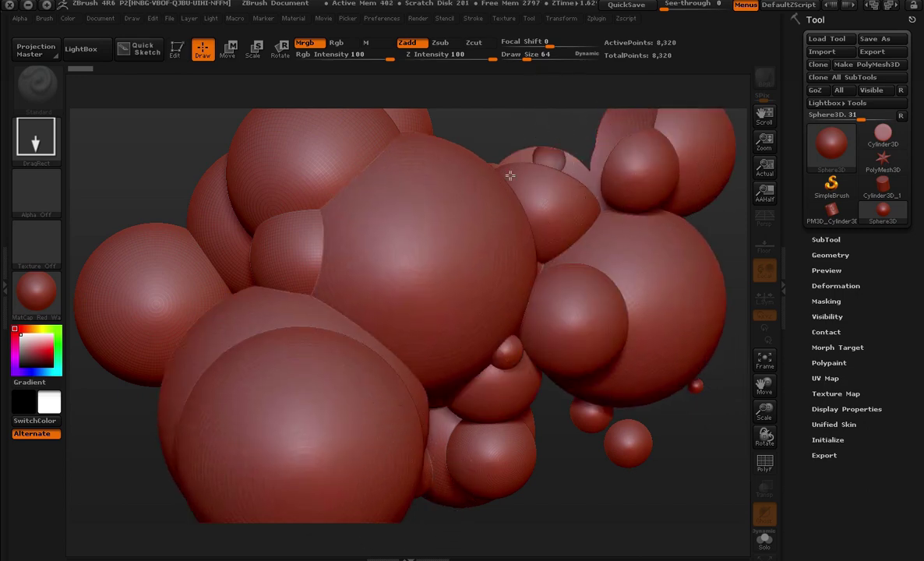
drag(557, 396, 487, 503)
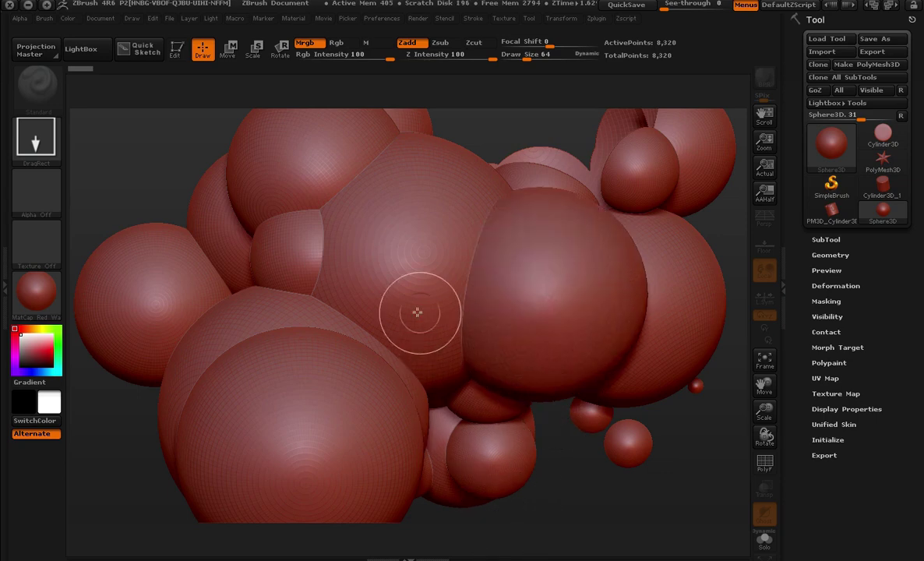
- Carve a hollow in the centre sphere with Zsub, refill it with Zadd, then clear with Ctrl+N
alt+drag(409, 275, 406, 337)
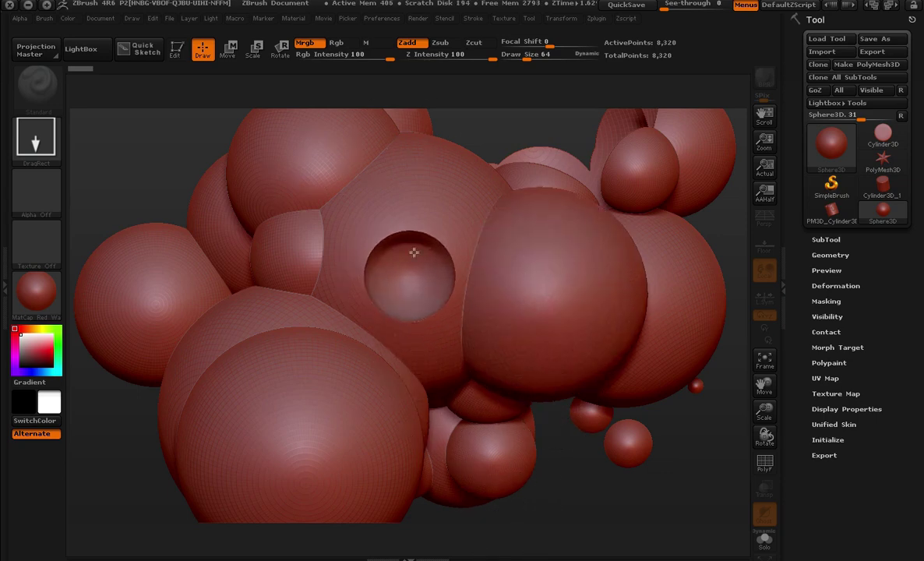
drag(414, 252, 442, 311)
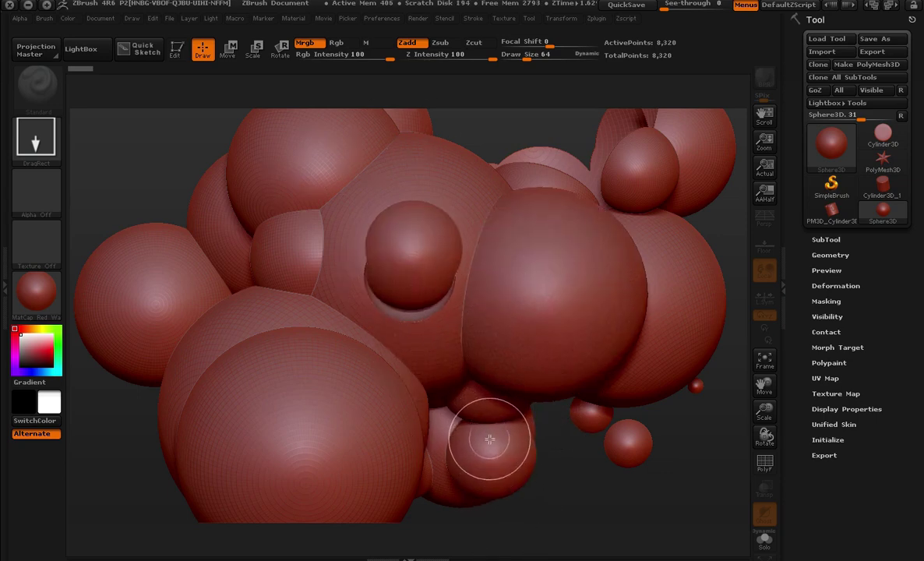
key(ctrl+n)
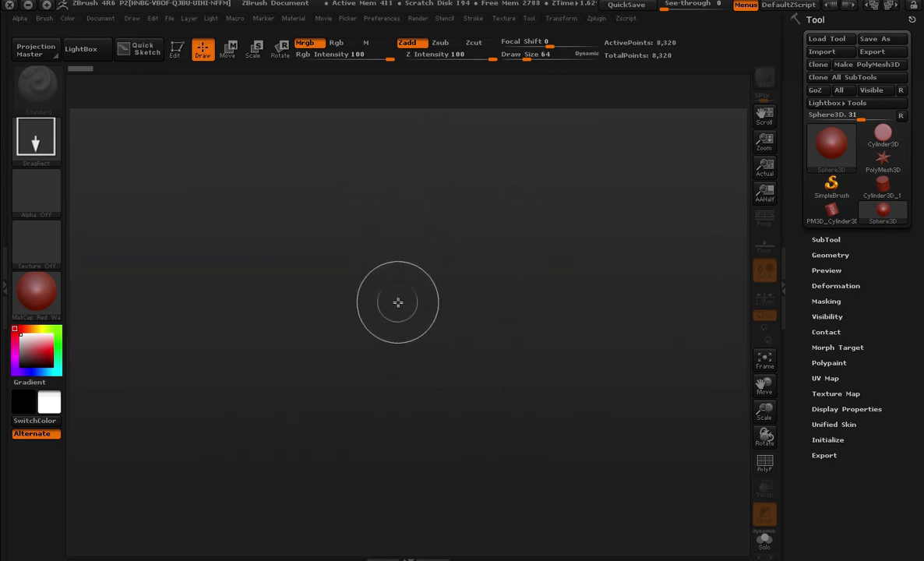
- Drag out Sphere3D_1 mid-canvas, toggle Edit mode on and off, and stamp a second sphere
drag(396, 287, 414, 424)
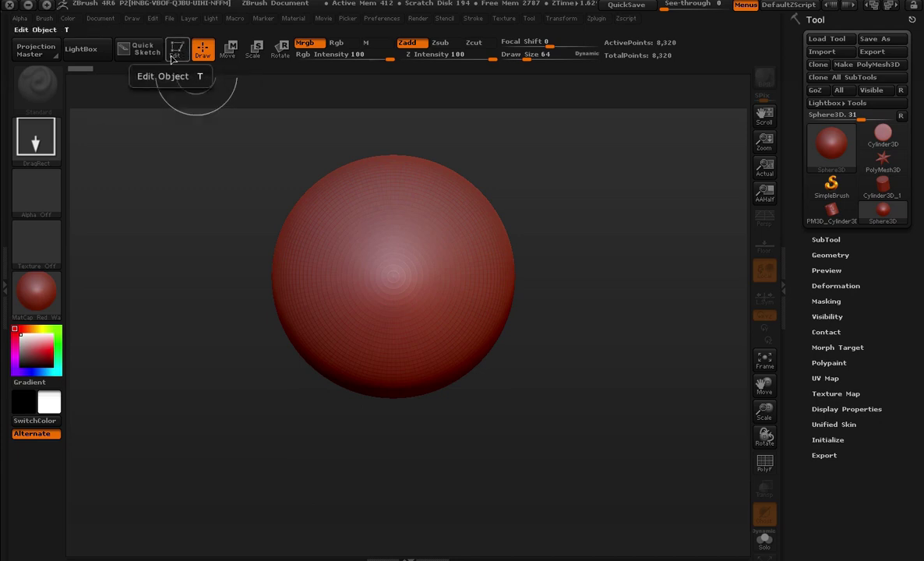
click(178, 49)
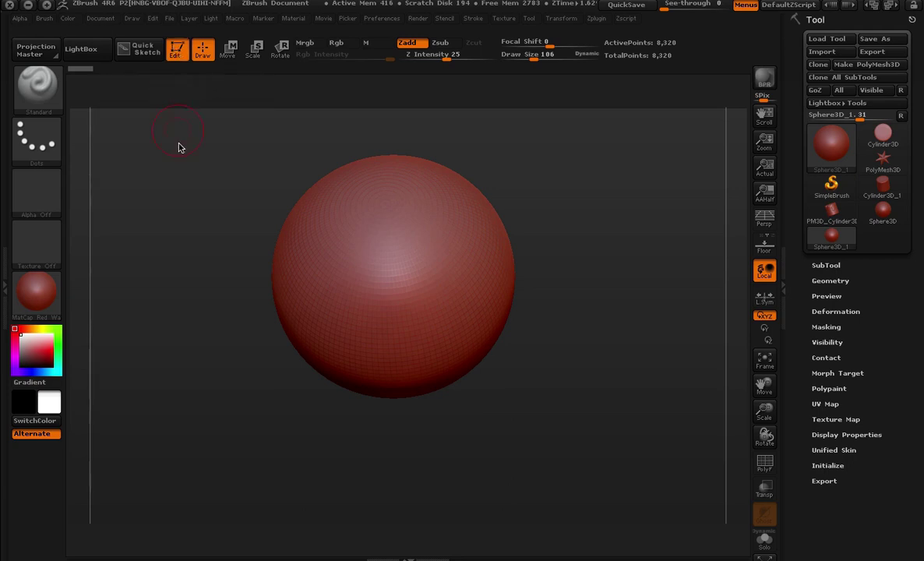
key(t)
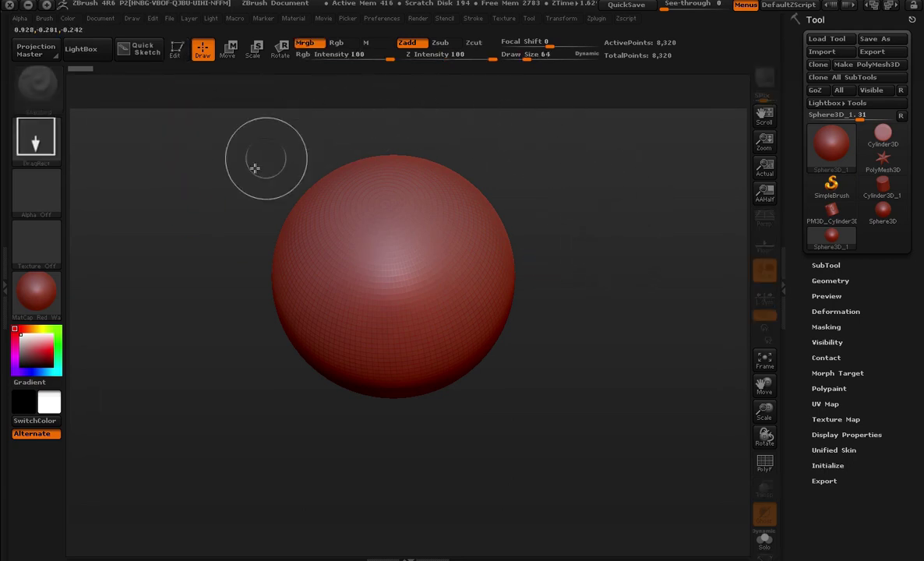
drag(625, 217, 550, 347)
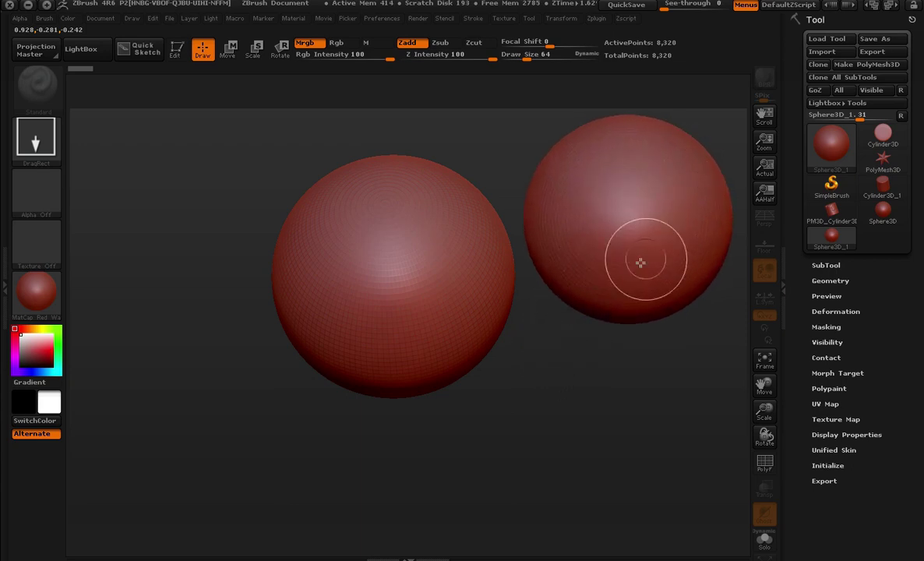
- Put the upper-right sphere into Edit mode with T and clear the left sphere
key(t)
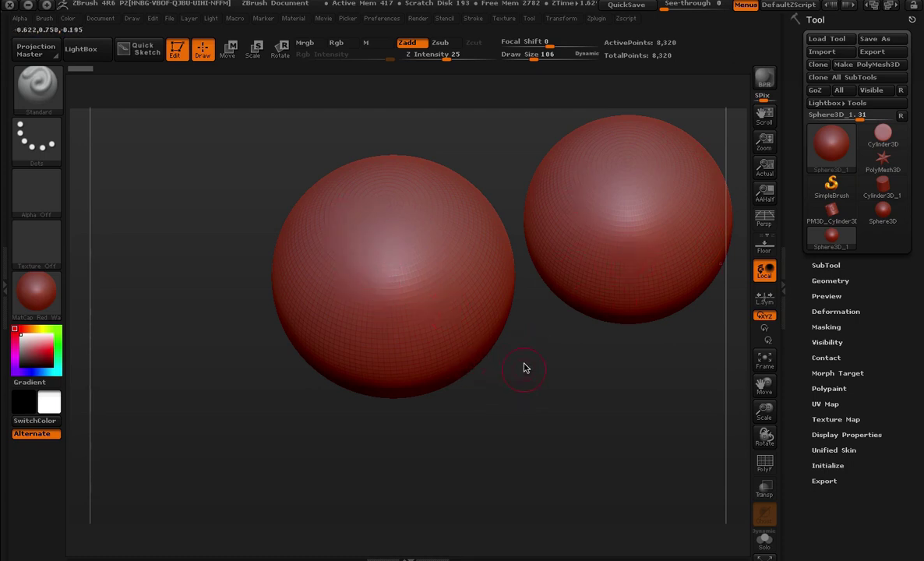
ctrl+shift+drag(546, 374, 571, 382)
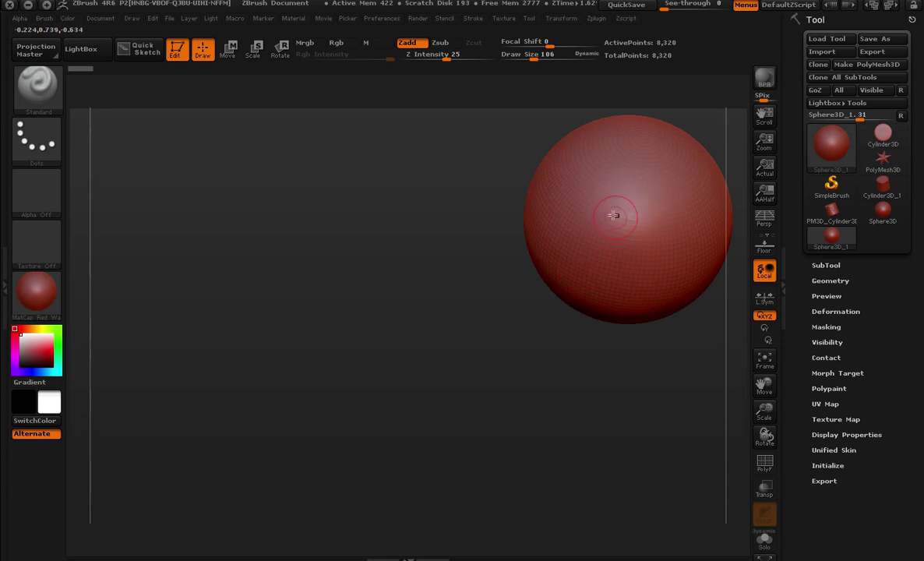
- Trigger the PolyMesh3D conversion notice, then rotate and move the sphere view around the canvas
click(587, 264)
mouse_move(392, 233)
mouse_down()
mouse_move(377, 220)
mouse_move(406, 239)
mouse_move(363, 247)
mouse_up()
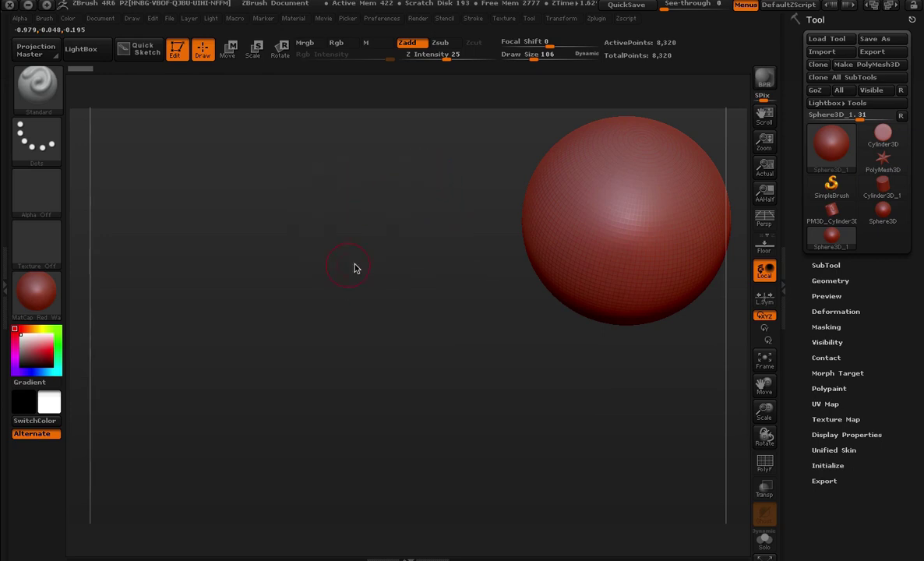
mouse_move(413, 180)
alt+mouse_down()
mouse_move(290, 208)
mouse_move(241, 239)
alt+mouse_up()
alt+drag(567, 170, 632, 342)
mouse_move(679, 397)
alt+mouse_down()
mouse_move(570, 223)
mouse_move(494, 418)
mouse_move(625, 448)
mouse_move(668, 390)
alt+mouse_up()
mouse_move(689, 159)
alt+mouse_down()
mouse_move(464, 169)
mouse_move(493, 282)
mouse_move(524, 252)
mouse_move(634, 200)
mouse_move(605, 157)
mouse_move(634, 252)
mouse_move(621, 204)
mouse_move(627, 113)
alt+mouse_up()
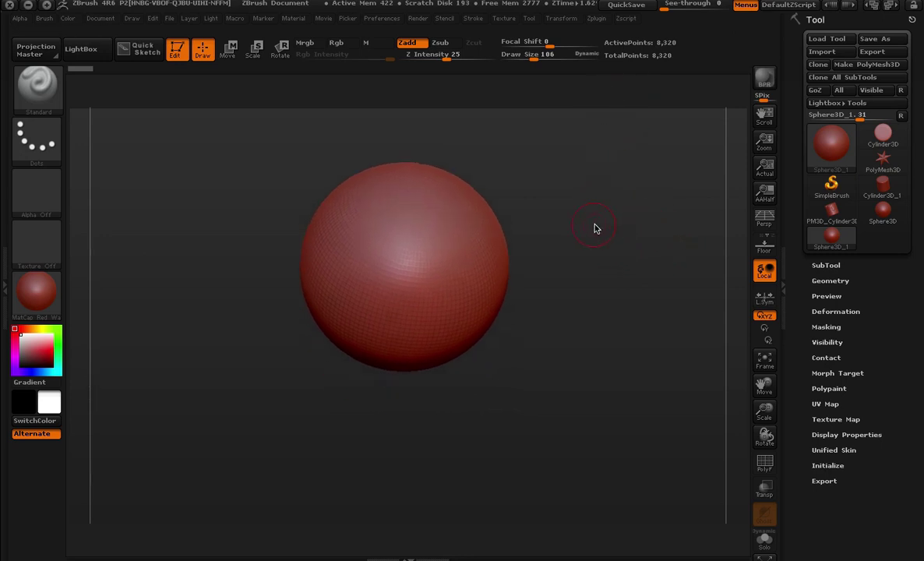
- Nudge, zoom in and recentre the view until the 8,320-point sphere sits mid-canvas
mouse_move(595, 228)
alt+mouse_down()
mouse_move(615, 223)
mouse_move(612, 204)
mouse_move(603, 255)
mouse_move(640, 241)
mouse_move(596, 226)
mouse_move(627, 247)
mouse_move(605, 188)
mouse_move(592, 206)
mouse_move(600, 236)
mouse_move(608, 219)
mouse_move(625, 248)
mouse_move(625, 225)
mouse_move(641, 278)
mouse_move(637, 231)
mouse_move(622, 235)
mouse_move(632, 286)
alt+mouse_up()
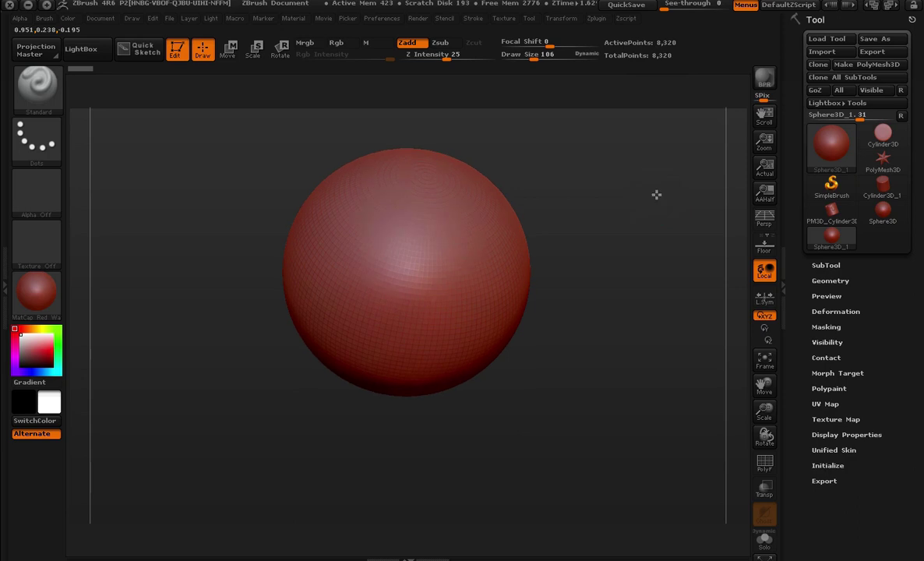
alt+drag(656, 195, 659, 190)
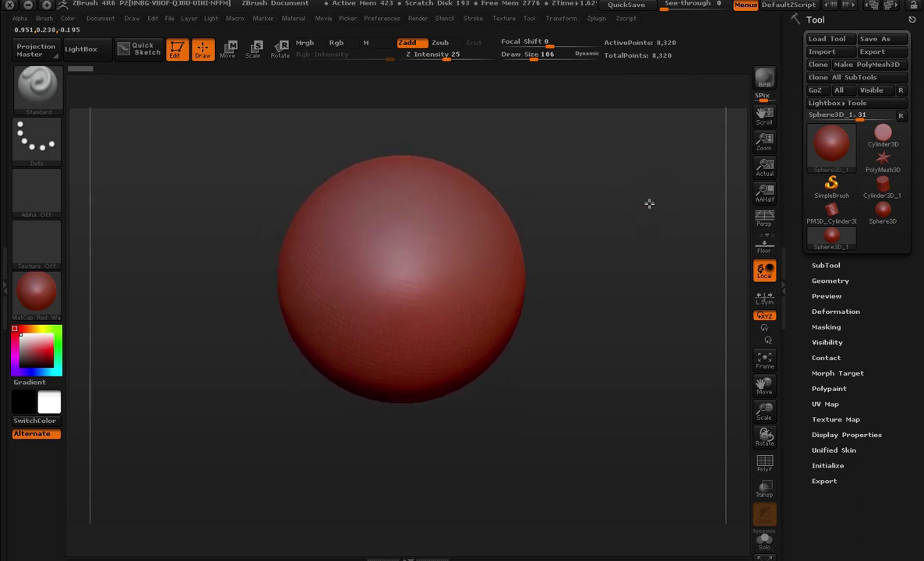
mouse_move(647, 200)
alt+mouse_down()
mouse_move(635, 192)
mouse_move(642, 230)
mouse_move(667, 208)
mouse_move(646, 198)
mouse_move(656, 213)
mouse_move(660, 175)
mouse_move(631, 272)
mouse_move(631, 213)
mouse_move(634, 276)
mouse_move(625, 204)
mouse_move(638, 299)
mouse_move(627, 272)
mouse_move(625, 284)
mouse_move(629, 215)
mouse_move(641, 336)
mouse_move(626, 180)
alt+mouse_up()
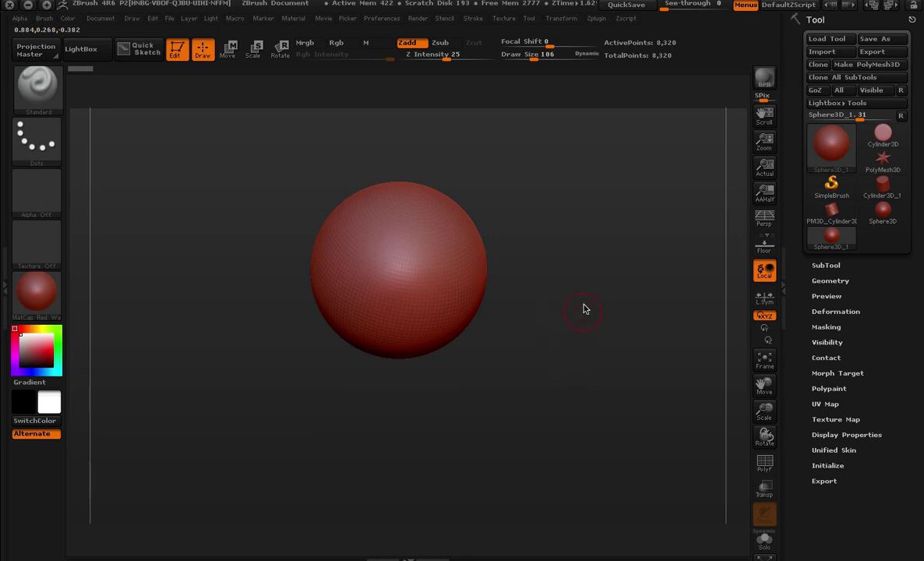
alt+drag(572, 231, 612, 326)
mouse_move(660, 306)
alt+mouse_down()
mouse_move(598, 217)
mouse_move(601, 242)
mouse_move(644, 307)
mouse_move(611, 243)
mouse_move(644, 345)
mouse_move(625, 278)
mouse_move(596, 268)
mouse_move(652, 262)
mouse_move(663, 294)
mouse_move(685, 266)
mouse_move(612, 219)
mouse_move(625, 284)
mouse_move(651, 286)
mouse_move(625, 268)
mouse_move(656, 278)
mouse_move(643, 258)
mouse_move(616, 260)
mouse_move(655, 263)
alt+mouse_up()
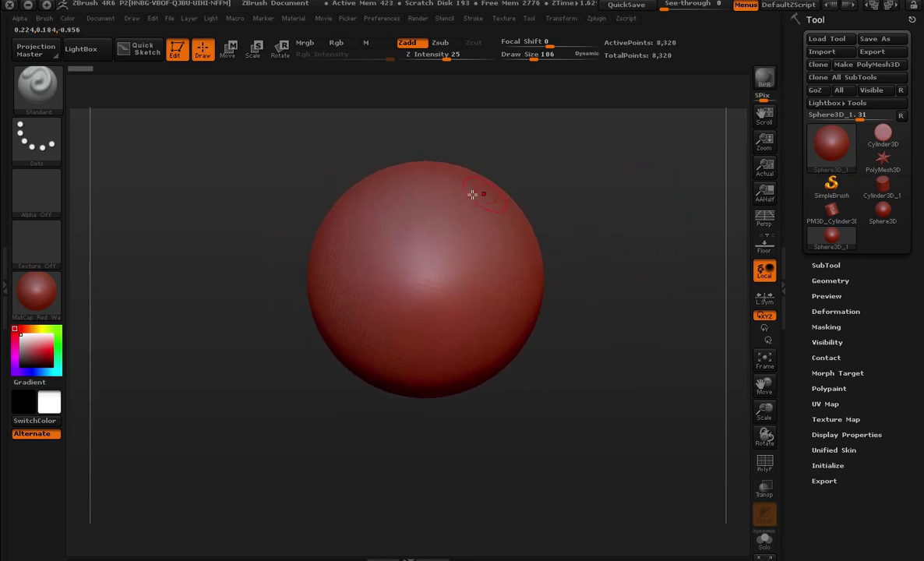
mouse_move(666, 246)
alt+mouse_down()
mouse_move(670, 223)
mouse_move(633, 198)
mouse_move(646, 194)
alt+mouse_up()
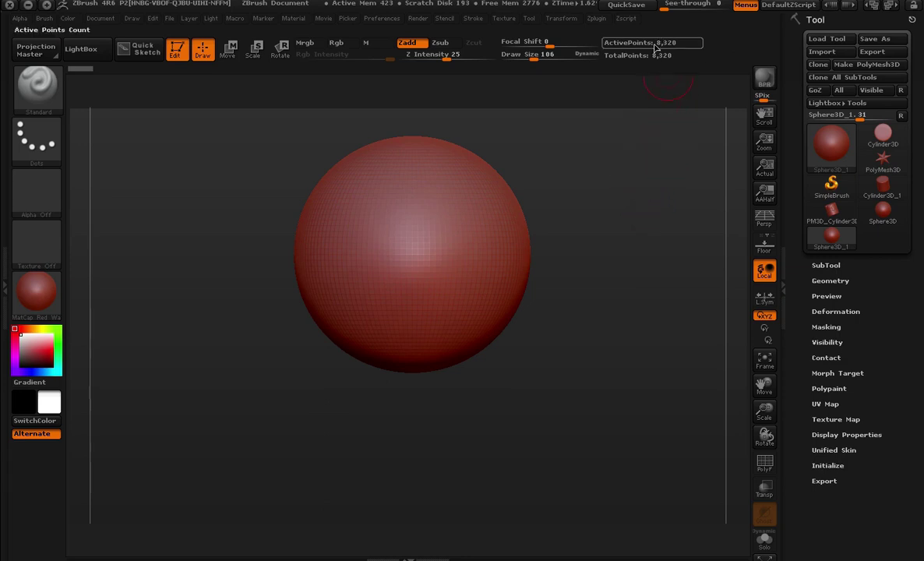
alt+drag(625, 242, 606, 251)
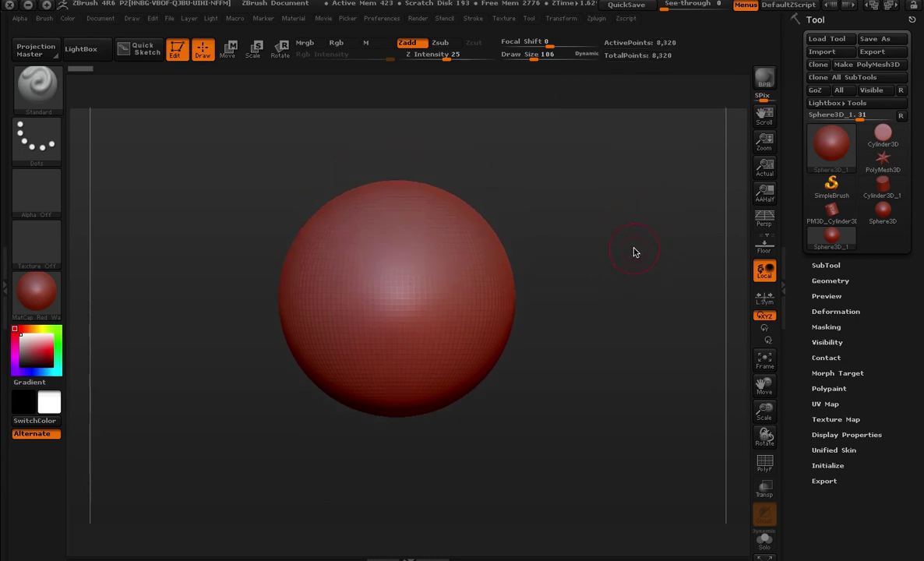
- Pan and zoom around the red sphere, frame it with F, then scroll into a close-up of its mesh
mouse_move(635, 252)
alt+mouse_down()
mouse_move(631, 265)
mouse_move(645, 256)
mouse_move(645, 278)
mouse_move(613, 248)
mouse_move(649, 220)
mouse_move(621, 247)
mouse_move(633, 264)
mouse_move(596, 256)
mouse_move(657, 268)
mouse_move(656, 299)
mouse_move(600, 167)
mouse_move(593, 223)
mouse_move(553, 223)
mouse_move(574, 223)
mouse_move(590, 241)
alt+mouse_up()
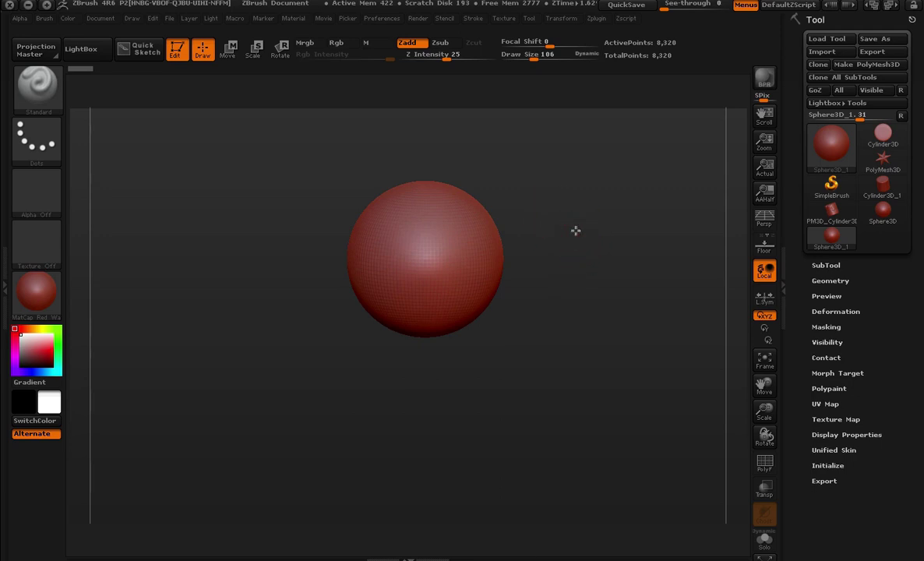
alt+drag(576, 231, 575, 231)
mouse_move(577, 233)
alt+mouse_down()
mouse_move(604, 357)
mouse_move(602, 223)
mouse_move(645, 289)
alt+mouse_up()
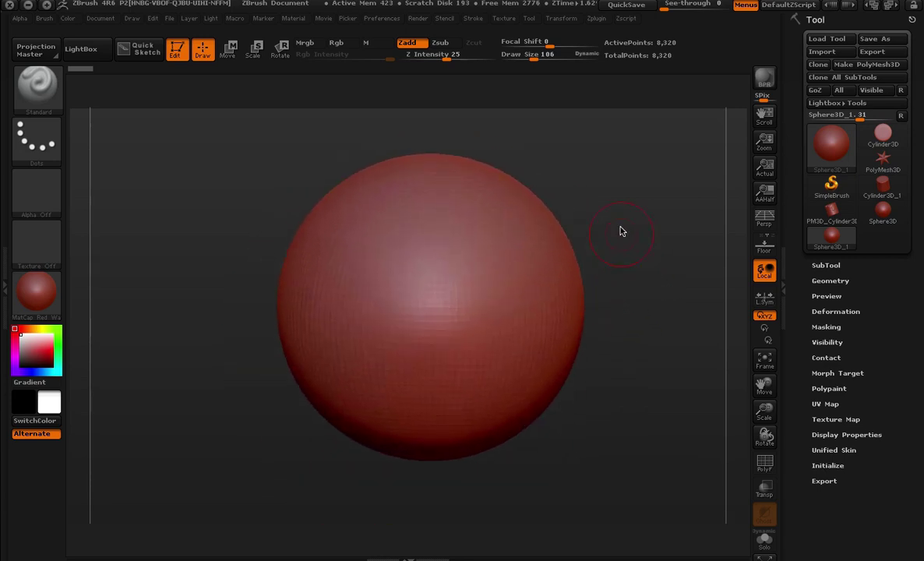
mouse_move(635, 232)
alt+mouse_down()
mouse_move(639, 268)
mouse_move(614, 180)
mouse_move(629, 271)
mouse_move(605, 287)
mouse_move(543, 272)
mouse_move(639, 158)
mouse_move(606, 236)
mouse_move(644, 357)
mouse_move(621, 268)
mouse_move(549, 309)
mouse_move(602, 344)
mouse_move(623, 330)
mouse_move(613, 296)
mouse_move(632, 249)
alt+mouse_up()
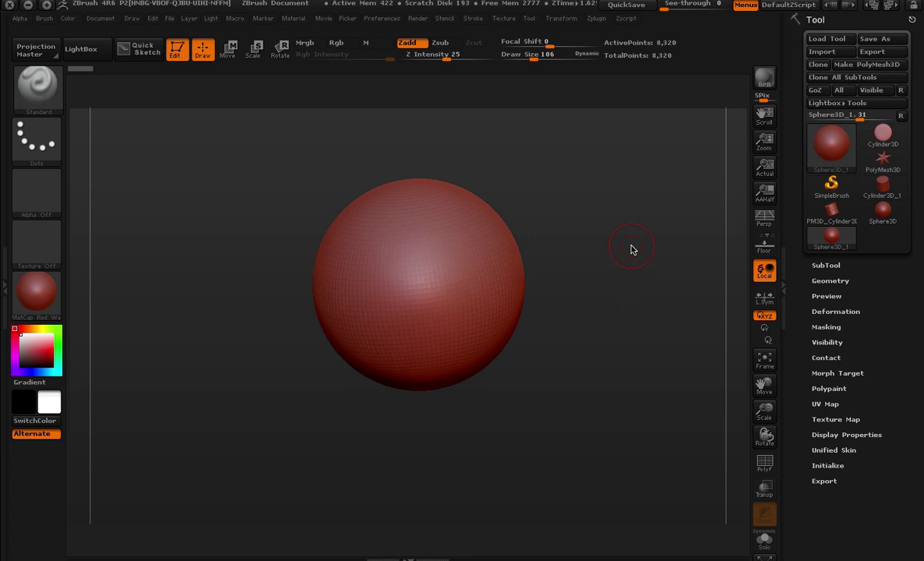
mouse_move(502, 165)
alt+mouse_down()
mouse_move(578, 284)
mouse_move(646, 299)
mouse_move(603, 255)
mouse_move(633, 214)
mouse_move(645, 255)
mouse_move(619, 221)
mouse_move(656, 256)
mouse_move(639, 205)
mouse_move(649, 217)
mouse_move(726, 405)
mouse_move(573, 74)
alt+mouse_up()
mouse_move(581, 212)
alt+mouse_down()
mouse_move(721, 519)
mouse_move(744, 536)
alt+mouse_up()
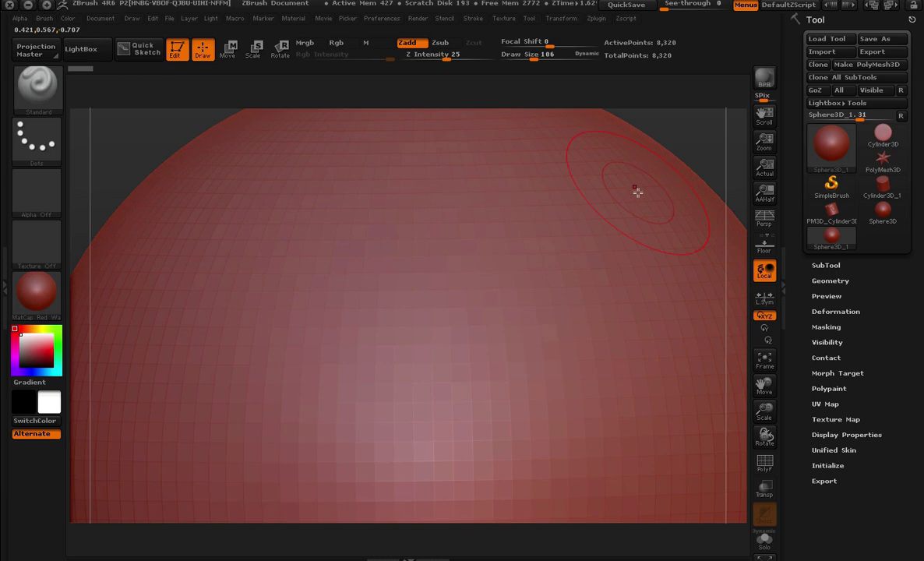
mouse_move(682, 143)
alt+mouse_down()
mouse_move(673, 123)
mouse_move(710, 167)
alt+mouse_up()
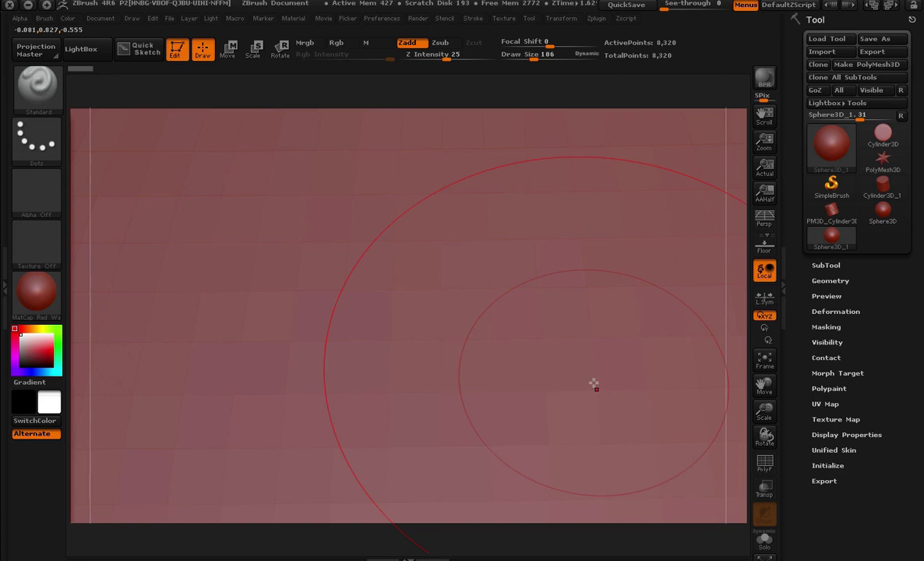
key(f)
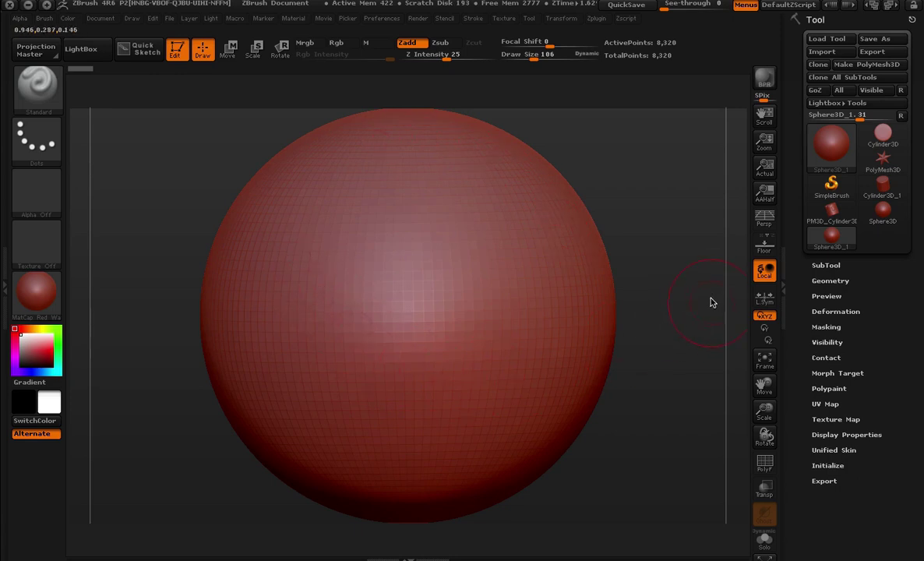
scroll(690, 290, up, 5)
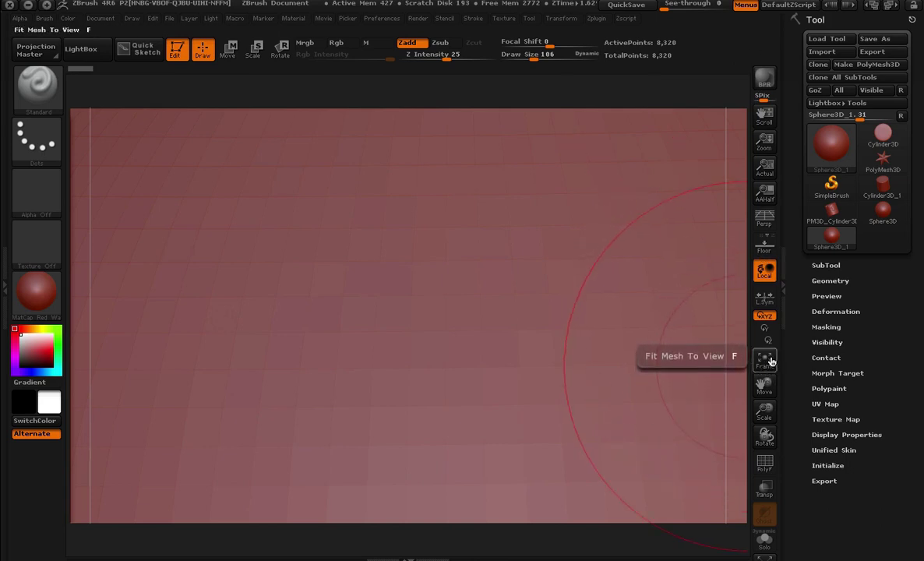
- Frame the sphere, click it to get the convert notice, then pan and zoom it back to centre
click(764, 361)
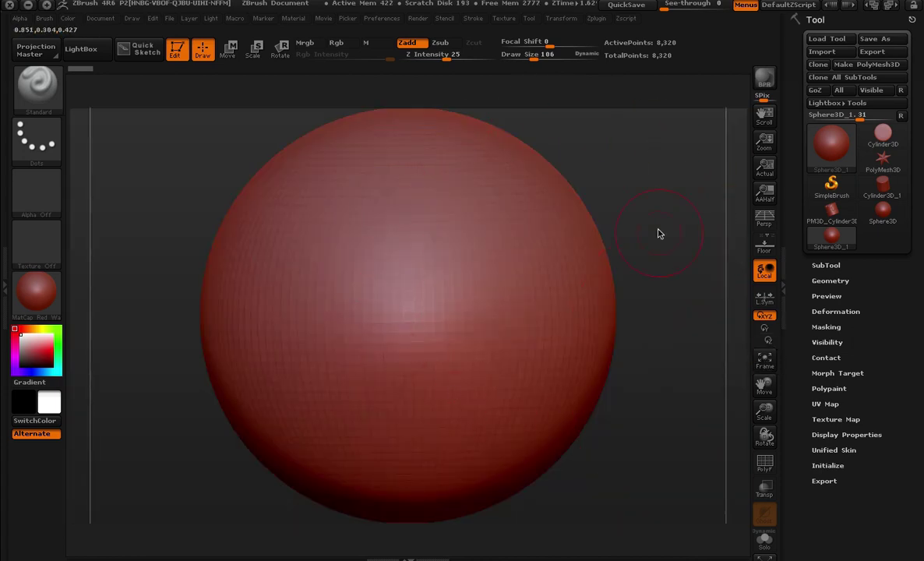
mouse_move(650, 261)
alt+mouse_down()
mouse_move(663, 283)
mouse_move(548, 225)
alt+mouse_up()
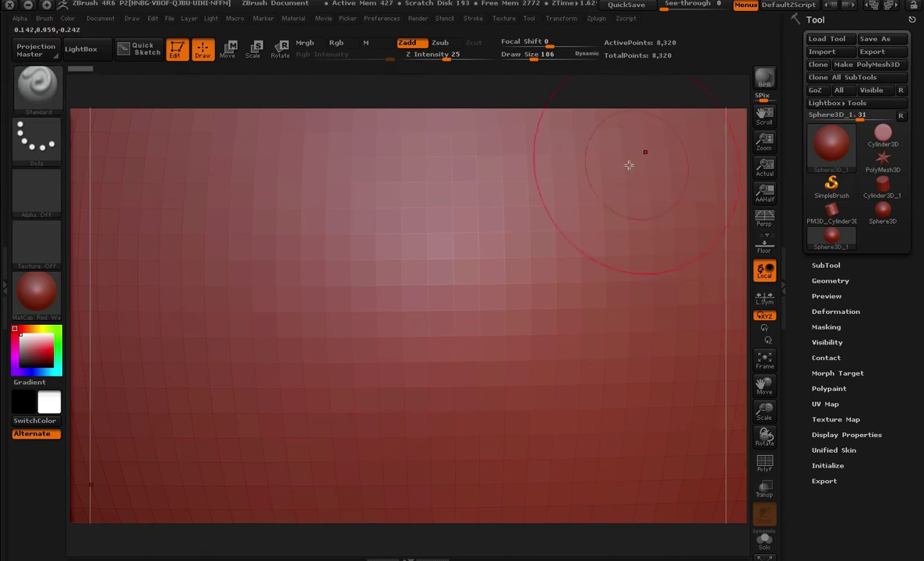
click(583, 233)
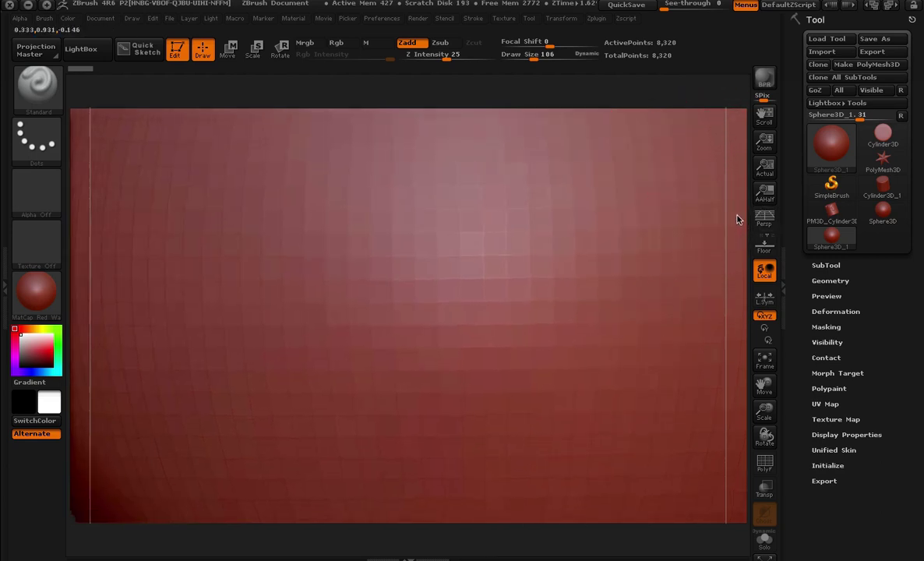
alt+drag(741, 227, 402, 279)
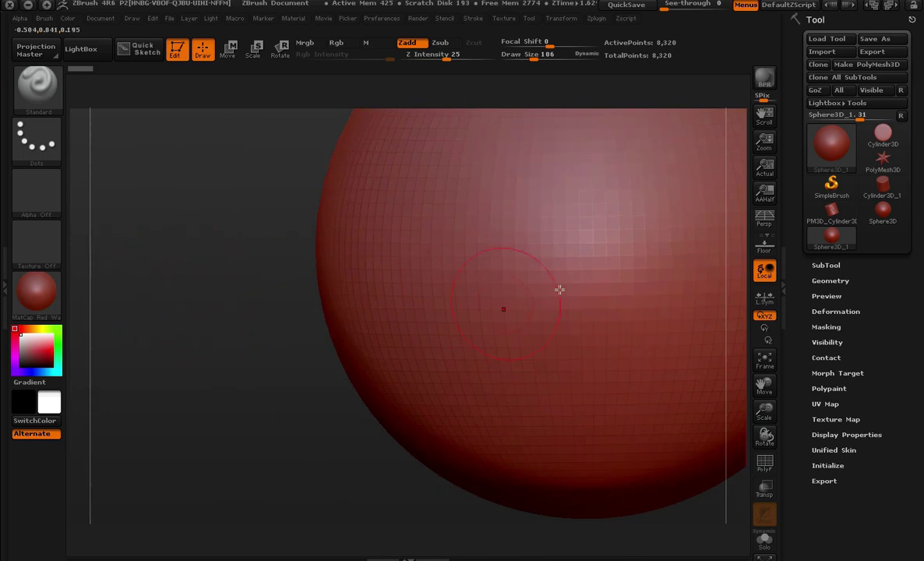
mouse_move(745, 256)
alt+mouse_down()
mouse_move(447, 205)
mouse_move(283, 264)
alt+mouse_up()
mouse_move(742, 230)
mouse_down()
mouse_move(755, 267)
mouse_move(664, 243)
mouse_move(654, 141)
mouse_up()
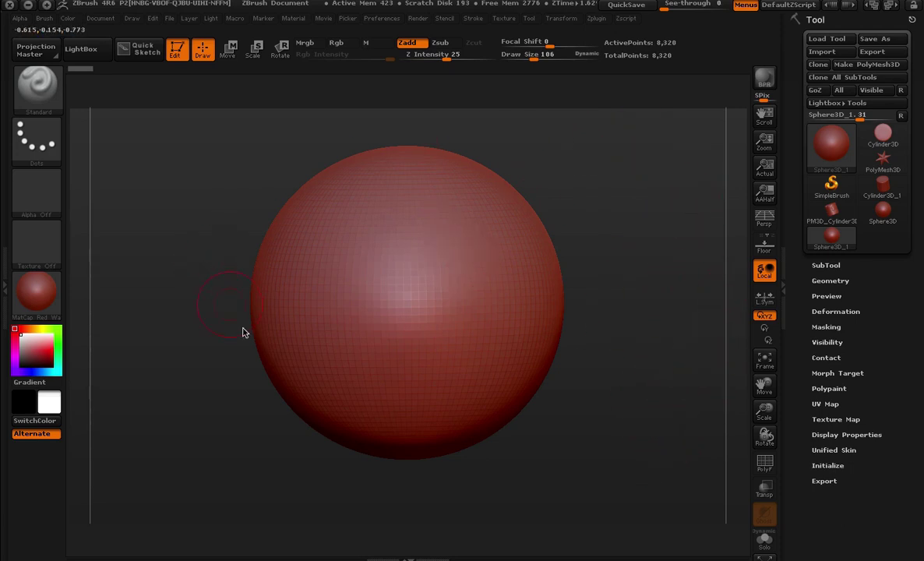
- Create a New Document, answering No to discard the red sphere's unsaved changes
click(112, 20)
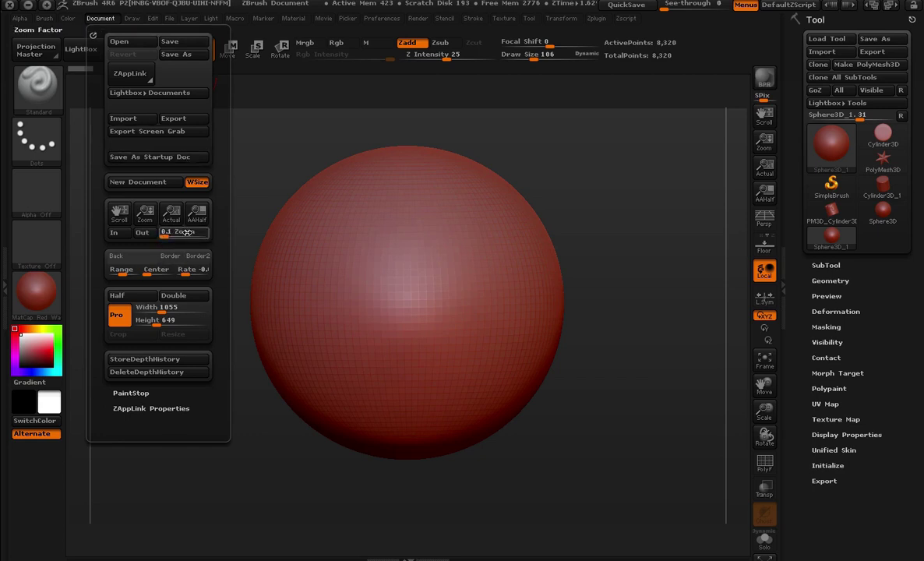
click(156, 181)
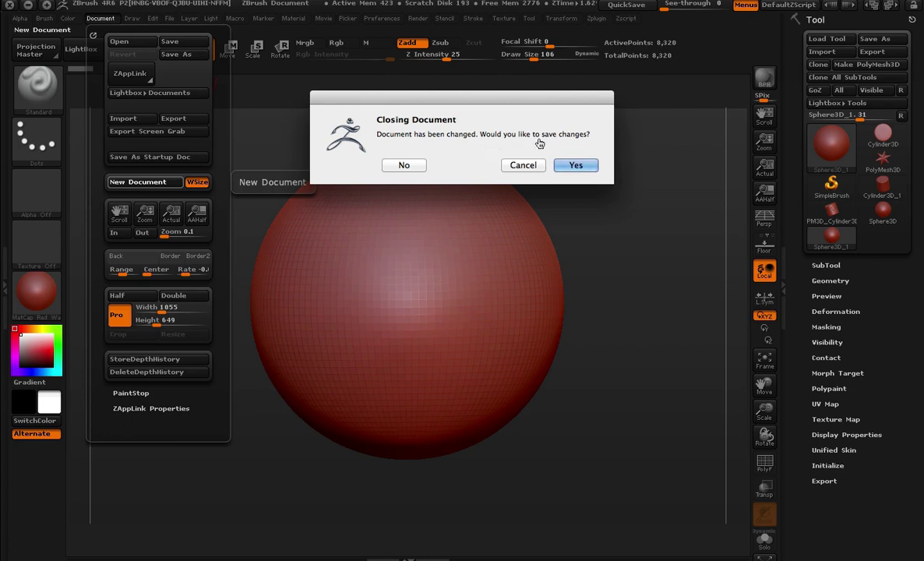
click(405, 165)
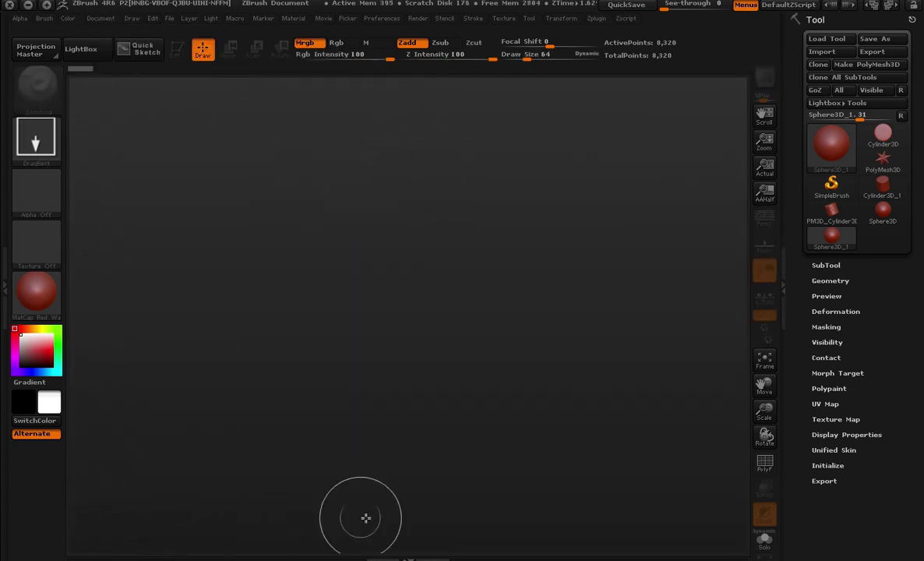
- Drag out a large red Sphere3D, enter Edit mode with T, then rotate, pan and refit the view
drag(418, 283, 446, 482)
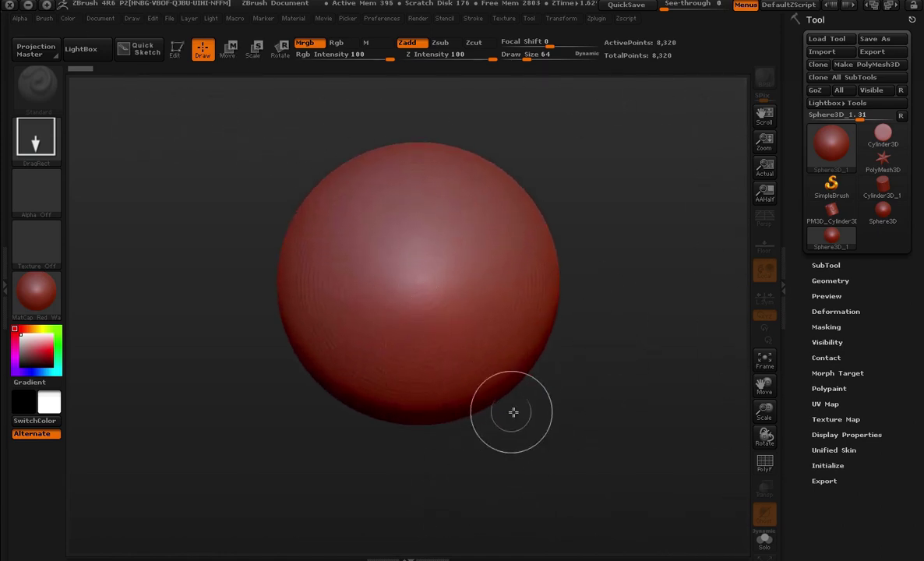
key(t)
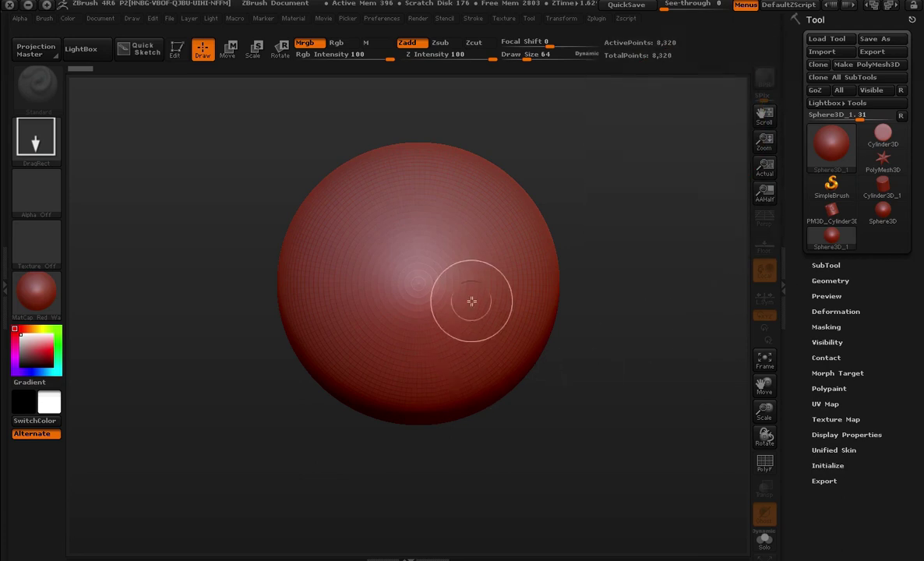
key(t)
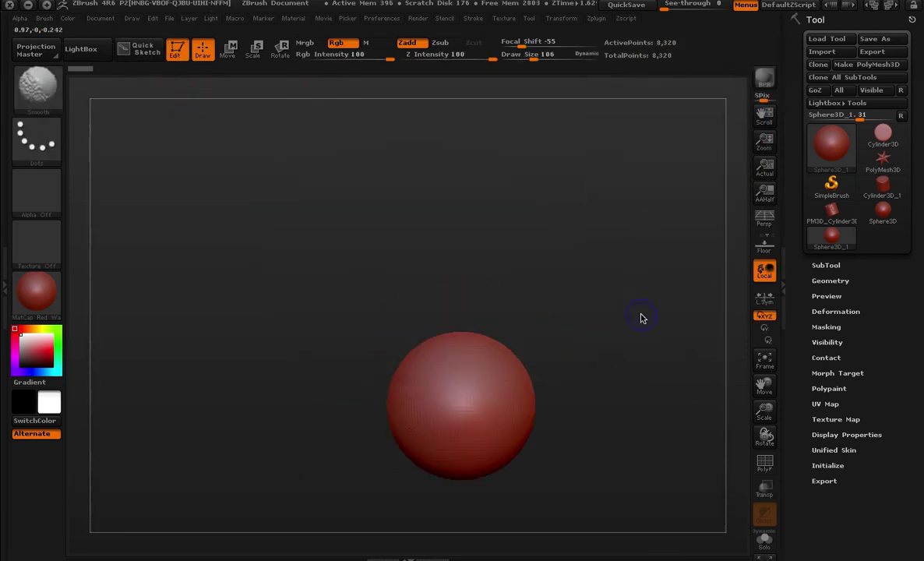
alt+drag(629, 318, 708, 261)
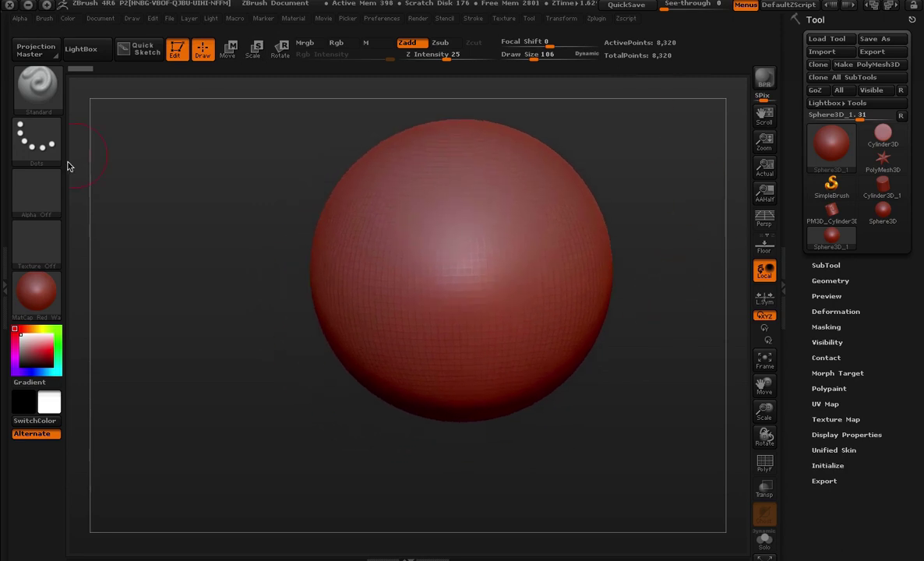
alt+drag(588, 159, 581, 224)
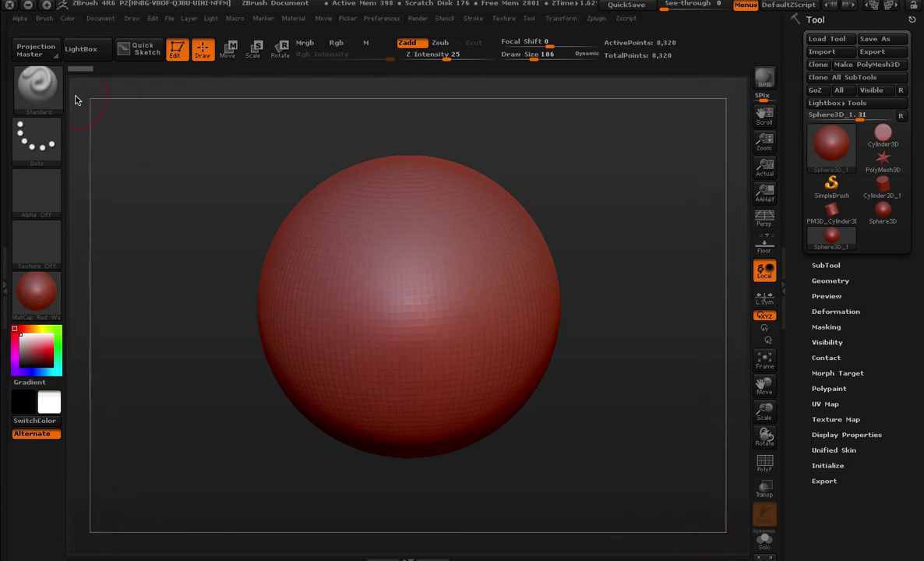
alt+right_drag(677, 289, 635, 214)
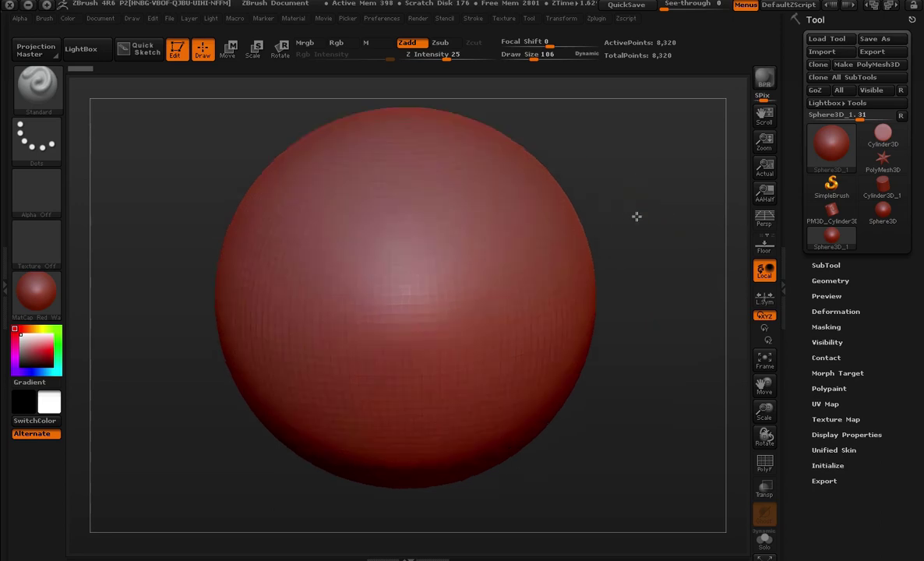
drag(410, 213, 407, 239)
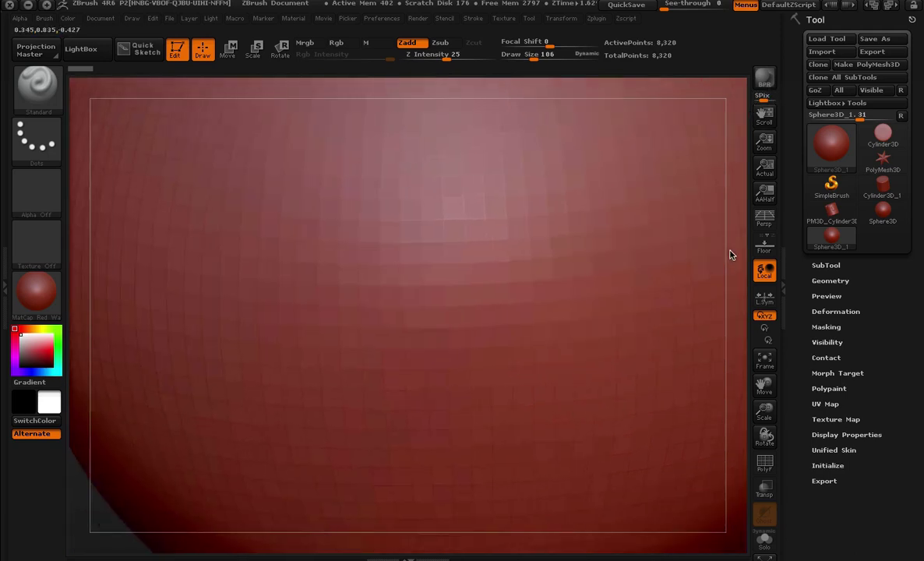
alt+drag(741, 281, 676, 118)
key(f)
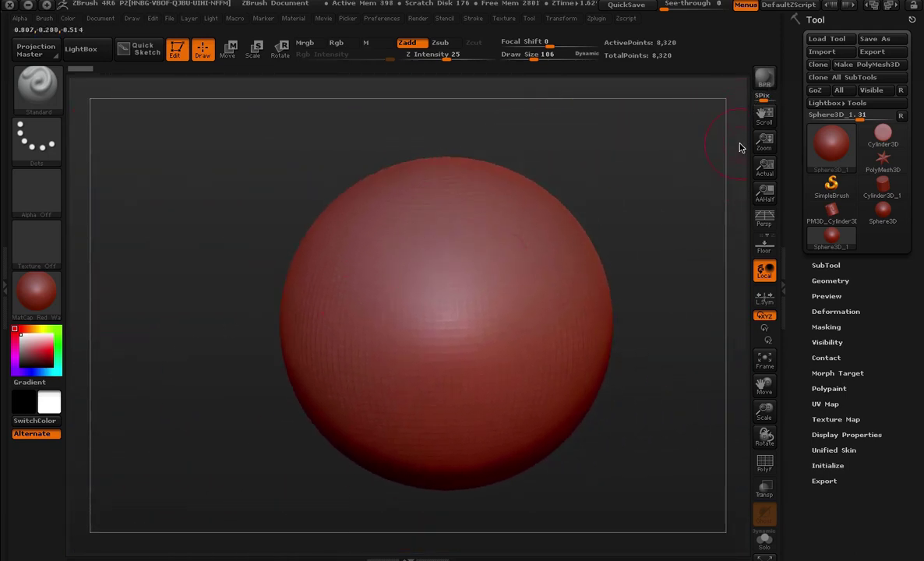
mouse_move(725, 189)
alt+mouse_down()
mouse_move(671, 187)
mouse_move(679, 191)
alt+mouse_up()
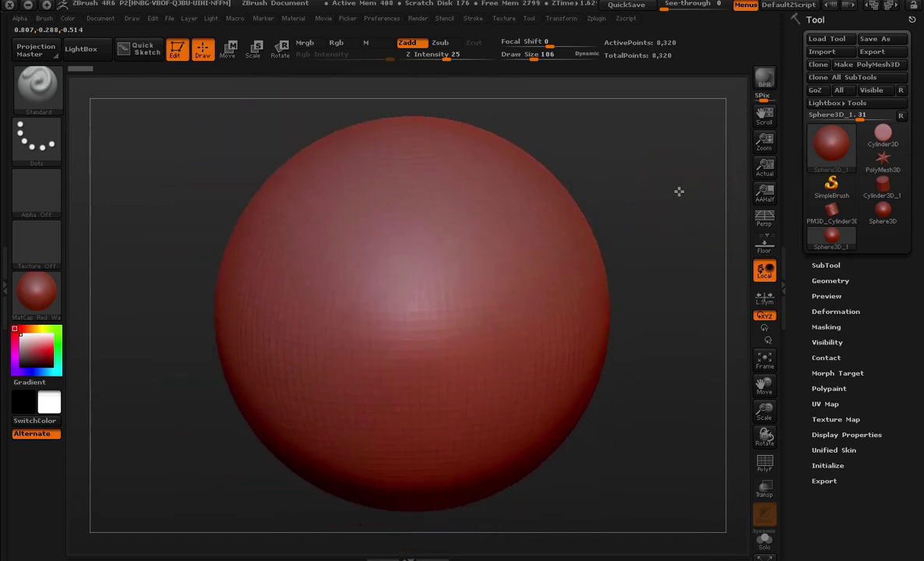
click(106, 18)
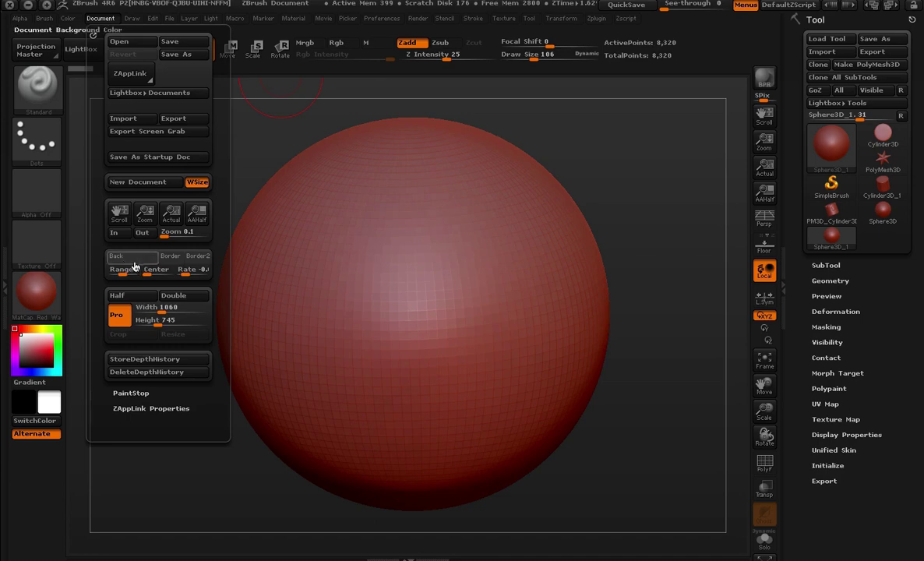
- Pick a new canvas Back colour and set the Back Range gradient to 0.3142
mouse_move(137, 262)
mouse_down()
mouse_move(701, 26)
mouse_move(42, 188)
mouse_up()
drag(48, 201, 77, 188)
click(104, 18)
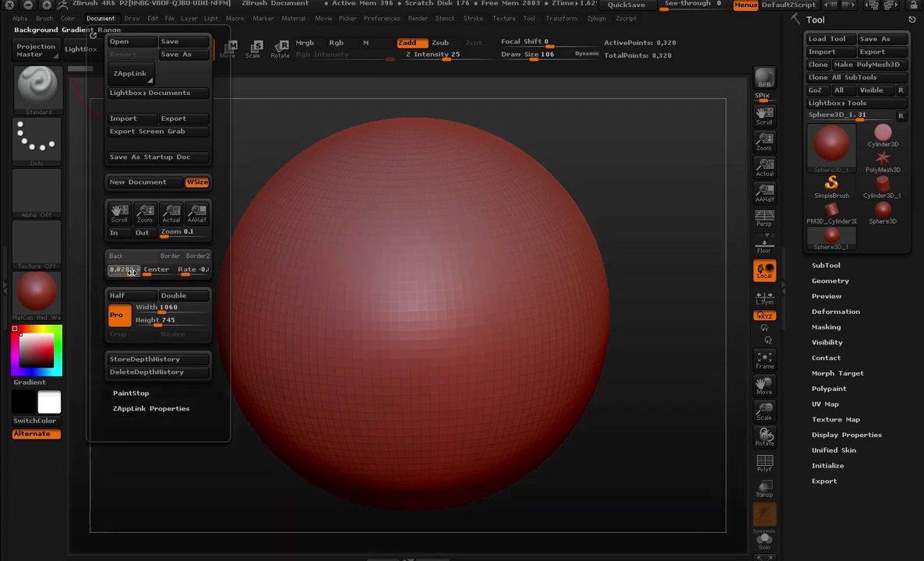
drag(132, 272, 113, 275)
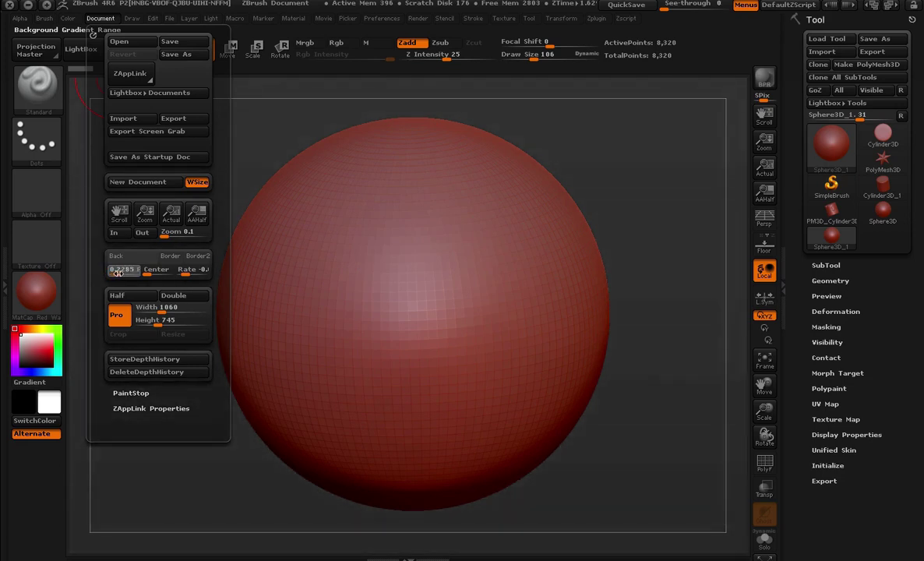
drag(118, 272, 126, 283)
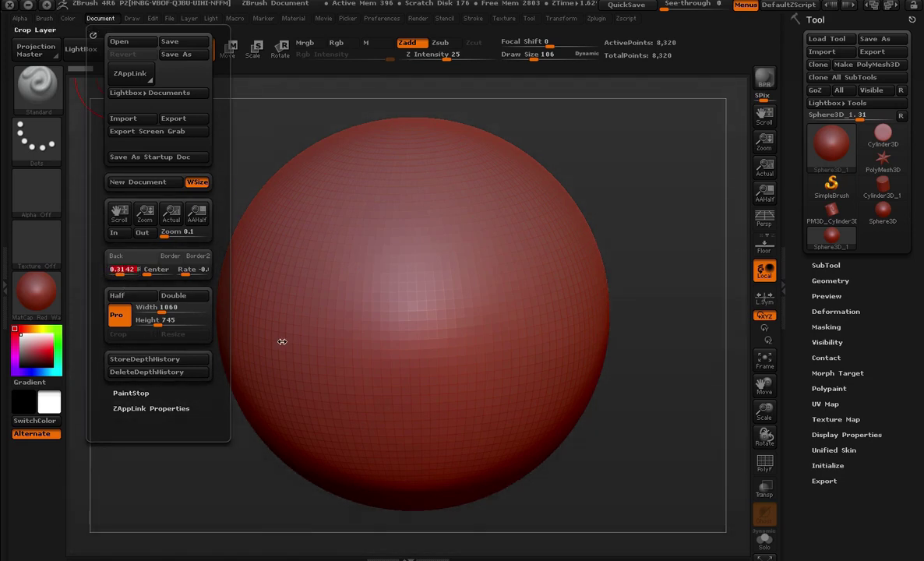
drag(282, 341, 465, 258)
mouse_move(704, 349)
alt+mouse_down()
mouse_move(686, 272)
mouse_move(703, 277)
mouse_move(708, 348)
mouse_move(702, 307)
alt+mouse_up()
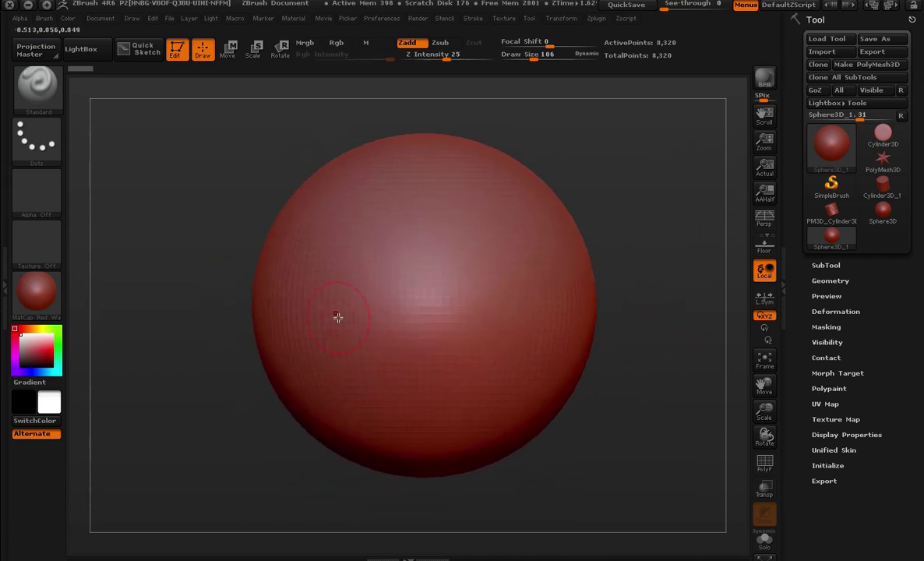
mouse_move(581, 187)
alt+mouse_down()
mouse_move(600, 169)
mouse_move(648, 216)
mouse_move(631, 286)
mouse_move(653, 318)
mouse_move(652, 258)
mouse_move(516, 354)
alt+mouse_up()
key(f)
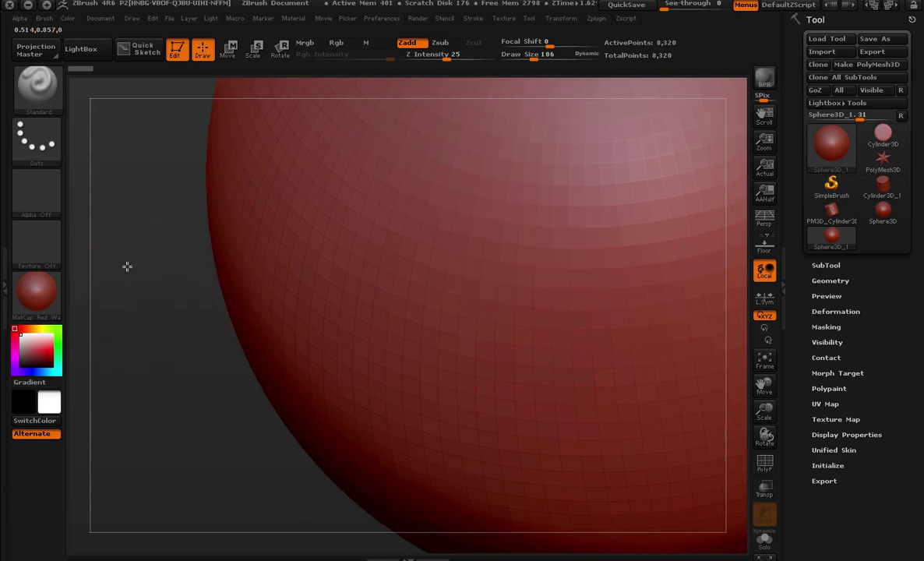
alt+drag(127, 266, 381, 212)
drag(732, 140, 691, 173)
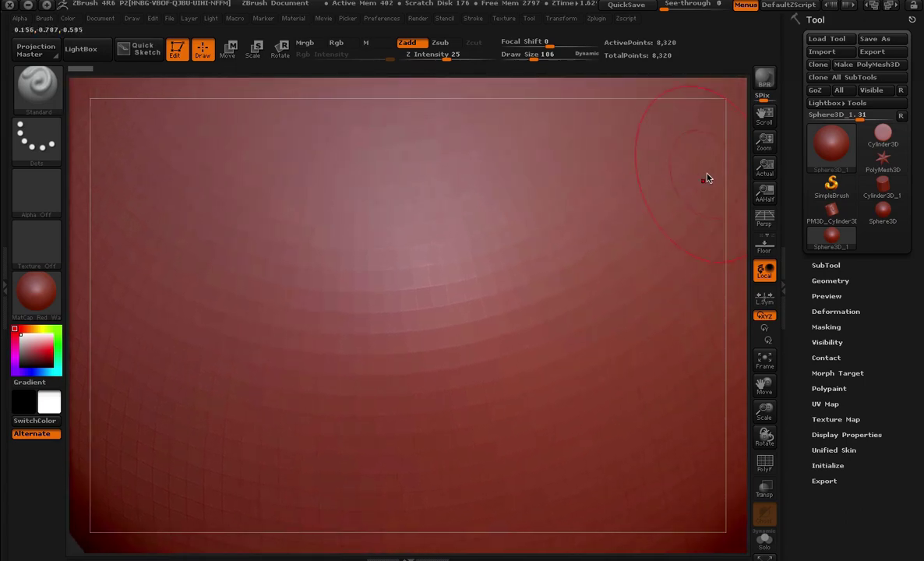
key(f)
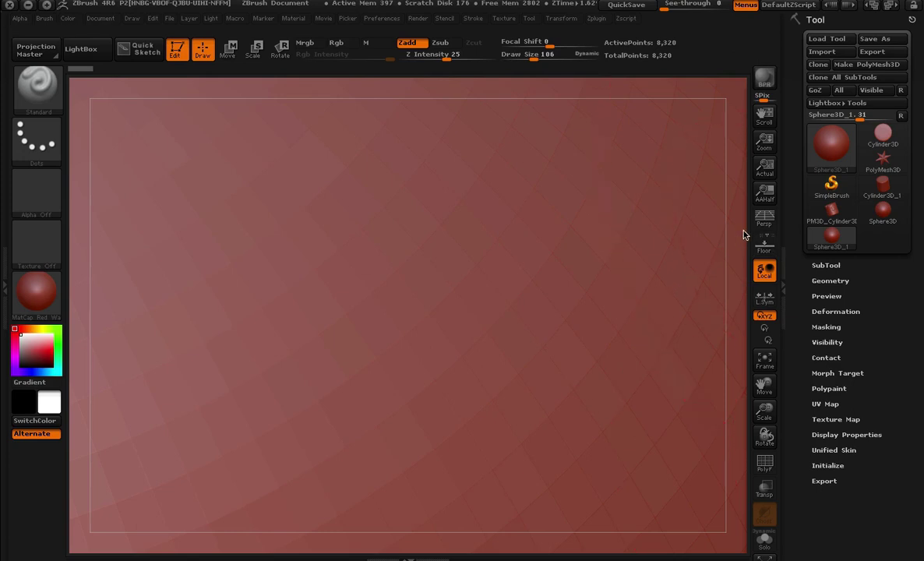
drag(743, 235, 737, 222)
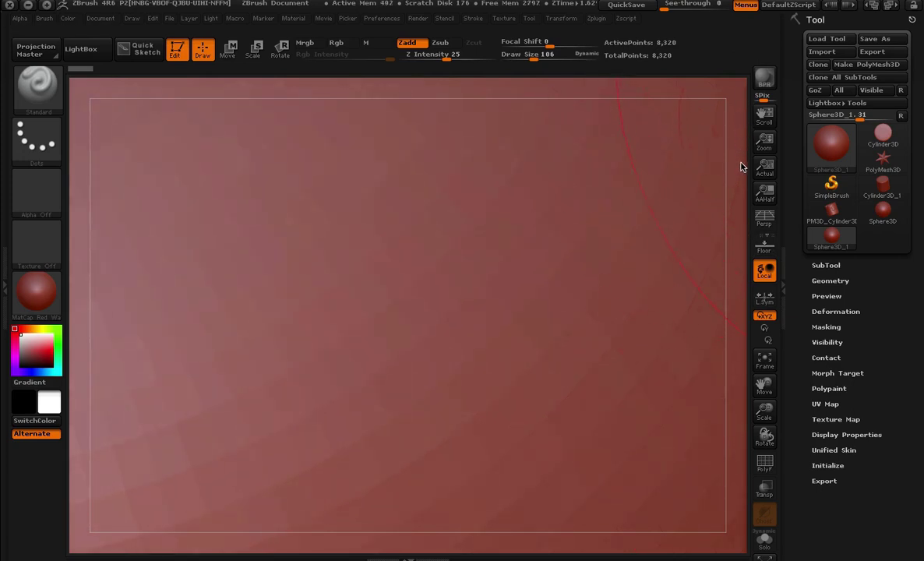
mouse_move(744, 153)
mouse_down()
mouse_move(723, 144)
mouse_move(733, 150)
mouse_up()
mouse_move(741, 168)
mouse_down()
mouse_move(722, 95)
mouse_move(740, 148)
mouse_move(743, 124)
mouse_move(728, 185)
mouse_move(635, 118)
mouse_move(208, 437)
mouse_move(635, 357)
mouse_up()
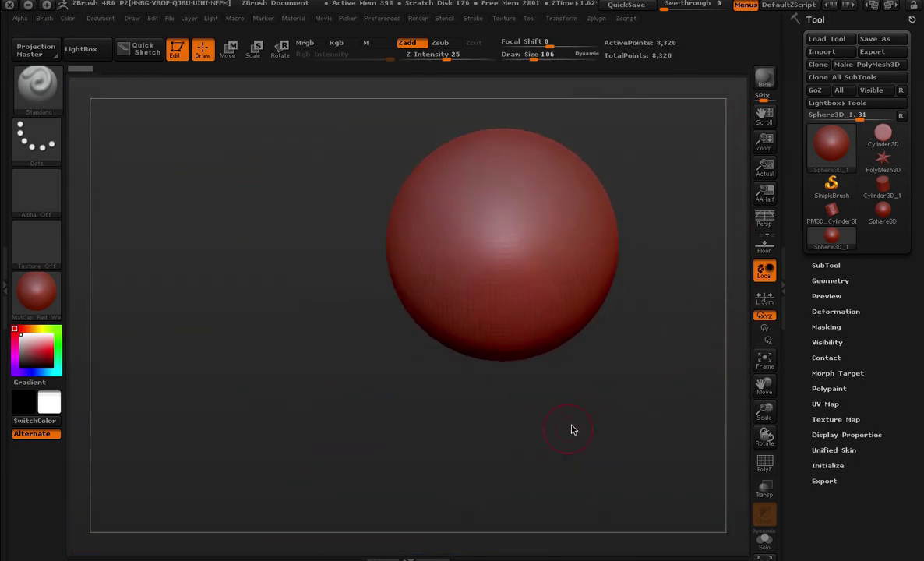
mouse_move(571, 429)
alt+mouse_down()
mouse_move(629, 341)
mouse_move(596, 367)
mouse_move(621, 312)
mouse_move(662, 382)
mouse_move(677, 390)
mouse_move(619, 312)
mouse_move(623, 260)
mouse_move(609, 286)
mouse_move(662, 270)
mouse_move(639, 242)
alt+mouse_up()
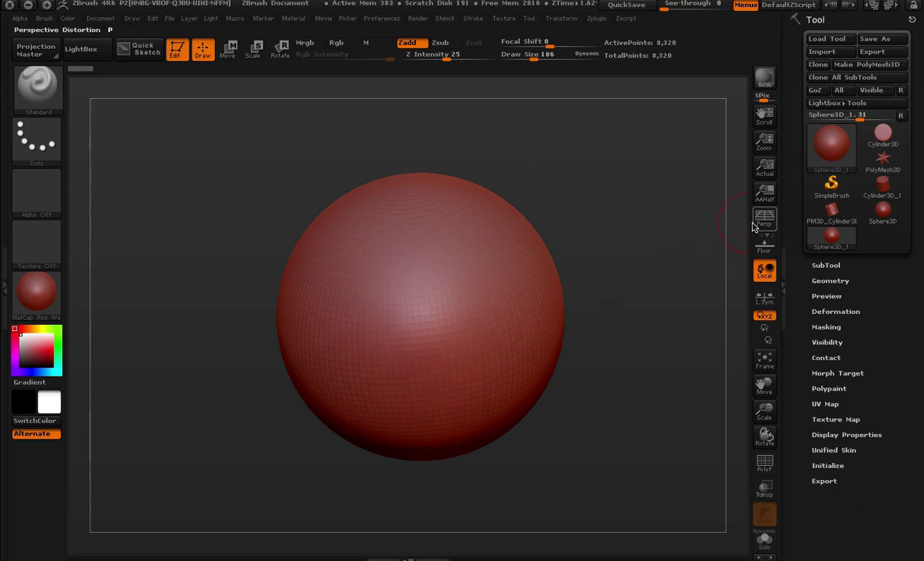
- Convert the sphere with Make PolyMesh3D, sculpt a raised stroke and a dent, then rotate to inspect
click(871, 66)
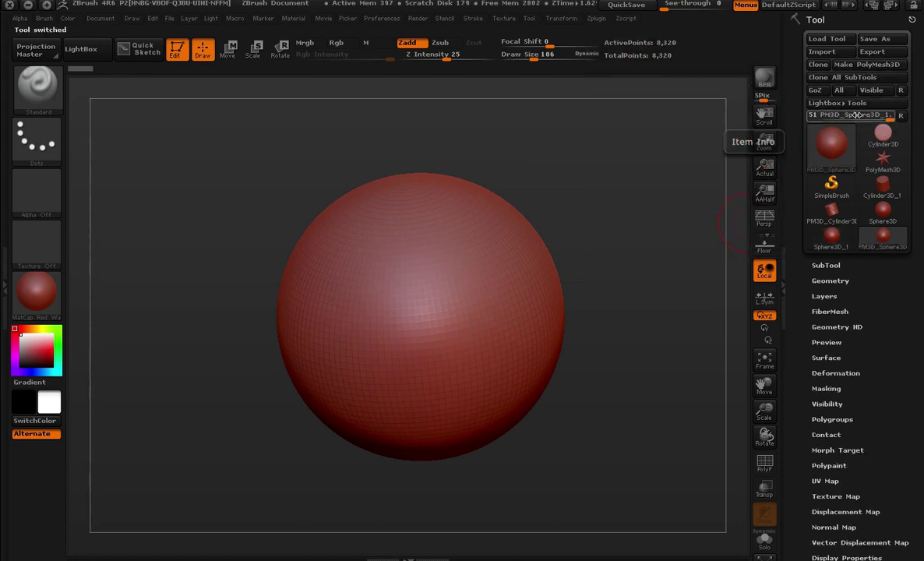
mouse_move(392, 264)
mouse_down()
mouse_move(430, 280)
mouse_move(389, 327)
mouse_move(377, 373)
mouse_up()
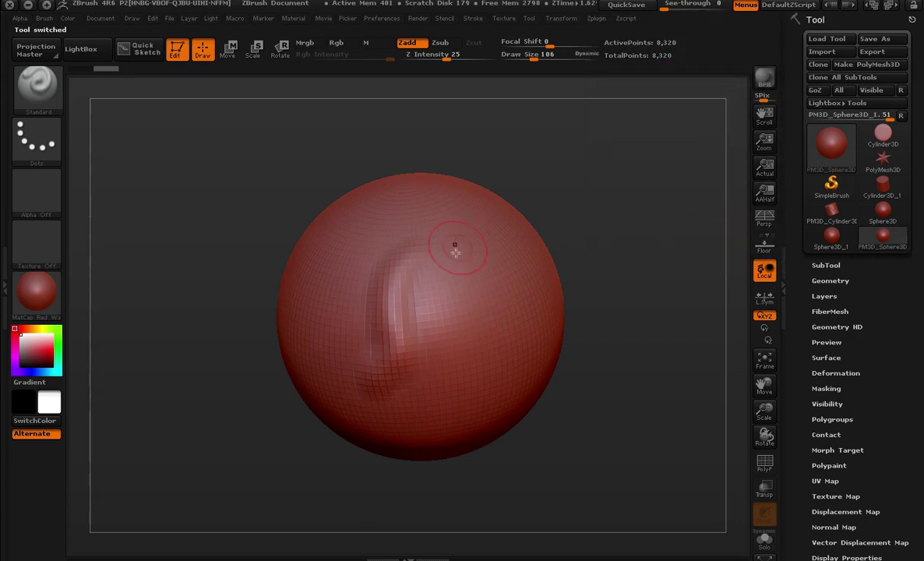
mouse_move(427, 285)
mouse_down()
mouse_move(445, 293)
mouse_move(444, 342)
mouse_up()
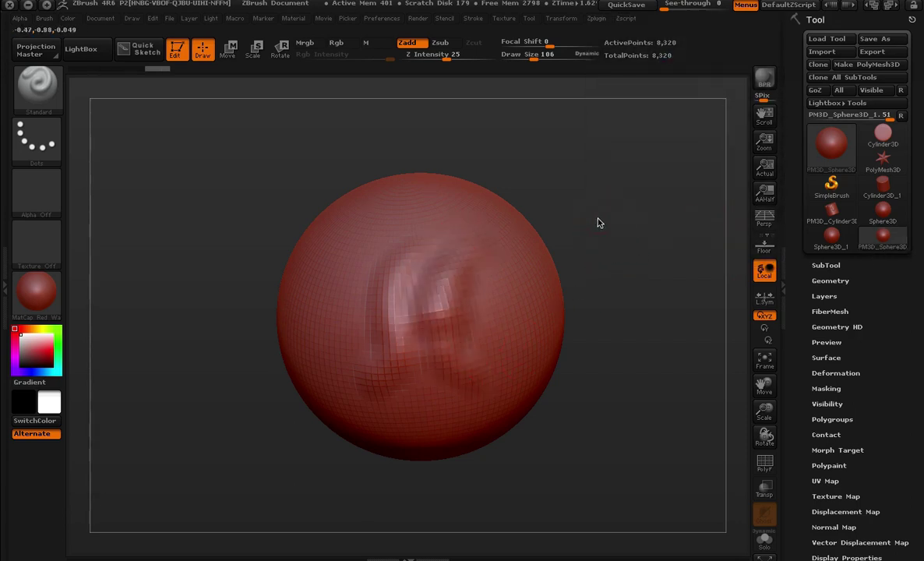
mouse_move(597, 224)
mouse_down()
mouse_move(646, 189)
mouse_move(656, 222)
mouse_up()
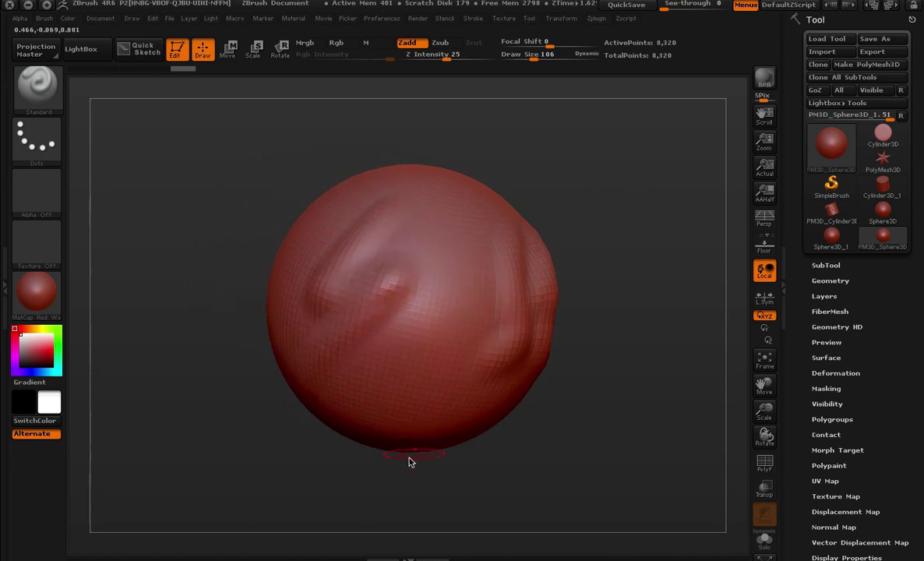
mouse_move(411, 462)
mouse_down()
mouse_move(414, 417)
mouse_move(377, 261)
mouse_up()
mouse_move(517, 421)
mouse_down()
mouse_move(500, 325)
mouse_move(676, 215)
mouse_move(610, 247)
mouse_up()
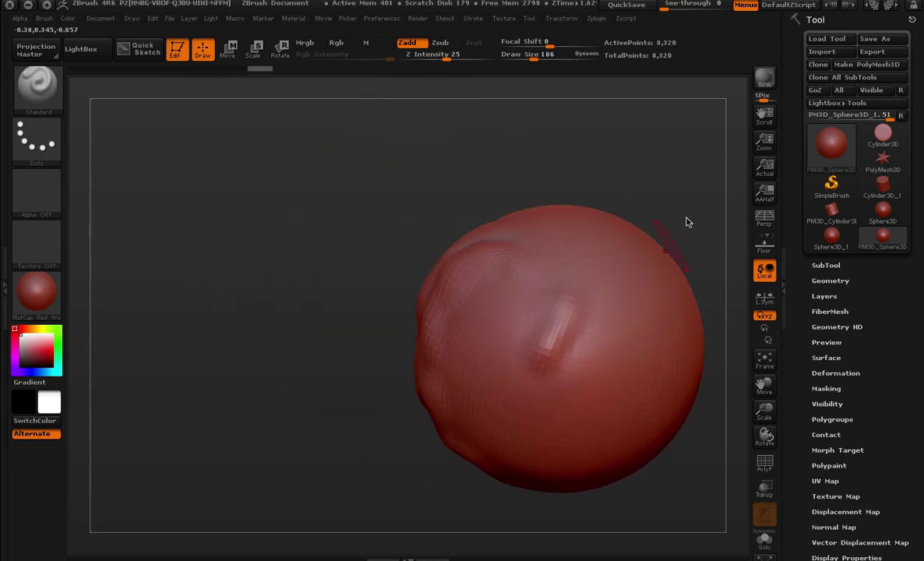
mouse_move(686, 222)
mouse_down()
mouse_move(609, 169)
mouse_move(654, 186)
mouse_move(701, 236)
mouse_up()
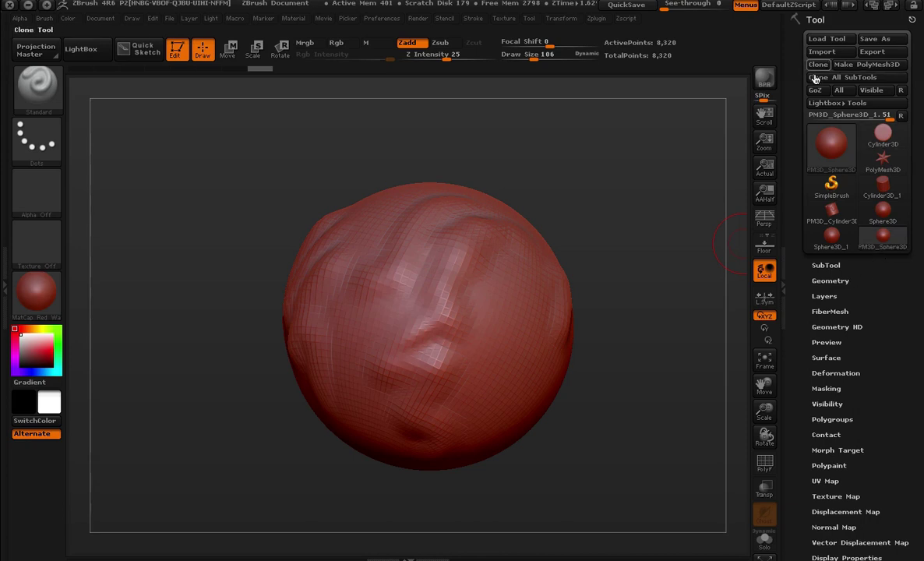
- Switch between PM3D_Sphere3D_1 and Sphere3D_1, then click the smooth primitive to trigger the PolyMesh3D warning
click(828, 237)
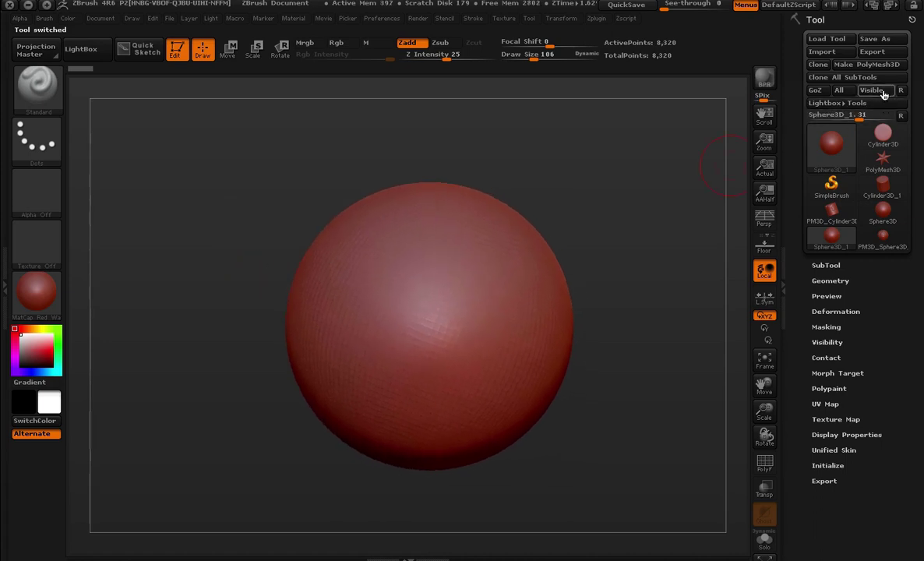
click(885, 242)
mouse_move(577, 265)
mouse_down()
mouse_move(623, 226)
mouse_move(671, 218)
mouse_up()
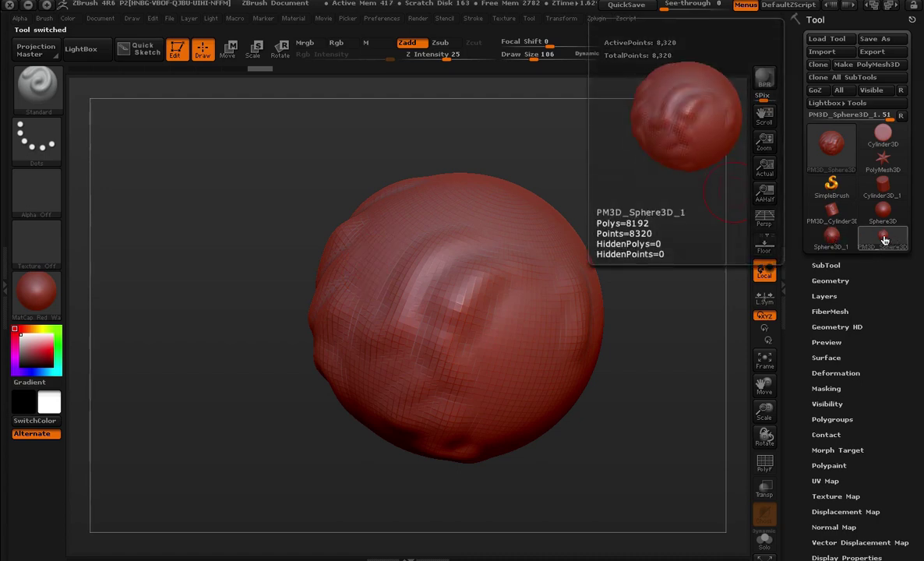
click(827, 238)
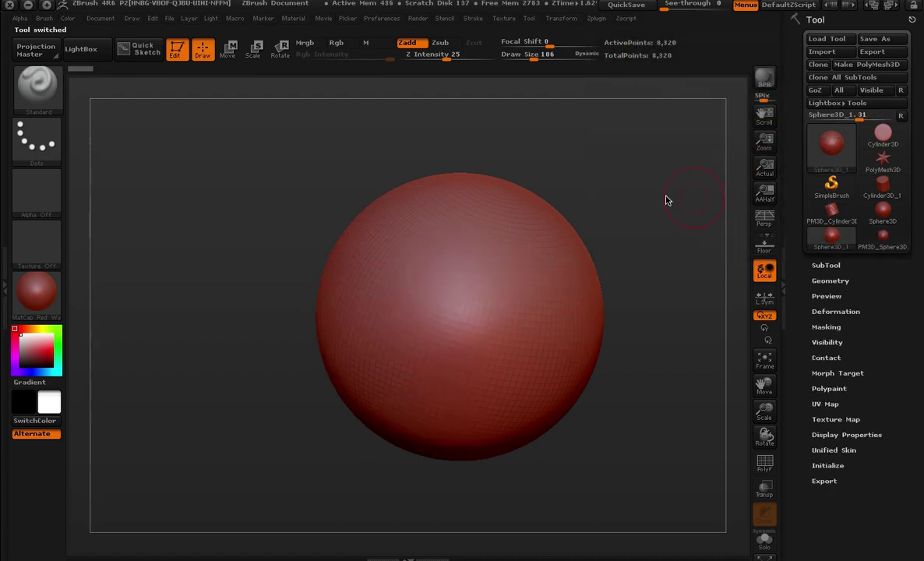
click(429, 253)
- Select PM3D_Sphere3D_1, rotate it, add a light stroke and zoom close on its mesh
click(833, 235)
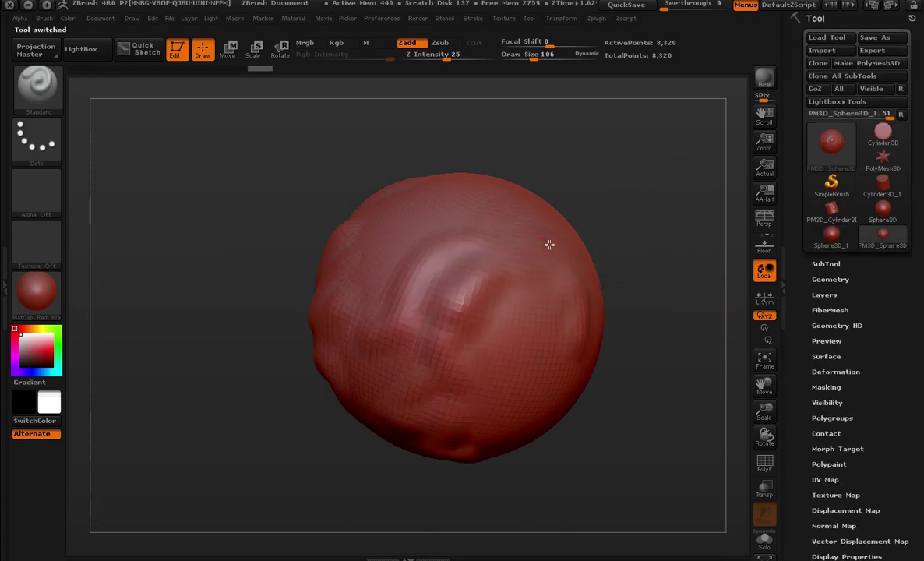
mouse_move(660, 217)
mouse_down()
mouse_move(662, 188)
mouse_move(542, 169)
mouse_up()
mouse_move(657, 265)
mouse_down()
mouse_move(638, 270)
mouse_move(551, 243)
mouse_up()
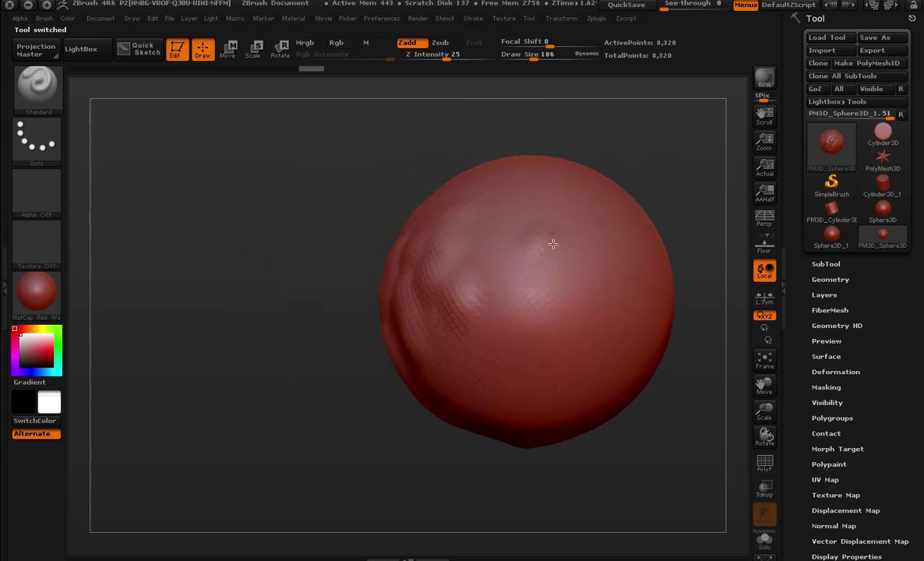
mouse_move(721, 231)
alt+mouse_down()
mouse_move(587, 159)
mouse_move(530, 183)
mouse_move(594, 165)
mouse_move(590, 178)
mouse_move(626, 191)
mouse_move(635, 182)
mouse_move(581, 175)
mouse_move(616, 254)
alt+mouse_up()
drag(479, 268, 433, 335)
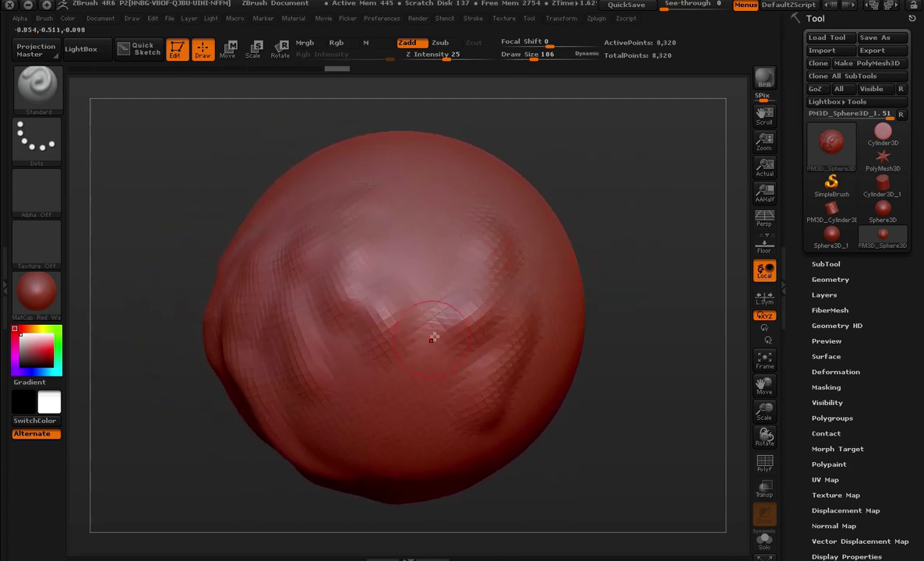
mouse_move(647, 326)
mouse_down()
mouse_move(677, 277)
mouse_move(724, 433)
mouse_up()
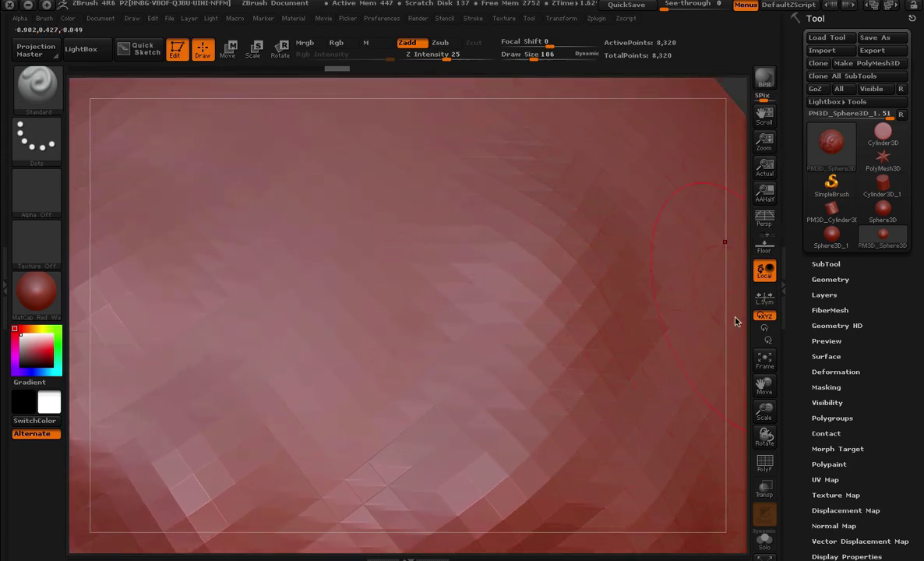
- Turn on the PolyF wireframe and sculpt a deep raised curved ridge on the sphere
click(765, 464)
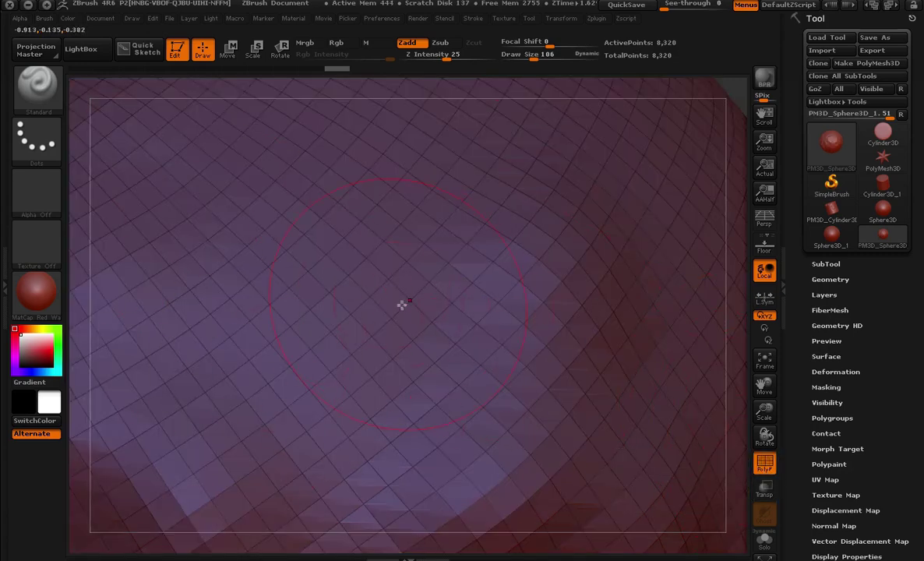
mouse_move(739, 251)
alt+mouse_down()
mouse_move(588, 124)
mouse_move(325, 177)
alt+mouse_up()
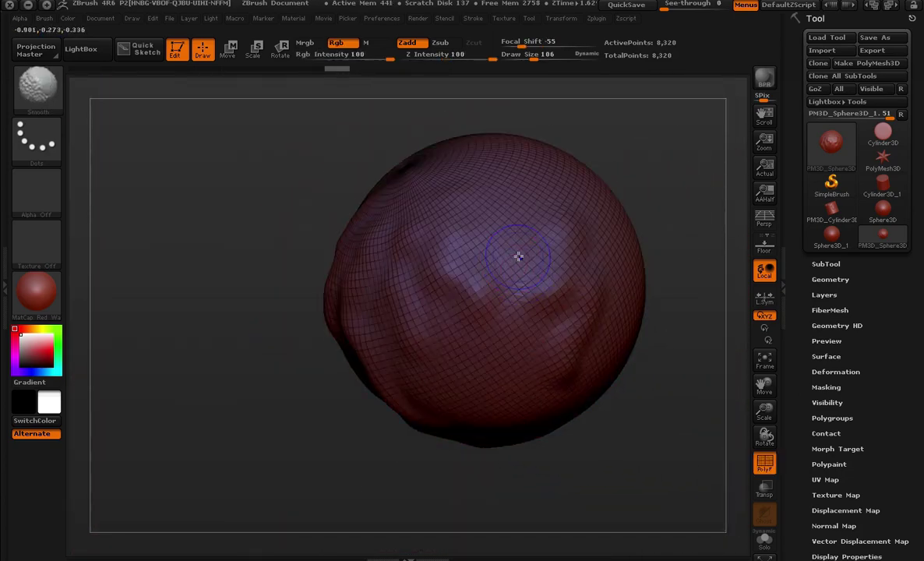
mouse_move(515, 237)
mouse_down()
mouse_move(633, 210)
mouse_move(615, 200)
mouse_move(644, 178)
mouse_move(442, 222)
mouse_up()
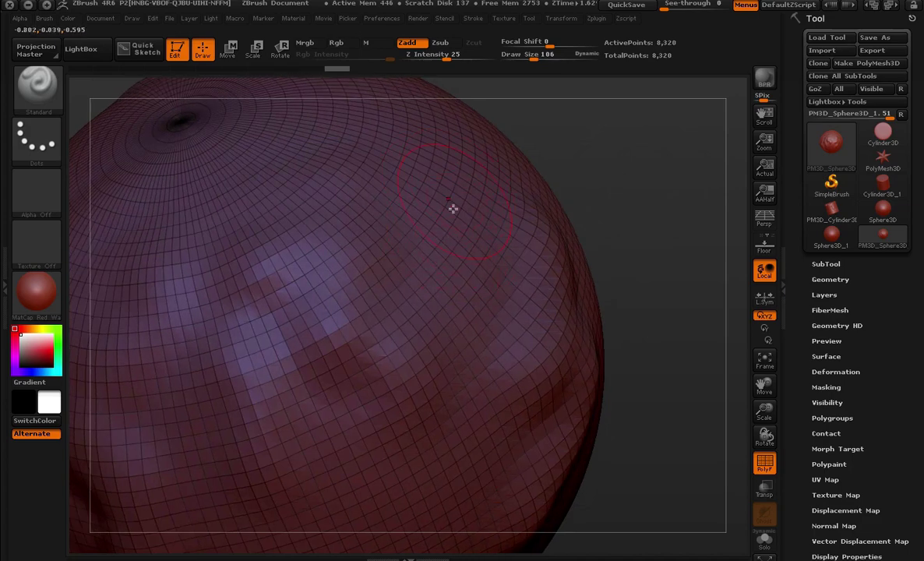
mouse_move(459, 201)
mouse_down()
mouse_move(423, 258)
mouse_move(468, 270)
mouse_move(476, 222)
mouse_move(450, 268)
mouse_move(503, 219)
mouse_move(478, 274)
mouse_move(487, 252)
mouse_move(502, 260)
mouse_move(512, 247)
mouse_up()
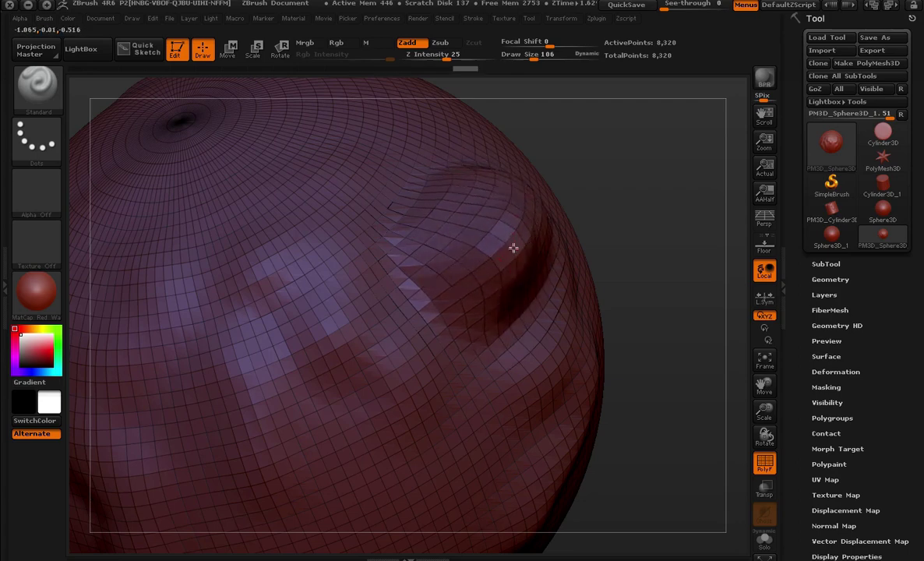
drag(616, 180, 605, 202)
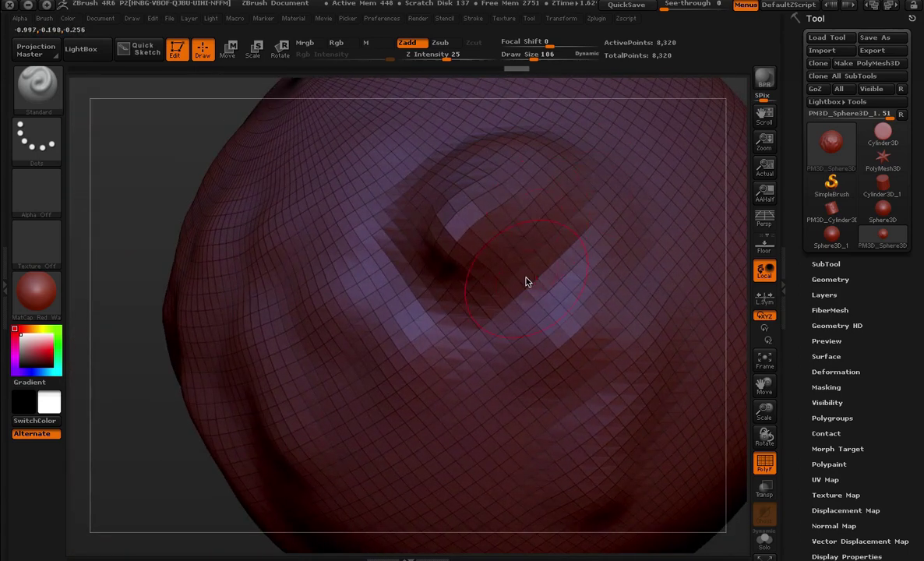
mouse_move(528, 269)
mouse_down()
mouse_move(507, 299)
mouse_move(542, 255)
mouse_move(390, 326)
mouse_up()
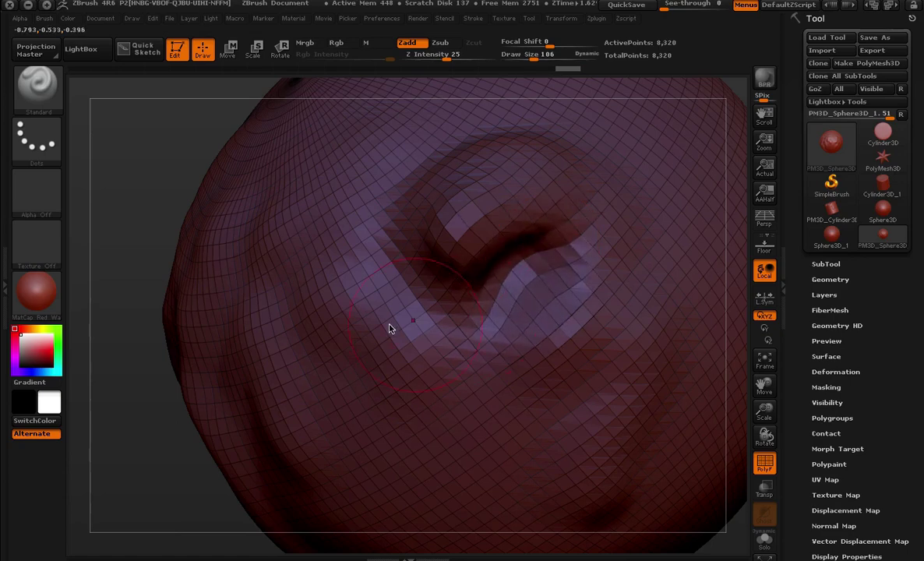
mouse_move(121, 426)
mouse_down()
mouse_move(115, 413)
mouse_move(223, 383)
mouse_move(178, 359)
mouse_move(646, 191)
mouse_move(663, 177)
mouse_up()
- Sculpt a deep circular dent in the centre with a V-shaped crease above and a ridge below
mouse_move(420, 324)
mouse_down()
mouse_move(434, 340)
mouse_move(424, 336)
mouse_move(456, 326)
mouse_up()
mouse_move(647, 195)
mouse_down()
mouse_move(637, 187)
mouse_move(656, 191)
mouse_up()
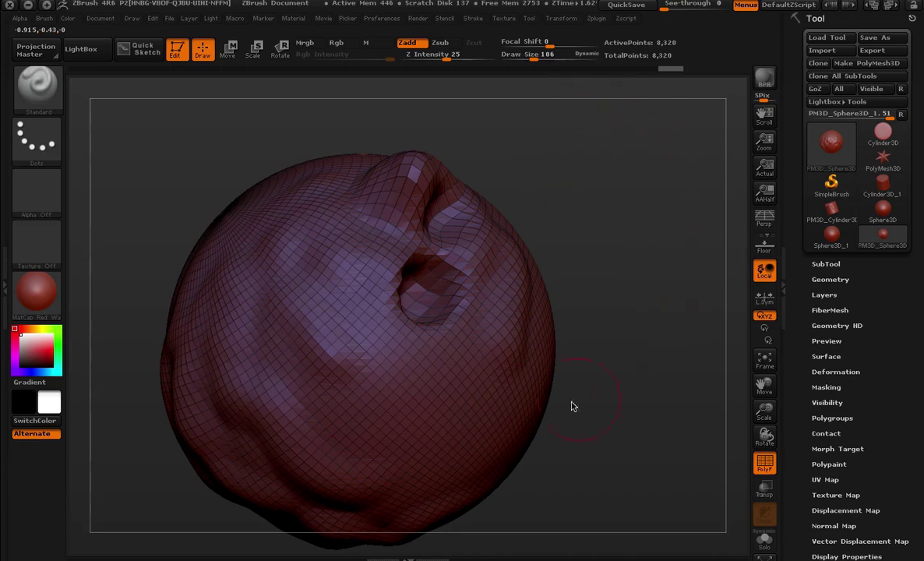
mouse_move(448, 112)
mouse_down()
mouse_move(681, 231)
mouse_move(324, 282)
mouse_up()
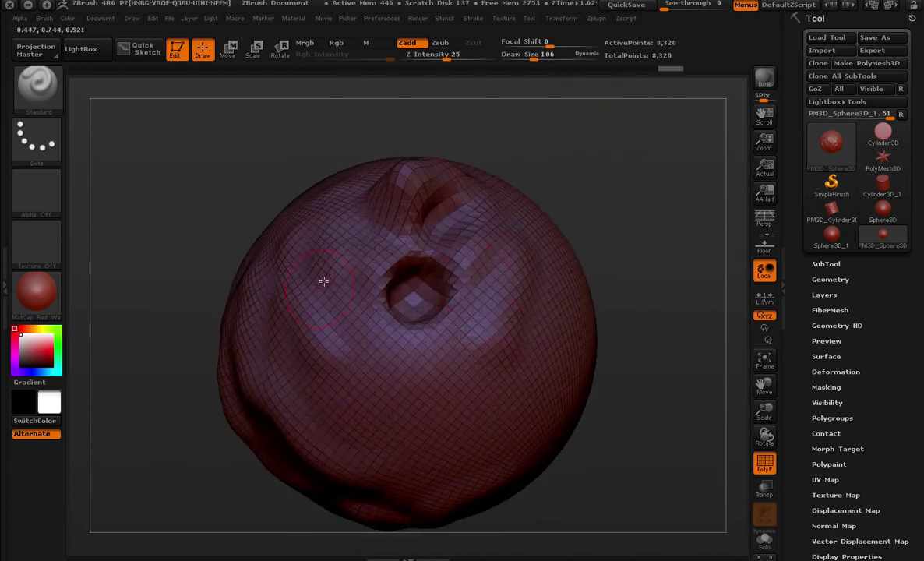
drag(359, 339, 388, 395)
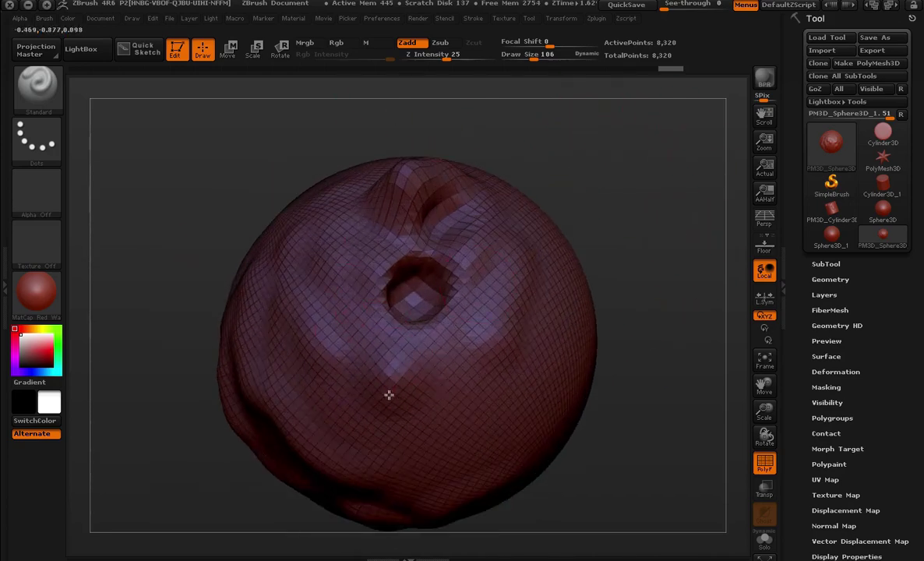
mouse_move(386, 310)
mouse_down()
mouse_move(445, 367)
mouse_move(452, 386)
mouse_move(438, 403)
mouse_up()
mouse_move(616, 226)
mouse_down()
mouse_move(647, 190)
mouse_move(631, 194)
mouse_move(658, 178)
mouse_move(591, 199)
mouse_move(631, 210)
mouse_move(616, 219)
mouse_move(625, 216)
mouse_move(605, 206)
mouse_up()
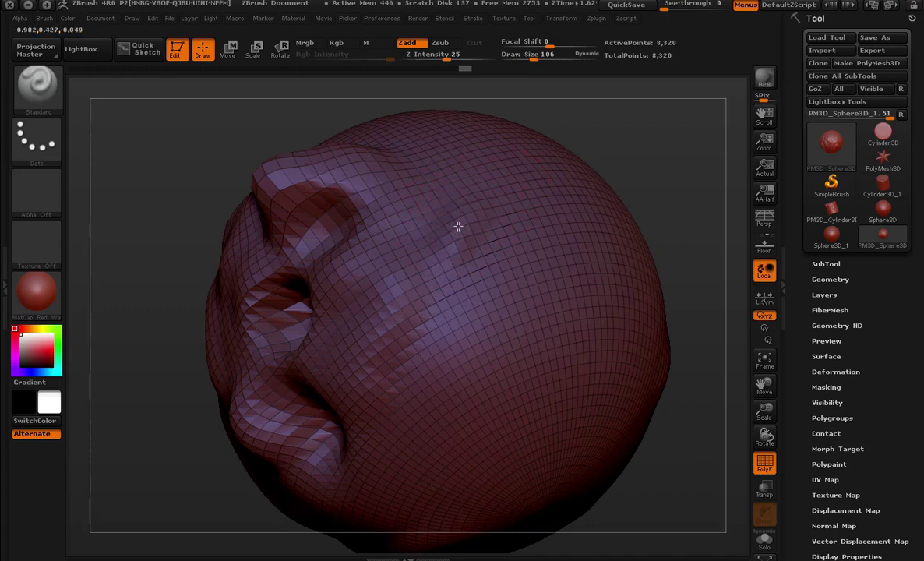
- Add an ear-like ridge on the smoother upper surface and rotate to view it
mouse_move(592, 144)
mouse_down()
mouse_move(643, 117)
mouse_move(528, 179)
mouse_up()
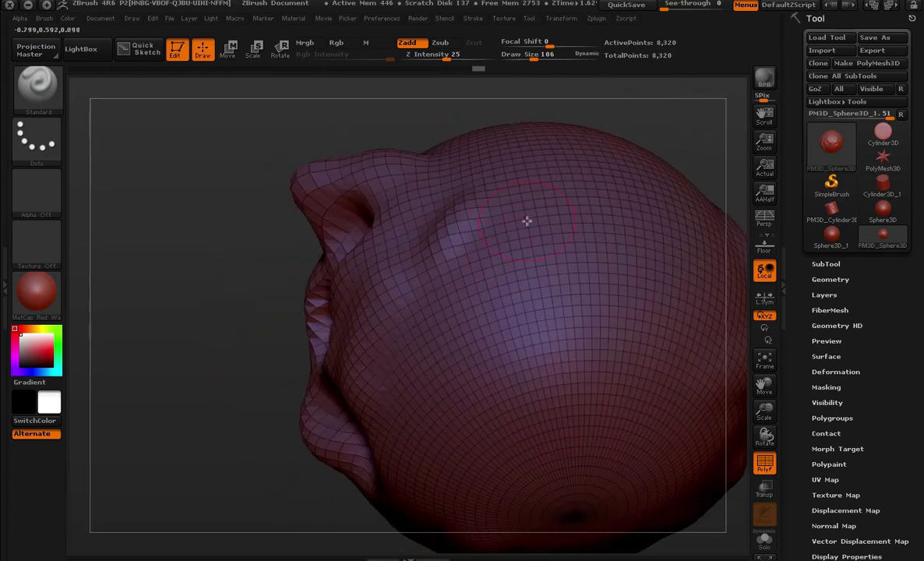
mouse_move(503, 255)
mouse_down()
mouse_move(551, 189)
mouse_move(529, 211)
mouse_move(543, 184)
mouse_move(444, 294)
mouse_up()
mouse_move(721, 124)
mouse_down()
mouse_move(634, 151)
mouse_move(627, 140)
mouse_move(687, 118)
mouse_move(613, 165)
mouse_move(634, 175)
mouse_move(466, 243)
mouse_up()
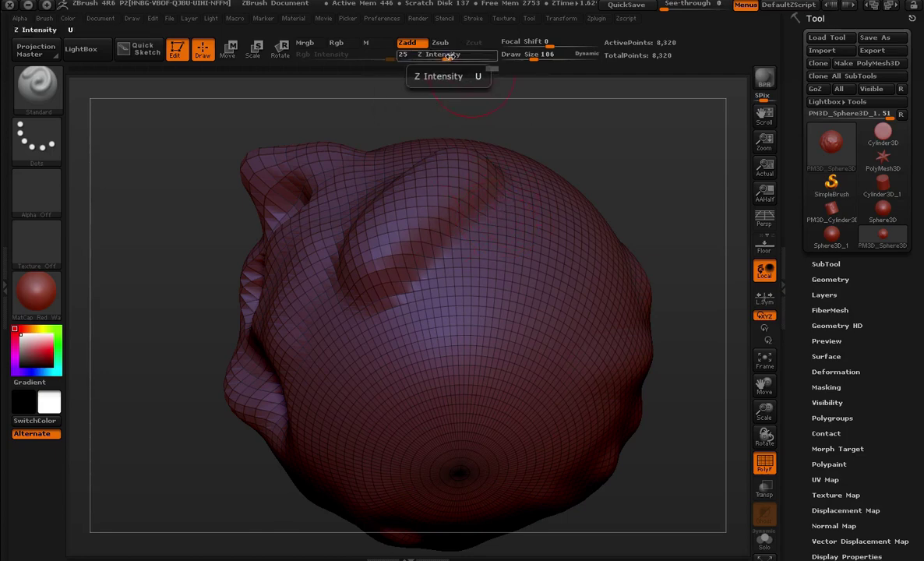
- Set Z Intensity to 100 and sculpt two long bulging diagonal ridges across the sphere
drag(451, 55, 493, 57)
mouse_move(458, 254)
mouse_down()
mouse_move(473, 262)
mouse_move(536, 207)
mouse_move(426, 311)
mouse_up()
mouse_move(696, 151)
mouse_down()
mouse_move(685, 159)
mouse_move(720, 181)
mouse_move(726, 204)
mouse_move(685, 241)
mouse_move(617, 146)
mouse_up()
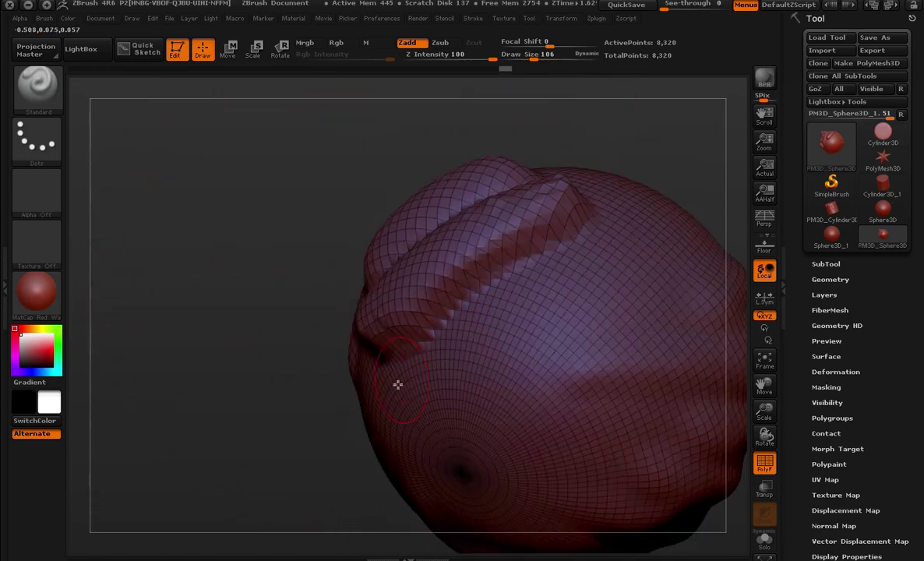
drag(398, 383, 685, 252)
mouse_move(381, 396)
mouse_down()
mouse_move(605, 144)
mouse_move(529, 219)
mouse_move(259, 409)
mouse_move(504, 227)
mouse_up()
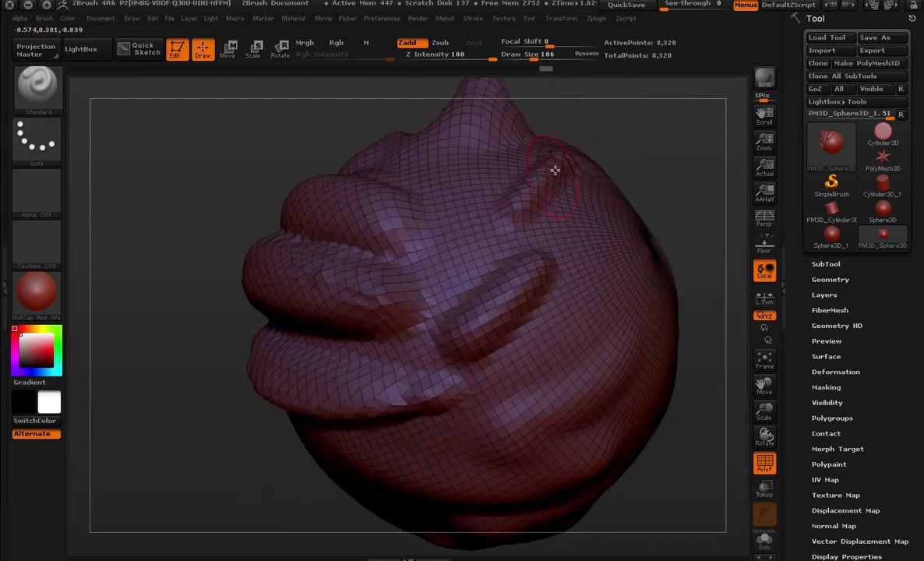
mouse_move(547, 316)
mouse_down()
mouse_move(632, 182)
mouse_move(557, 207)
mouse_up()
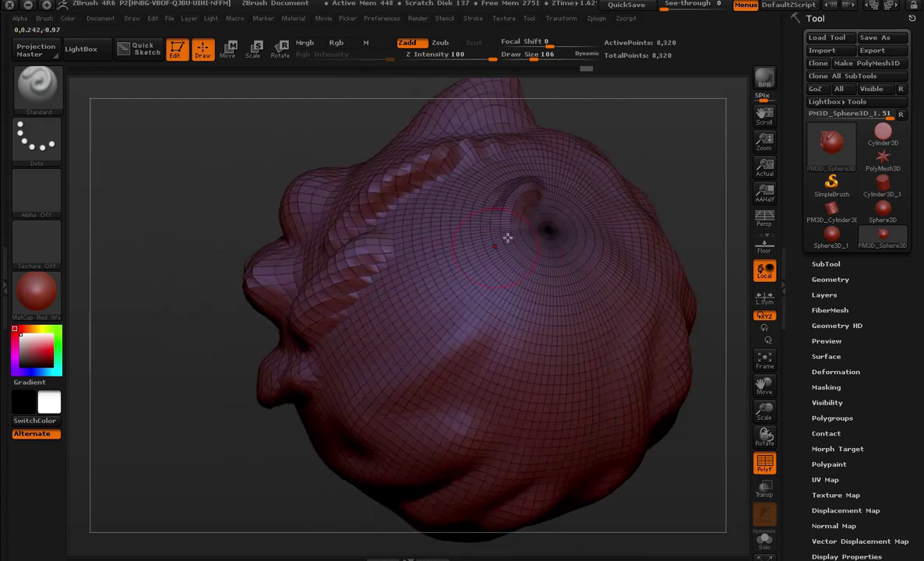
mouse_move(615, 187)
mouse_down()
mouse_move(659, 127)
mouse_move(557, 180)
mouse_up()
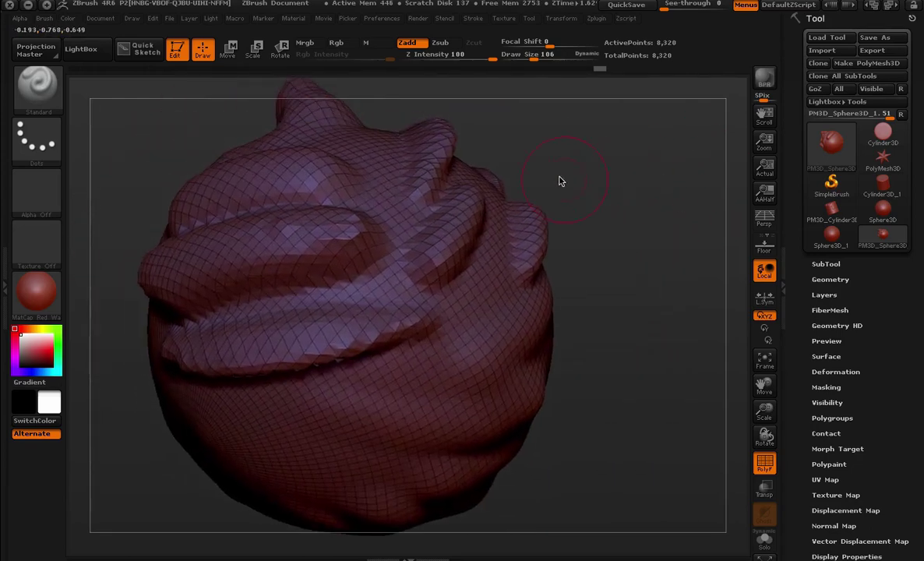
- Lower Z Intensity to 19, then 0, then back up to 9, rotating the mesh to review it
drag(467, 55, 401, 56)
drag(611, 226, 636, 236)
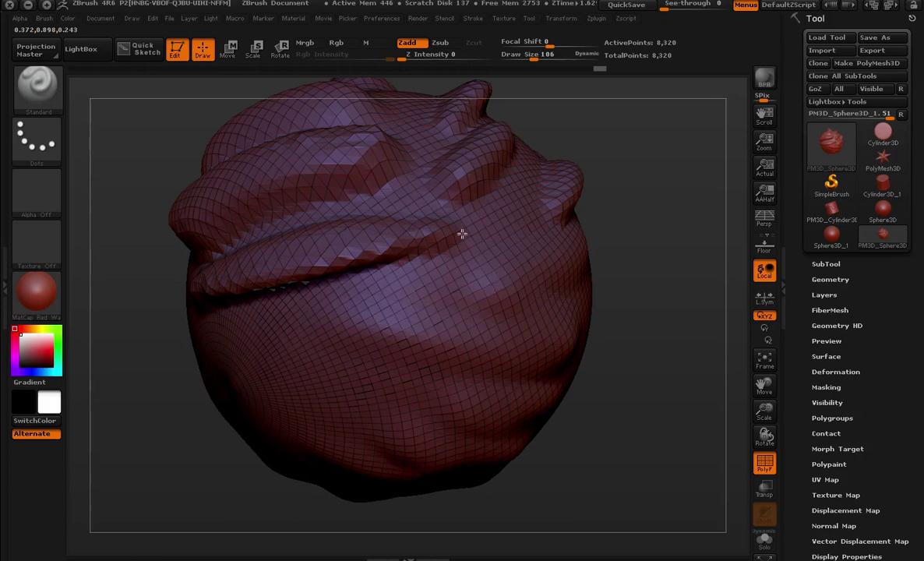
drag(401, 57, 428, 57)
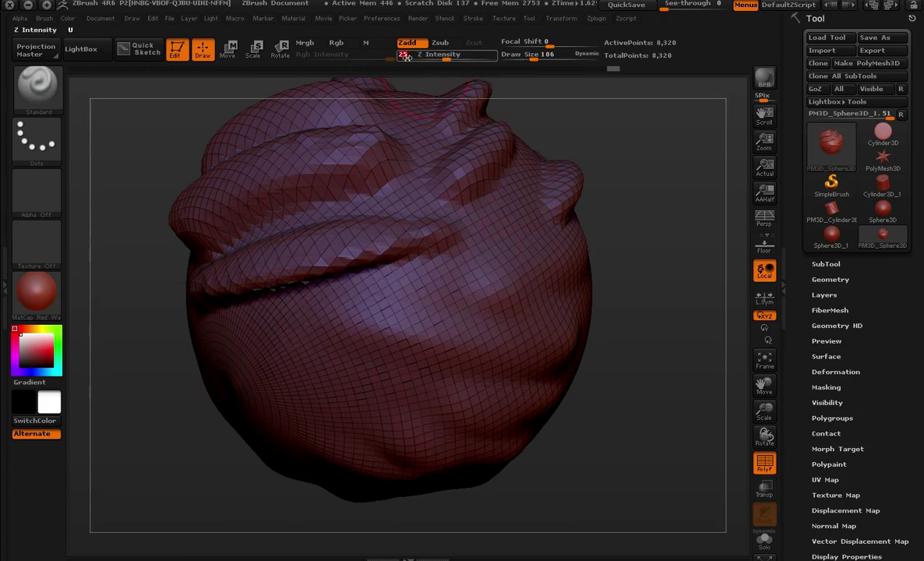
mouse_move(418, 68)
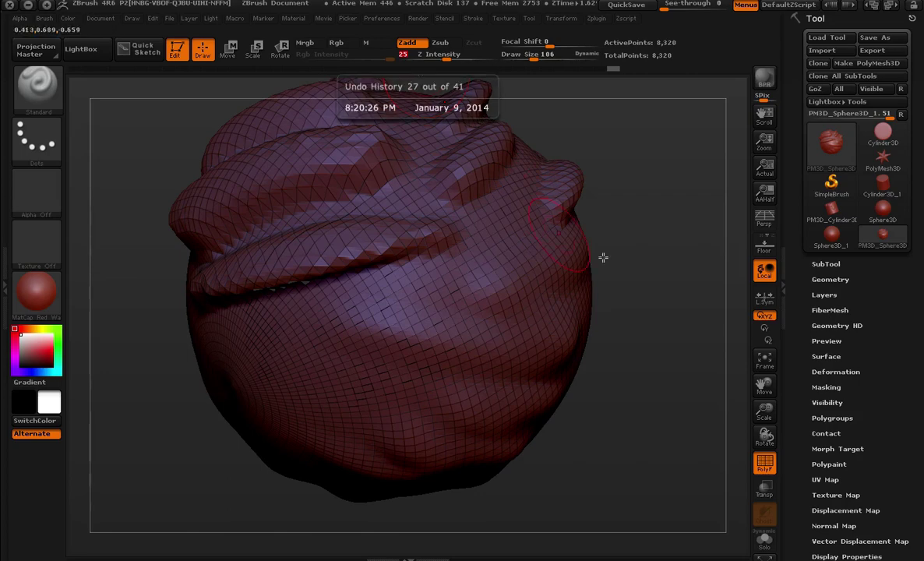
mouse_move(603, 257)
mouse_down()
mouse_move(668, 242)
mouse_move(627, 265)
mouse_move(650, 215)
mouse_up()
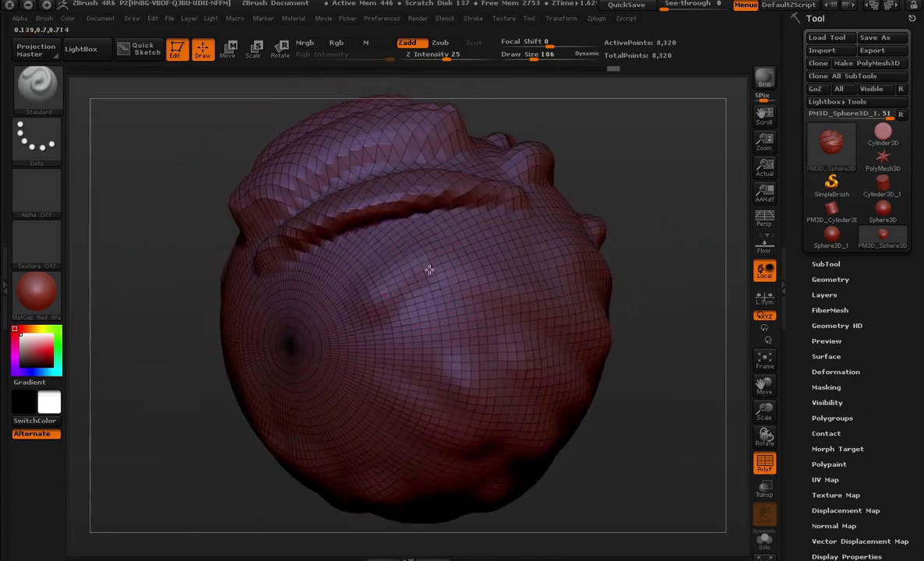
mouse_move(621, 312)
mouse_down()
mouse_move(634, 280)
mouse_move(475, 256)
mouse_up()
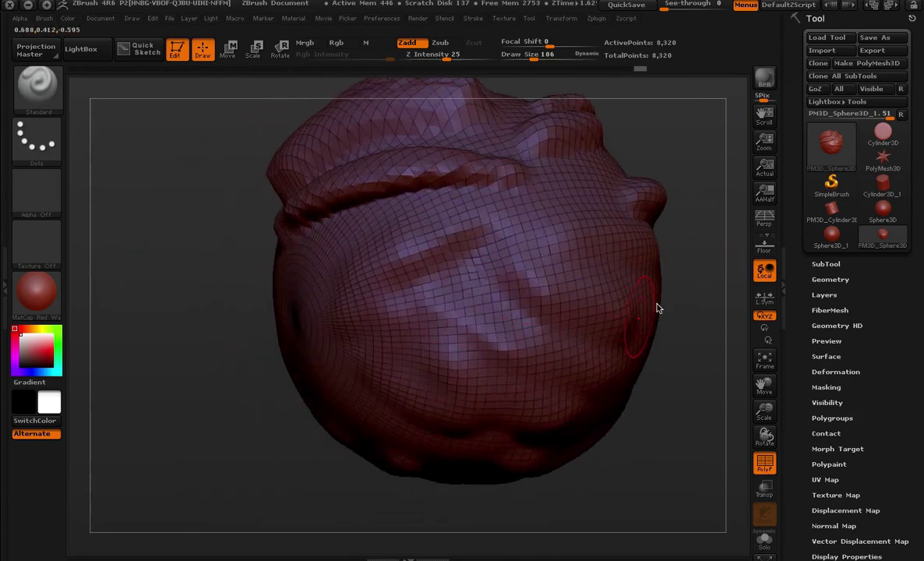
drag(657, 308, 466, 315)
mouse_move(550, 462)
mouse_down()
mouse_move(667, 157)
mouse_move(693, 161)
mouse_move(693, 245)
mouse_move(683, 229)
mouse_up()
- Convert the Sphere3D_1 primitive into a new PolyMesh3D, PM3D_Sphere3D_2, and make it the current tool
key(shift+f)
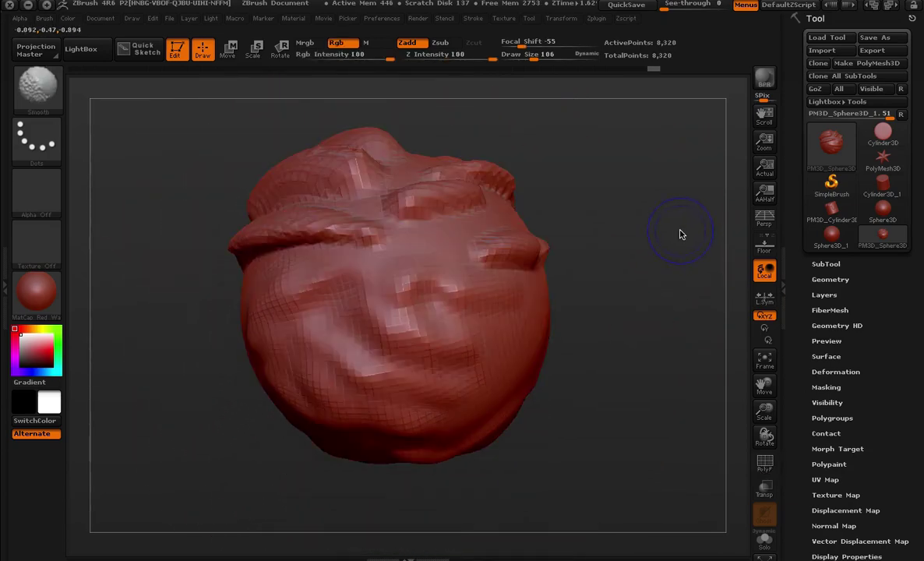
key(shift+f)
key(shift+f)
key(shift+f)
key(shift+f)
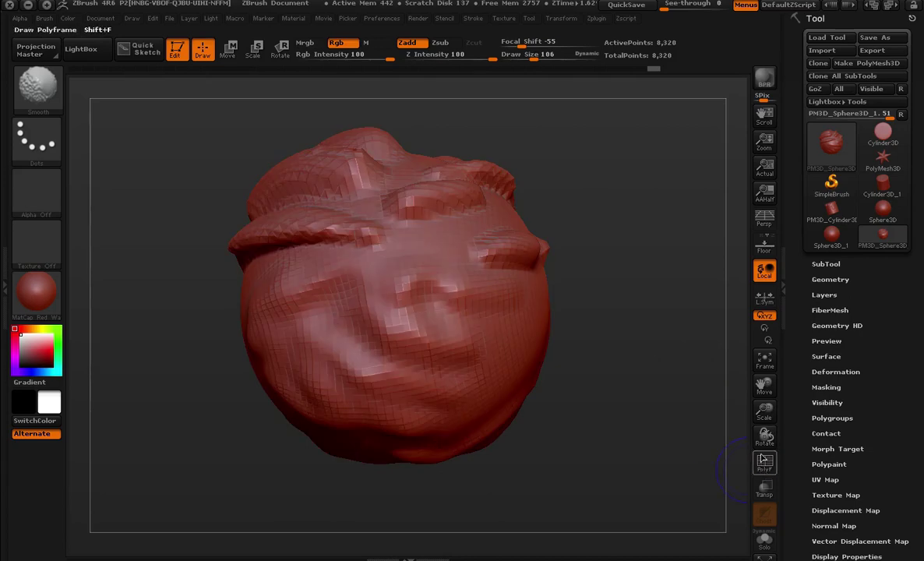
click(833, 241)
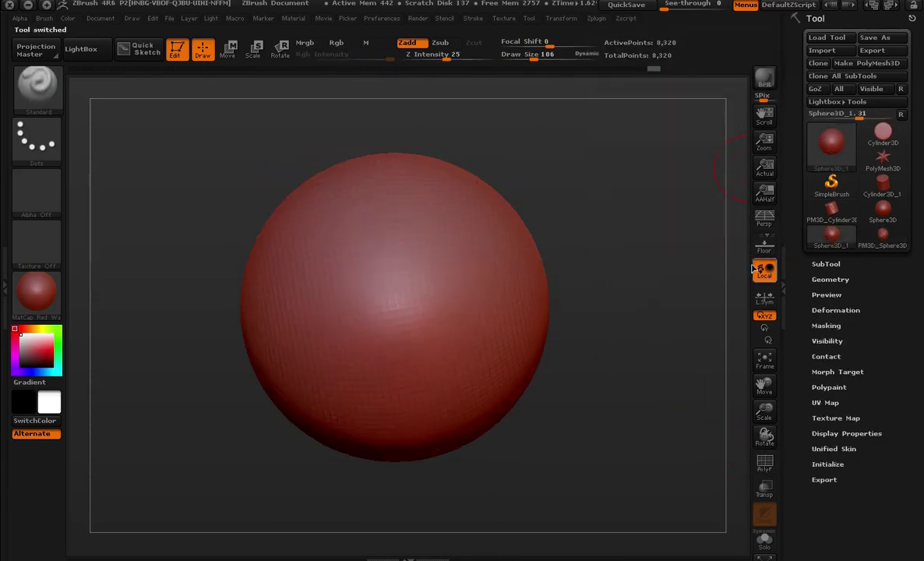
click(879, 63)
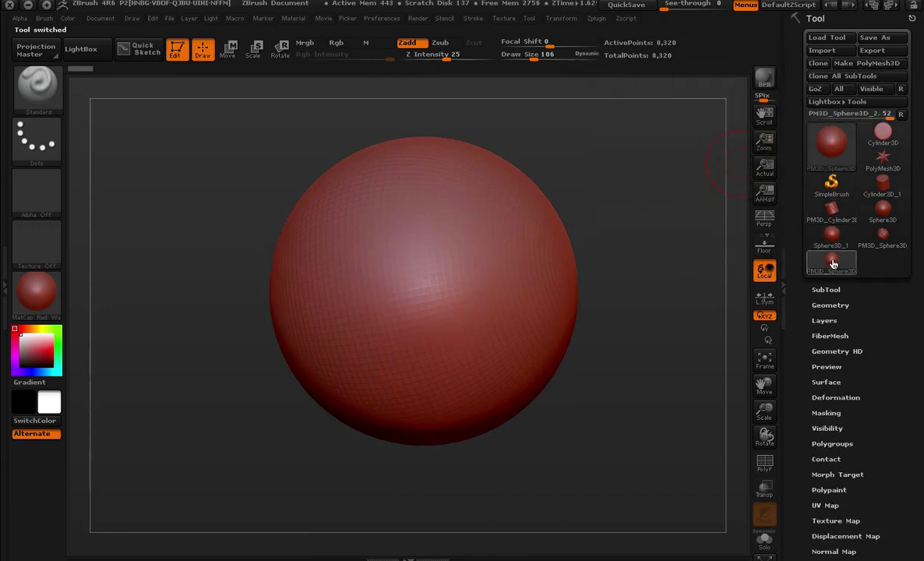
click(885, 240)
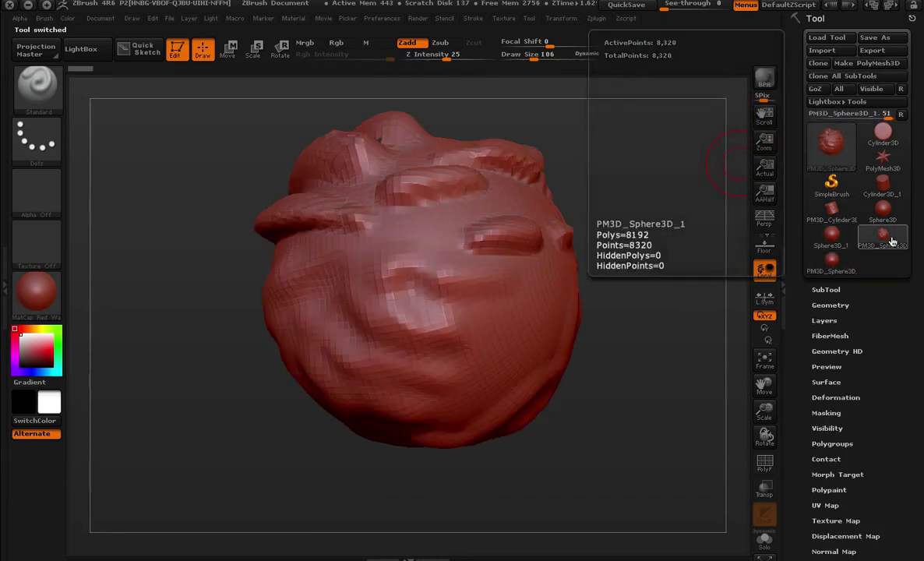
click(832, 262)
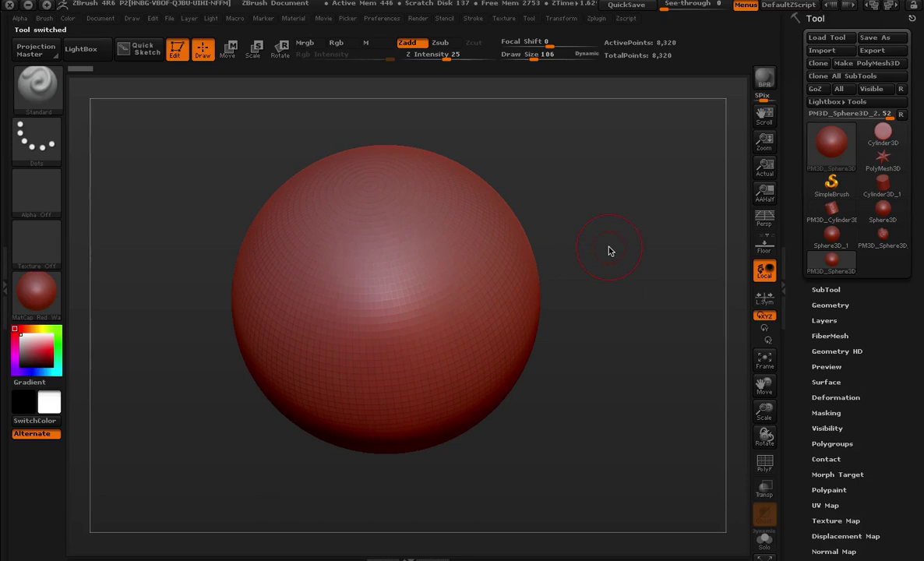
- Show the wireframe, orbit the sphere to inspect its poles from several angles, then hide PolyFrame
key(shift+f)
mouse_move(606, 213)
mouse_down()
mouse_move(631, 227)
mouse_move(634, 190)
mouse_up()
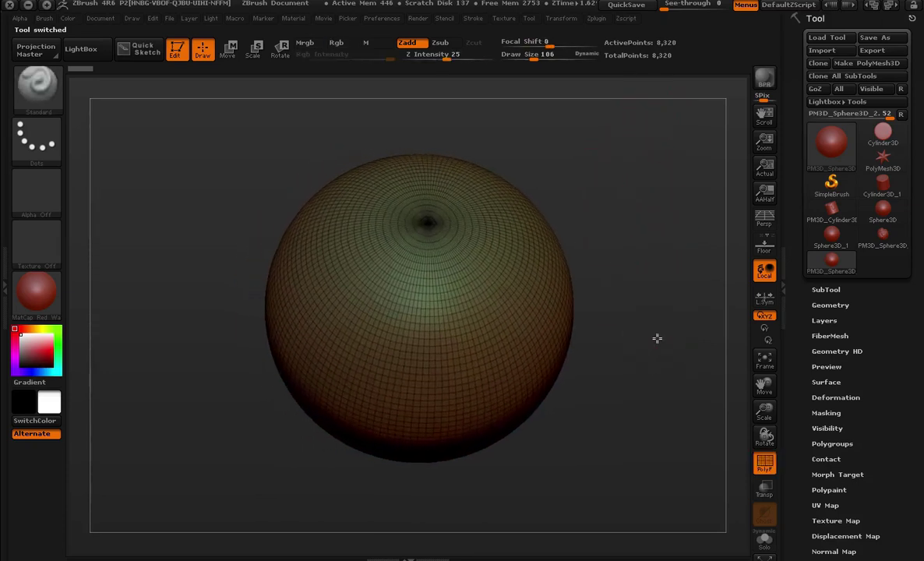
drag(660, 293, 626, 306)
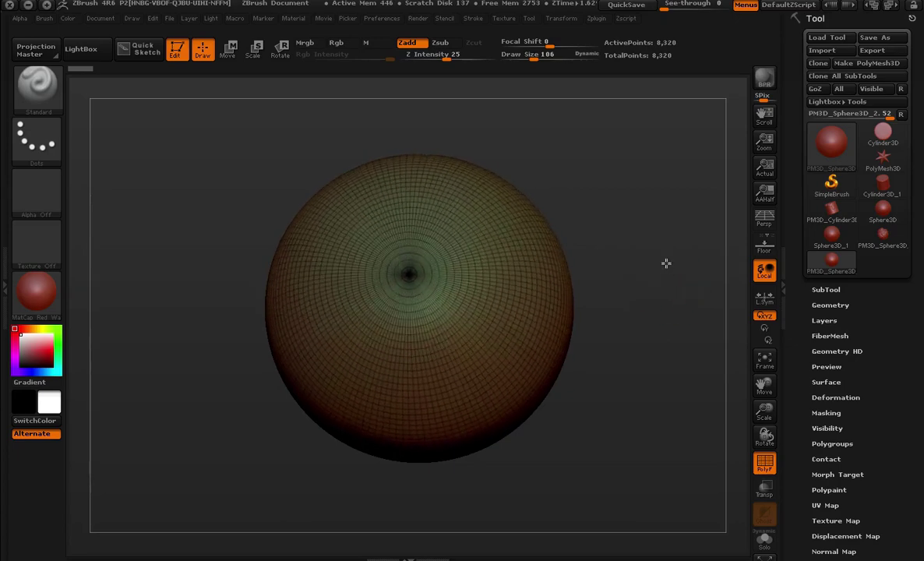
mouse_move(662, 235)
mouse_down()
mouse_move(622, 262)
mouse_move(665, 313)
mouse_up()
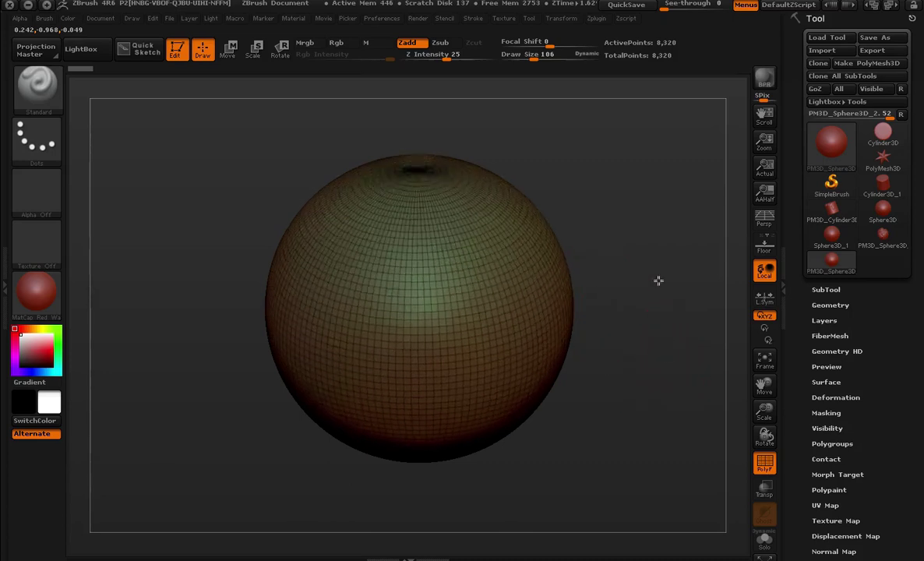
drag(659, 281, 655, 242)
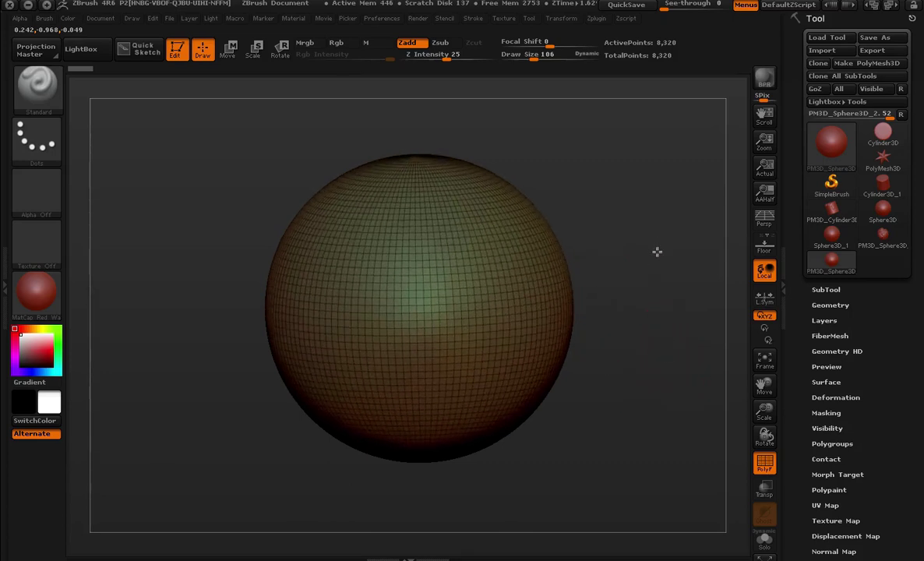
mouse_move(637, 222)
mouse_down()
mouse_move(613, 249)
mouse_move(614, 241)
mouse_move(632, 255)
mouse_move(647, 320)
mouse_move(663, 198)
mouse_move(648, 160)
mouse_move(610, 266)
mouse_move(594, 262)
mouse_up()
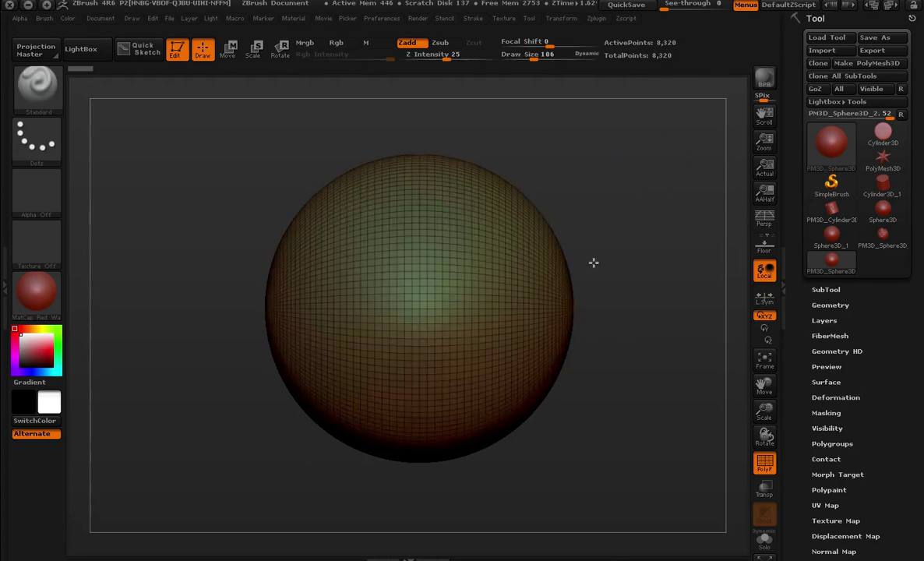
mouse_move(627, 235)
mouse_down()
mouse_move(662, 260)
mouse_move(675, 379)
mouse_move(666, 331)
mouse_move(666, 382)
mouse_move(706, 353)
mouse_move(710, 388)
mouse_move(649, 361)
mouse_move(683, 310)
mouse_move(693, 355)
mouse_move(659, 290)
mouse_move(712, 309)
mouse_move(680, 261)
mouse_move(704, 254)
mouse_move(687, 250)
mouse_up()
key(shift+f)
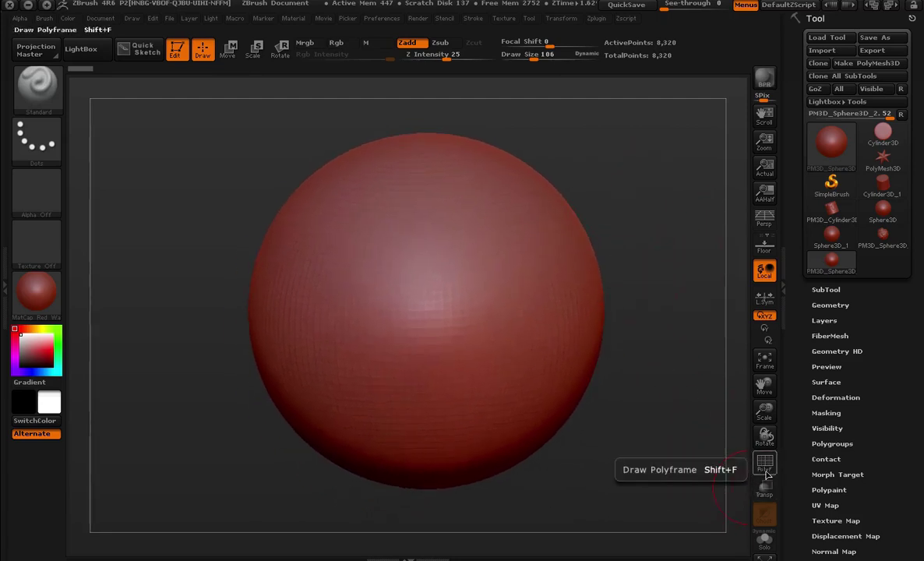
- Keep the Standard brush with Zadd and raise a ridge on the sphere's upper-left
alt+drag(664, 235, 657, 256)
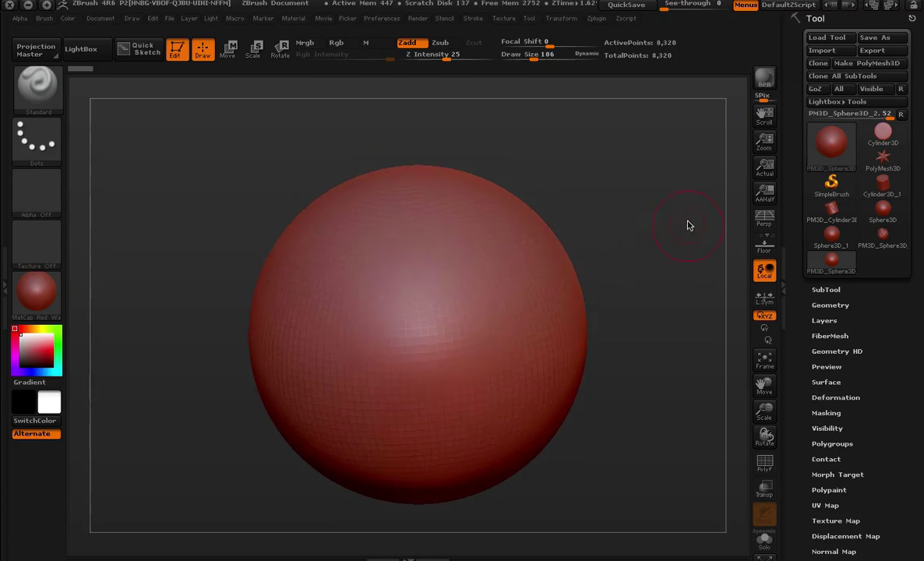
click(43, 91)
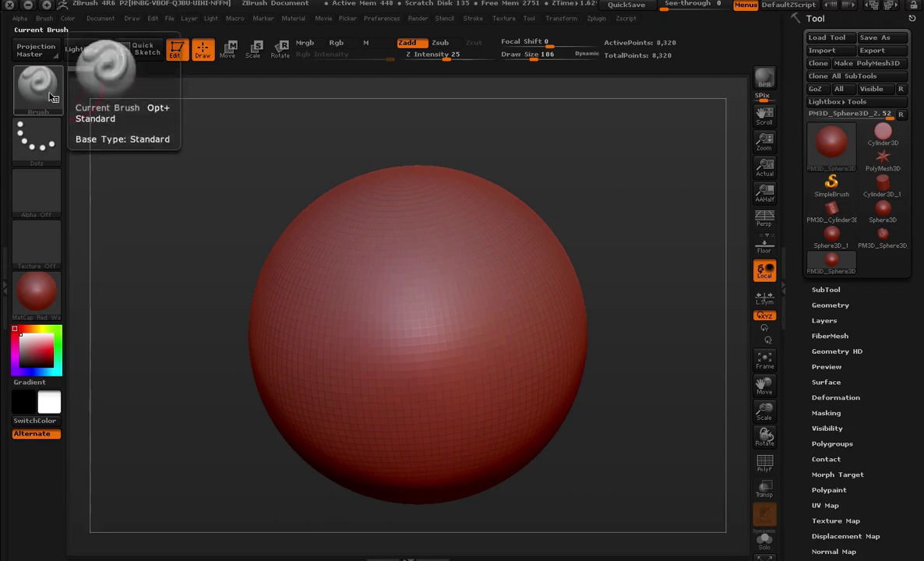
drag(351, 218, 296, 265)
drag(327, 234, 289, 276)
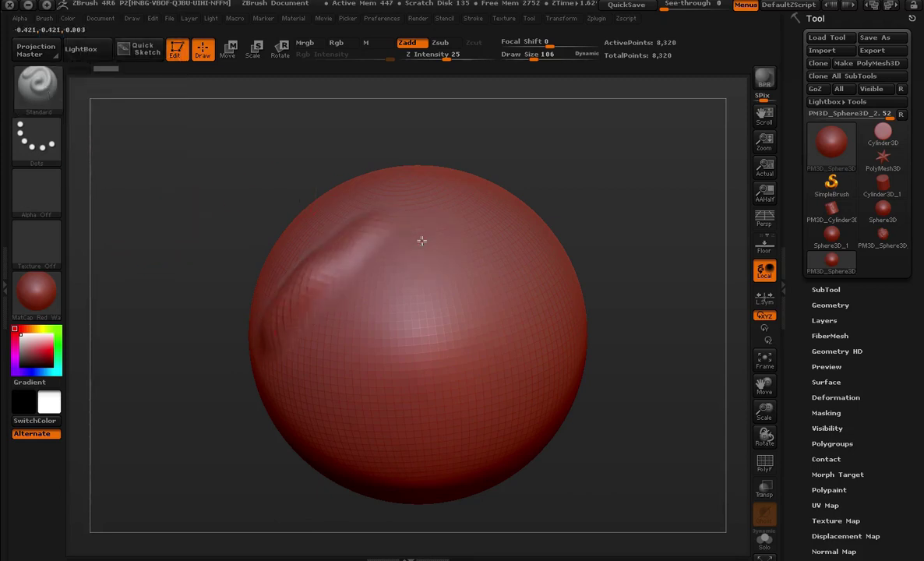
drag(390, 226, 327, 327)
mouse_move(645, 216)
mouse_down()
mouse_move(576, 210)
mouse_move(388, 359)
mouse_move(614, 206)
mouse_move(289, 479)
mouse_up()
- Carve a diagonal groove across the sphere's centre and add more folds on the left side
drag(444, 222, 382, 335)
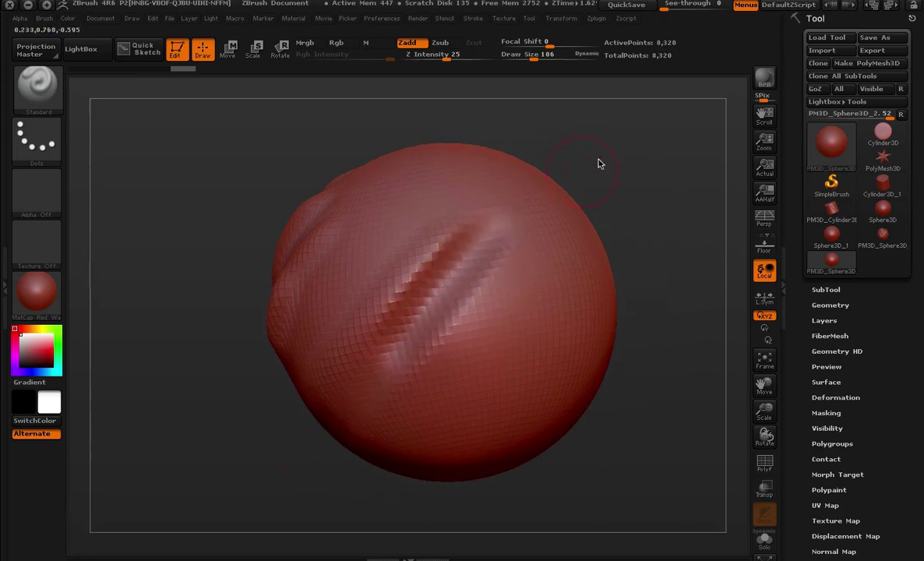
mouse_move(599, 161)
mouse_down()
mouse_move(602, 182)
mouse_move(380, 383)
mouse_up()
mouse_move(411, 328)
mouse_down()
mouse_move(291, 447)
mouse_move(449, 206)
mouse_up()
mouse_move(421, 260)
mouse_down()
mouse_move(570, 188)
mouse_move(496, 226)
mouse_up()
drag(438, 330, 382, 269)
mouse_move(370, 308)
mouse_down()
mouse_move(414, 204)
mouse_move(701, 185)
mouse_move(686, 116)
mouse_move(703, 209)
mouse_move(663, 173)
mouse_move(442, 150)
mouse_move(651, 214)
mouse_move(439, 243)
mouse_up()
- Switch to the Clay brush and build up clay along the sphere's upper middle
click(36, 85)
click(106, 101)
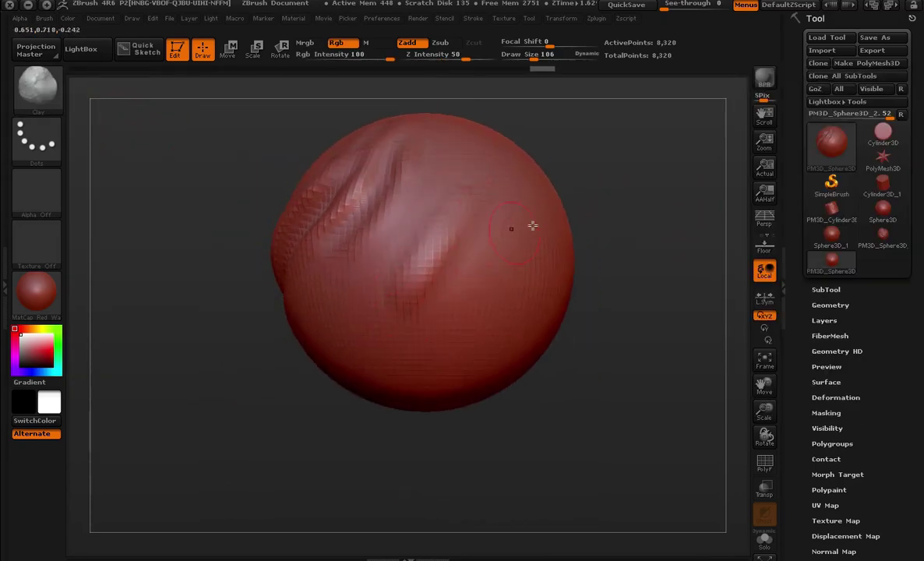
mouse_move(532, 225)
mouse_down()
mouse_move(619, 180)
mouse_move(398, 217)
mouse_move(360, 287)
mouse_up()
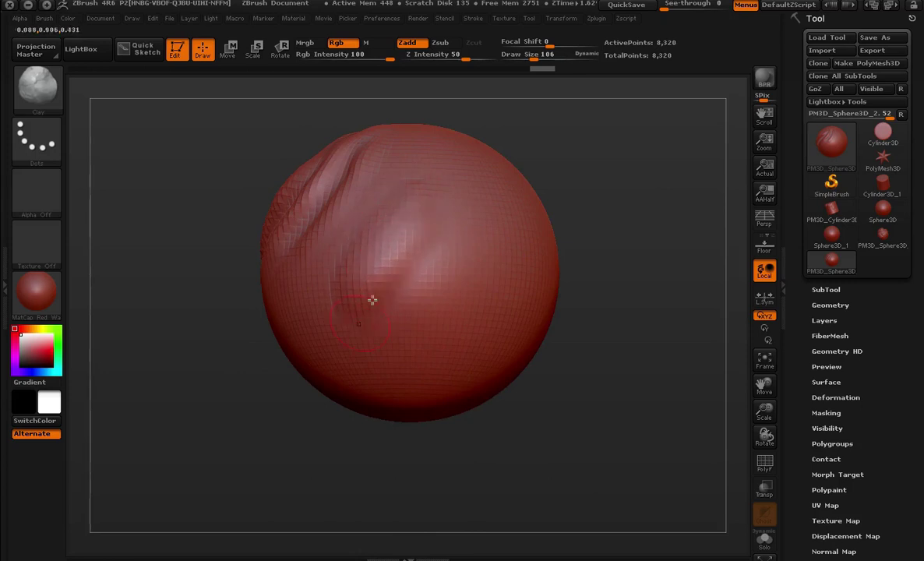
drag(394, 201, 400, 166)
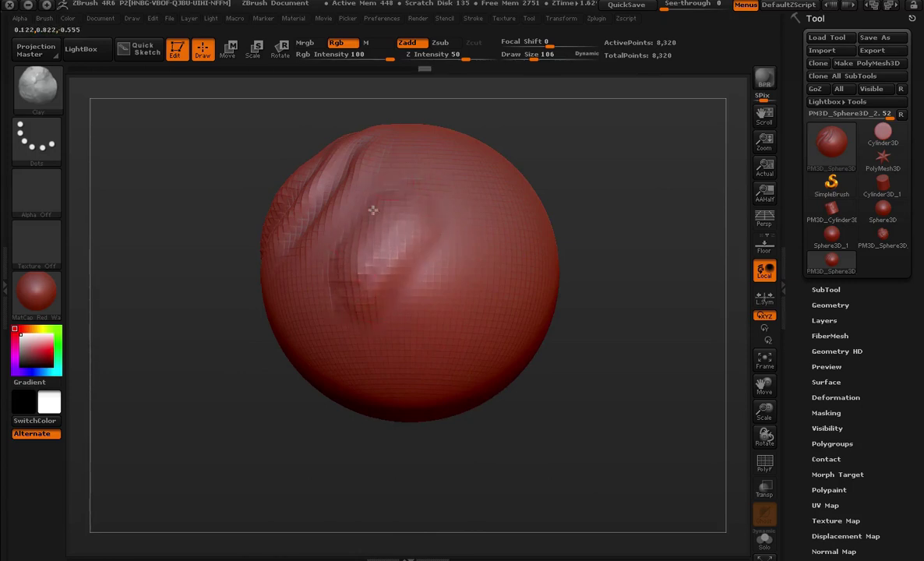
mouse_move(579, 215)
mouse_down()
mouse_move(669, 208)
mouse_move(660, 187)
mouse_move(670, 165)
mouse_move(586, 210)
mouse_up()
- Set the brush Draw Size to 110 and sculpt a curved clay ridge toward the lower centre
key(space)
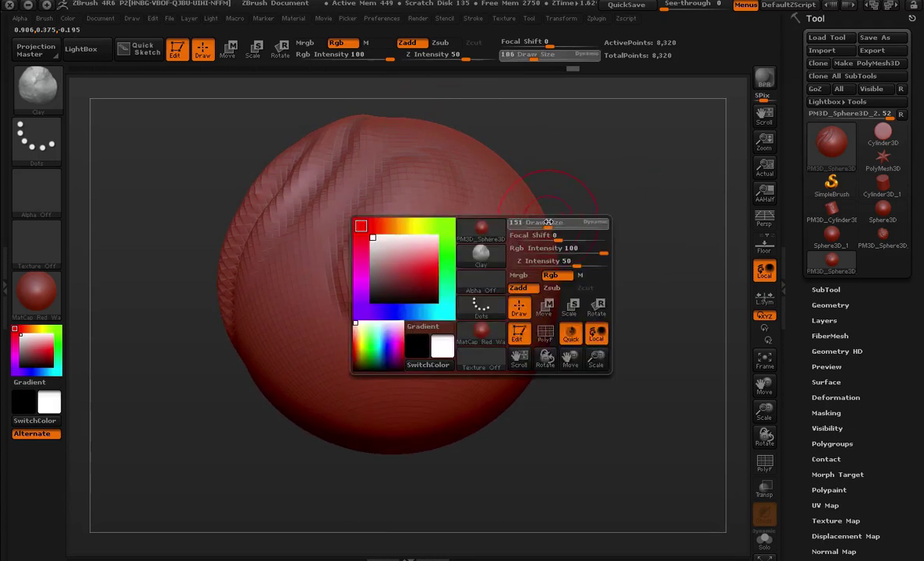
drag(530, 277, 557, 276)
key(space)
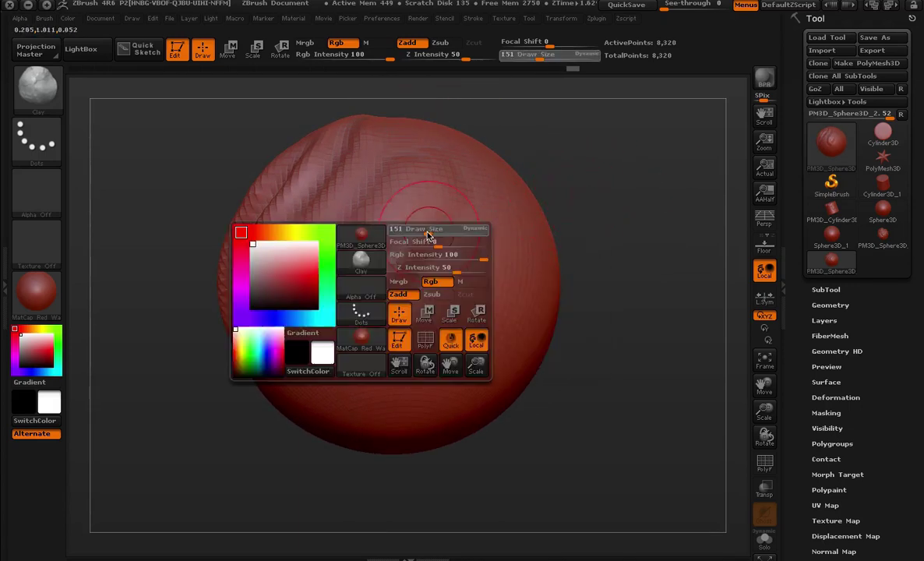
drag(427, 201, 396, 201)
mouse_move(580, 250)
mouse_down()
mouse_move(621, 225)
mouse_move(491, 189)
mouse_up()
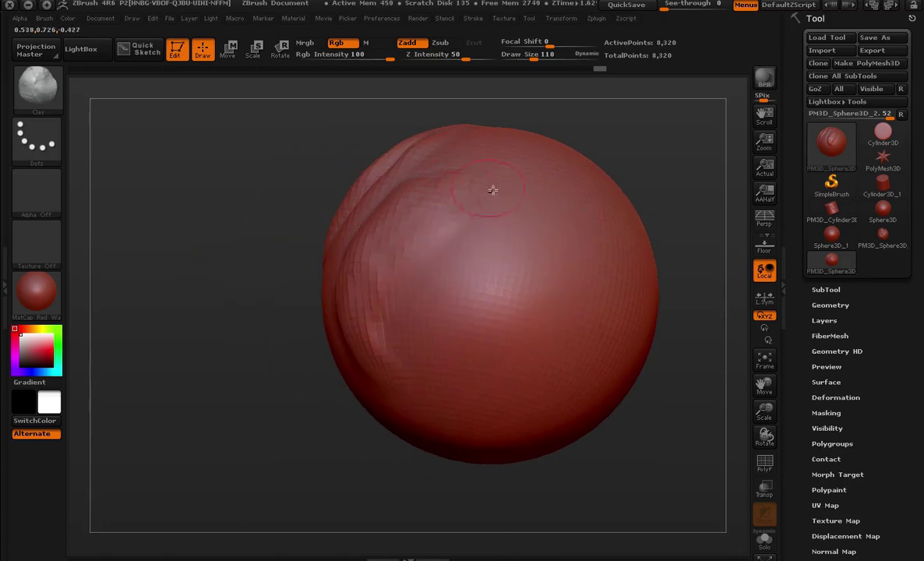
mouse_move(479, 287)
mouse_down()
mouse_move(443, 299)
mouse_move(529, 226)
mouse_move(511, 326)
mouse_move(487, 365)
mouse_up()
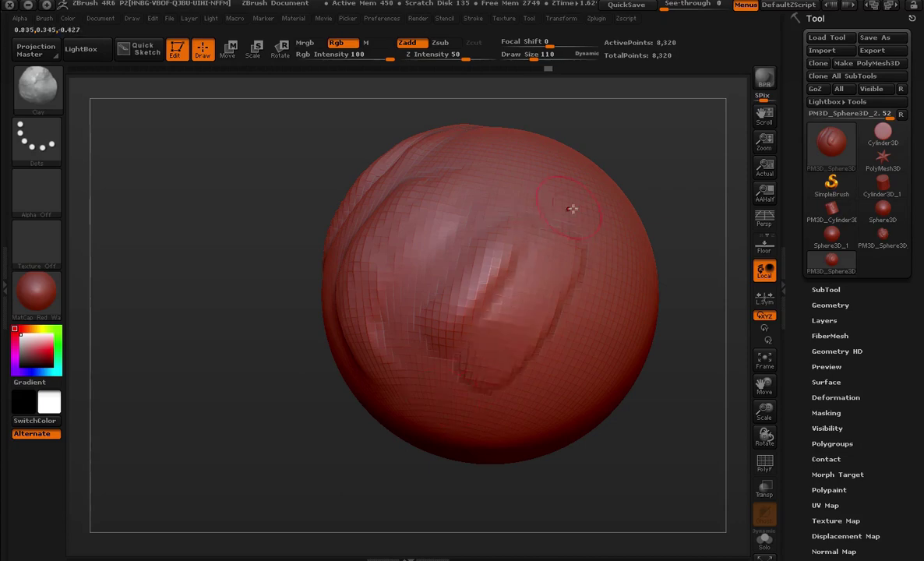
mouse_move(571, 209)
mouse_down()
mouse_move(520, 322)
mouse_move(471, 325)
mouse_move(473, 374)
mouse_up()
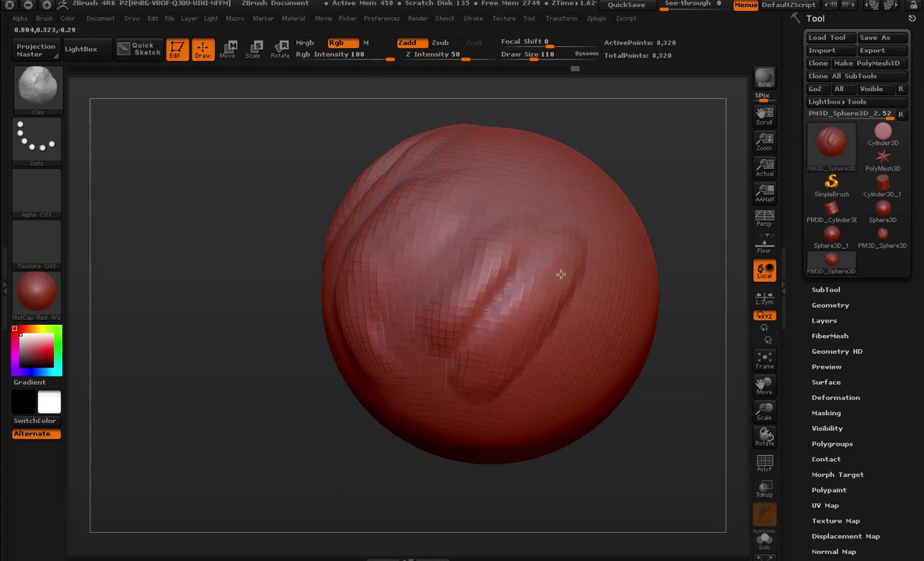
mouse_move(561, 274)
mouse_down()
mouse_move(485, 361)
mouse_move(581, 166)
mouse_move(212, 166)
mouse_up()
- Undo a trial Dam_Standard stroke, then sculpt a diagonal groove with the Standard brush
click(36, 86)
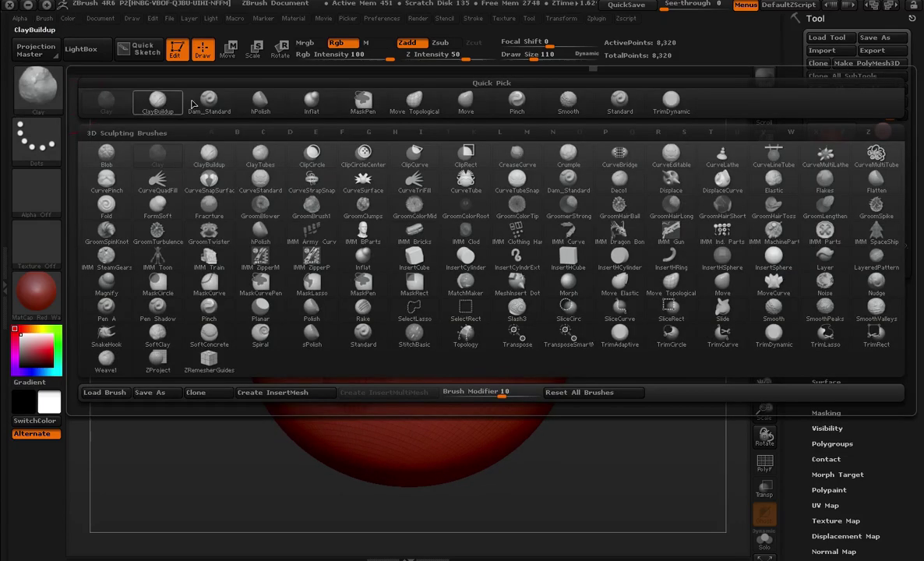
click(209, 99)
drag(466, 248, 411, 364)
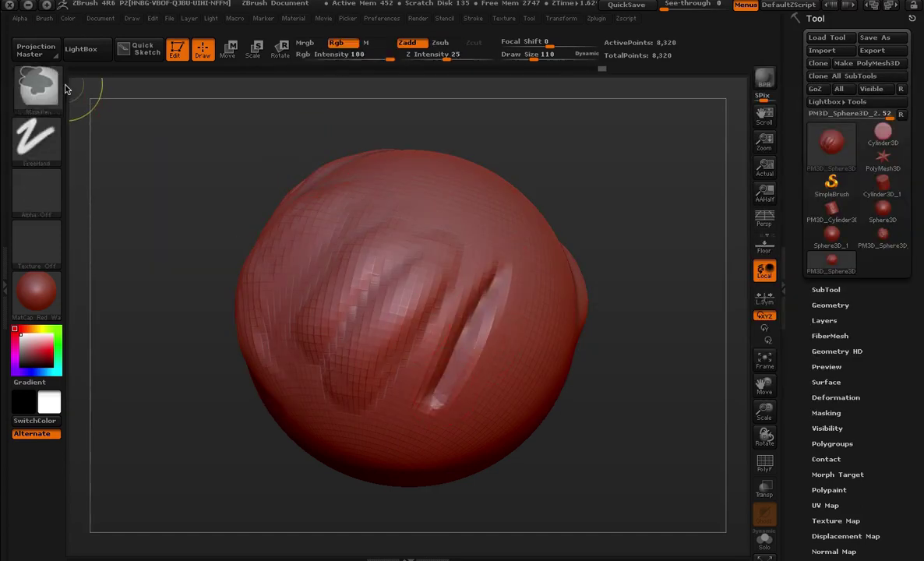
key(ctrl+z)
click(37, 86)
click(99, 95)
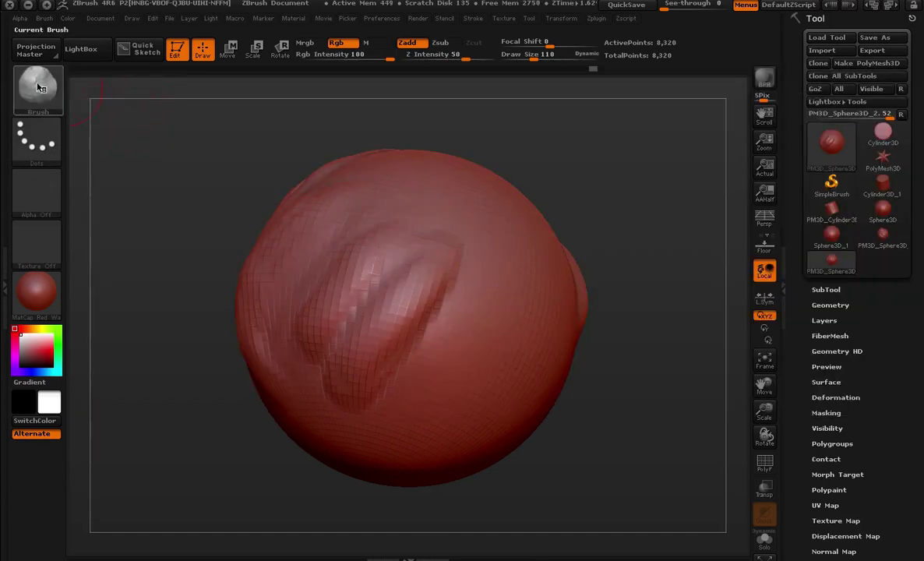
click(39, 86)
click(675, 97)
drag(393, 420, 499, 238)
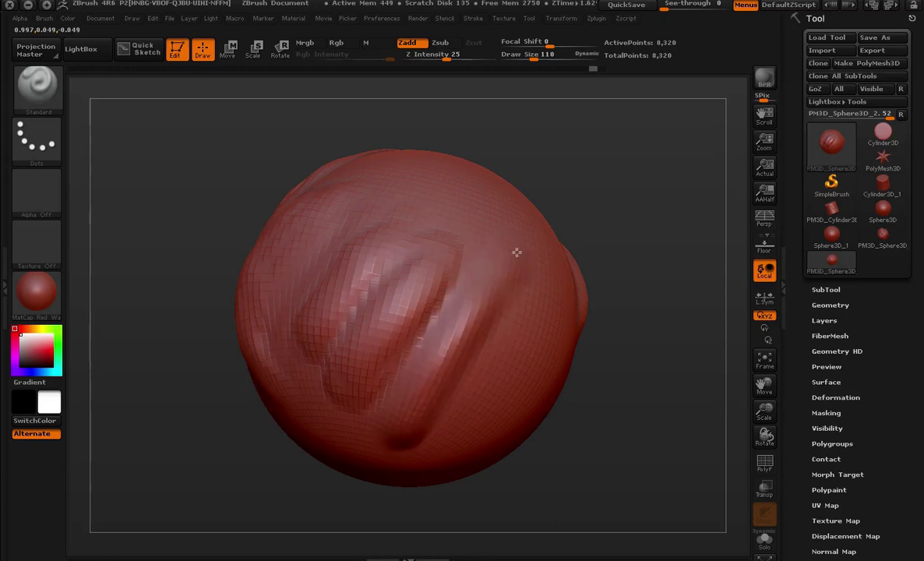
mouse_move(569, 218)
mouse_down()
mouse_move(368, 408)
mouse_move(493, 188)
mouse_move(623, 160)
mouse_move(629, 185)
mouse_move(663, 219)
mouse_move(319, 134)
mouse_up()
- Switch to Dam_Standard at Z Intensity 33 and carve several parallel diagonal creases
click(36, 85)
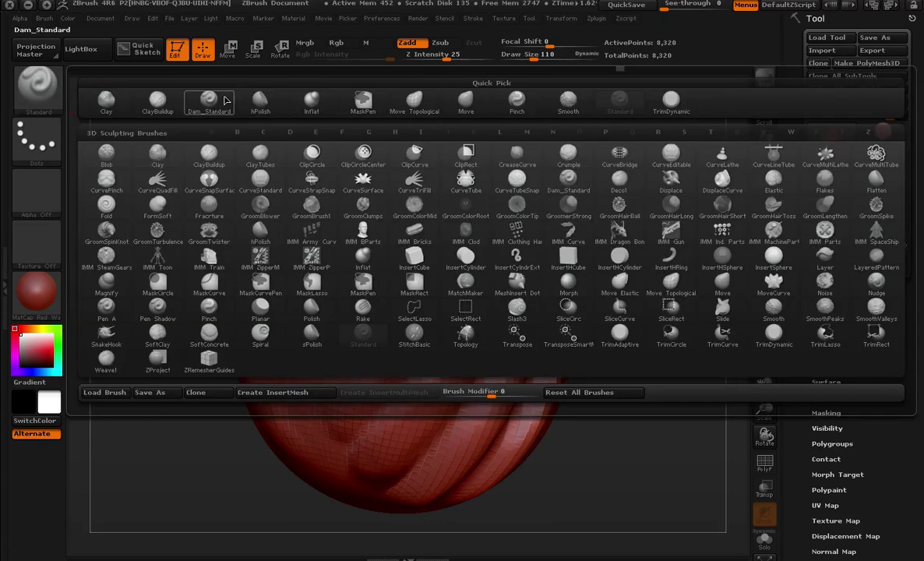
click(211, 107)
drag(534, 169, 530, 173)
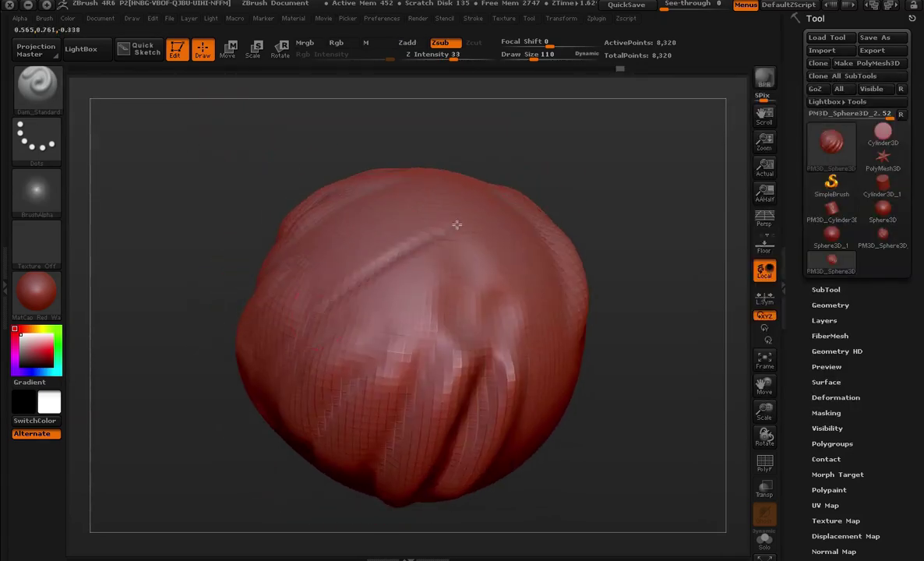
drag(371, 258, 454, 200)
mouse_move(592, 195)
mouse_down()
mouse_move(557, 155)
mouse_move(499, 187)
mouse_up()
drag(321, 263, 424, 205)
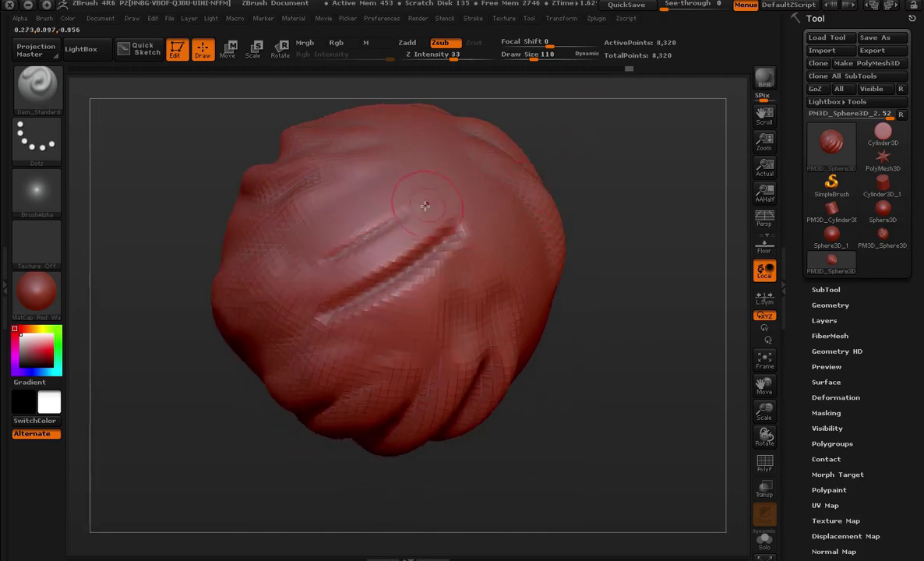
drag(585, 123, 464, 231)
drag(444, 196, 374, 281)
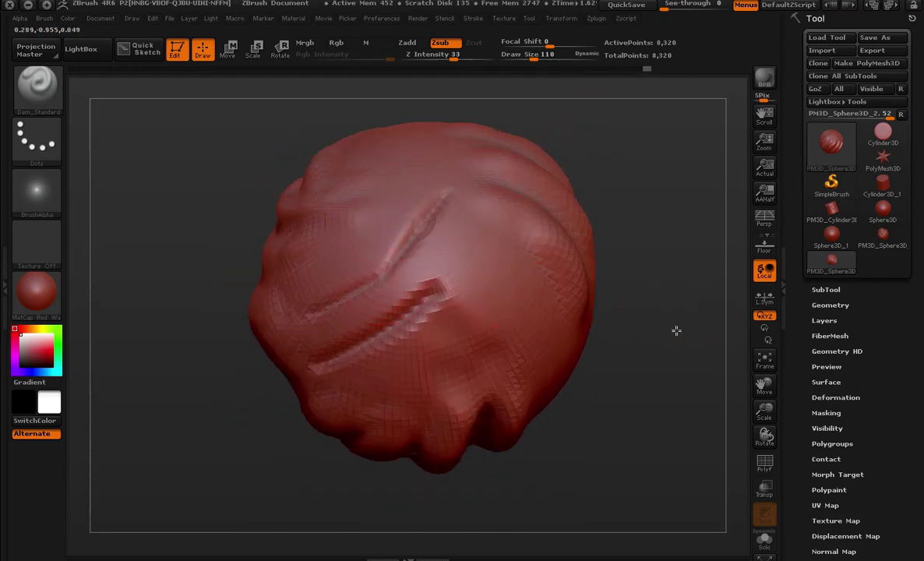
- Orbit to examine the creases, then carve a deep crease across the upper centre
drag(676, 330, 524, 272)
drag(424, 209, 499, 278)
mouse_move(619, 301)
mouse_down()
mouse_move(572, 301)
mouse_move(460, 272)
mouse_move(366, 362)
mouse_up()
mouse_move(644, 250)
mouse_down()
mouse_move(598, 214)
mouse_move(557, 200)
mouse_up()
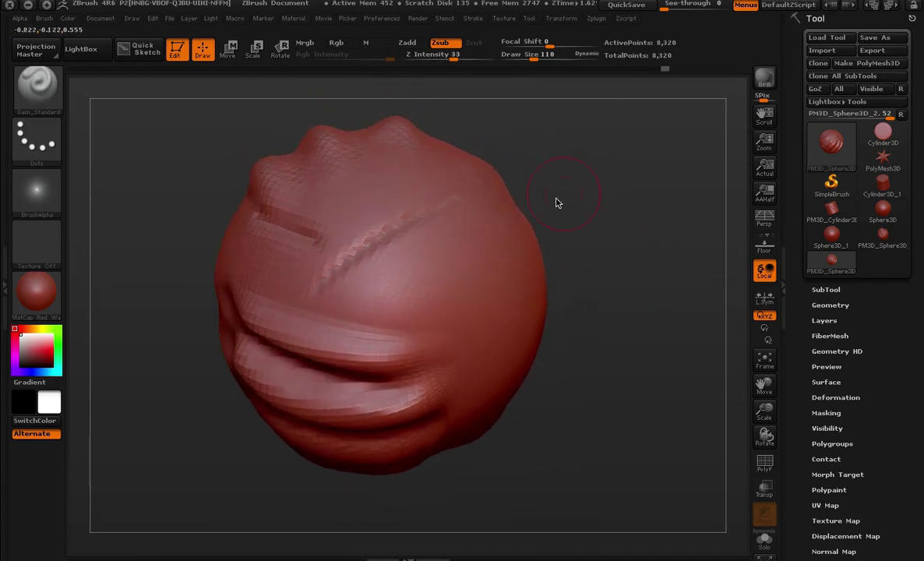
drag(323, 267, 472, 198)
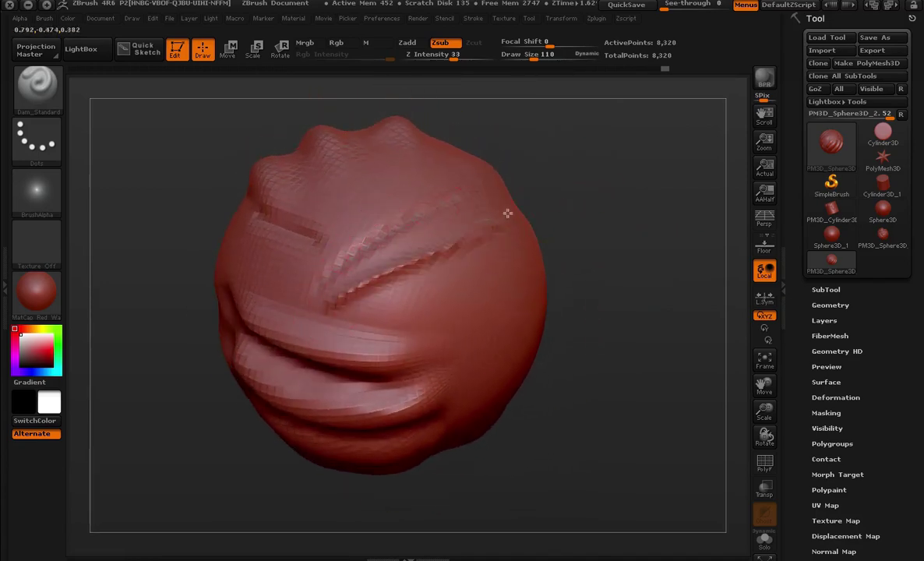
mouse_move(577, 204)
mouse_down()
mouse_move(618, 192)
mouse_move(649, 165)
mouse_move(472, 237)
mouse_move(635, 214)
mouse_move(565, 374)
mouse_up()
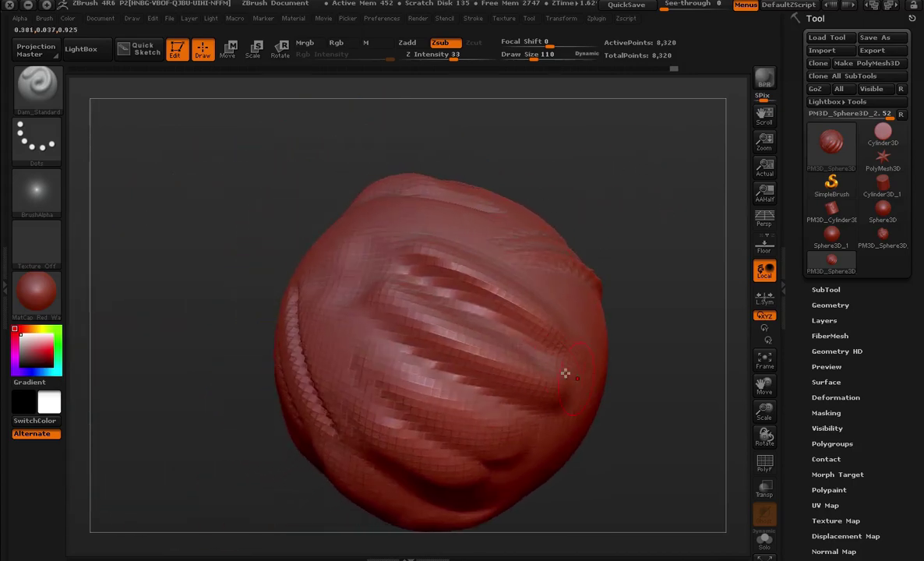
- Try the Move, Pinch and TrimDynamic brushes from the brush picker
click(37, 85)
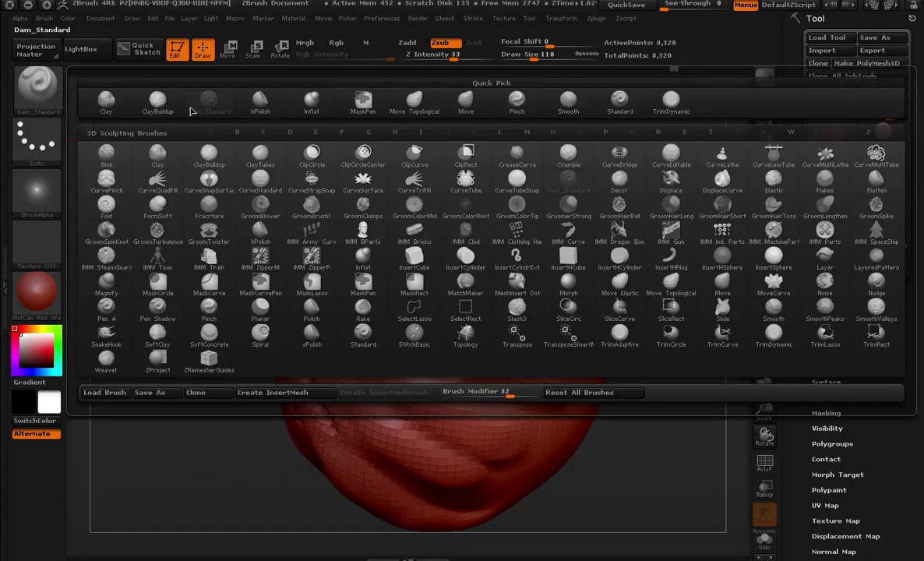
click(467, 99)
click(37, 85)
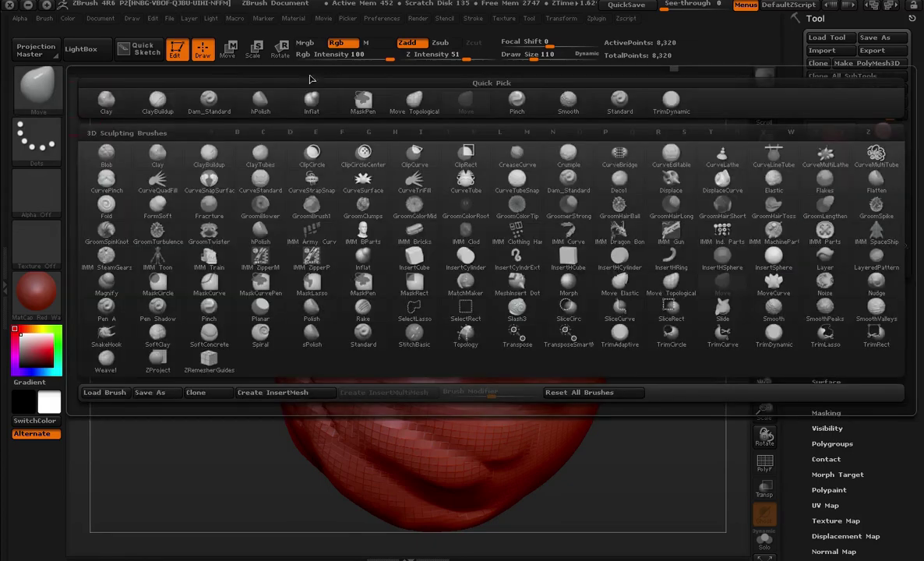
click(516, 99)
click(37, 86)
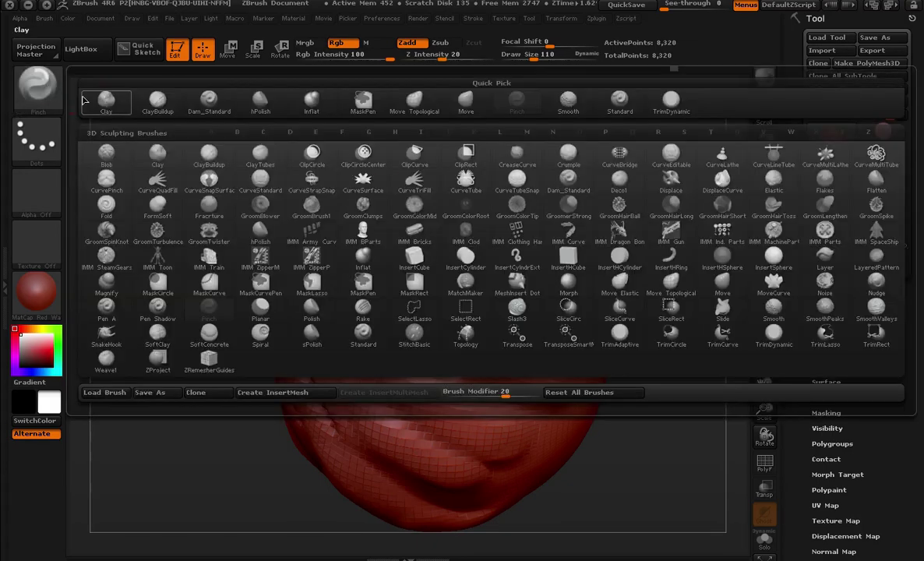
click(672, 102)
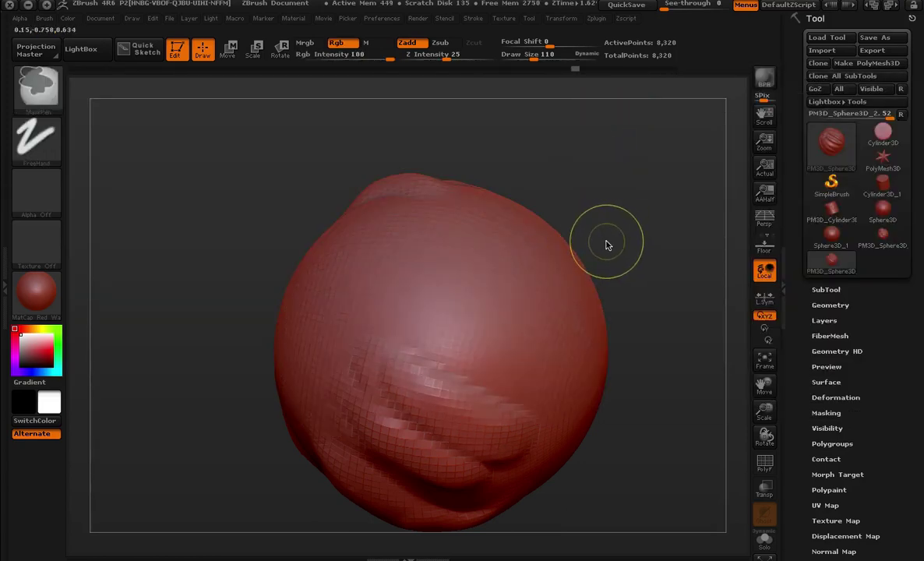
- Undo the pinched folds and rewind the Undo History to an earlier state, confirming the overwrite
key(ctrl+z)
key(ctrl+z)
key(ctrl+z)
key(ctrl+z)
key(ctrl+z)
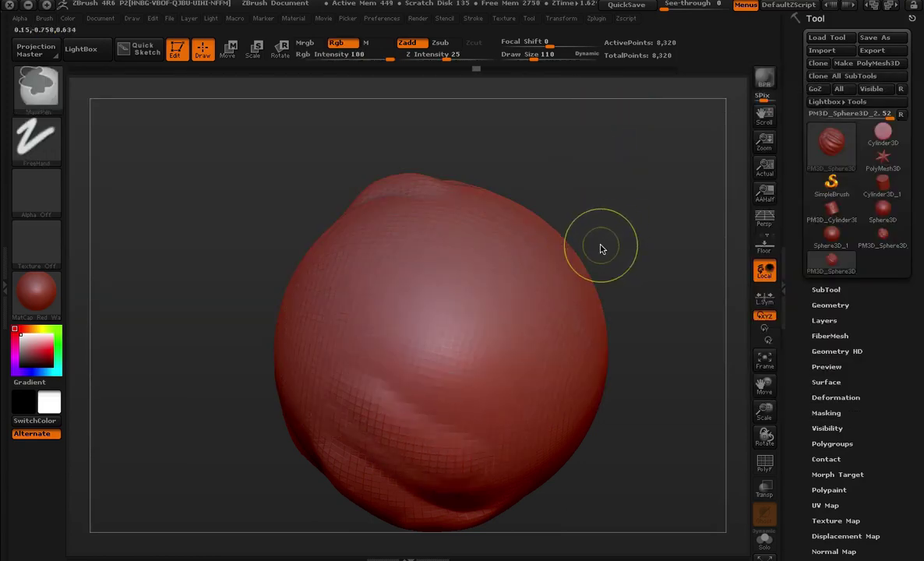
key(ctrl+z)
key(ctrl+z)
key(ctrl+z)
key(ctrl+z)
key(ctrl+z)
key(ctrl+z)
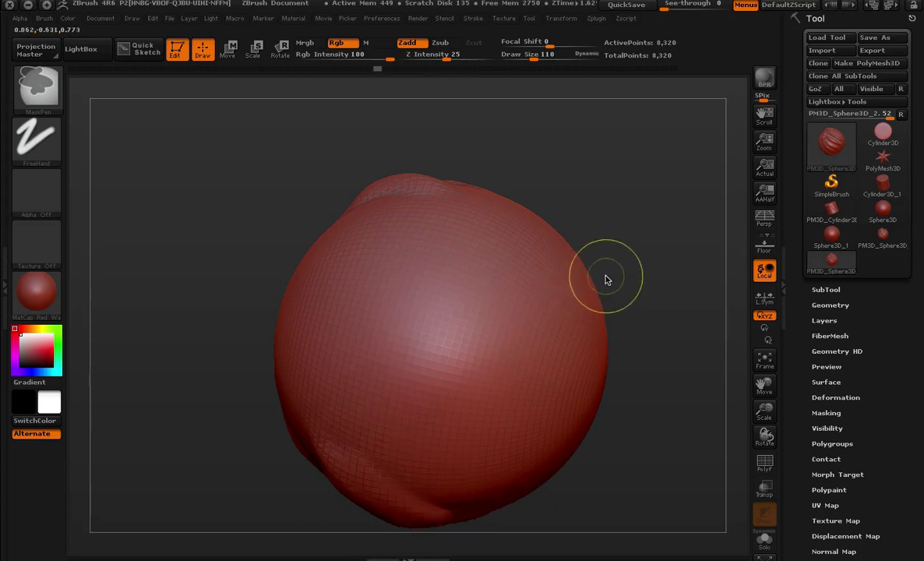
key(ctrl+z)
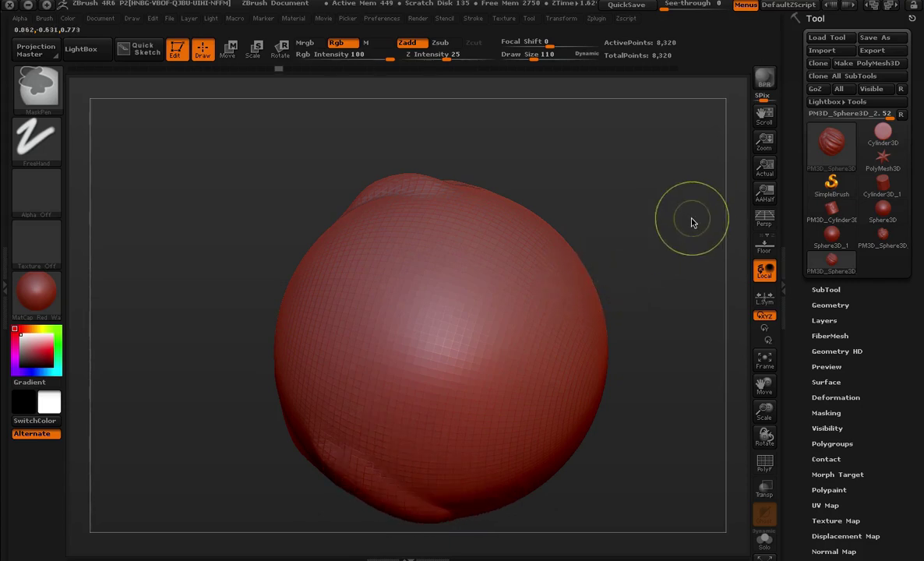
key(ctrl+z)
key(ctrl+z)
key(ctrl+z)
key(ctrl+z)
key(ctrl+z)
key(ctrl+z)
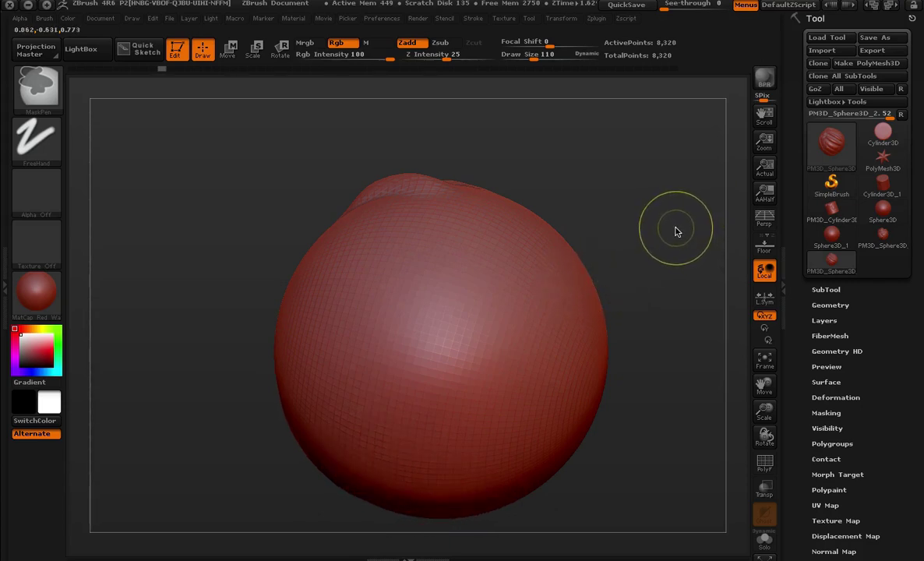
drag(693, 221, 664, 193)
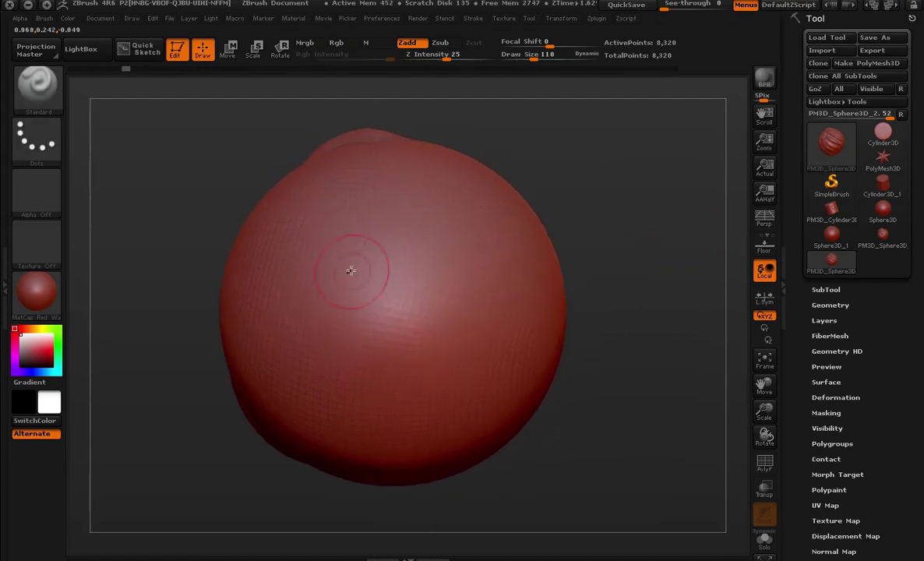
drag(413, 179, 287, 334)
click(281, 370)
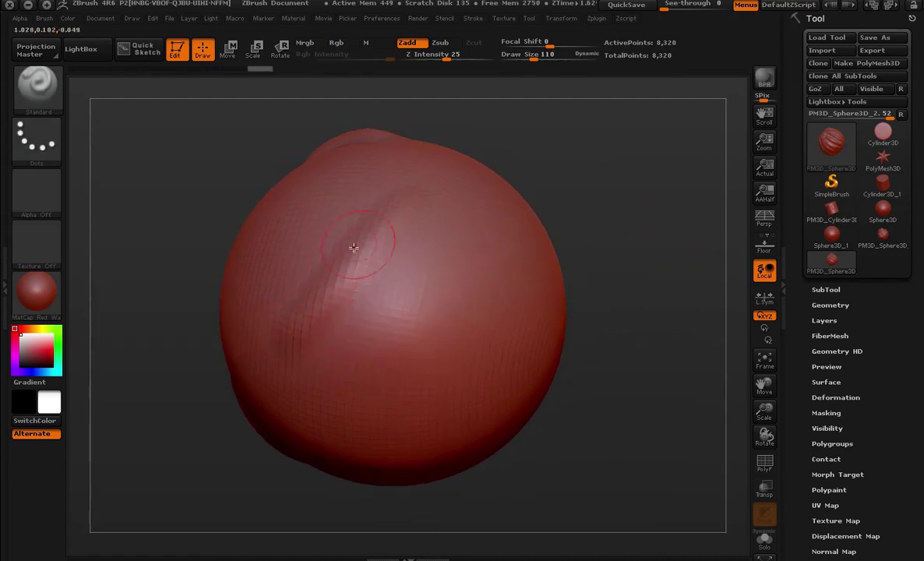
- Sculpt a raised Standard ridge diagonally across the upper half at Z Intensity 25
drag(354, 245, 429, 175)
drag(593, 184, 598, 157)
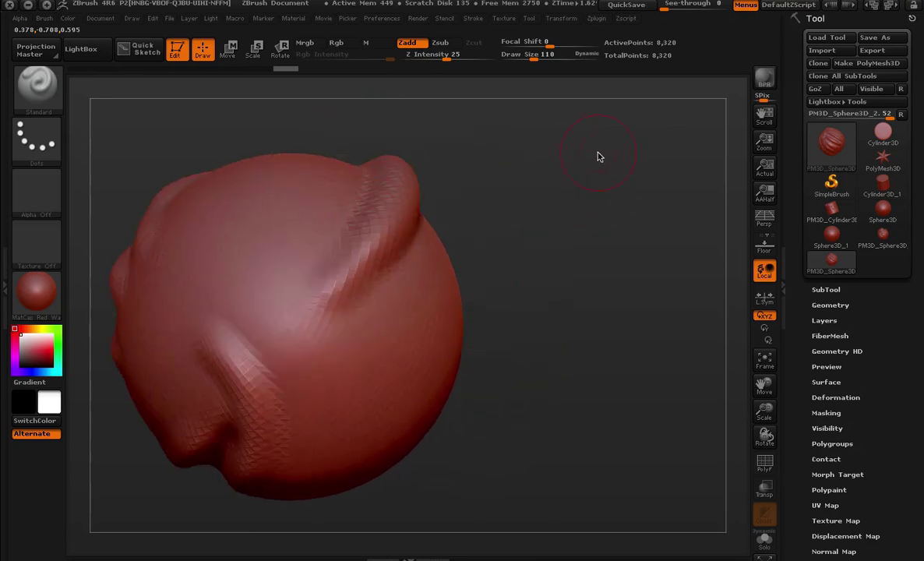
mouse_move(255, 187)
mouse_down()
mouse_move(200, 388)
mouse_move(248, 379)
mouse_move(316, 435)
mouse_move(601, 237)
mouse_move(548, 268)
mouse_move(444, 149)
mouse_up()
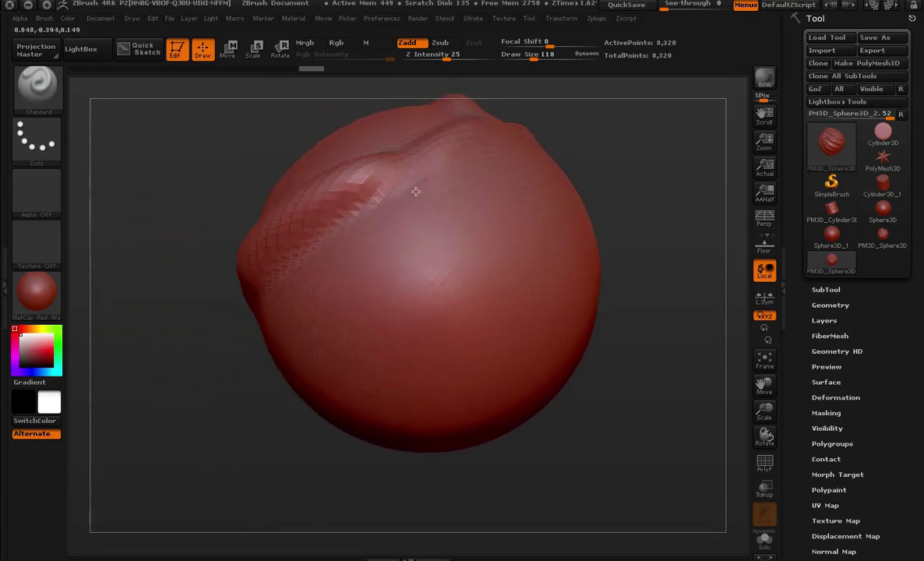
mouse_move(648, 217)
mouse_down()
mouse_move(677, 219)
mouse_move(595, 213)
mouse_up()
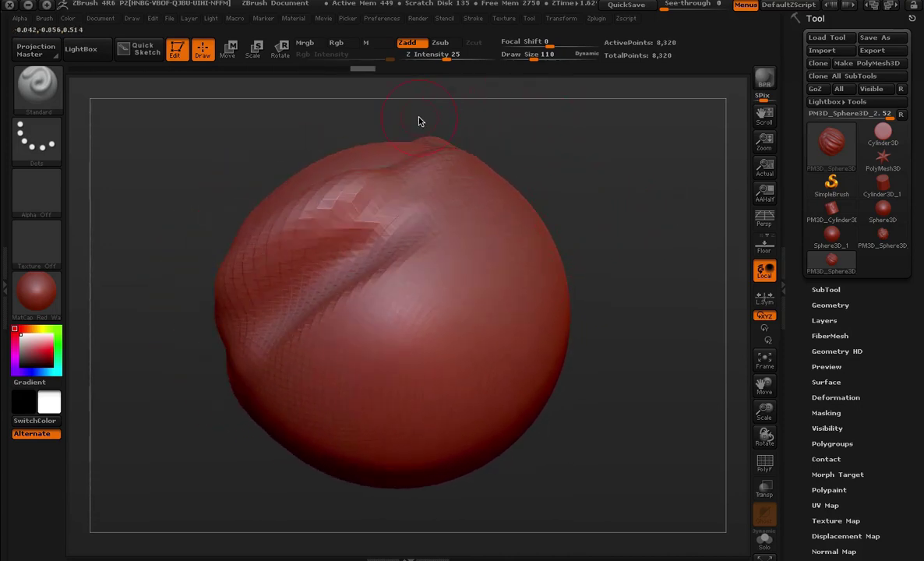
- Switch to the Clay brush at Z Intensity 50 and layer a thick diagonal ridge across the centre
click(37, 86)
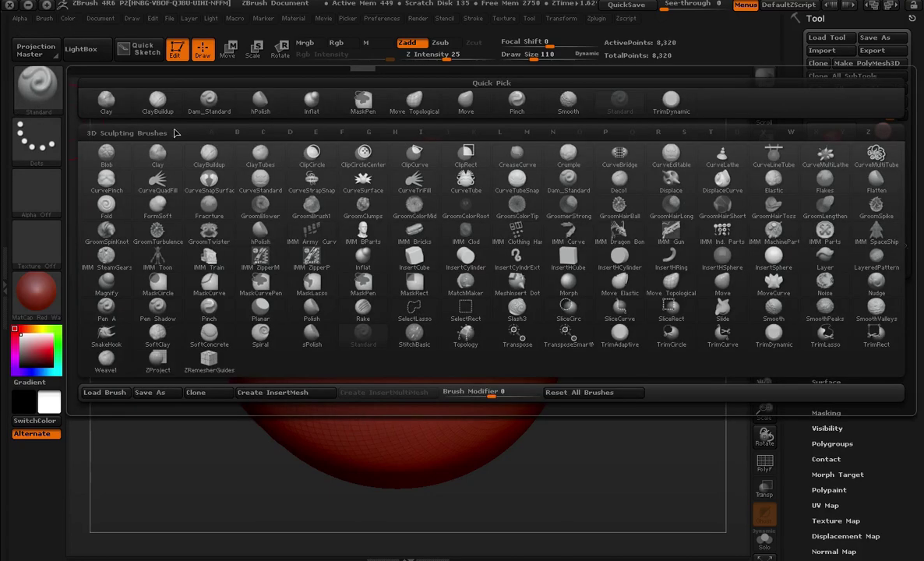
click(106, 101)
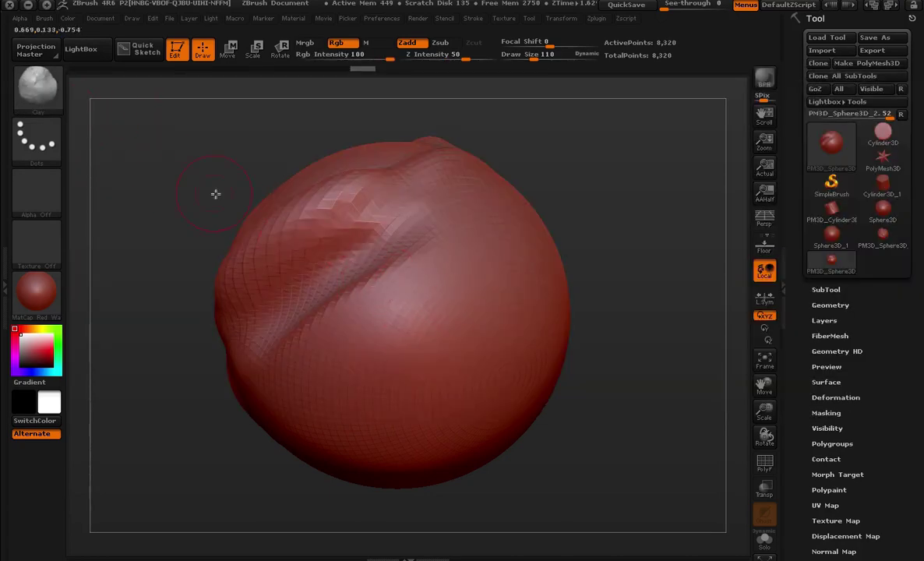
mouse_move(429, 347)
mouse_down()
mouse_move(371, 363)
mouse_move(394, 340)
mouse_up()
drag(640, 213, 605, 185)
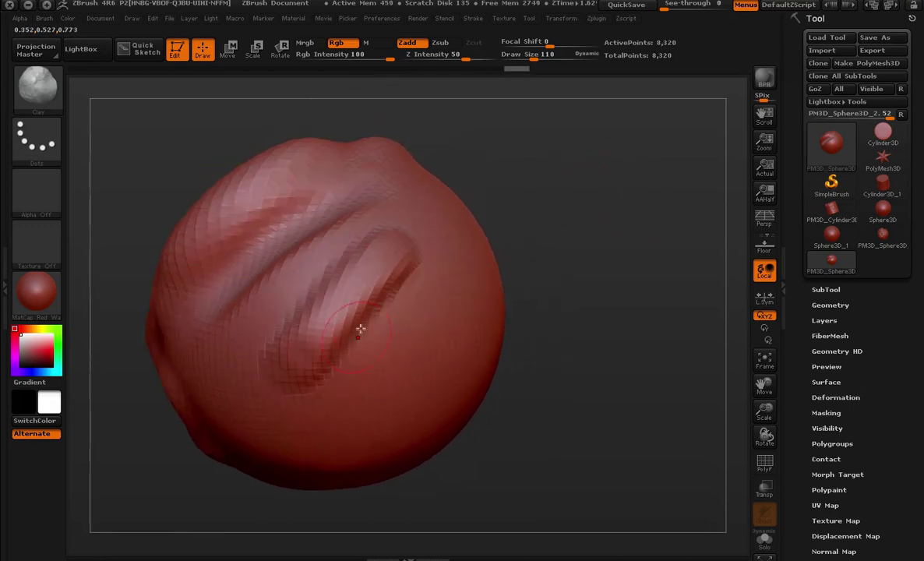
drag(405, 307, 323, 365)
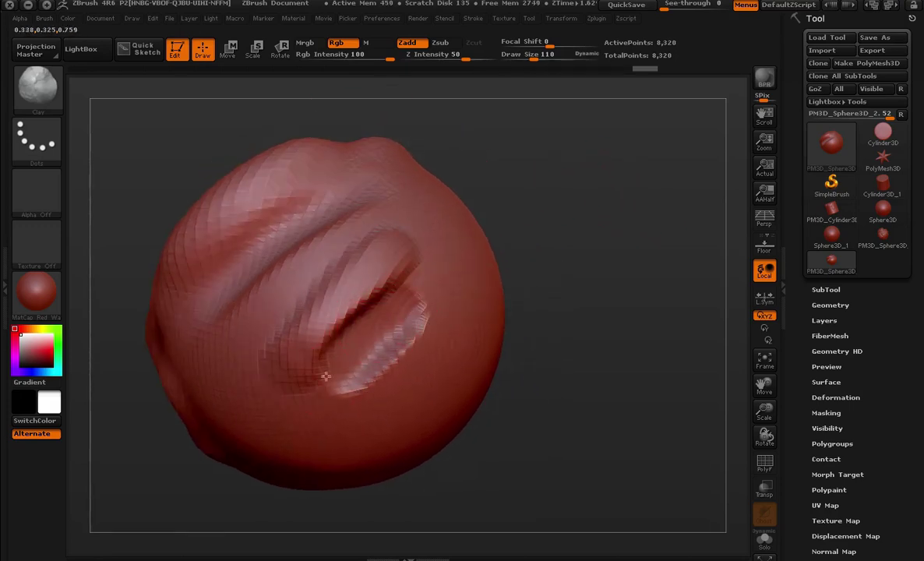
mouse_move(569, 233)
mouse_down()
mouse_move(608, 200)
mouse_move(569, 226)
mouse_up()
- Pick Dam_Standard and cut four sharp diagonal creases across the clay ridges, orbiting between strokes
click(51, 93)
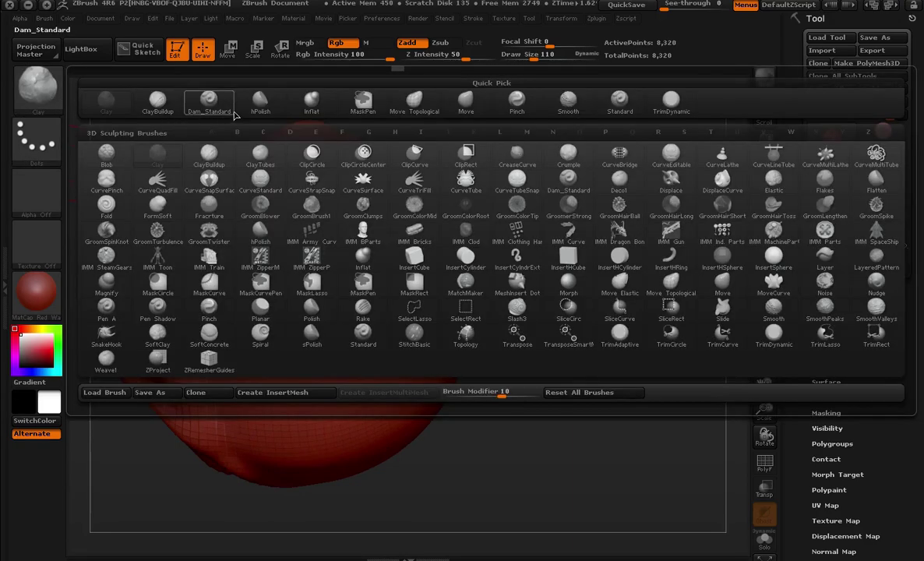
click(212, 105)
click(36, 86)
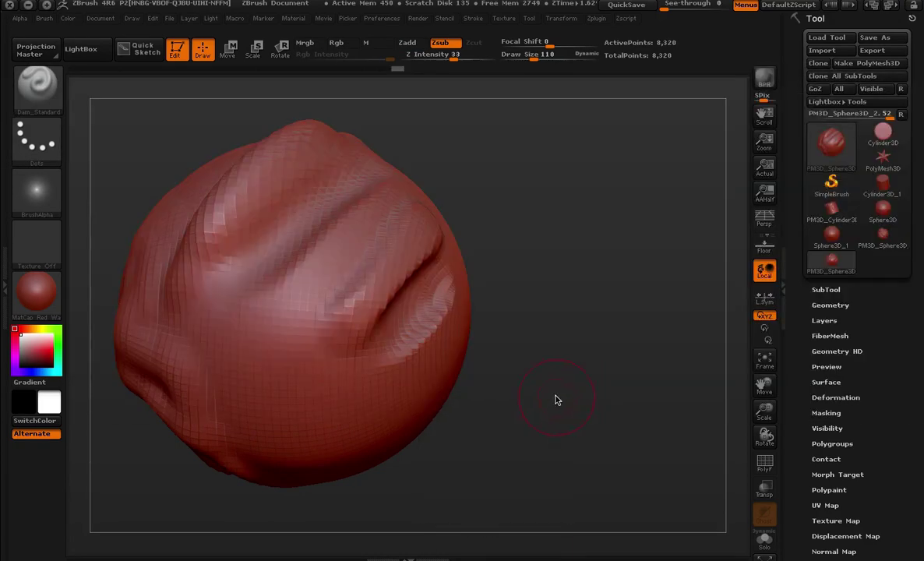
mouse_move(557, 398)
mouse_down()
mouse_move(601, 311)
mouse_move(549, 257)
mouse_up()
drag(293, 264, 349, 381)
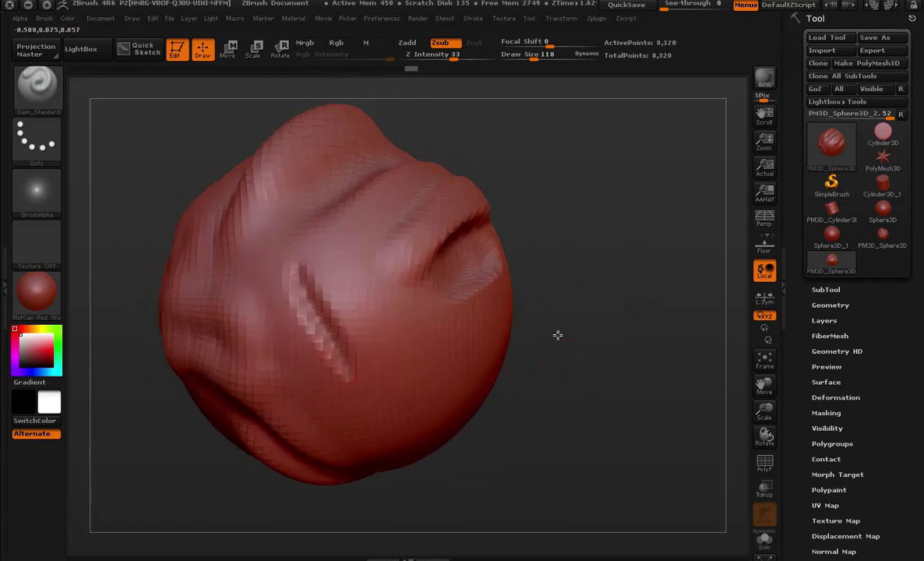
mouse_move(558, 336)
mouse_down()
mouse_move(567, 283)
mouse_move(450, 201)
mouse_up()
drag(363, 223, 408, 359)
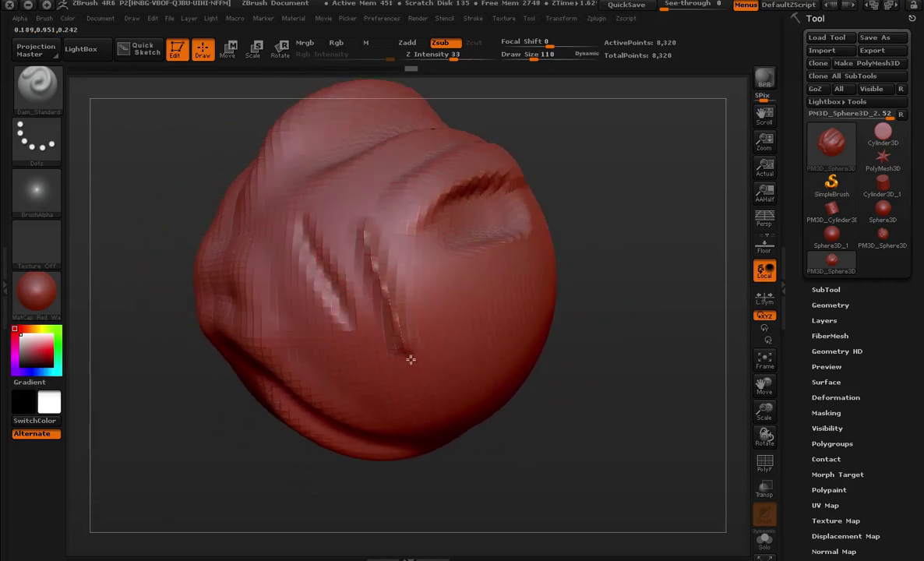
mouse_move(576, 357)
mouse_down()
mouse_move(646, 342)
mouse_move(580, 298)
mouse_move(561, 327)
mouse_up()
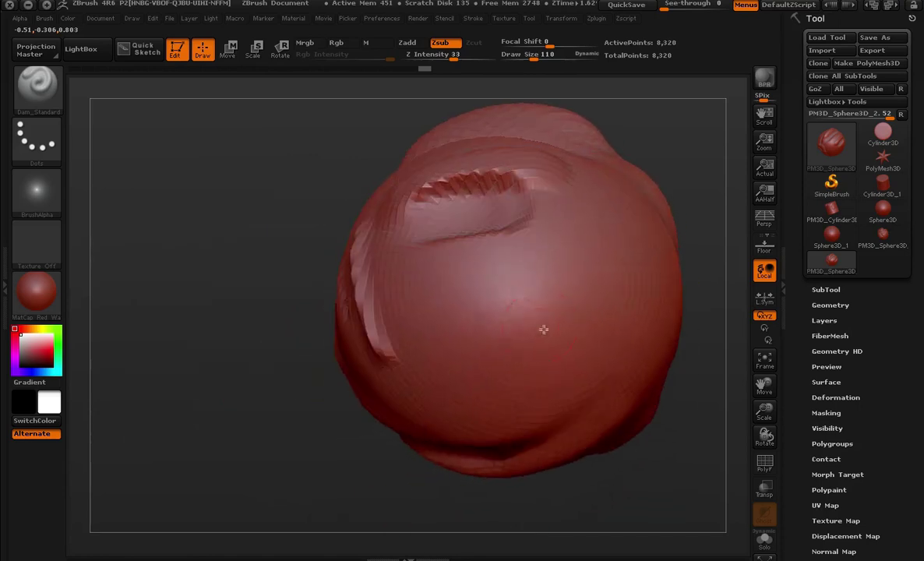
drag(425, 319, 471, 280)
mouse_move(309, 482)
mouse_down()
mouse_move(314, 358)
mouse_move(421, 264)
mouse_up()
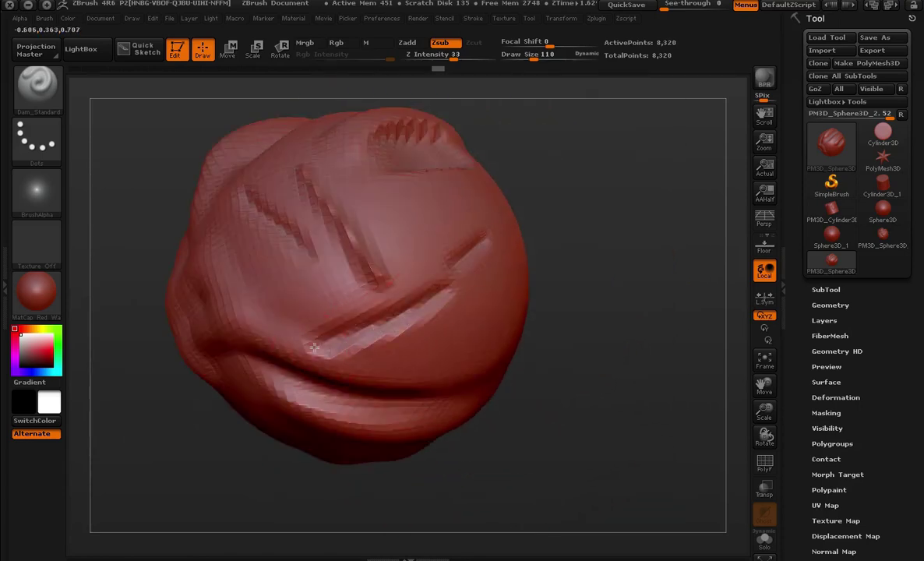
mouse_move(546, 328)
alt+mouse_down()
mouse_move(589, 279)
mouse_move(569, 326)
mouse_move(633, 291)
mouse_move(588, 243)
mouse_move(640, 293)
mouse_move(683, 262)
mouse_move(608, 301)
mouse_move(552, 261)
alt+mouse_up()
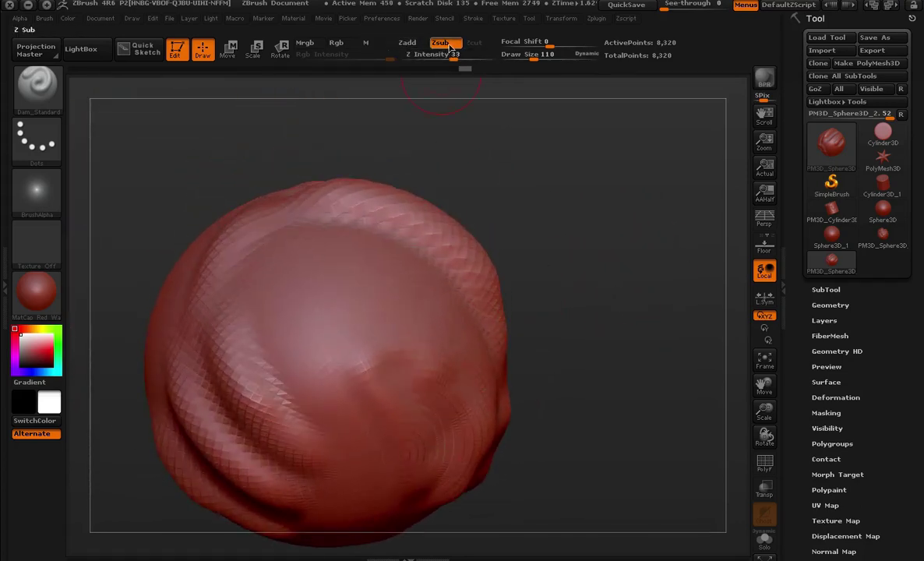
- Switch back to the Standard brush and orbit the sphere to a fresh side
click(37, 84)
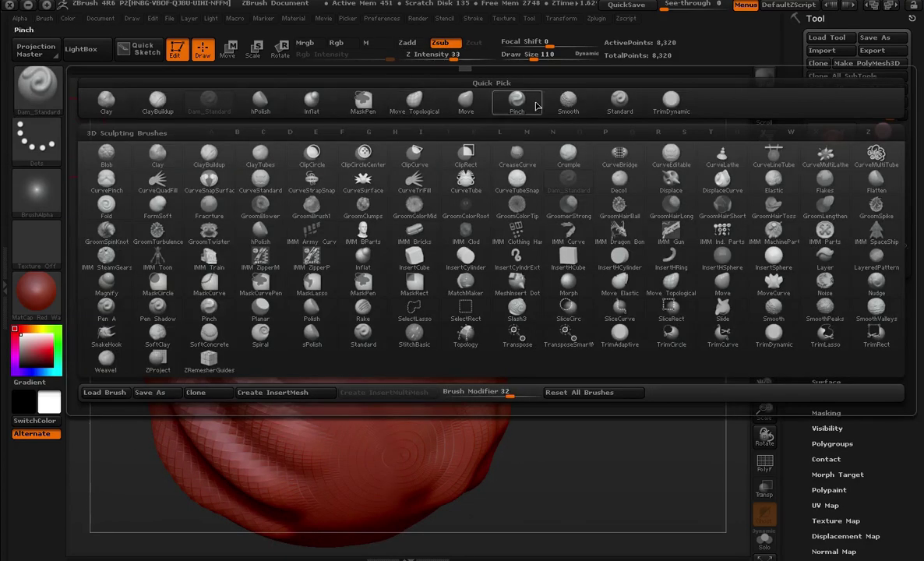
click(619, 99)
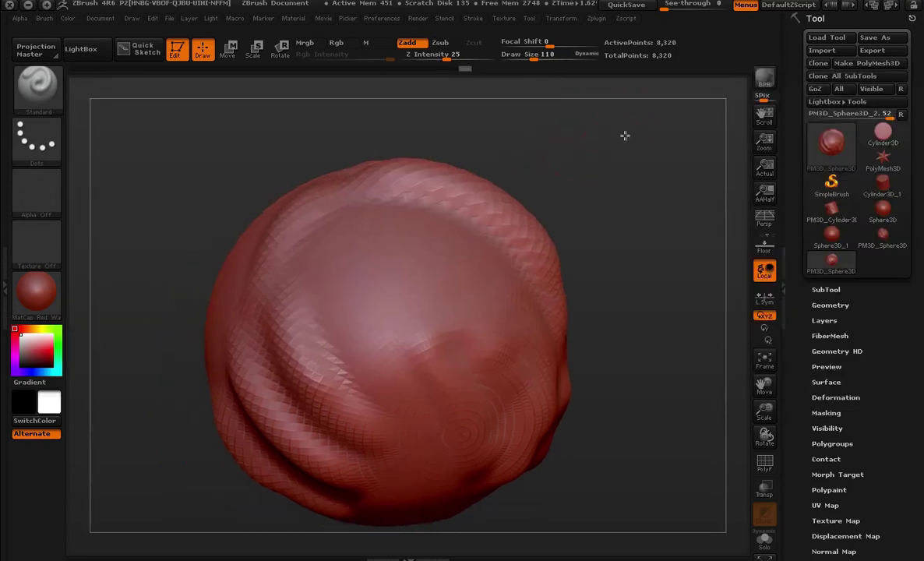
drag(625, 136, 477, 254)
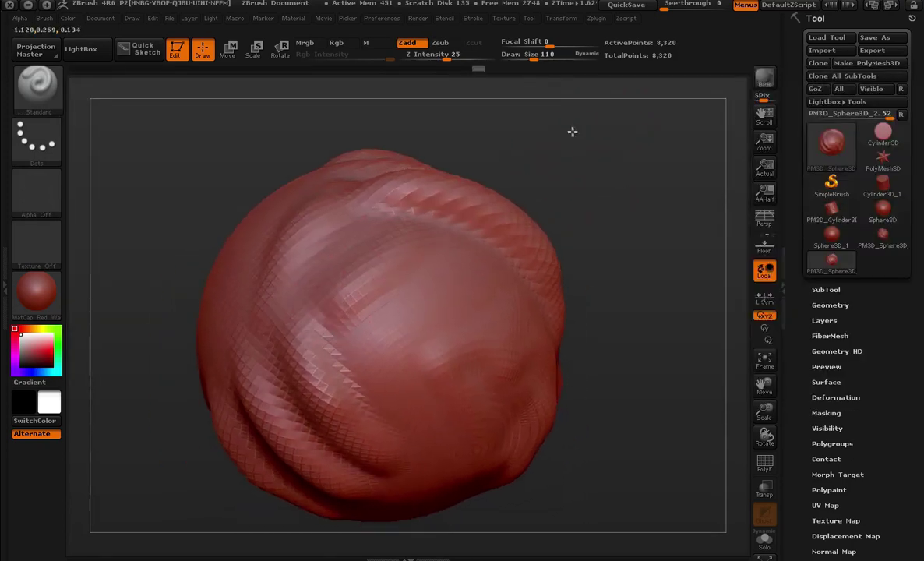
drag(571, 132, 324, 306)
drag(653, 204, 540, 222)
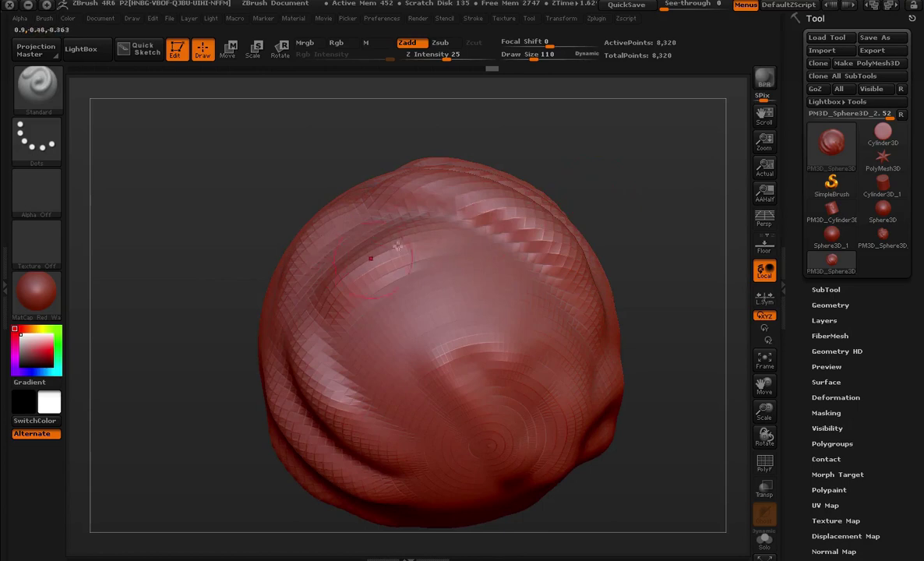
drag(145, 216, 468, 51)
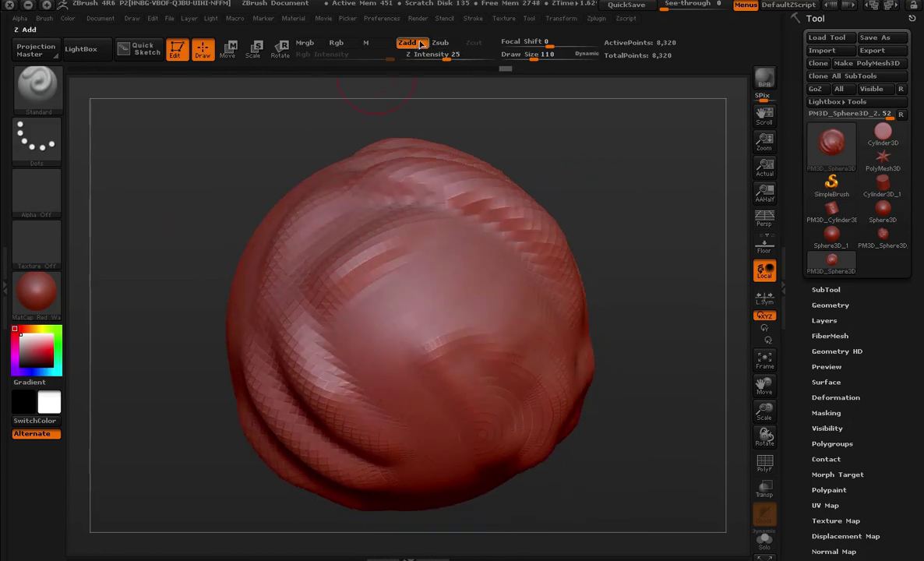
mouse_move(541, 143)
mouse_down()
mouse_move(537, 160)
mouse_move(648, 188)
mouse_move(402, 257)
mouse_move(369, 244)
mouse_move(370, 313)
mouse_up()
drag(597, 234, 398, 312)
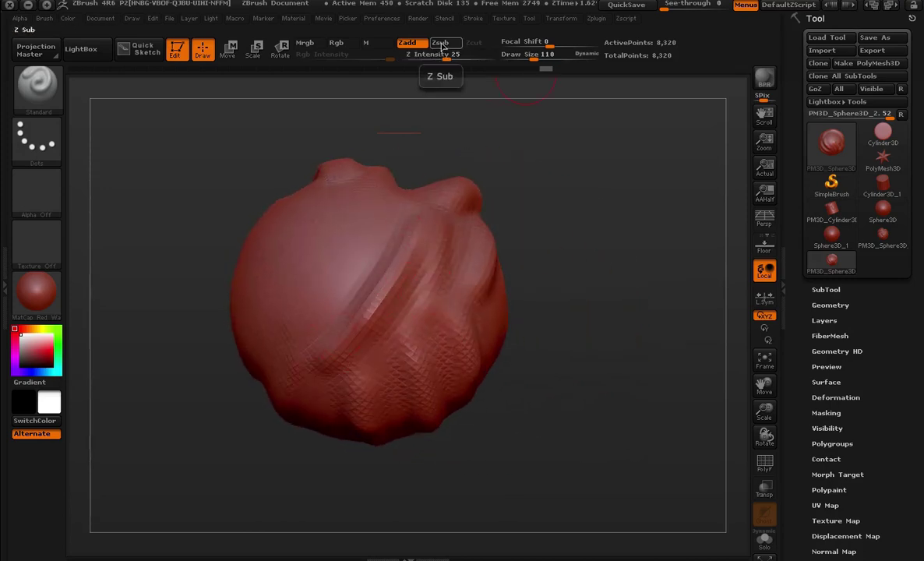
- Turn on Zsub, carve three parallel diagonal grooves across the front, then zoom out
click(443, 45)
mouse_move(485, 101)
mouse_down()
mouse_move(563, 167)
mouse_move(381, 254)
mouse_up()
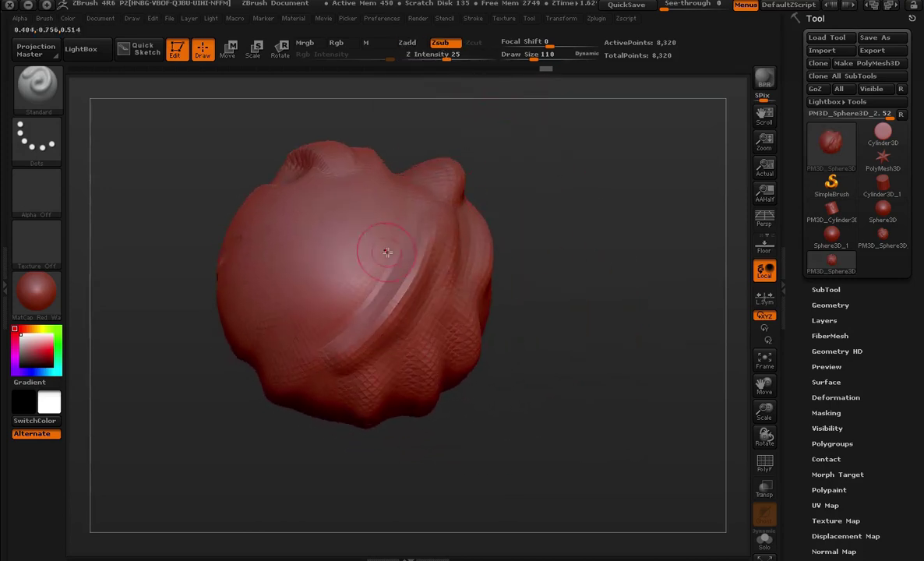
drag(342, 310, 384, 204)
drag(305, 316, 366, 222)
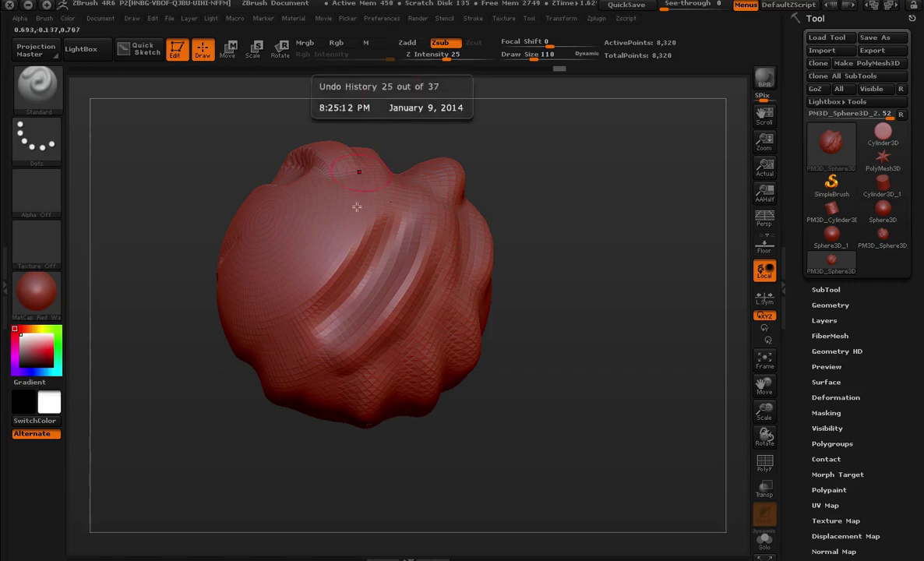
drag(269, 304, 354, 199)
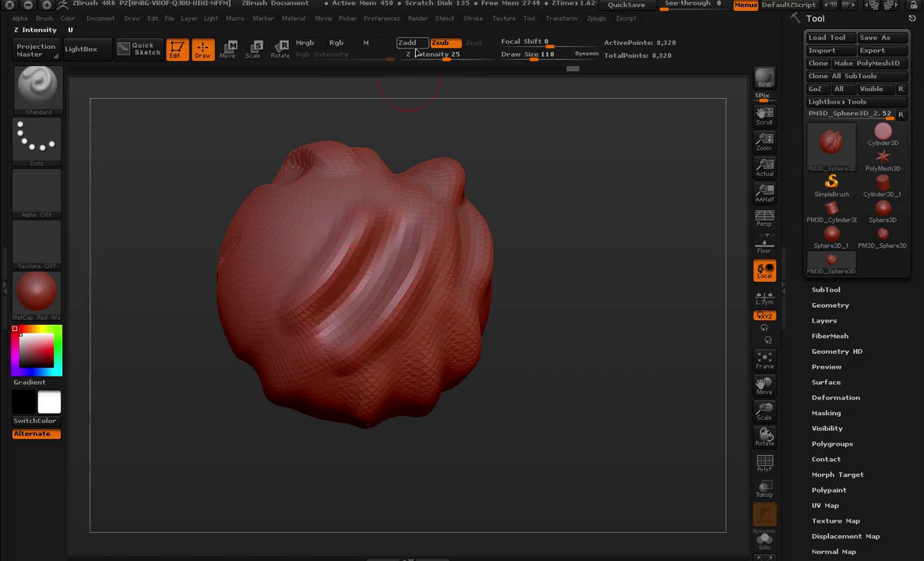
drag(528, 181, 286, 202)
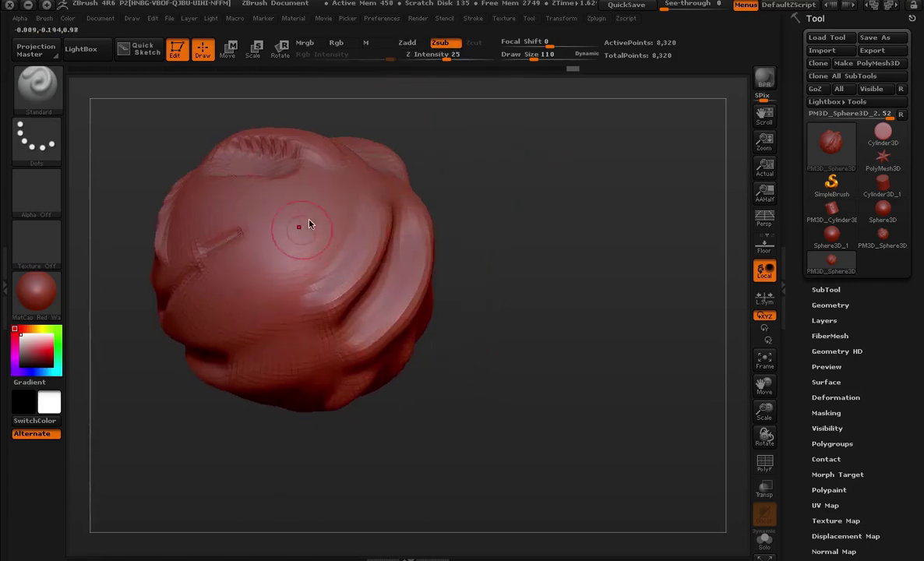
drag(487, 304, 518, 251)
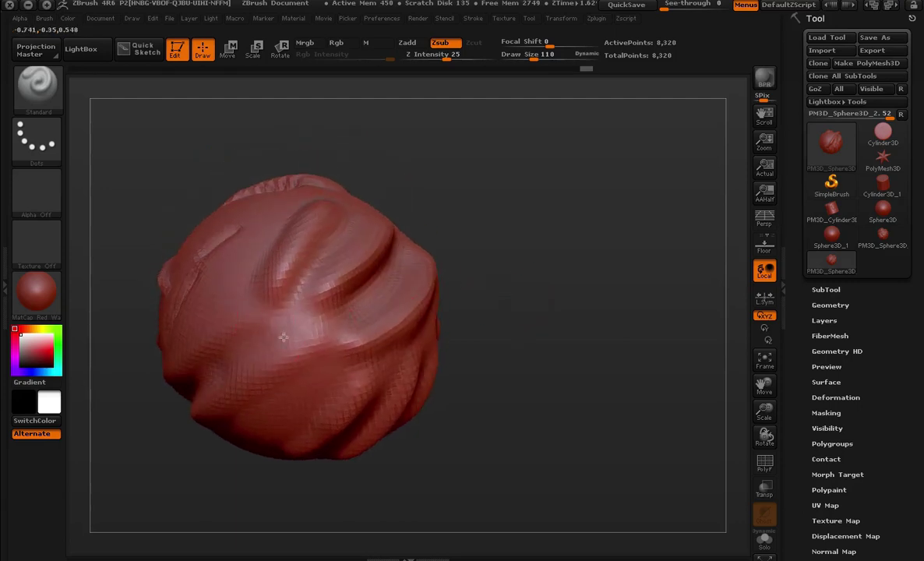
mouse_move(305, 367)
alt+mouse_down()
mouse_move(504, 240)
mouse_move(439, 312)
mouse_move(485, 271)
alt+mouse_up()
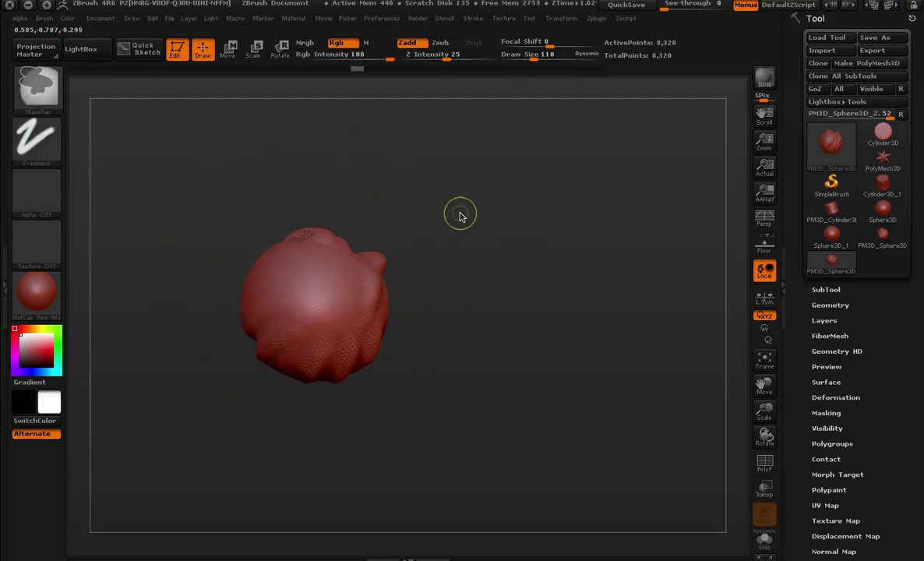
- Undo a stroke, enlarge the sphere on the canvas and set Z Intensity to 45
key(ctrl+z)
key(ctrl+z)
key(ctrl+z)
key(ctrl+z)
key(ctrl+z)
key(ctrl+z)
key(ctrl+z)
key(ctrl+z)
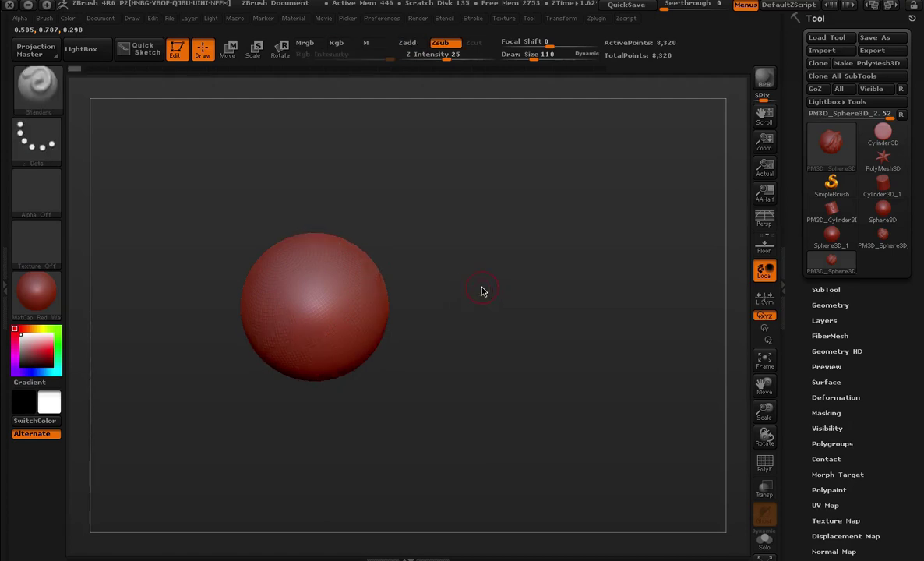
mouse_move(481, 291)
alt+mouse_down()
mouse_move(571, 270)
mouse_move(651, 227)
alt+mouse_up()
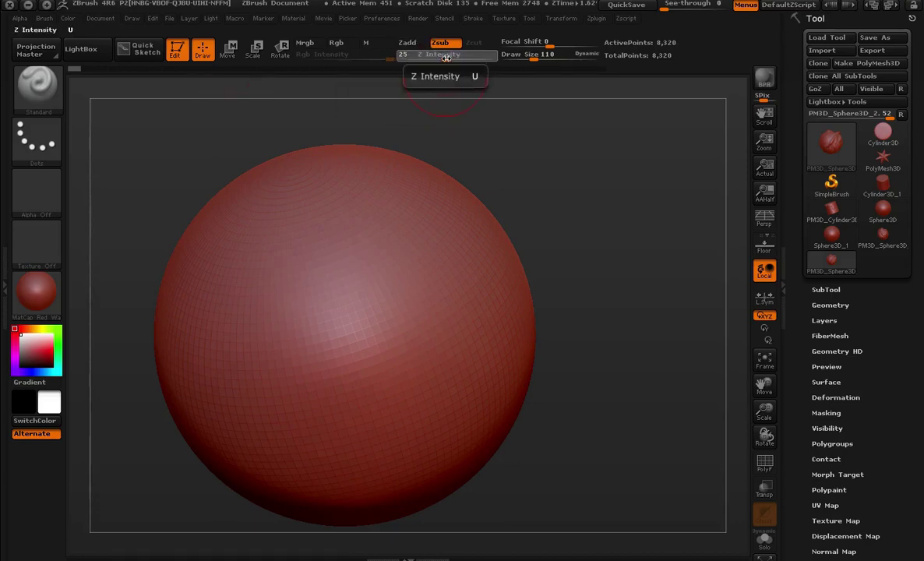
drag(447, 61, 437, 60)
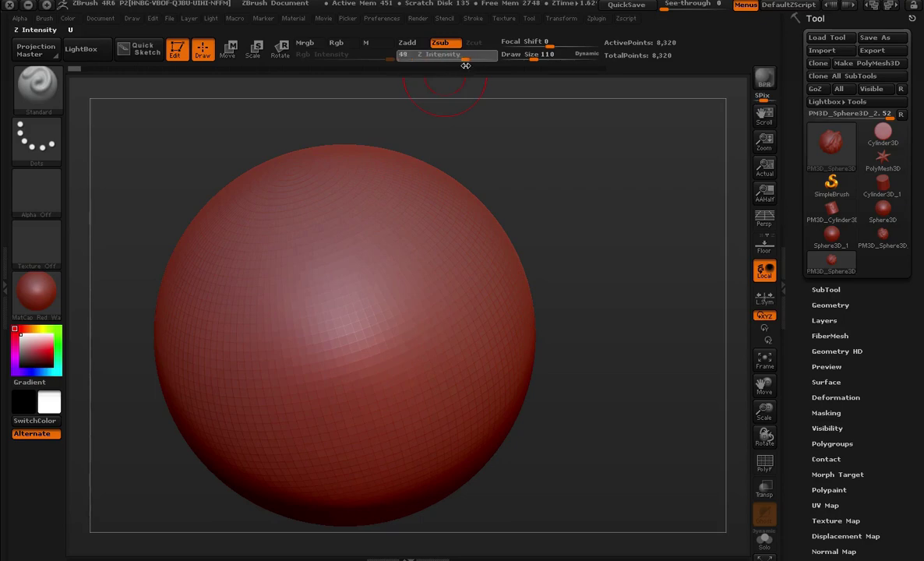
drag(465, 65, 462, 66)
- Keep the carved dent despite the undo-history warning and switch strokes to Zadd
drag(333, 243, 309, 255)
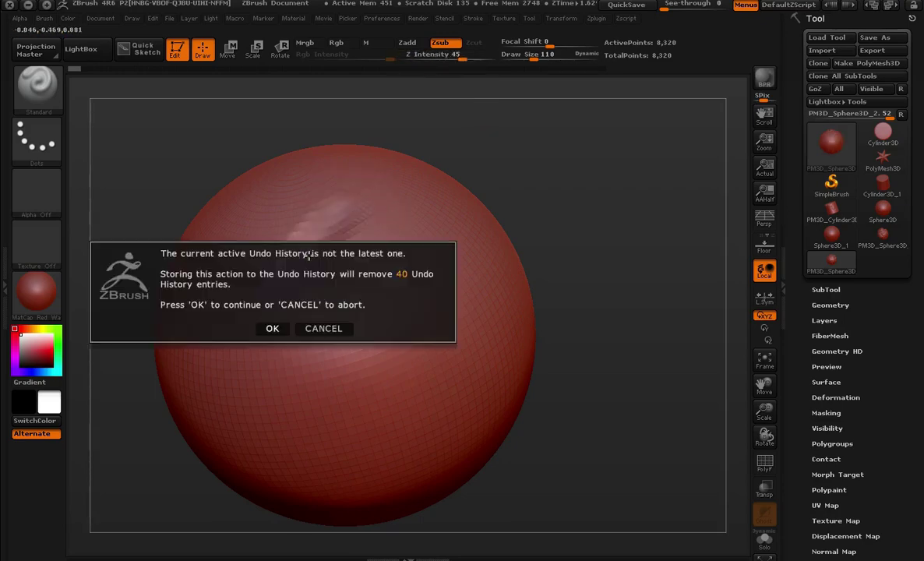
click(272, 329)
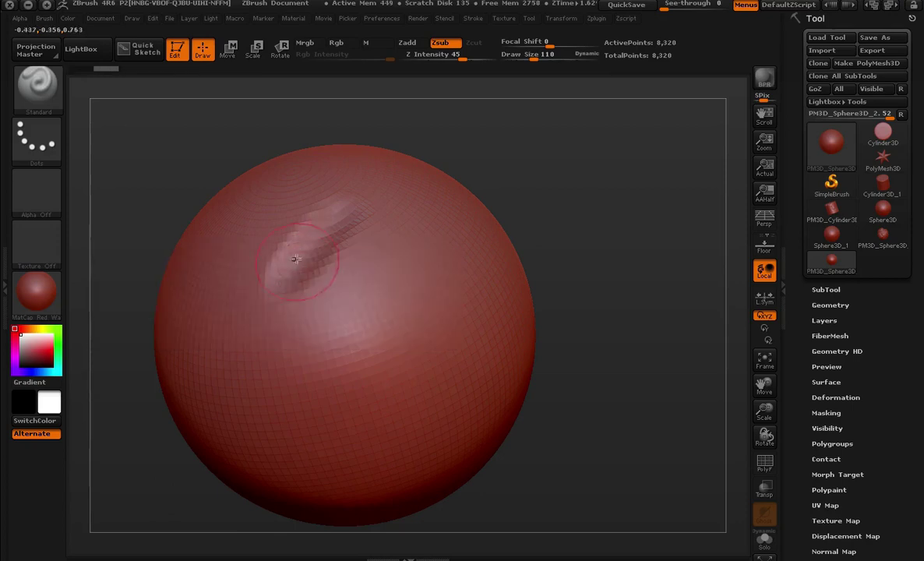
click(407, 42)
- Raise four diagonal ridges across the upper-left of the sphere
mouse_move(335, 196)
mouse_down()
mouse_move(268, 305)
mouse_move(222, 335)
mouse_up()
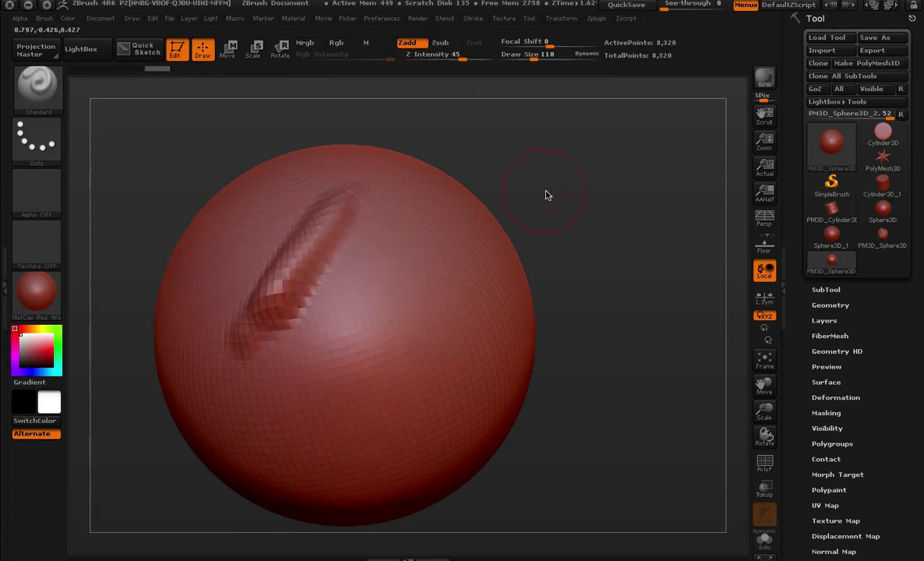
drag(546, 195, 409, 264)
mouse_move(366, 218)
mouse_down()
mouse_move(273, 339)
mouse_move(307, 308)
mouse_up()
drag(417, 237, 327, 320)
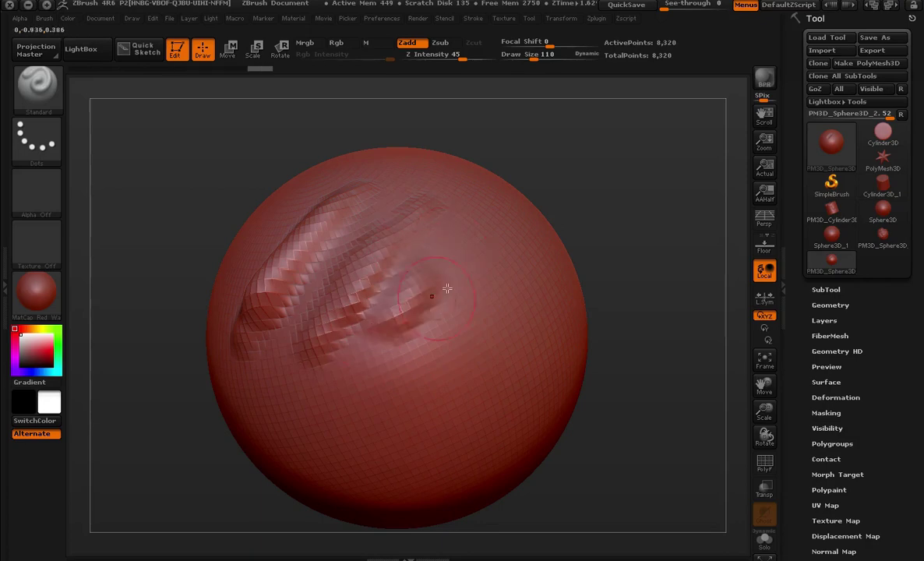
- Rotate the ridges toward the viewer and lower Focal Shift to -33
drag(652, 357, 641, 277)
drag(558, 180, 581, 155)
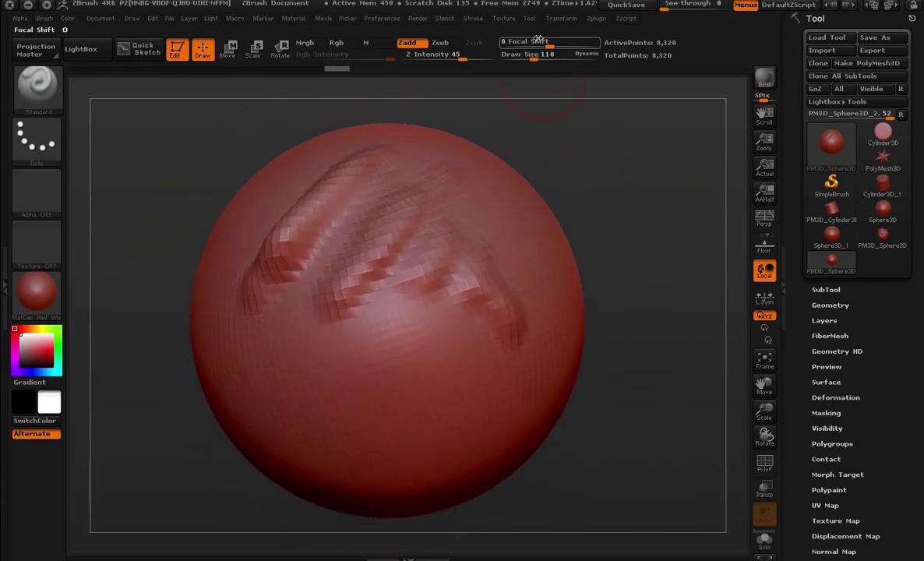
drag(543, 42, 530, 49)
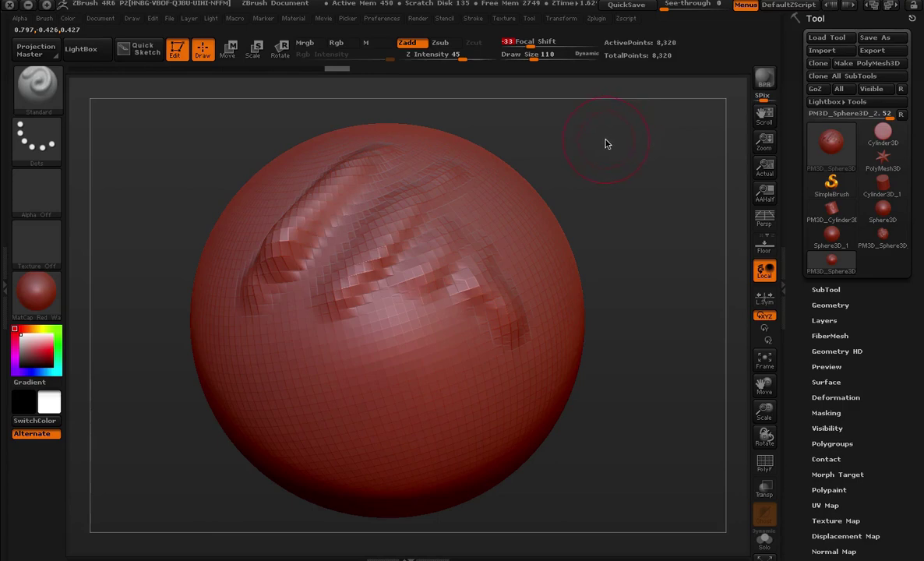
- Adjust Focal Shift and raise a blob and two strokes on the lower sphere
click(527, 44)
text(90)
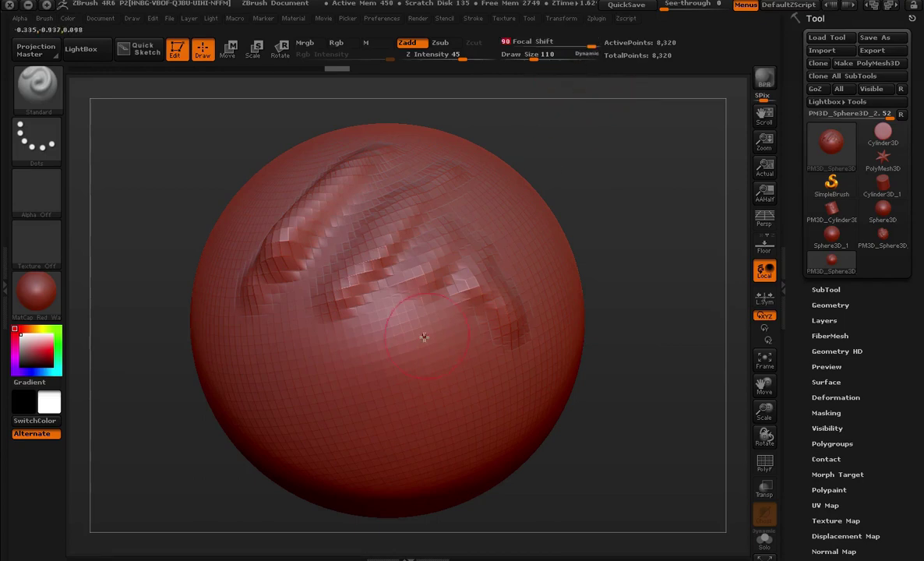
drag(385, 327, 374, 362)
mouse_move(616, 257)
mouse_down()
mouse_move(679, 221)
mouse_move(680, 253)
mouse_move(370, 283)
mouse_move(355, 367)
mouse_move(367, 413)
mouse_up()
drag(381, 300, 425, 366)
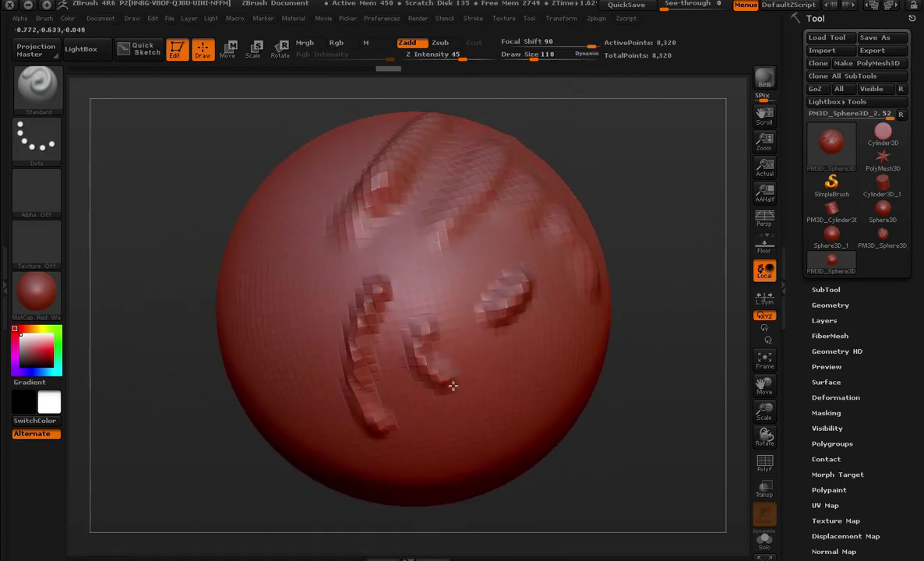
mouse_move(623, 366)
mouse_down()
mouse_move(612, 377)
mouse_move(495, 264)
mouse_up()
drag(405, 206, 466, 314)
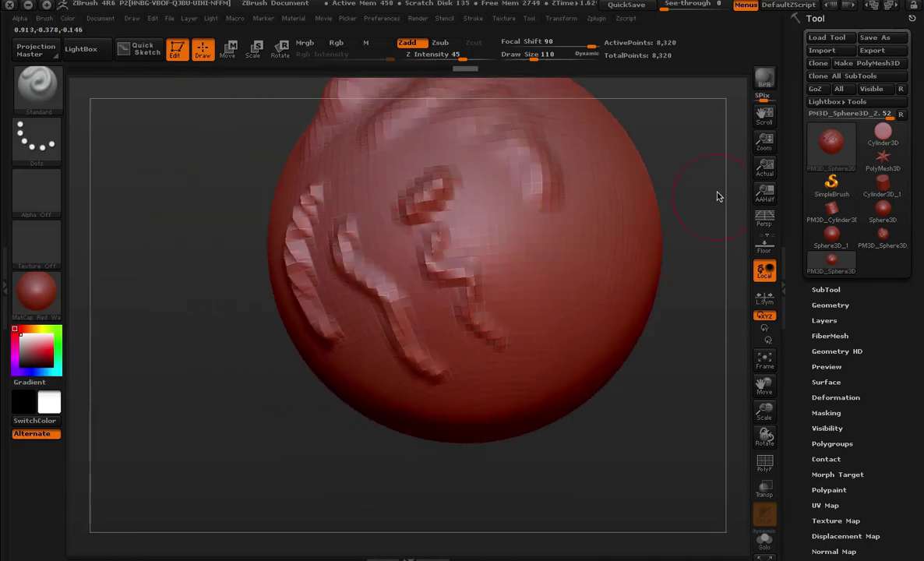
drag(717, 196, 538, 272)
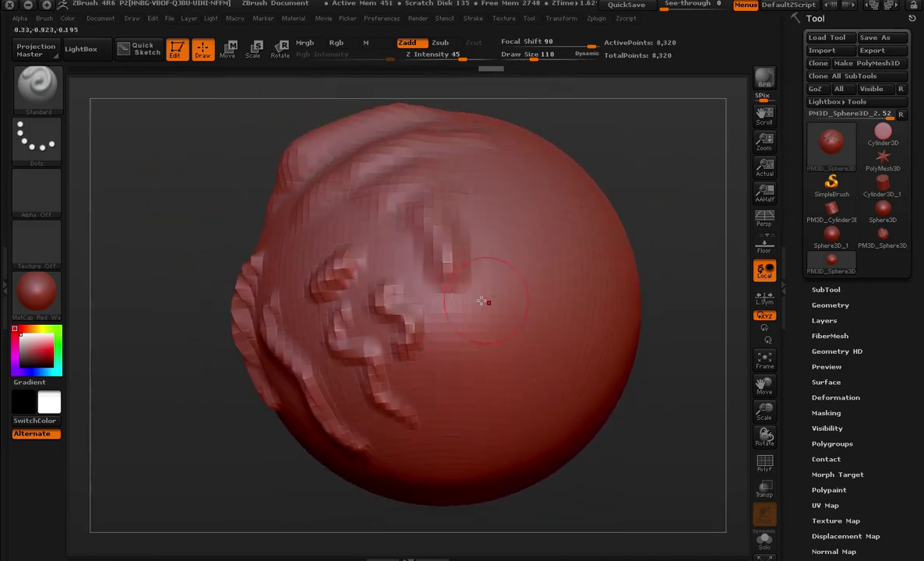
- Sculpt raised lettering across the centre of the sphere toward the right
drag(433, 246, 390, 323)
mouse_move(460, 253)
mouse_down()
mouse_move(413, 324)
mouse_move(538, 257)
mouse_up()
drag(652, 230, 515, 254)
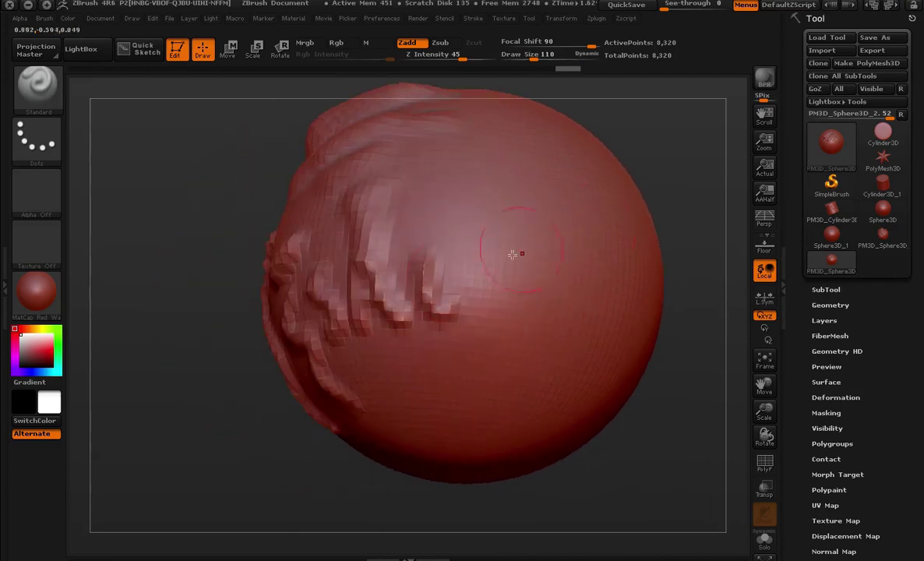
drag(448, 222, 463, 300)
drag(480, 233, 499, 311)
mouse_move(548, 260)
mouse_down()
mouse_move(575, 310)
mouse_move(640, 351)
mouse_move(615, 369)
mouse_move(644, 365)
mouse_move(645, 242)
mouse_up()
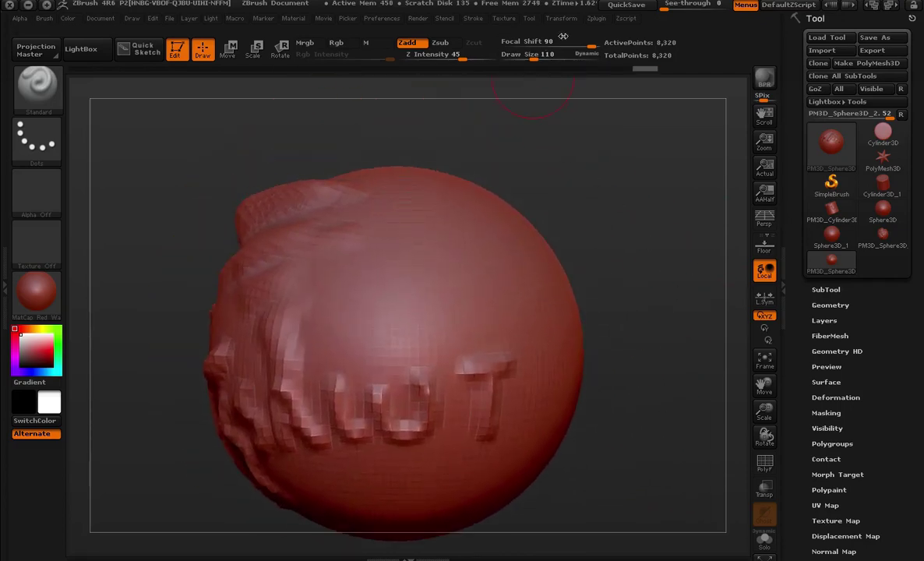
- At Focal Shift -100, add a diagonal stroke and two vertical strokes on the right side
drag(563, 36, 497, 42)
mouse_move(495, 95)
mouse_down()
mouse_move(621, 151)
mouse_move(557, 196)
mouse_up()
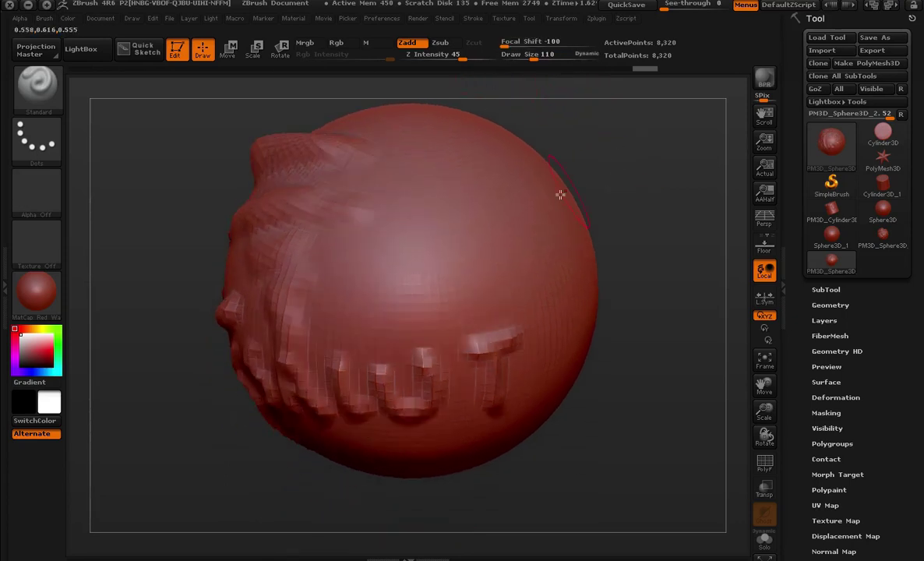
drag(343, 313, 499, 160)
mouse_move(592, 171)
mouse_down()
mouse_move(644, 192)
mouse_move(610, 157)
mouse_move(595, 209)
mouse_move(538, 187)
mouse_up()
drag(366, 187, 437, 327)
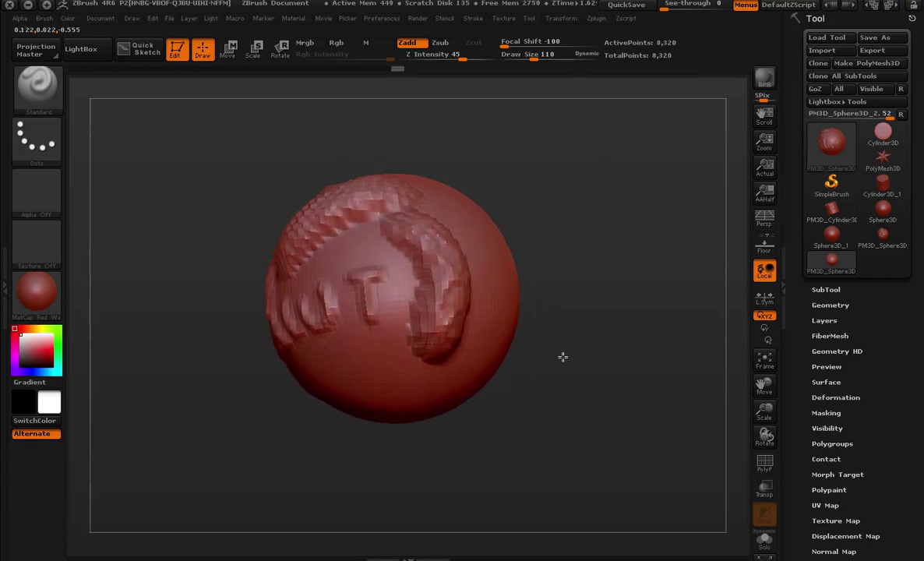
mouse_move(563, 357)
mouse_down()
mouse_move(558, 312)
mouse_move(499, 234)
mouse_up()
drag(428, 170, 452, 354)
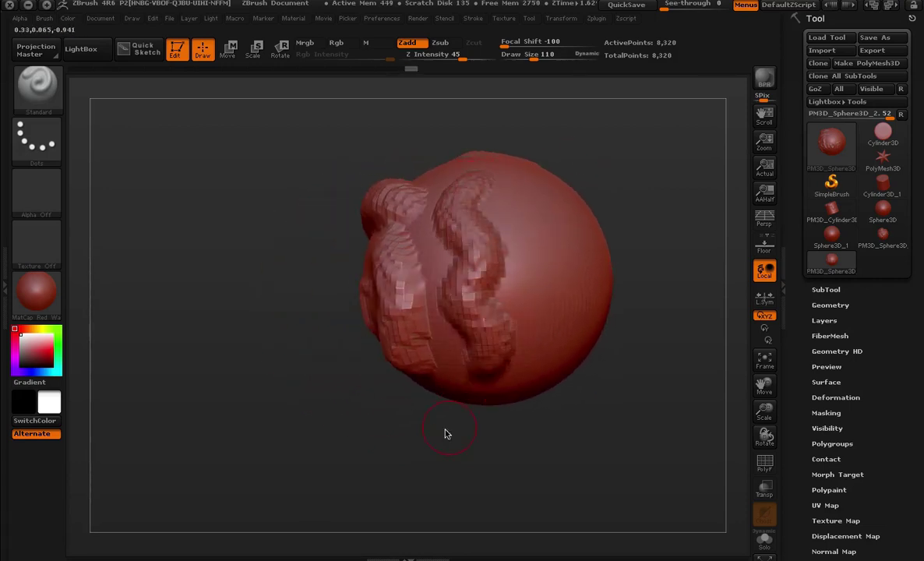
drag(443, 433, 457, 426)
- At Focal Shift -25, zoom in and raise a round bump on the smooth front
drag(505, 45, 524, 46)
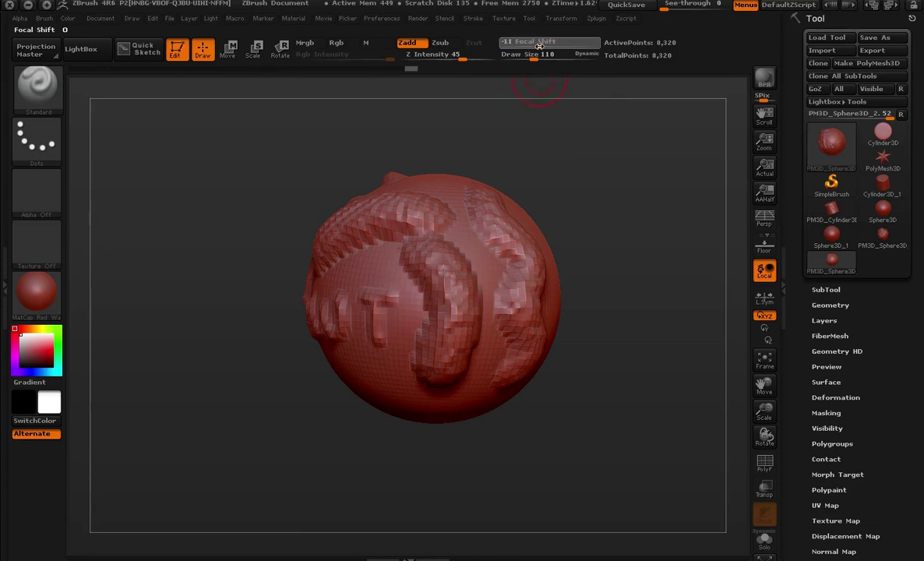
drag(536, 46, 533, 46)
mouse_move(503, 175)
mouse_down()
mouse_move(510, 152)
mouse_move(520, 154)
mouse_up()
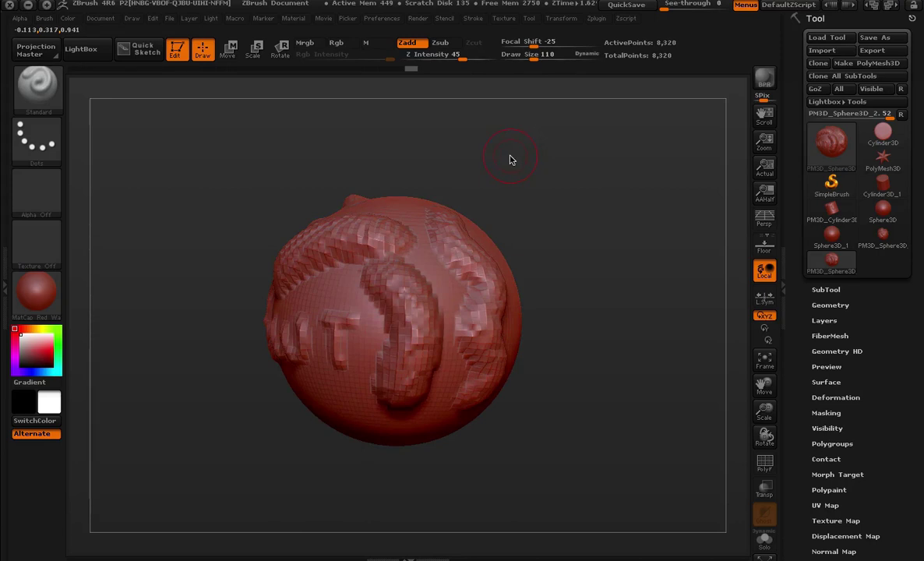
mouse_move(510, 158)
mouse_down()
mouse_move(509, 217)
mouse_move(546, 239)
mouse_move(558, 221)
mouse_move(534, 183)
mouse_move(450, 188)
mouse_move(388, 254)
mouse_move(346, 265)
mouse_move(336, 335)
mouse_move(357, 283)
mouse_up()
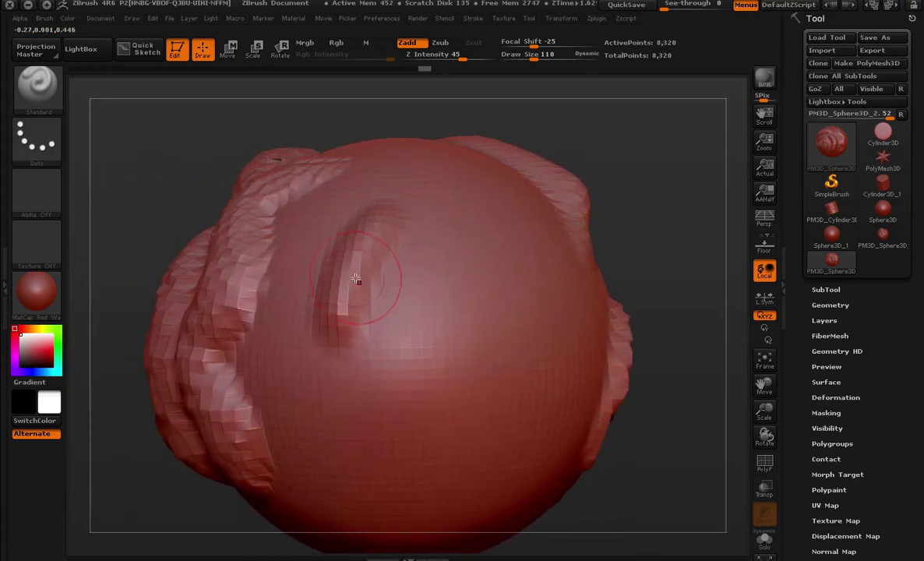
mouse_move(688, 225)
mouse_down()
mouse_move(711, 134)
mouse_move(699, 118)
mouse_up()
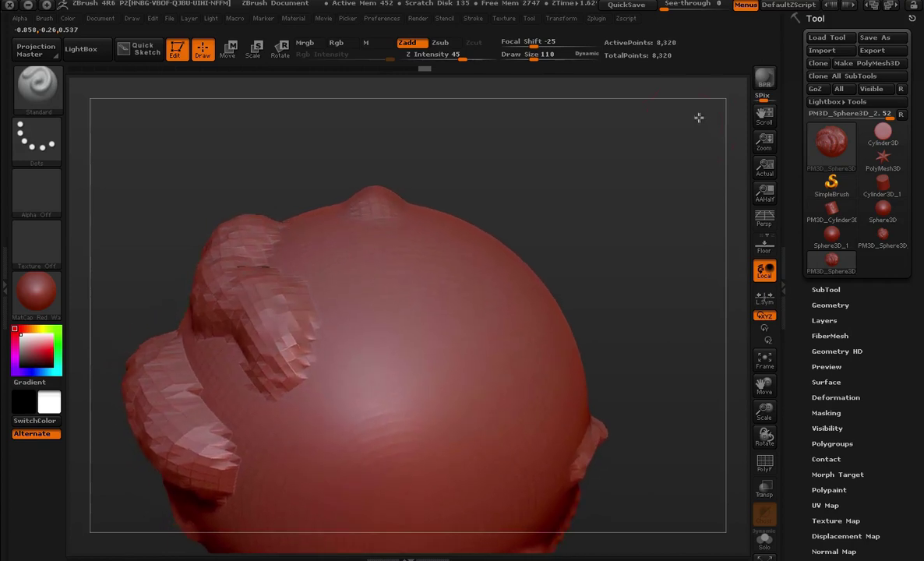
mouse_move(349, 202)
mouse_down()
mouse_move(627, 179)
mouse_move(351, 336)
mouse_up()
click(353, 332)
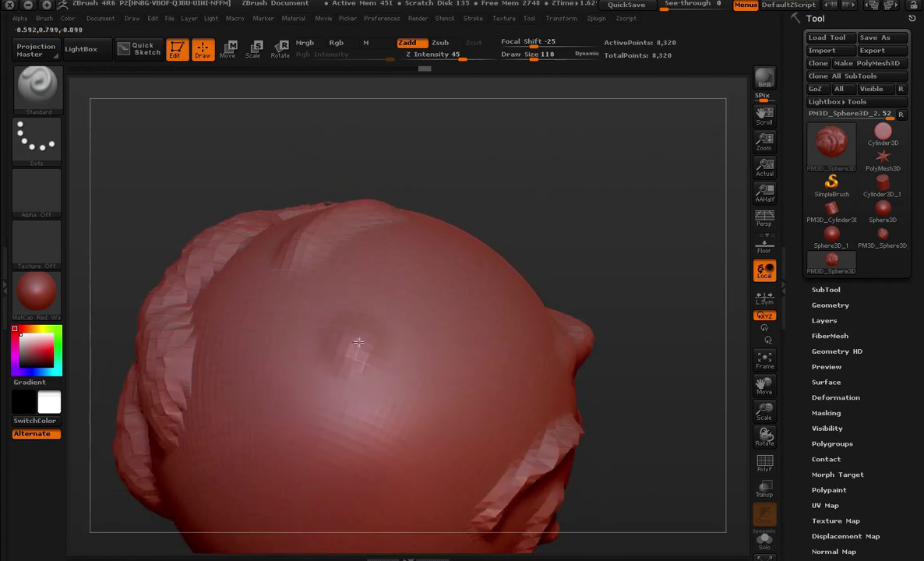
mouse_move(551, 204)
mouse_down()
mouse_move(536, 217)
mouse_move(591, 140)
mouse_up()
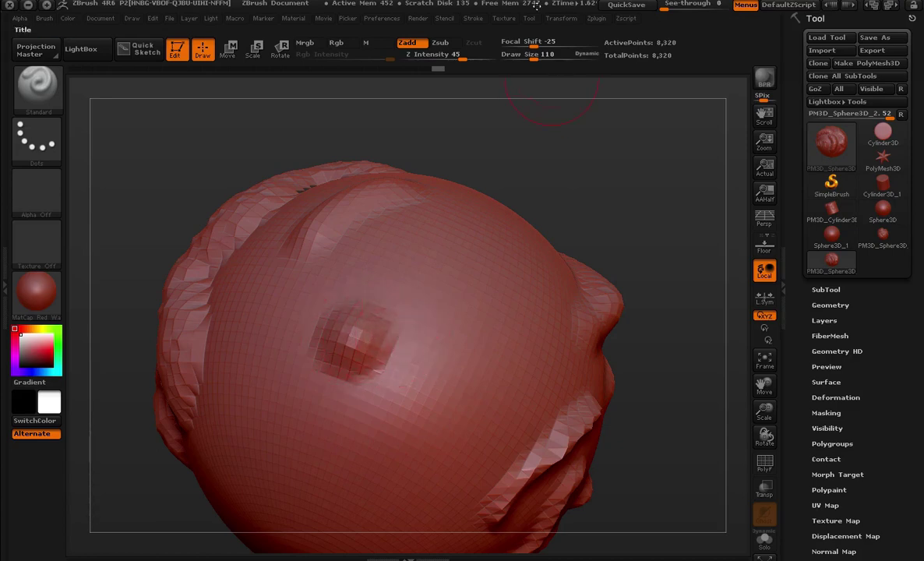
- Add a ring-shaped stroke at Focal Shift -100, then move Focal Shift through 100 to -23
drag(532, 46, 475, 45)
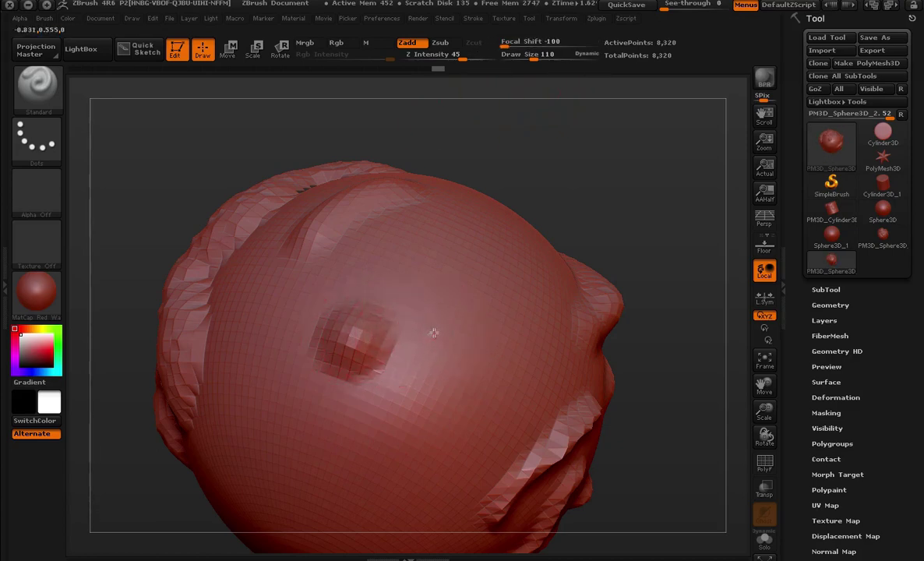
drag(433, 333, 425, 338)
mouse_move(673, 240)
mouse_down()
mouse_move(625, 198)
mouse_move(613, 169)
mouse_up()
drag(505, 44, 598, 44)
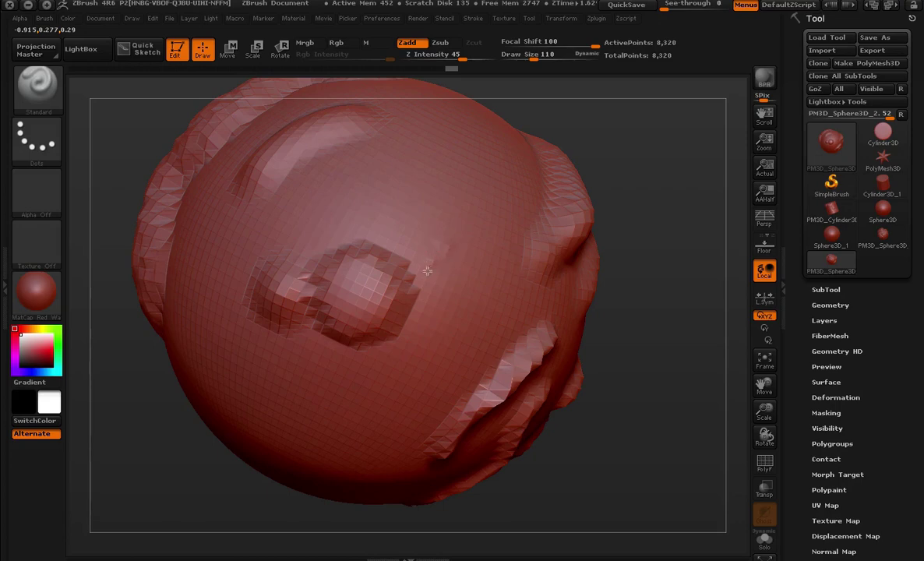
mouse_move(602, 341)
mouse_down()
mouse_move(623, 322)
mouse_move(522, 259)
mouse_move(528, 214)
mouse_move(381, 278)
mouse_up()
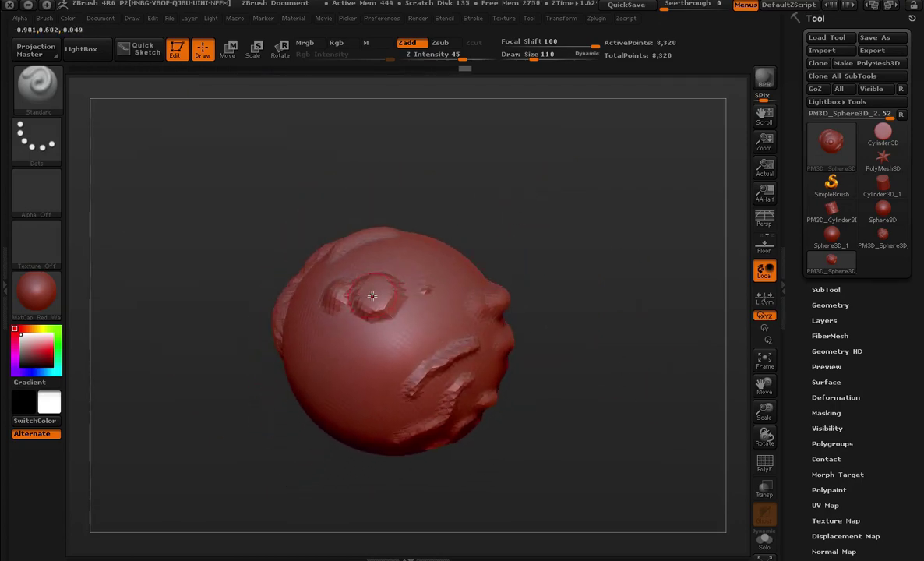
drag(596, 44, 592, 42)
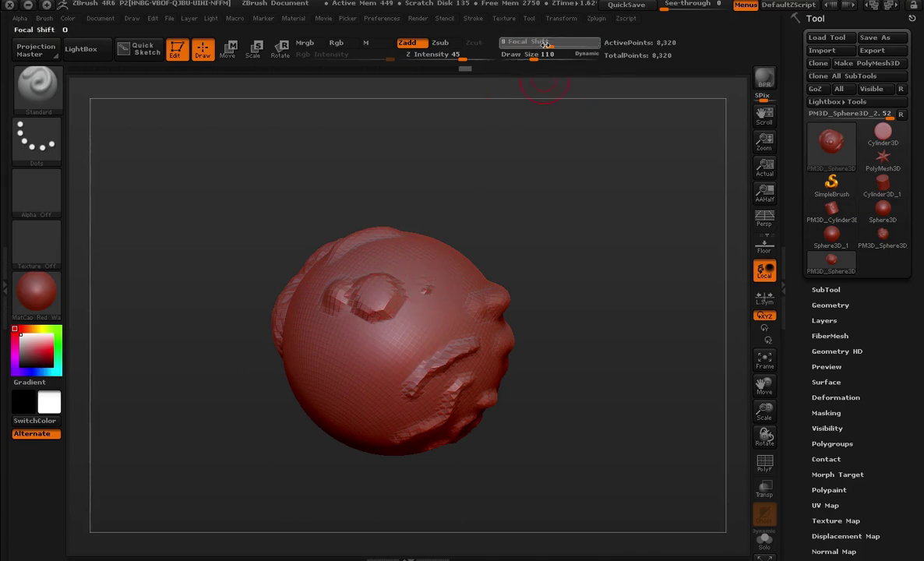
drag(536, 48, 532, 48)
- Raise a broad bulge with Draw Size 334, then zoom far in on the model
mouse_move(546, 156)
mouse_down()
mouse_move(571, 198)
mouse_move(371, 320)
mouse_up()
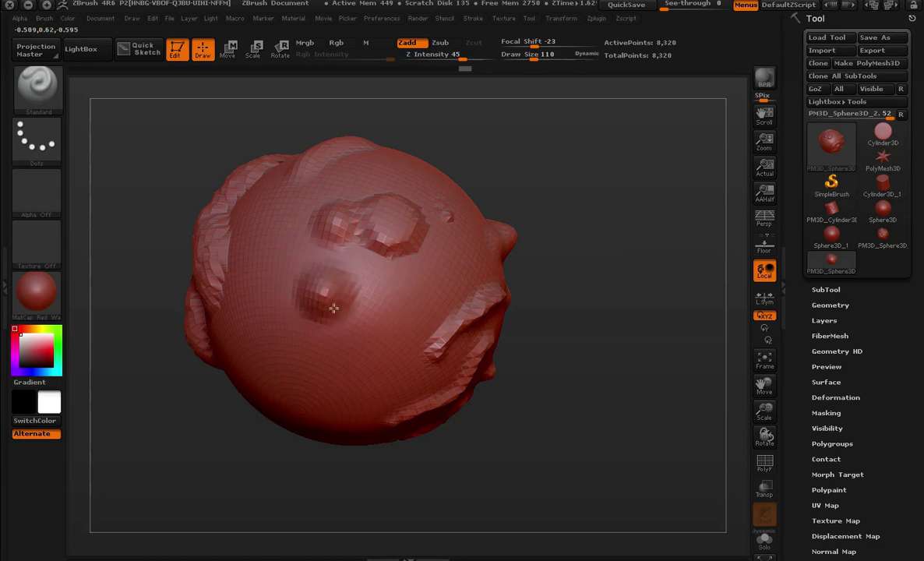
mouse_move(514, 327)
mouse_down()
mouse_move(577, 255)
mouse_move(594, 307)
mouse_move(660, 211)
mouse_move(594, 127)
mouse_move(535, 75)
mouse_move(556, 59)
mouse_up()
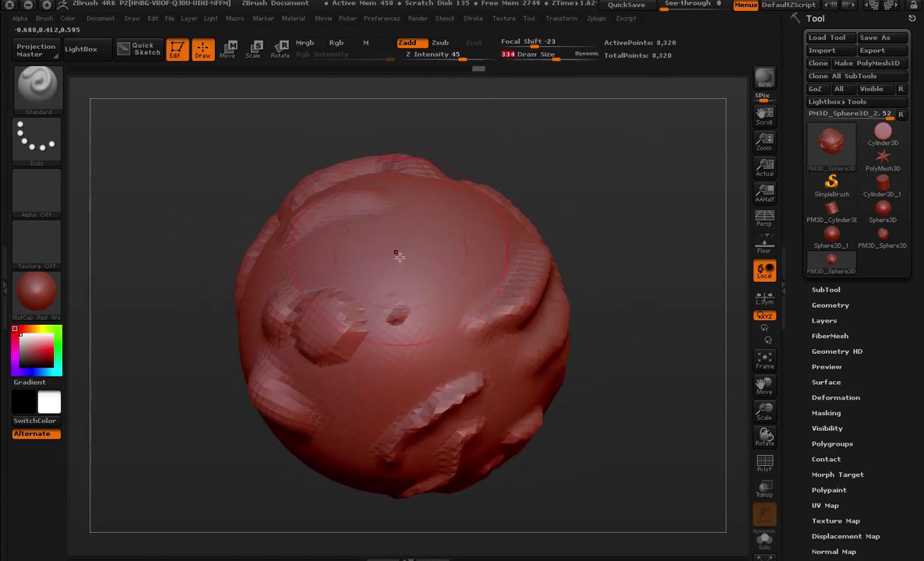
drag(392, 200, 437, 296)
mouse_move(545, 295)
alt+mouse_down()
mouse_move(586, 296)
mouse_move(289, 392)
mouse_move(129, 349)
mouse_move(254, 334)
mouse_move(446, 398)
mouse_move(472, 331)
mouse_move(526, 98)
alt+mouse_up()
mouse_move(630, 162)
alt+mouse_down()
mouse_move(532, 161)
mouse_move(746, 392)
mouse_move(721, 363)
alt+mouse_up()
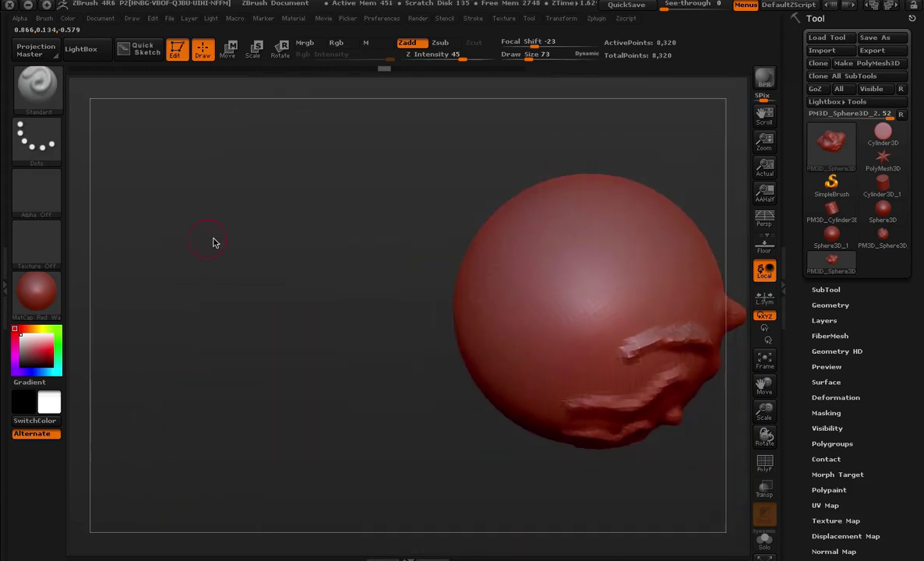
- Undo two strokes, discard the newer history and carve a long diagonal groove
key(ctrl+z)
key(ctrl+z)
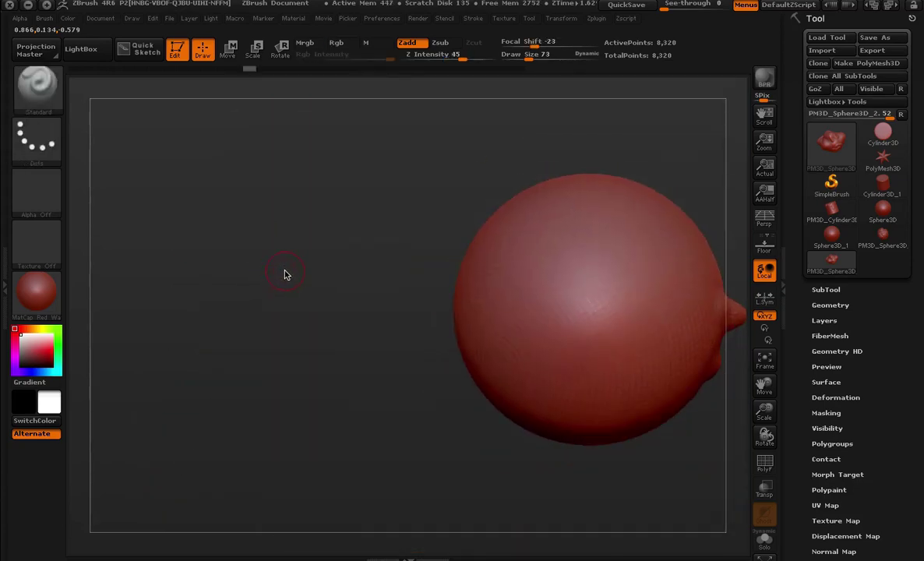
key(f)
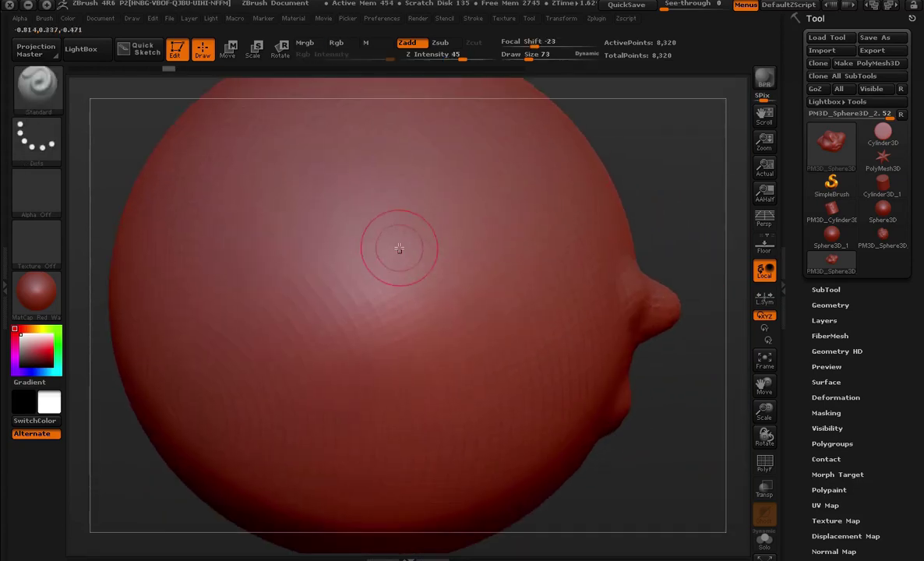
drag(390, 238, 378, 222)
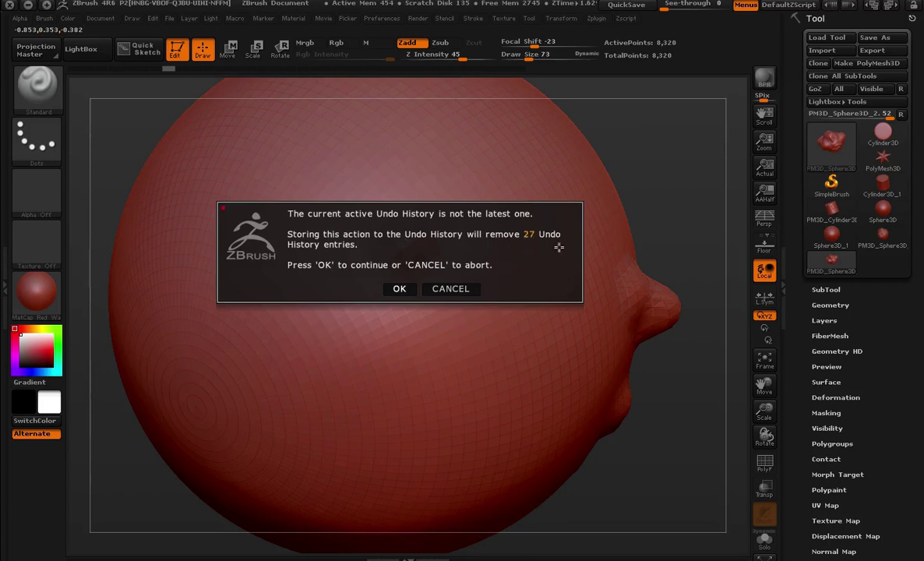
click(407, 290)
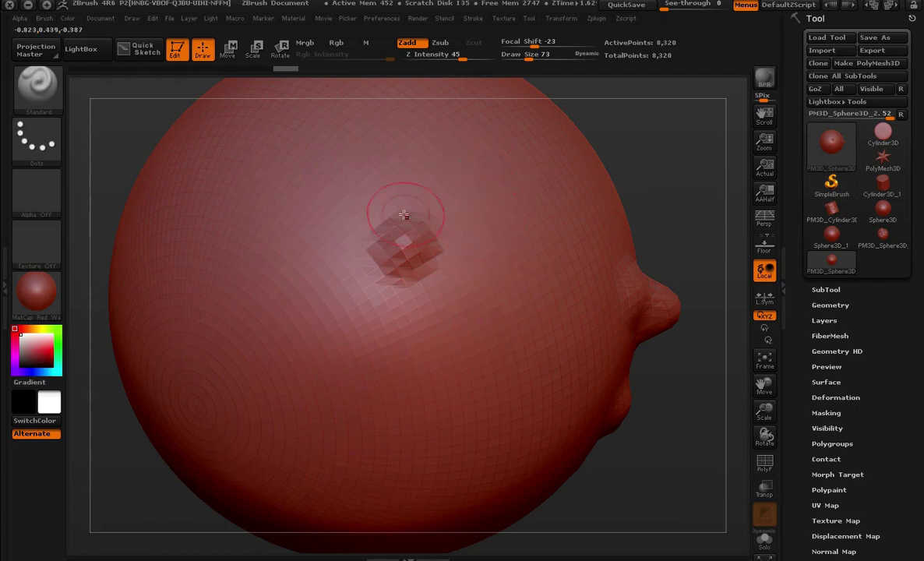
drag(382, 258, 288, 350)
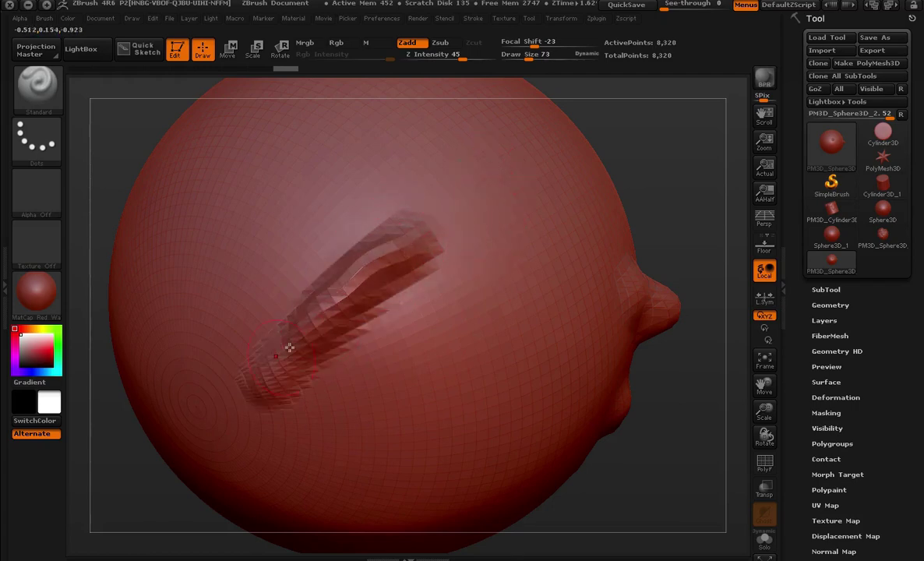
mouse_move(268, 386)
mouse_down()
mouse_move(464, 213)
mouse_move(233, 270)
mouse_move(335, 251)
mouse_move(371, 148)
mouse_move(409, 180)
mouse_up()
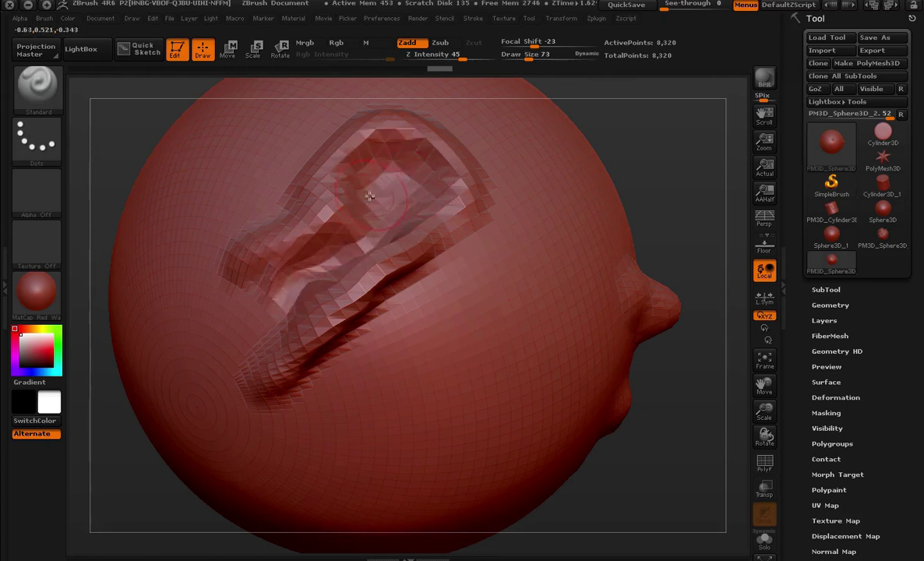
- Inspect the relief at several zoom levels and raise a small cube-shaped bump
mouse_move(661, 212)
alt+mouse_down()
mouse_move(631, 149)
mouse_move(365, 291)
alt+mouse_up()
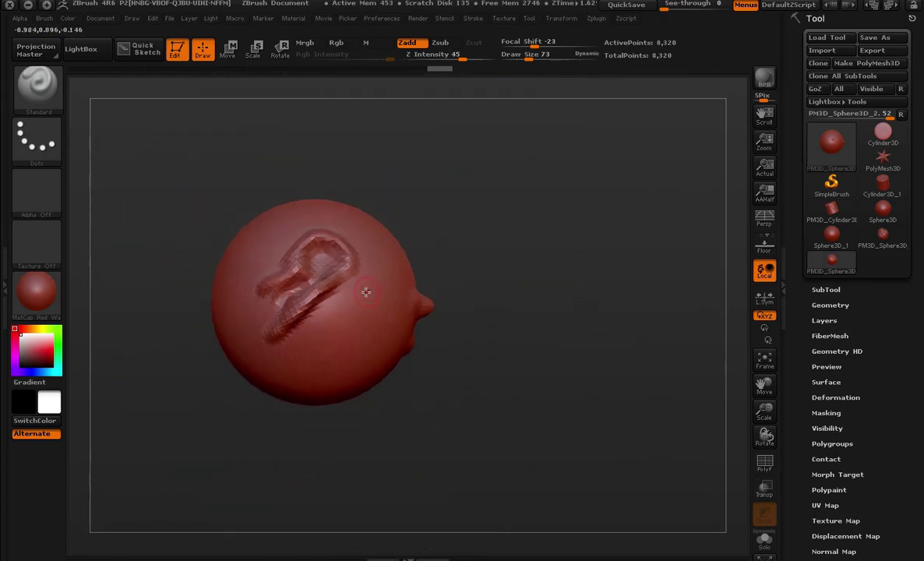
mouse_move(468, 257)
mouse_down()
mouse_move(526, 203)
mouse_move(643, 216)
mouse_move(635, 226)
mouse_move(623, 214)
mouse_move(650, 261)
mouse_move(659, 243)
mouse_move(530, 209)
mouse_up()
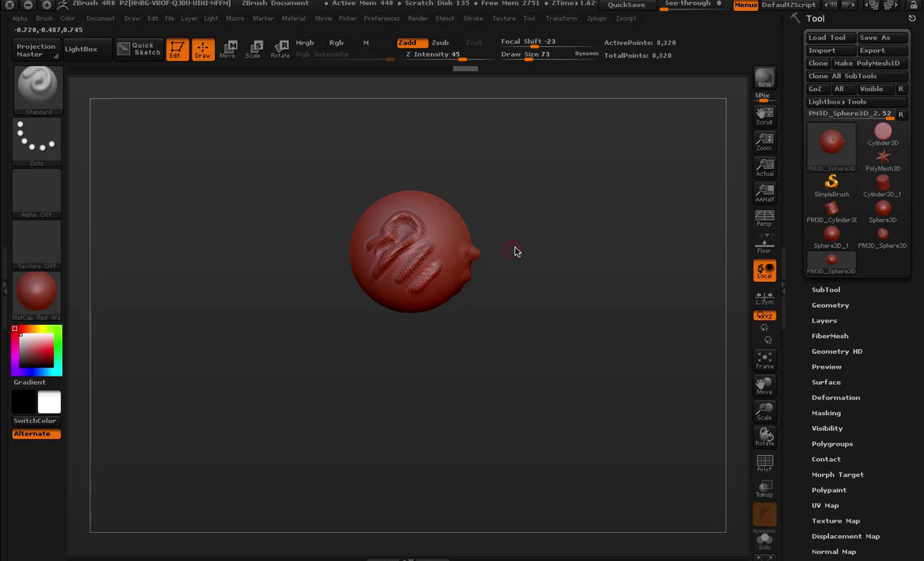
mouse_move(515, 250)
alt+mouse_down()
mouse_move(529, 214)
mouse_move(656, 196)
mouse_move(361, 175)
mouse_move(365, 188)
mouse_move(346, 190)
alt+mouse_up()
mouse_move(711, 243)
alt+mouse_down()
mouse_move(704, 190)
mouse_move(298, 299)
alt+mouse_up()
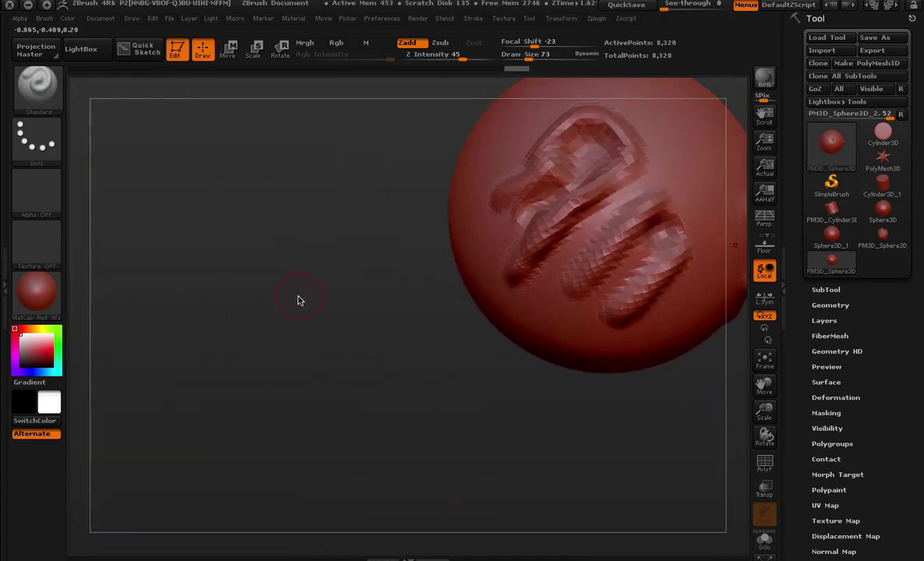
key(f)
alt+drag(681, 159, 475, 217)
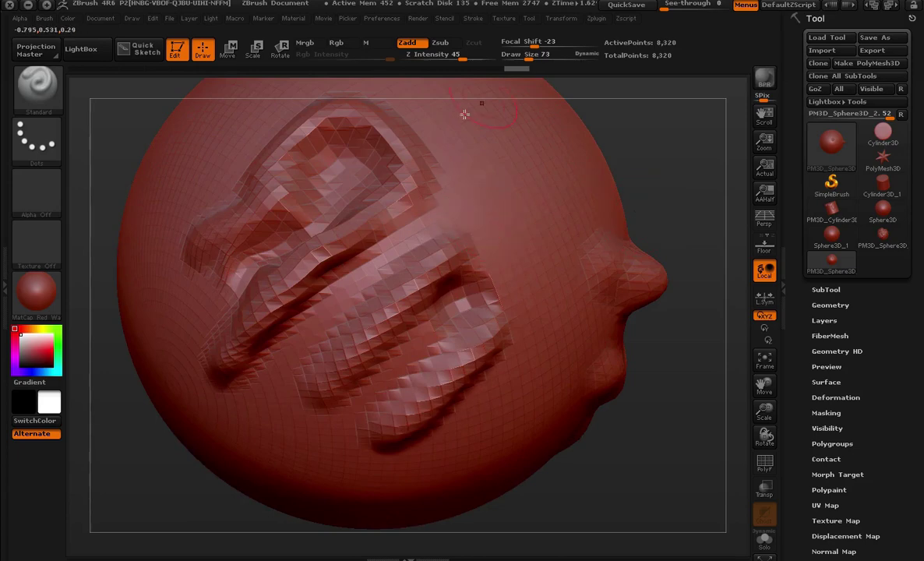
key(space)
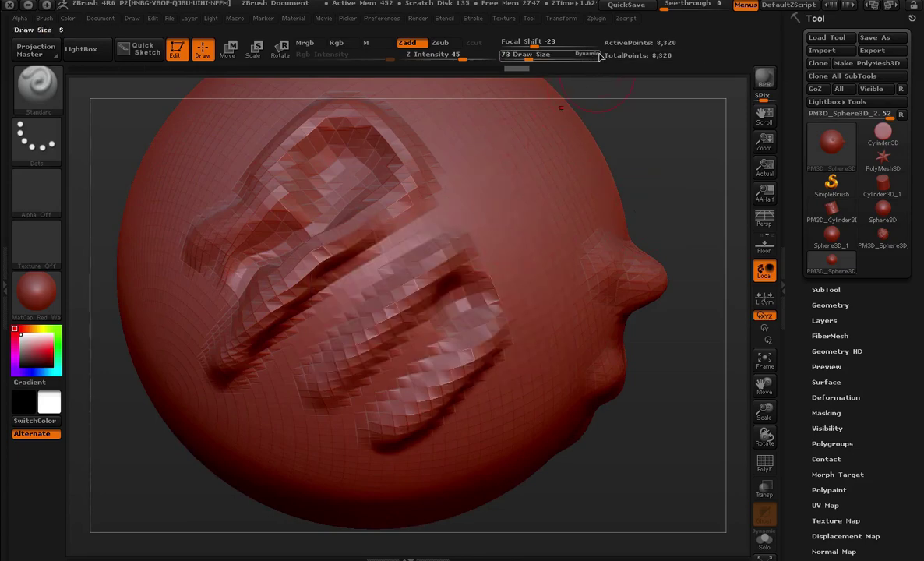
alt+drag(611, 148, 535, 121)
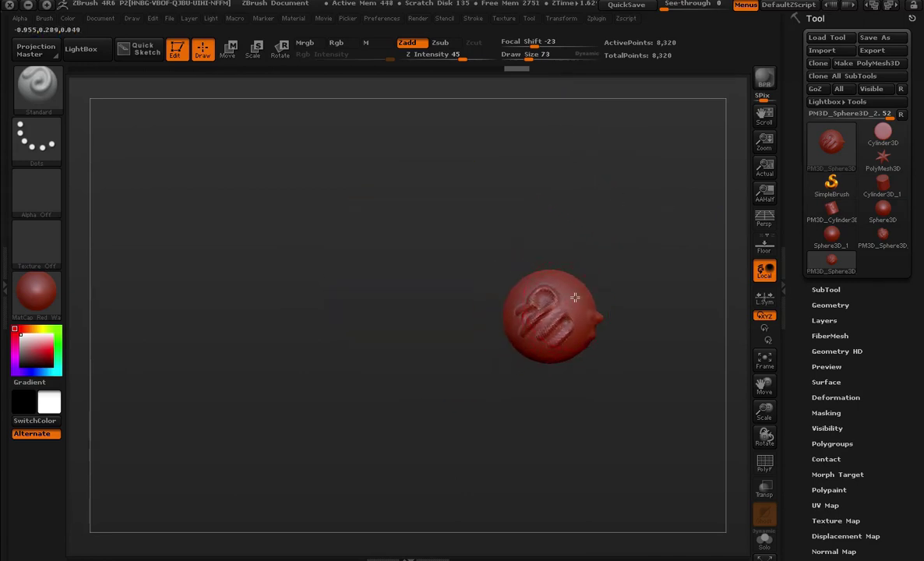
drag(574, 297, 625, 260)
key(f)
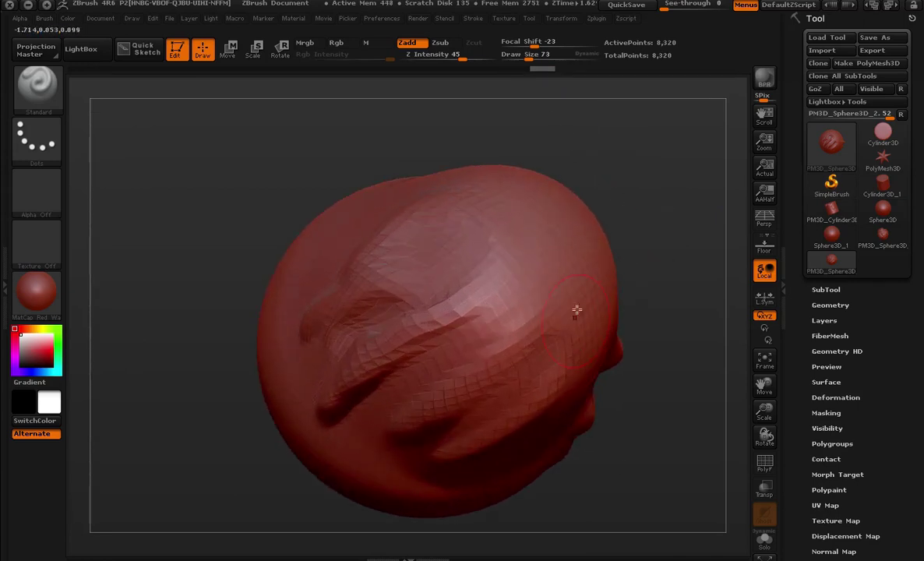
alt+drag(576, 310, 710, 425)
drag(541, 272, 538, 287)
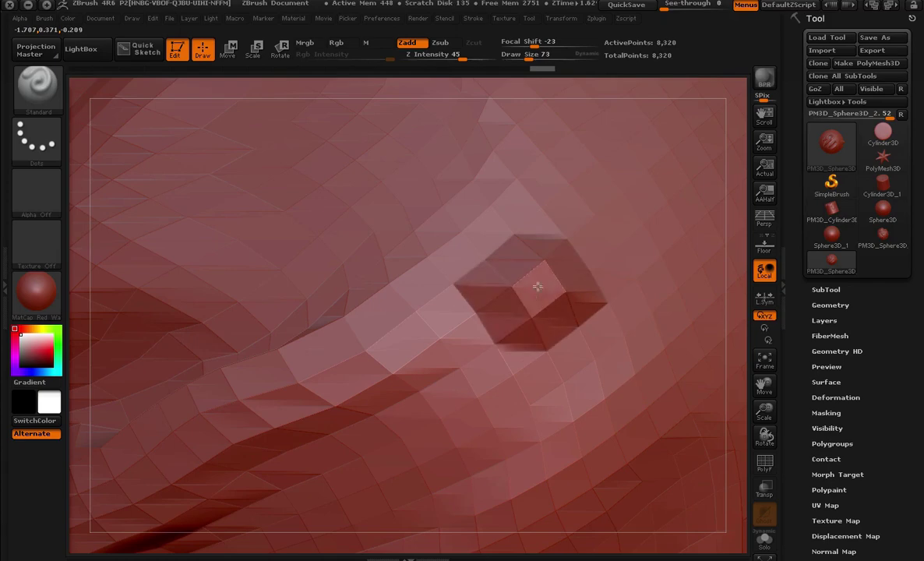
mouse_move(673, 258)
alt+mouse_down()
mouse_move(520, 169)
mouse_move(380, 166)
mouse_move(741, 162)
alt+mouse_up()
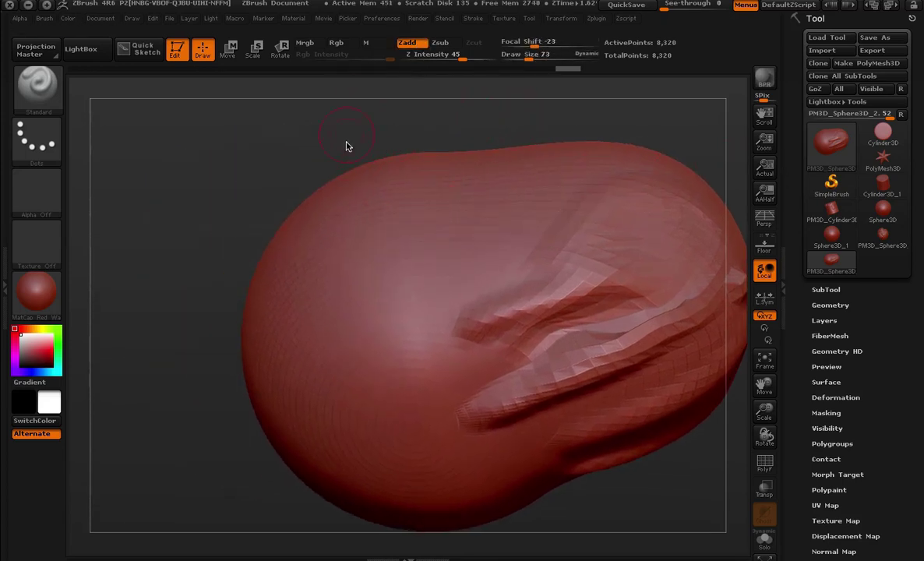
- Switch to the ClayBuildup brush and lay first clay strokes on the upper left
click(36, 85)
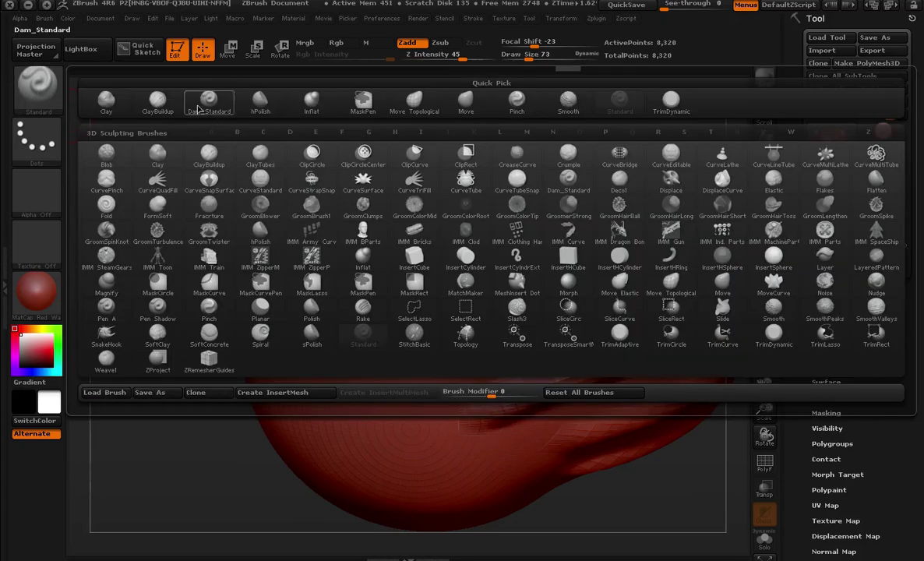
click(154, 107)
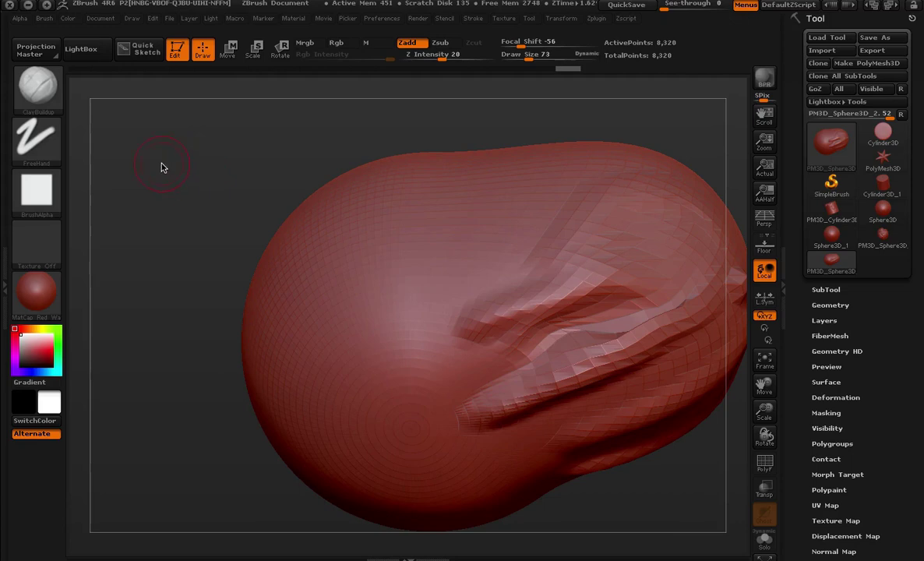
drag(162, 167, 293, 167)
mouse_move(403, 220)
mouse_down()
mouse_move(337, 315)
mouse_move(406, 220)
mouse_up()
- Set Draw Size to 145 and build diagonal clay strokes across the left side
key(s)
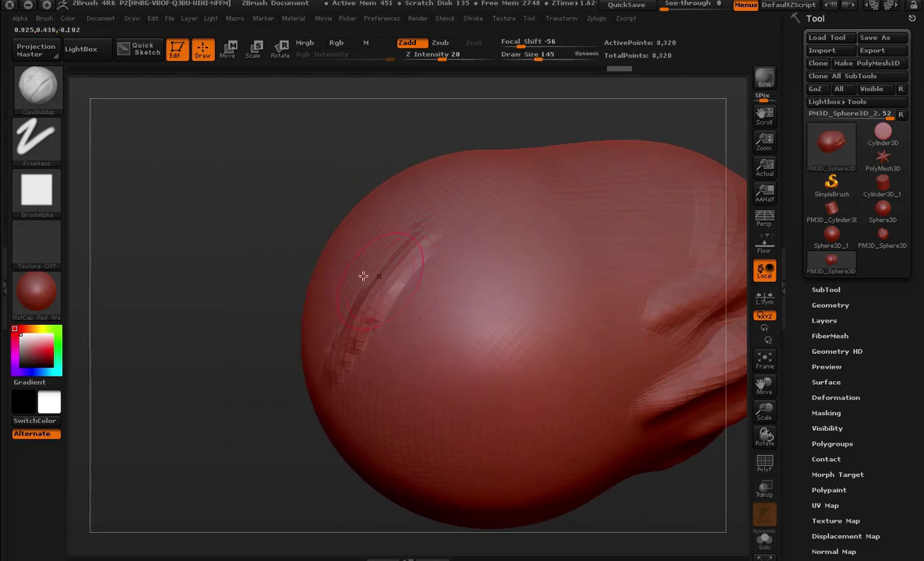
drag(312, 218, 280, 234)
drag(413, 234, 358, 327)
drag(390, 257, 327, 335)
drag(389, 210, 329, 297)
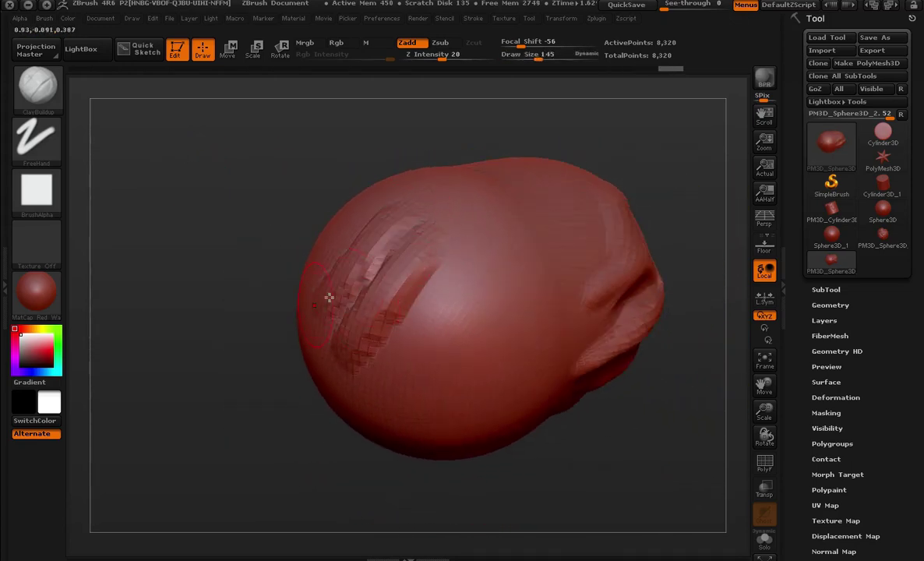
drag(444, 242, 374, 343)
drag(448, 273, 393, 343)
drag(413, 254, 351, 320)
drag(413, 276, 378, 327)
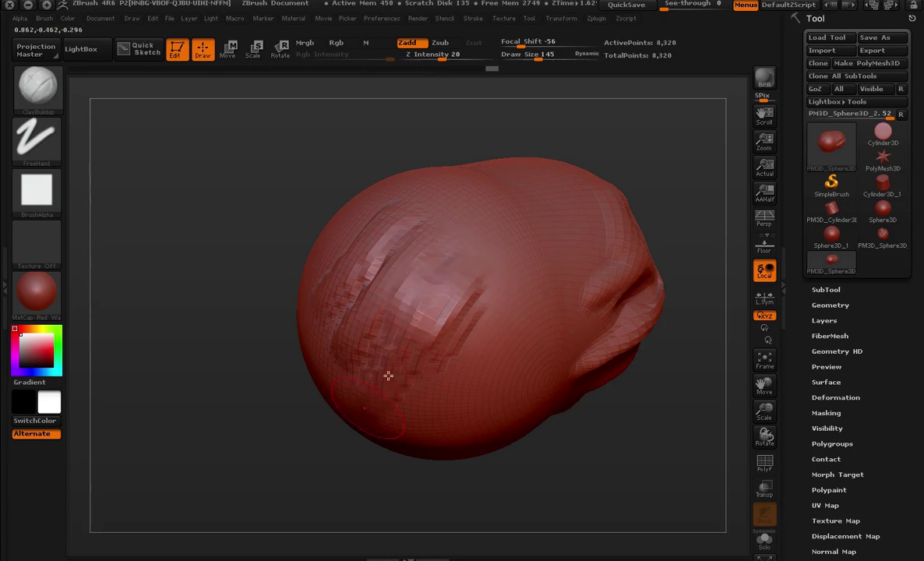
- Add a clay band on the lower left and strokes near the centre, then review the model
drag(433, 303, 398, 418)
drag(417, 347, 342, 386)
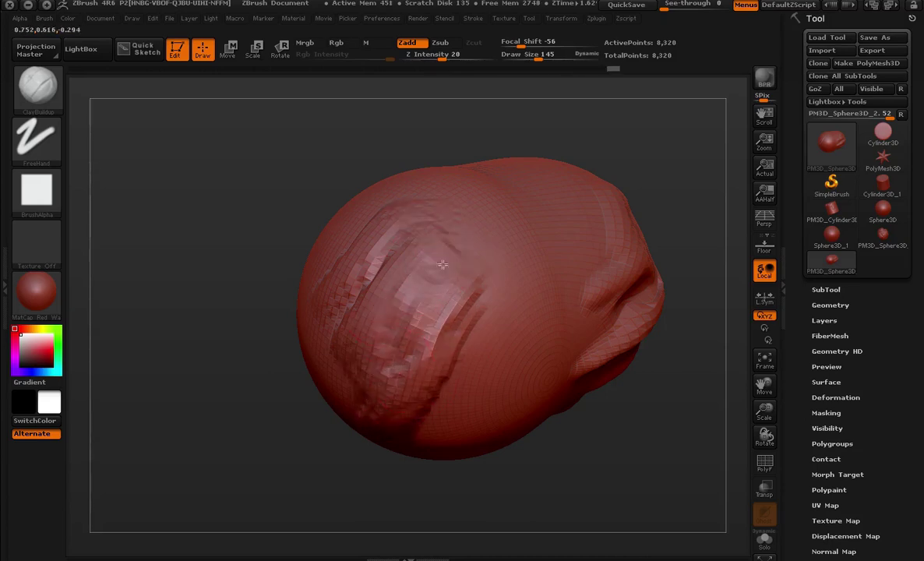
drag(442, 265, 374, 335)
drag(416, 234, 366, 343)
drag(538, 467, 566, 338)
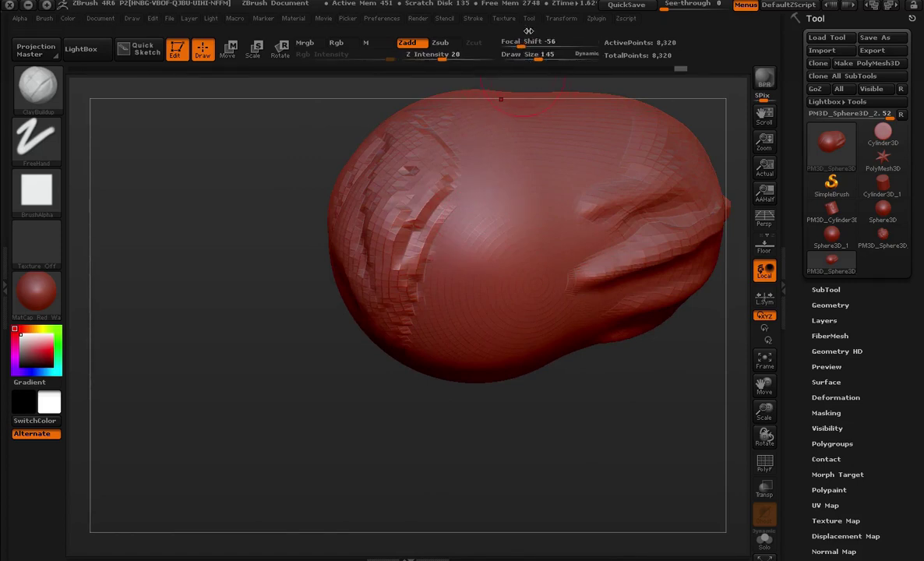
mouse_move(468, 233)
mouse_down()
mouse_move(454, 272)
mouse_move(421, 289)
mouse_move(437, 179)
mouse_up()
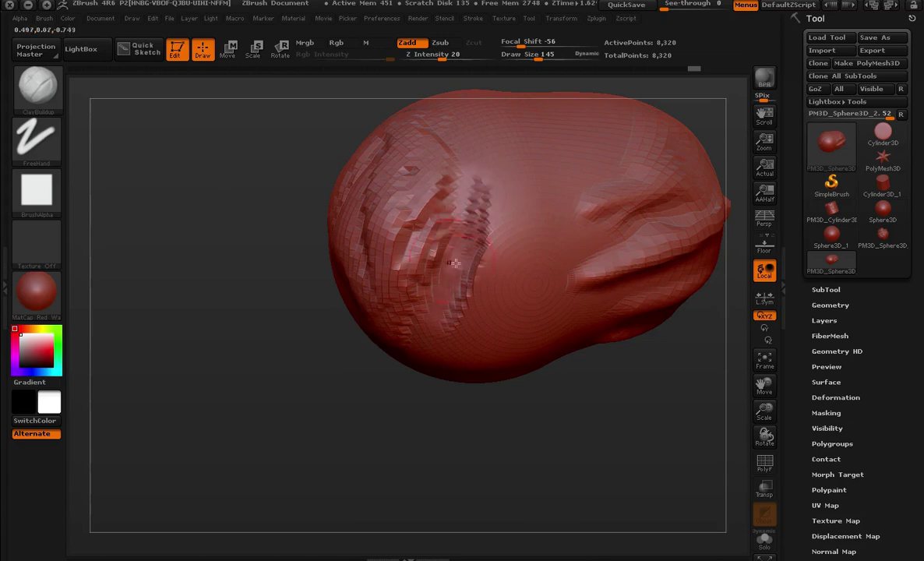
drag(468, 210, 523, 318)
mouse_move(548, 412)
mouse_down()
mouse_move(618, 373)
mouse_move(675, 454)
mouse_move(662, 394)
mouse_move(565, 278)
mouse_up()
mouse_move(624, 378)
mouse_down()
mouse_move(608, 347)
mouse_move(619, 338)
mouse_move(488, 290)
mouse_up()
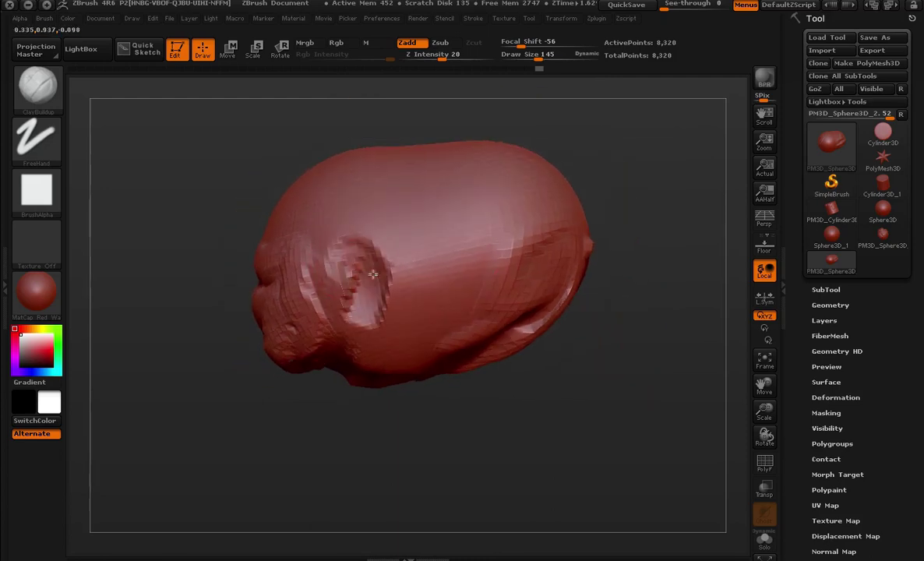
mouse_move(646, 307)
mouse_down()
mouse_move(646, 255)
mouse_move(709, 274)
mouse_up()
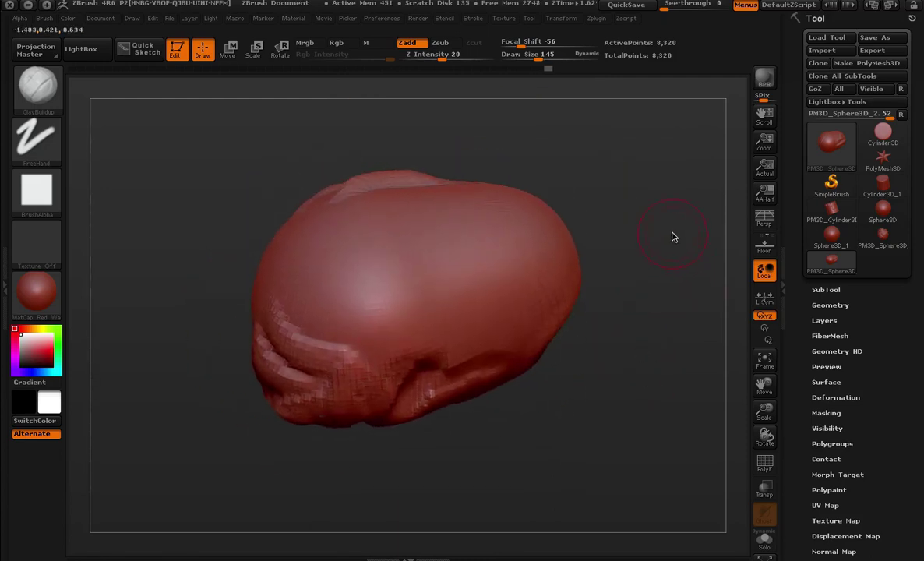
mouse_move(674, 237)
mouse_down()
mouse_move(681, 194)
mouse_move(697, 213)
mouse_up()
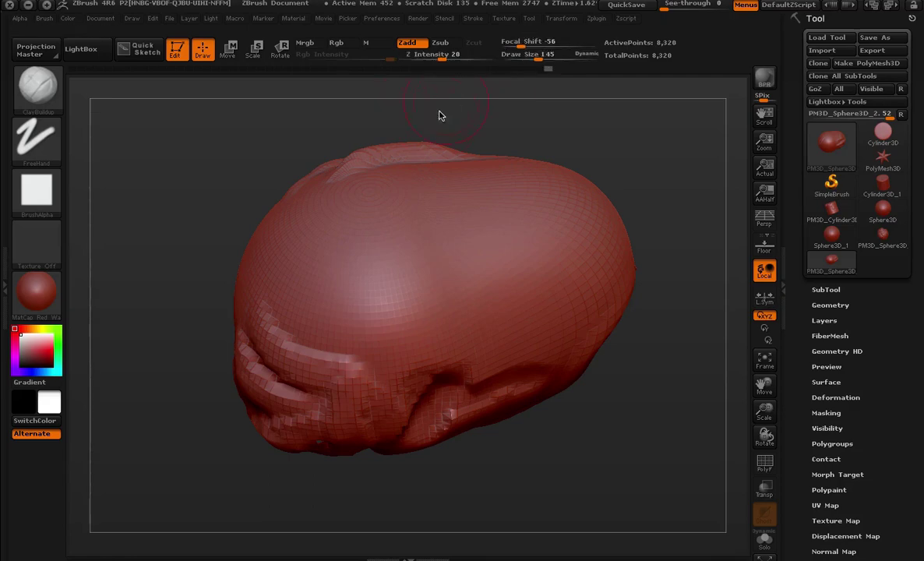
mouse_move(439, 115)
mouse_down()
mouse_move(220, 191)
mouse_move(175, 184)
mouse_up()
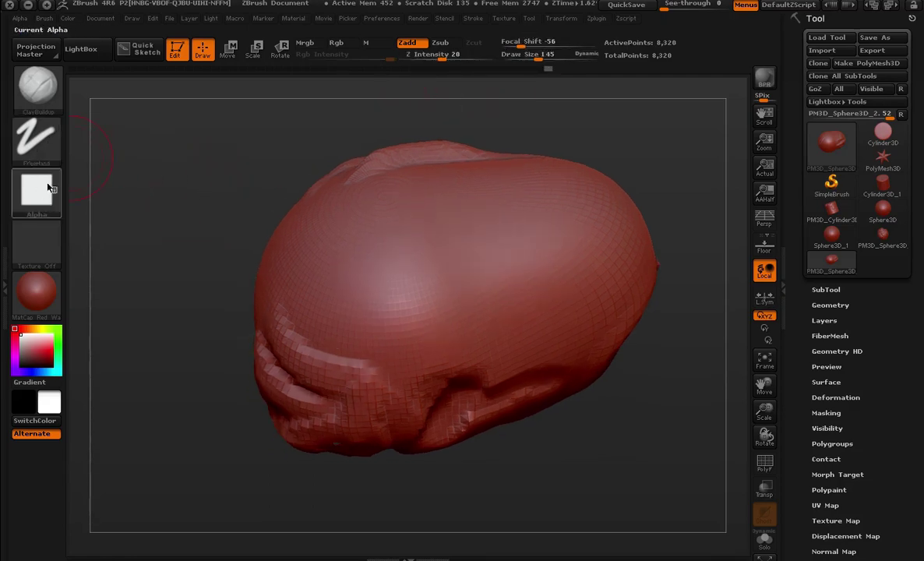
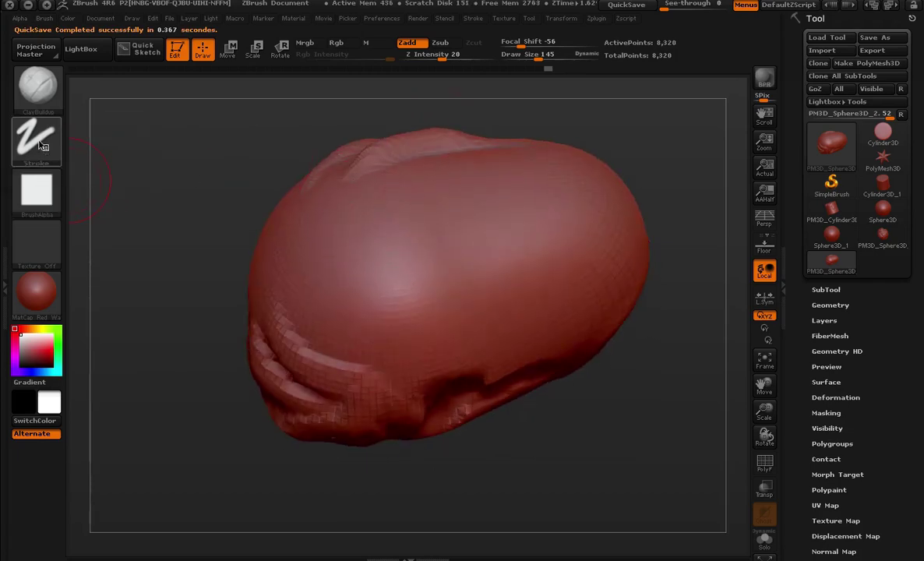
- With the FreeHand stroke, sculpt a wavy ridge across the head and undo the extra crease
click(34, 156)
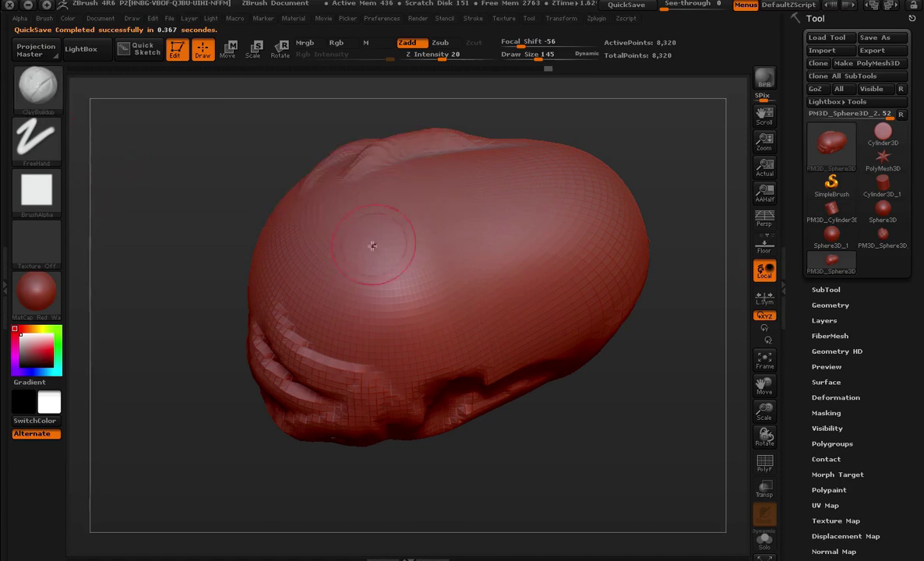
mouse_move(291, 306)
mouse_down()
mouse_move(508, 295)
mouse_move(675, 237)
mouse_up()
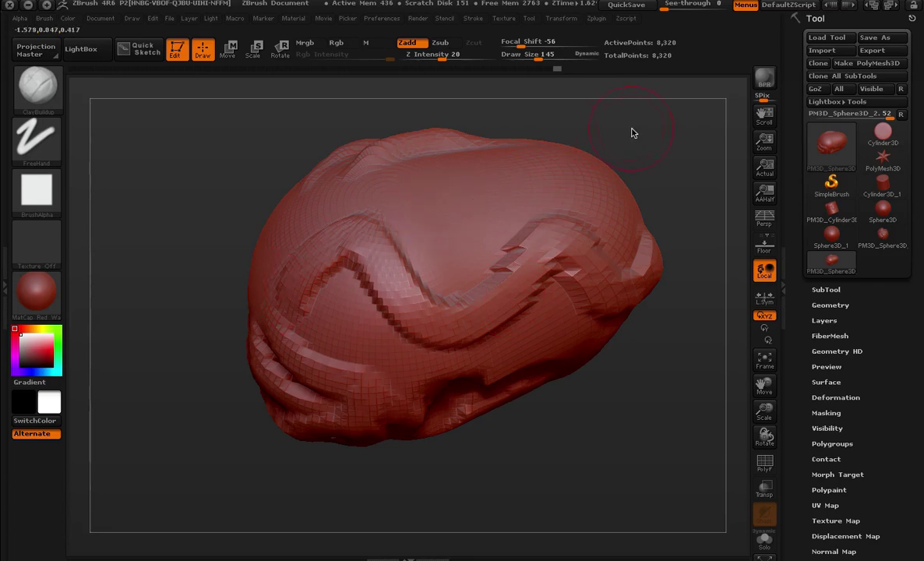
mouse_move(632, 133)
mouse_down()
mouse_move(629, 177)
mouse_move(629, 169)
mouse_up()
key(f)
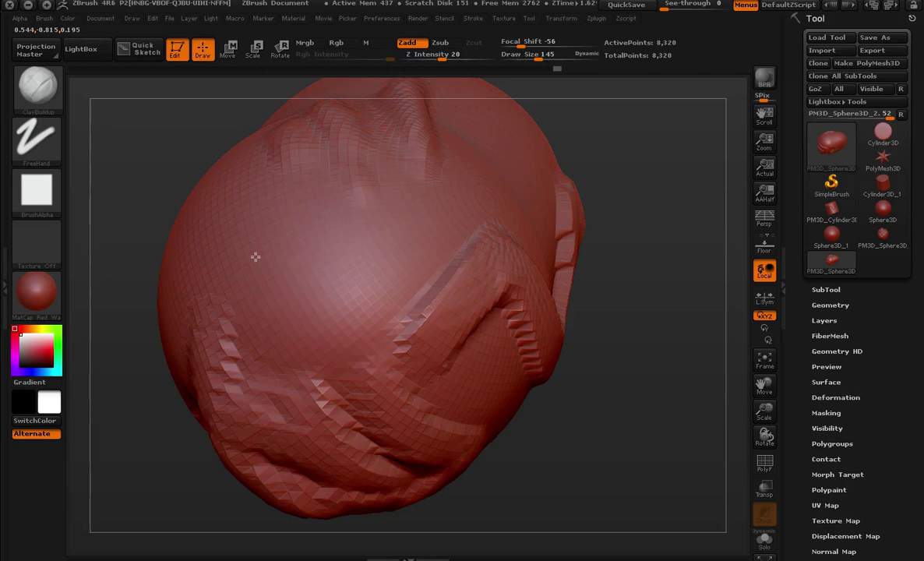
drag(247, 236, 361, 221)
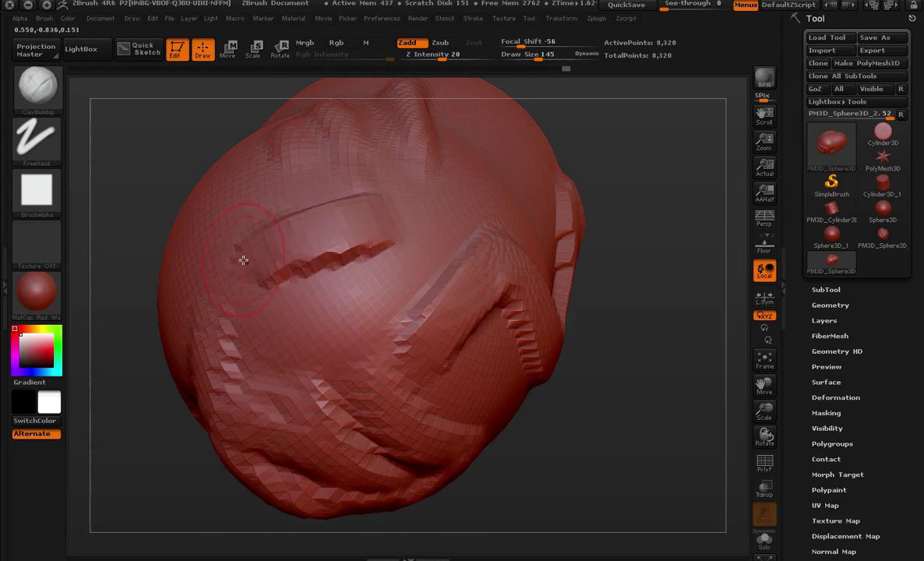
key(ctrl+z)
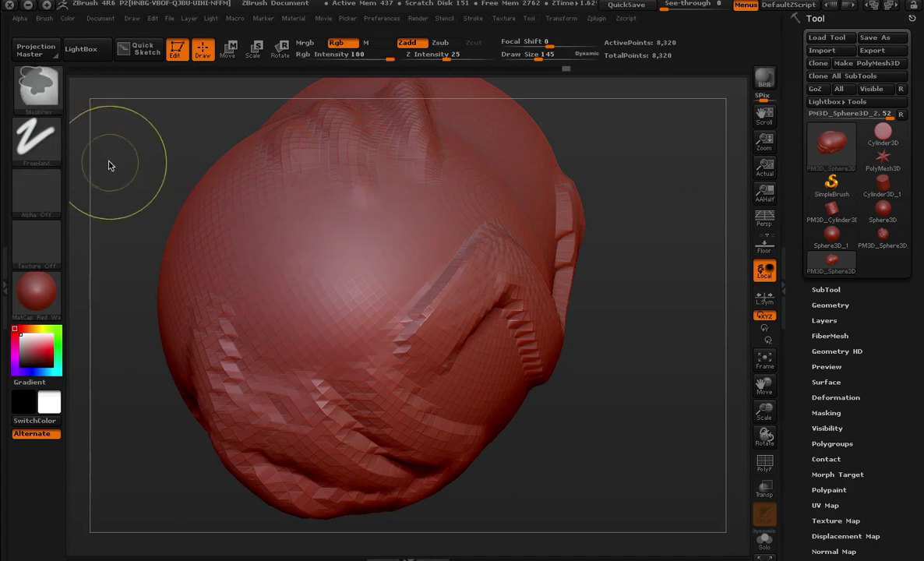
- Choose the Dots stroke, drag a long groove across the head, then orbit in to inspect it
click(36, 138)
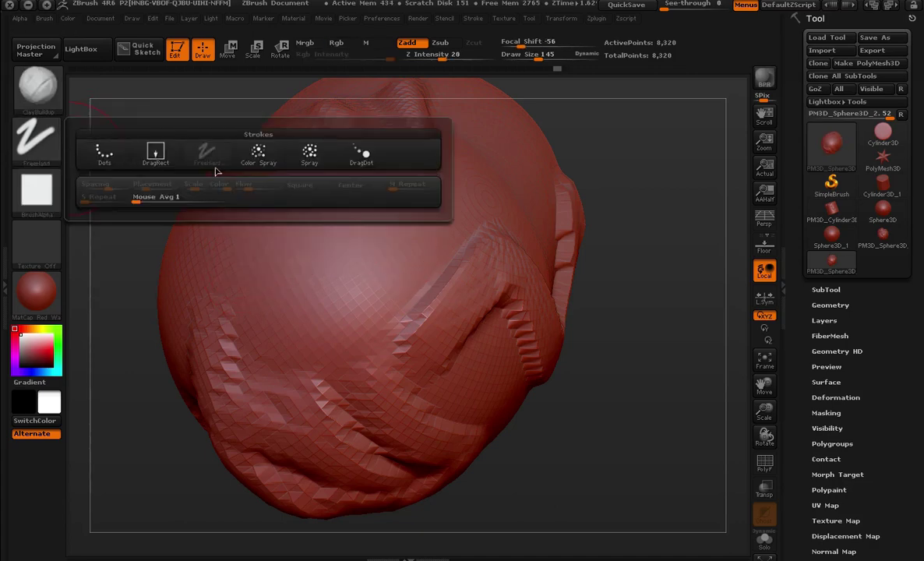
click(104, 153)
mouse_move(114, 160)
mouse_down()
mouse_move(109, 144)
mouse_move(146, 249)
mouse_move(295, 247)
mouse_move(526, 196)
mouse_up()
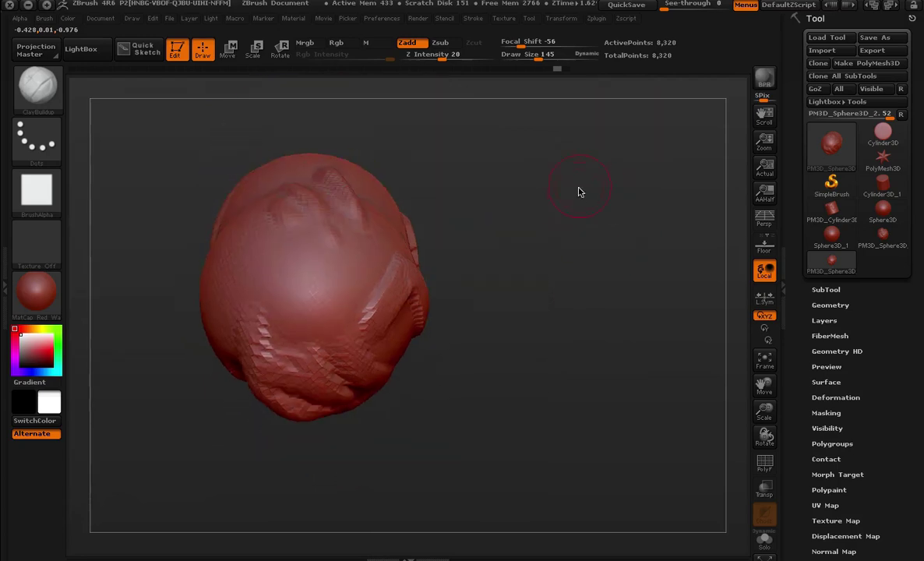
mouse_move(578, 192)
mouse_down()
mouse_move(635, 196)
mouse_move(384, 284)
mouse_up()
drag(646, 184, 705, 146)
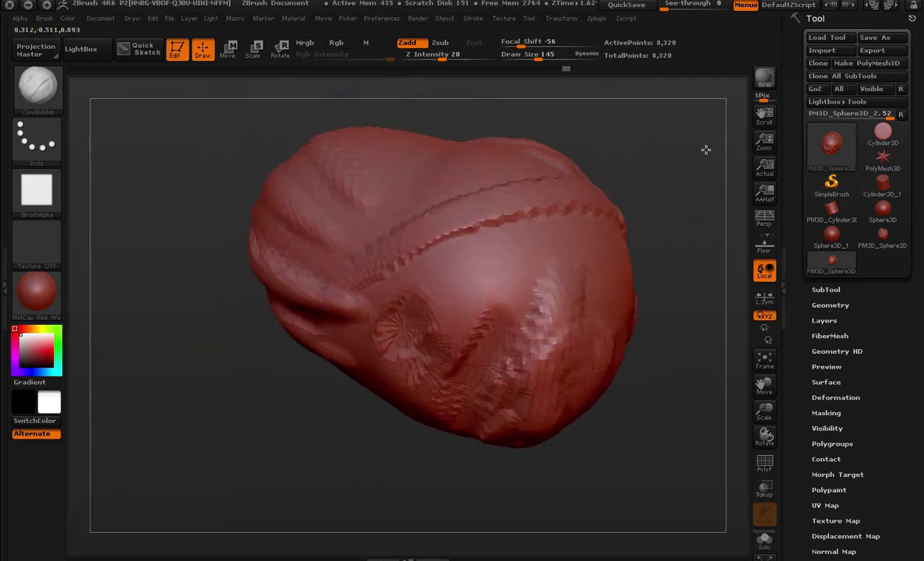
mouse_move(650, 177)
mouse_down()
mouse_move(596, 165)
mouse_move(326, 190)
mouse_up()
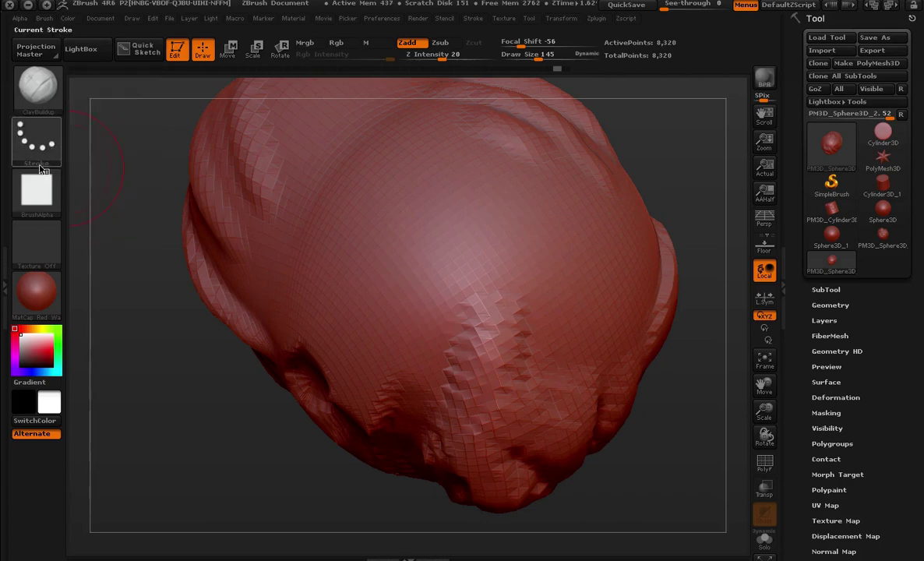
- Stamp a rectangular raised patch with the DragRect stroke and orbit the head to check it
drag(143, 168, 118, 161)
click(34, 156)
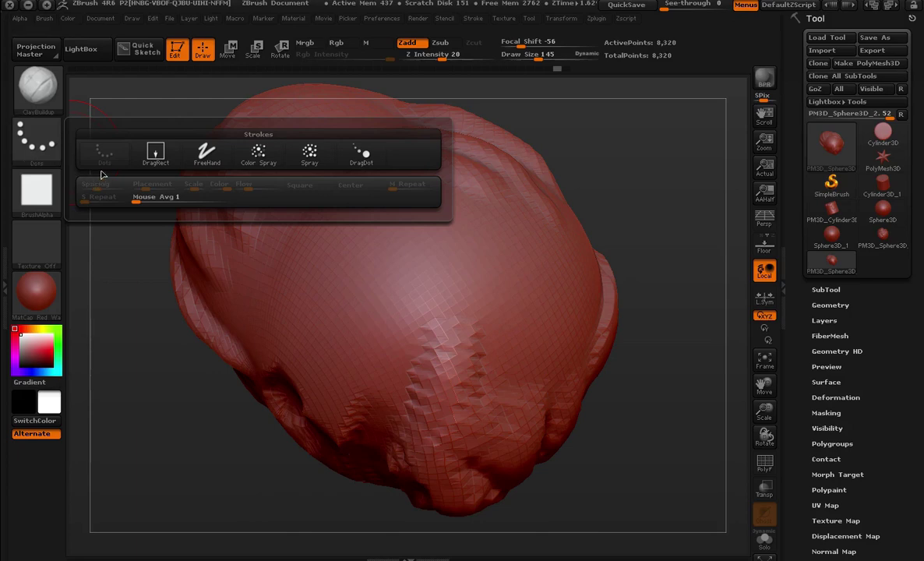
click(155, 152)
drag(377, 334, 376, 405)
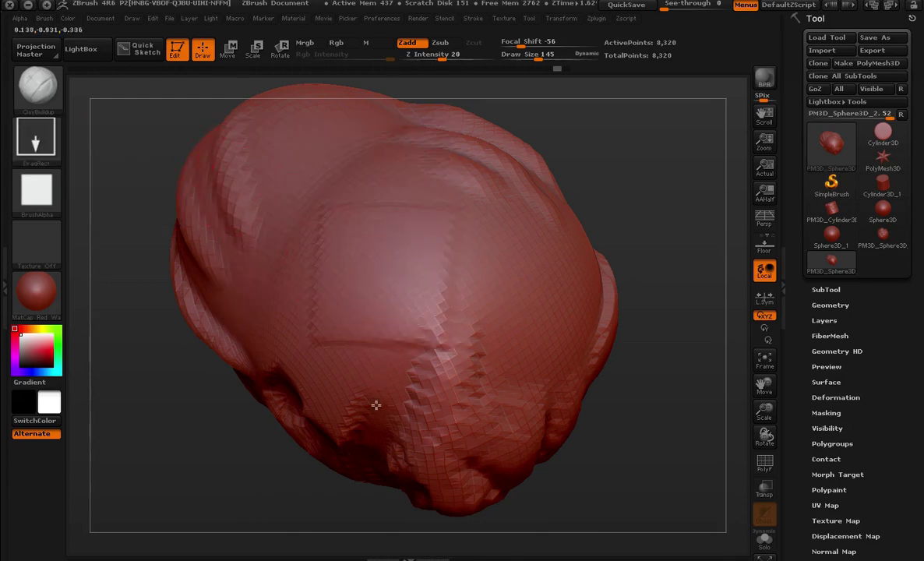
mouse_move(627, 257)
mouse_down()
mouse_move(621, 195)
mouse_move(487, 245)
mouse_up()
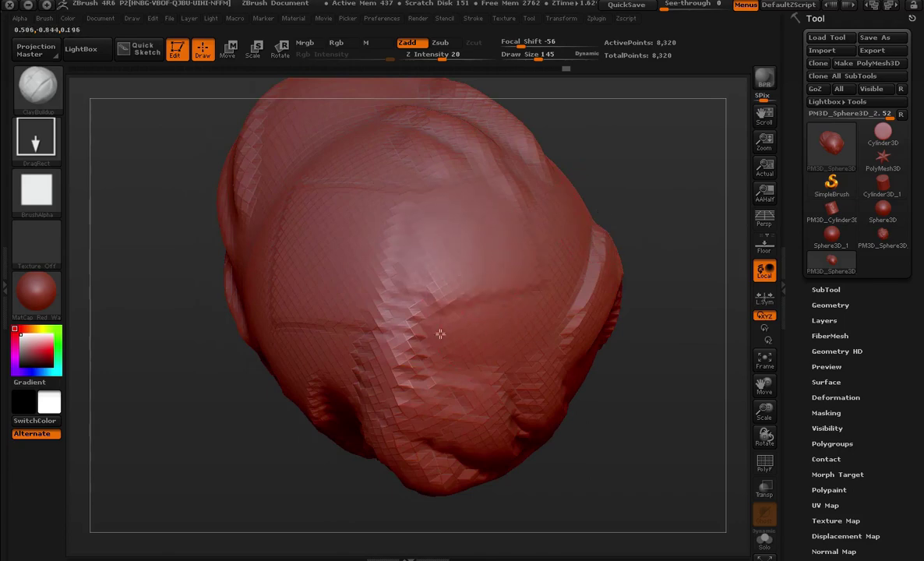
drag(184, 379, 202, 318)
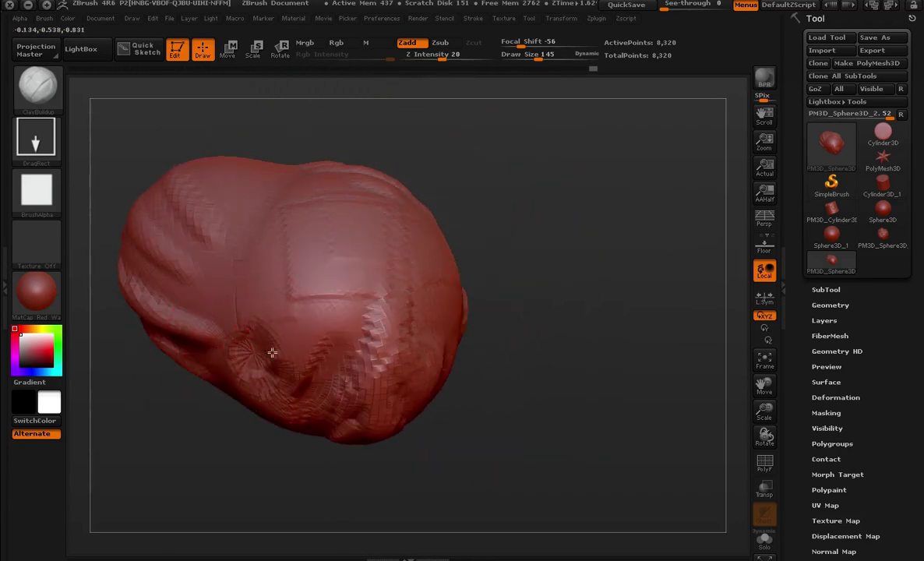
mouse_move(499, 226)
mouse_down()
mouse_move(598, 206)
mouse_move(370, 196)
mouse_up()
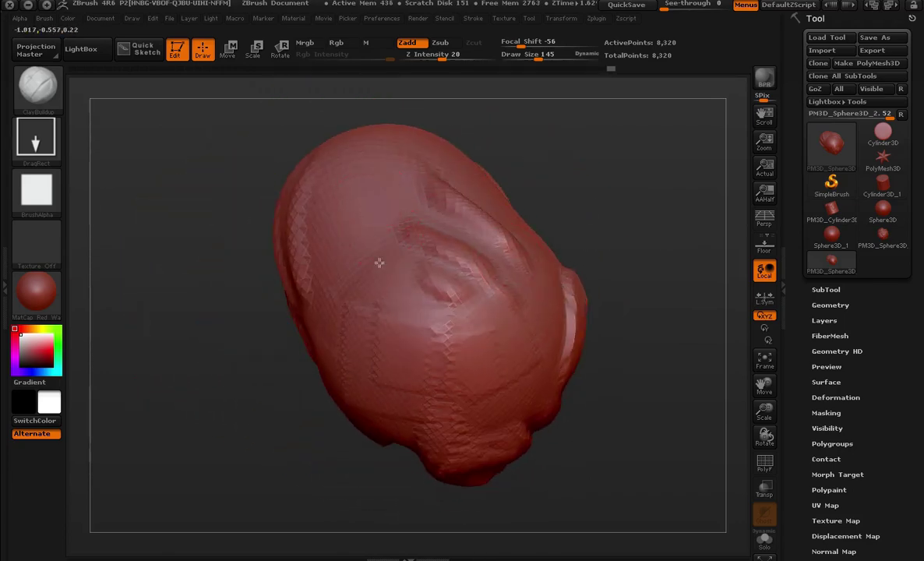
mouse_move(379, 263)
mouse_down()
mouse_move(606, 191)
mouse_move(611, 172)
mouse_up()
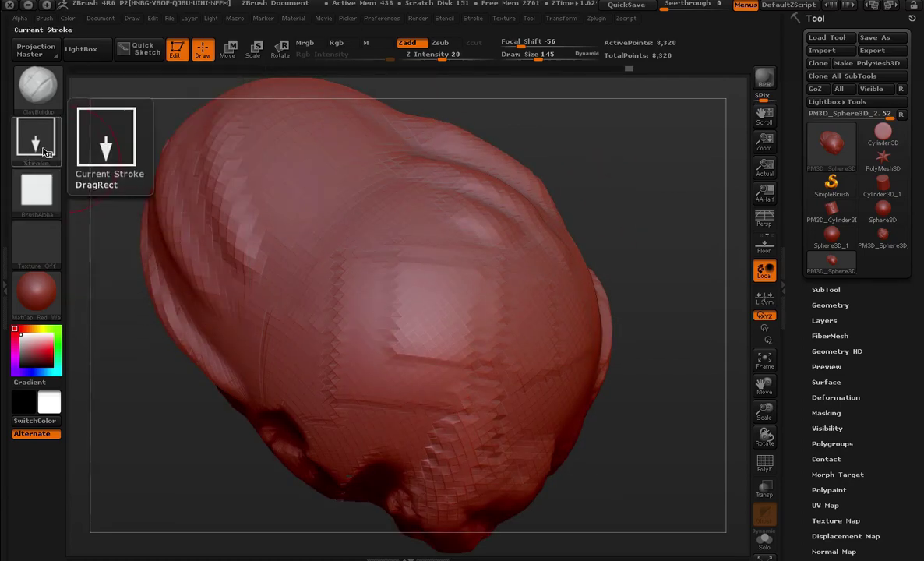
- Try Alpha 14, then settle on the starburst Alpha 34 as the brush alpha
click(37, 207)
mouse_move(156, 277)
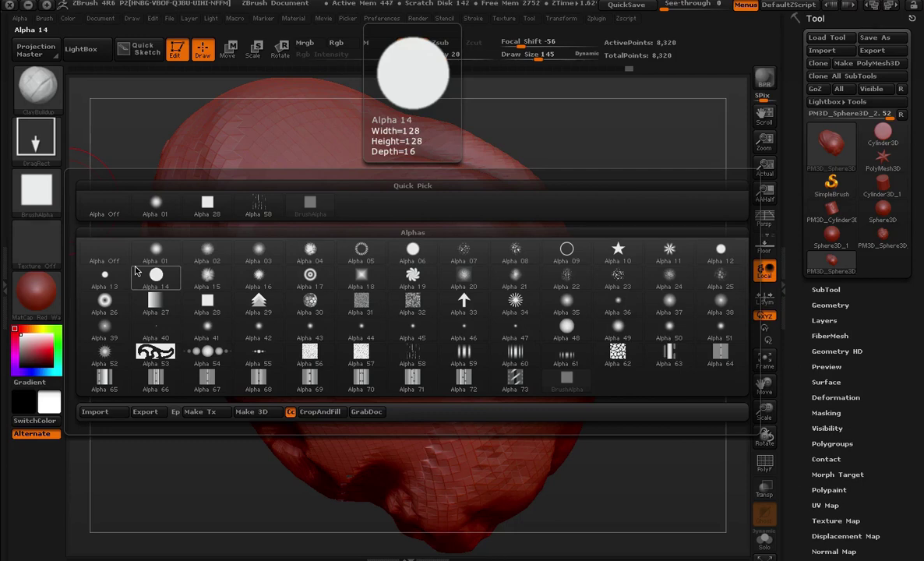
click(135, 270)
click(56, 189)
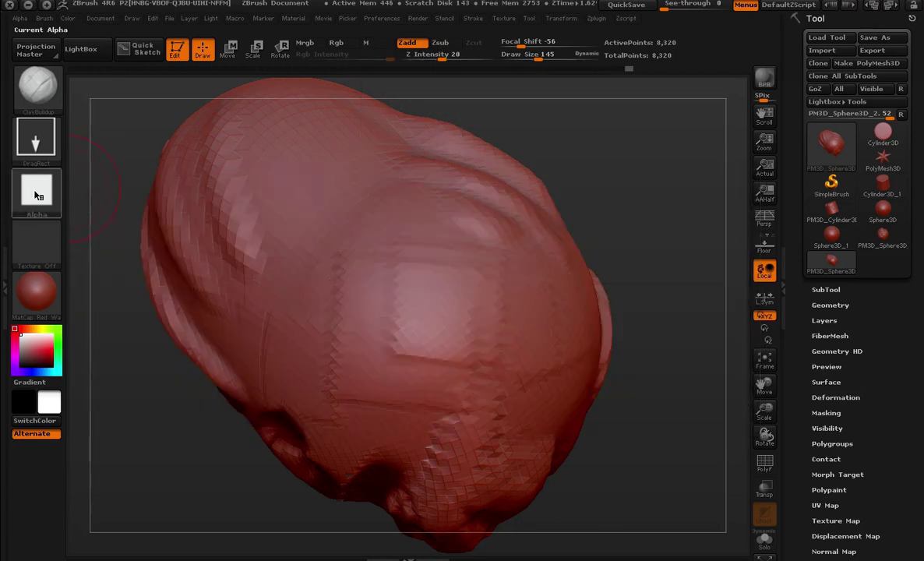
click(50, 181)
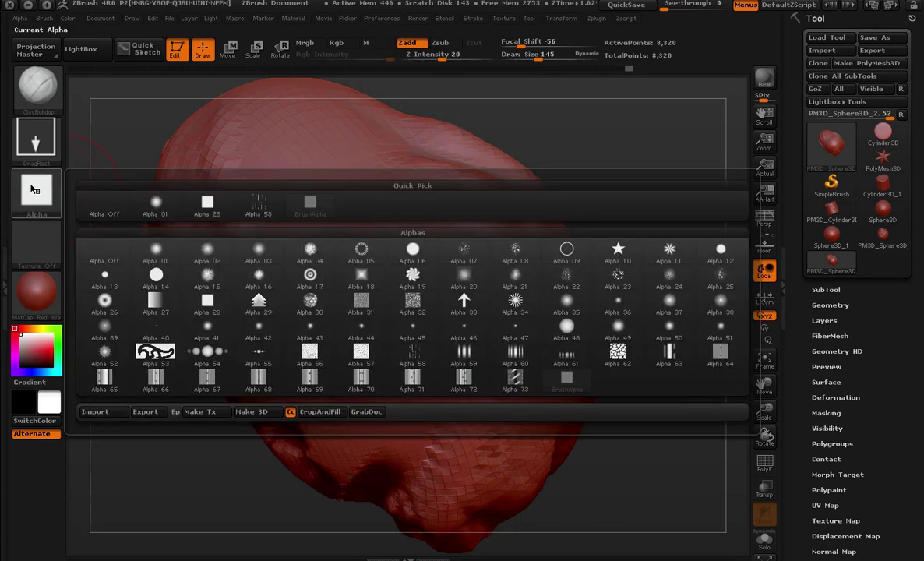
click(515, 304)
mouse_move(623, 212)
mouse_down()
mouse_move(589, 300)
mouse_move(625, 279)
mouse_up()
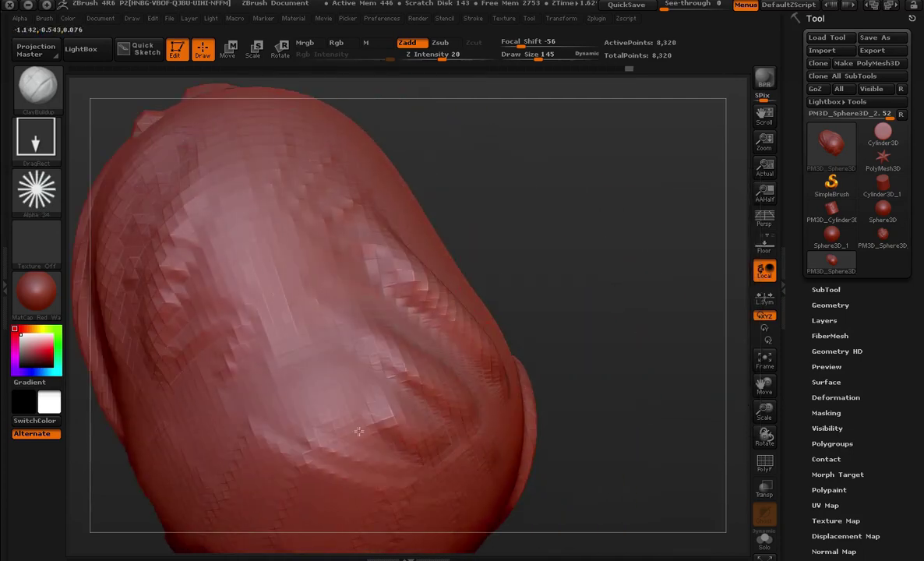
- Stamp the starburst pattern onto the head, then undo it after dismissing the undo warning
mouse_move(581, 430)
alt+mouse_down()
mouse_move(499, 274)
mouse_move(497, 299)
mouse_move(450, 303)
alt+mouse_up()
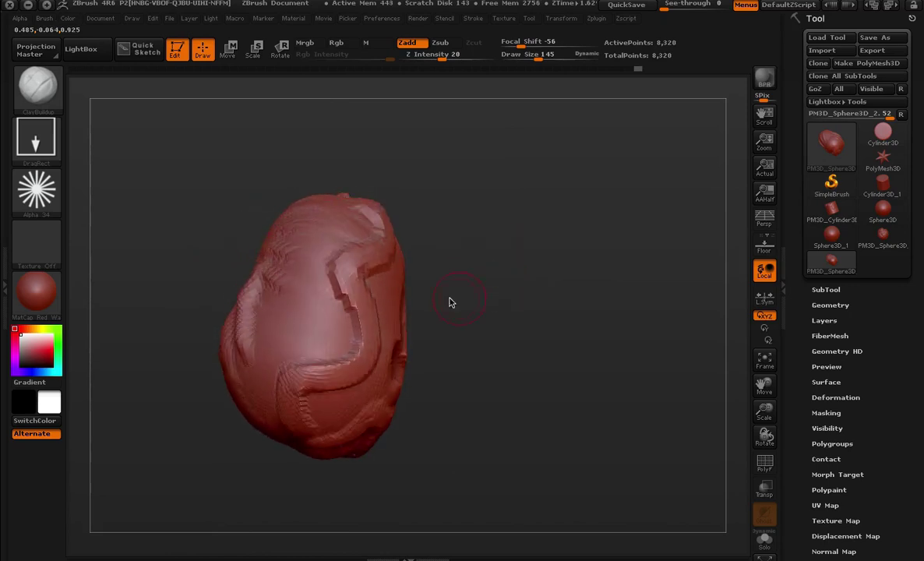
drag(438, 375, 472, 423)
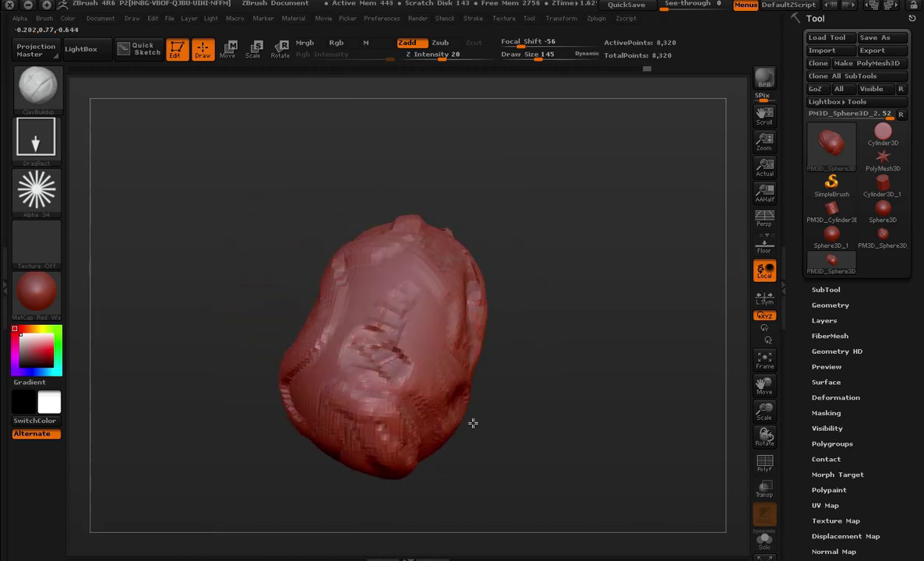
drag(594, 371, 410, 333)
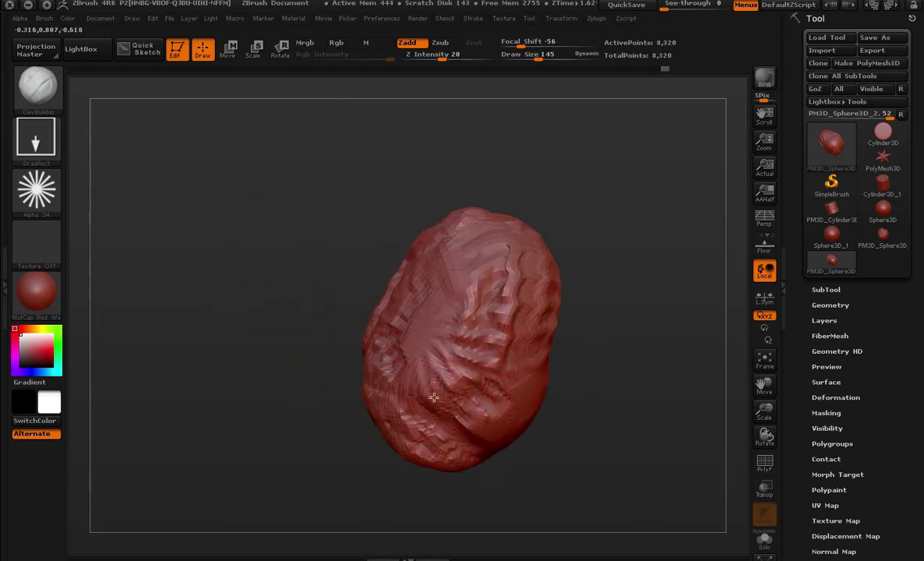
drag(361, 354, 354, 306)
mouse_move(557, 274)
mouse_down()
mouse_move(559, 289)
mouse_move(658, 239)
mouse_move(422, 398)
mouse_move(489, 483)
mouse_move(530, 339)
mouse_up()
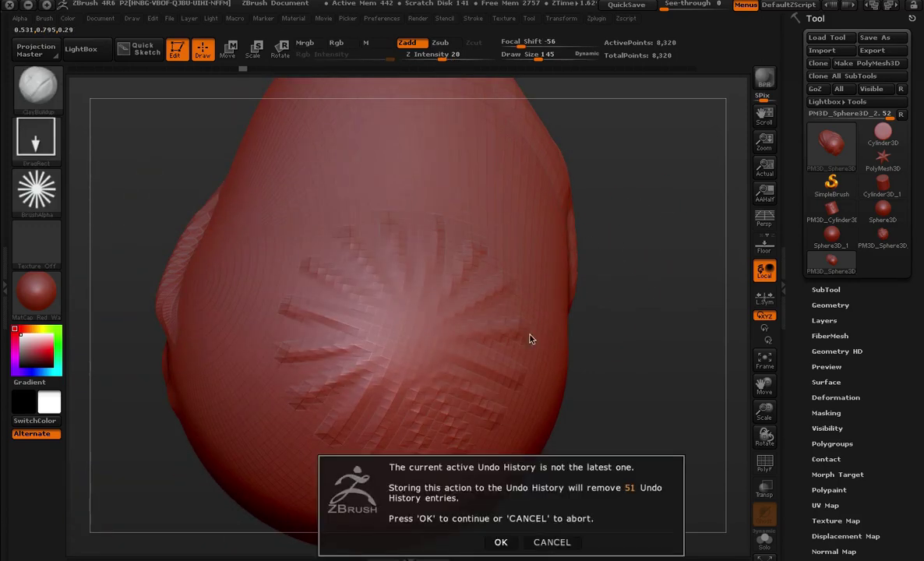
click(500, 542)
key(ctrl+z)
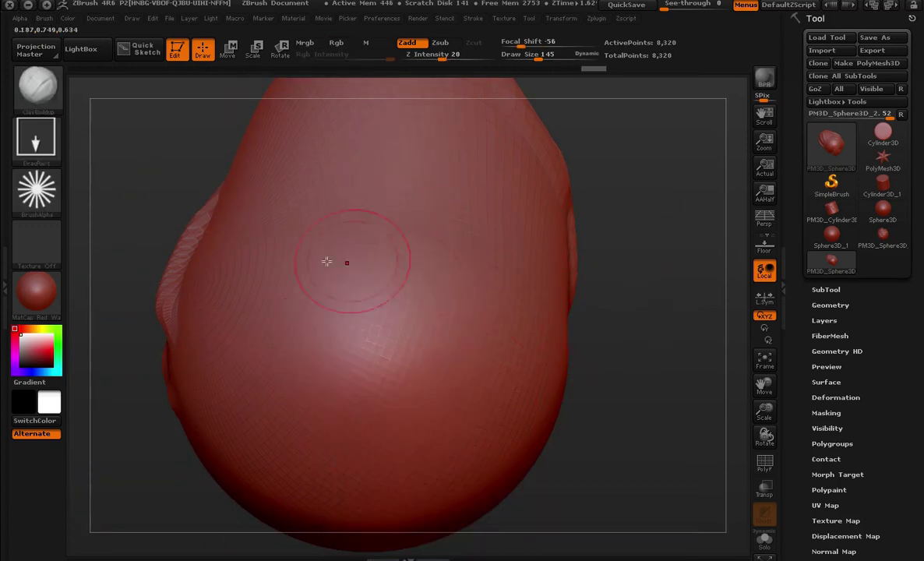
- Set the brush alpha to Alpha 28
click(36, 190)
click(207, 204)
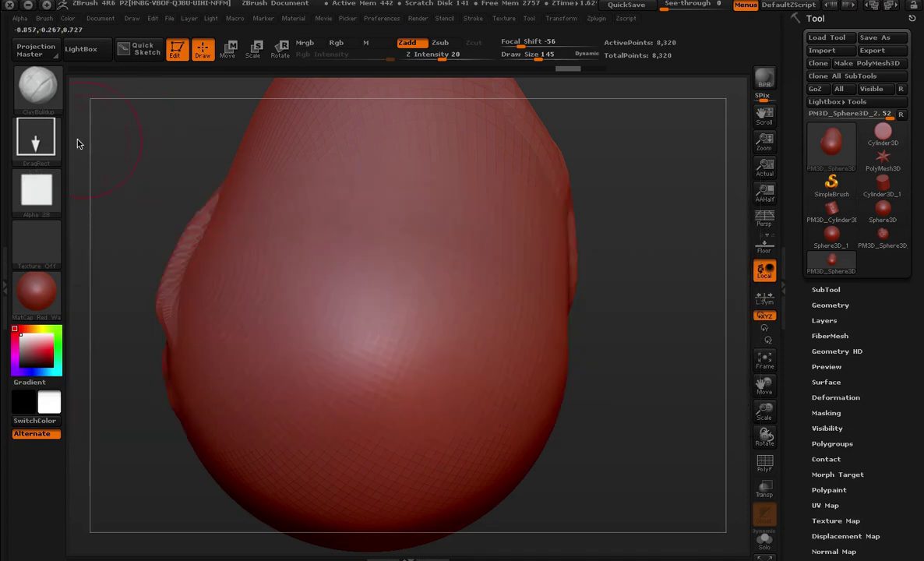
click(35, 139)
click(36, 139)
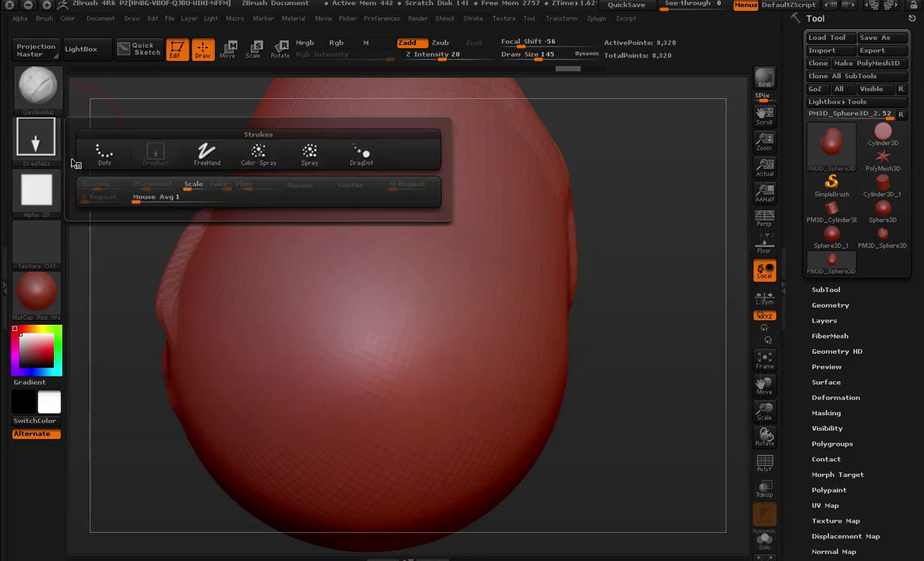
- Stamp a single DragDot mark on the head, then return to the FreeHand stroke
click(361, 152)
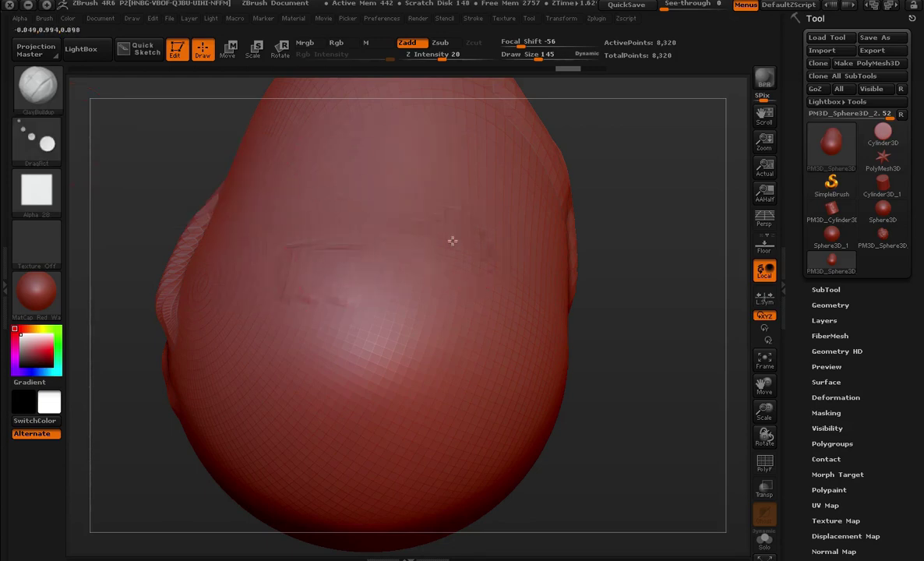
mouse_move(412, 383)
mouse_down()
mouse_move(478, 396)
mouse_move(450, 388)
mouse_move(484, 385)
mouse_up()
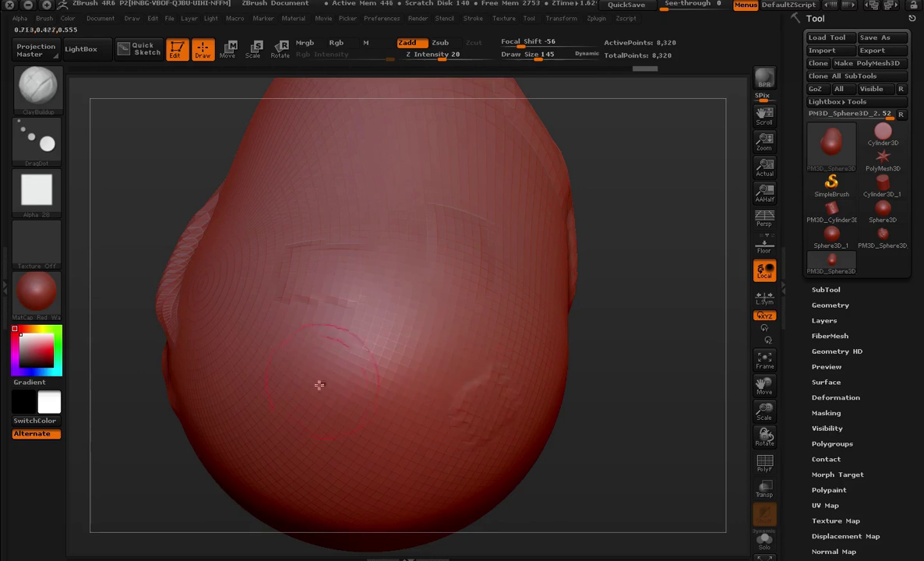
click(37, 139)
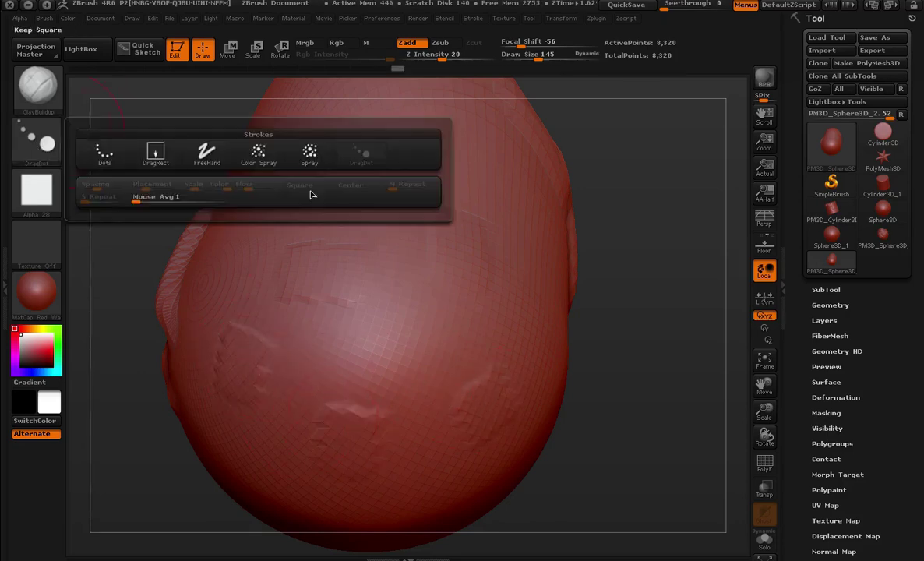
click(187, 148)
key(f)
- Lay five diagonal clay strokes across the head
drag(552, 282, 516, 265)
drag(257, 280, 212, 323)
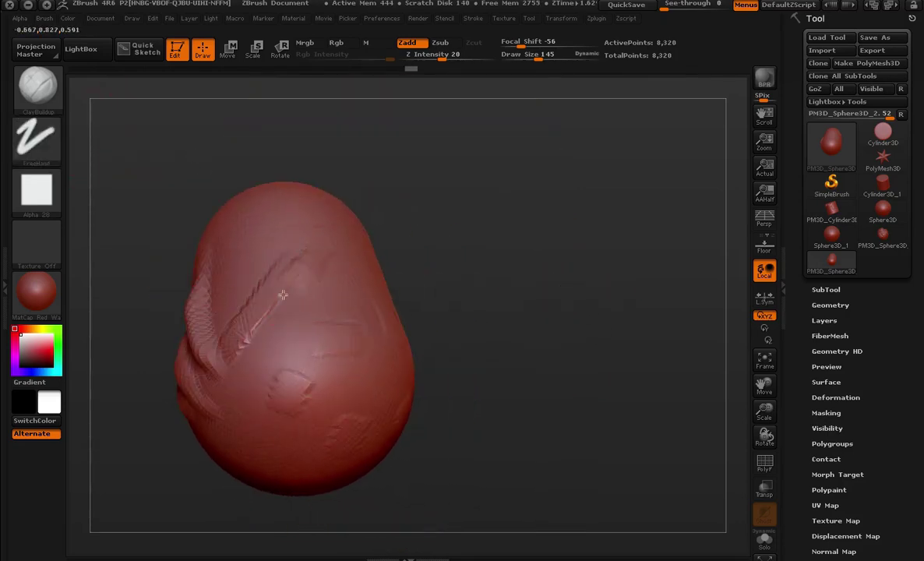
drag(288, 282, 233, 362)
drag(339, 294, 255, 377)
mouse_move(451, 327)
mouse_down()
mouse_move(493, 332)
mouse_move(392, 295)
mouse_up()
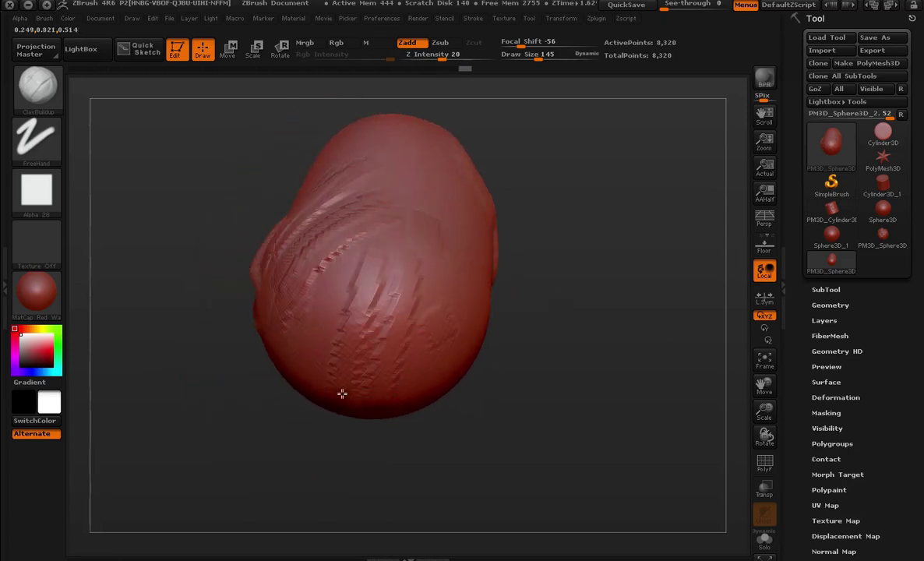
- Build up a small clay bump on the front of the head
drag(557, 319, 554, 353)
mouse_move(571, 352)
mouse_down()
mouse_move(577, 300)
mouse_move(570, 309)
mouse_up()
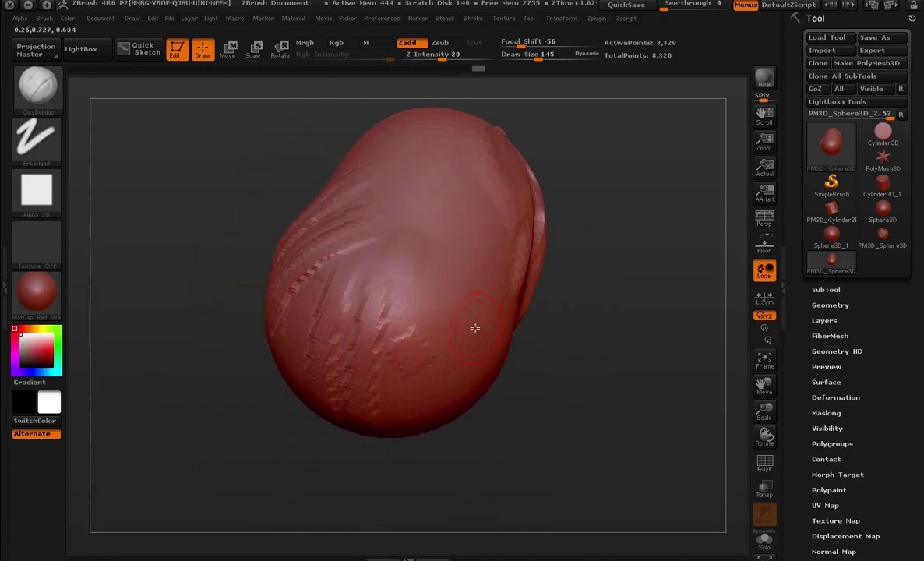
mouse_move(602, 230)
mouse_down()
mouse_move(643, 266)
mouse_move(574, 268)
mouse_move(583, 268)
mouse_move(565, 326)
mouse_move(610, 241)
mouse_move(587, 373)
mouse_up()
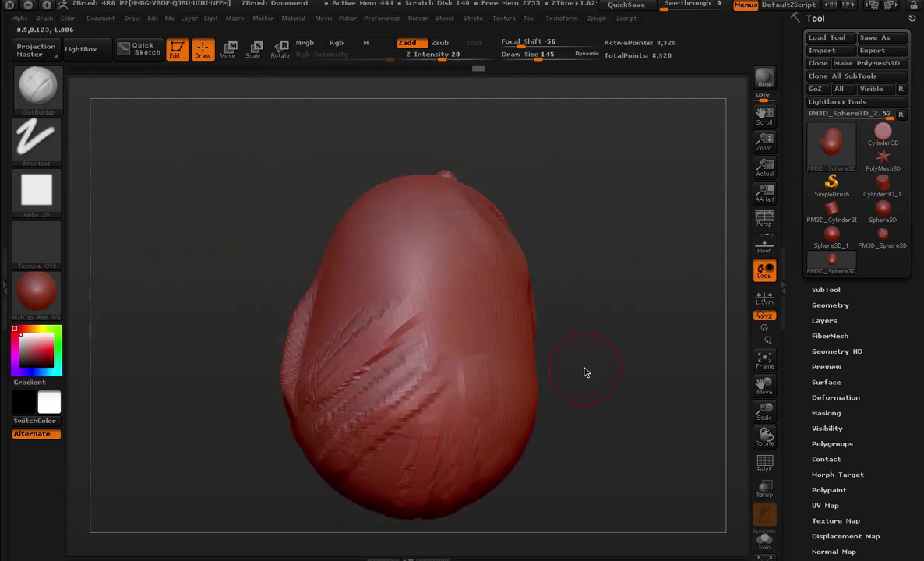
mouse_move(597, 326)
mouse_down()
mouse_move(605, 290)
mouse_move(560, 316)
mouse_up()
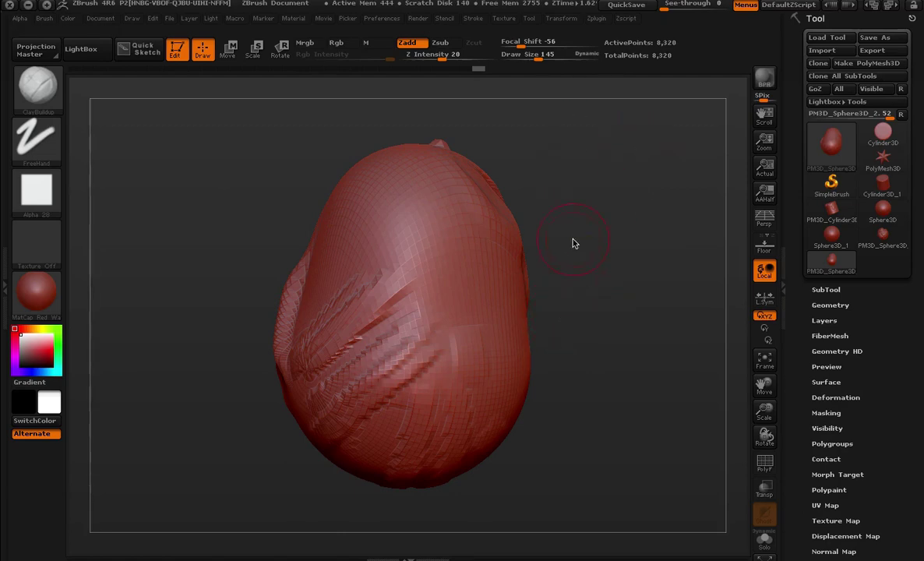
drag(632, 266, 577, 249)
drag(487, 237, 464, 287)
mouse_move(703, 202)
mouse_down()
mouse_move(674, 185)
mouse_move(688, 203)
mouse_up()
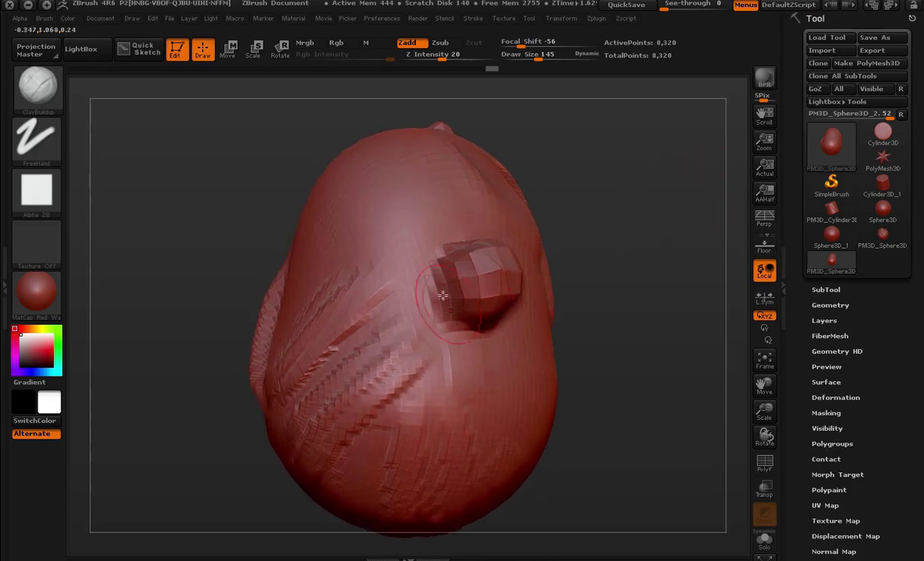
- Smooth down the blocky nub and the dent in the middle of the head
key(shift)
key(shift)
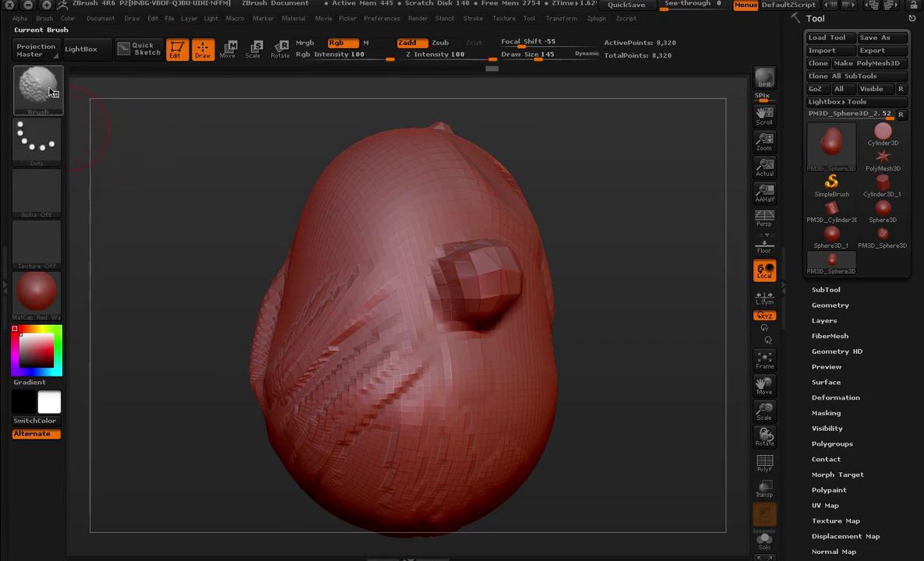
key(shift)
shift+drag(436, 265, 479, 242)
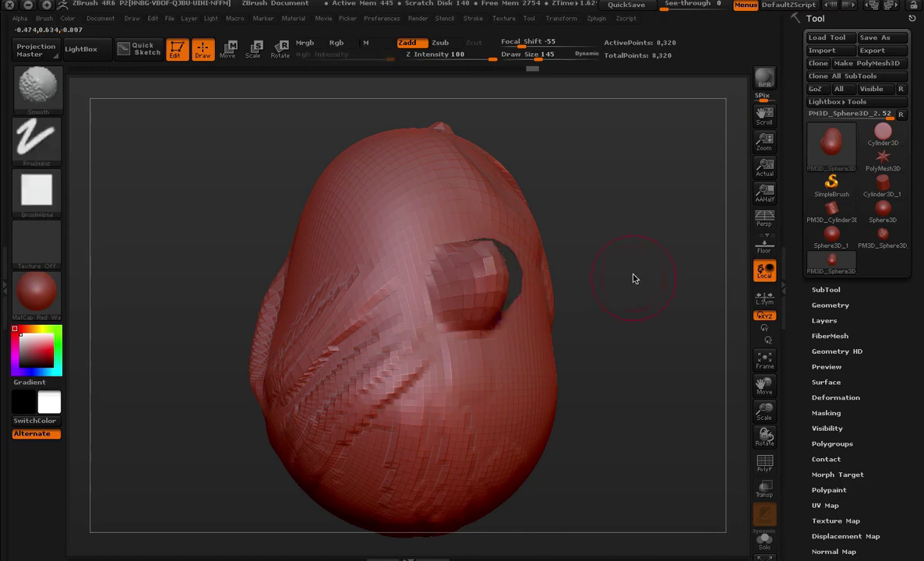
drag(634, 278, 405, 282)
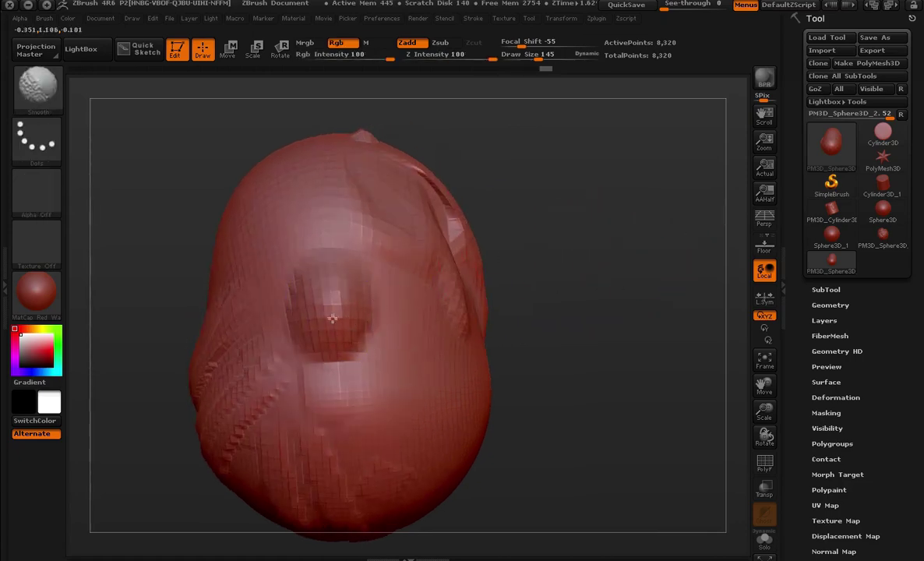
shift+drag(332, 318, 312, 304)
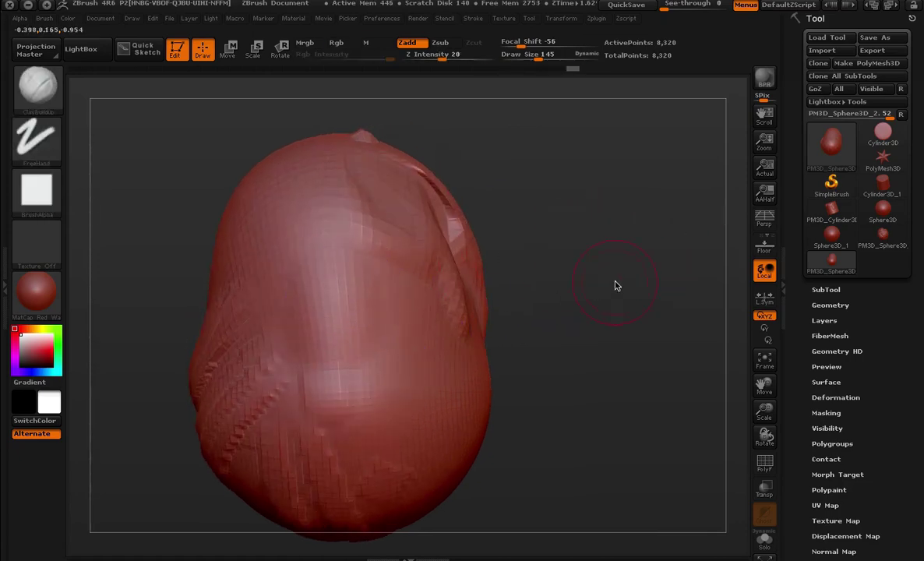
- Build up and smooth a patch on the lower middle, then carve a ridge across it
drag(615, 286, 538, 296)
drag(367, 328, 392, 361)
drag(351, 289, 413, 351)
drag(366, 312, 448, 394)
mouse_move(646, 324)
mouse_down()
mouse_move(637, 206)
mouse_move(358, 251)
mouse_up()
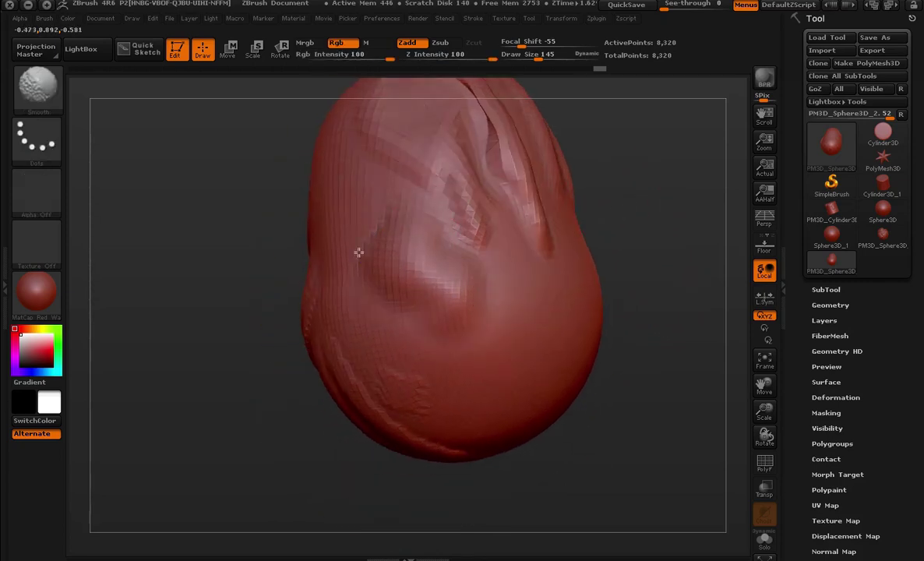
shift+drag(460, 273, 413, 247)
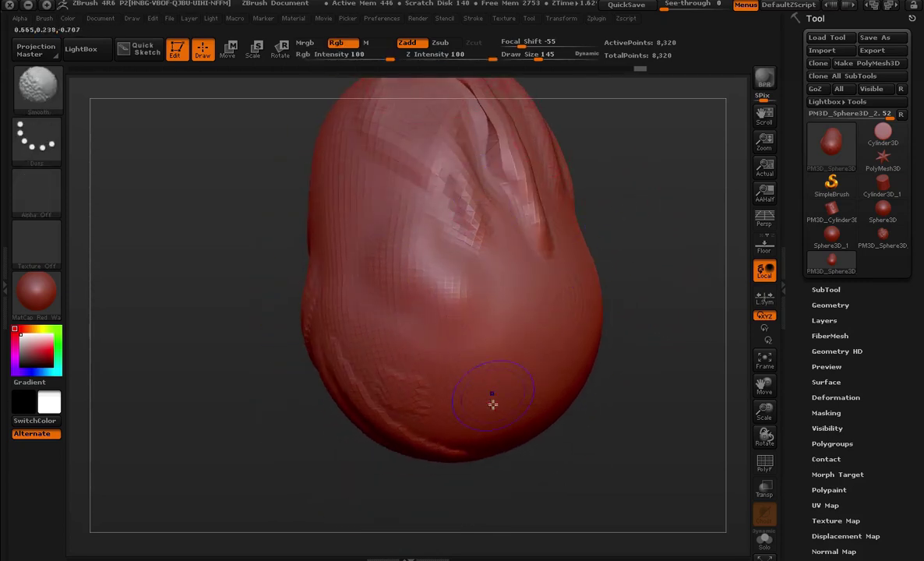
mouse_move(399, 298)
mouse_down()
mouse_move(386, 270)
mouse_move(413, 315)
mouse_move(689, 271)
mouse_move(657, 256)
mouse_move(495, 124)
mouse_up()
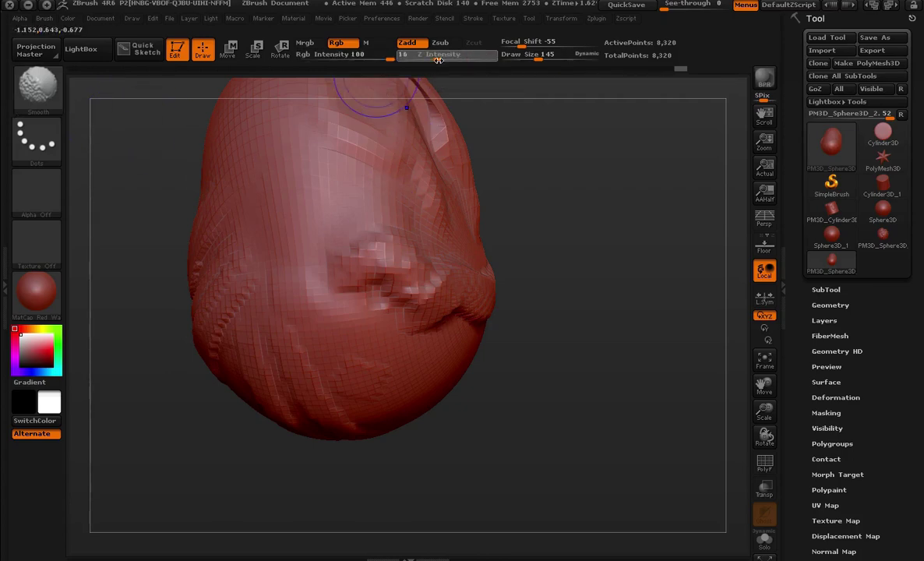
- Raise Z Intensity from 16 to 23 and keep smoothing the head from several angles
drag(439, 65, 445, 62)
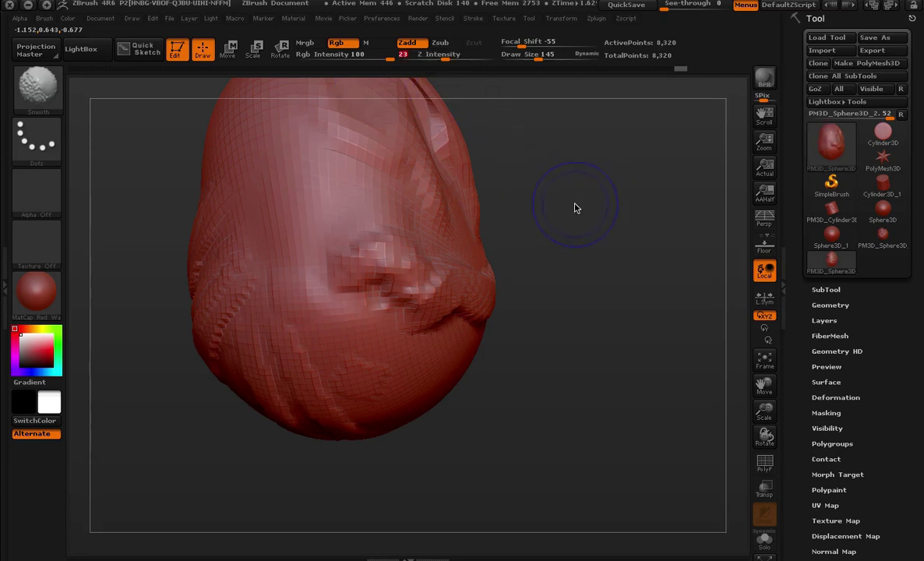
drag(580, 208, 313, 275)
key(shift)
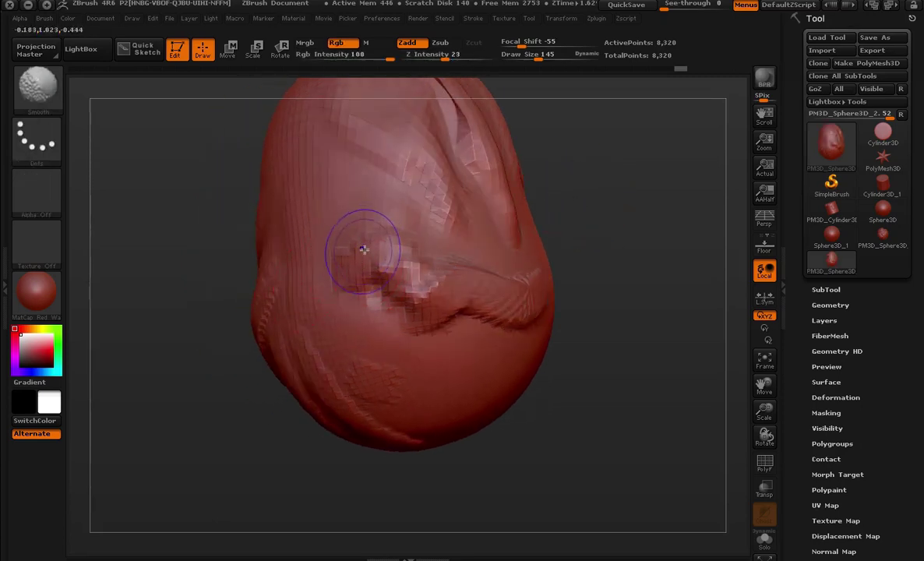
key(shift)
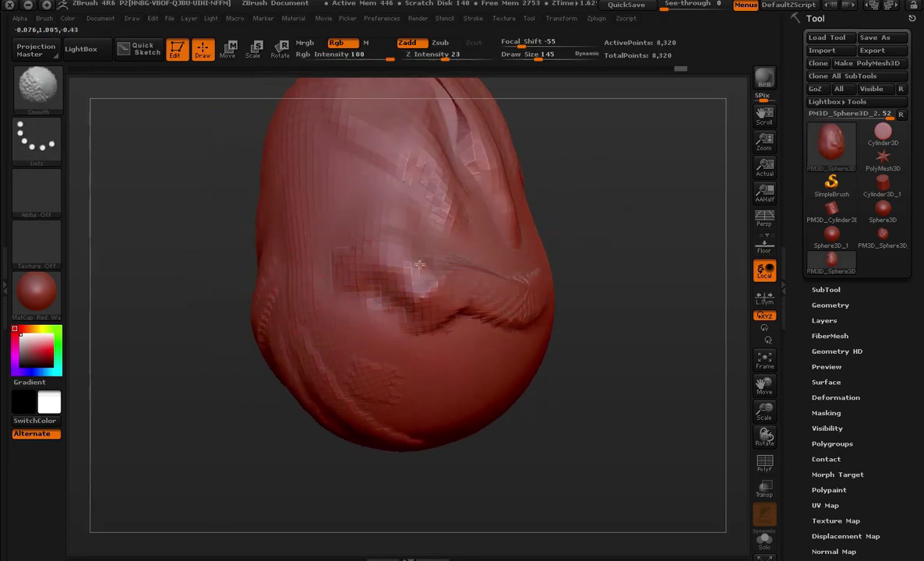
drag(537, 306, 605, 262)
key(shift)
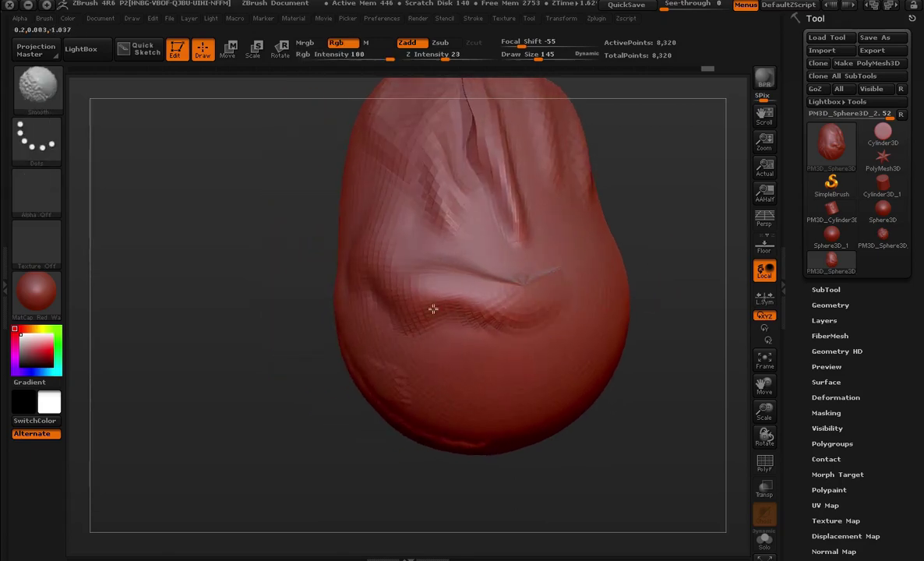
drag(214, 299, 405, 102)
key(shift)
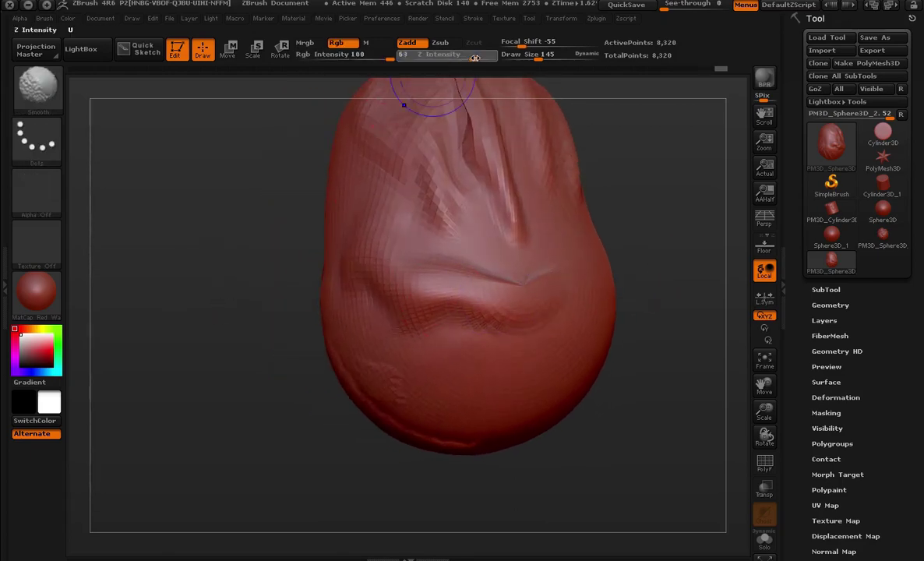
key(shift)
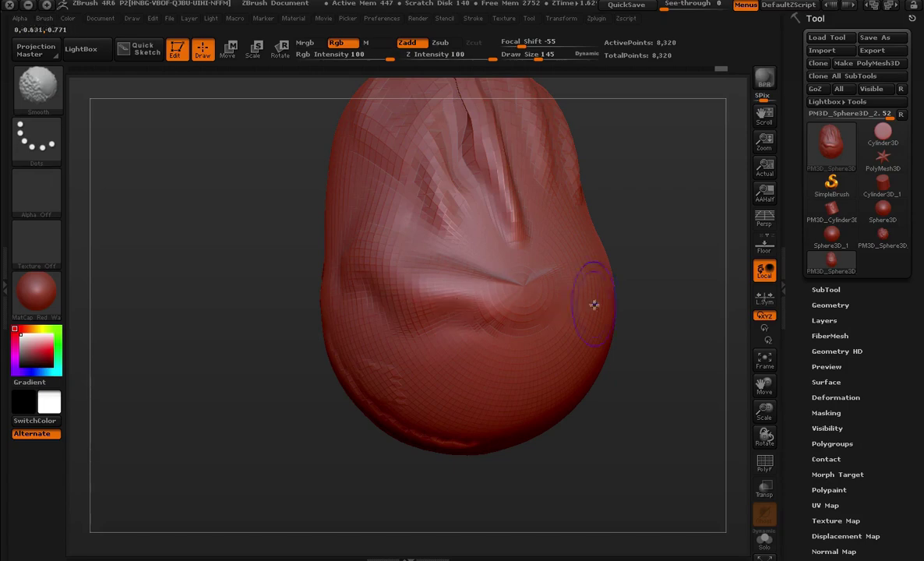
mouse_move(594, 305)
mouse_down()
mouse_move(664, 272)
mouse_move(606, 262)
mouse_up()
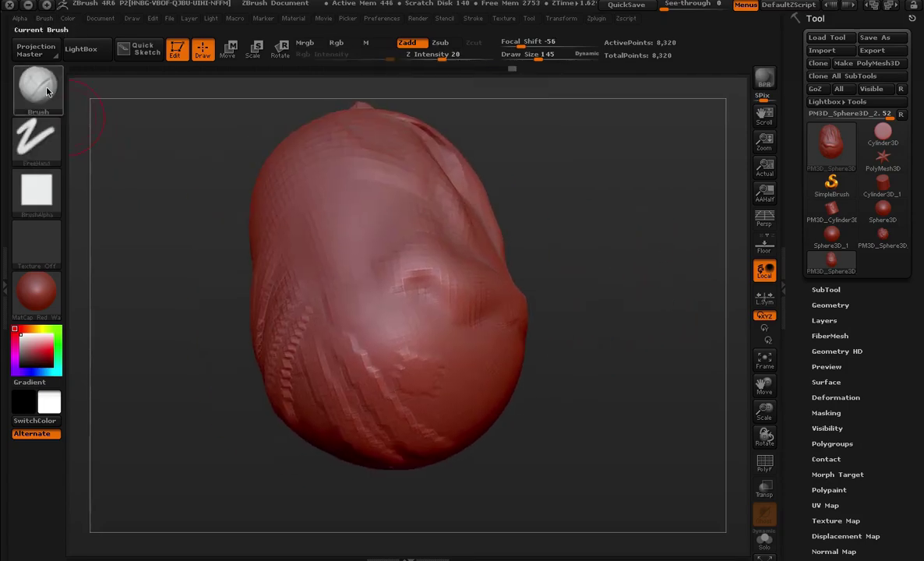
- Select the ClayBuildup sculpting brush after trying the S and Blob filters
click(47, 92)
key(s)
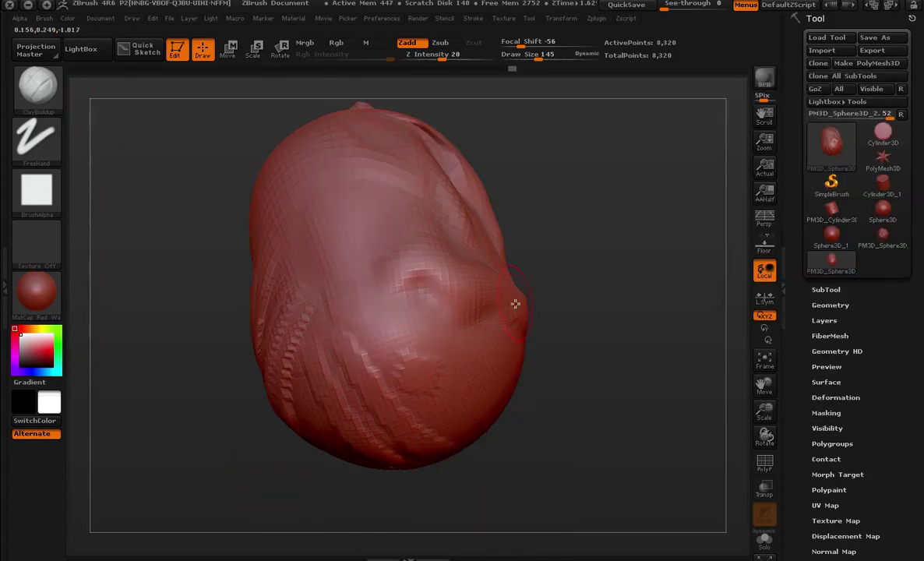
key(b)
key(b)
key(l)
key(b)
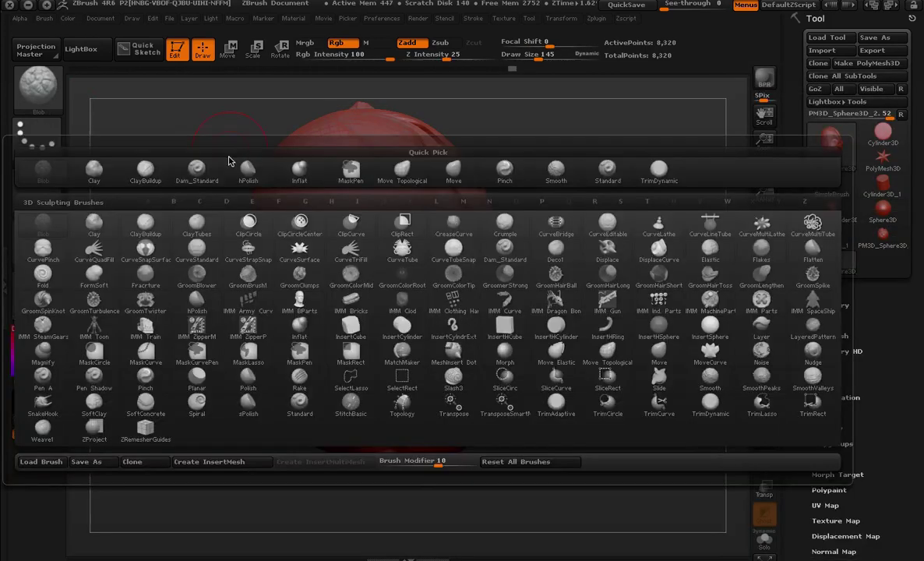
key(Escape)
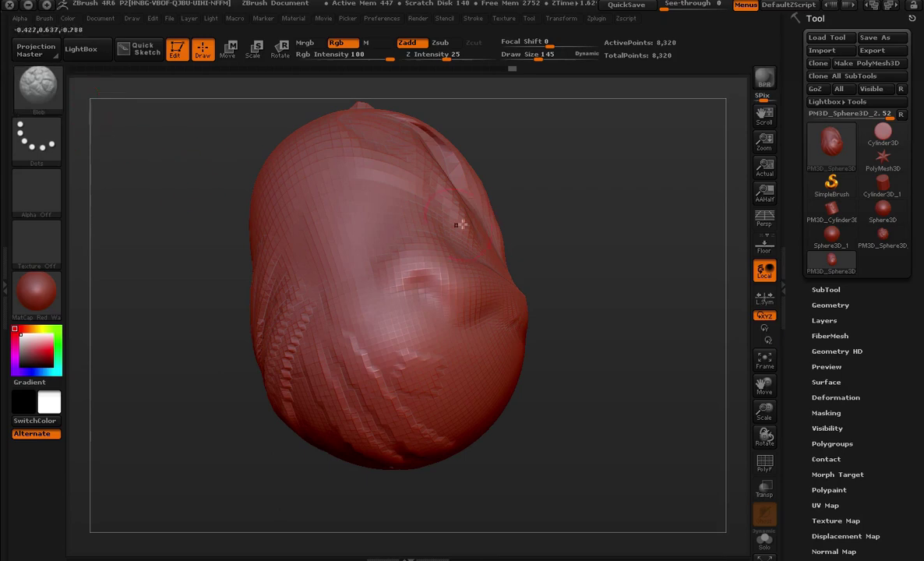
key(b)
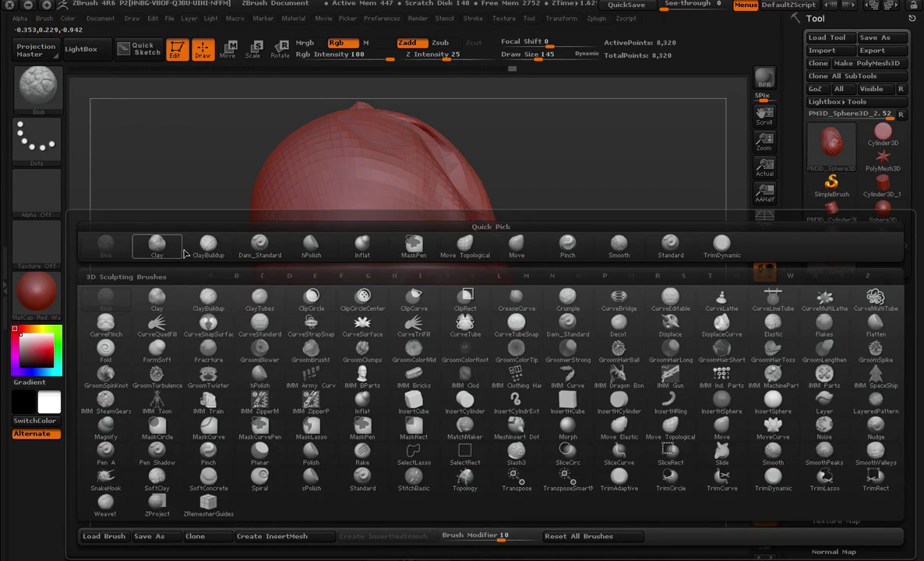
click(205, 246)
- Add clay strokes and small clay marks across the head
mouse_move(390, 180)
mouse_down()
mouse_move(328, 257)
mouse_move(319, 304)
mouse_up()
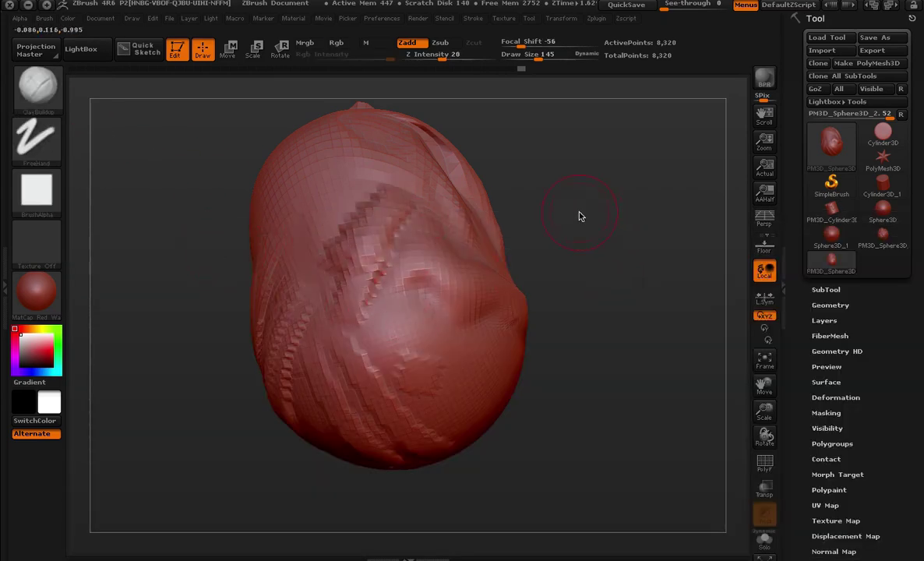
mouse_move(580, 212)
mouse_down()
mouse_move(360, 240)
mouse_move(436, 234)
mouse_move(615, 284)
mouse_move(527, 297)
mouse_move(538, 265)
mouse_up()
mouse_move(592, 194)
mouse_down()
mouse_move(557, 181)
mouse_move(498, 233)
mouse_up()
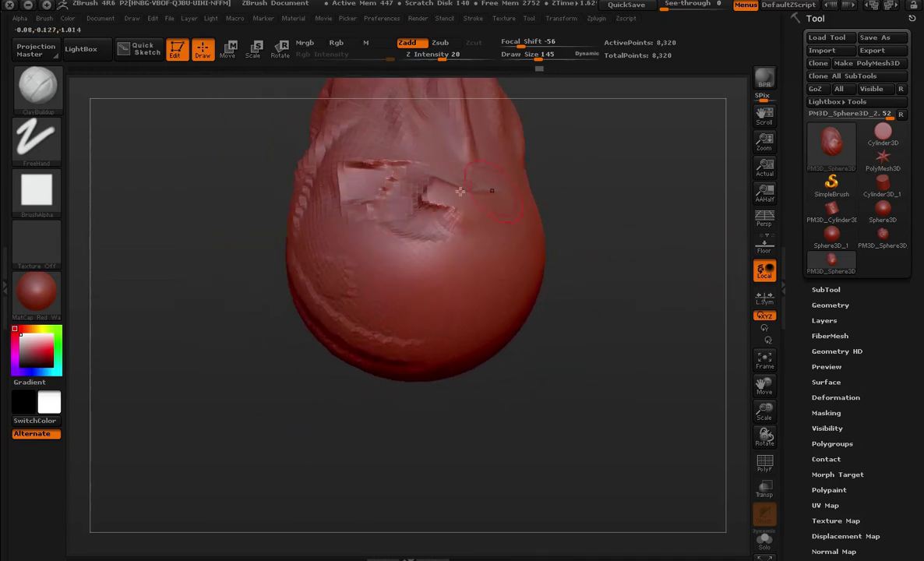
drag(390, 296, 407, 224)
- Smooth and refine the centre of the head, ending on a frontal view
drag(610, 331, 562, 329)
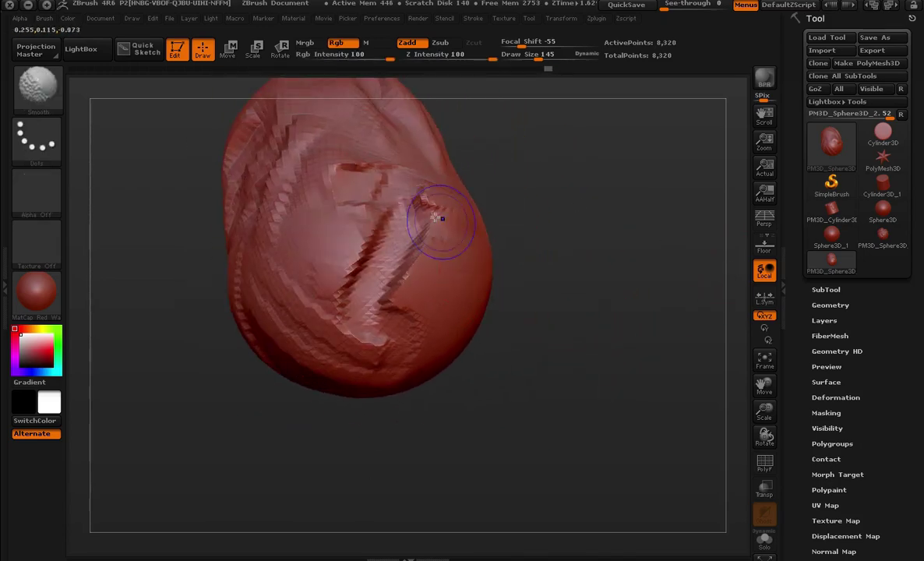
mouse_move(439, 213)
shift+mouse_down()
mouse_move(408, 321)
mouse_move(327, 187)
mouse_move(398, 250)
shift+mouse_up()
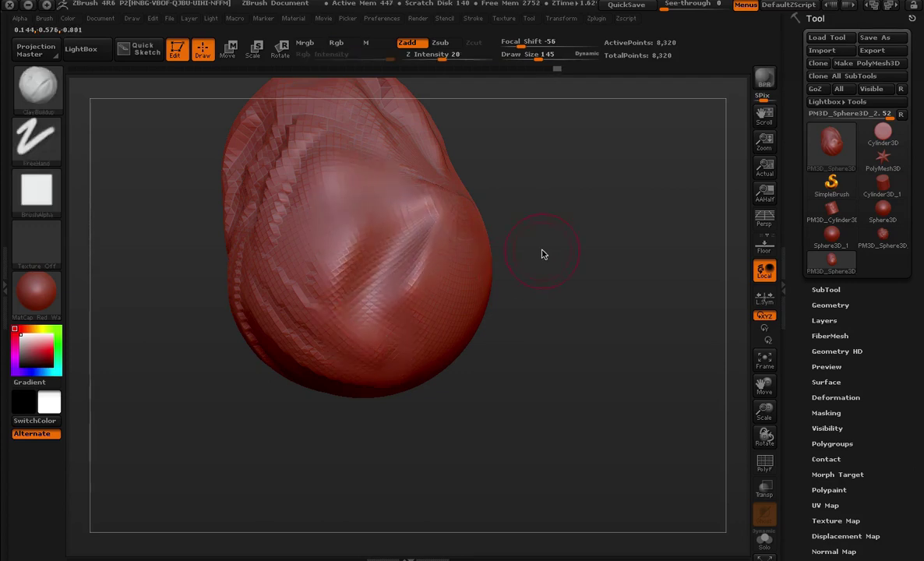
mouse_move(542, 254)
mouse_down()
mouse_move(498, 247)
mouse_move(406, 304)
mouse_move(427, 273)
mouse_up()
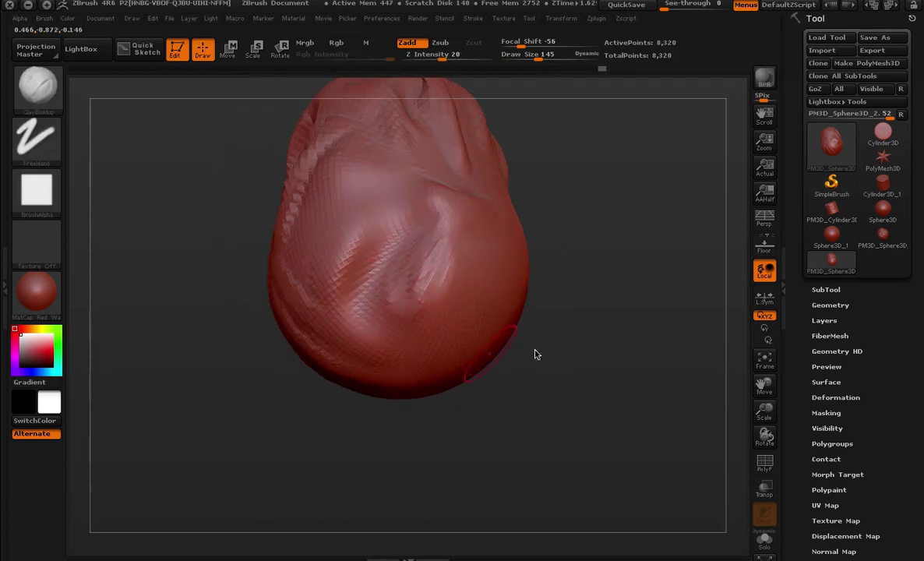
mouse_move(534, 354)
mouse_down()
mouse_move(605, 270)
mouse_move(638, 163)
mouse_move(647, 168)
mouse_up()
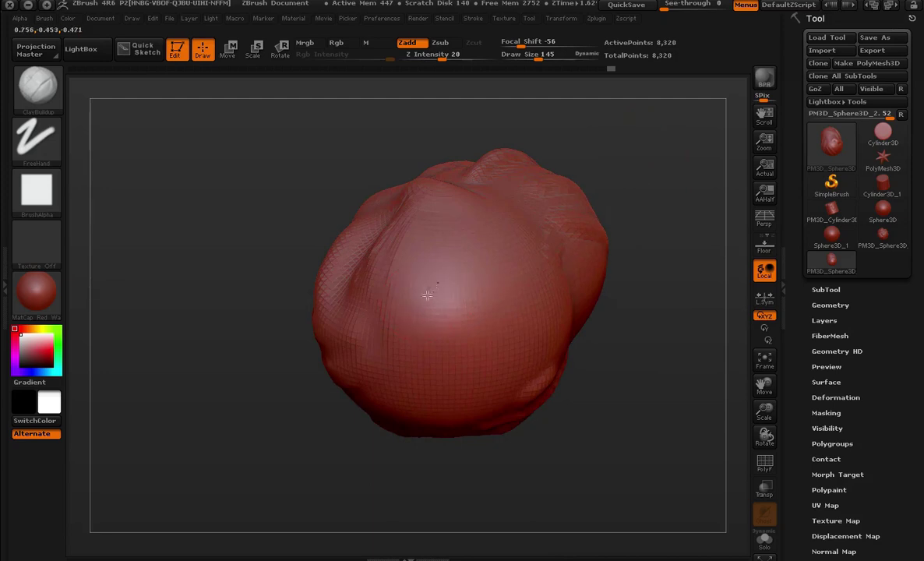
mouse_move(428, 295)
mouse_down()
mouse_move(405, 331)
mouse_move(452, 357)
mouse_up()
mouse_move(577, 343)
mouse_down()
mouse_move(627, 213)
mouse_move(652, 262)
mouse_move(594, 183)
mouse_move(622, 242)
mouse_up()
mouse_move(536, 222)
mouse_down()
mouse_move(592, 255)
mouse_move(520, 177)
mouse_up()
mouse_move(596, 238)
mouse_down()
mouse_move(580, 225)
mouse_move(593, 235)
mouse_up()
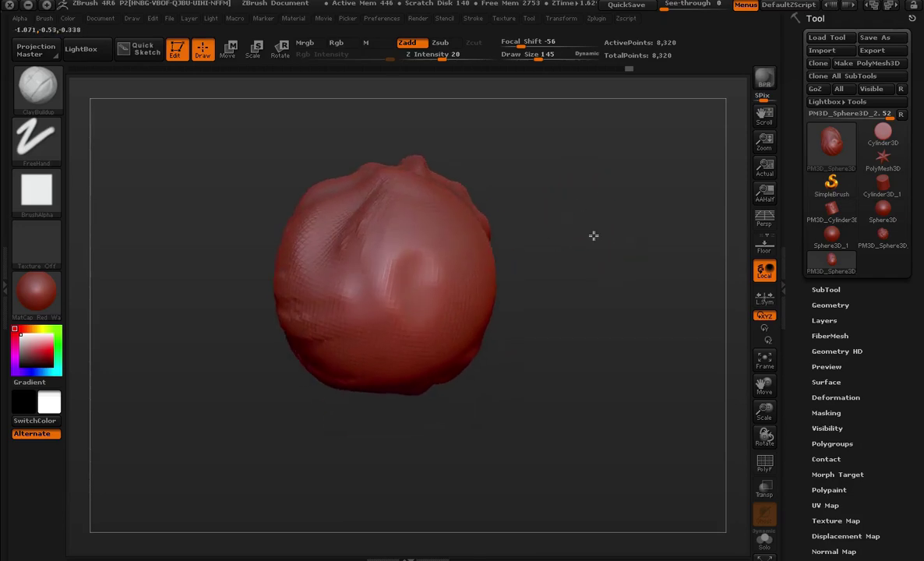
- Select the Move brush and set its Draw Size to 198
click(44, 94)
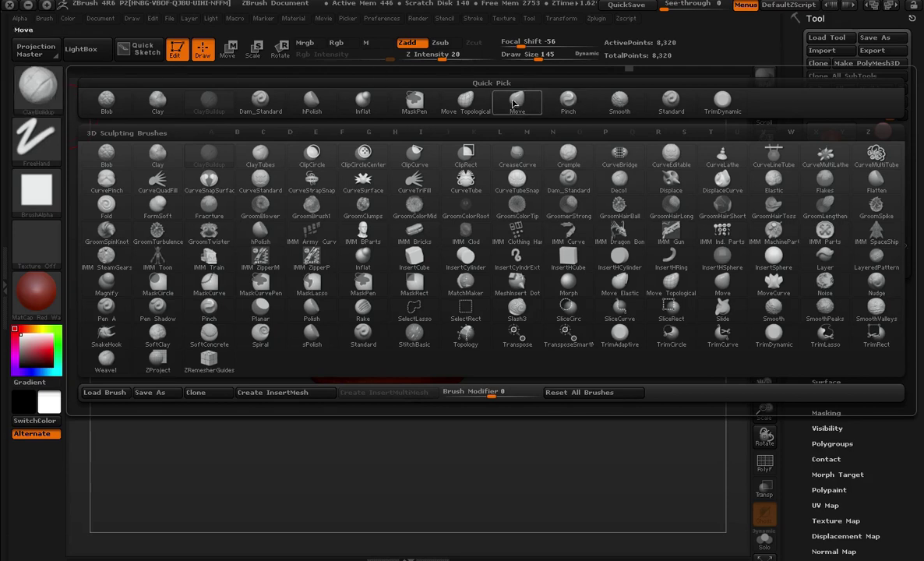
mouse_move(517, 101)
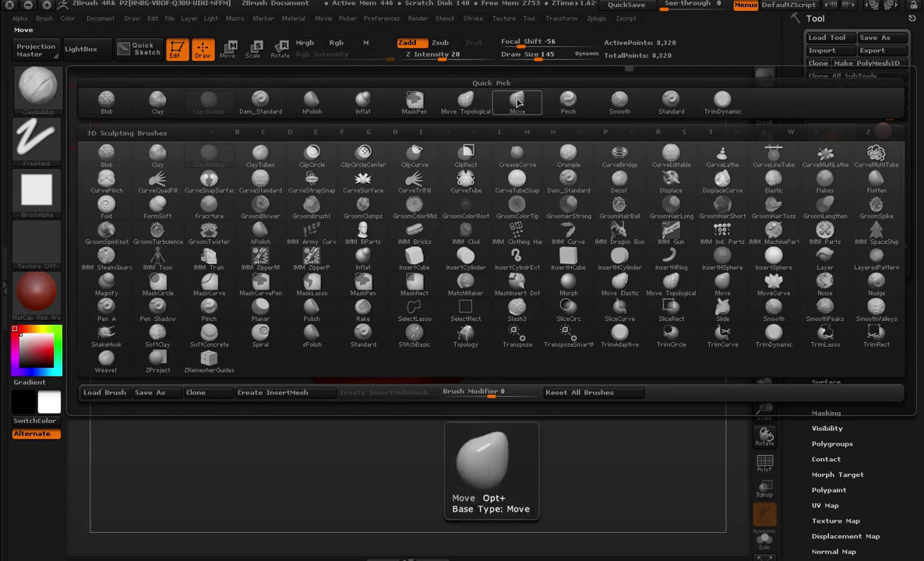
key(m)
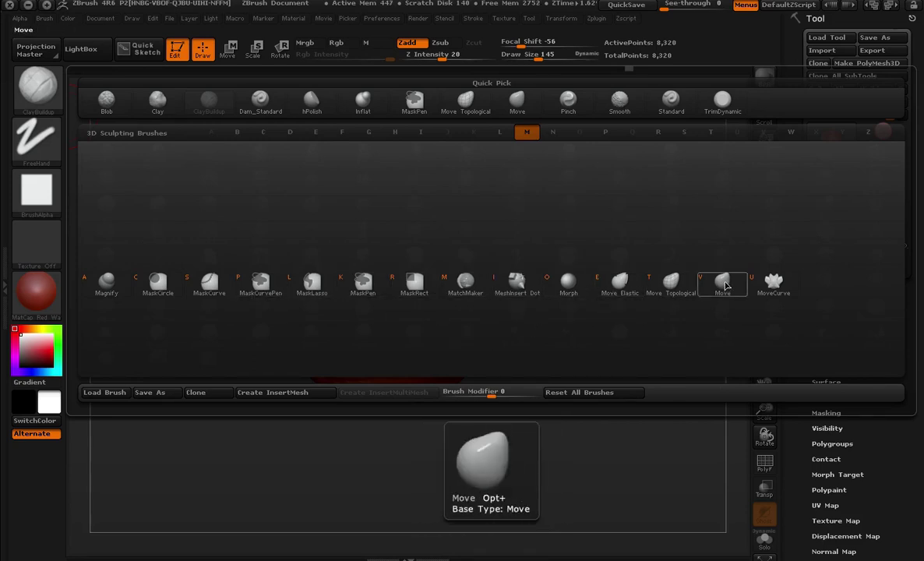
click(723, 282)
key(space)
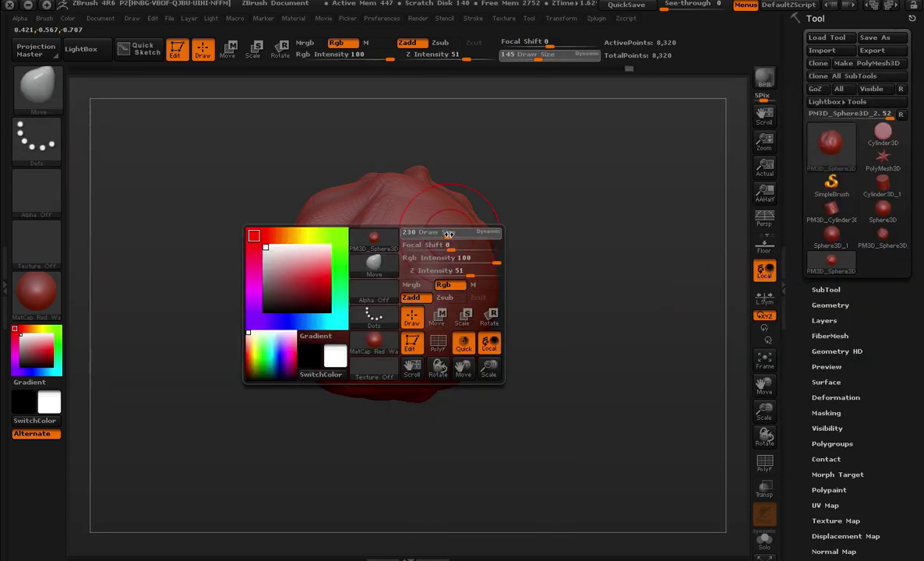
mouse_move(516, 299)
mouse_down()
mouse_move(505, 301)
mouse_move(517, 283)
mouse_move(578, 315)
mouse_move(491, 261)
mouse_move(565, 238)
mouse_up()
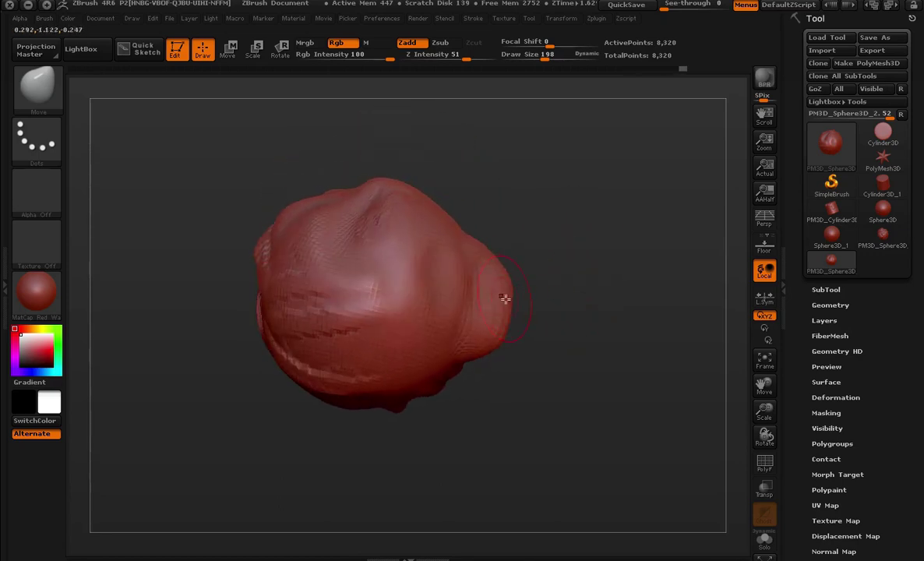
- Orbit the lumpy head to inspect it from several sides
drag(600, 265, 476, 272)
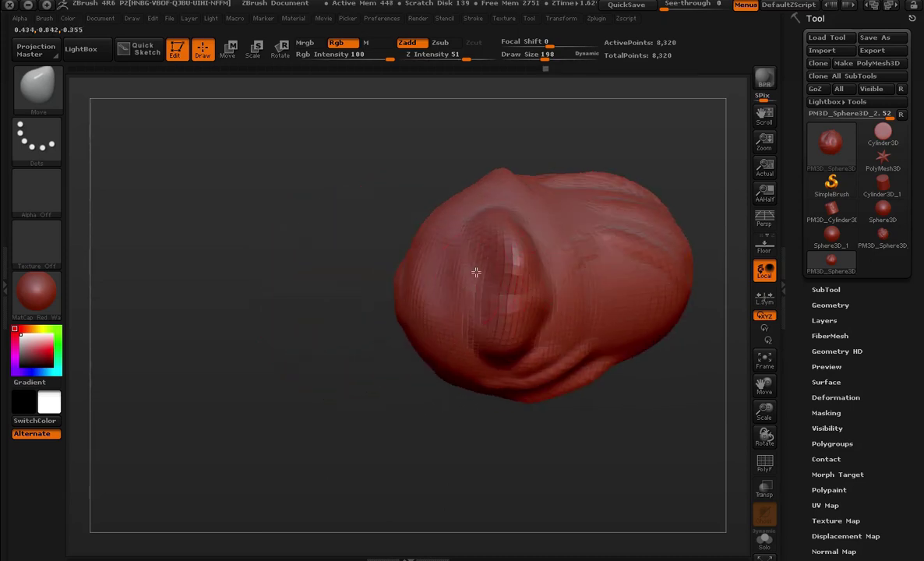
drag(427, 334, 436, 408)
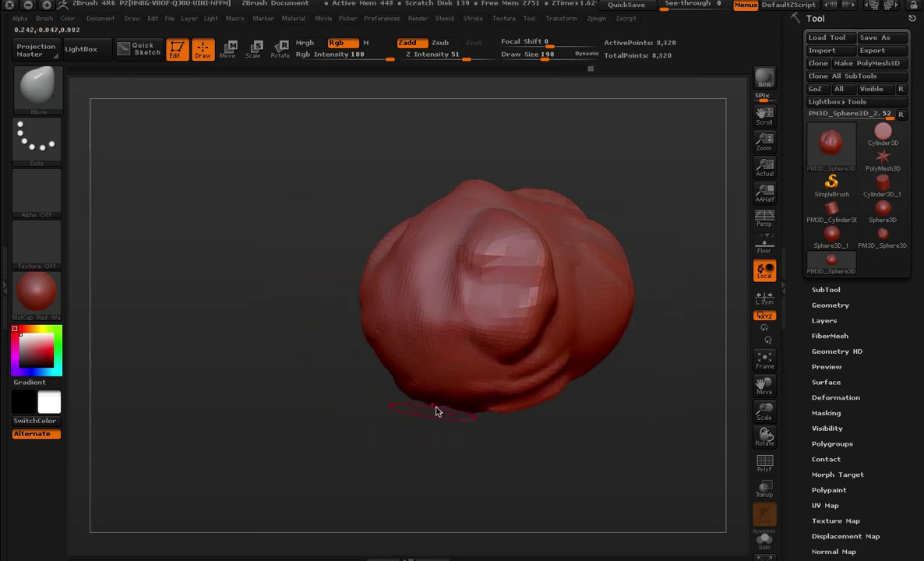
mouse_move(335, 343)
mouse_down()
mouse_move(433, 289)
mouse_move(319, 341)
mouse_move(446, 285)
mouse_up()
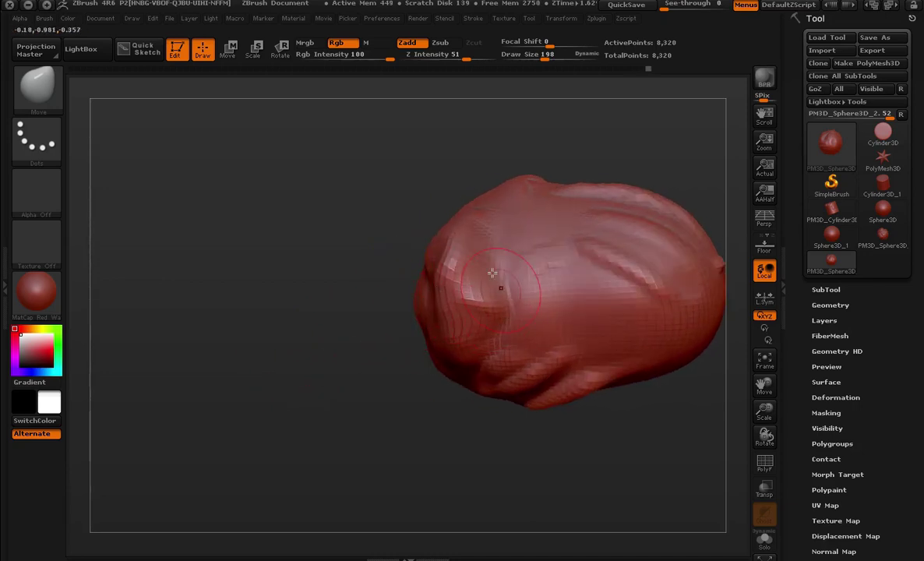
drag(380, 351, 609, 261)
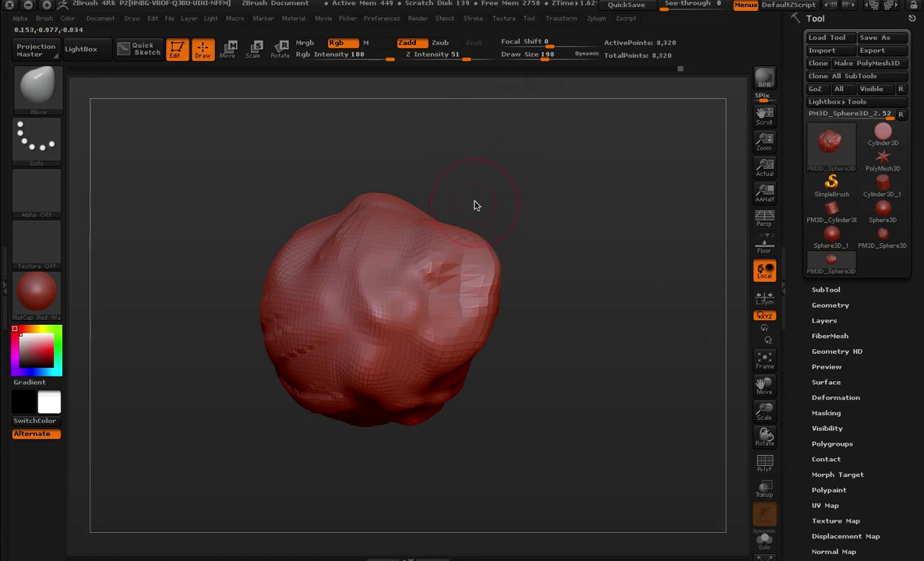
- Raise the Move brush's Draw Size through 342 to 458 in the spacebar palette
key(space)
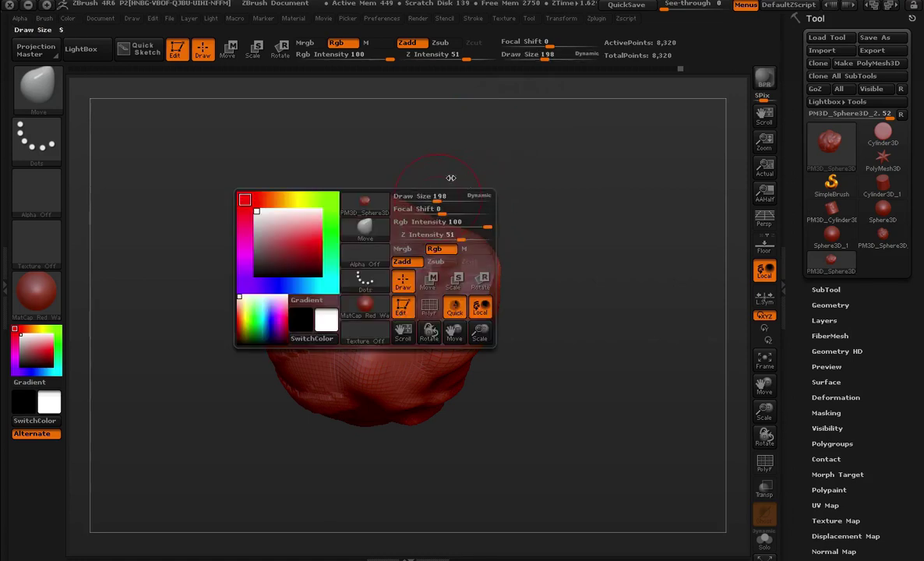
key(space)
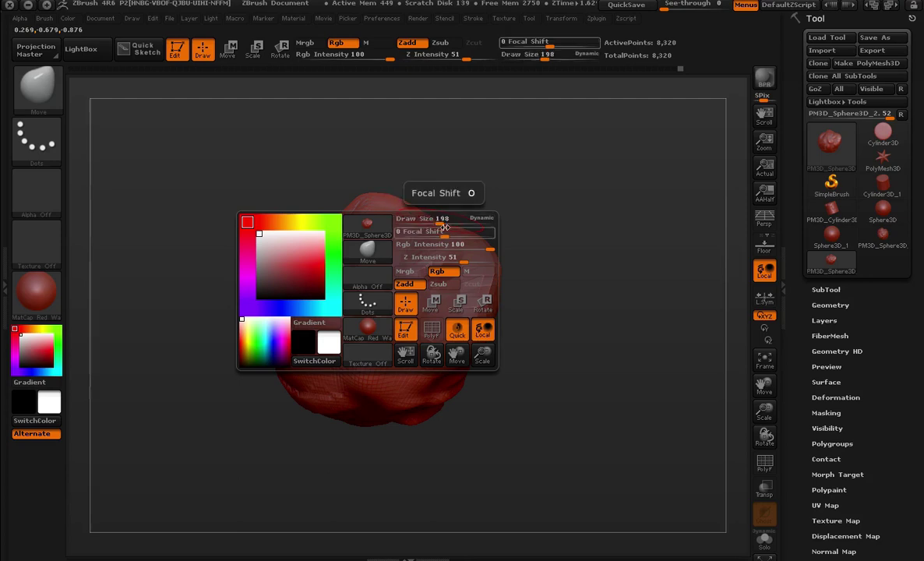
drag(445, 224, 448, 224)
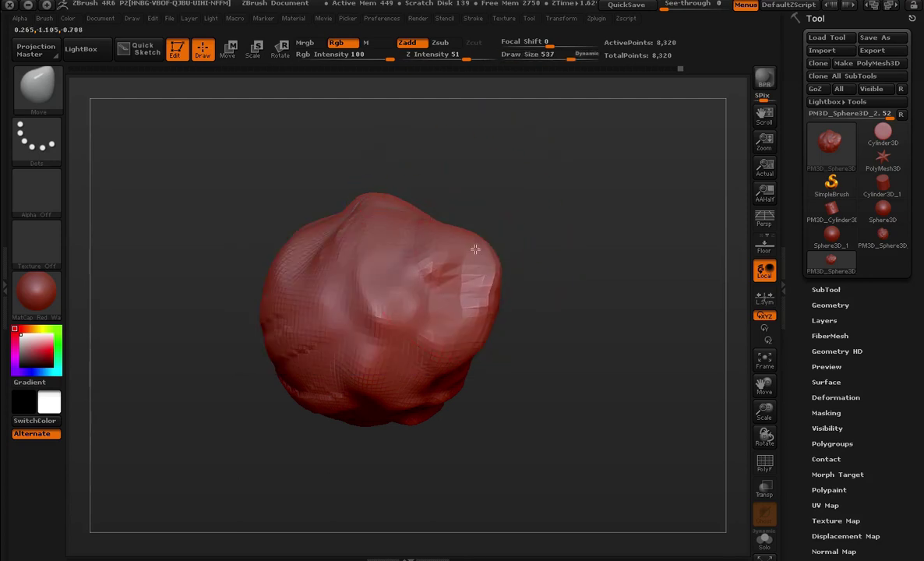
key(space)
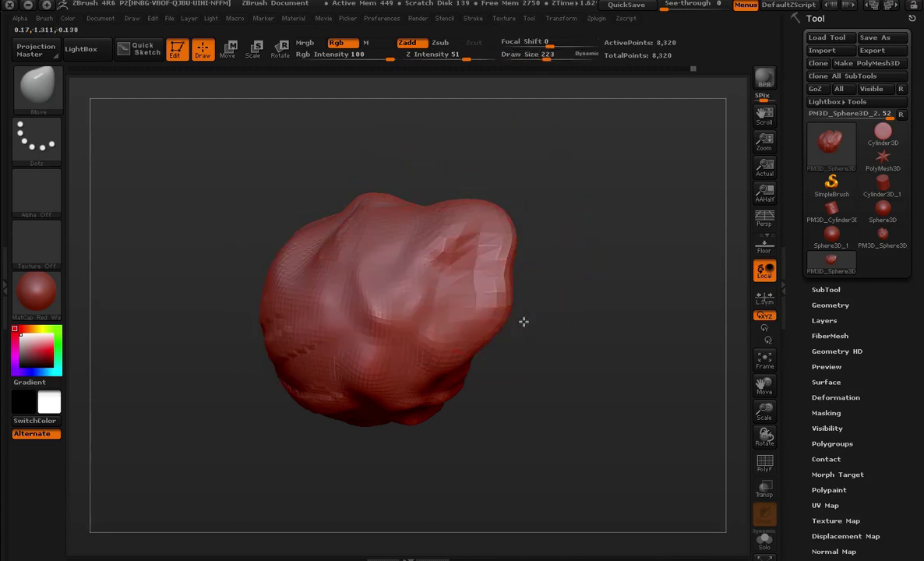
key(space)
drag(476, 255, 489, 256)
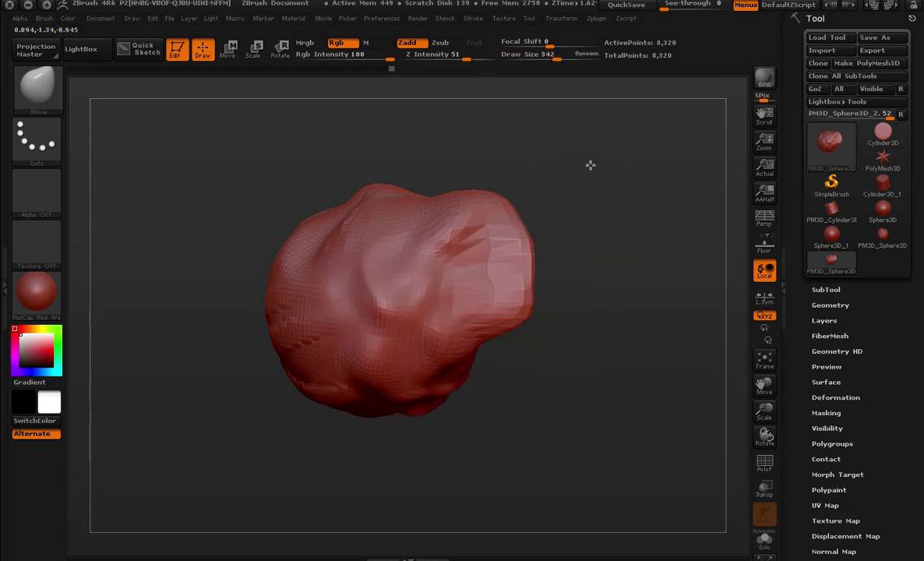
mouse_move(590, 165)
mouse_down()
mouse_move(347, 278)
mouse_move(262, 289)
mouse_move(371, 274)
mouse_up()
key(space)
mouse_move(412, 351)
mouse_down()
mouse_move(576, 325)
mouse_move(553, 204)
mouse_move(546, 243)
mouse_move(523, 267)
mouse_move(518, 237)
mouse_up()
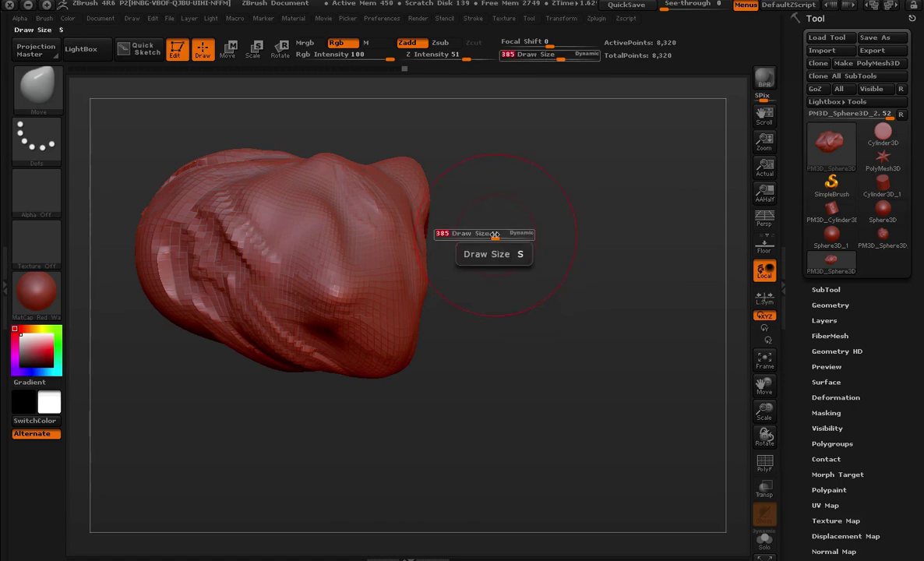
drag(495, 236, 502, 236)
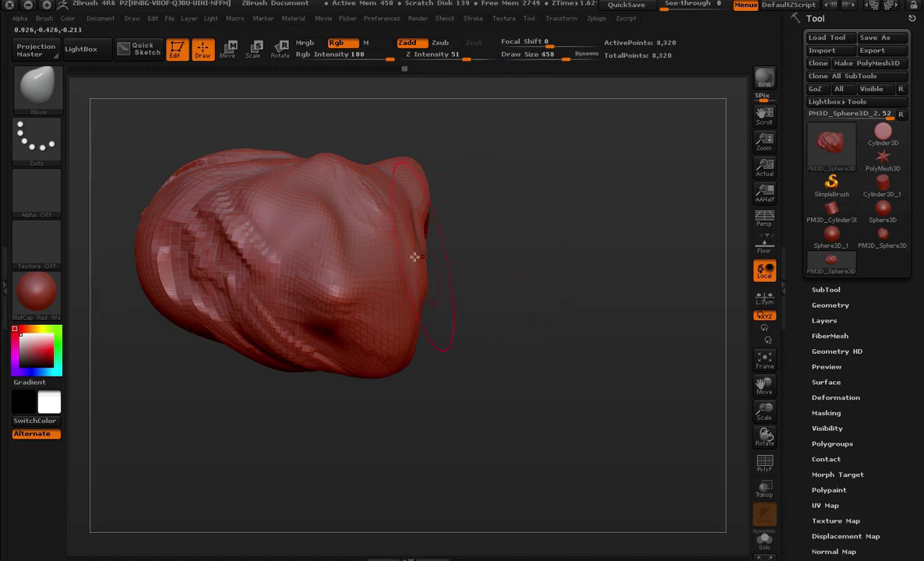
mouse_move(412, 257)
mouse_down()
mouse_move(443, 249)
mouse_move(419, 242)
mouse_up()
- At Z Intensity 100, pull a large pointed lobe out to the right, then set Z Intensity to 45
key(space)
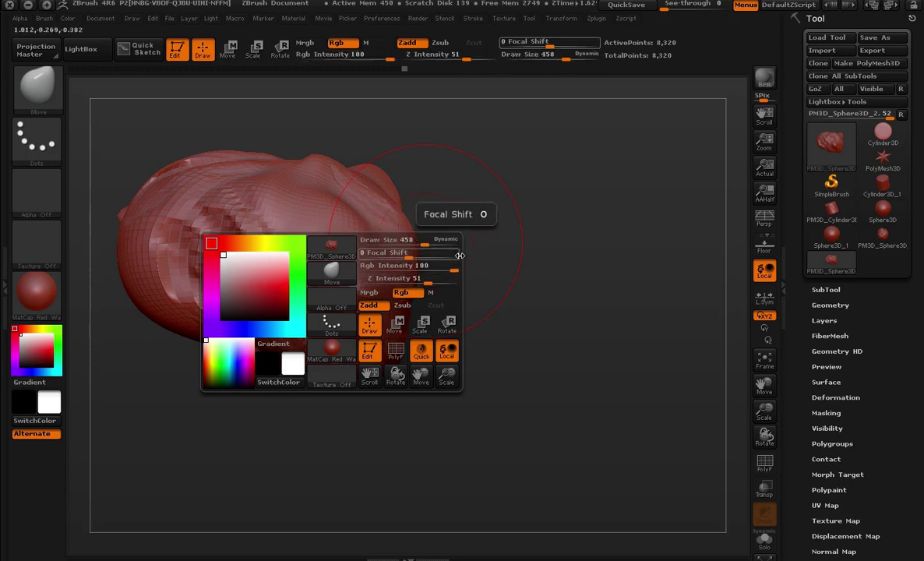
mouse_move(427, 279)
mouse_down()
mouse_move(457, 281)
mouse_move(507, 254)
mouse_up()
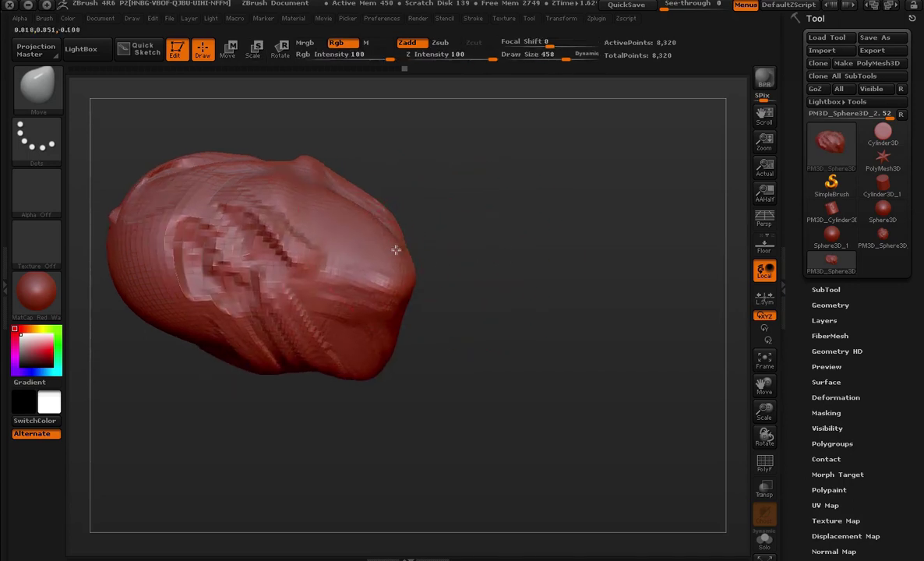
mouse_move(421, 233)
mouse_down()
mouse_move(576, 221)
mouse_move(479, 232)
mouse_move(688, 179)
mouse_move(532, 208)
mouse_up()
key(space)
mouse_move(520, 286)
mouse_down()
mouse_move(437, 285)
mouse_move(464, 268)
mouse_up()
key(space)
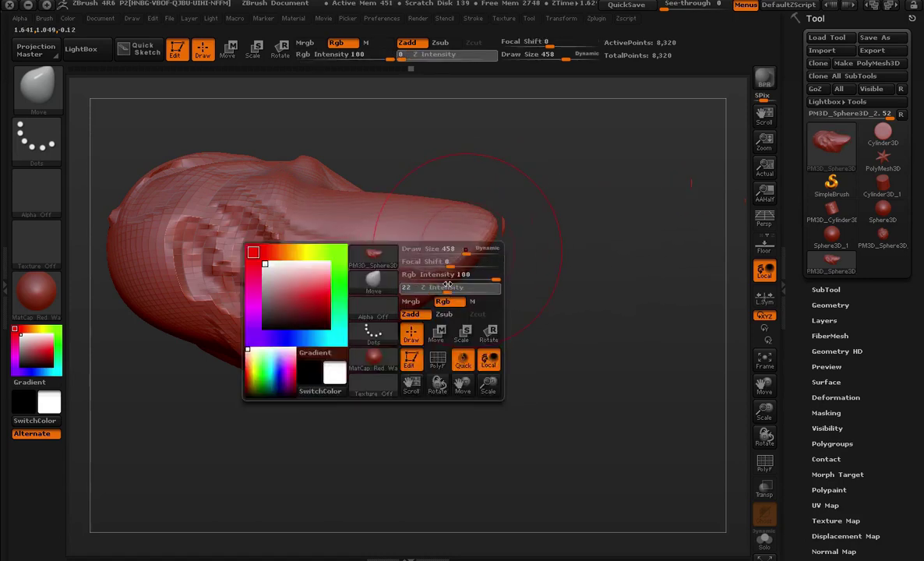
key(space)
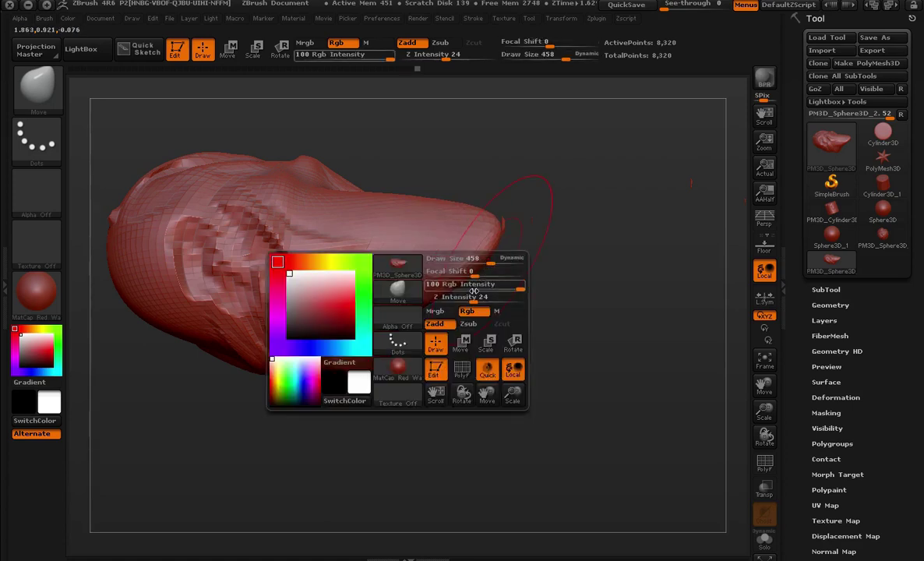
mouse_move(475, 299)
mouse_down()
mouse_move(546, 266)
mouse_move(616, 259)
mouse_move(697, 278)
mouse_move(584, 433)
mouse_move(583, 318)
mouse_move(423, 319)
mouse_move(533, 380)
mouse_move(526, 369)
mouse_move(605, 369)
mouse_move(611, 281)
mouse_move(627, 271)
mouse_move(601, 282)
mouse_move(543, 271)
mouse_up()
- Select the ClayBuildup brush from the brush library
click(53, 79)
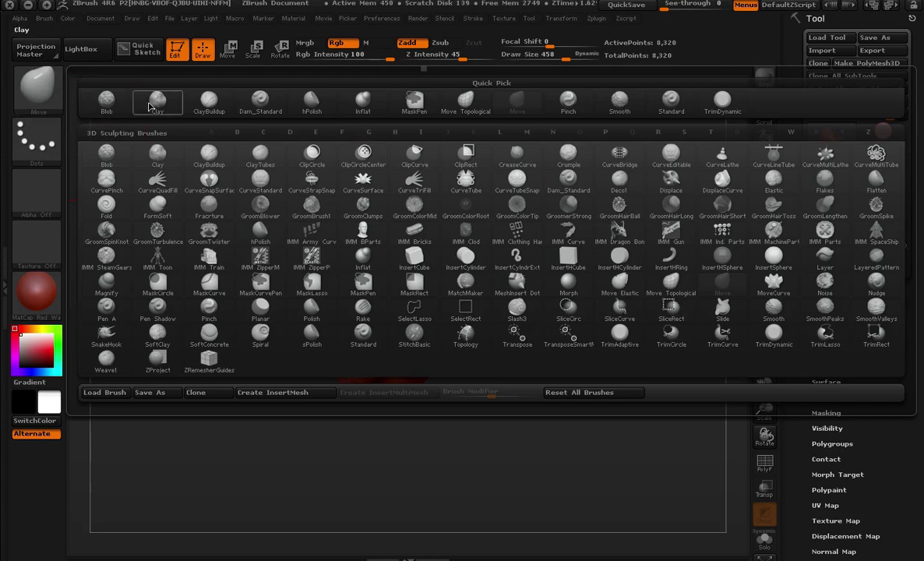
click(215, 117)
mouse_move(238, 271)
mouse_down()
mouse_move(371, 254)
mouse_move(510, 169)
mouse_move(367, 283)
mouse_up()
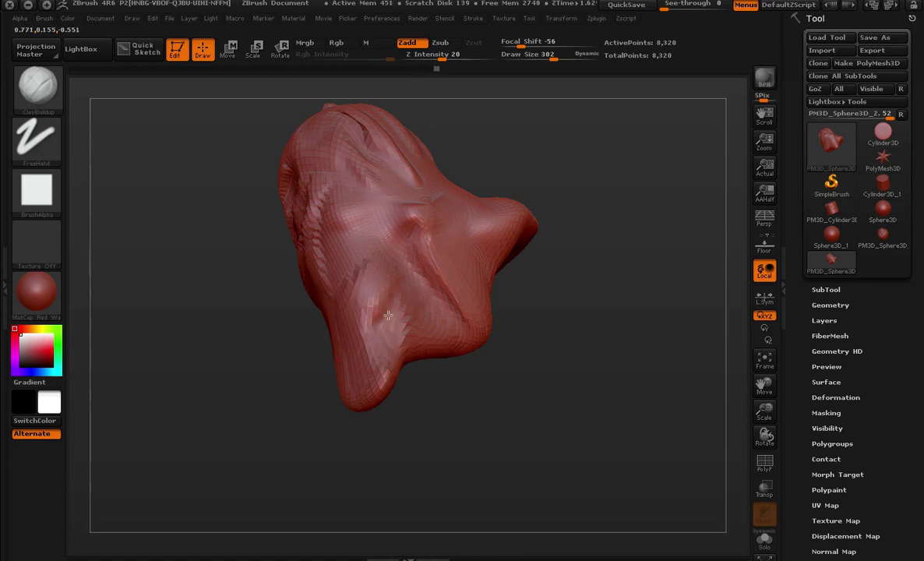
- Replace the sculpted head with a fresh Sphere3D tool, centred and enlarged in view
mouse_move(580, 335)
mouse_down()
mouse_move(440, 245)
mouse_move(511, 313)
mouse_up()
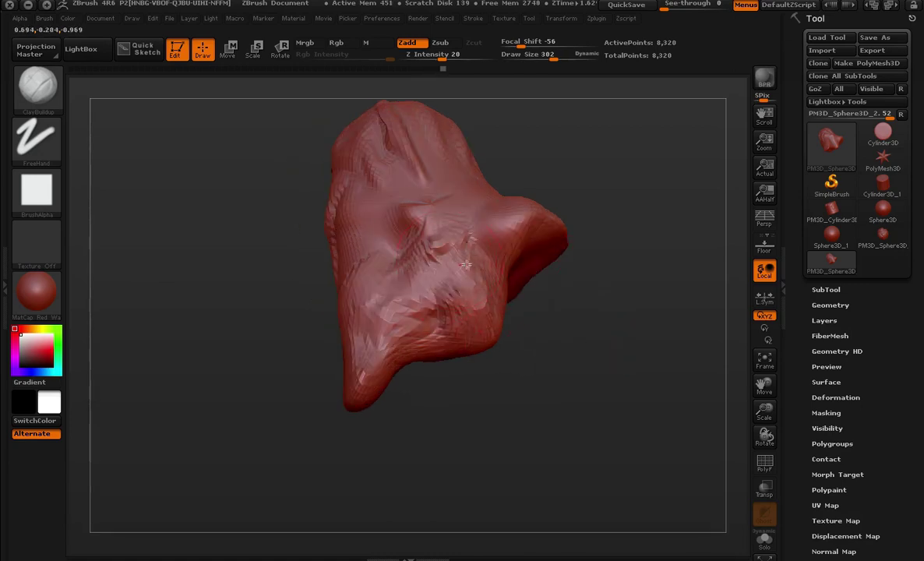
mouse_move(608, 289)
mouse_down()
mouse_move(623, 233)
mouse_move(622, 241)
mouse_move(587, 189)
mouse_move(652, 313)
mouse_move(586, 264)
mouse_move(440, 314)
mouse_move(378, 265)
mouse_up()
click(835, 239)
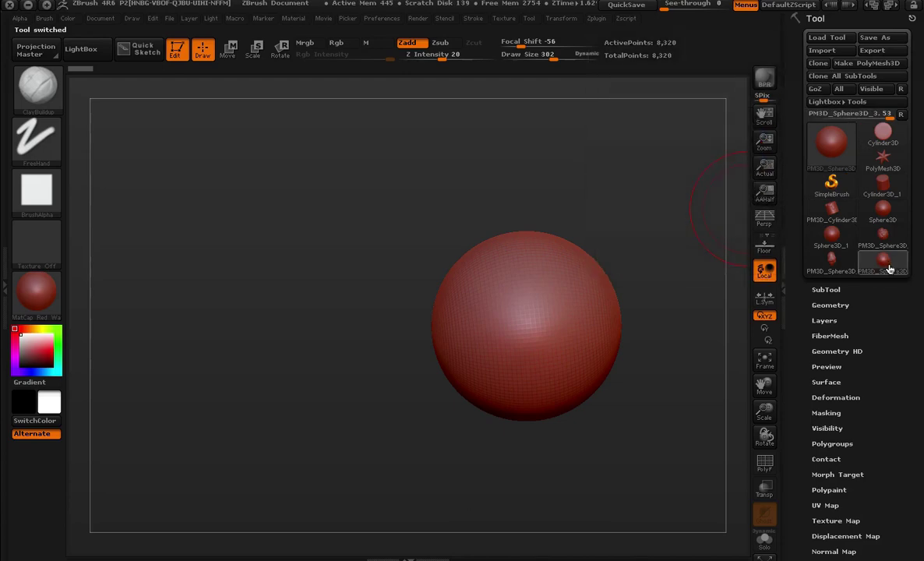
mouse_move(729, 206)
alt+mouse_down()
mouse_move(606, 179)
mouse_move(660, 217)
alt+mouse_up()
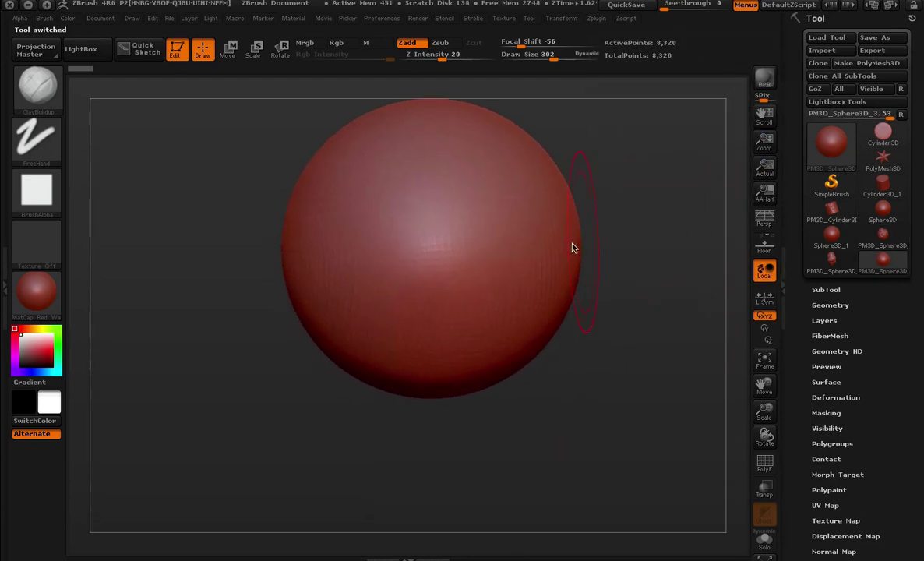
- Shrink the brush to size 162 and sculpt diagonal grooves across the sphere
key(space)
drag(458, 232, 454, 231)
key(space)
drag(393, 190, 420, 246)
drag(460, 202, 351, 305)
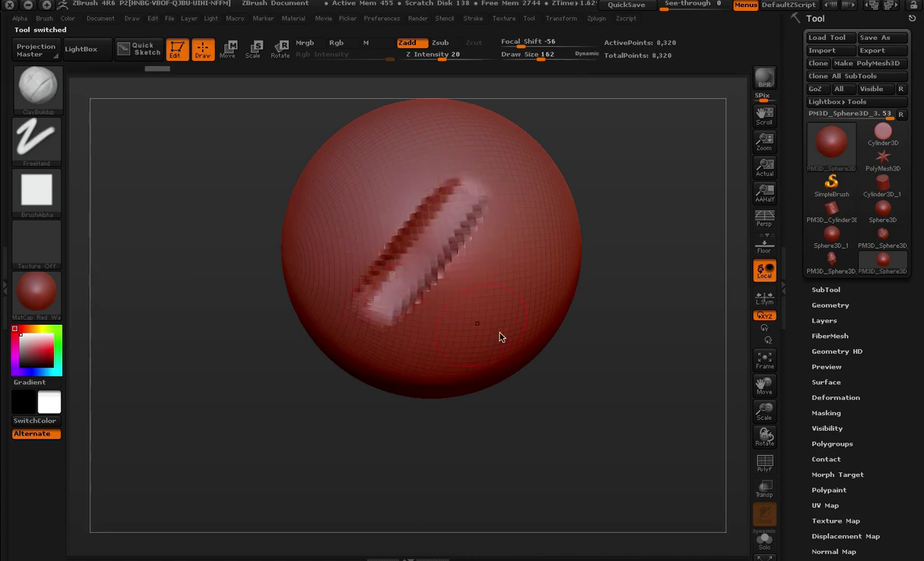
mouse_move(463, 308)
mouse_down()
mouse_move(584, 363)
mouse_move(400, 338)
mouse_move(479, 204)
mouse_move(405, 341)
mouse_move(285, 351)
mouse_up()
drag(393, 217, 312, 296)
mouse_move(551, 212)
mouse_down()
mouse_move(615, 237)
mouse_move(618, 314)
mouse_move(590, 262)
mouse_move(548, 258)
mouse_move(532, 280)
mouse_up()
- Enlarge the brush to 467 and smooth the streaks into a bulge, then undo the smoothing
key(space)
drag(449, 242, 456, 241)
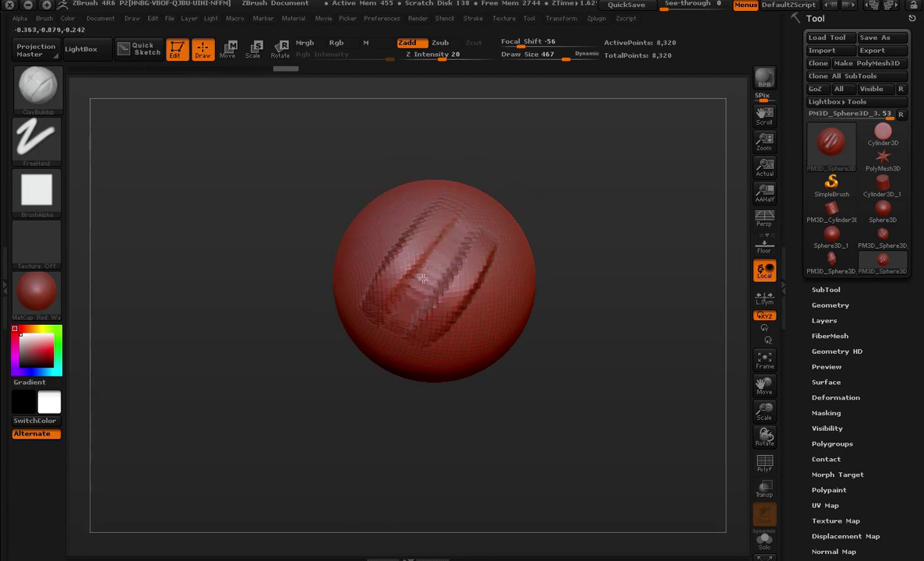
key(ctrl)
drag(427, 265, 462, 223)
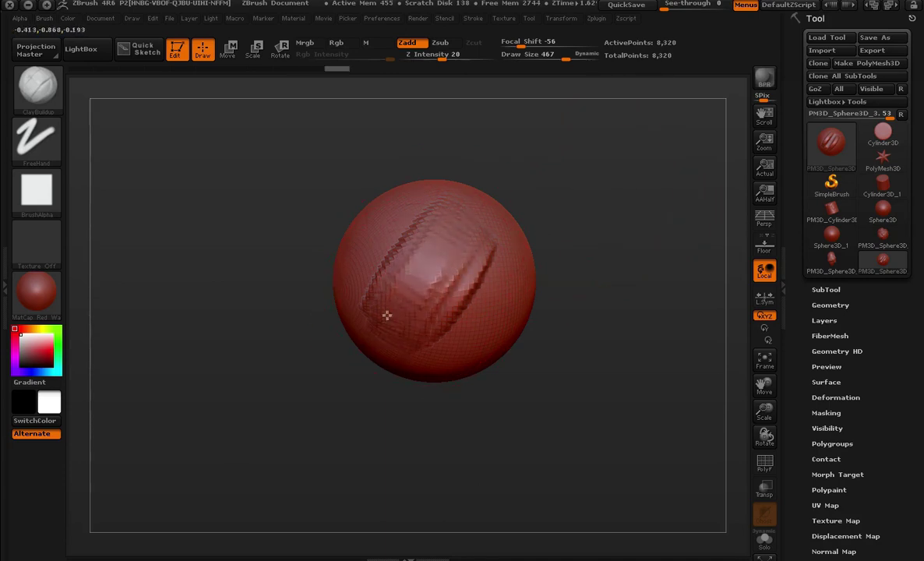
mouse_move(409, 393)
mouse_down()
mouse_move(421, 293)
mouse_move(440, 254)
mouse_up()
key(ctrl)
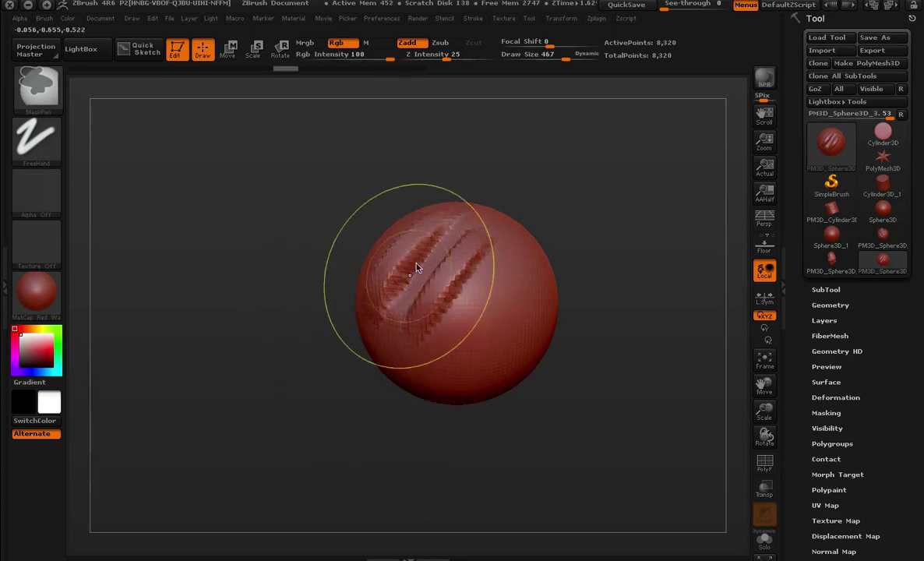
mouse_move(293, 371)
alt+mouse_down()
mouse_move(303, 383)
mouse_move(395, 257)
mouse_move(405, 265)
alt+mouse_up()
key(ctrl)
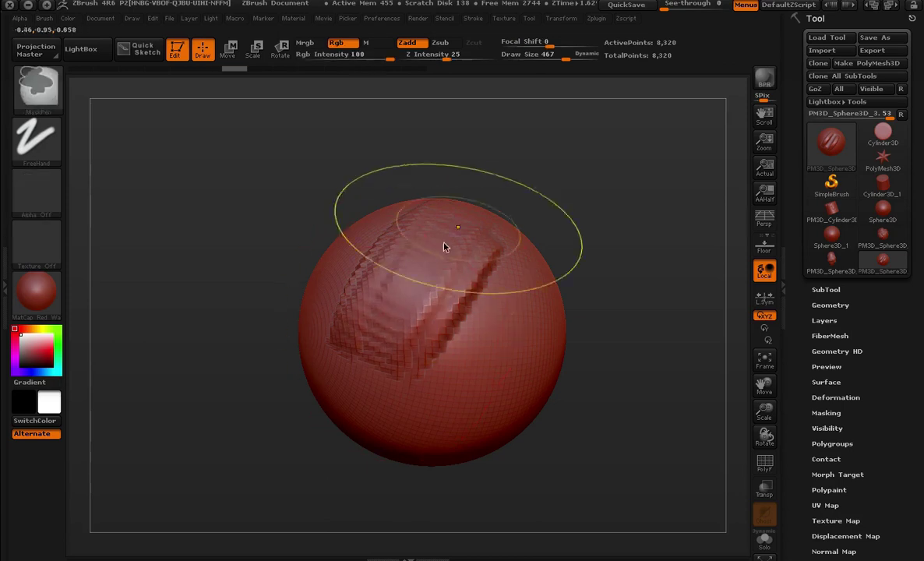
key(ctrl+z)
key(ctrl+z)
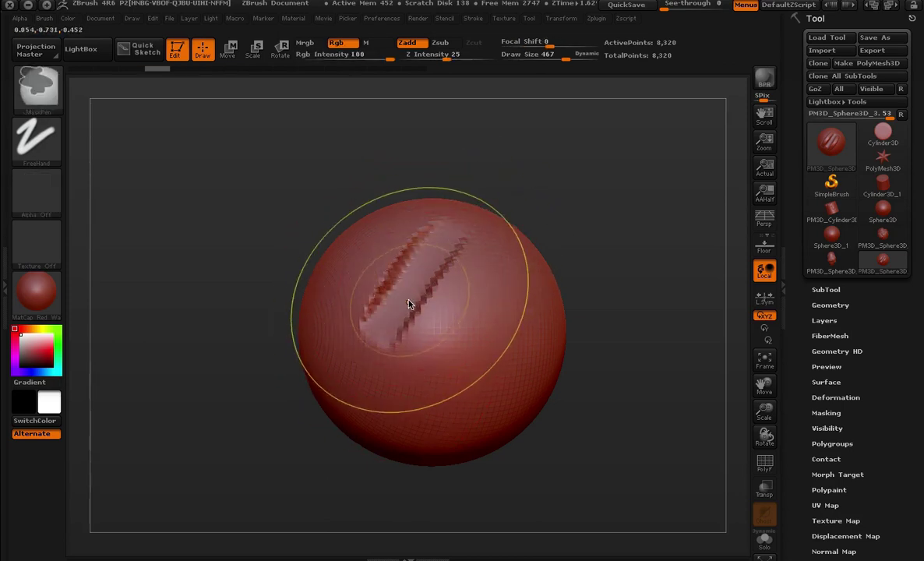
key(ctrl+z)
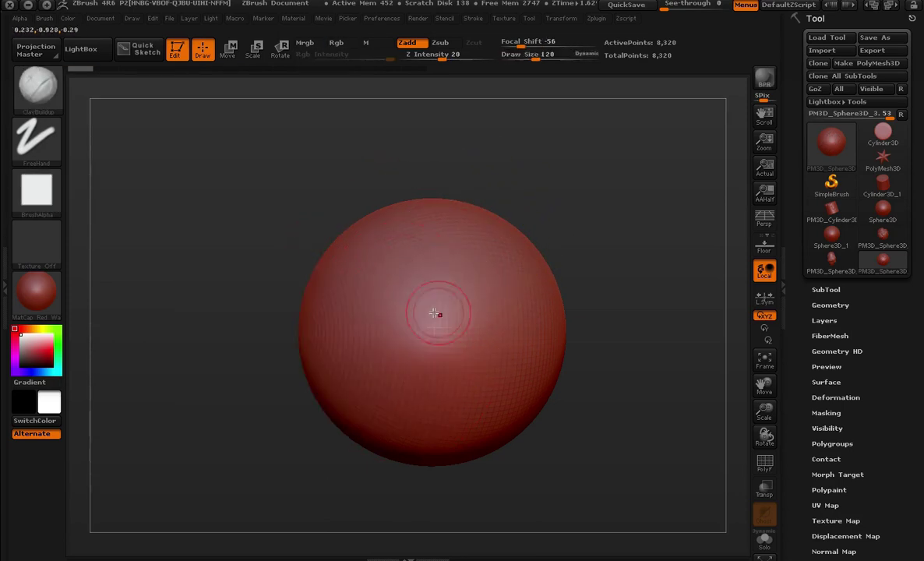
- Build four diagonal clay ridges on the sphere's centre and carve a dark diagonal groove
drag(323, 327, 425, 227)
drag(354, 316, 417, 248)
drag(328, 351, 448, 253)
drag(354, 374, 456, 284)
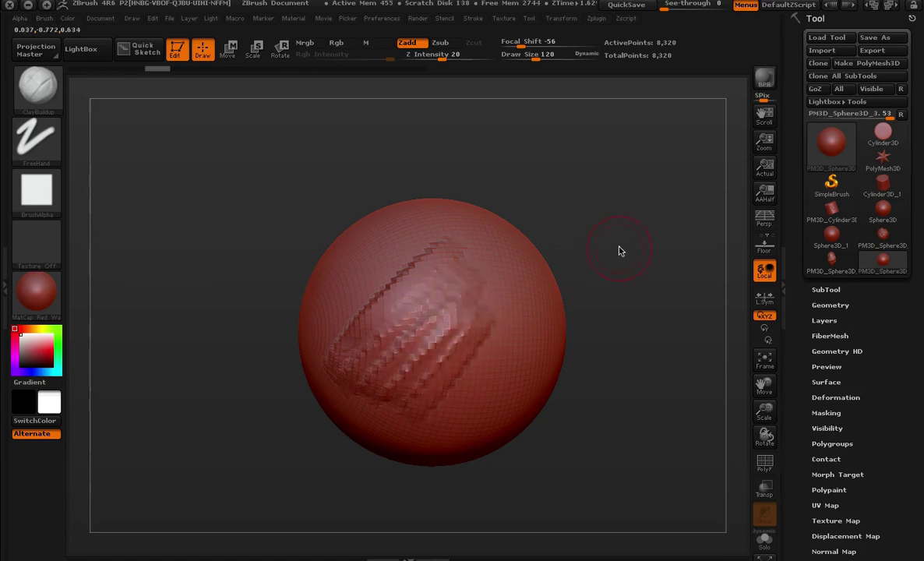
drag(620, 251, 616, 203)
mouse_move(425, 235)
alt+mouse_down()
mouse_move(402, 305)
mouse_move(361, 322)
mouse_move(446, 266)
alt+mouse_up()
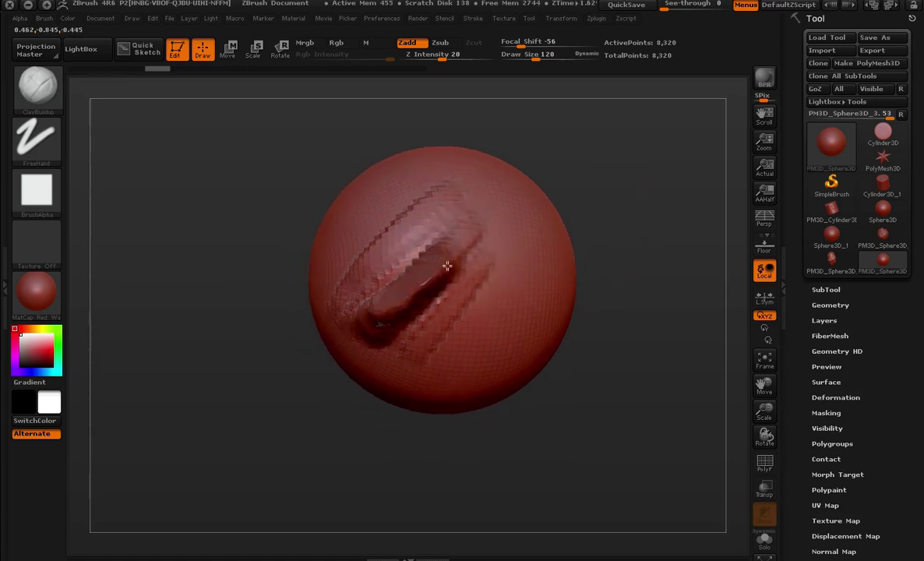
mouse_move(657, 245)
mouse_down()
mouse_move(611, 206)
mouse_move(495, 272)
mouse_up()
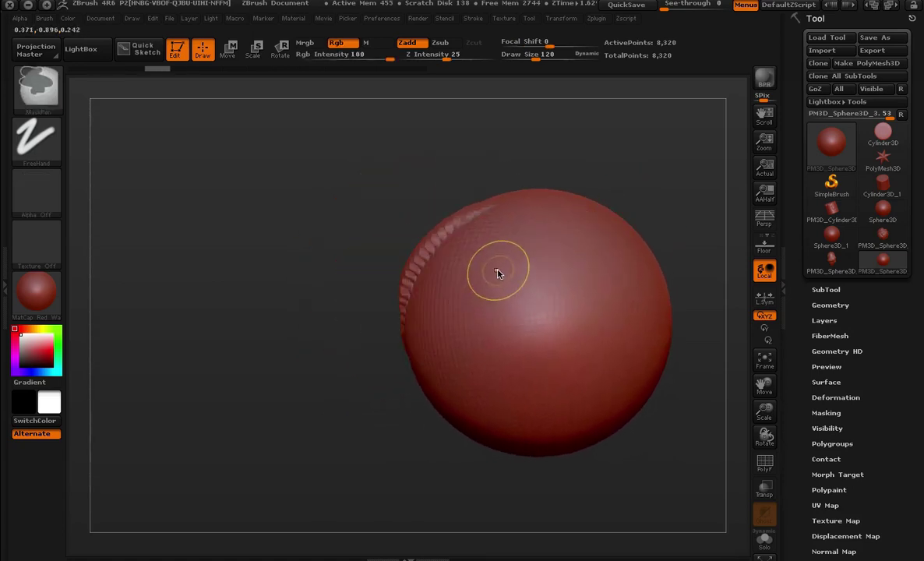
mouse_move(331, 331)
mouse_down()
mouse_move(310, 345)
mouse_move(421, 194)
mouse_up()
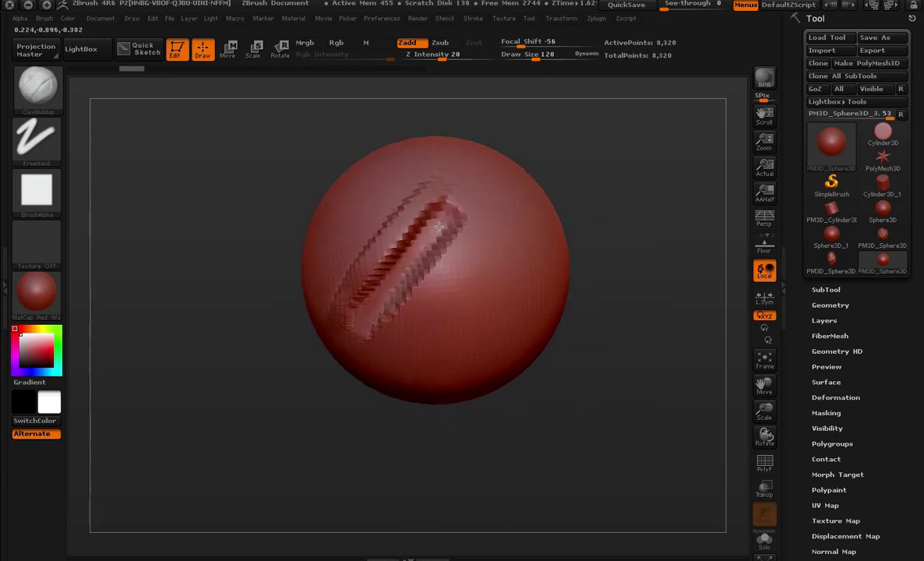
- At brush size 204, soften, deepen and lengthen the groove, then smooth it almost flat
text(s204)
key(Return)
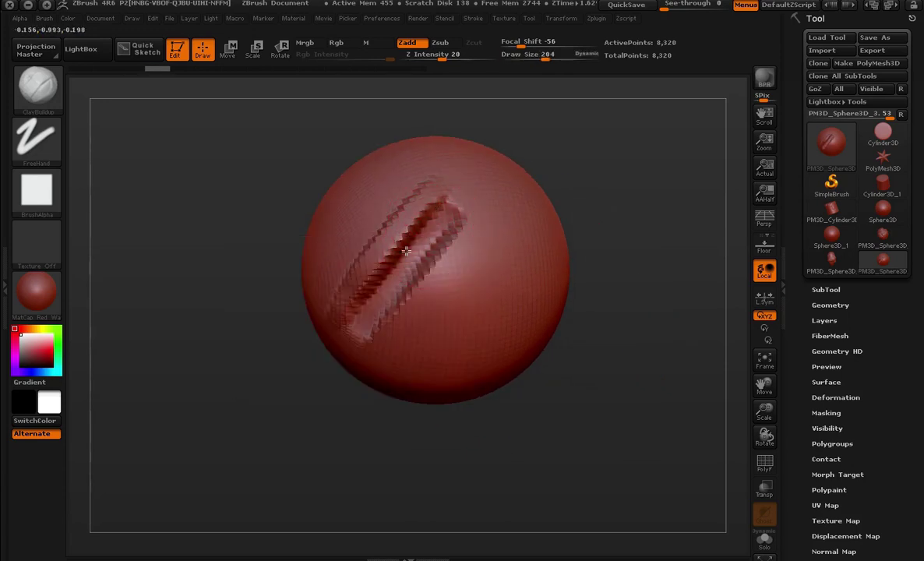
drag(357, 316, 418, 237)
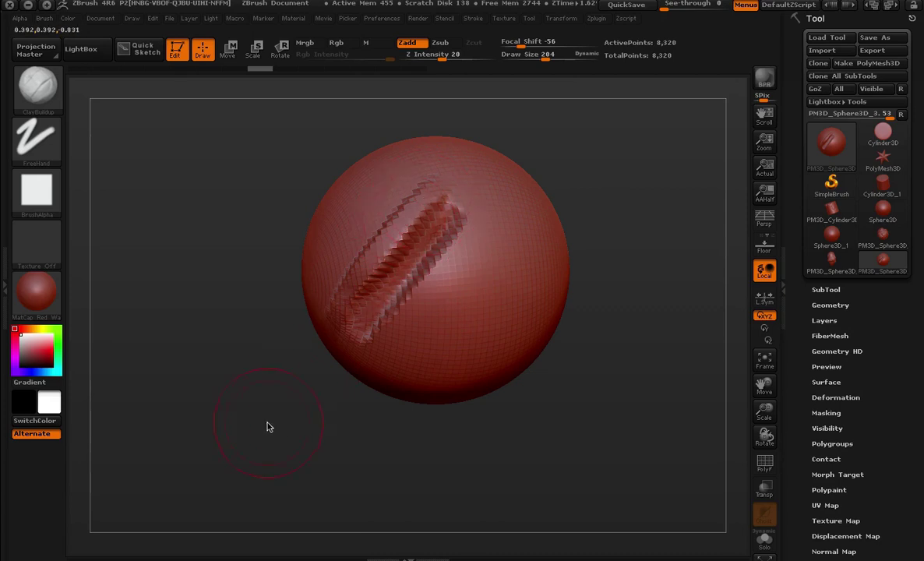
drag(268, 427, 411, 210)
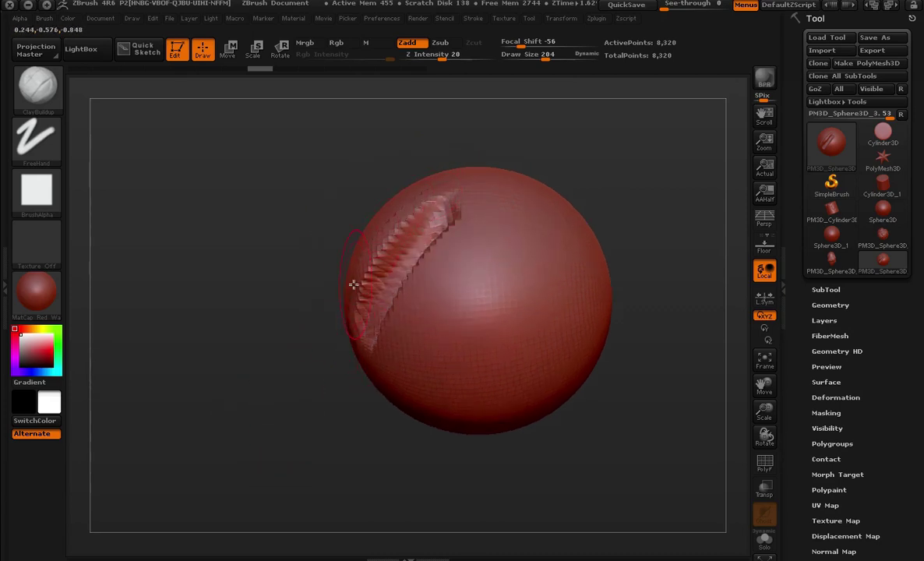
drag(343, 335, 310, 377)
mouse_move(366, 296)
mouse_down()
mouse_move(431, 247)
mouse_move(355, 312)
mouse_move(454, 237)
mouse_up()
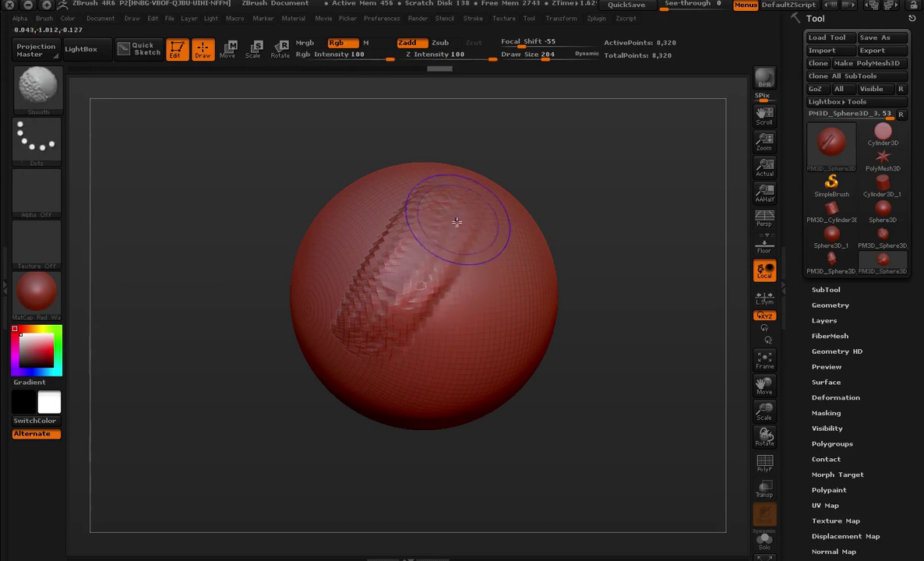
shift+drag(453, 154, 374, 257)
drag(605, 198, 577, 233)
shift+drag(374, 265, 428, 230)
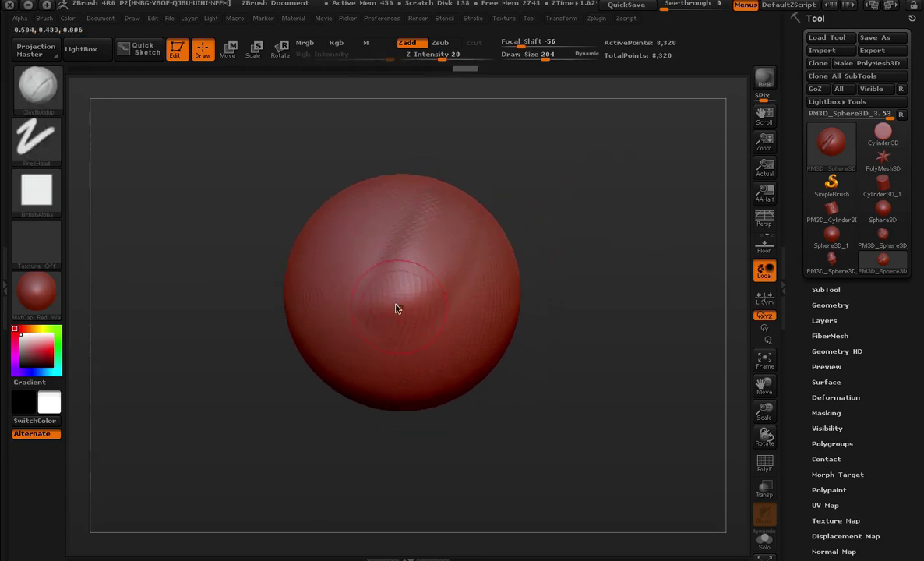
- Add fresh clay strokes to build up a dented area on the sphere
drag(398, 310, 373, 286)
mouse_move(573, 252)
mouse_down()
mouse_move(393, 279)
mouse_move(488, 195)
mouse_move(366, 273)
mouse_up()
mouse_move(577, 233)
mouse_down()
mouse_move(535, 239)
mouse_move(609, 260)
mouse_move(515, 254)
mouse_up()
drag(398, 250, 405, 250)
mouse_move(530, 234)
mouse_down()
mouse_move(554, 200)
mouse_move(524, 214)
mouse_up()
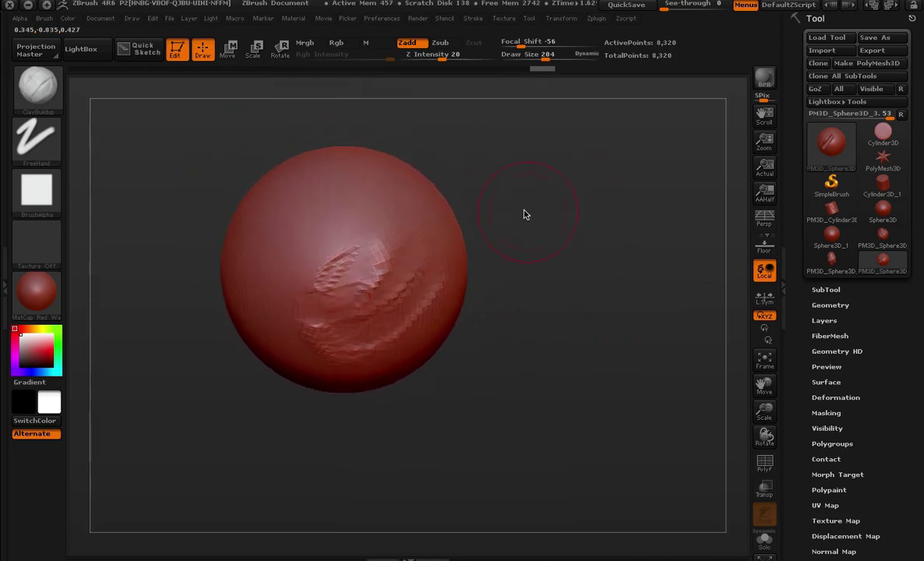
click(41, 94)
- Switch to the Dam_Standard brush at Draw Size 52 and angle the sphere for the crease
click(261, 105)
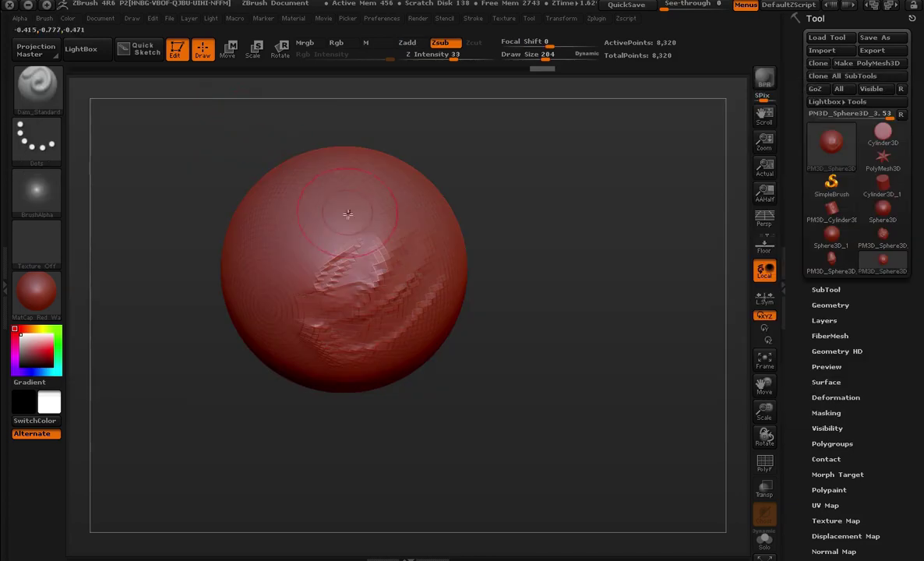
key(space)
mouse_move(548, 134)
mouse_down()
mouse_move(573, 232)
mouse_move(542, 178)
mouse_move(567, 194)
mouse_move(299, 207)
mouse_move(441, 266)
mouse_move(256, 206)
mouse_move(271, 207)
mouse_up()
key(space)
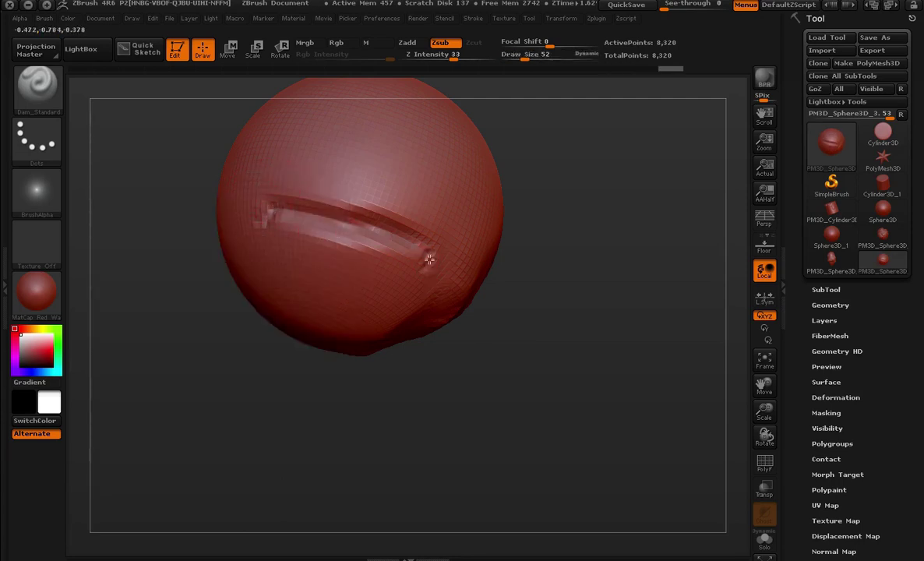
mouse_move(545, 233)
mouse_down()
mouse_move(640, 236)
mouse_move(628, 188)
mouse_move(458, 189)
mouse_up()
- Sharpen the left end of the crease with the Pinch brush
key(b)
key(m)
key(v)
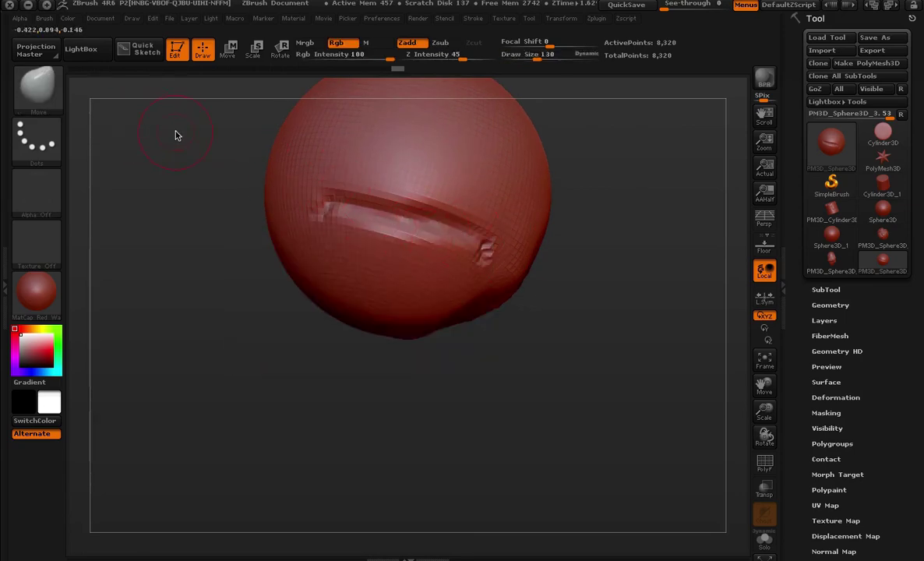
click(47, 109)
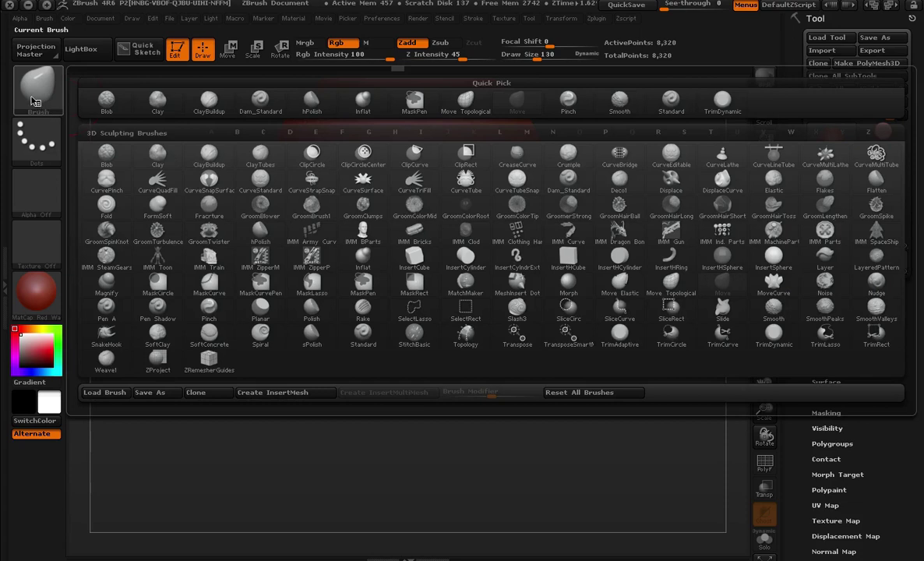
key(p)
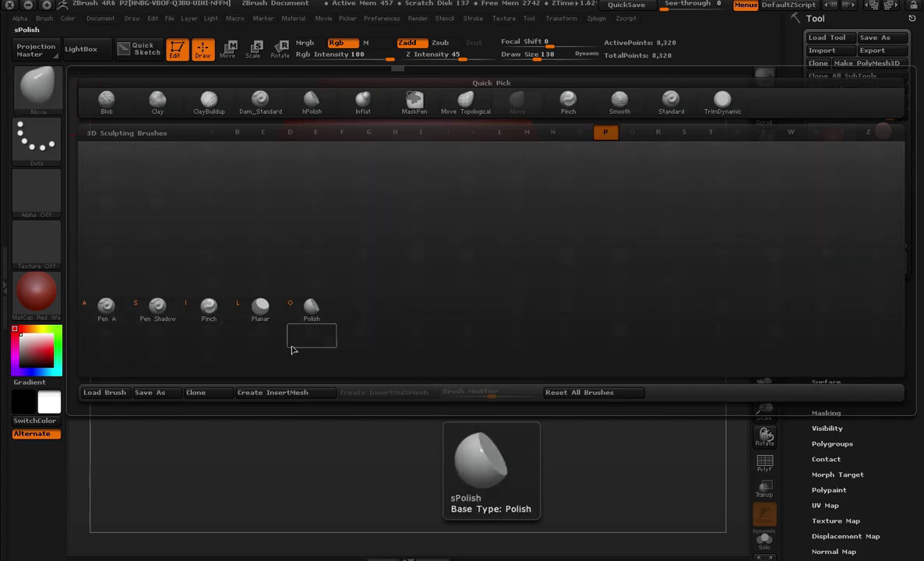
click(209, 309)
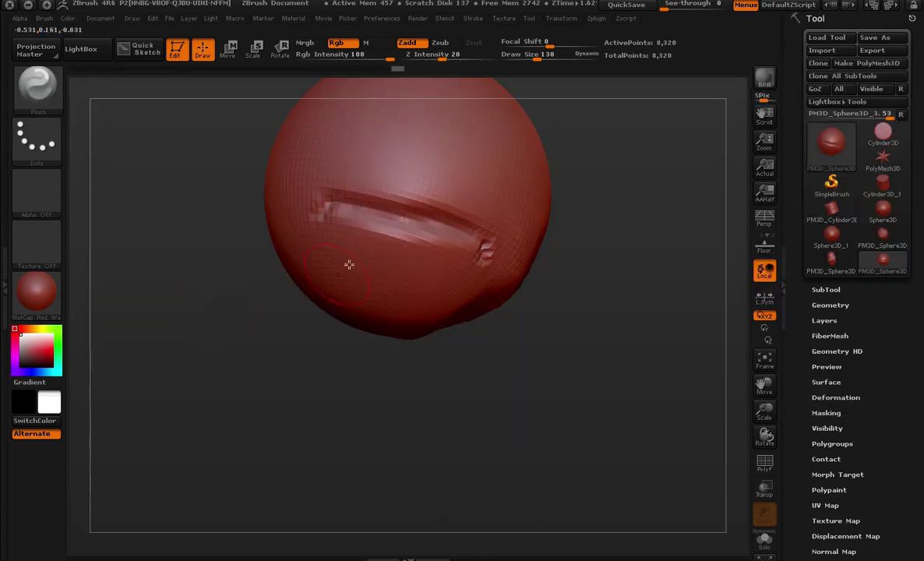
mouse_move(321, 202)
mouse_down()
mouse_move(420, 219)
mouse_move(340, 181)
mouse_up()
- Turn the groove to face front horizontally and reselect the ClayBuildup brush
mouse_move(576, 296)
mouse_down()
mouse_move(604, 274)
mouse_move(606, 229)
mouse_move(592, 234)
mouse_up()
key(b)
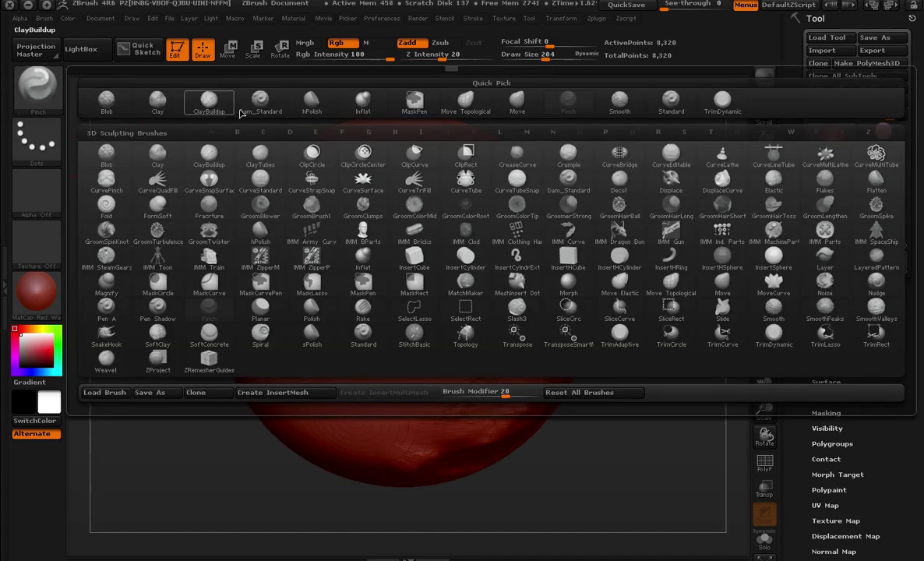
click(522, 108)
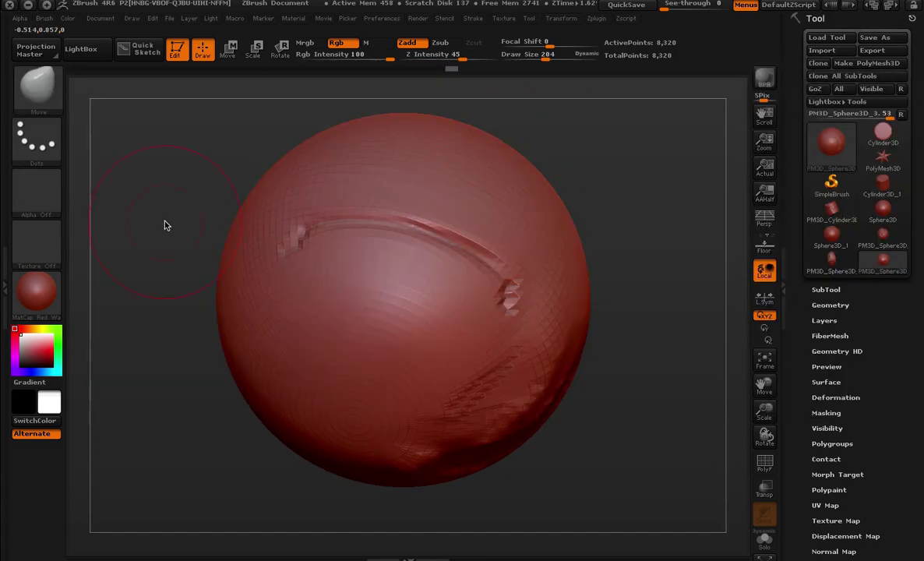
drag(165, 223, 320, 236)
mouse_move(550, 293)
mouse_down()
mouse_move(574, 289)
mouse_move(598, 231)
mouse_up()
click(60, 106)
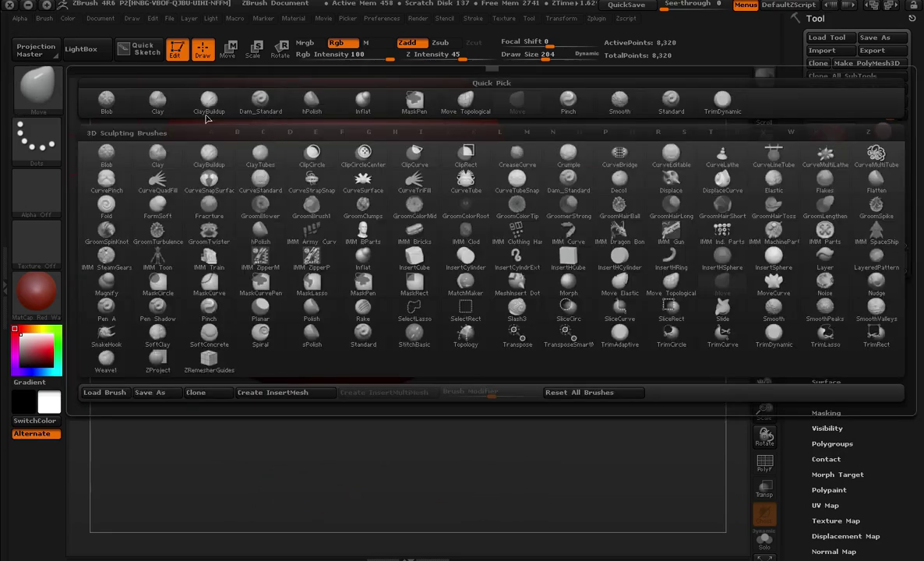
click(198, 99)
key(space)
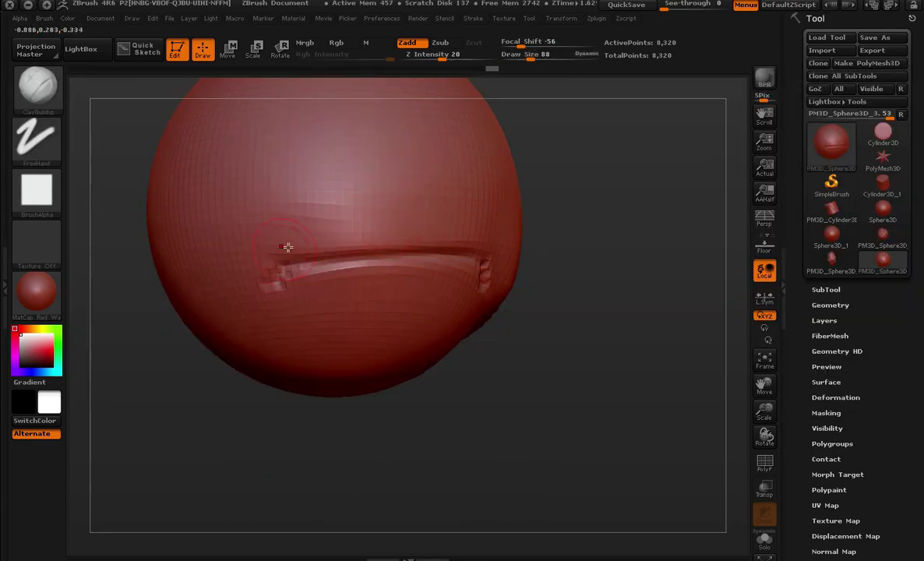
- Build up clay along and below the mouth crease and above its upper-left end
drag(427, 223, 453, 230)
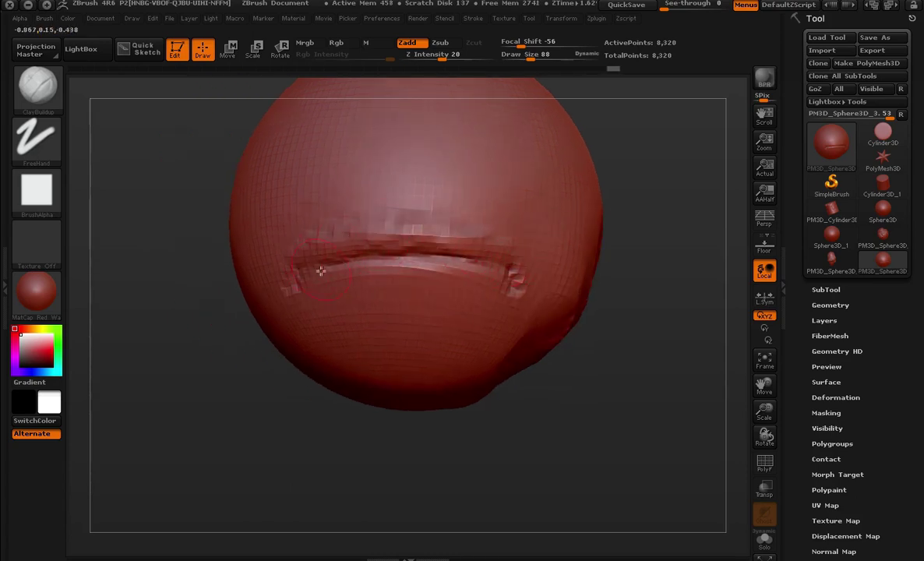
mouse_move(320, 270)
mouse_down()
mouse_move(405, 265)
mouse_move(423, 301)
mouse_up()
mouse_move(345, 306)
mouse_down()
mouse_move(330, 366)
mouse_move(324, 270)
mouse_move(465, 275)
mouse_move(290, 421)
mouse_up()
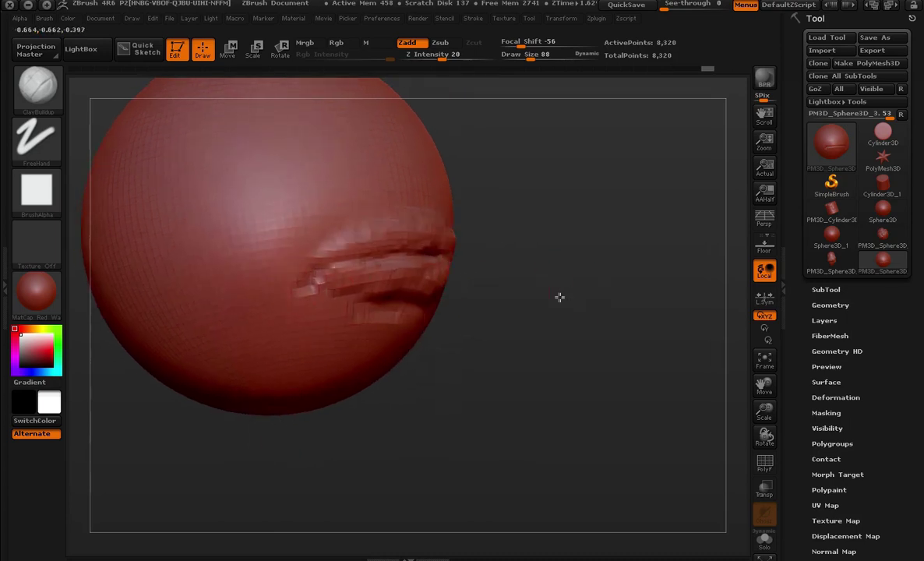
drag(559, 297, 479, 268)
drag(468, 421, 374, 413)
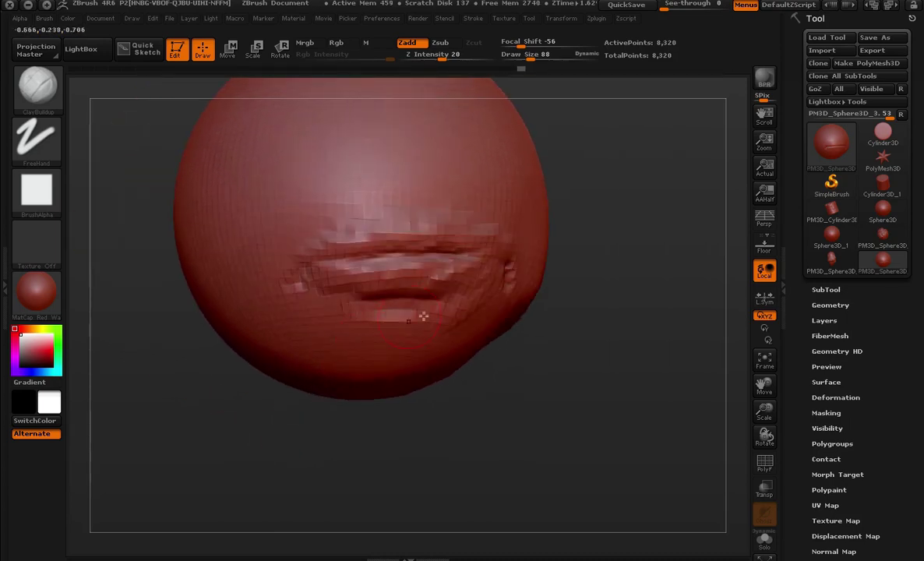
mouse_move(335, 290)
mouse_down()
mouse_move(436, 308)
mouse_move(341, 361)
mouse_up()
drag(282, 279, 361, 219)
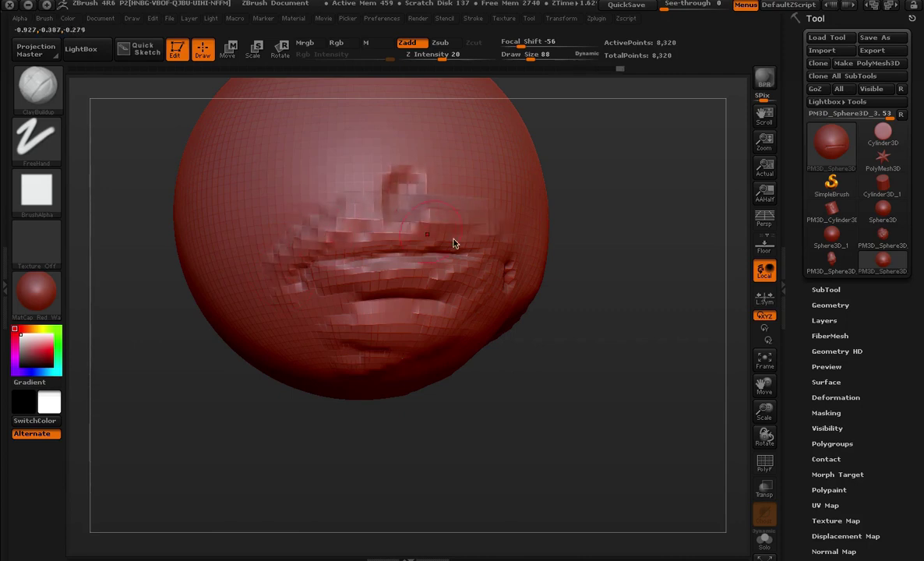
alt+drag(453, 241, 510, 241)
- Smooth the mouth-area clay detail back down
mouse_move(358, 194)
shift+mouse_down()
mouse_move(385, 181)
mouse_move(458, 258)
shift+mouse_up()
mouse_move(594, 251)
alt+mouse_down()
mouse_move(565, 197)
mouse_move(541, 188)
mouse_move(552, 268)
mouse_move(522, 252)
mouse_move(561, 226)
mouse_move(532, 149)
mouse_move(518, 206)
mouse_move(559, 178)
mouse_move(564, 150)
mouse_move(410, 226)
alt+mouse_up()
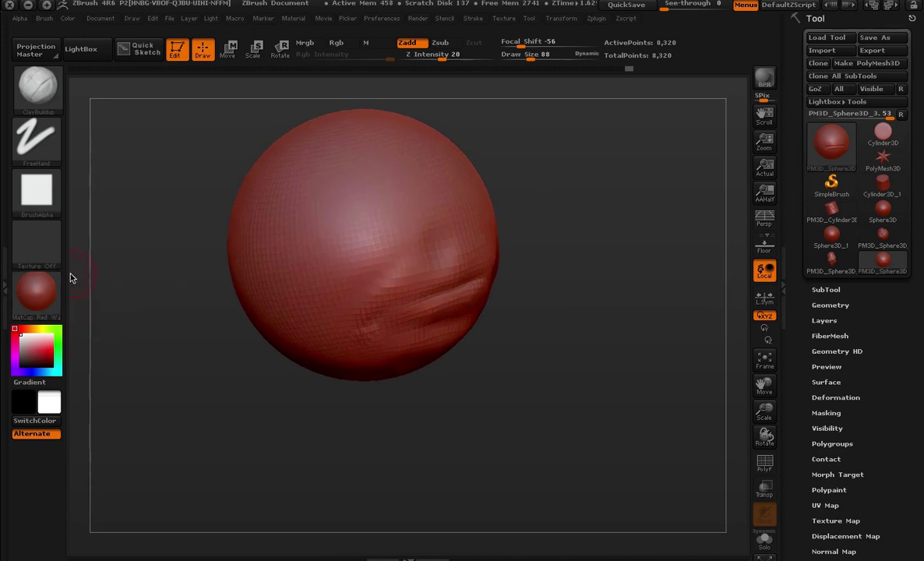
drag(359, 197, 544, 276)
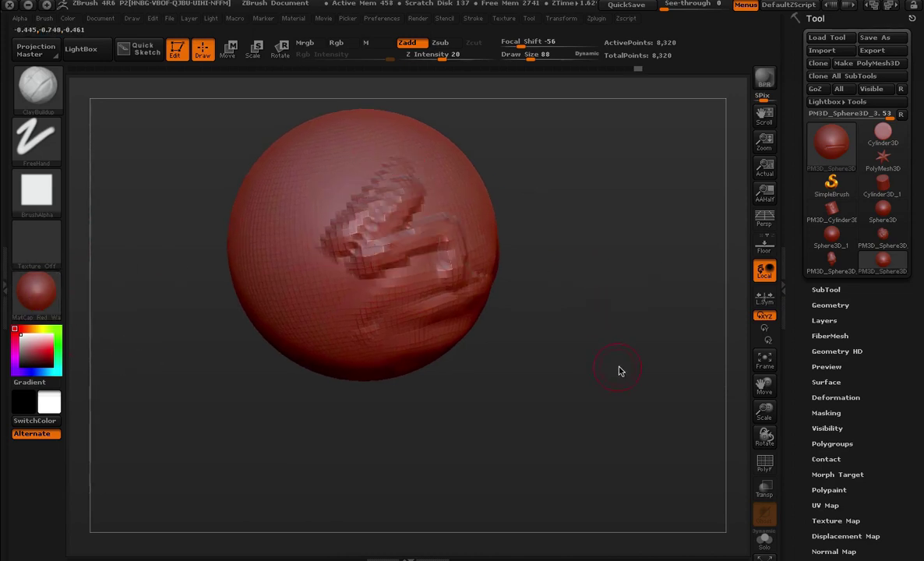
mouse_move(650, 289)
mouse_down()
mouse_move(633, 219)
mouse_move(666, 217)
mouse_move(433, 254)
mouse_move(416, 292)
mouse_move(571, 243)
mouse_move(600, 297)
mouse_up()
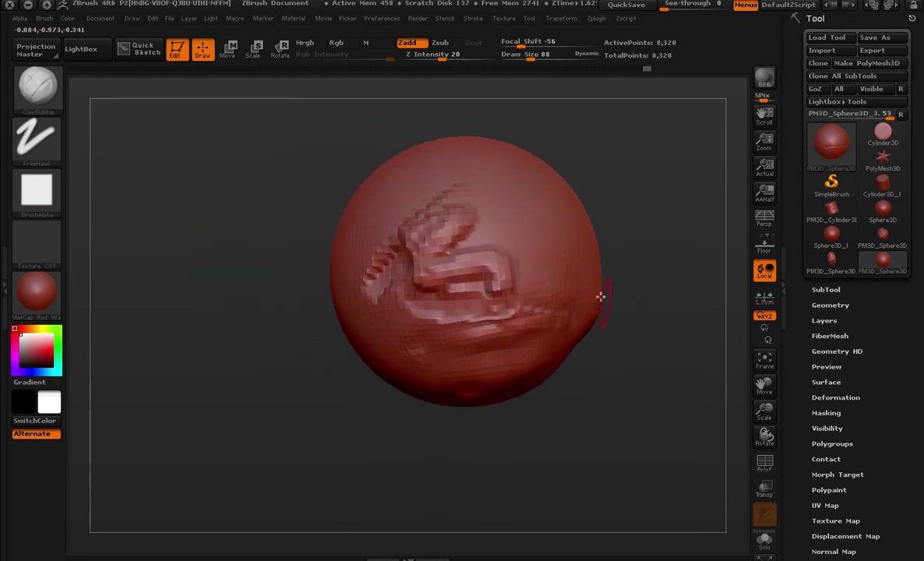
key(shift)
shift+drag(461, 212, 543, 267)
- Raise the ClayBuildup Draw Size to 156 and add two more clay strokes
mouse_move(663, 368)
alt+mouse_down()
mouse_move(615, 315)
mouse_move(683, 241)
mouse_move(654, 227)
mouse_move(462, 285)
mouse_move(456, 256)
alt+mouse_up()
key(s)
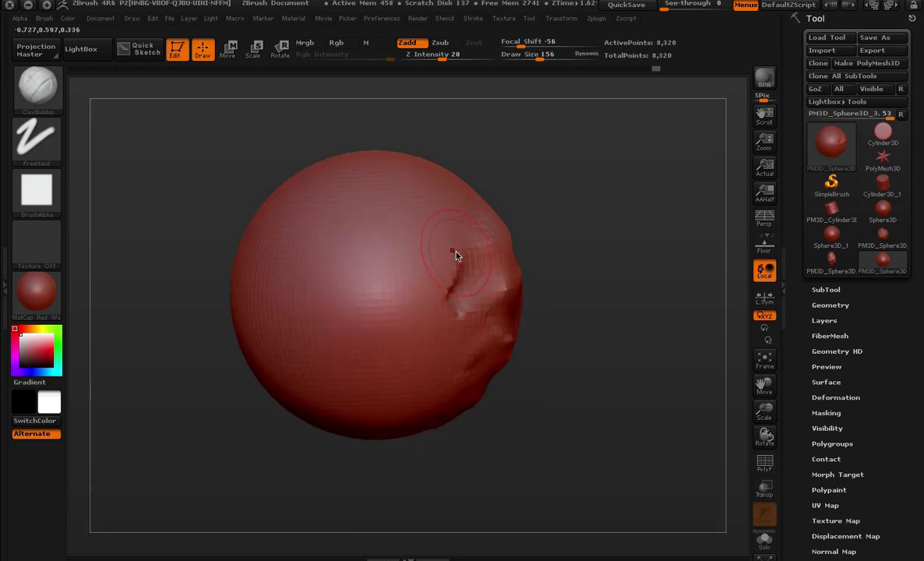
drag(456, 291, 441, 233)
mouse_move(538, 351)
alt+mouse_down()
mouse_move(633, 284)
mouse_move(155, 317)
alt+mouse_up()
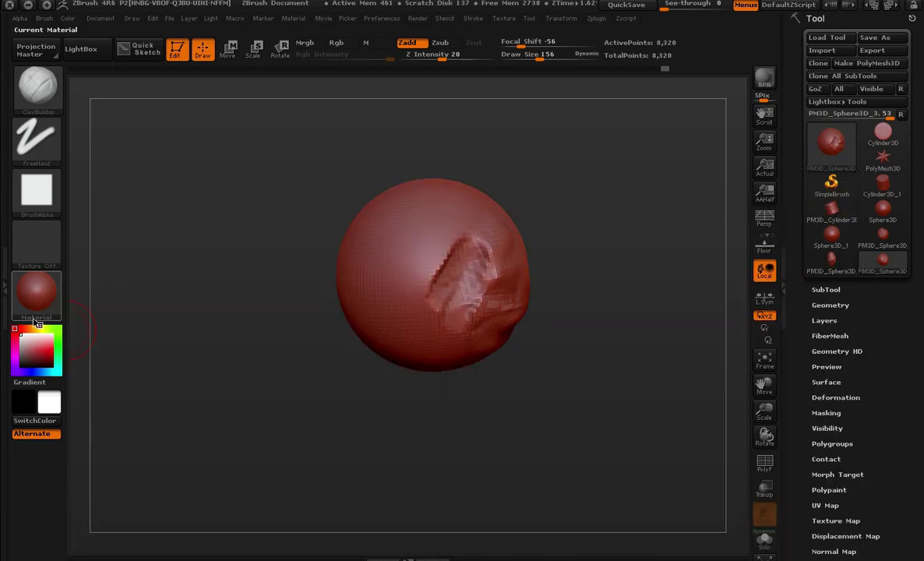
- Apply the zbro_Mud_3Dcoat material and rotate the sphere to inspect the sculpted detail
click(34, 292)
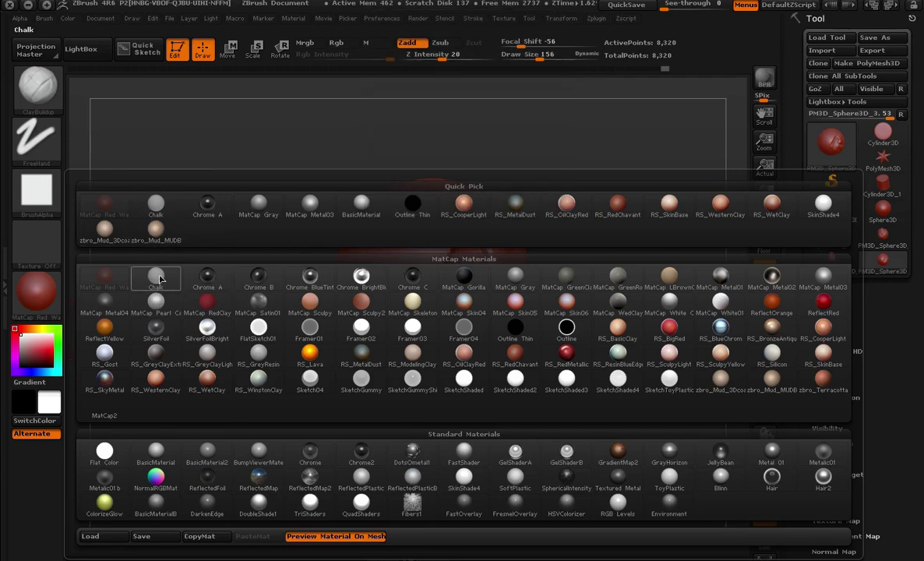
click(109, 237)
alt+drag(583, 239, 684, 306)
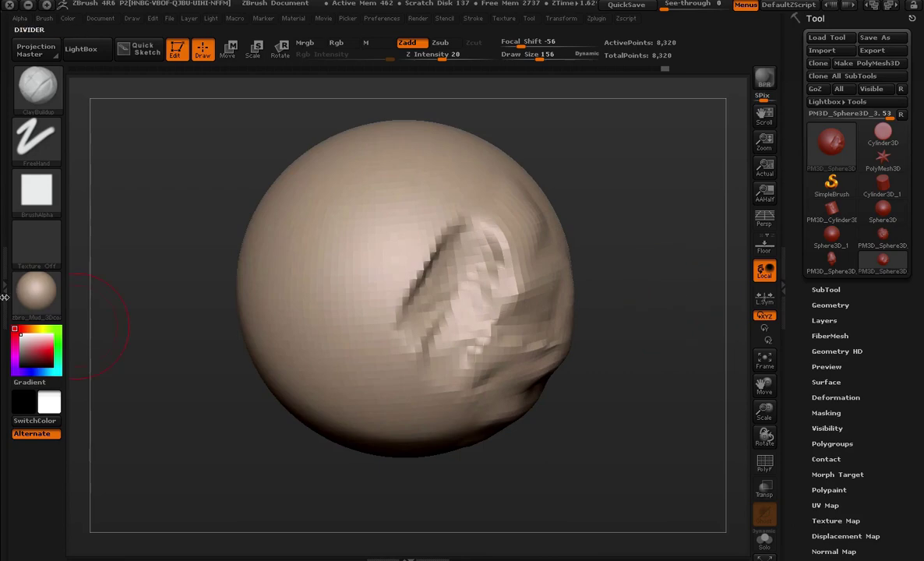
click(36, 290)
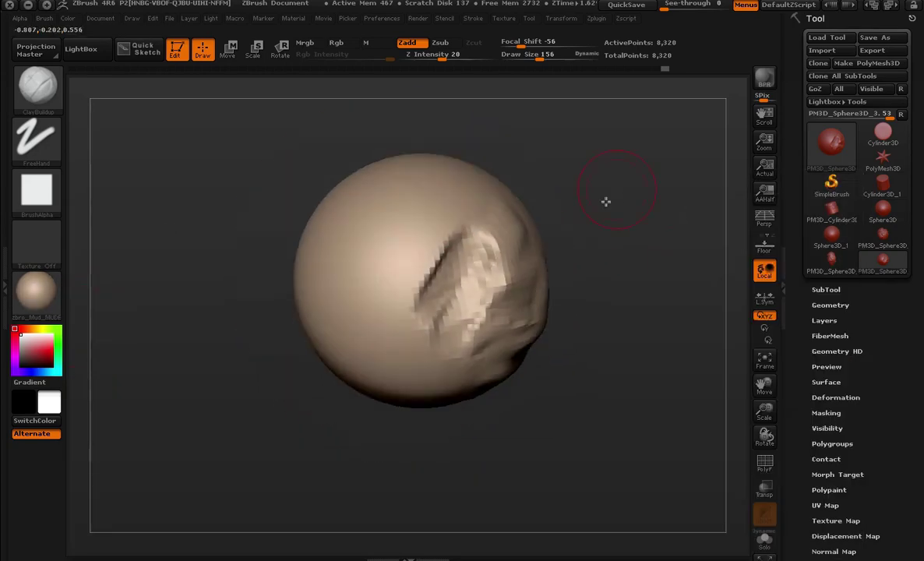
mouse_move(605, 200)
mouse_down()
mouse_move(391, 265)
mouse_move(504, 377)
mouse_move(506, 356)
mouse_up()
mouse_move(588, 276)
mouse_down()
mouse_move(619, 264)
mouse_move(642, 232)
mouse_move(495, 405)
mouse_move(523, 398)
mouse_up()
drag(434, 406, 529, 391)
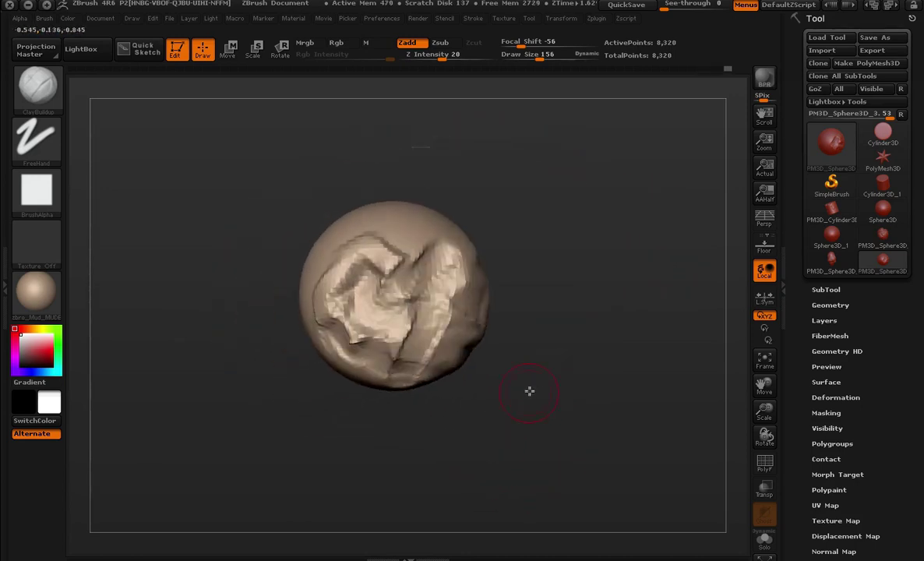
mouse_move(237, 362)
mouse_down()
mouse_move(316, 377)
mouse_move(181, 262)
mouse_up()
- Switch the sphere to the Blinn material and view its sculpted side
click(37, 292)
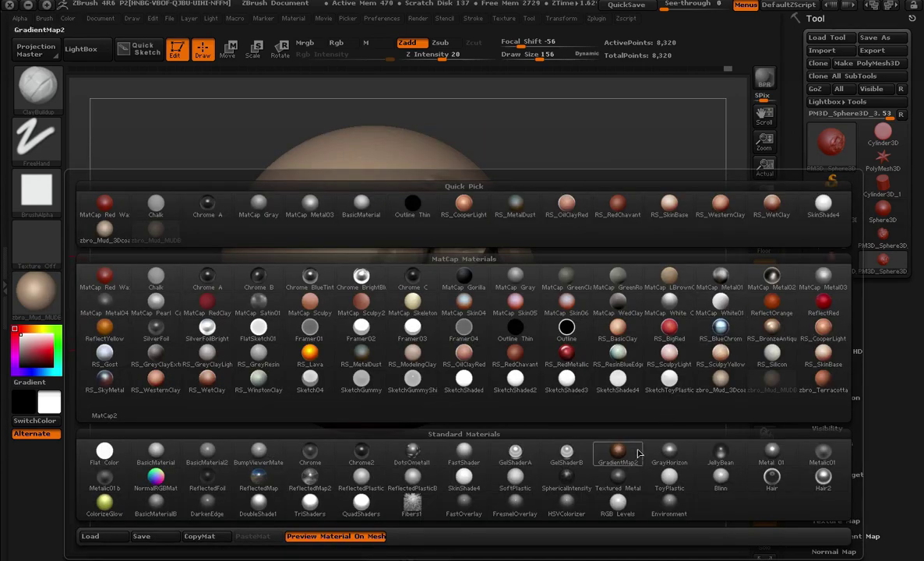
click(723, 477)
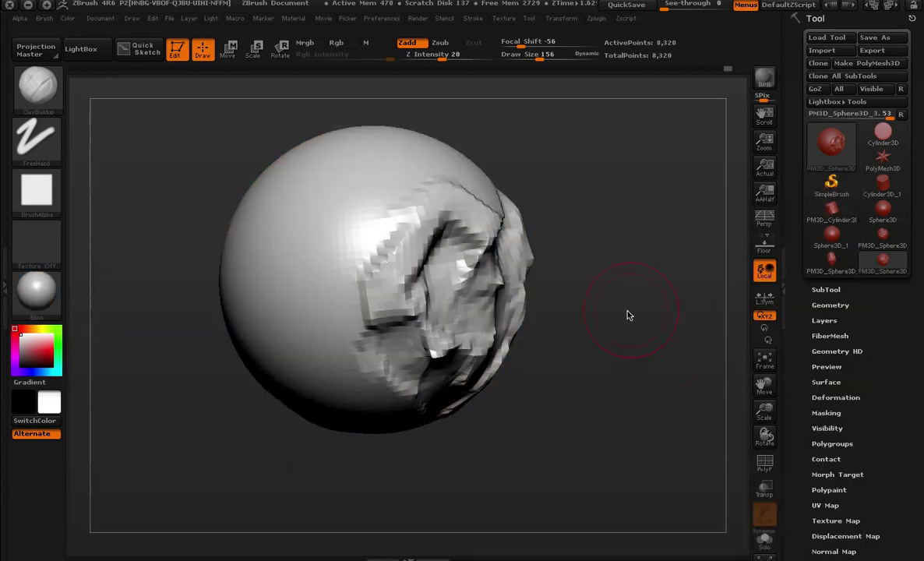
mouse_move(628, 313)
mouse_down()
mouse_move(608, 275)
mouse_move(655, 419)
mouse_up()
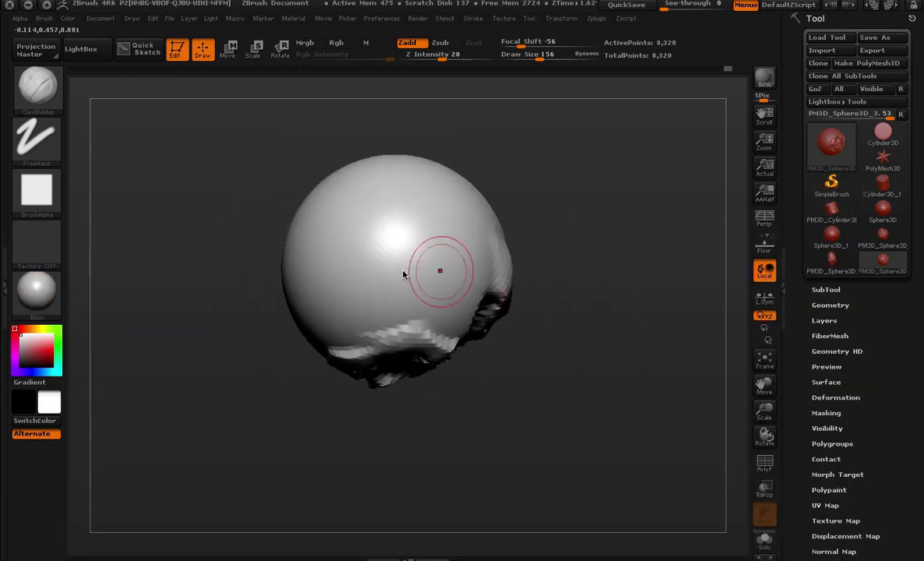
mouse_move(439, 268)
mouse_down()
mouse_move(433, 382)
mouse_move(598, 320)
mouse_move(714, 248)
mouse_move(624, 390)
mouse_move(594, 330)
mouse_move(594, 257)
mouse_move(609, 237)
mouse_move(609, 262)
mouse_move(454, 234)
mouse_up()
mouse_move(564, 380)
mouse_down()
mouse_move(563, 431)
mouse_move(610, 427)
mouse_move(628, 354)
mouse_up()
mouse_move(440, 230)
mouse_down()
mouse_move(412, 206)
mouse_move(532, 217)
mouse_up()
mouse_move(608, 237)
mouse_down()
mouse_move(680, 214)
mouse_move(653, 253)
mouse_move(598, 235)
mouse_up()
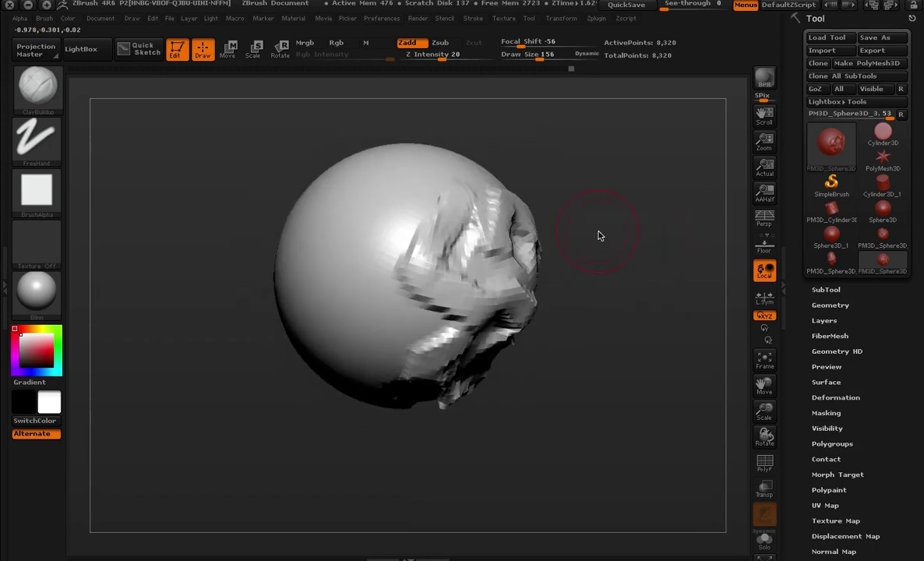
- Try BasicMaterial, then the SketchShaded2 material on the sphere
click(37, 302)
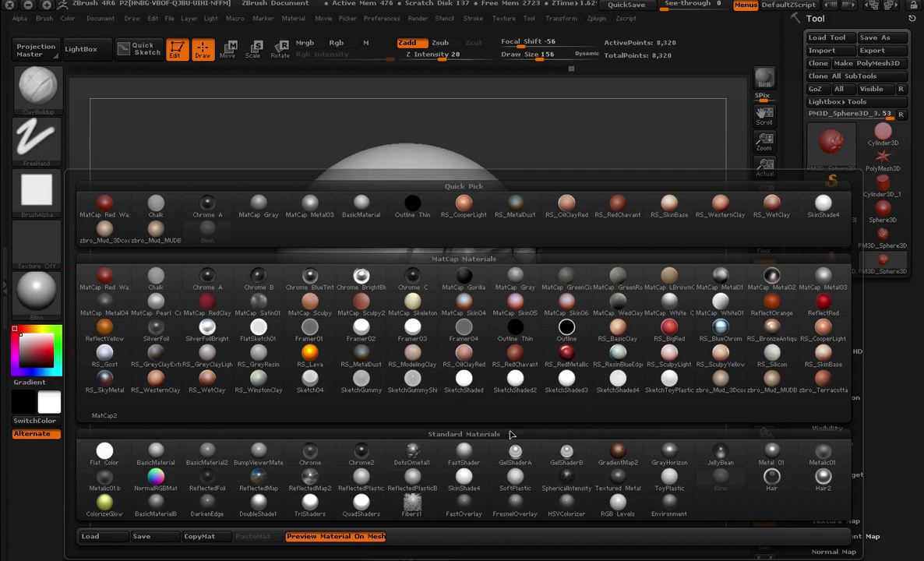
click(195, 467)
mouse_move(602, 222)
mouse_down()
mouse_move(634, 200)
mouse_move(422, 289)
mouse_up()
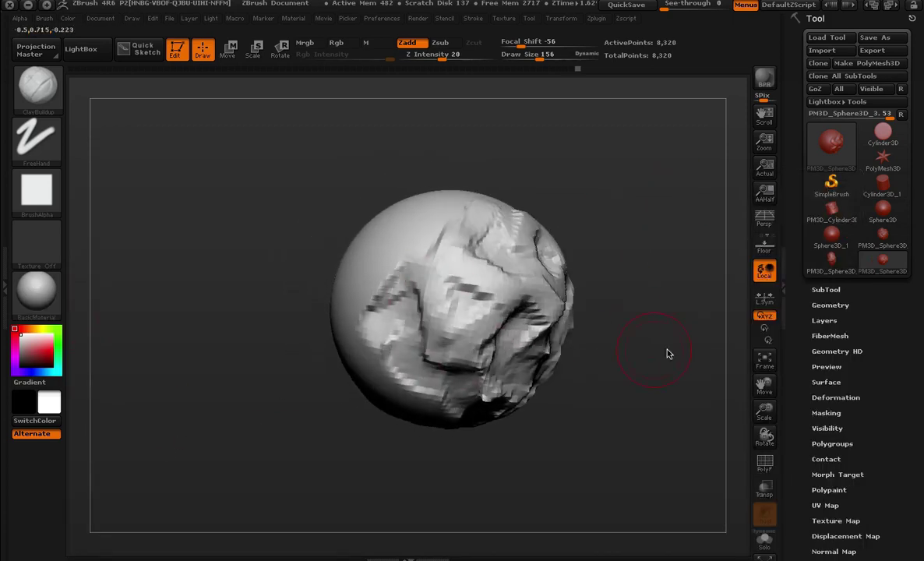
mouse_move(667, 353)
mouse_down()
mouse_move(611, 201)
mouse_move(691, 235)
mouse_move(651, 219)
mouse_move(444, 213)
mouse_move(654, 273)
mouse_up()
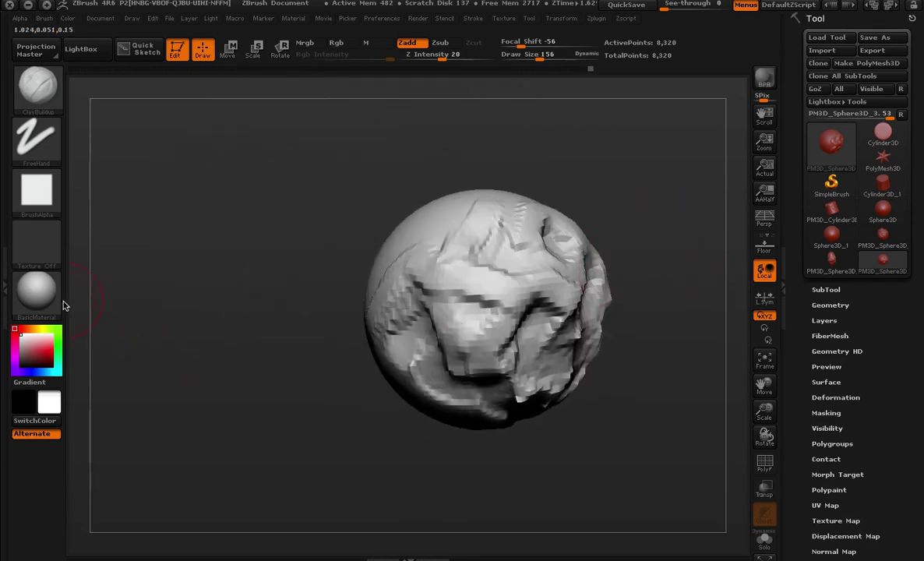
click(59, 302)
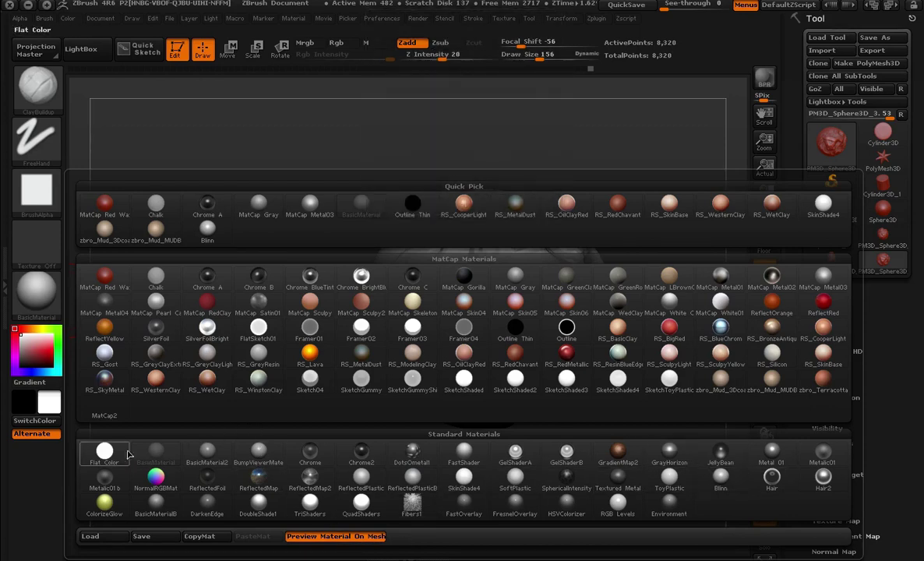
click(534, 374)
- Try MatCap Gray, then settle on MatCap Skin06 as the final material
click(47, 294)
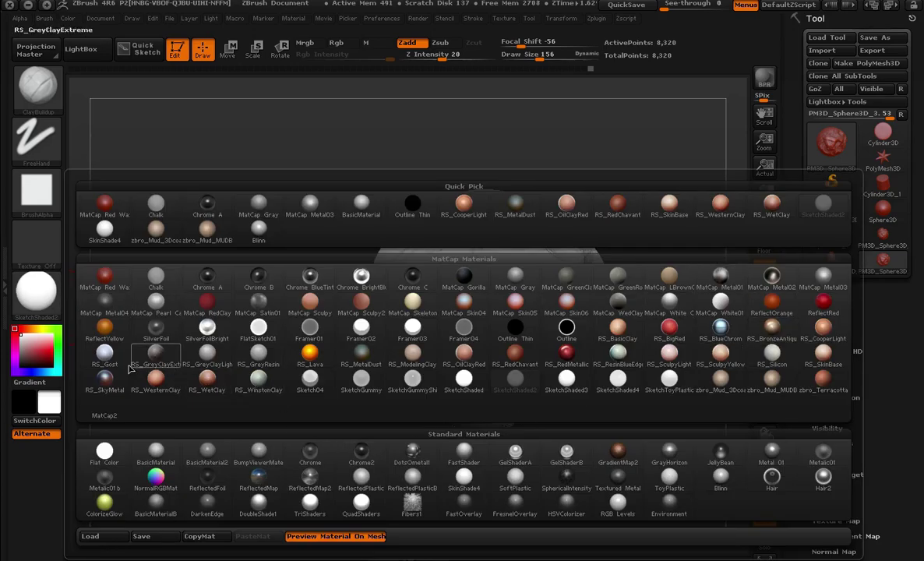
click(260, 204)
mouse_move(546, 161)
mouse_down()
mouse_move(614, 86)
mouse_move(430, 326)
mouse_move(695, 266)
mouse_move(695, 295)
mouse_up()
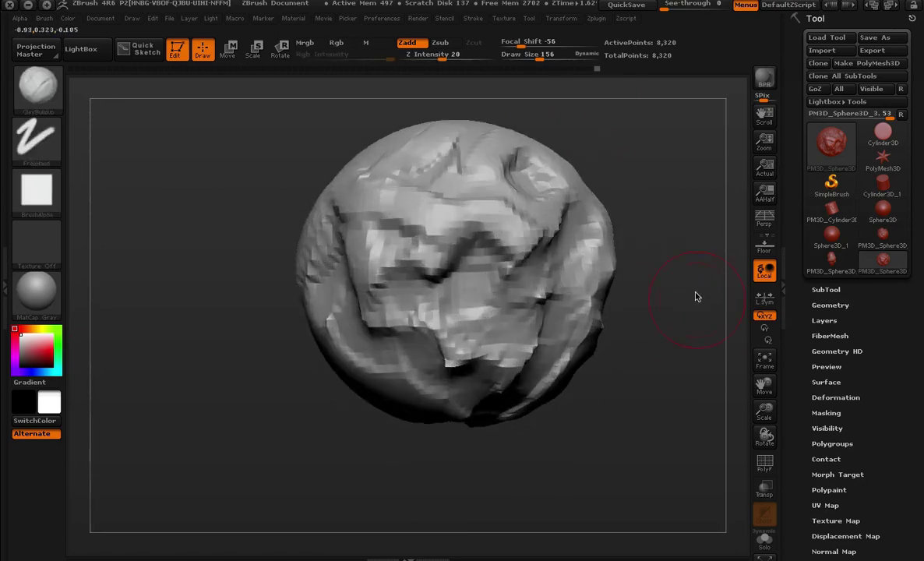
click(37, 290)
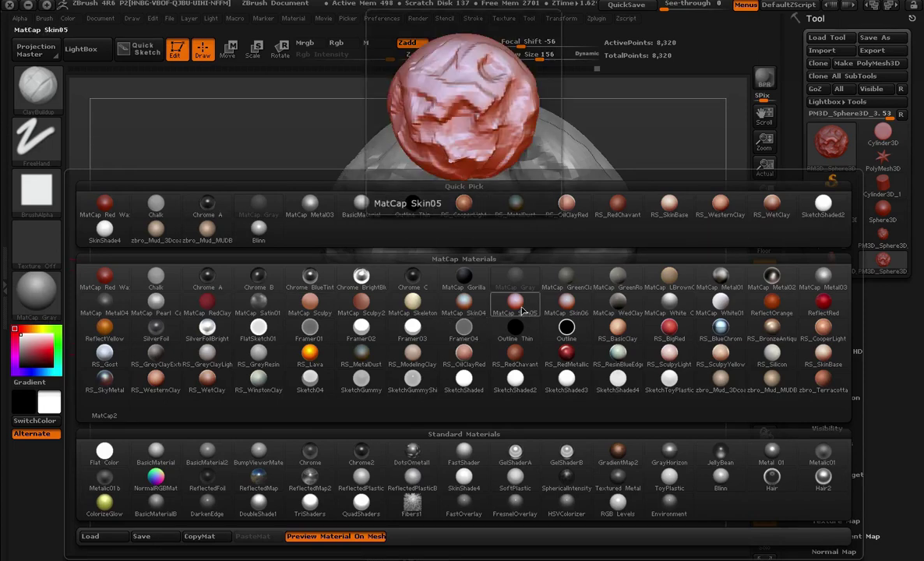
click(565, 301)
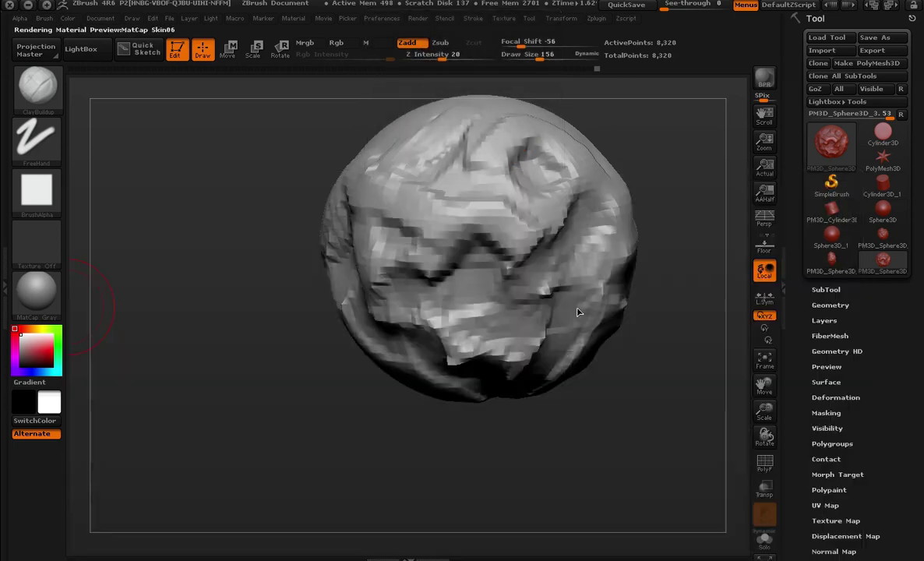
- Press several round dents into the middle of the sphere and rotate to check them
mouse_move(639, 339)
mouse_down()
mouse_move(611, 316)
mouse_move(312, 335)
mouse_move(546, 249)
mouse_move(580, 260)
mouse_move(629, 341)
mouse_move(612, 330)
mouse_move(608, 280)
mouse_move(608, 303)
mouse_move(635, 324)
mouse_move(561, 324)
mouse_move(584, 402)
mouse_move(600, 291)
mouse_move(614, 327)
mouse_move(643, 201)
mouse_move(565, 202)
mouse_up()
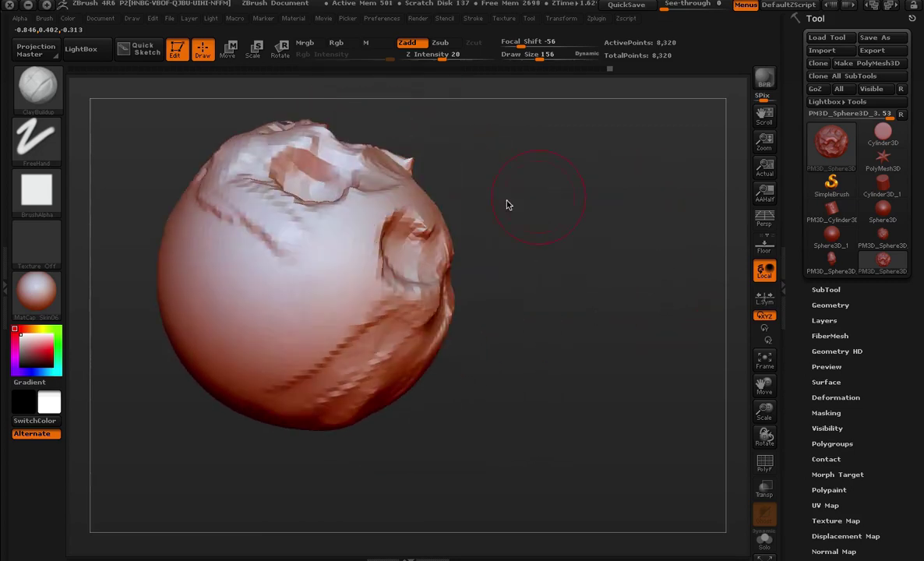
click(273, 310)
alt+drag(553, 281, 622, 319)
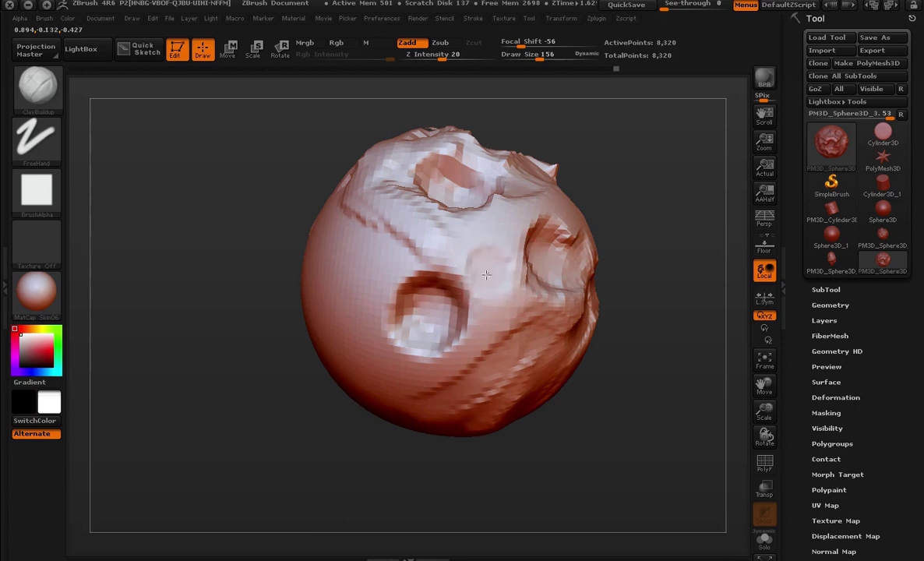
drag(486, 275, 489, 272)
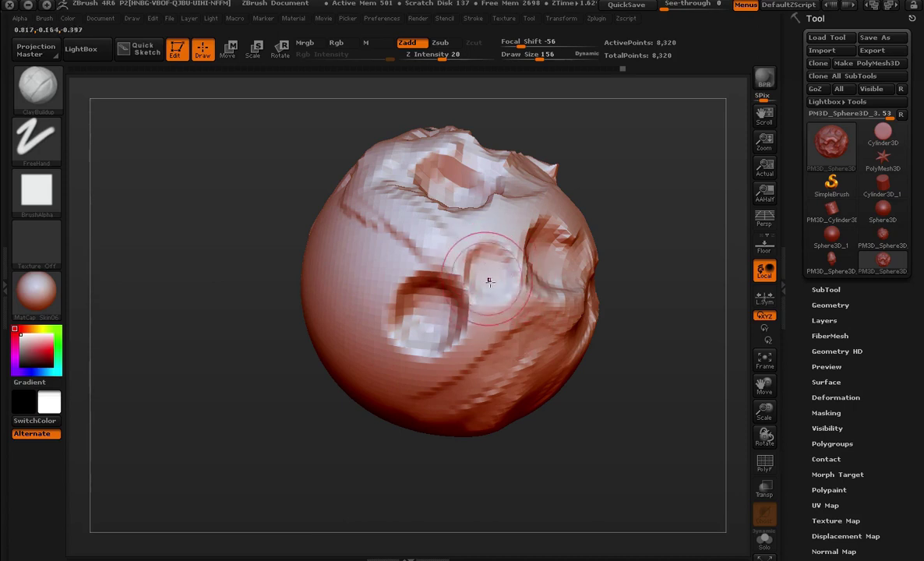
click(483, 268)
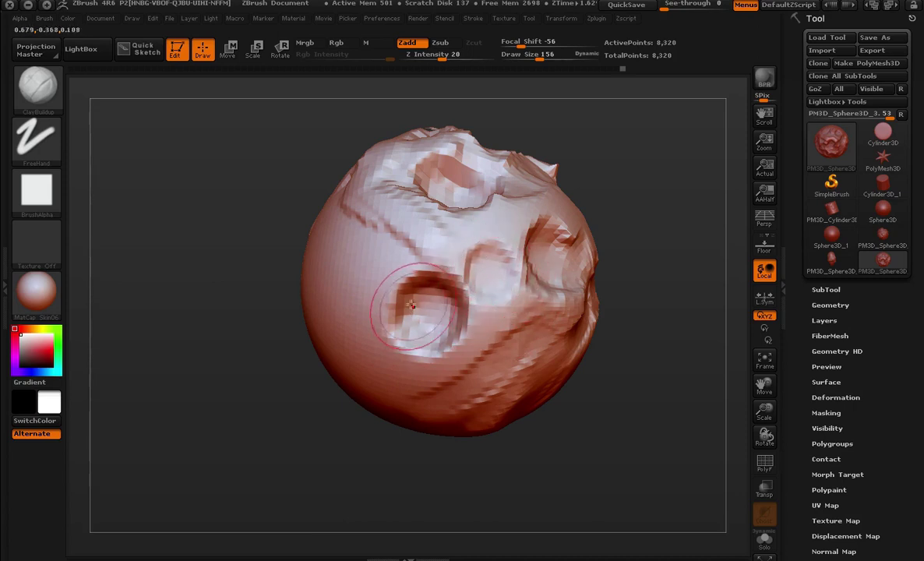
mouse_move(626, 362)
mouse_down()
mouse_move(650, 360)
mouse_move(719, 394)
mouse_up()
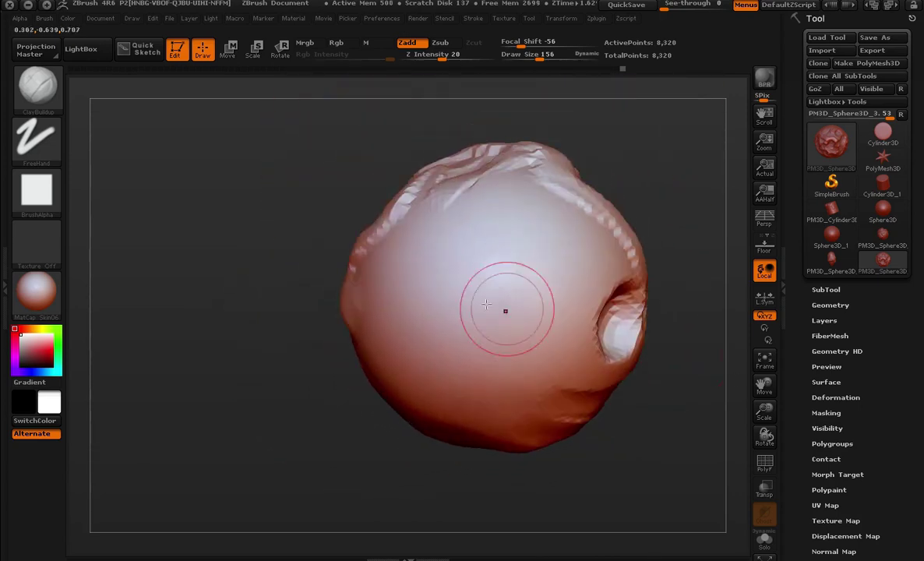
click(422, 303)
click(478, 296)
mouse_move(670, 437)
alt+mouse_down()
mouse_move(594, 346)
mouse_move(658, 217)
mouse_move(639, 336)
alt+mouse_up()
mouse_move(532, 319)
alt+mouse_down()
mouse_move(548, 303)
mouse_move(637, 366)
mouse_move(571, 274)
mouse_move(597, 308)
alt+mouse_up()
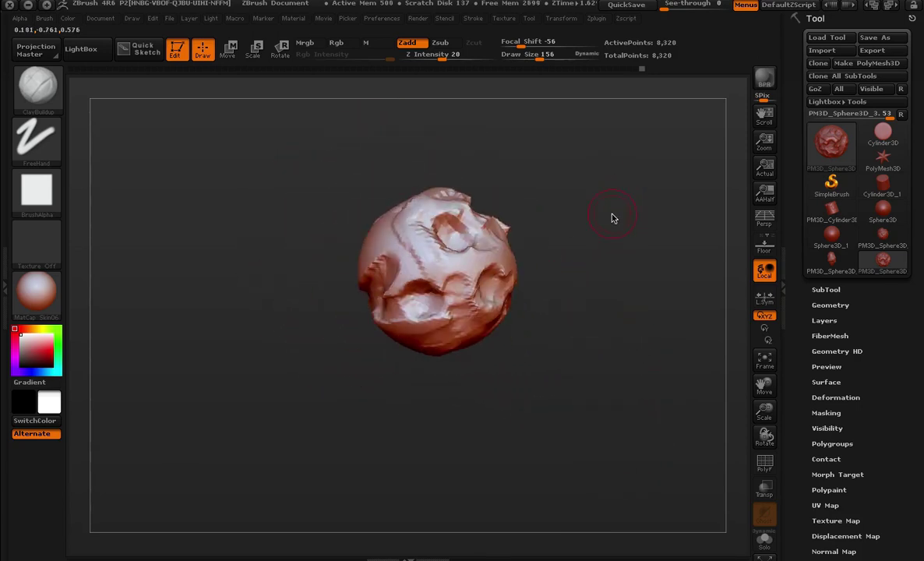
- Convert the smooth Sphere3D_1 into the polymesh PM3D_Sphere3D_4
click(833, 234)
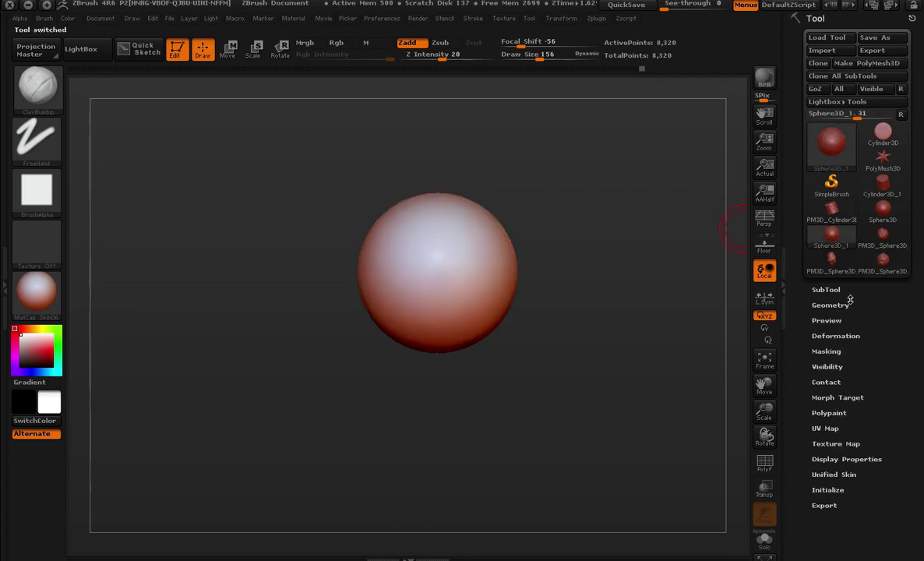
click(865, 66)
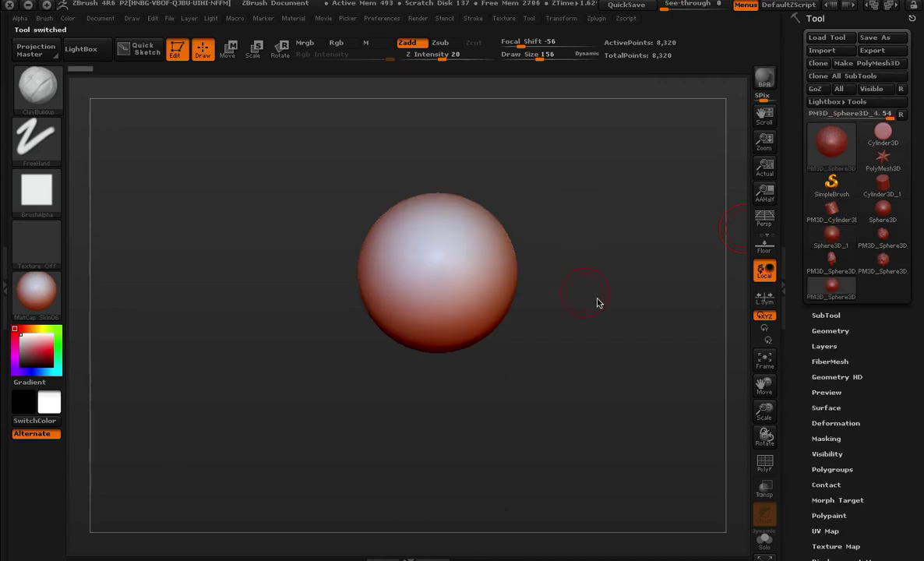
mouse_move(622, 244)
alt+mouse_down()
mouse_move(633, 219)
mouse_move(683, 272)
mouse_move(662, 253)
mouse_move(656, 264)
alt+mouse_up()
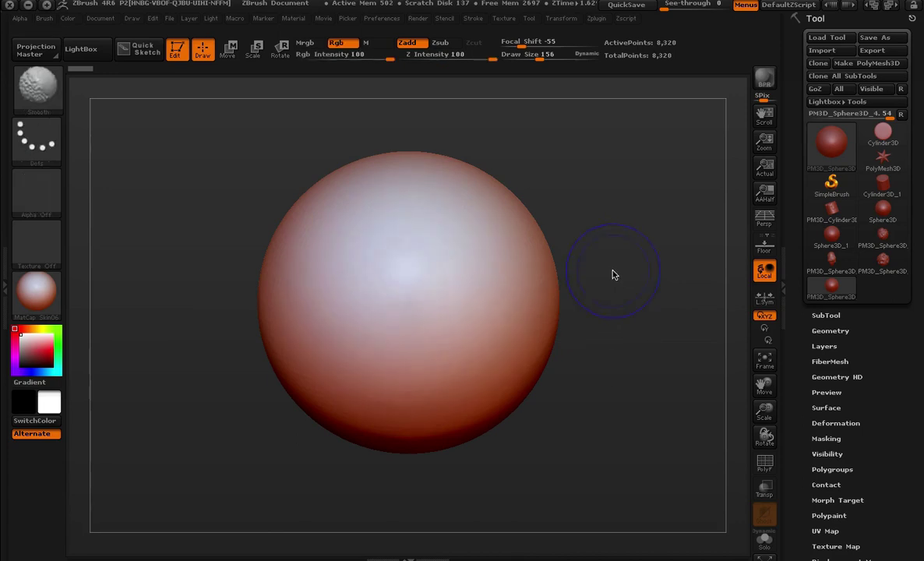
- Toggle the PolyF wireframe on to inspect the sphere's polygon grid, then off again
key(shift+f)
drag(640, 309, 641, 328)
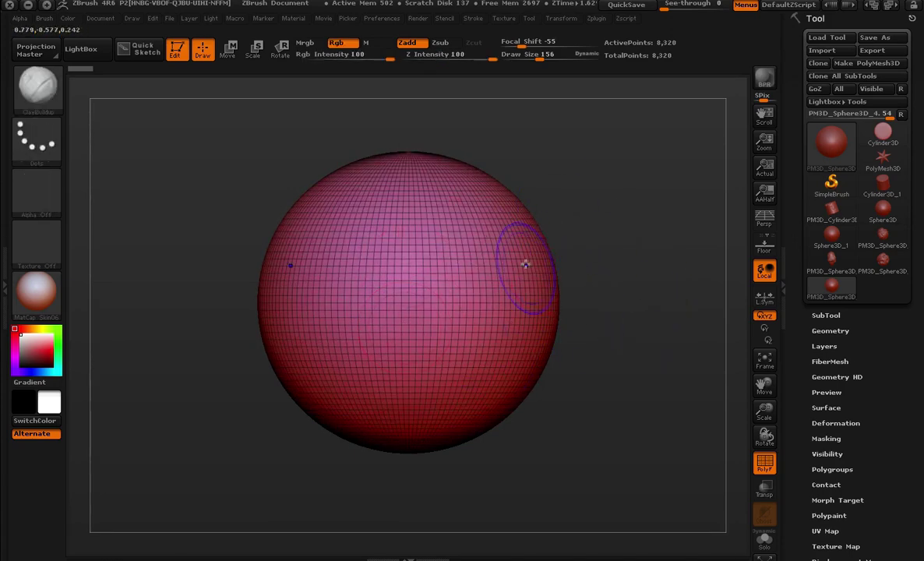
key(shift+f)
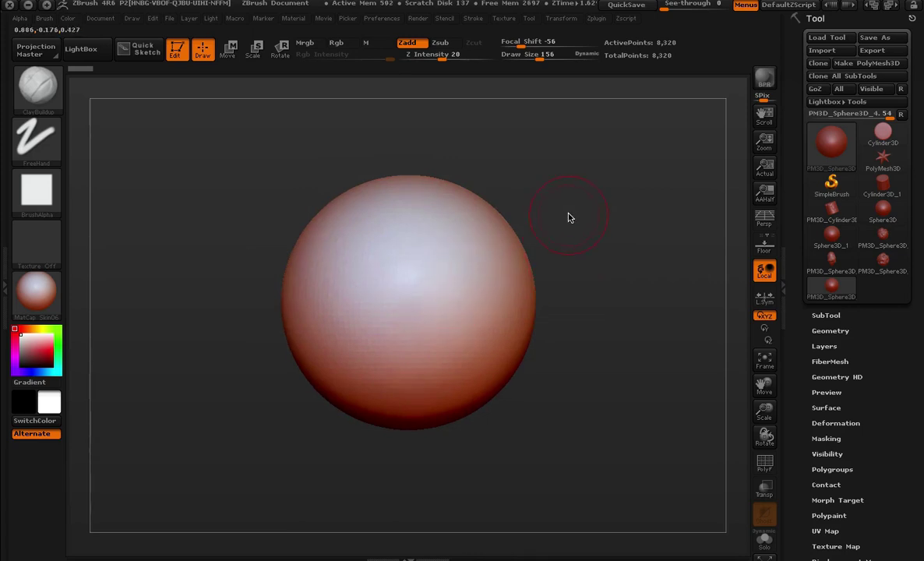
- Sculpt two rounded eye-socket dents, a brow ridge above them and a nose ridge between
mouse_move(526, 198)
alt+mouse_down()
mouse_move(435, 262)
mouse_move(479, 251)
mouse_move(460, 254)
alt+mouse_up()
drag(409, 187, 499, 225)
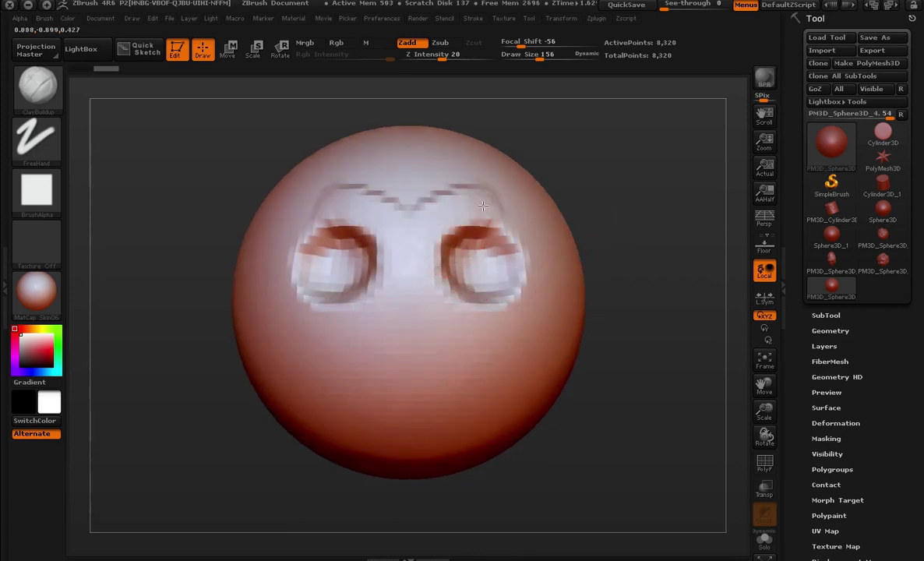
drag(444, 179, 506, 218)
drag(621, 243, 561, 257)
drag(421, 234, 412, 282)
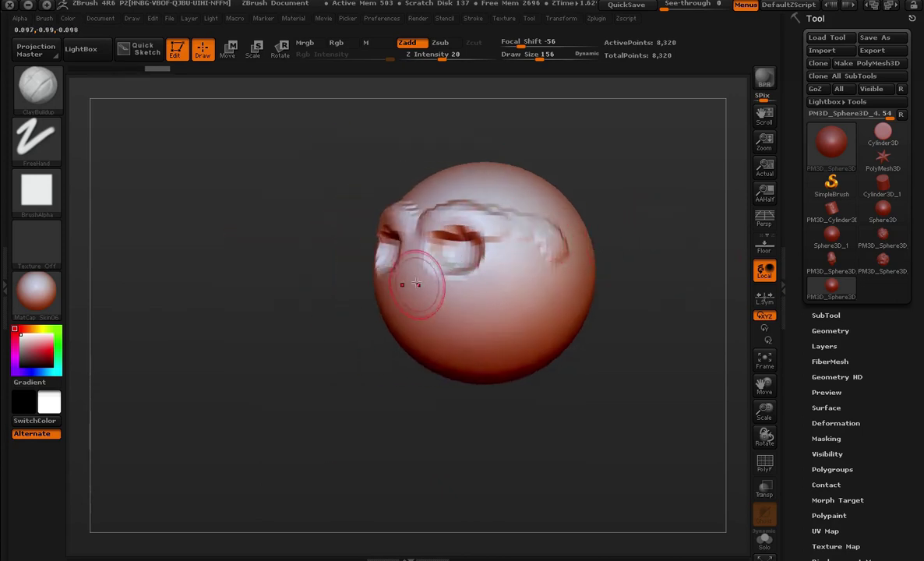
drag(546, 350, 406, 355)
mouse_move(406, 304)
mouse_down()
mouse_move(413, 261)
mouse_move(509, 341)
mouse_up()
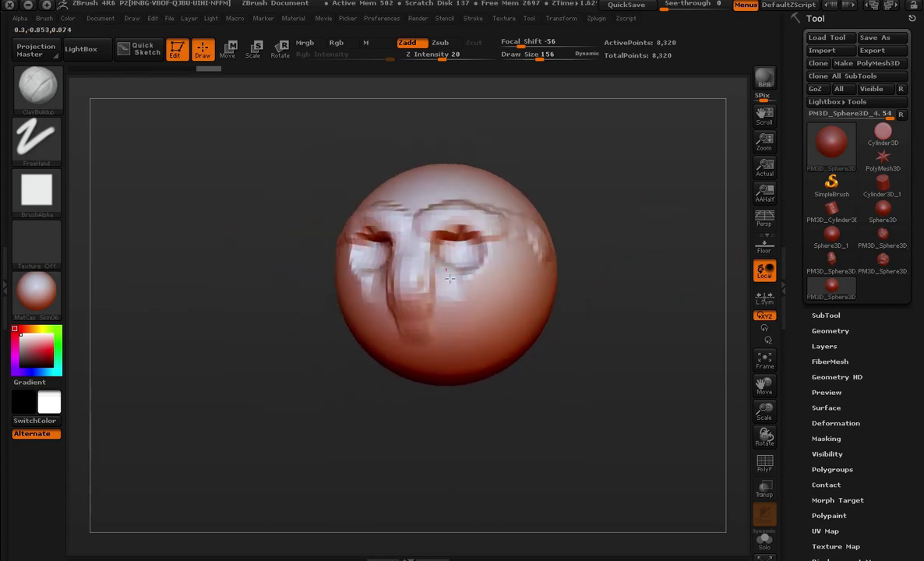
- Set Draw Size to 272, then 191, and sculpt the mouth, nose and eye area from the front
mouse_move(577, 347)
mouse_down()
mouse_move(483, 234)
mouse_move(494, 274)
mouse_up()
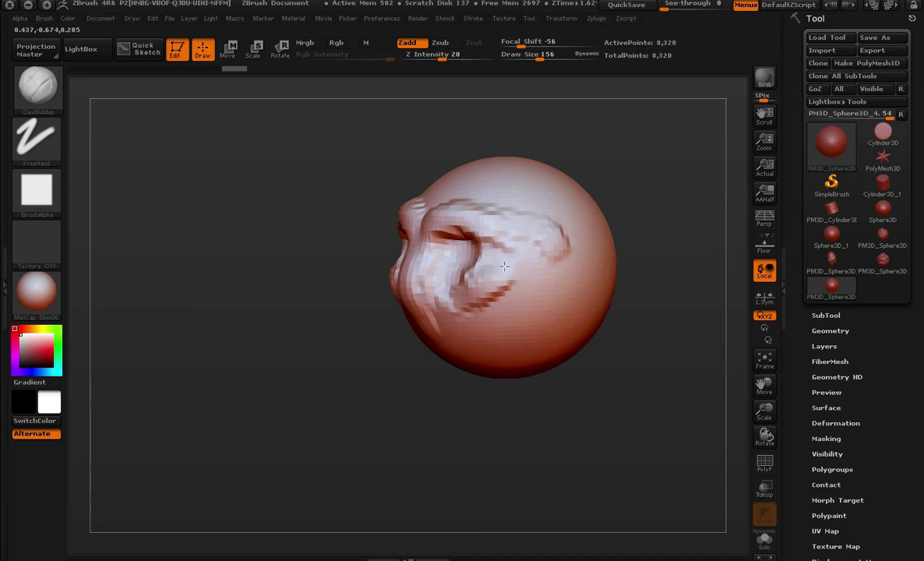
mouse_move(639, 312)
mouse_down()
mouse_move(383, 422)
mouse_move(441, 386)
mouse_move(404, 451)
mouse_move(429, 396)
mouse_up()
key(space)
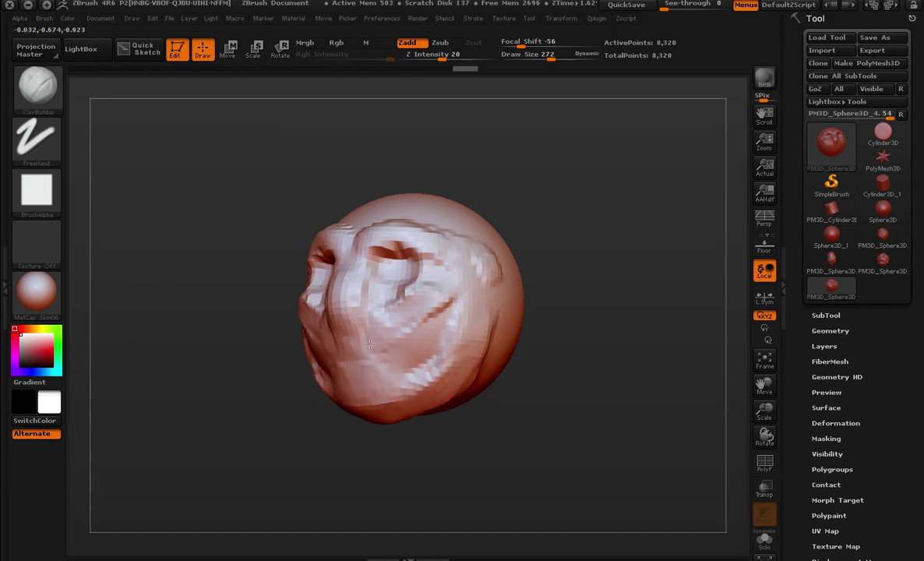
mouse_move(427, 352)
mouse_down()
mouse_move(499, 437)
mouse_move(446, 396)
mouse_move(472, 342)
mouse_up()
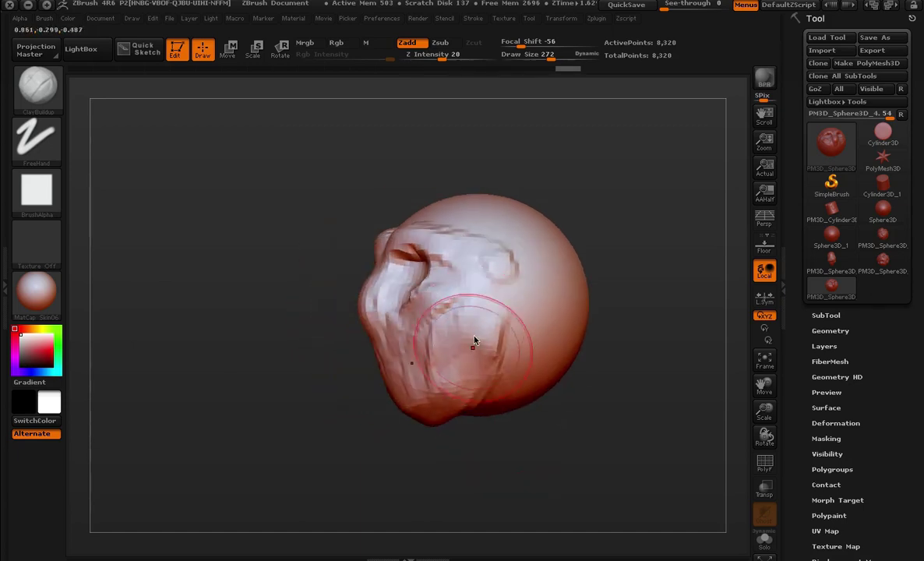
drag(457, 421, 378, 308)
key(space)
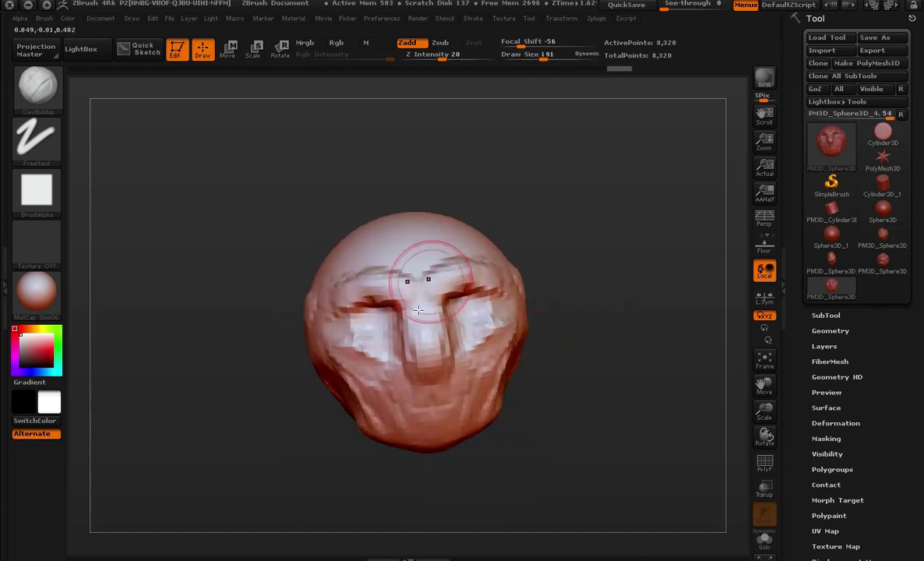
drag(405, 414, 421, 343)
mouse_move(366, 358)
mouse_down()
mouse_move(343, 300)
mouse_move(354, 319)
mouse_up()
- Deepen both eye sockets and the brow creases, checking from a three-quarter view
drag(546, 351, 605, 402)
mouse_move(351, 304)
mouse_down()
mouse_move(377, 261)
mouse_move(397, 292)
mouse_up()
drag(468, 339, 418, 318)
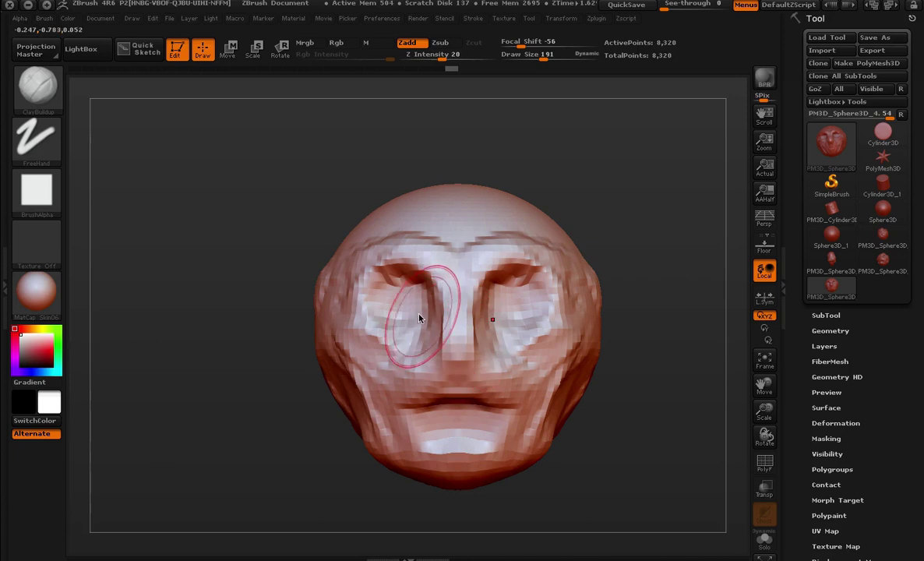
drag(280, 370, 327, 366)
mouse_move(390, 265)
mouse_down()
mouse_move(439, 285)
mouse_move(417, 312)
mouse_up()
mouse_move(608, 406)
alt+mouse_down()
mouse_move(519, 269)
mouse_move(557, 386)
mouse_move(561, 299)
mouse_move(536, 237)
mouse_move(596, 248)
mouse_move(542, 220)
mouse_move(594, 234)
alt+mouse_up()
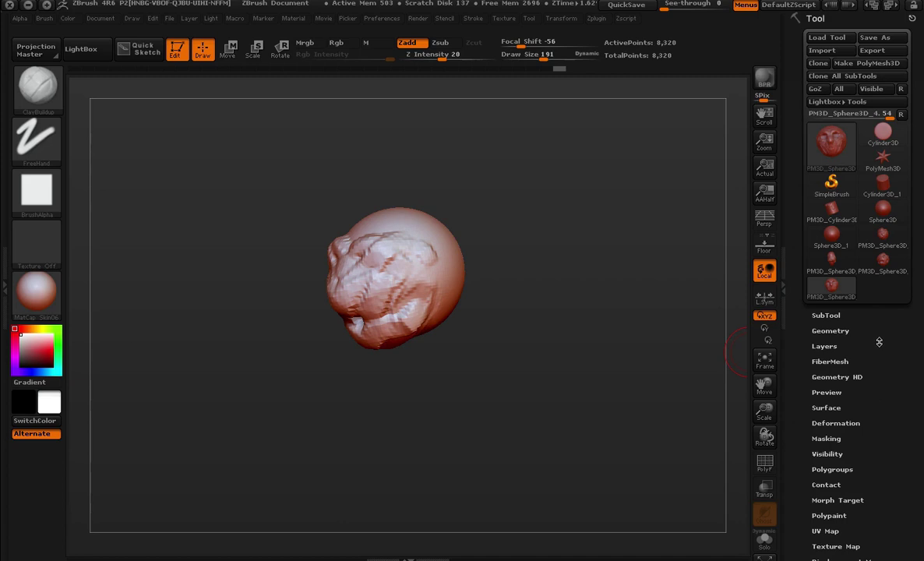
- With PolyF on and Draw Size 46, smooth the pinched pole on top of the head
drag(881, 345, 881, 313)
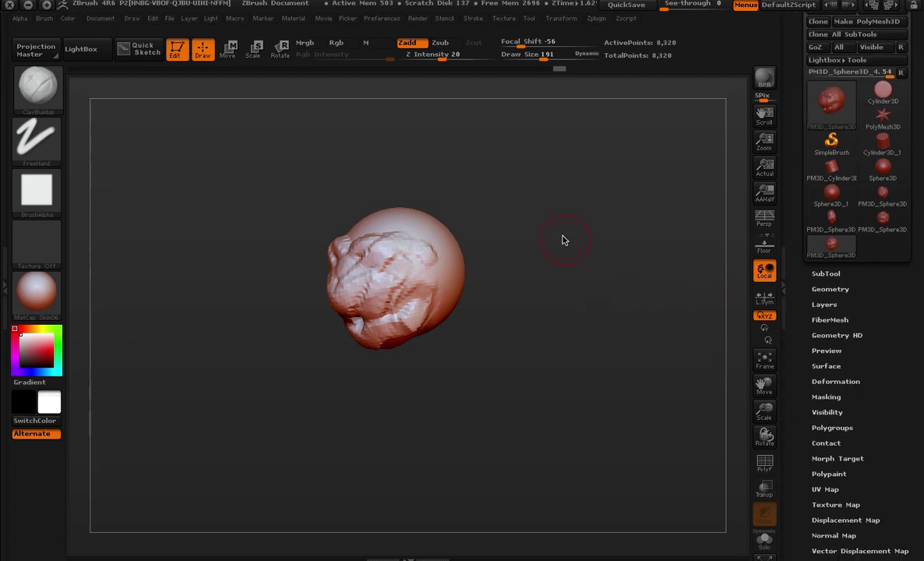
mouse_move(564, 240)
mouse_down()
mouse_move(548, 160)
mouse_move(605, 277)
mouse_move(573, 226)
mouse_move(590, 284)
mouse_move(660, 354)
mouse_move(532, 237)
mouse_move(600, 276)
mouse_move(699, 398)
mouse_move(691, 326)
mouse_up()
key(shift+f)
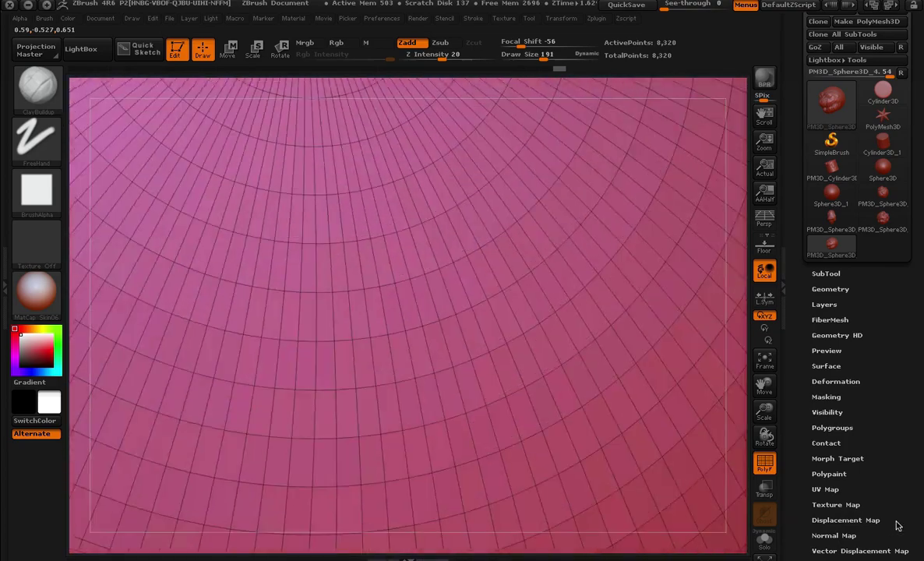
mouse_move(740, 136)
mouse_down()
mouse_move(727, 136)
mouse_move(592, 299)
mouse_up()
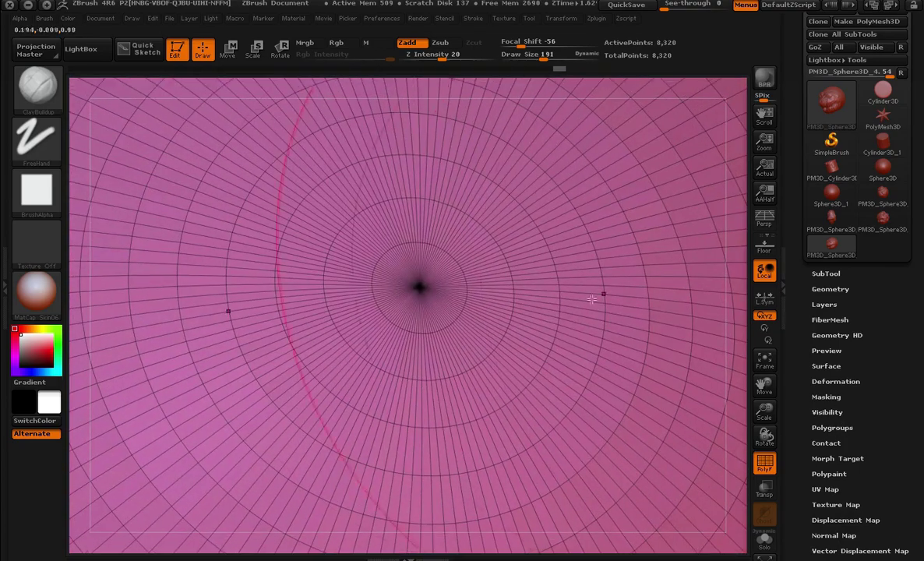
key(space)
drag(405, 234, 374, 230)
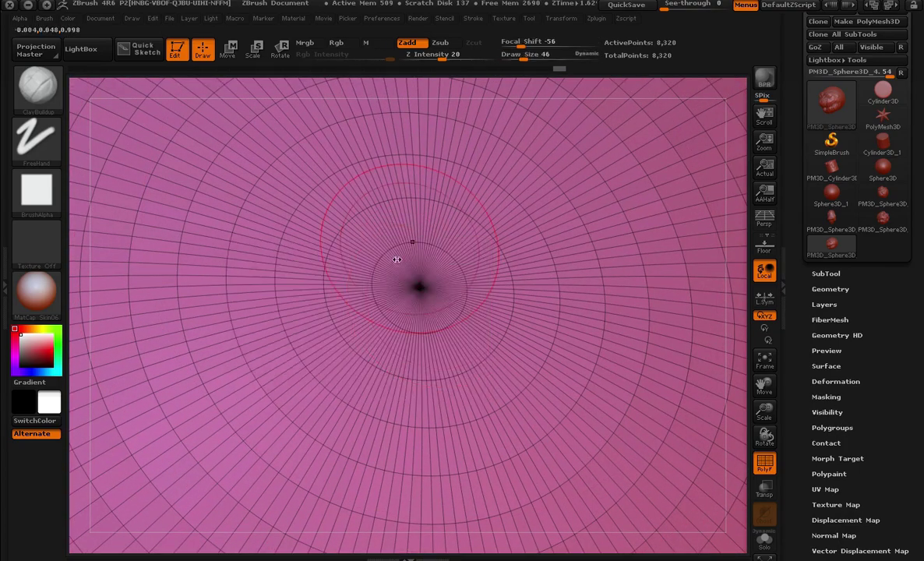
drag(728, 306, 650, 210)
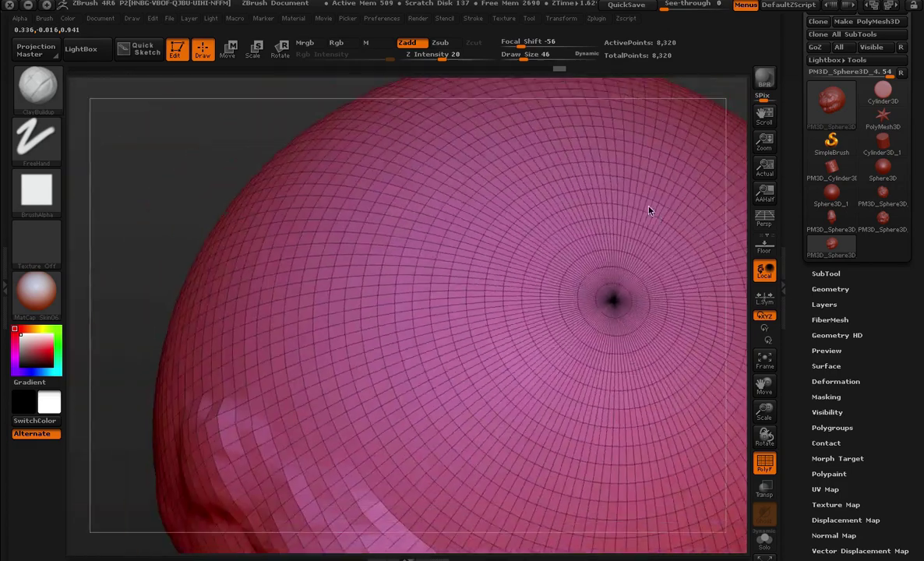
key(shift+f)
- Sculpt a small raised bump at the top pole and switch brushes with the B-S-H shortcut
drag(643, 294, 616, 307)
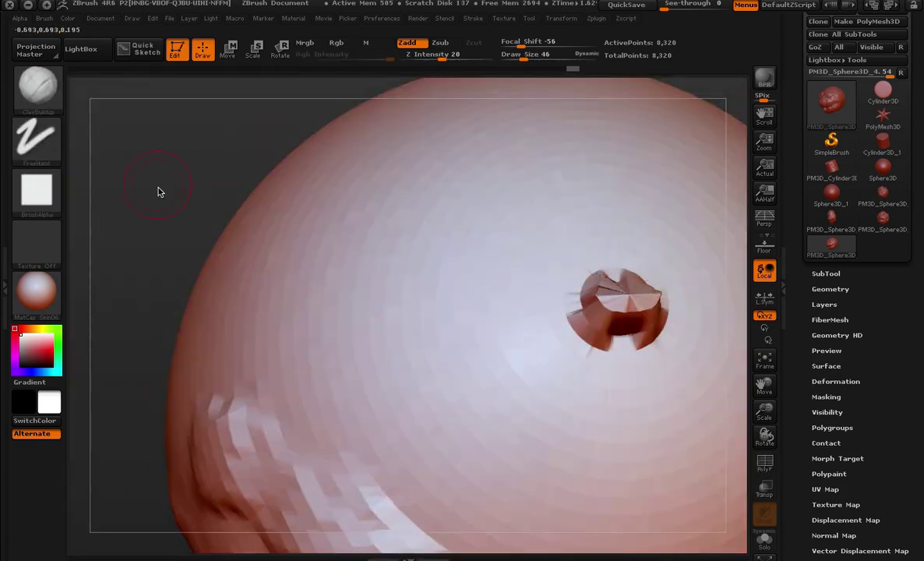
mouse_move(158, 192)
mouse_down()
mouse_move(210, 185)
mouse_move(197, 144)
mouse_up()
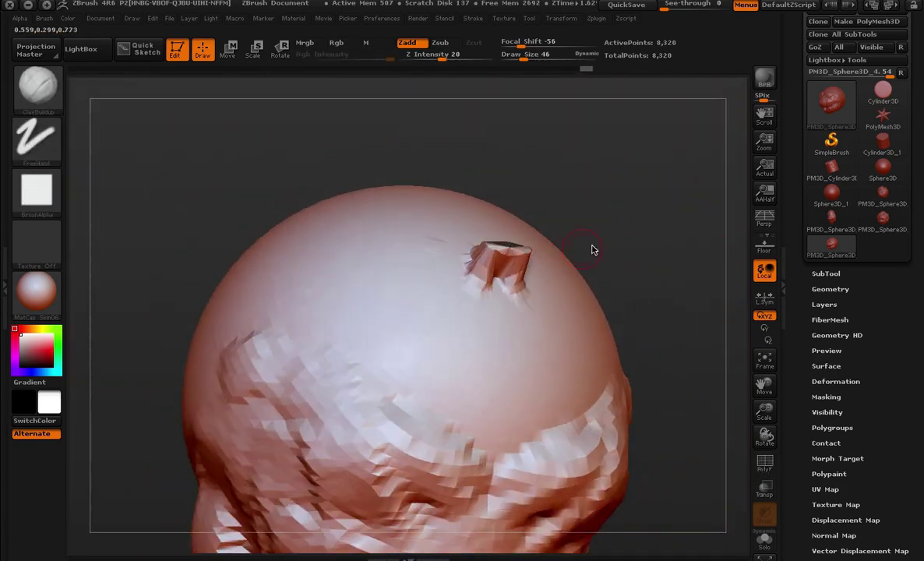
mouse_move(593, 252)
mouse_down()
mouse_move(616, 233)
mouse_move(478, 264)
mouse_up()
key(b)
key(s)
key(h)
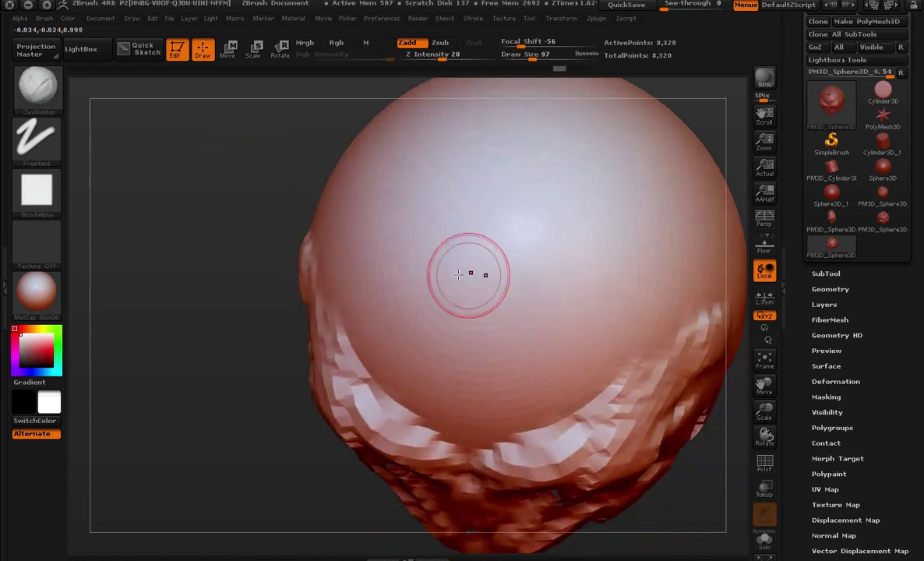
drag(459, 274, 483, 268)
- Build up clay around the hole on top of the head
mouse_move(434, 243)
mouse_down()
mouse_move(516, 288)
mouse_move(501, 292)
mouse_move(516, 278)
mouse_up()
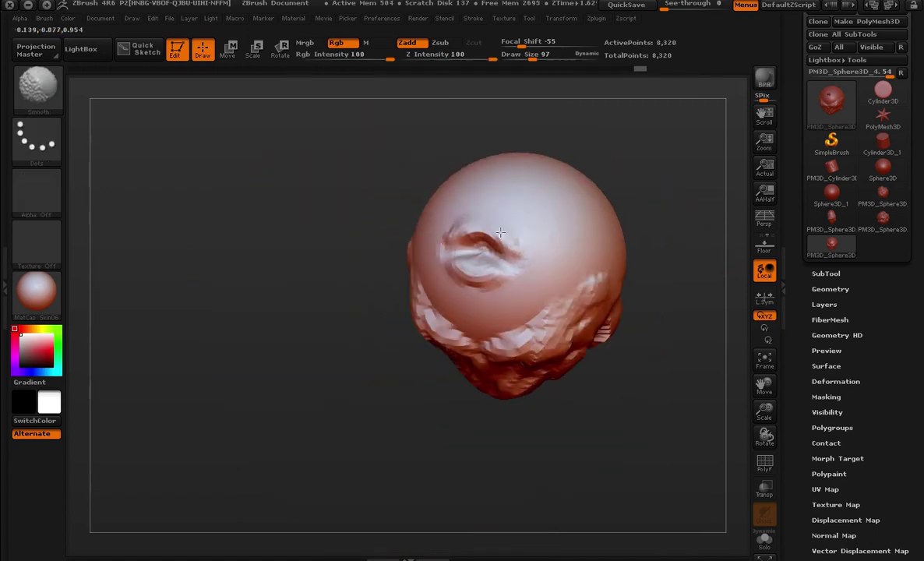
mouse_move(404, 400)
mouse_down()
mouse_move(357, 430)
mouse_move(668, 197)
mouse_move(657, 242)
mouse_up()
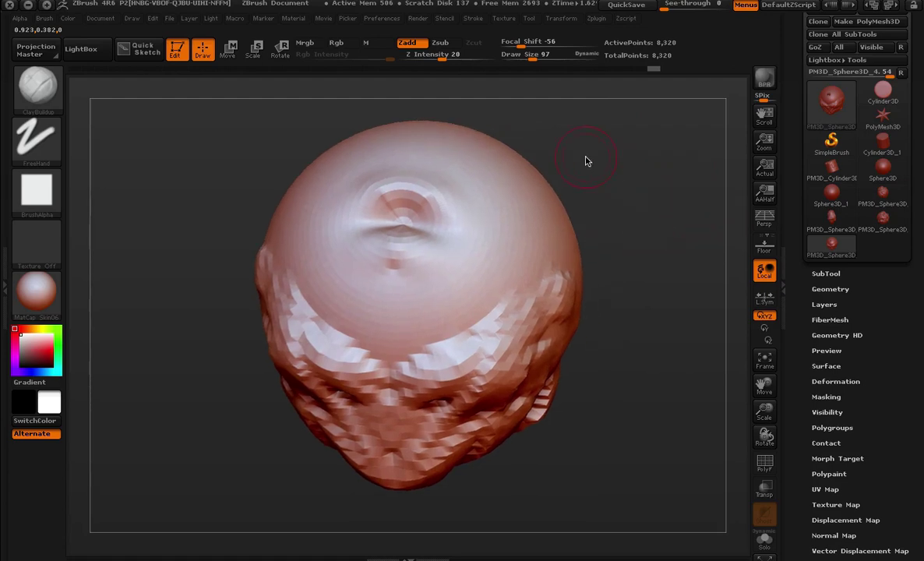
key(shift+f)
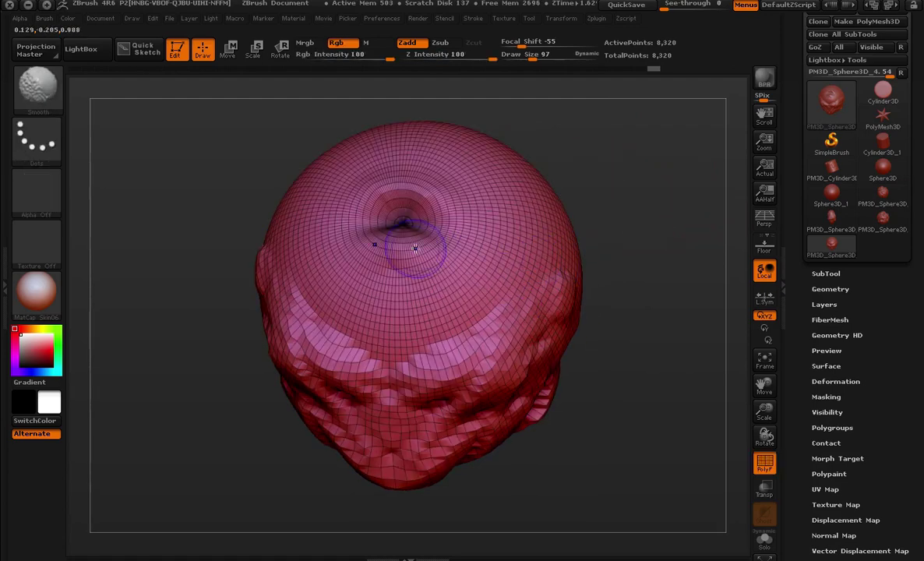
key(shift+f)
key(shift+f)
mouse_move(672, 404)
alt+mouse_down()
mouse_move(650, 361)
mouse_move(605, 338)
alt+mouse_up()
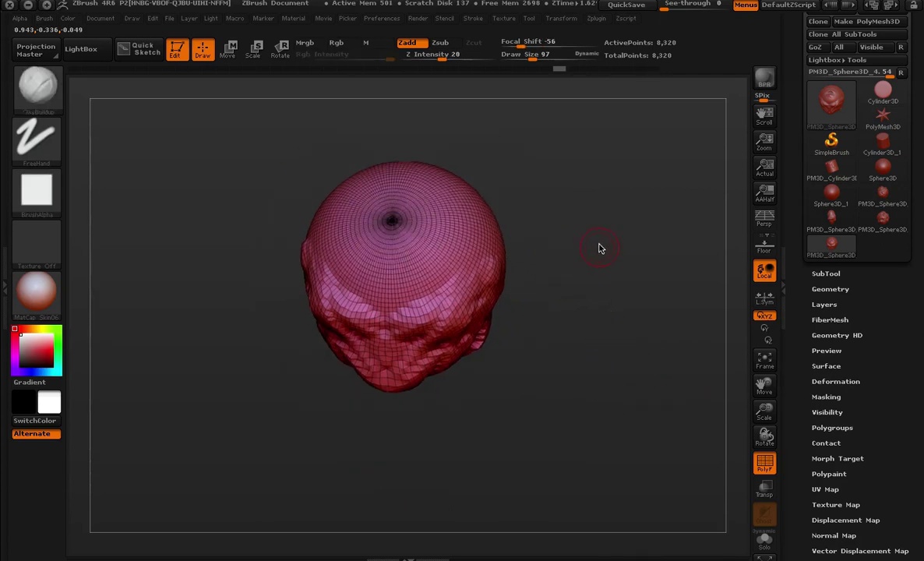
- At Draw Size 140, pull the top bump out into two mirrored, stretched horns
mouse_move(600, 248)
mouse_down()
mouse_move(444, 226)
mouse_move(471, 218)
mouse_up()
key(space)
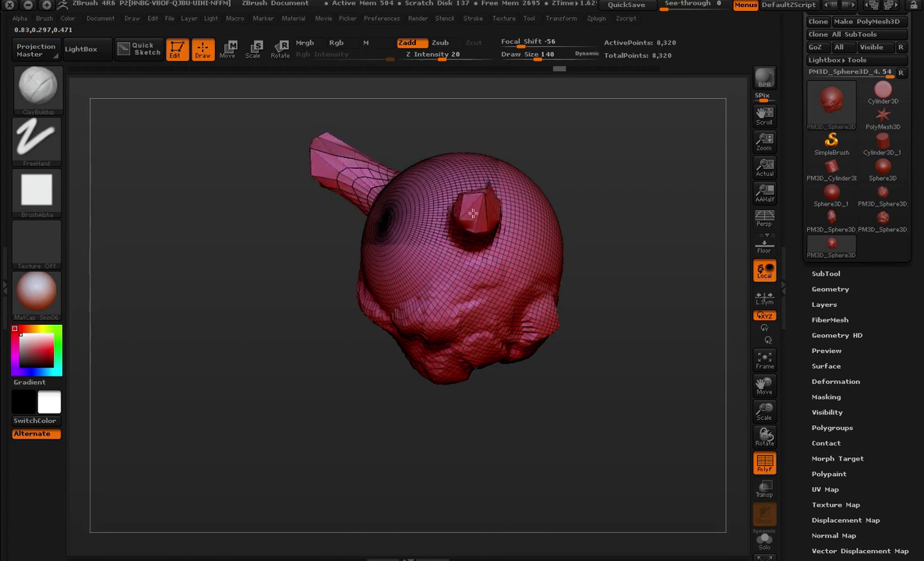
mouse_move(577, 173)
mouse_down()
mouse_move(622, 182)
mouse_move(612, 194)
mouse_move(486, 226)
mouse_up()
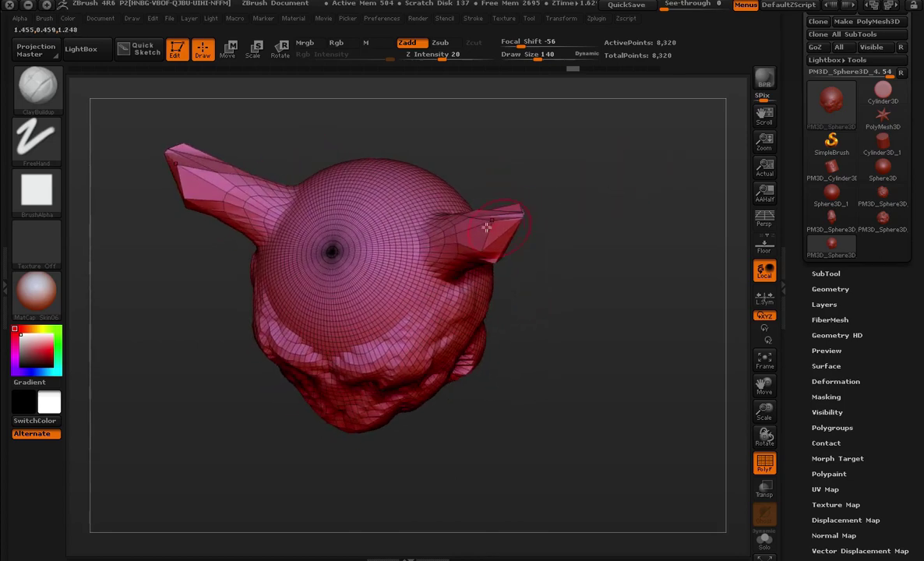
key(shift+f)
mouse_move(557, 212)
mouse_down()
mouse_move(600, 128)
mouse_move(561, 182)
mouse_move(564, 229)
mouse_move(476, 204)
mouse_move(491, 159)
mouse_move(610, 188)
mouse_move(617, 200)
mouse_move(596, 200)
mouse_up()
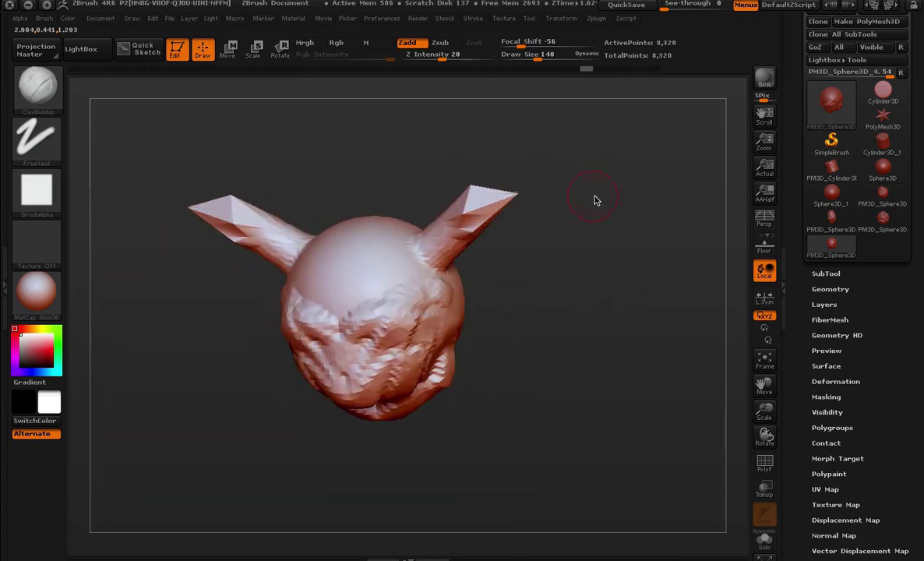
scroll(878, 271, down, 1)
scroll(879, 271, down, 2)
scroll(876, 405, up, 4)
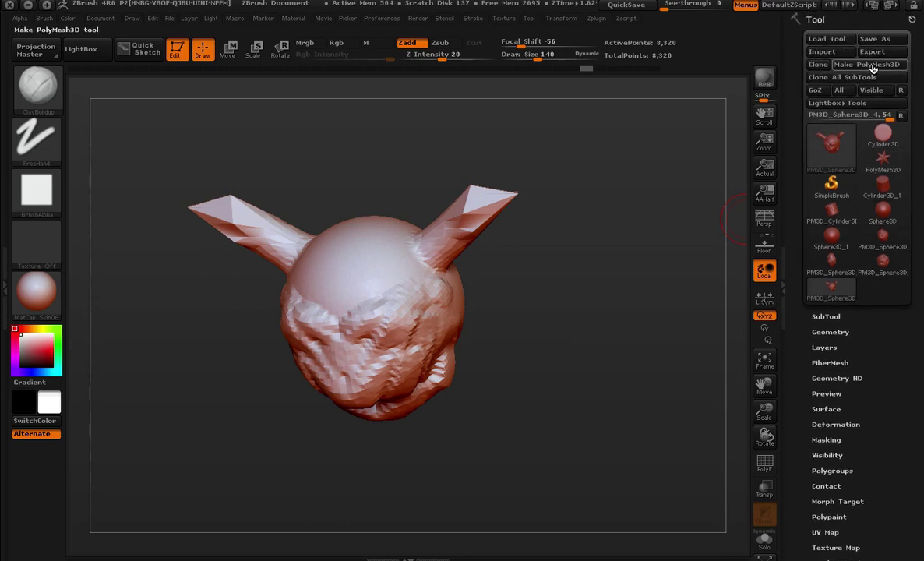
- Browse the Tool palette's SubTool, Geometry, Layers, FiberMesh and Geometry HD sub-palettes
scroll(874, 335, down, 5)
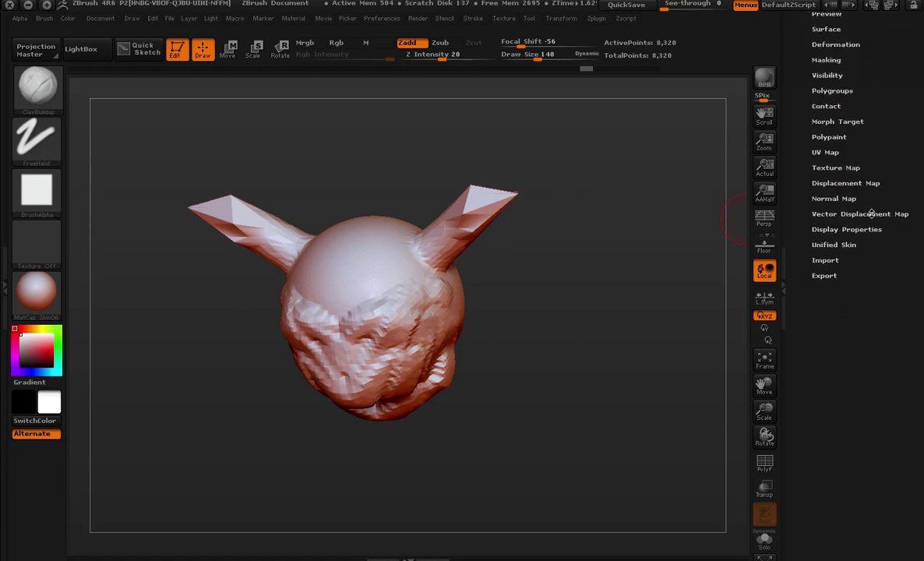
scroll(863, 238, up, 2)
click(828, 113)
click(828, 113)
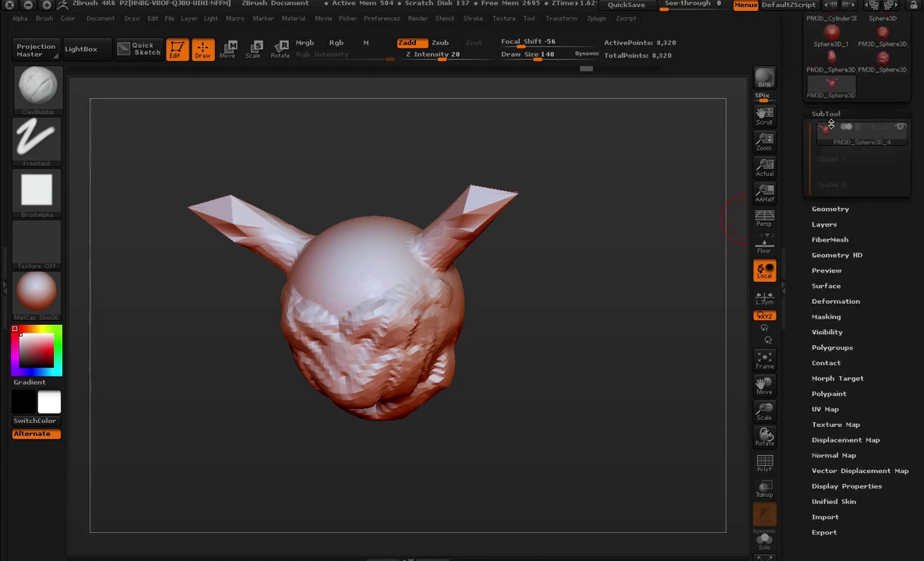
click(831, 129)
click(831, 129)
click(825, 144)
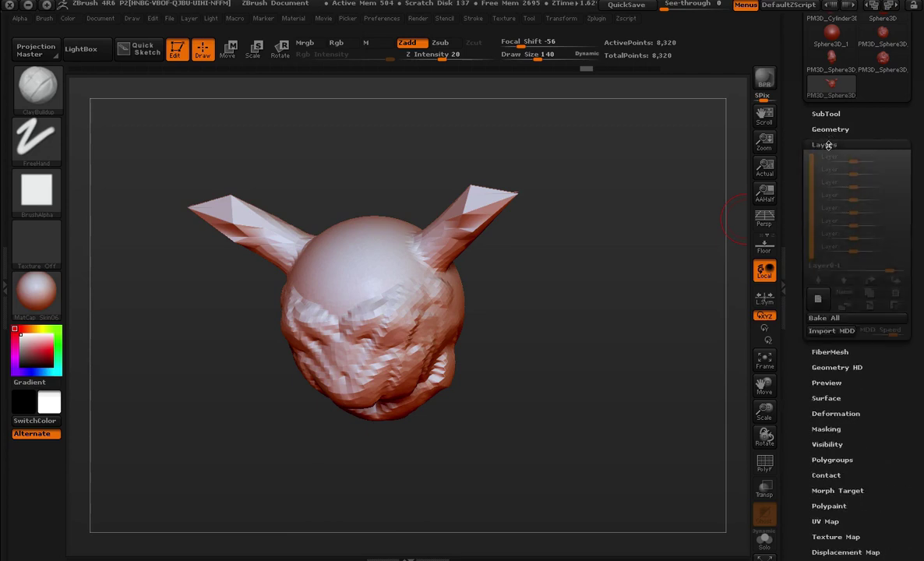
click(824, 144)
click(830, 159)
click(830, 159)
click(835, 175)
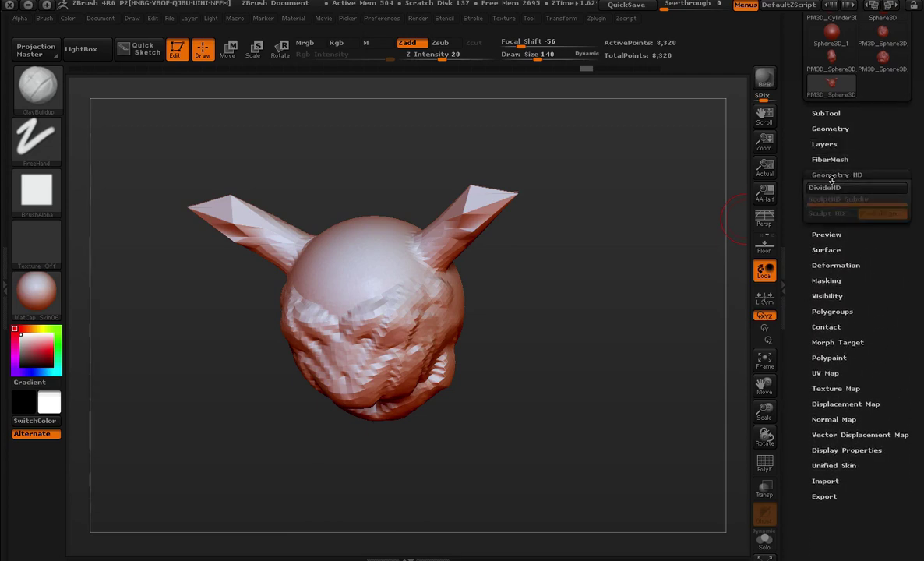
click(835, 175)
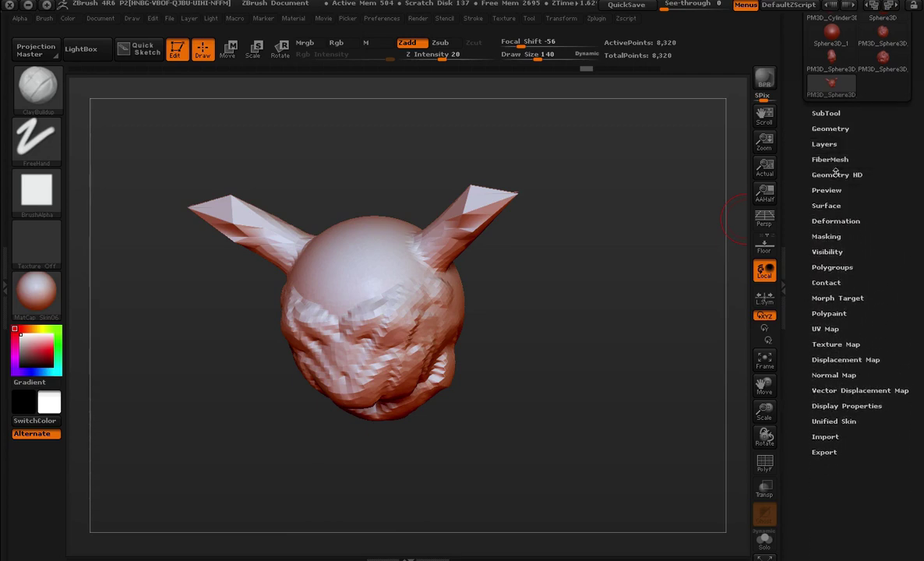
- Expand Geometry and look into its DynaMesh re-meshing options
click(832, 129)
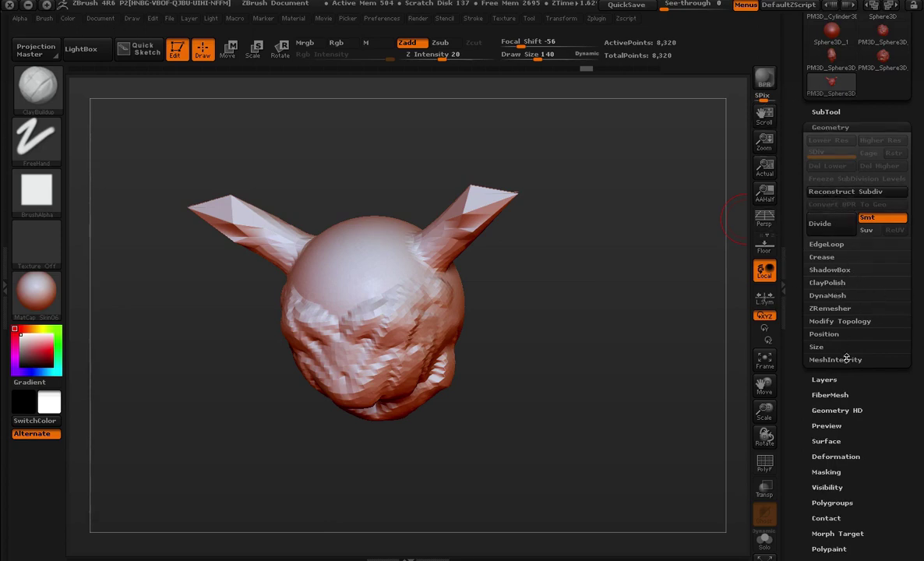
click(844, 296)
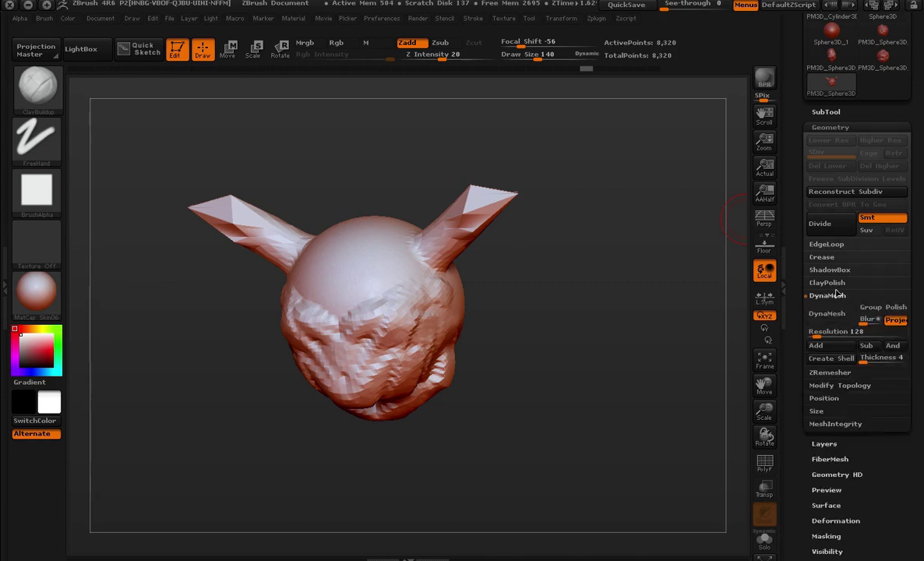
click(834, 297)
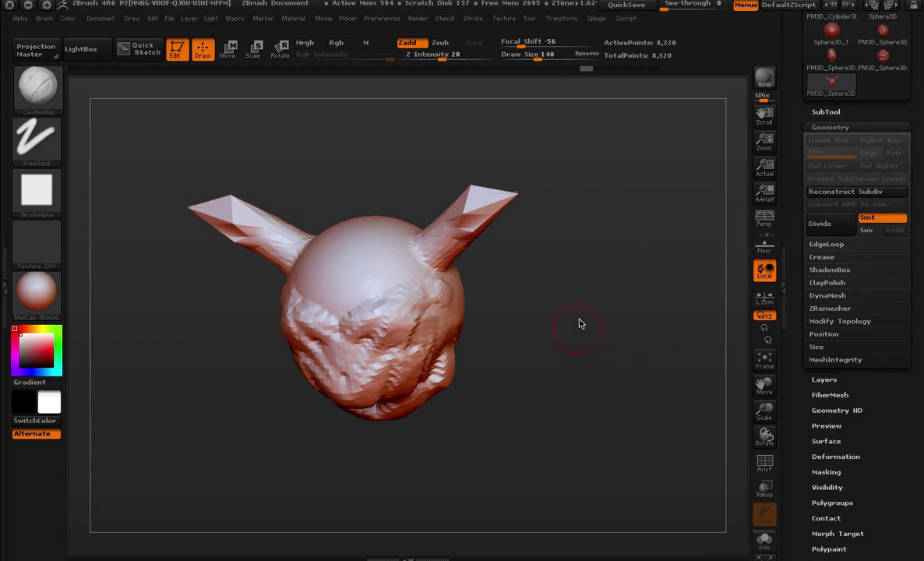
- Show the PolyF wireframe to inspect the horns and set Draw Size to 37
scroll(591, 322, up, 2)
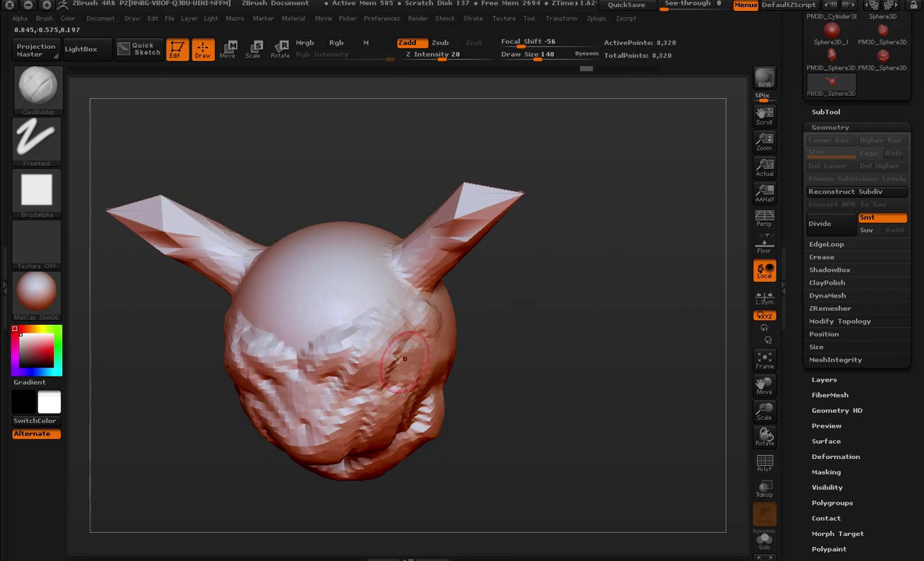
key(shift+f)
drag(542, 306, 650, 278)
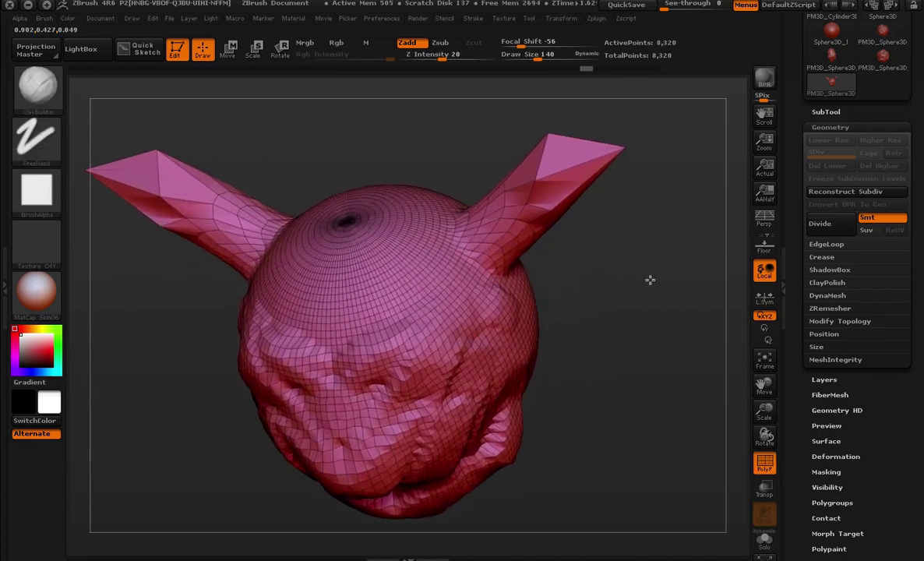
scroll(609, 378, up, 5)
mouse_move(610, 378)
mouse_down()
mouse_move(664, 319)
mouse_move(670, 296)
mouse_move(694, 324)
mouse_up()
scroll(651, 313, down, 3)
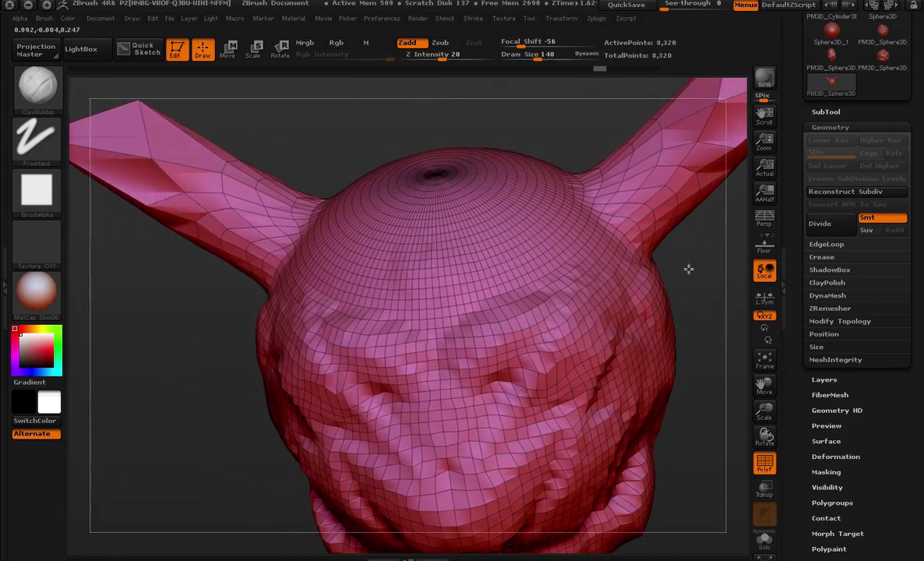
scroll(386, 257, up, 3)
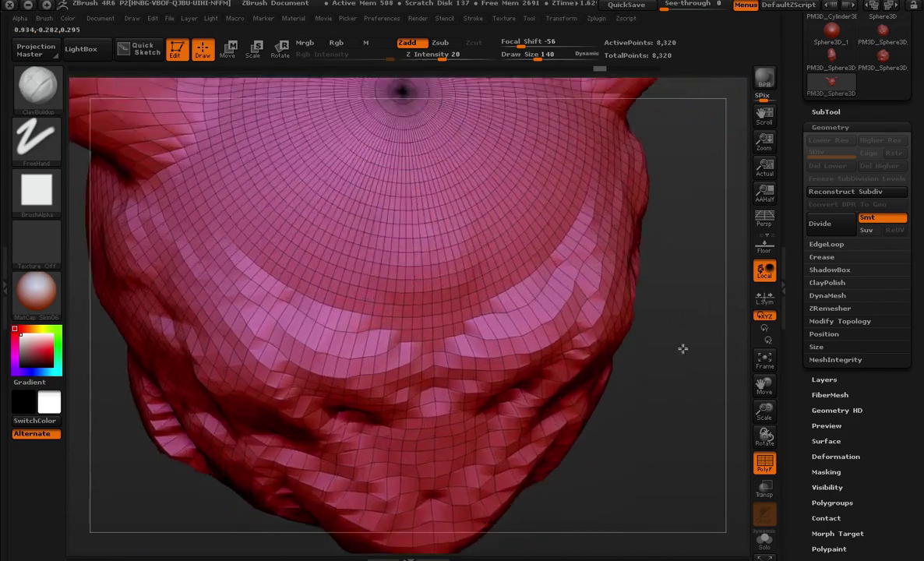
scroll(393, 261, up, 3)
key(space)
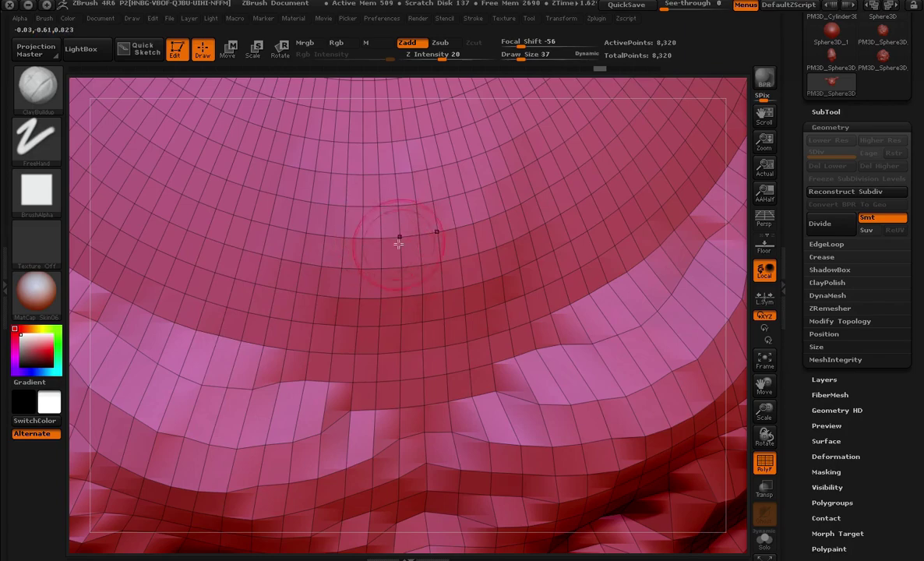
scroll(740, 274, down, 3)
mouse_move(740, 274)
mouse_down()
mouse_move(161, 402)
mouse_move(676, 247)
mouse_move(578, 324)
mouse_move(660, 207)
mouse_move(616, 322)
mouse_up()
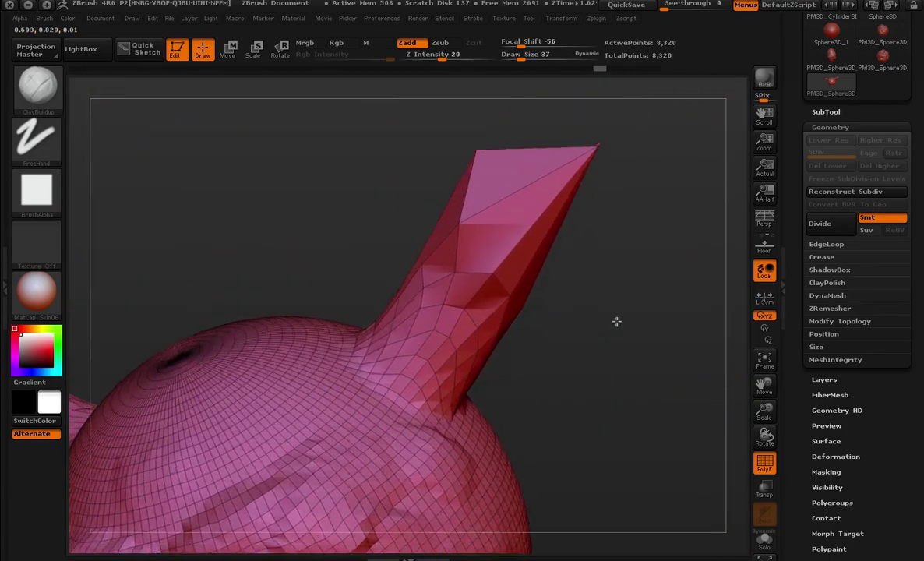
- Divide the head, undoing once, up to SDiv 4 at 525,312 points, then hide PolyF
click(832, 229)
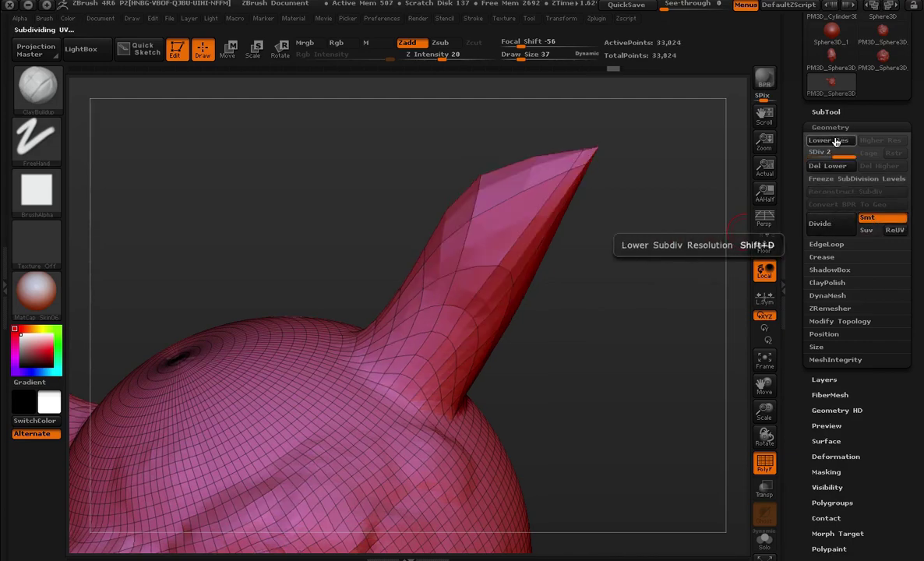
click(833, 225)
click(832, 225)
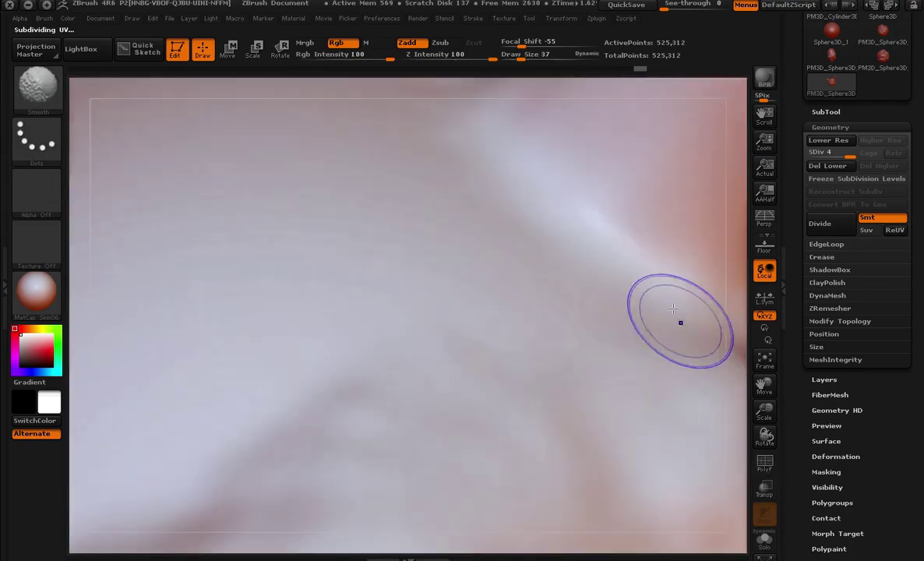
mouse_move(618, 277)
alt+mouse_down()
mouse_move(723, 238)
mouse_move(462, 436)
mouse_move(612, 435)
mouse_move(589, 458)
alt+mouse_up()
key(shift+d)
key(shift+d)
key(shift+d)
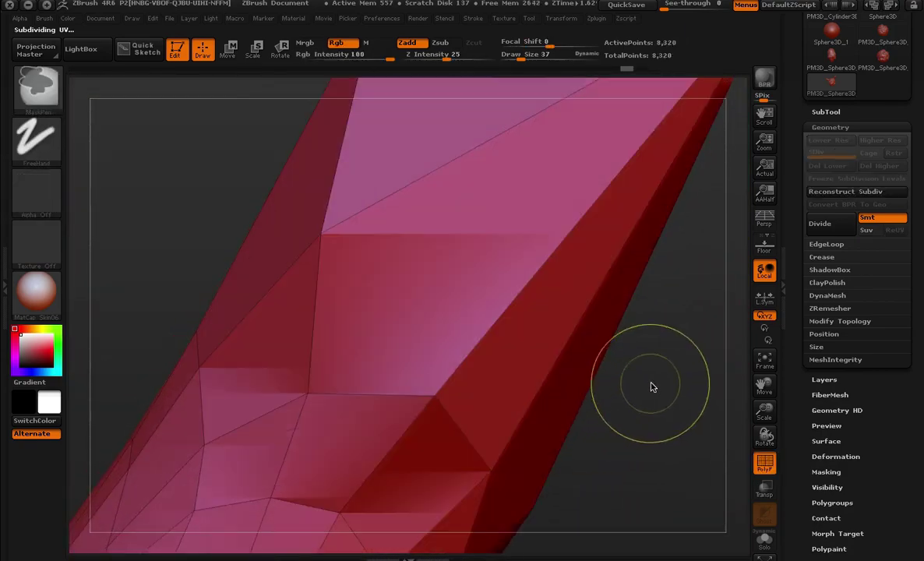
mouse_move(670, 361)
mouse_down()
mouse_move(701, 207)
mouse_move(659, 293)
mouse_up()
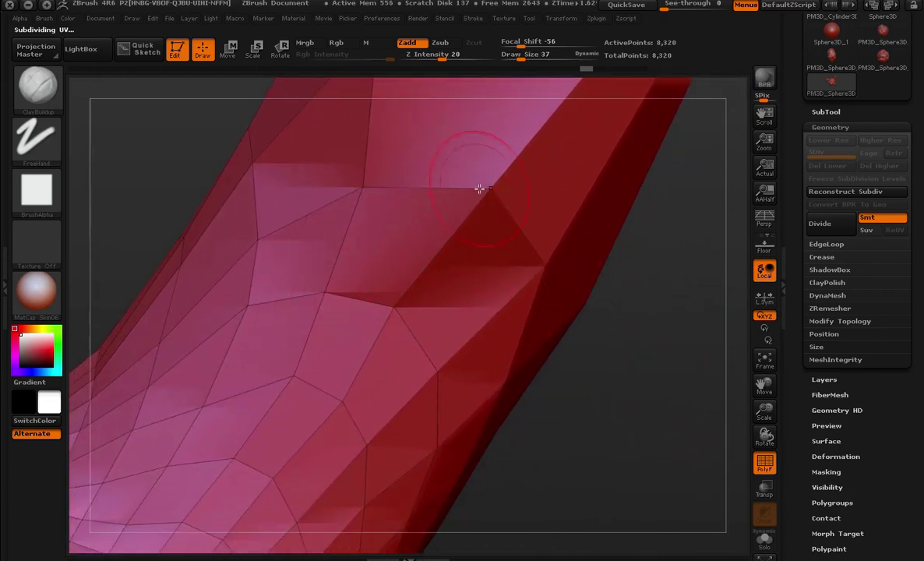
click(830, 226)
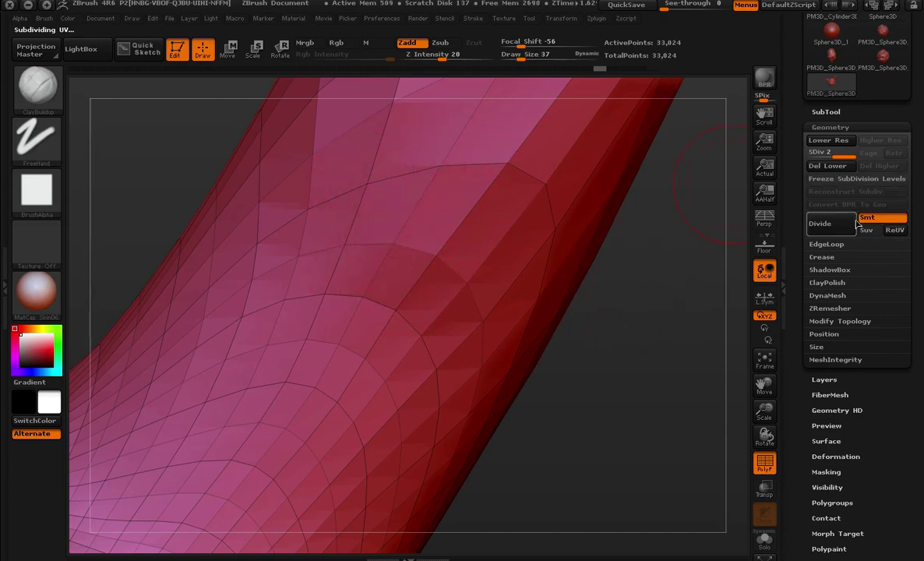
click(832, 230)
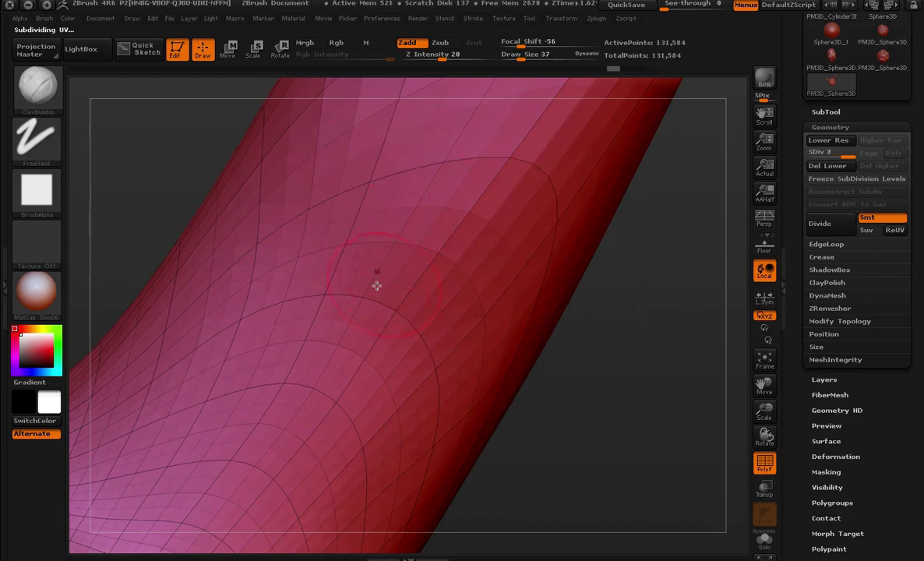
mouse_move(438, 178)
mouse_down()
mouse_move(594, 281)
mouse_move(495, 382)
mouse_move(614, 208)
mouse_move(606, 319)
mouse_up()
key(shift+f)
drag(552, 383, 520, 309)
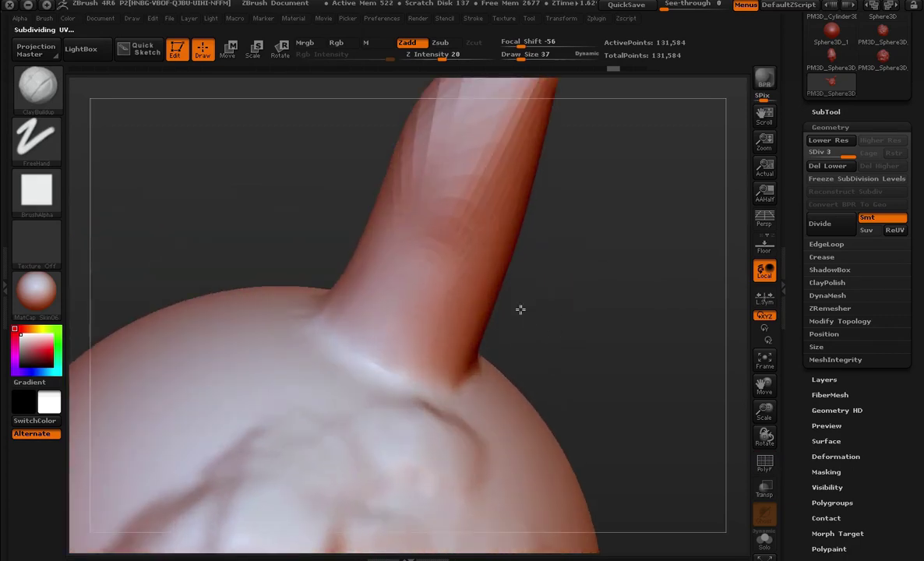
drag(596, 215, 631, 204)
- Subdivide to level 4 and roughen a horn tip with ClayBuildup strokes
click(819, 223)
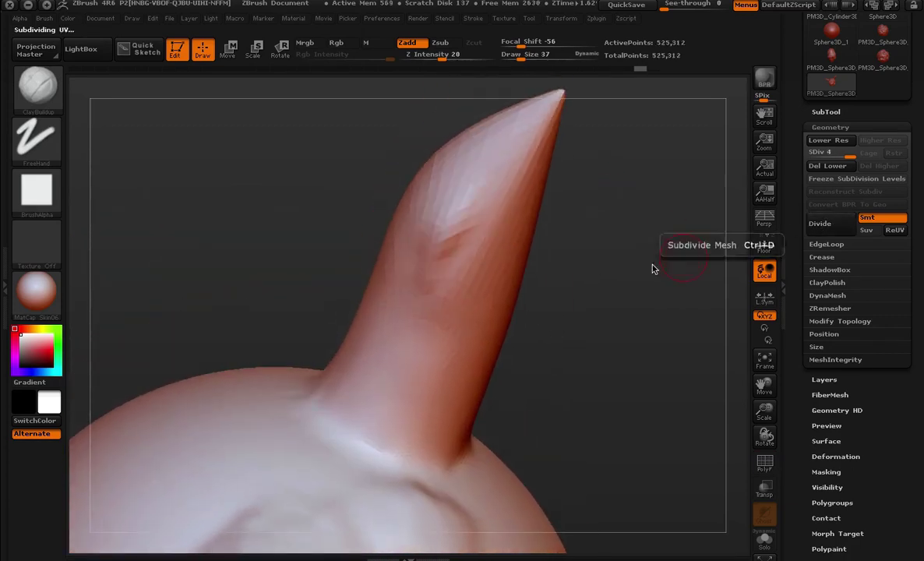
mouse_move(651, 268)
mouse_down()
mouse_move(579, 296)
mouse_move(616, 269)
mouse_up()
drag(500, 153, 471, 139)
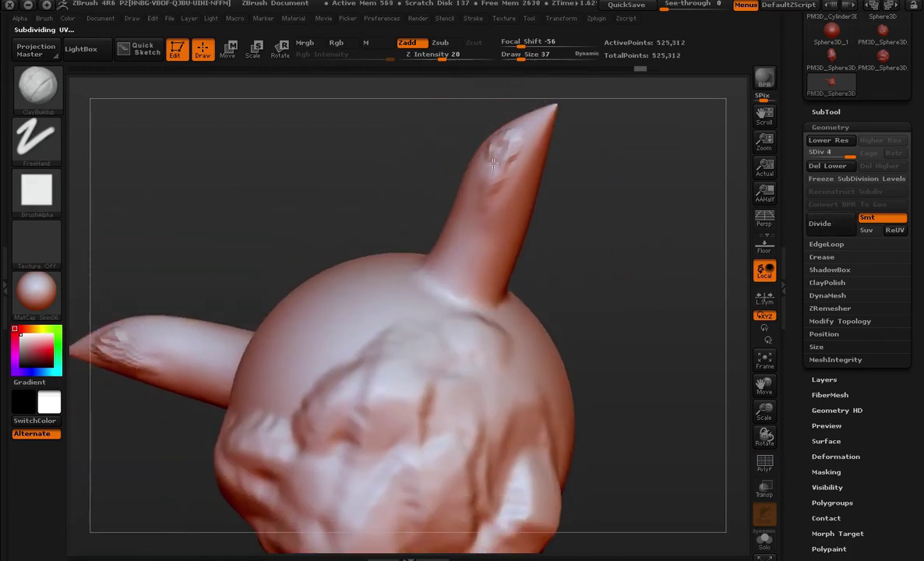
mouse_move(592, 195)
mouse_down()
mouse_move(640, 138)
mouse_move(427, 343)
mouse_up()
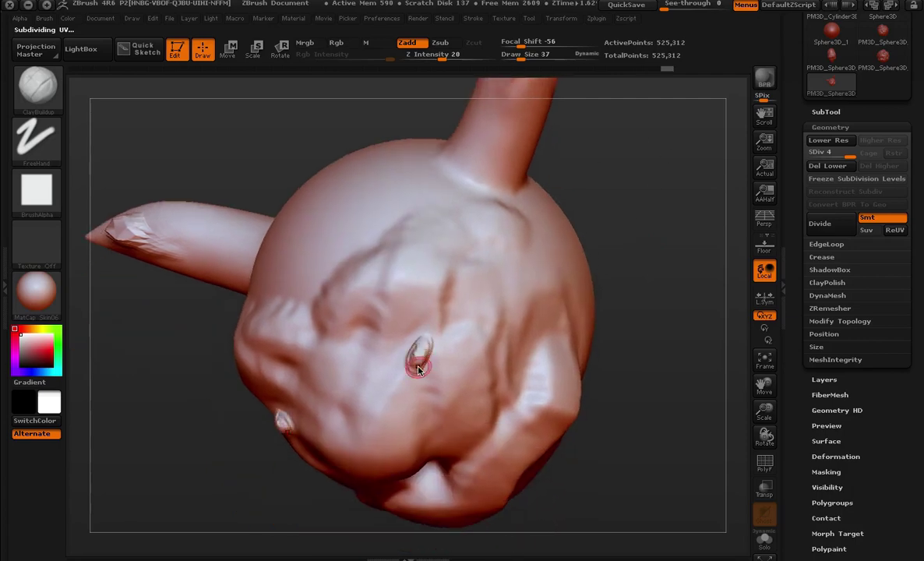
mouse_move(600, 300)
alt+mouse_down()
mouse_move(695, 192)
mouse_move(443, 258)
alt+mouse_up()
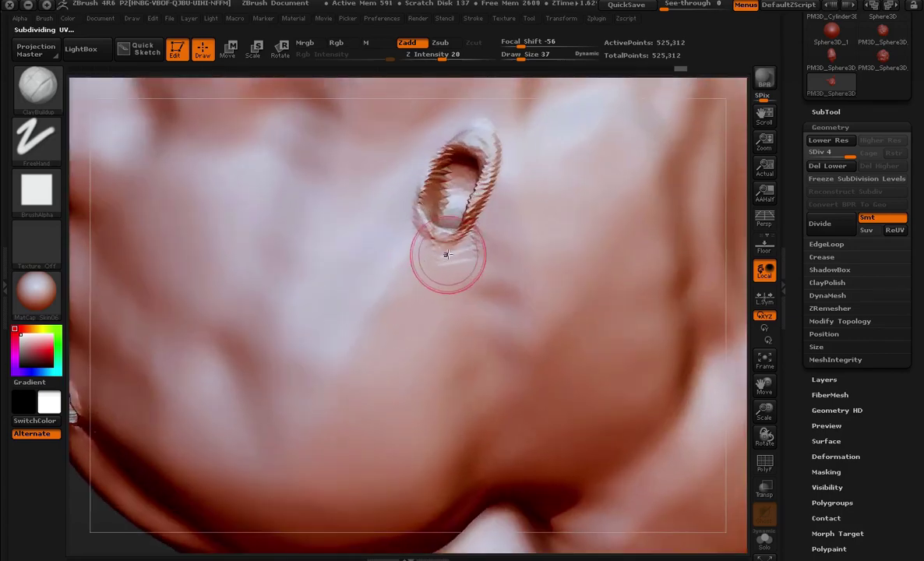
- Carve a C-shaped groove beside the hole and sculpt the letters S-A-L-U-T below it
mouse_move(354, 257)
mouse_down()
mouse_move(343, 294)
mouse_move(351, 311)
mouse_move(433, 336)
mouse_up()
drag(365, 360, 311, 446)
drag(376, 436, 436, 425)
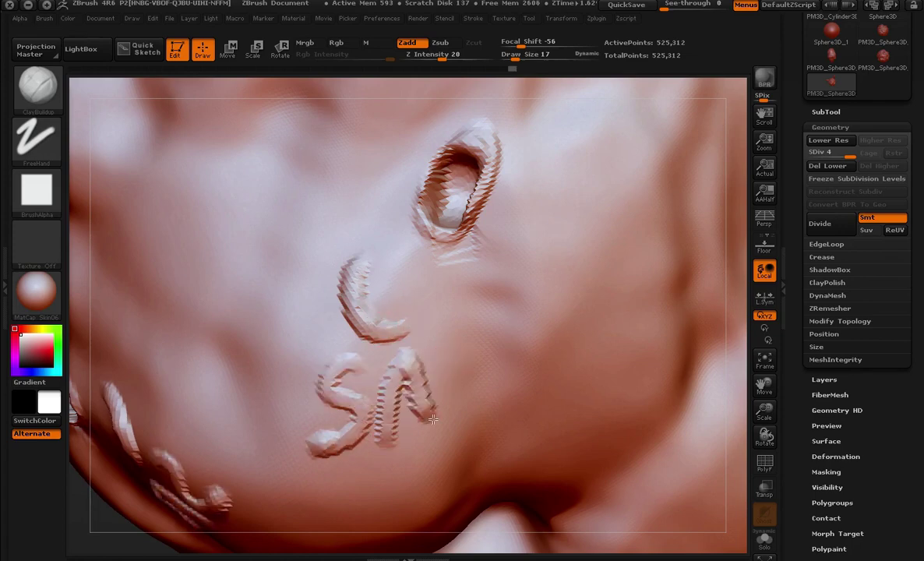
drag(385, 401, 425, 397)
drag(471, 343, 561, 353)
mouse_move(537, 308)
mouse_down()
mouse_move(545, 362)
mouse_move(580, 300)
mouse_up()
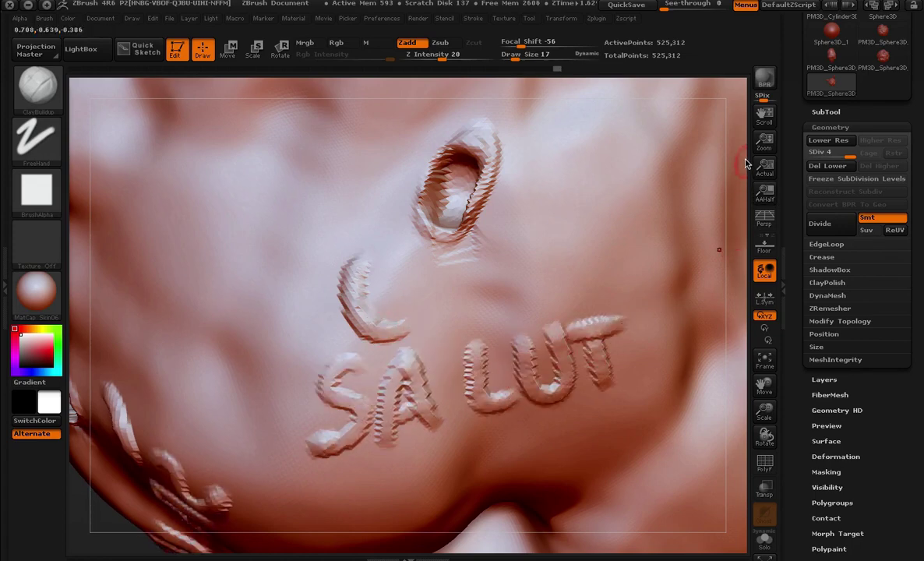
- Add more rough strokes along the horn and show the PolyF wireframe
mouse_move(764, 142)
mouse_down()
mouse_move(754, 125)
mouse_move(658, 401)
mouse_move(565, 244)
mouse_up()
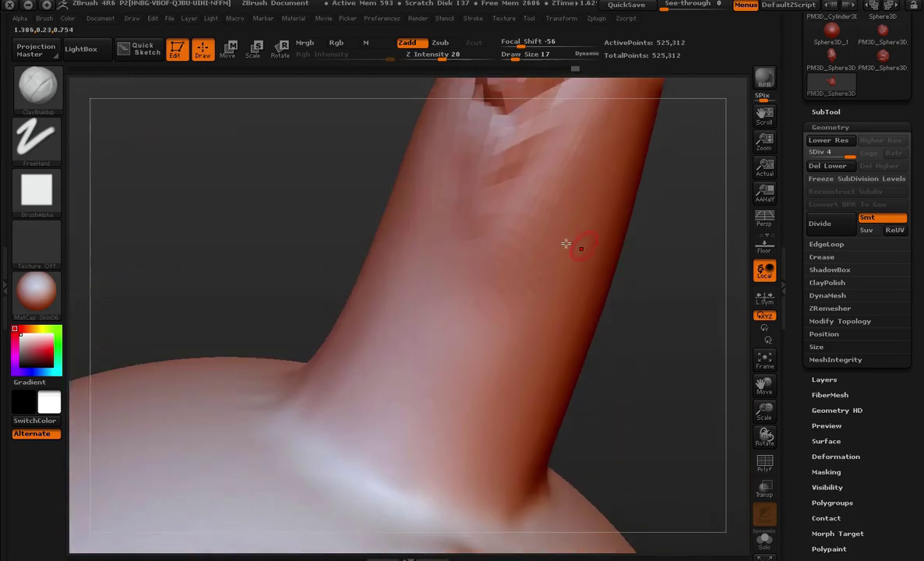
drag(719, 131, 525, 306)
drag(432, 331, 390, 381)
mouse_move(436, 293)
mouse_down()
mouse_move(499, 362)
mouse_move(604, 309)
mouse_move(629, 330)
mouse_move(652, 150)
mouse_move(635, 158)
mouse_up()
key(shift+f)
mouse_move(644, 292)
mouse_down()
mouse_move(704, 402)
mouse_move(675, 175)
mouse_move(685, 190)
mouse_up()
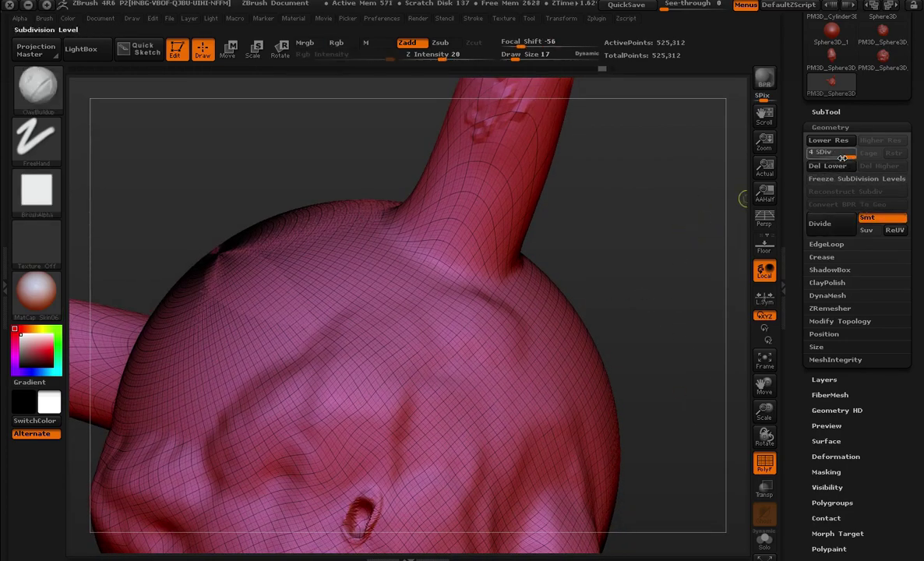
- At SDiv 1 with Draw Size 125, sculpt a large round bulge between the horns, then step back up
click(814, 153)
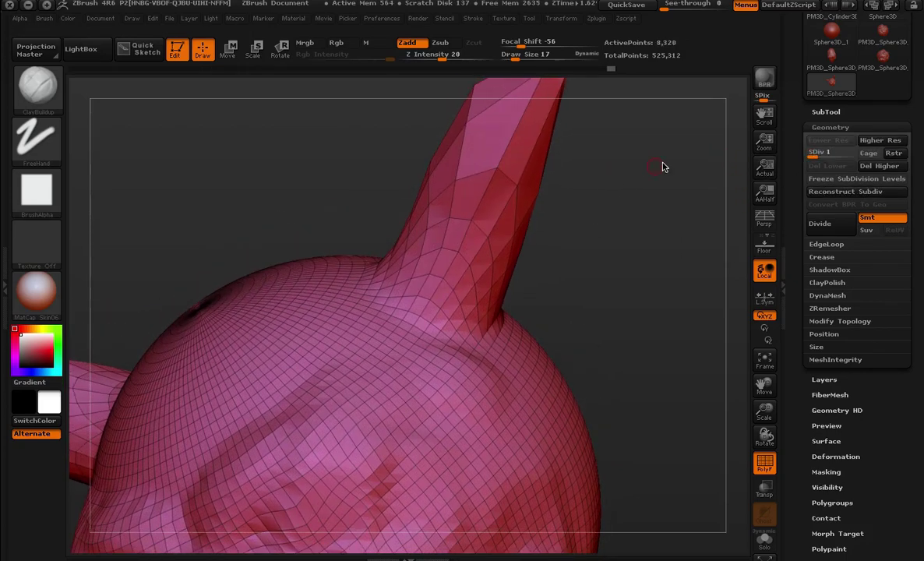
mouse_move(813, 153)
mouse_down()
mouse_move(822, 155)
mouse_move(813, 153)
mouse_up()
key(space)
mouse_move(660, 294)
mouse_down()
mouse_move(687, 238)
mouse_move(545, 257)
mouse_up()
drag(257, 257, 317, 232)
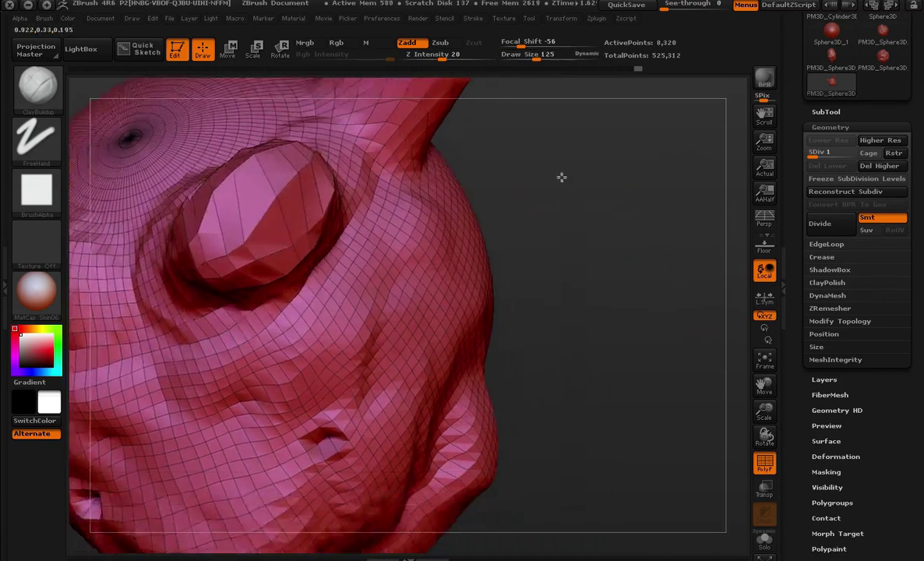
mouse_move(619, 176)
mouse_down()
mouse_move(582, 213)
mouse_move(629, 314)
mouse_move(653, 222)
mouse_up()
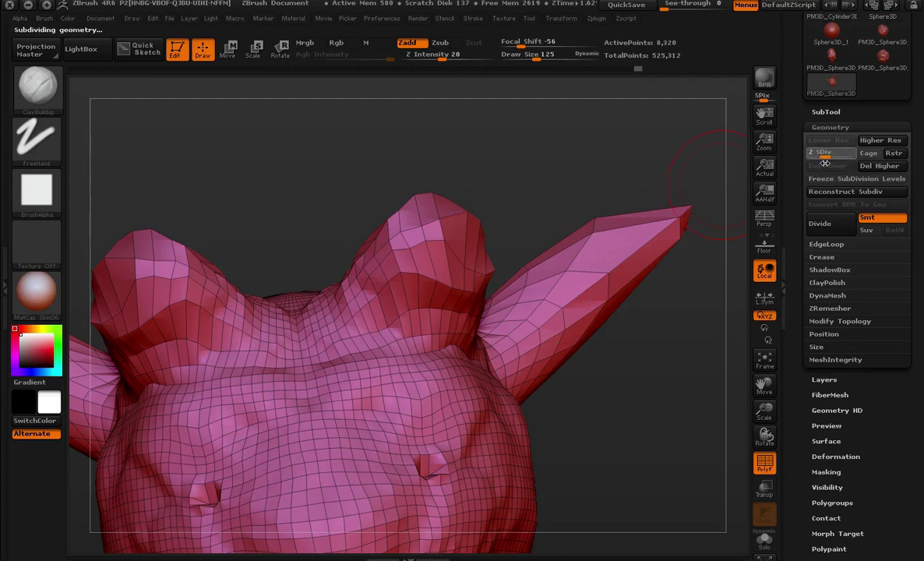
drag(824, 163, 840, 166)
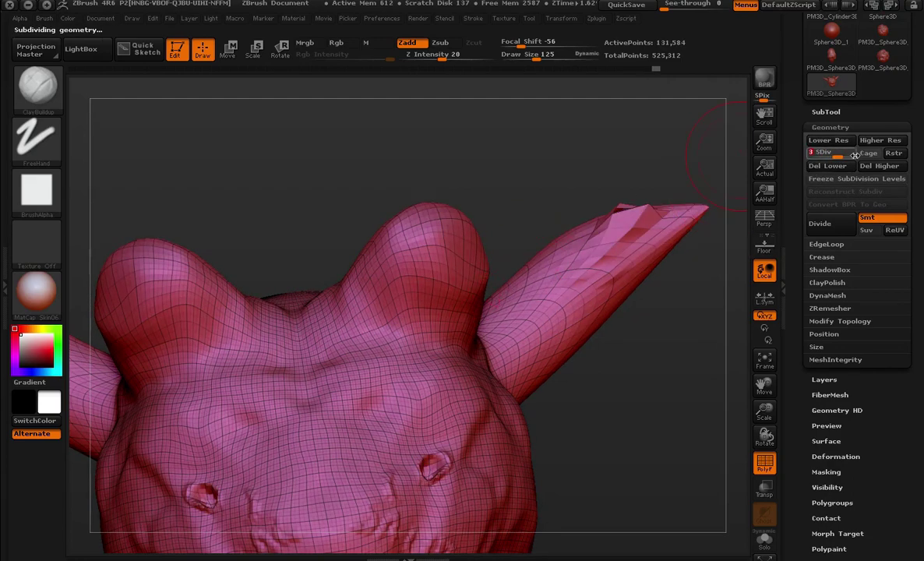
mouse_move(611, 175)
mouse_down()
mouse_move(520, 154)
mouse_move(434, 270)
mouse_move(382, 273)
mouse_move(480, 268)
mouse_move(472, 213)
mouse_move(548, 130)
mouse_move(492, 153)
mouse_up()
key(shift+f)
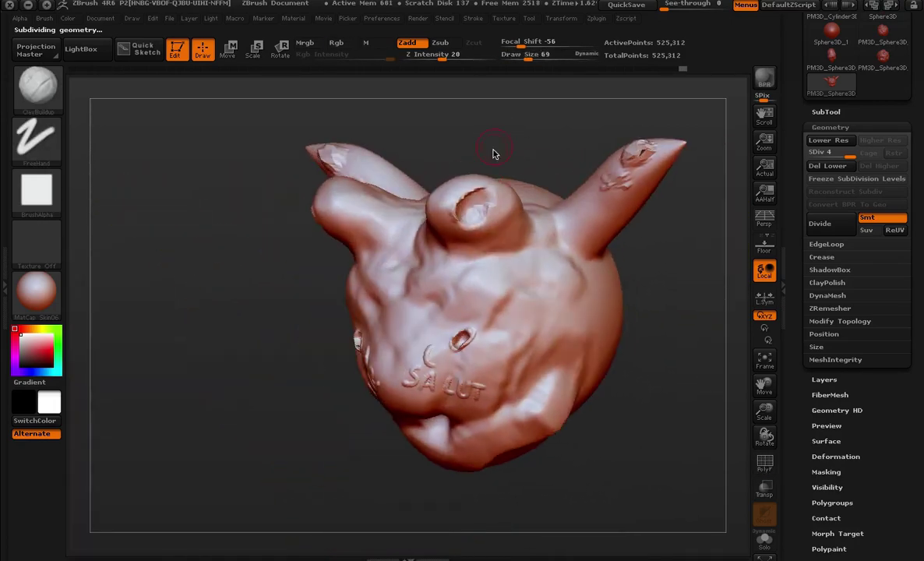
mouse_move(433, 396)
mouse_down()
mouse_move(605, 433)
mouse_move(602, 369)
mouse_up()
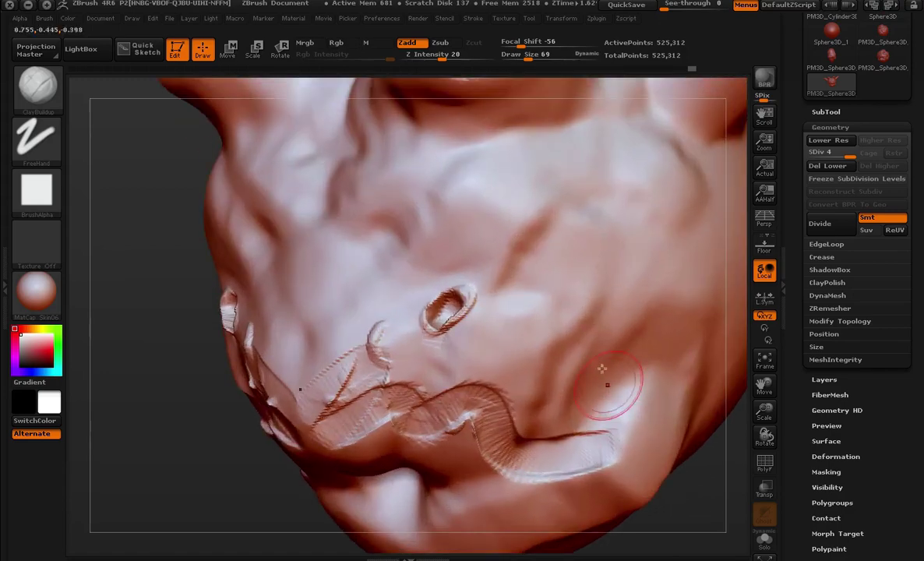
drag(169, 206, 474, 129)
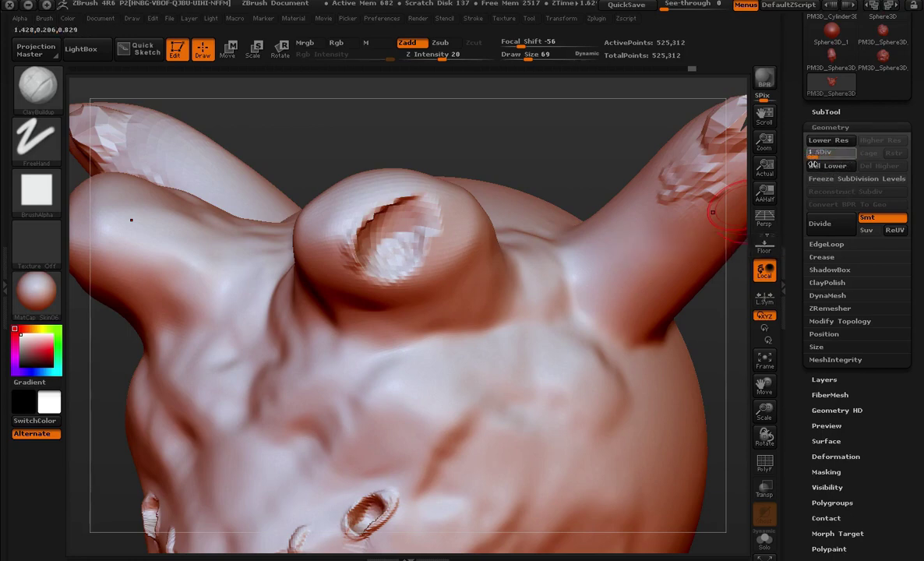
- Drop to SDiv 1, delete higher levels to keep the 8,320-point base, and add chest strokes
click(813, 153)
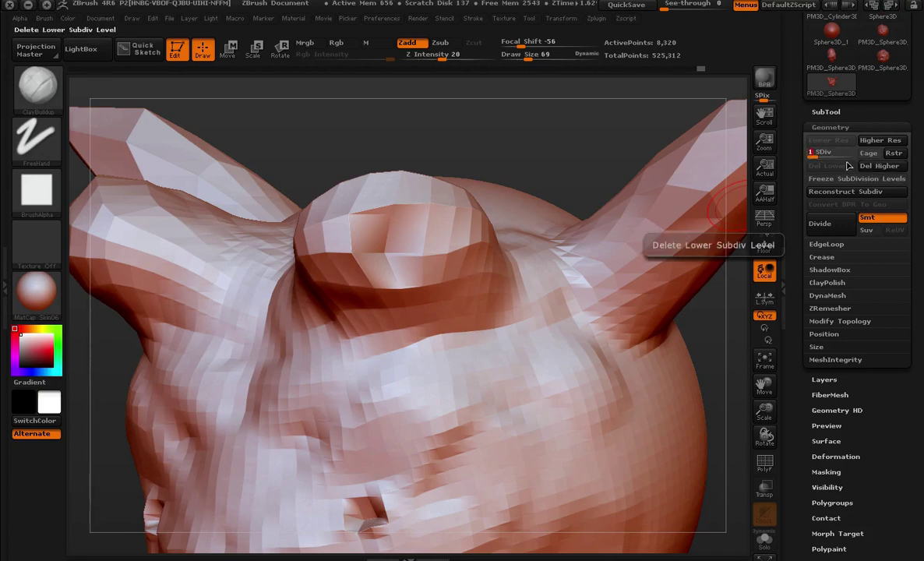
click(879, 165)
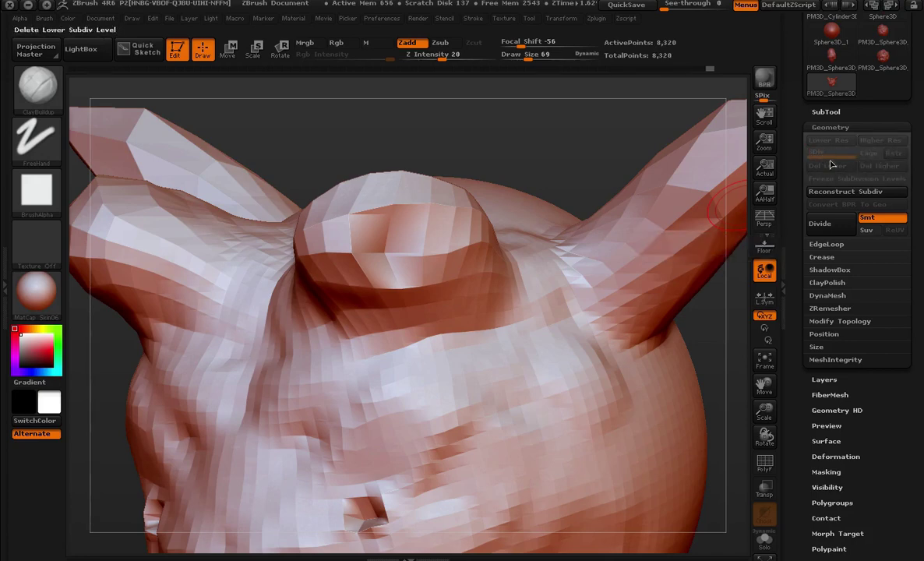
drag(381, 328, 475, 374)
drag(358, 389, 530, 390)
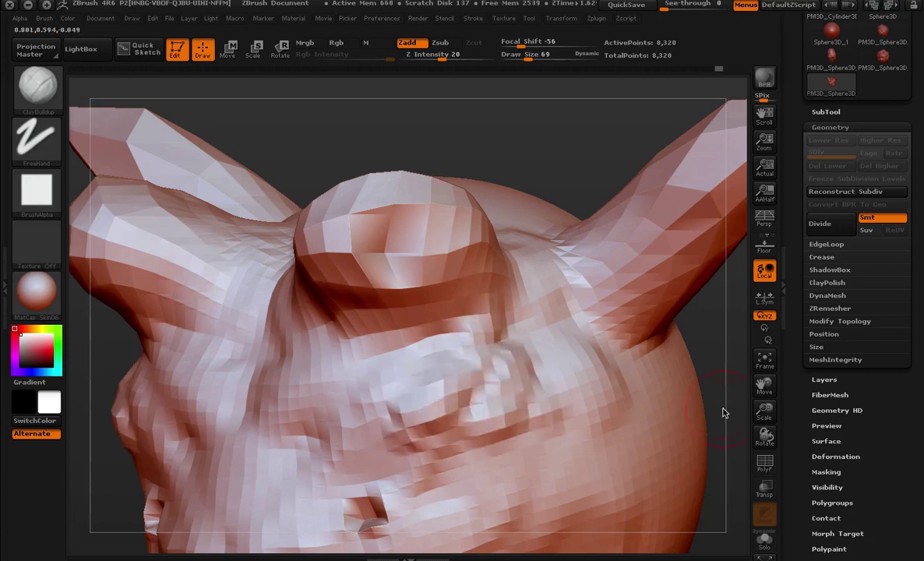
- Clear the mask, turn off Smt and divide once to SDiv 2 with PolyF shown
ctrl+click(555, 152)
drag(536, 133, 567, 171)
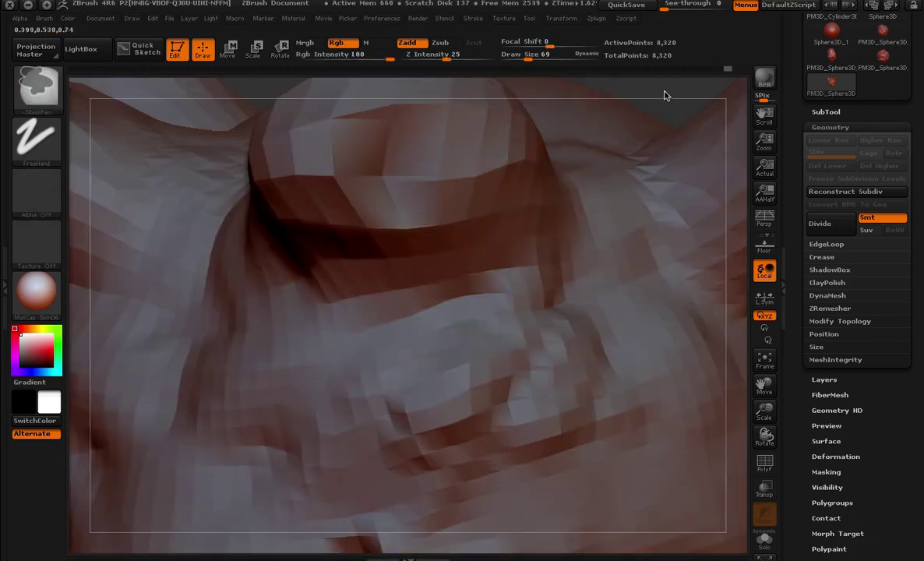
mouse_move(615, 84)
ctrl+mouse_down()
mouse_move(621, 104)
mouse_move(586, 203)
mouse_move(487, 93)
ctrl+mouse_up()
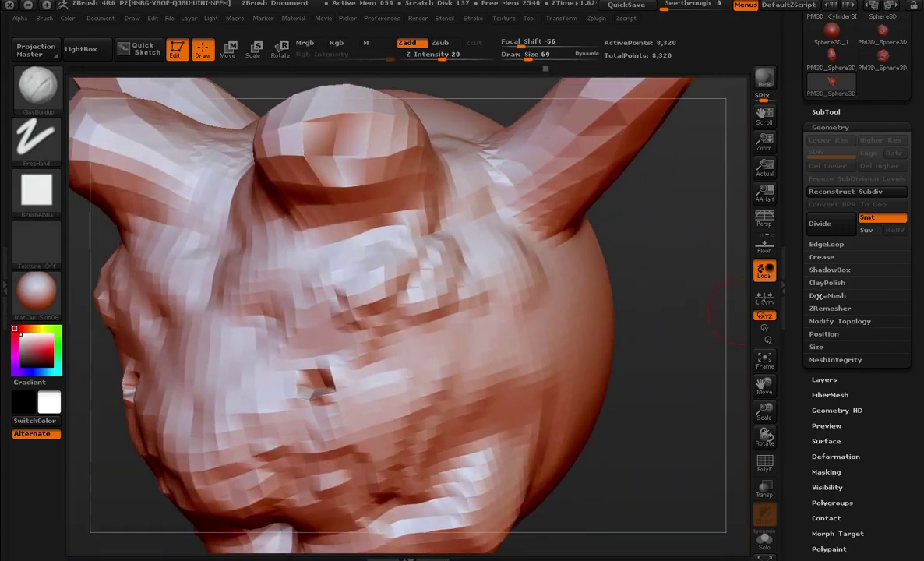
click(877, 220)
click(846, 226)
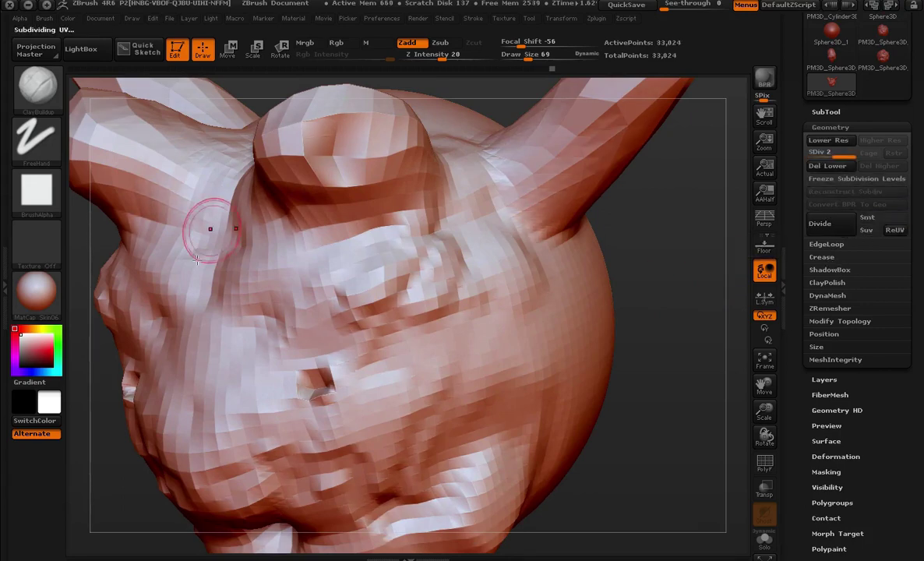
key(shift+f)
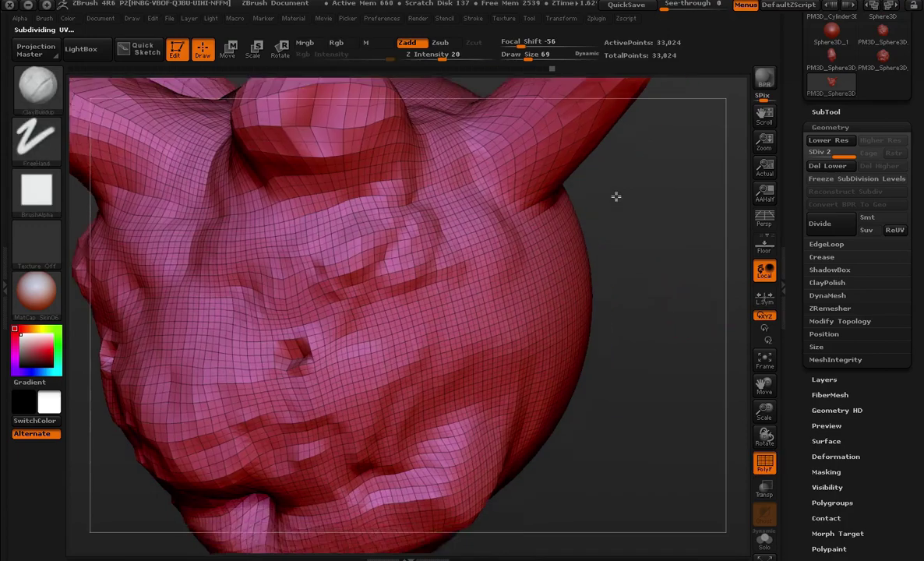
mouse_move(615, 196)
alt+mouse_down()
mouse_move(664, 227)
mouse_move(319, 389)
alt+mouse_up()
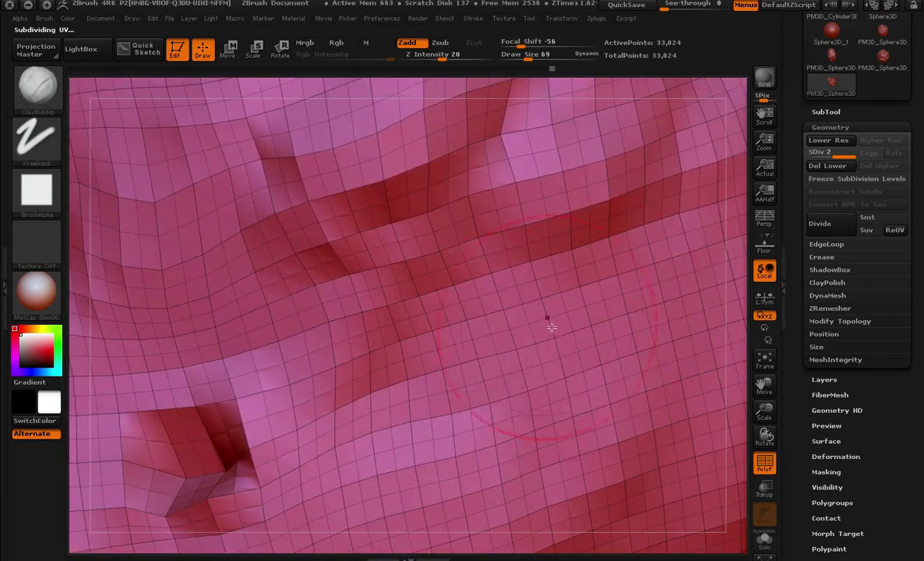
- Compare subdivision levels 1 and 2, hide PolyF and frame the creature's face
click(813, 152)
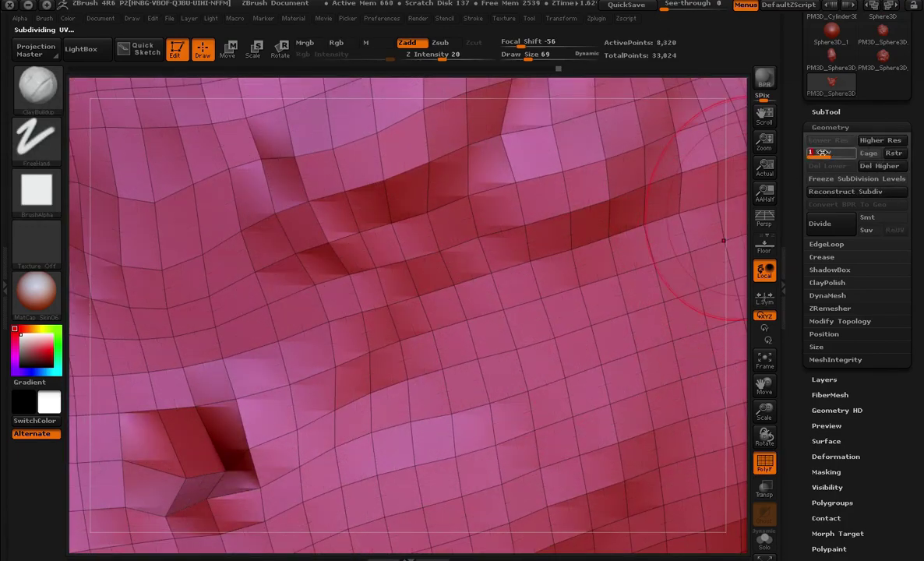
key(d)
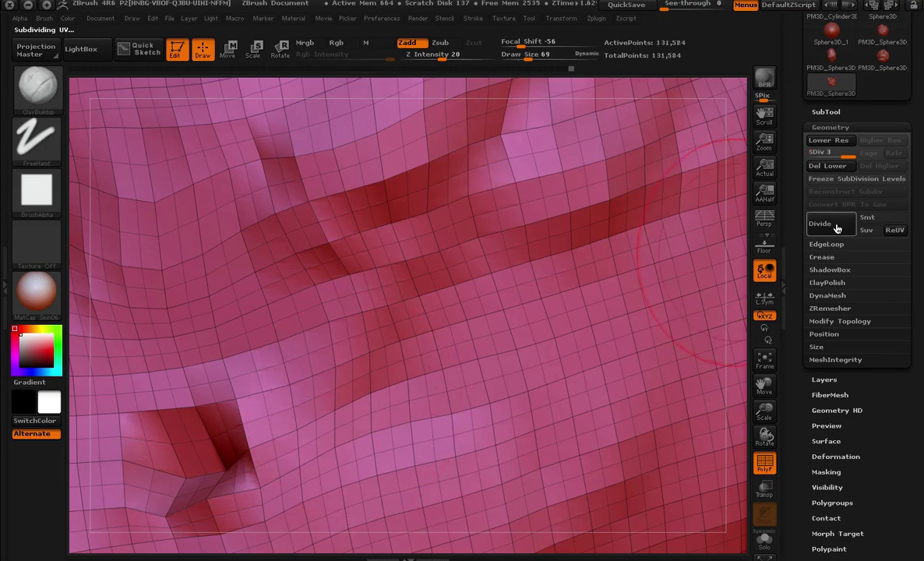
mouse_move(742, 262)
alt+mouse_down()
mouse_move(466, 233)
mouse_move(144, 379)
alt+mouse_up()
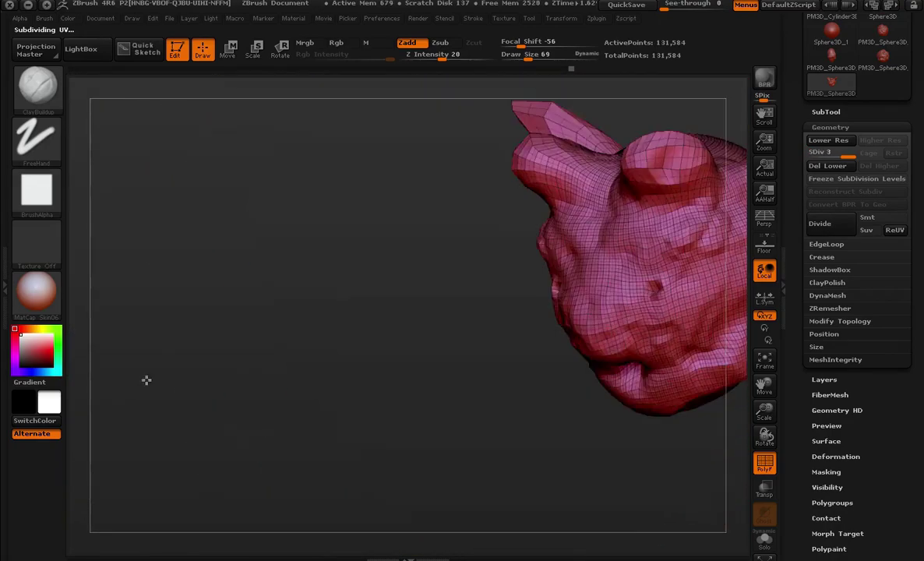
key(shift+f)
key(f)
alt+drag(567, 298, 462, 289)
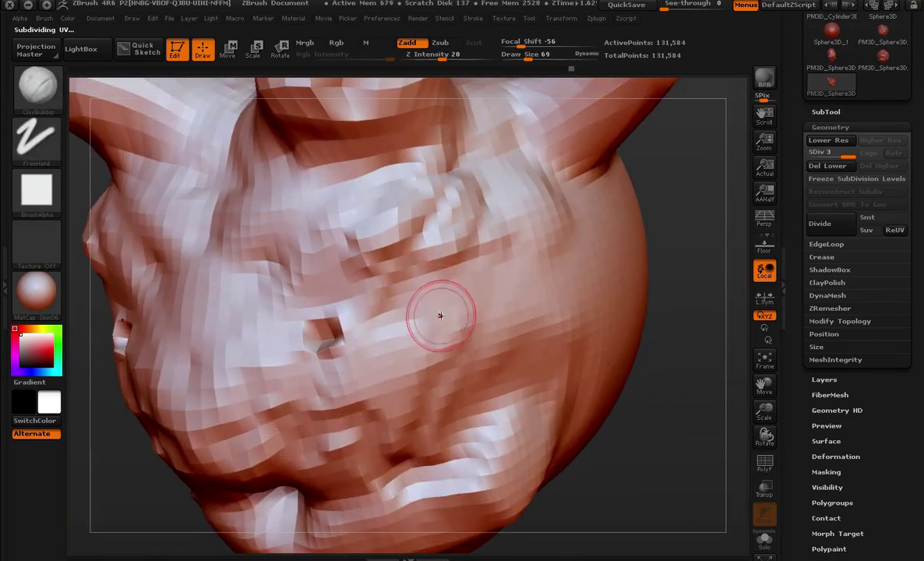
- Smooth the rough, lumpy folds across the creature's face
key(shift)
shift+drag(468, 217, 388, 208)
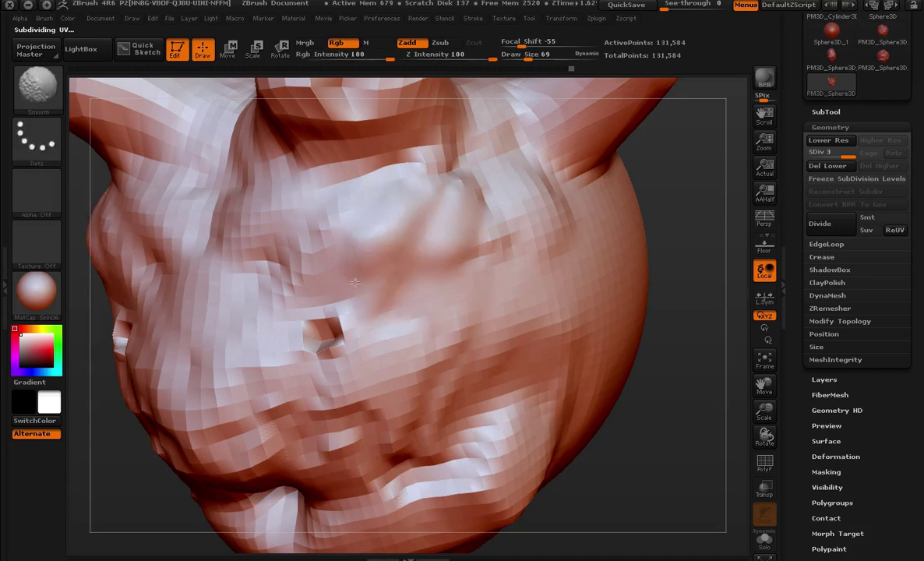
mouse_move(288, 232)
shift+mouse_down()
mouse_move(443, 247)
mouse_move(427, 233)
mouse_move(417, 260)
mouse_move(374, 268)
mouse_move(342, 257)
mouse_move(366, 222)
mouse_move(456, 273)
shift+mouse_up()
- From a head-on view, carve two deep symmetric eye-socket rings above the nostrils
mouse_move(686, 335)
mouse_down()
mouse_move(658, 390)
mouse_move(590, 326)
mouse_move(637, 305)
mouse_move(618, 382)
mouse_move(600, 358)
mouse_up()
mouse_move(413, 223)
mouse_down()
mouse_move(389, 207)
mouse_move(382, 227)
mouse_move(393, 218)
mouse_up()
mouse_move(651, 388)
alt+mouse_down()
mouse_move(586, 266)
mouse_move(404, 286)
mouse_move(504, 296)
alt+mouse_up()
drag(689, 314, 720, 284)
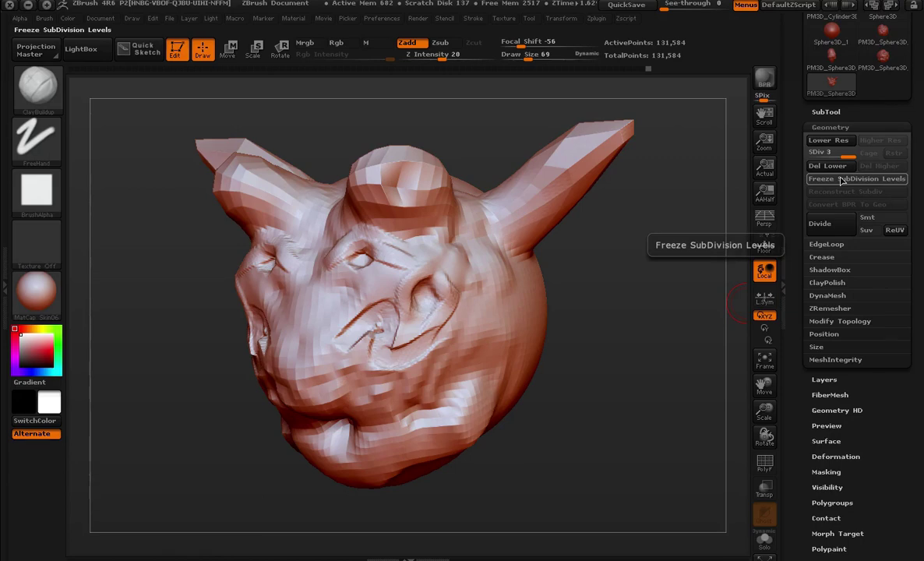
mouse_move(578, 229)
mouse_down()
mouse_move(674, 406)
mouse_move(634, 396)
mouse_move(646, 388)
mouse_move(605, 214)
mouse_up()
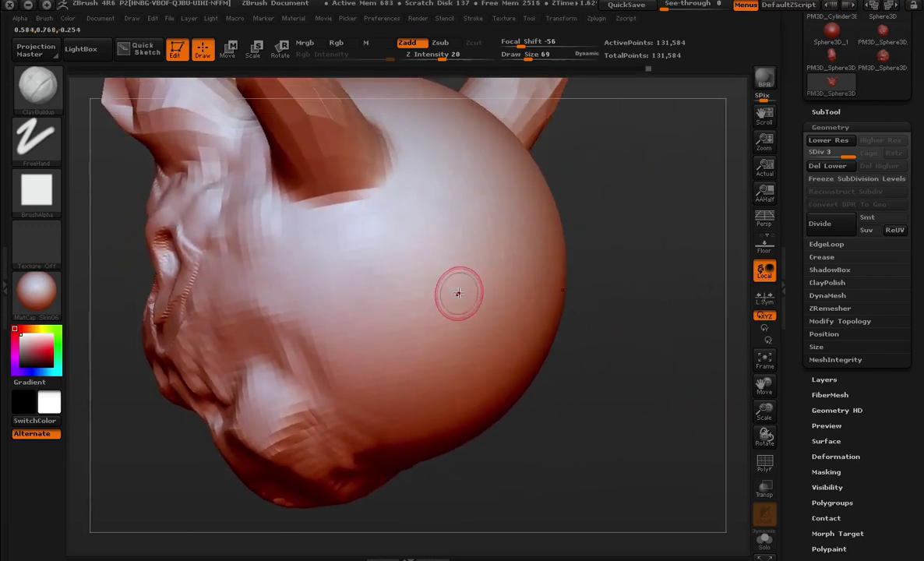
- Mask an S shape on the skull and build clay ridges around it
key(ctrl)
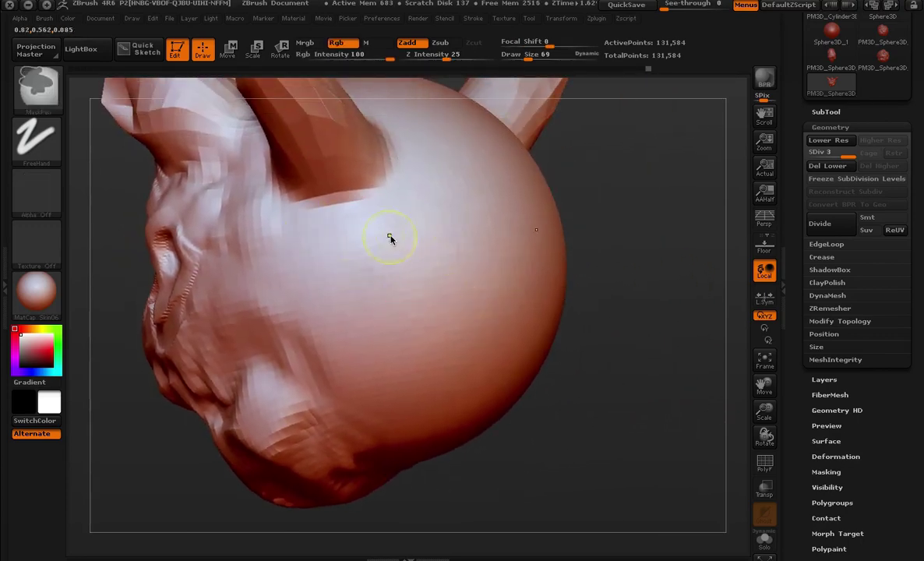
mouse_move(389, 237)
ctrl+mouse_down()
mouse_move(350, 260)
mouse_move(351, 363)
ctrl+mouse_up()
mouse_move(575, 460)
alt+mouse_down()
mouse_move(576, 386)
mouse_move(343, 209)
alt+mouse_up()
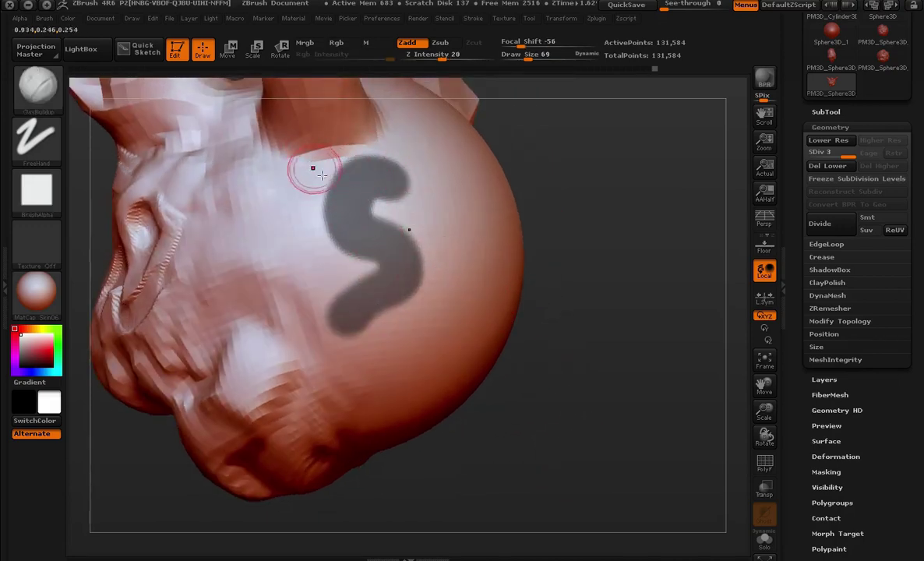
drag(322, 176, 320, 326)
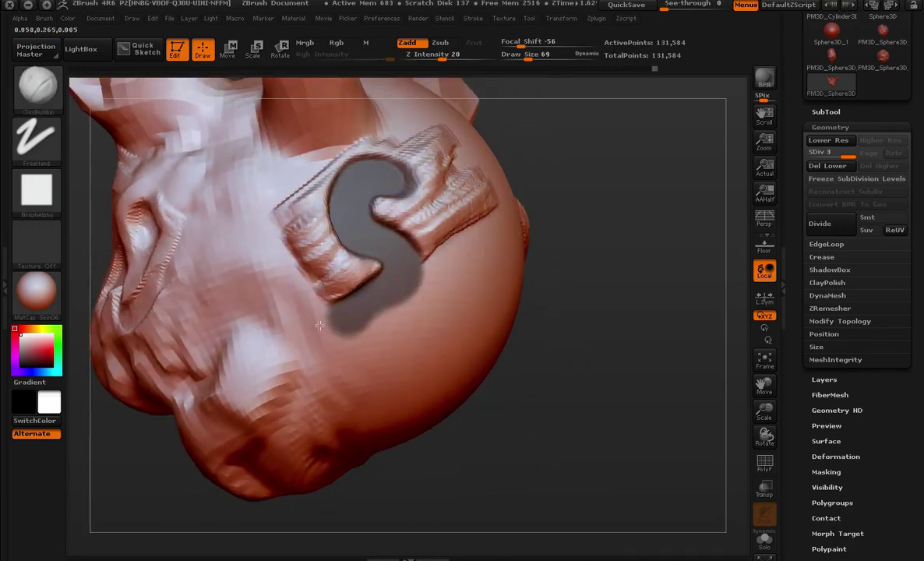
- Clear the mask to reveal the raised S, then undo back to the masked S
mouse_move(536, 396)
ctrl+mouse_down()
mouse_move(635, 369)
mouse_move(608, 320)
mouse_move(646, 373)
mouse_move(629, 364)
mouse_move(596, 302)
mouse_move(579, 299)
mouse_move(579, 254)
mouse_move(580, 309)
mouse_move(570, 303)
ctrl+mouse_up()
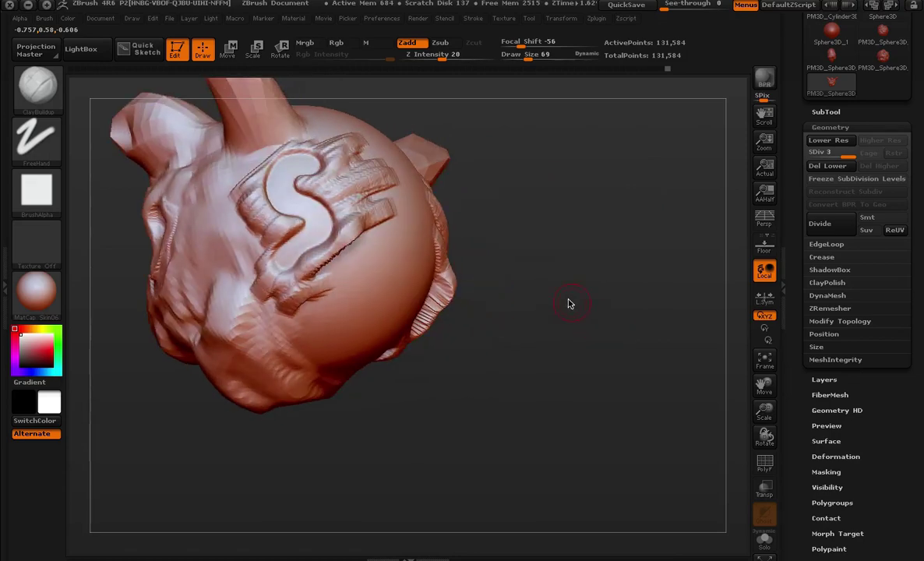
key(ctrl+z)
key(ctrl+z)
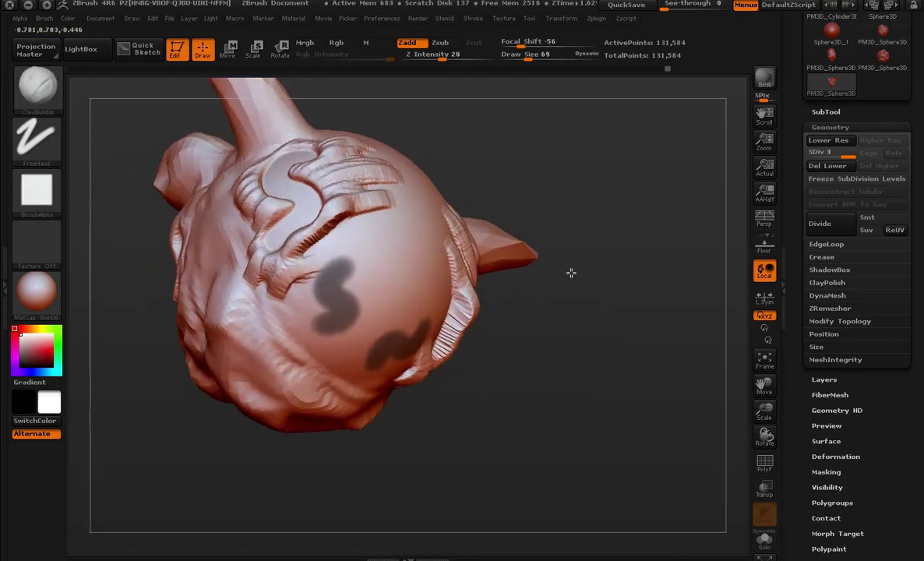
key(ctrl+z)
drag(626, 294, 608, 280)
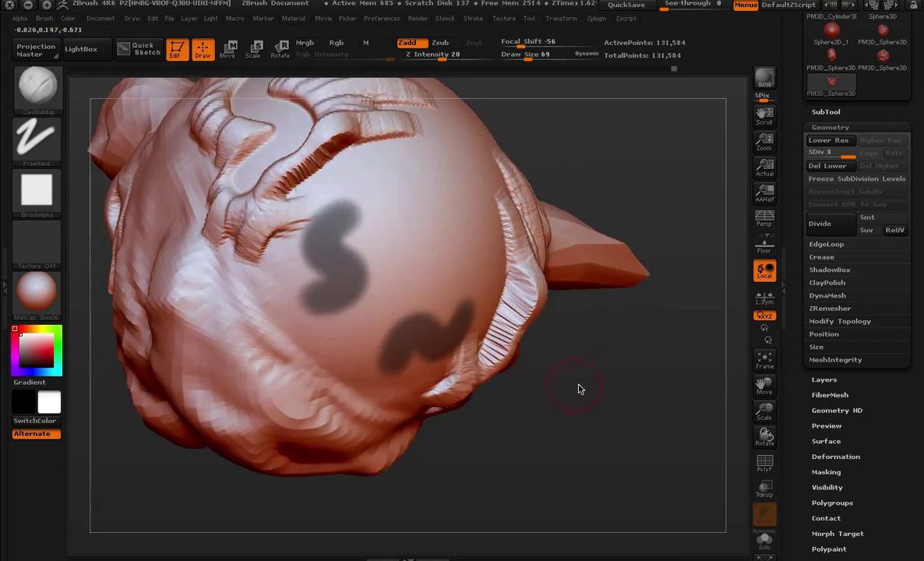
mouse_move(579, 388)
mouse_down()
mouse_move(606, 338)
mouse_move(596, 334)
mouse_up()
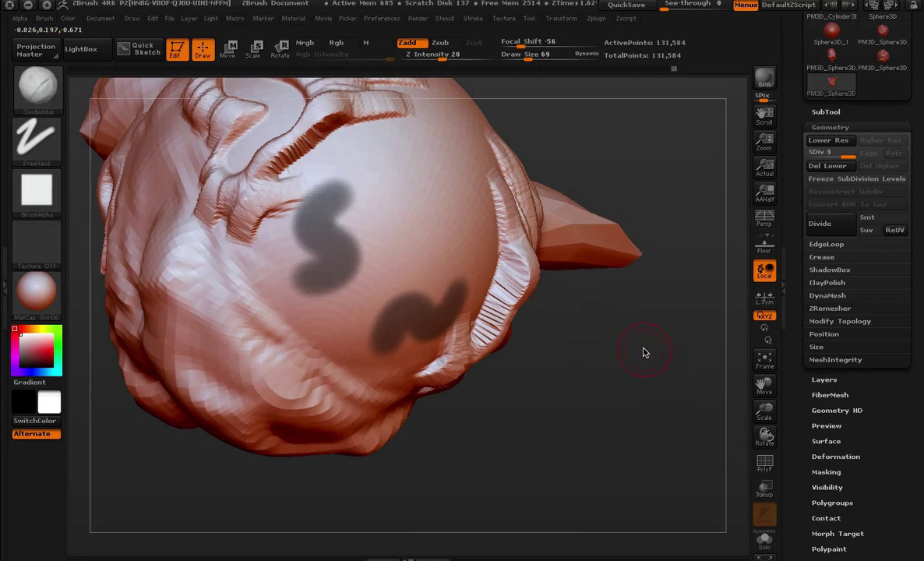
key(ctrl)
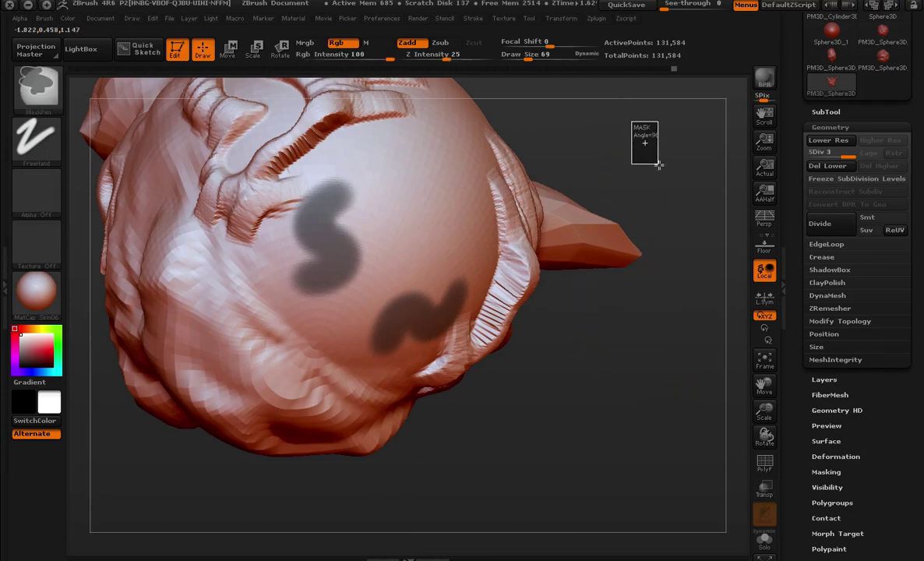
- Clear the S masks several times, undoing each time to restore them
mouse_move(658, 165)
ctrl+mouse_down()
mouse_move(686, 208)
mouse_move(658, 162)
mouse_move(692, 189)
mouse_move(698, 159)
mouse_move(685, 188)
ctrl+mouse_up()
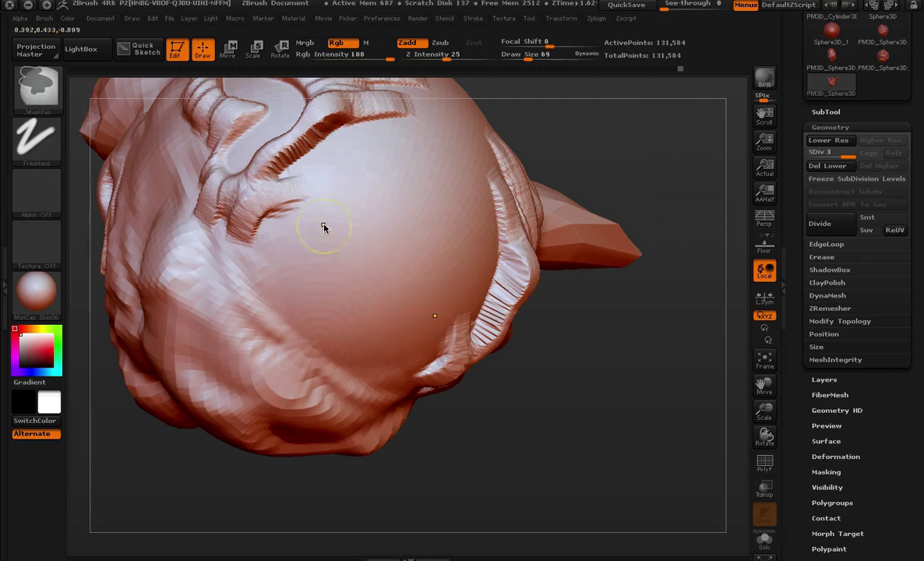
key(ctrl+z)
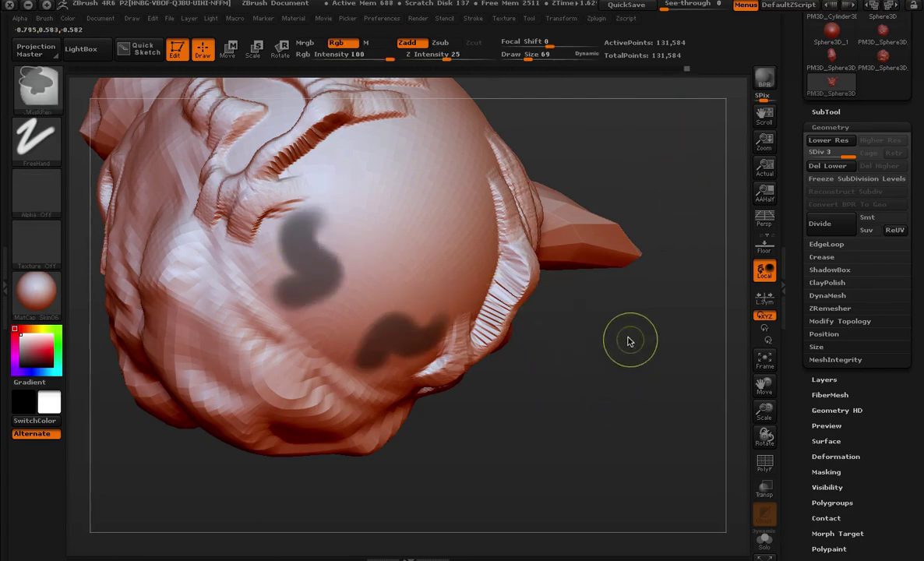
mouse_move(623, 348)
ctrl+mouse_down()
mouse_move(659, 392)
mouse_move(684, 491)
ctrl+mouse_up()
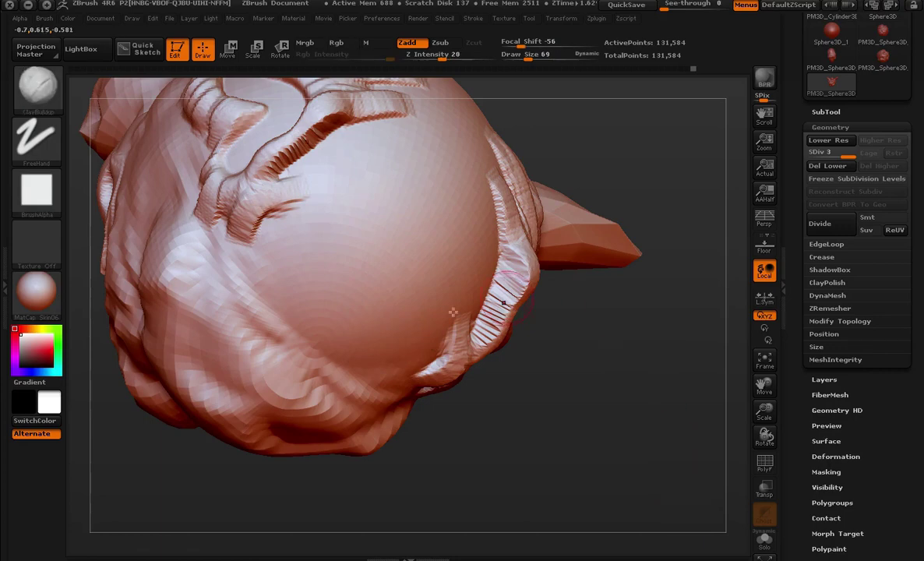
key(ctrl+z)
ctrl+click(629, 479)
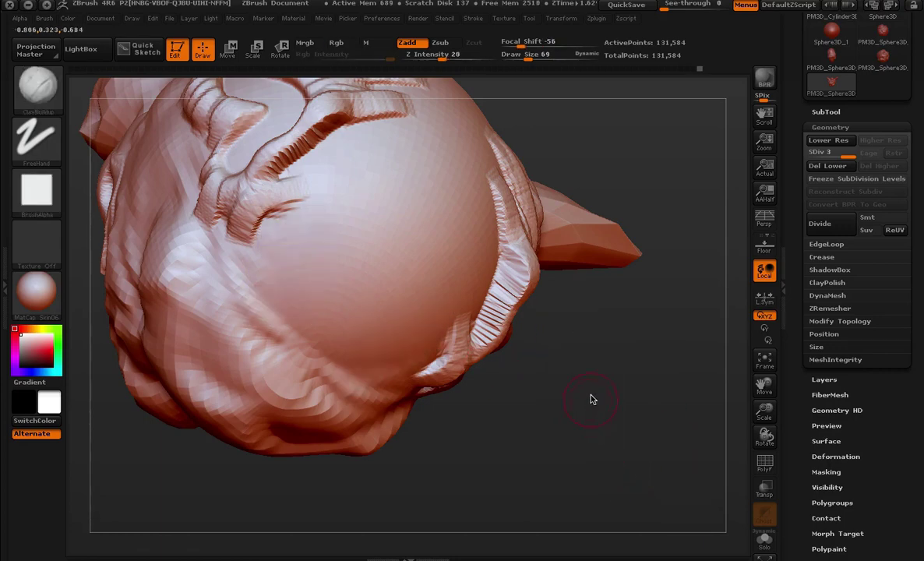
ctrl+click(300, 225)
key(ctrl+z)
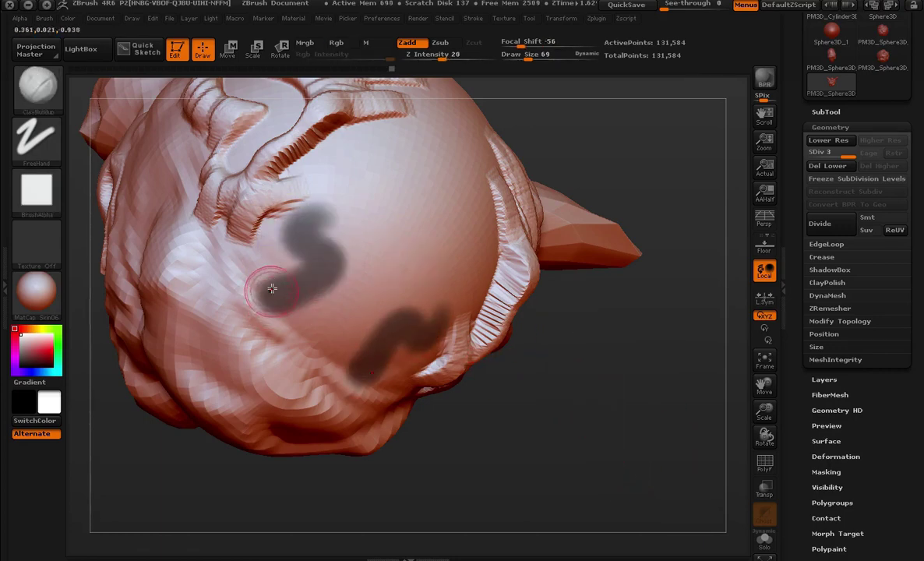
- Blur the S-shaped masks and build up clay around them
ctrl+click(309, 207)
ctrl+click(291, 275)
ctrl+click(291, 274)
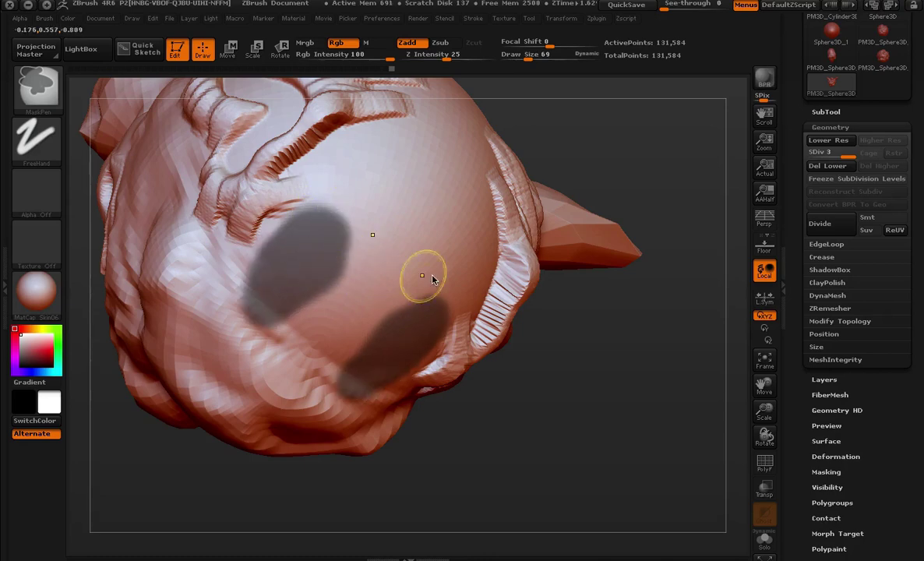
ctrl+click(278, 224)
drag(278, 224, 376, 185)
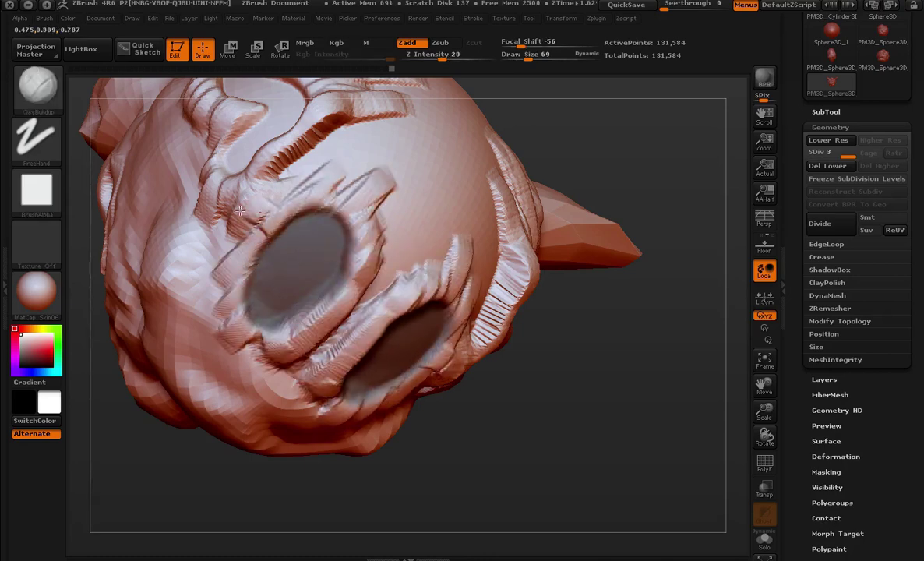
- Rework the surface inside the upper eye socket and clear the mask
mouse_move(612, 342)
mouse_down()
mouse_move(339, 222)
mouse_move(483, 286)
mouse_up()
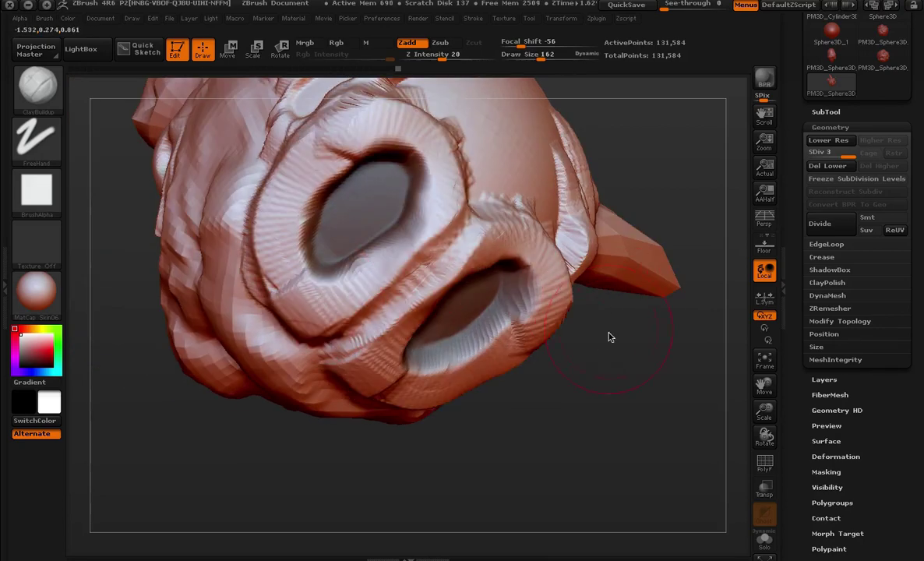
mouse_move(371, 128)
mouse_down()
mouse_move(350, 230)
mouse_move(372, 184)
mouse_up()
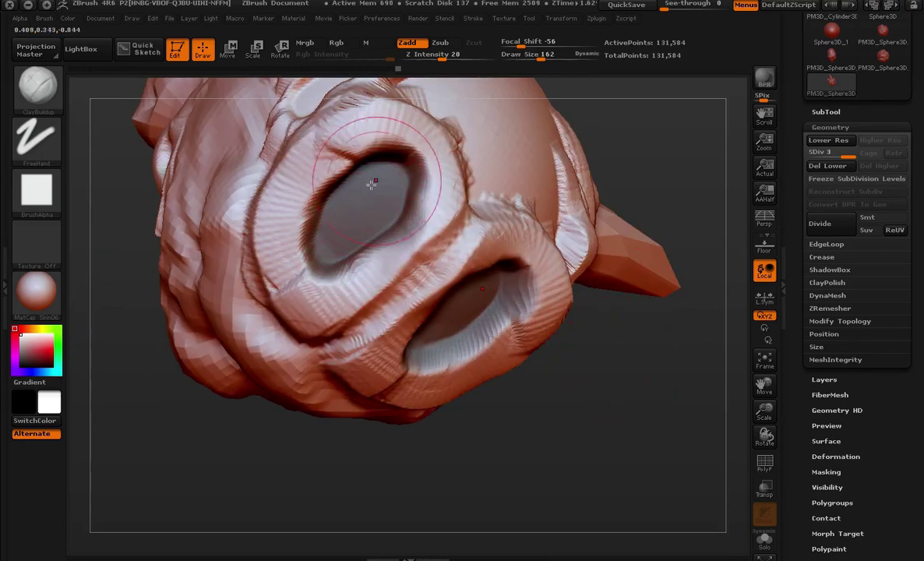
ctrl+drag(614, 345, 700, 389)
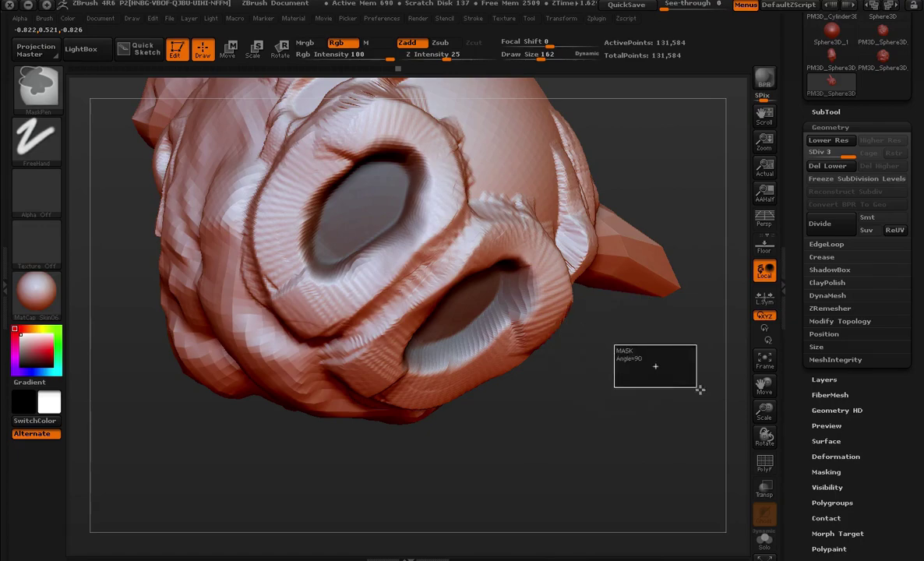
- Fill in both eye sockets using a smaller ClayBuildup brush
key(b)
key(c)
key(b)
drag(392, 195, 355, 206)
drag(420, 289, 347, 265)
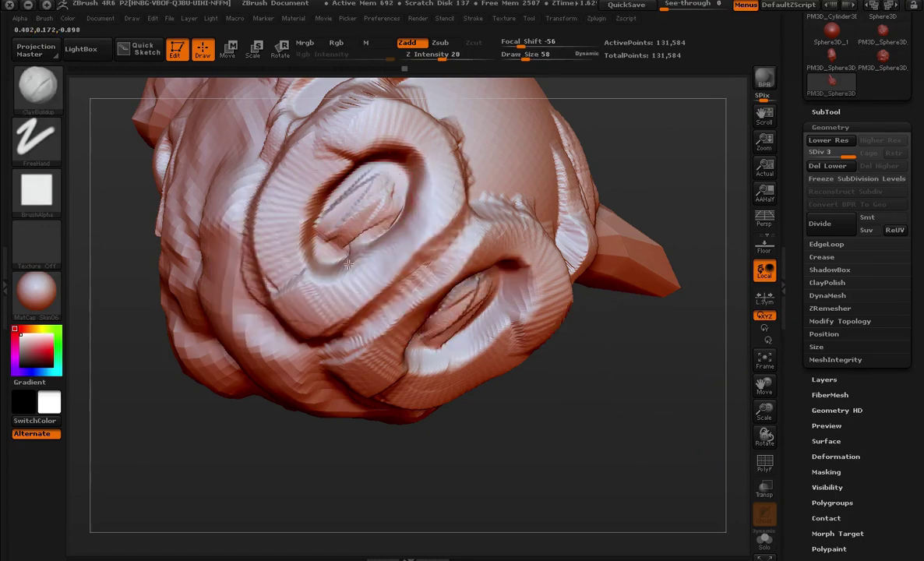
mouse_move(534, 417)
mouse_down()
mouse_move(609, 363)
mouse_move(625, 278)
mouse_move(541, 287)
mouse_move(200, 272)
mouse_move(320, 270)
mouse_up()
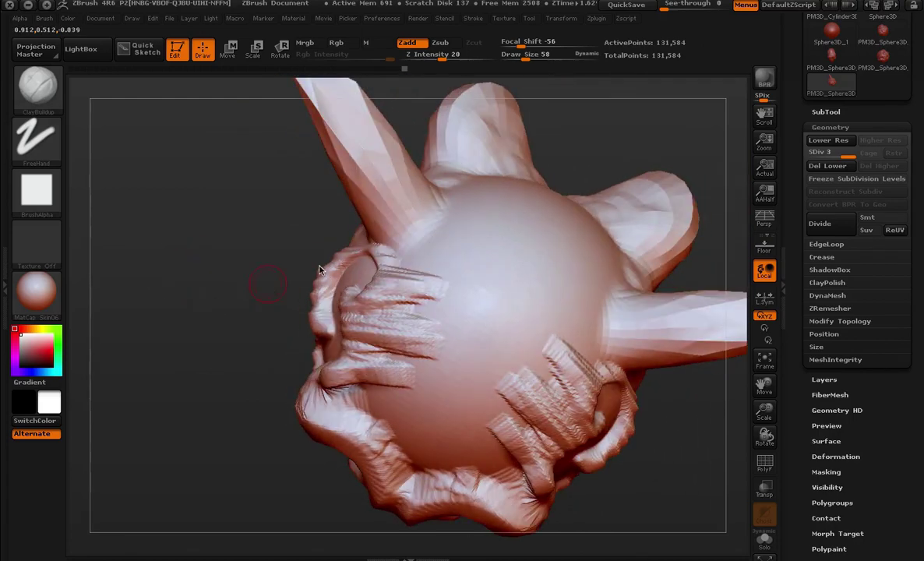
- Mask two round eye spots, then invert so only the spots are unmasked
ctrl+drag(487, 247, 478, 280)
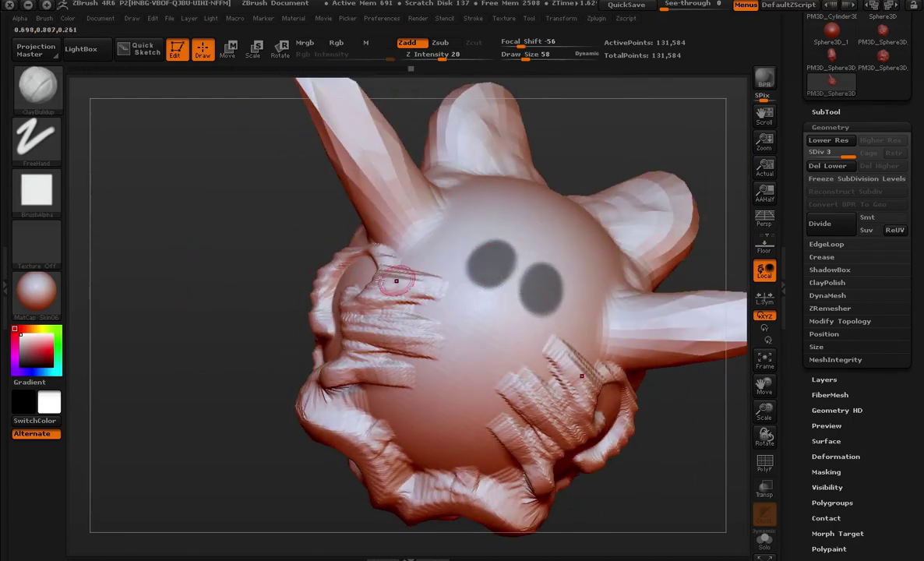
drag(296, 273, 113, 264)
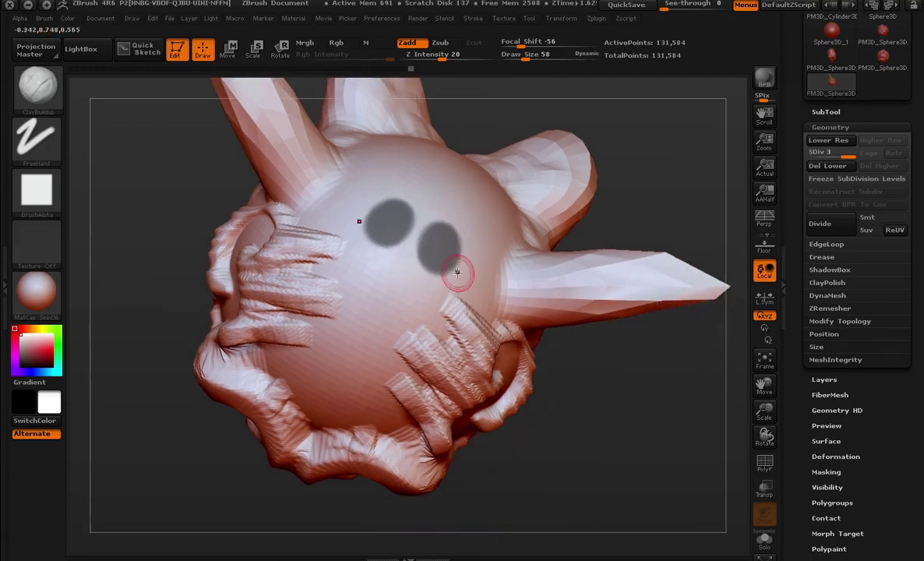
ctrl+click(678, 201)
ctrl+click(678, 204)
ctrl+click(677, 201)
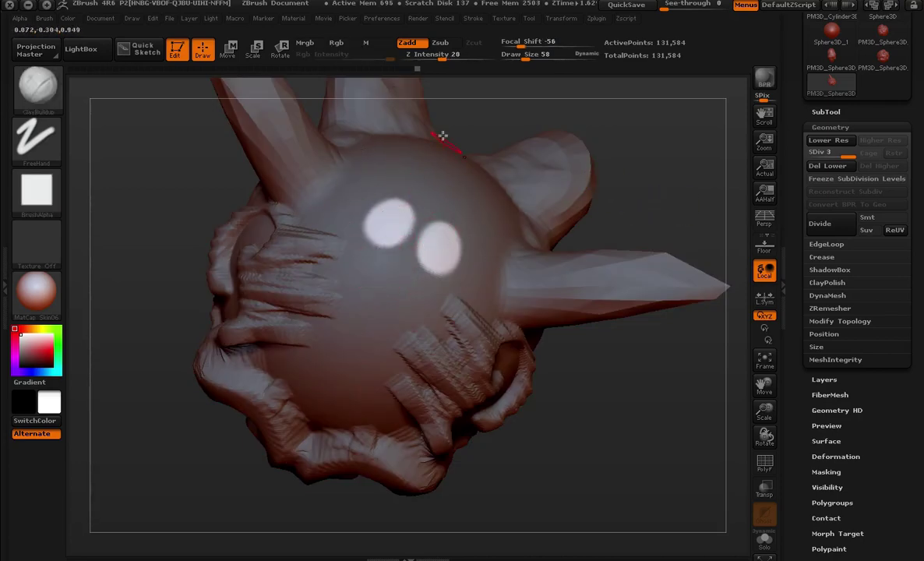
- Build the two spots into bulging eyeballs, clear the mask, and refine them
drag(405, 229, 440, 245)
mouse_move(374, 222)
mouse_down()
mouse_move(400, 191)
mouse_move(440, 241)
mouse_up()
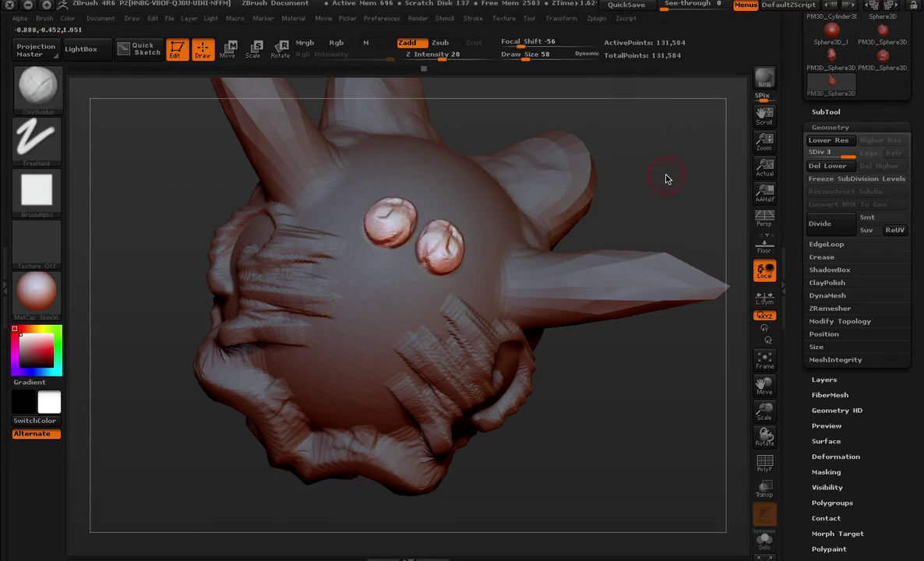
ctrl+drag(646, 200, 732, 268)
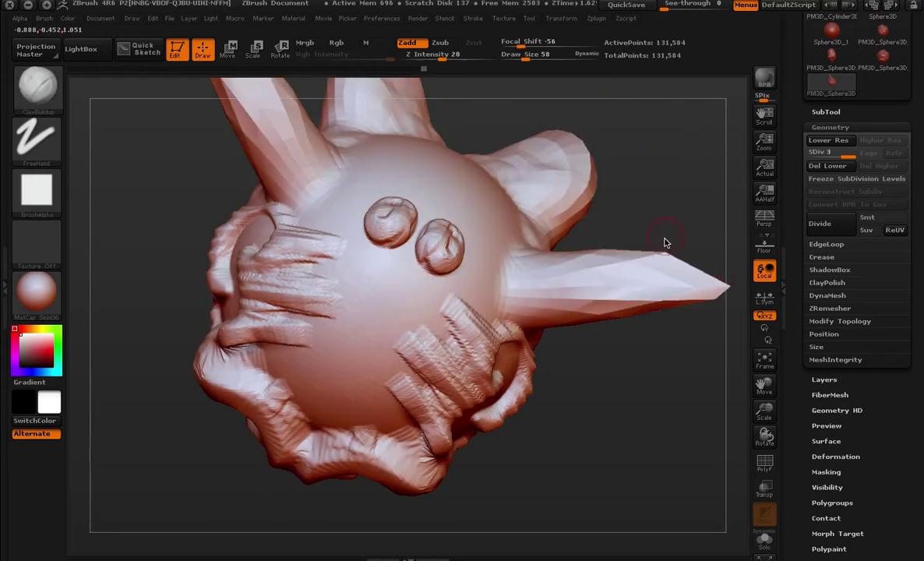
mouse_move(664, 243)
mouse_down()
mouse_move(648, 417)
mouse_move(483, 436)
mouse_up()
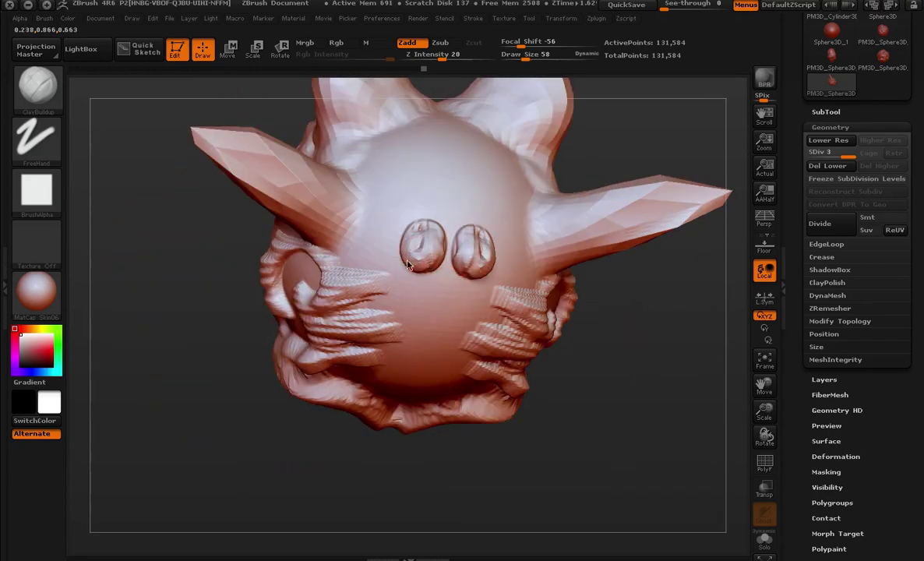
drag(374, 233, 429, 366)
mouse_move(613, 485)
mouse_down()
mouse_move(649, 409)
mouse_move(625, 392)
mouse_move(594, 289)
mouse_move(598, 235)
mouse_up()
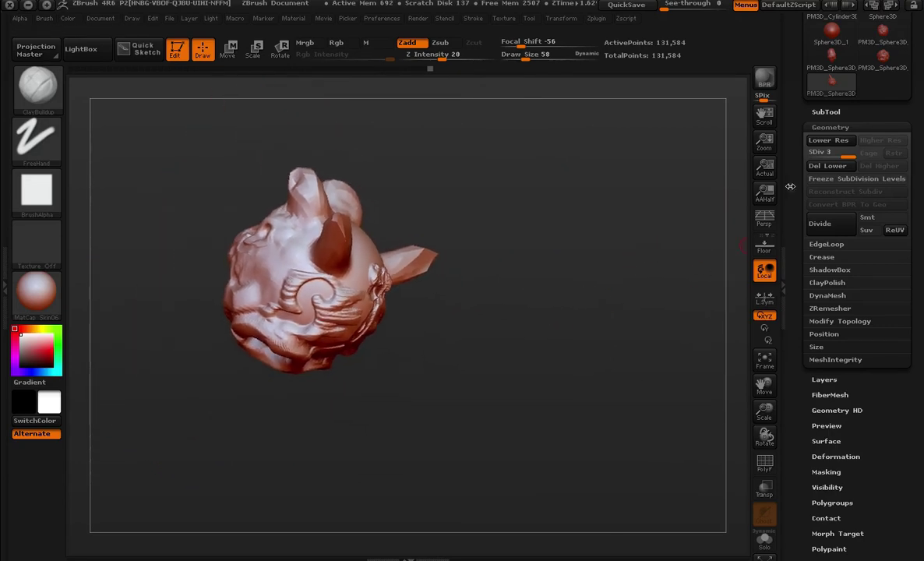
- Drop to SDiv 1 and delete the higher subdivision levels
click(818, 157)
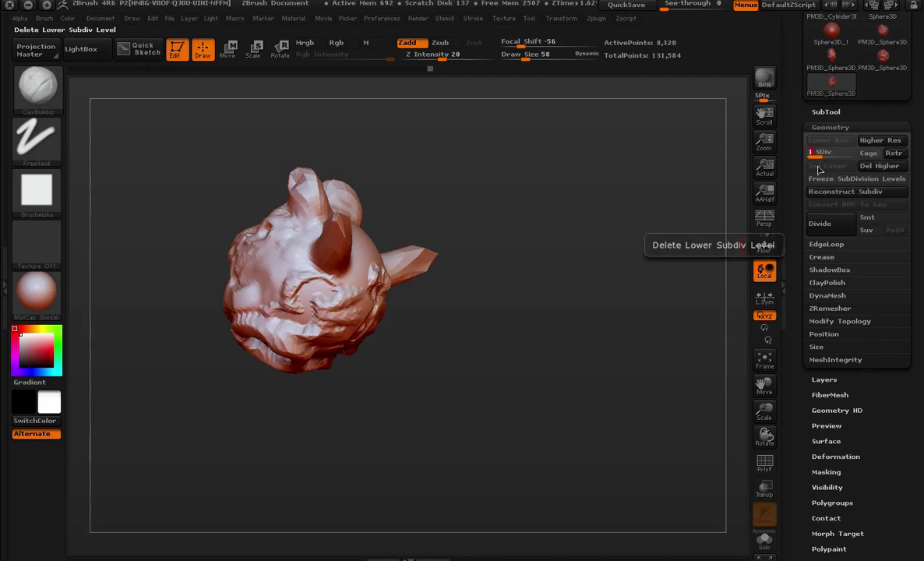
click(876, 168)
mouse_move(487, 208)
mouse_down()
mouse_move(584, 220)
mouse_move(568, 268)
mouse_up()
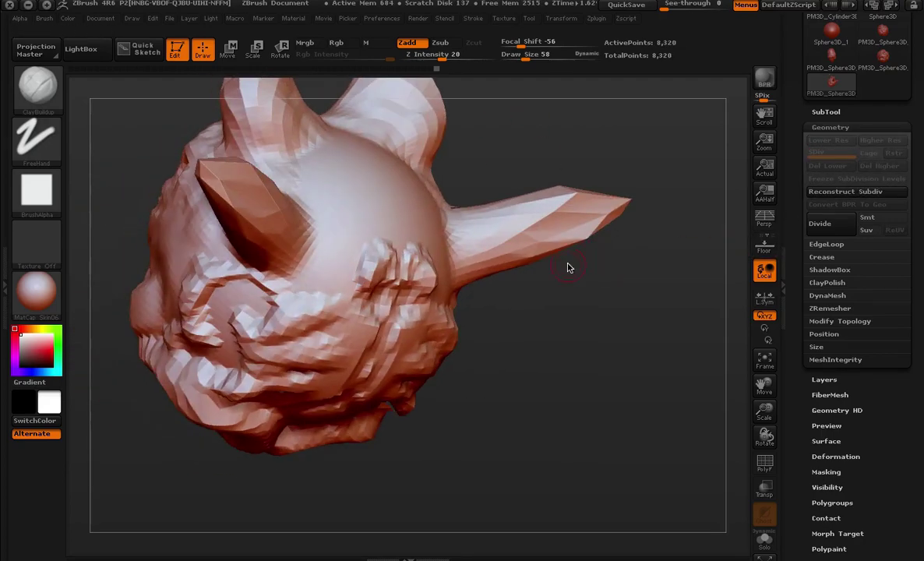
drag(558, 375, 499, 358)
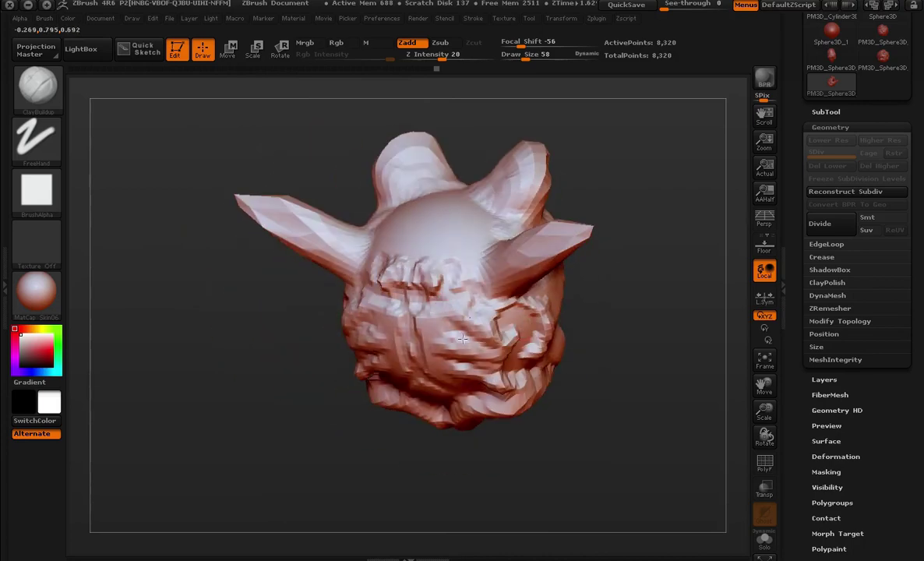
- Show the polyframe and switch to the Move brush at Draw Size 516
key(shift+f)
mouse_move(557, 310)
mouse_down()
mouse_move(471, 384)
mouse_move(558, 320)
mouse_move(554, 270)
mouse_up()
key(b)
key(m)
key(v)
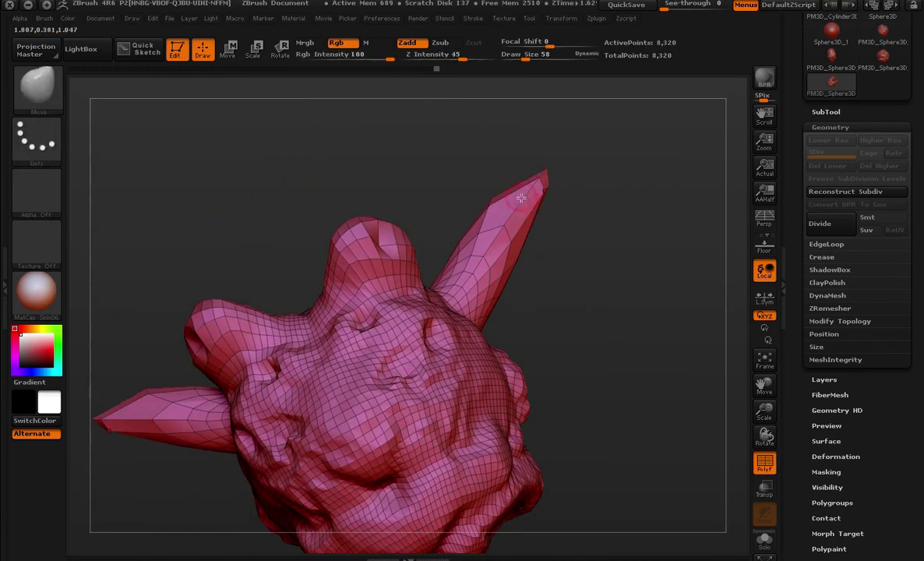
click(36, 93)
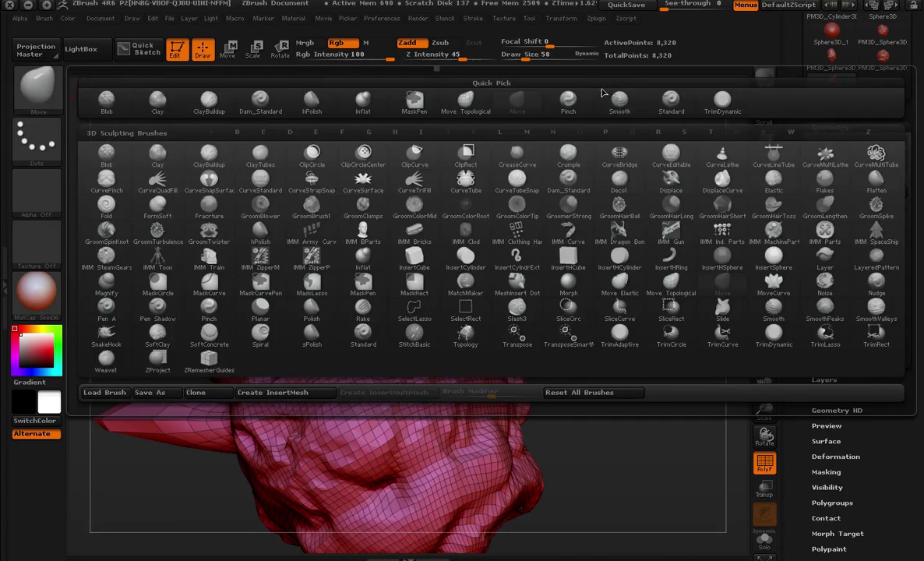
click(520, 102)
key(space)
mouse_move(522, 162)
mouse_down()
mouse_move(541, 162)
mouse_move(602, 207)
mouse_move(532, 154)
mouse_move(516, 256)
mouse_up()
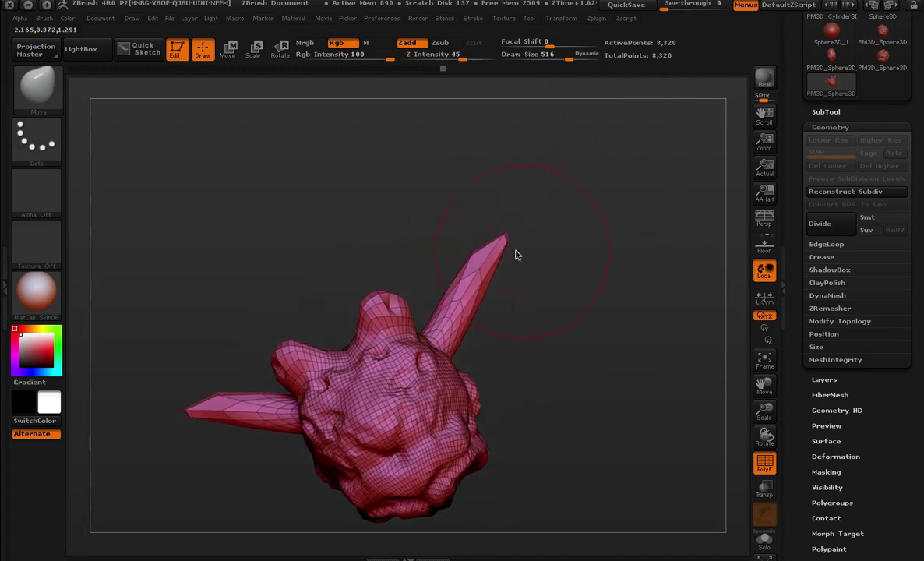
- Drag the horn tip outward into a long, thin mirrored horn
mouse_move(539, 160)
mouse_down()
mouse_move(571, 103)
mouse_move(547, 178)
mouse_move(557, 124)
mouse_move(603, 162)
mouse_move(732, 206)
mouse_move(610, 195)
mouse_move(635, 200)
mouse_move(610, 268)
mouse_move(561, 318)
mouse_up()
key(shift+f)
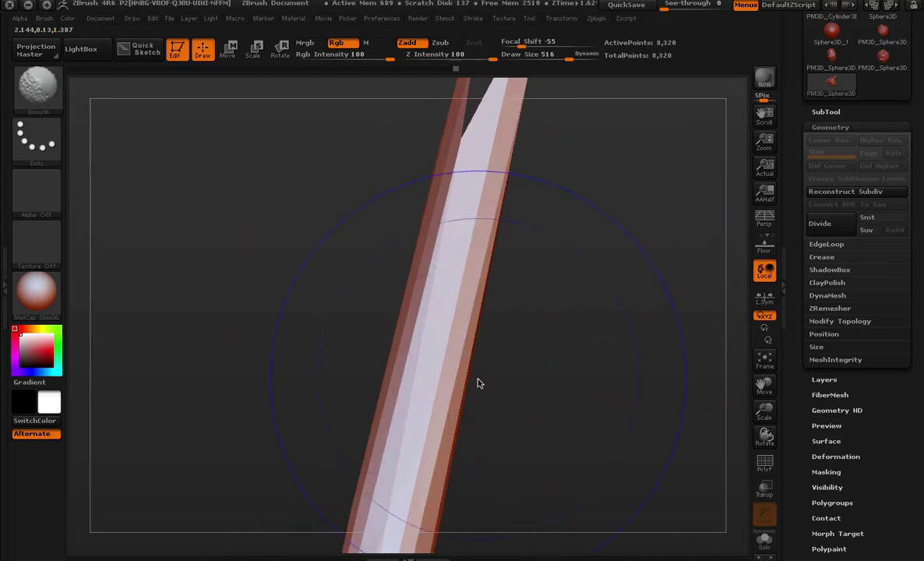
key(shift+f)
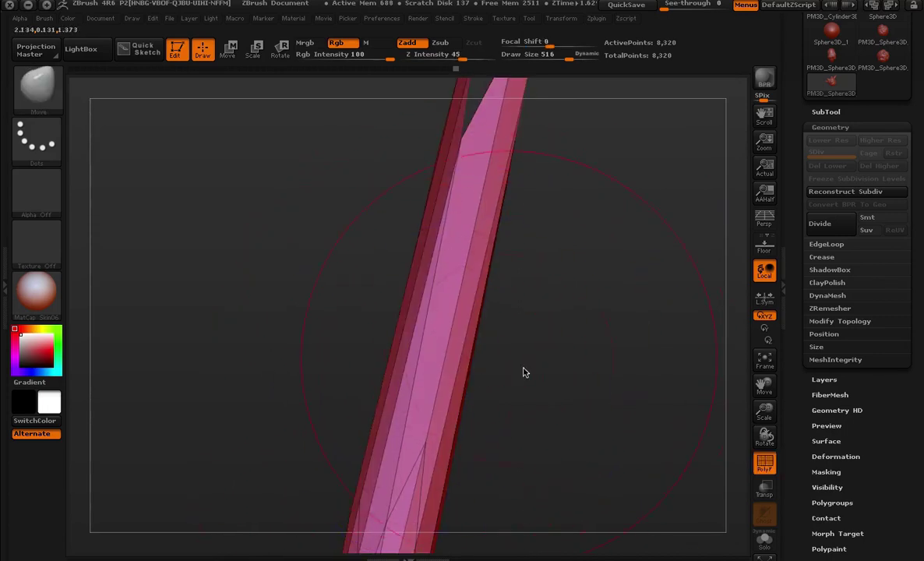
mouse_move(524, 373)
alt+mouse_down()
mouse_move(498, 289)
mouse_move(515, 303)
mouse_move(577, 251)
mouse_move(563, 235)
mouse_move(604, 233)
mouse_move(608, 262)
mouse_move(615, 218)
mouse_move(631, 290)
alt+mouse_up()
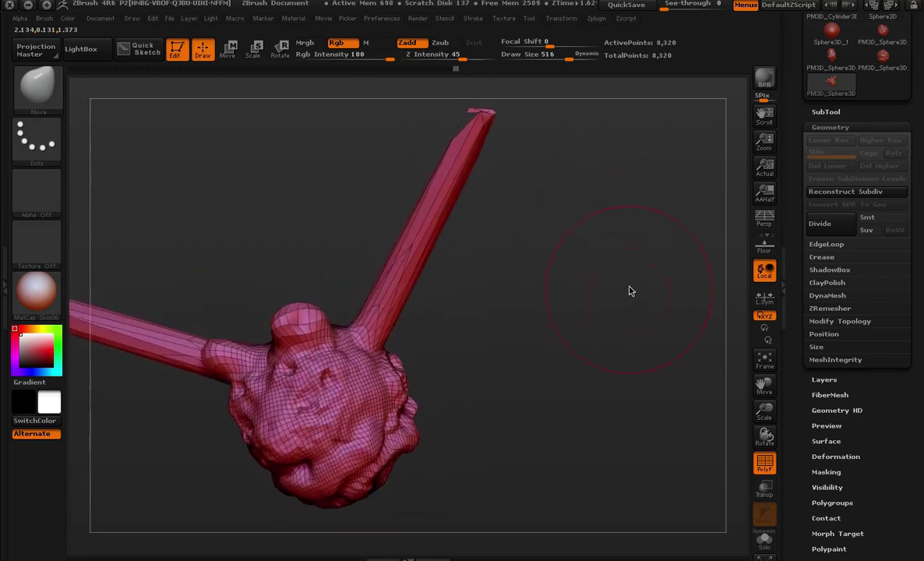
drag(572, 275, 628, 250)
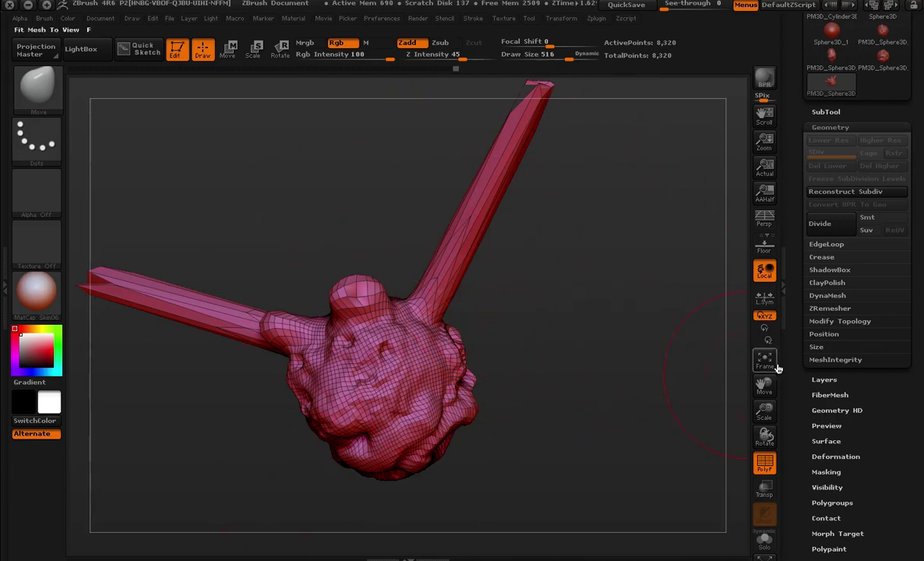
- Remesh the stretched model with DynaMesh at Resolution 128
click(828, 296)
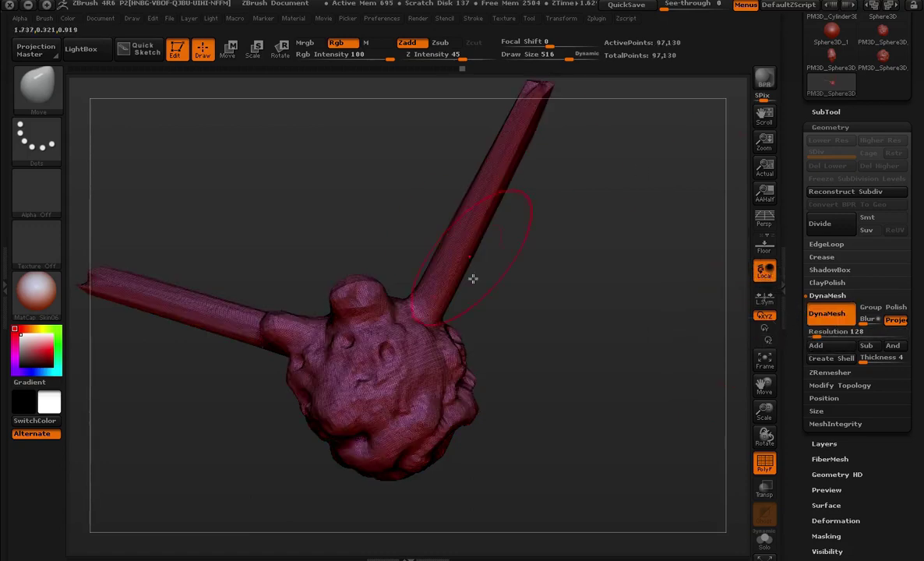
drag(473, 278, 594, 164)
mouse_move(558, 262)
alt+mouse_down()
mouse_move(537, 310)
mouse_move(599, 450)
mouse_move(630, 398)
mouse_move(717, 481)
mouse_move(634, 425)
mouse_move(650, 383)
mouse_move(632, 398)
alt+mouse_up()
mouse_move(614, 480)
alt+mouse_down()
mouse_move(444, 230)
mouse_move(427, 405)
mouse_move(443, 324)
mouse_move(514, 349)
alt+mouse_up()
key(shift+f)
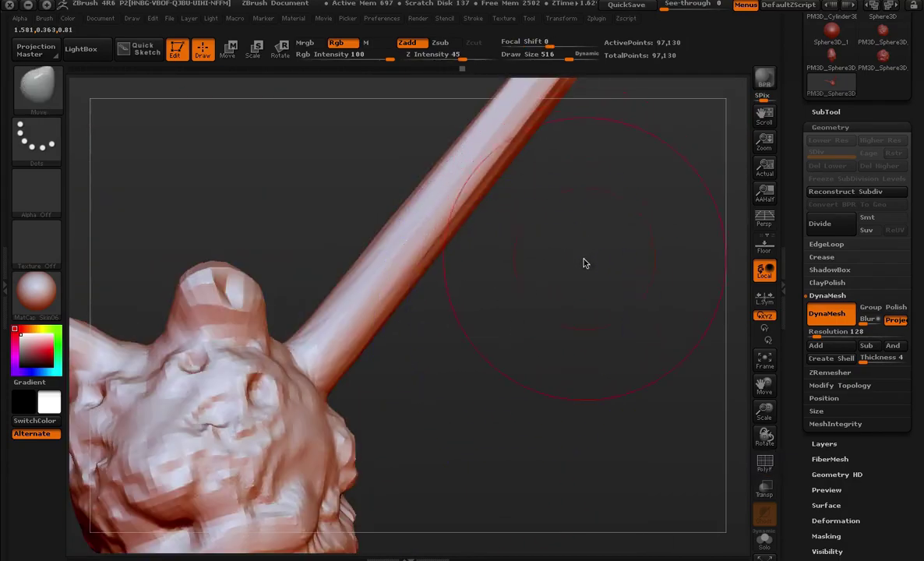
mouse_move(583, 262)
mouse_down()
mouse_move(593, 354)
mouse_move(615, 371)
mouse_move(112, 385)
mouse_up()
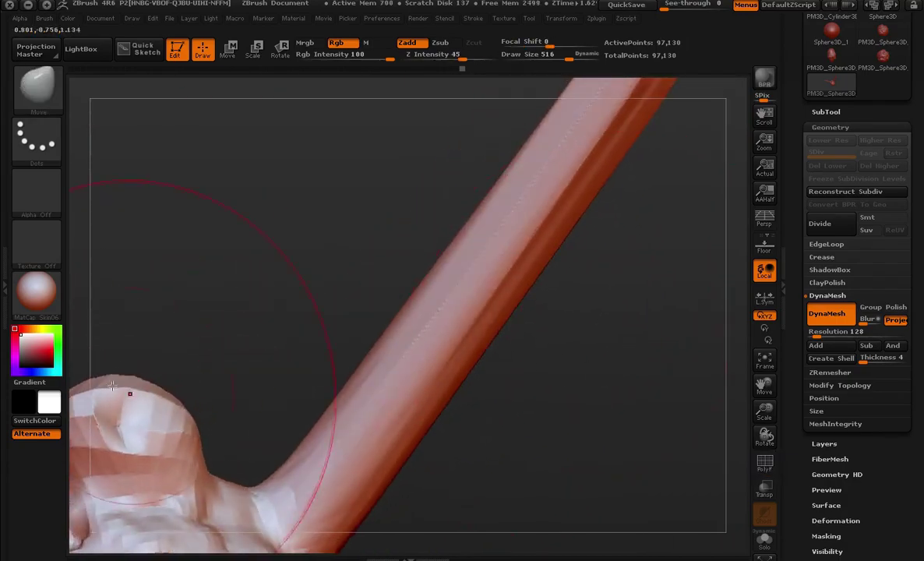
- Pick ClayBuildup, clear the stray mask patch, and sculpt dents and lumps along the horn
click(44, 89)
click(465, 181)
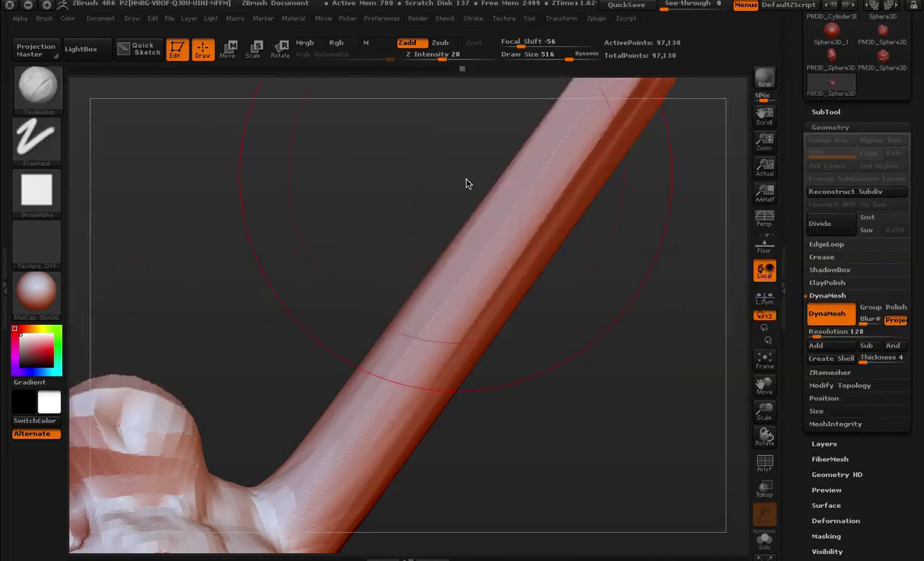
drag(623, 321, 505, 278)
ctrl+click(499, 257)
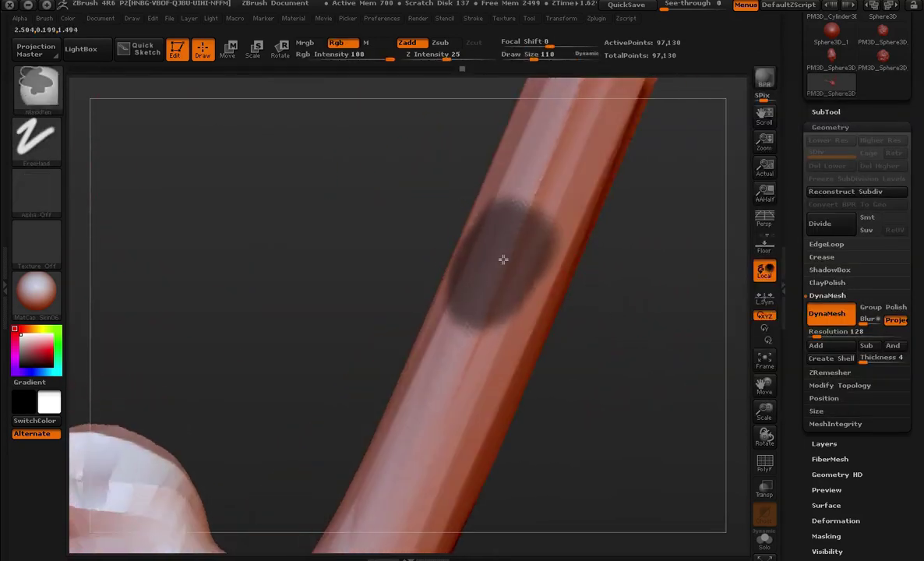
mouse_move(437, 249)
ctrl+mouse_down()
mouse_move(412, 236)
mouse_move(486, 252)
mouse_move(456, 308)
ctrl+mouse_up()
mouse_move(608, 351)
mouse_down()
mouse_move(546, 265)
mouse_move(514, 343)
mouse_up()
mouse_move(678, 327)
mouse_down()
mouse_move(623, 229)
mouse_move(635, 251)
mouse_move(540, 266)
mouse_up()
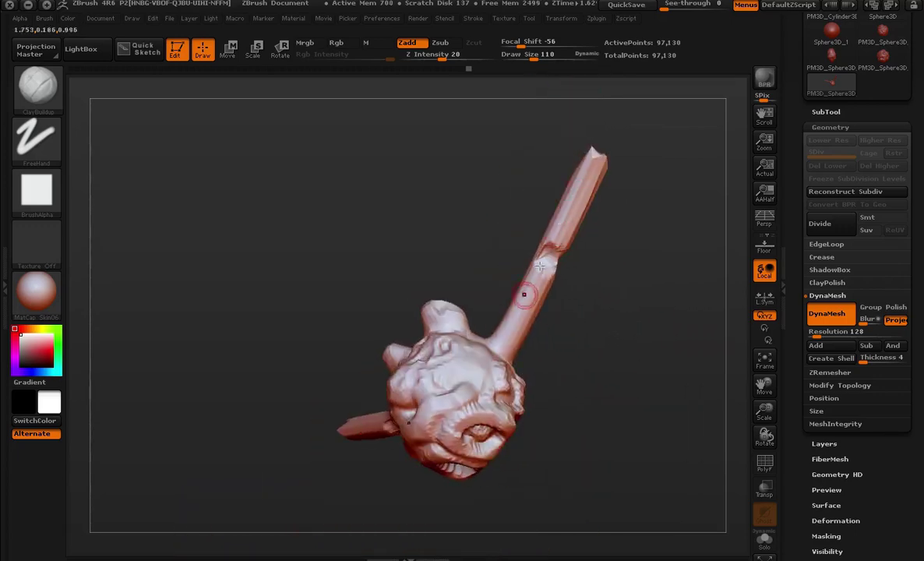
mouse_move(527, 312)
mouse_down()
mouse_move(609, 485)
mouse_move(626, 318)
mouse_move(622, 350)
mouse_move(637, 333)
mouse_move(600, 398)
mouse_up()
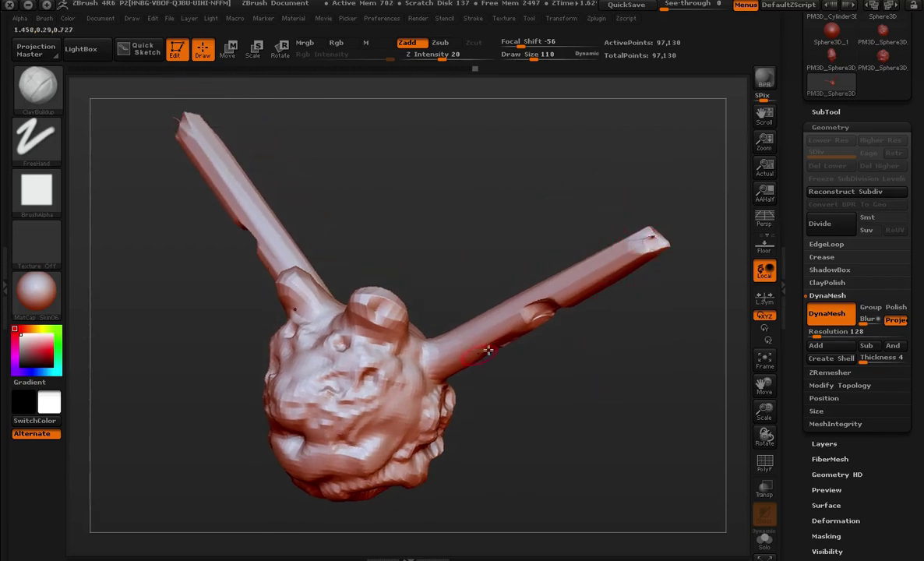
mouse_move(631, 340)
mouse_down()
mouse_move(155, 325)
mouse_move(501, 452)
mouse_move(559, 332)
mouse_up()
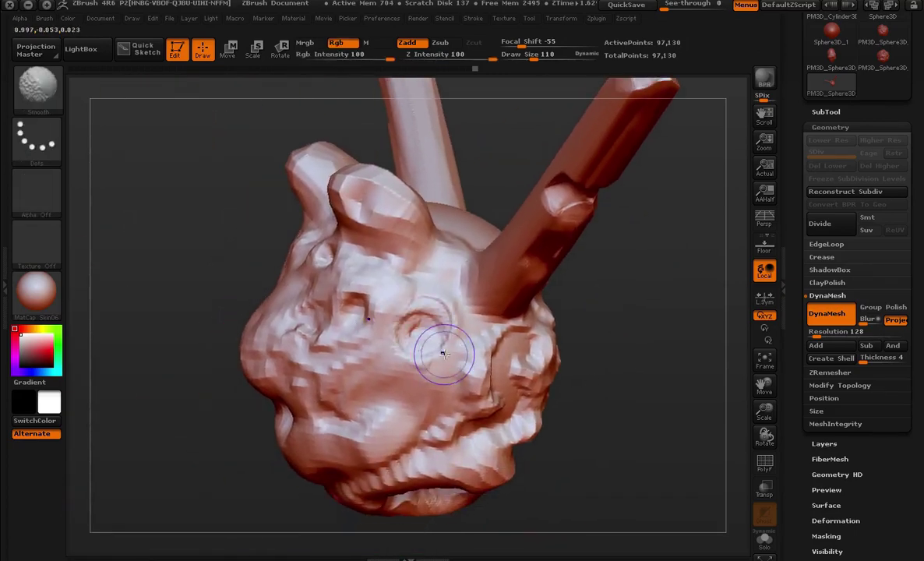
key(shift+f)
drag(665, 312, 415, 217)
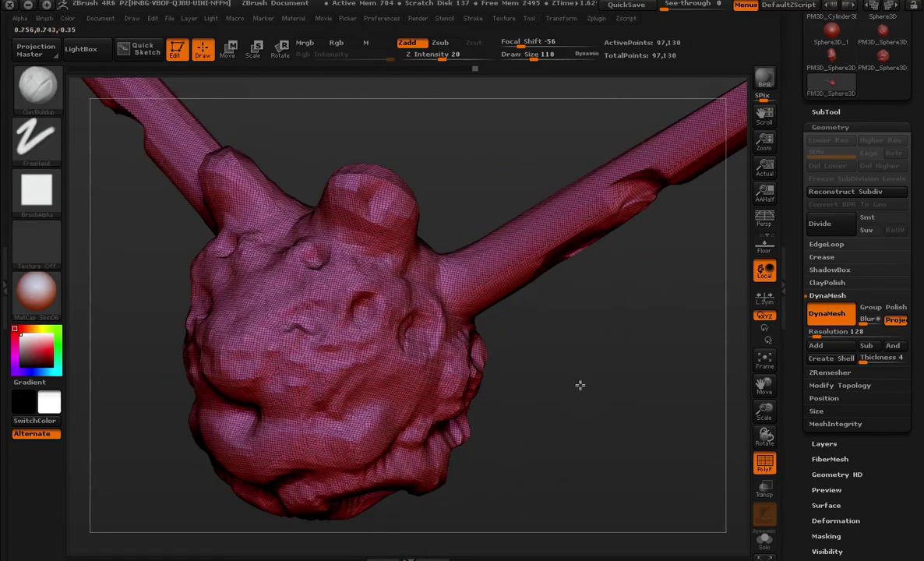
drag(579, 385, 610, 403)
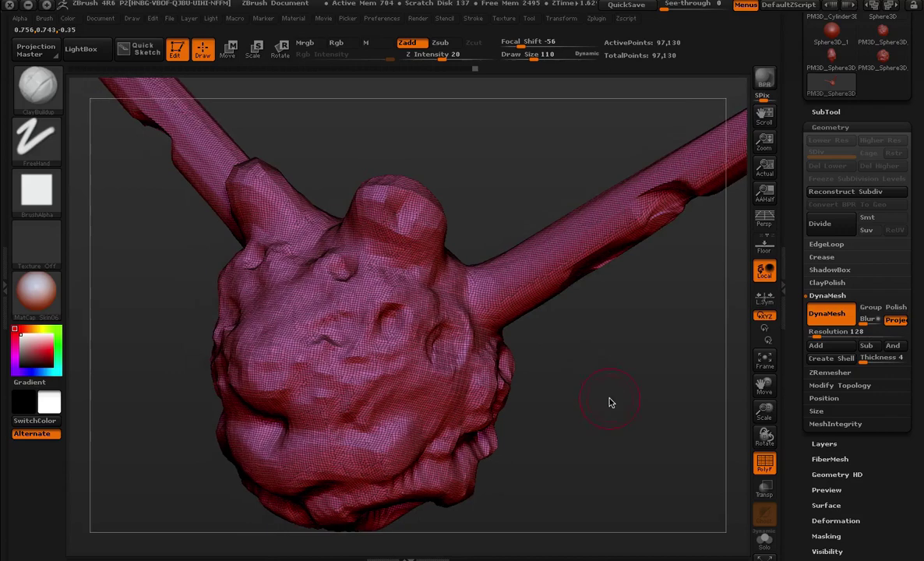
- Set DynaMesh Resolution to 16 and remesh the head into a coarse mesh
click(813, 338)
text(24)
key(Return)
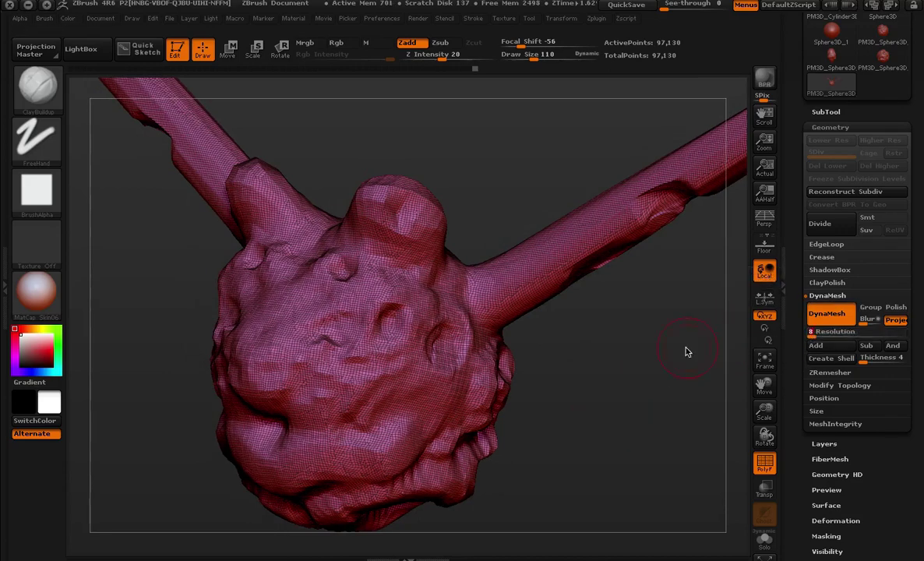
ctrl+drag(611, 336, 676, 523)
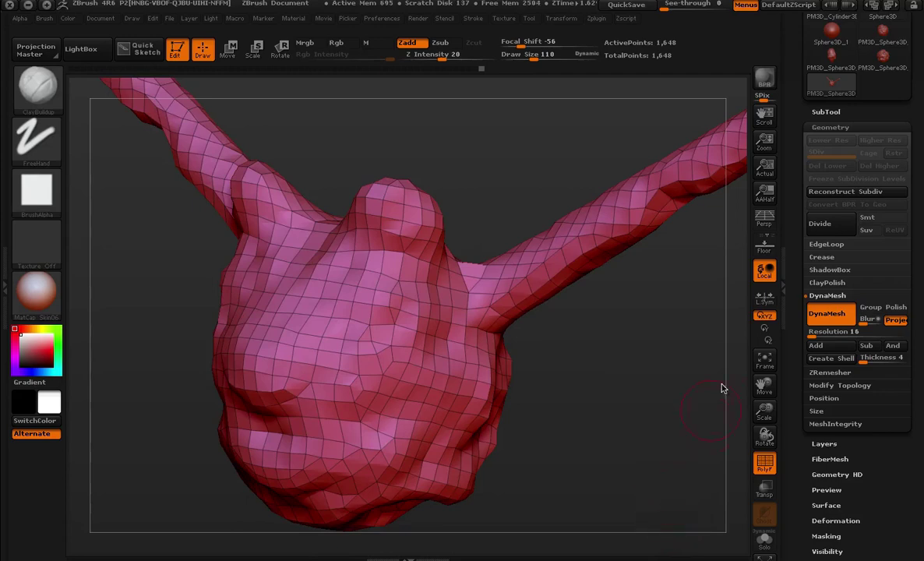
drag(722, 388, 683, 252)
- Smooth the front of the coarse head surface
key(shift+f)
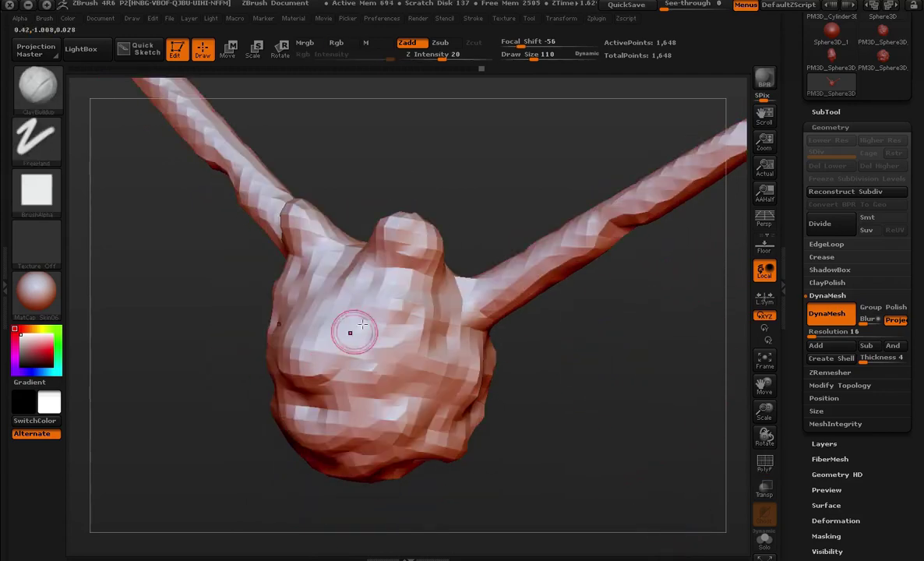
drag(363, 324, 499, 398)
mouse_move(597, 370)
mouse_down()
mouse_move(601, 313)
mouse_move(539, 384)
mouse_move(656, 355)
mouse_move(563, 406)
mouse_up()
key(shift+f)
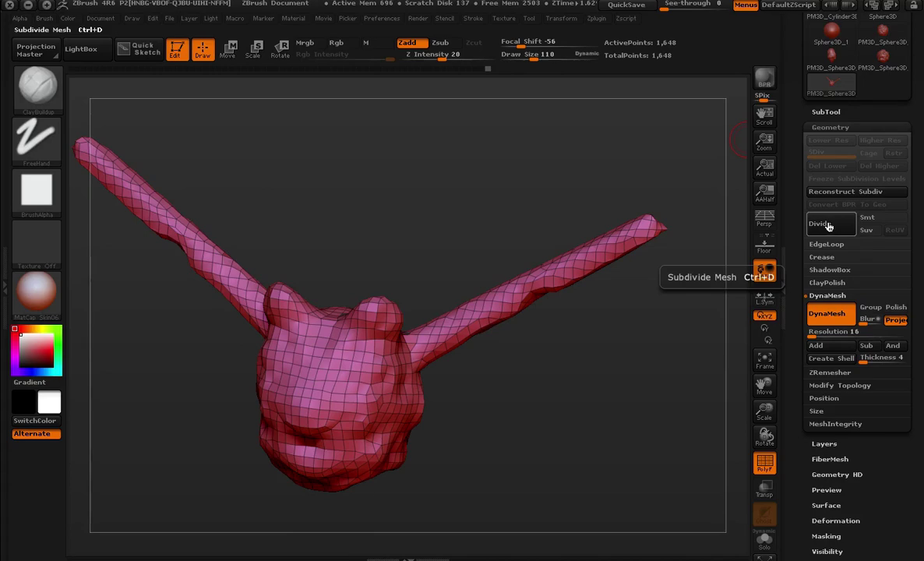
- Divide the mesh once, shrink the brush to 76, and mark a stroke along the horn
click(829, 229)
mouse_move(503, 402)
alt+mouse_down()
mouse_move(536, 449)
mouse_move(596, 371)
mouse_move(797, 508)
alt+mouse_up()
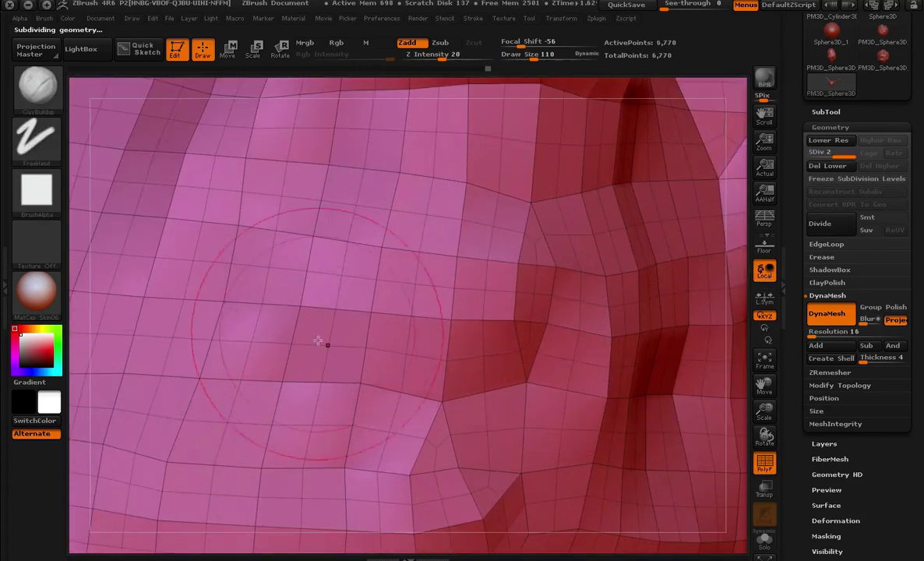
mouse_move(741, 328)
alt+mouse_down()
mouse_move(612, 157)
mouse_move(619, 136)
mouse_move(560, 212)
alt+mouse_up()
mouse_move(608, 432)
alt+mouse_down()
mouse_move(573, 373)
mouse_move(530, 347)
alt+mouse_up()
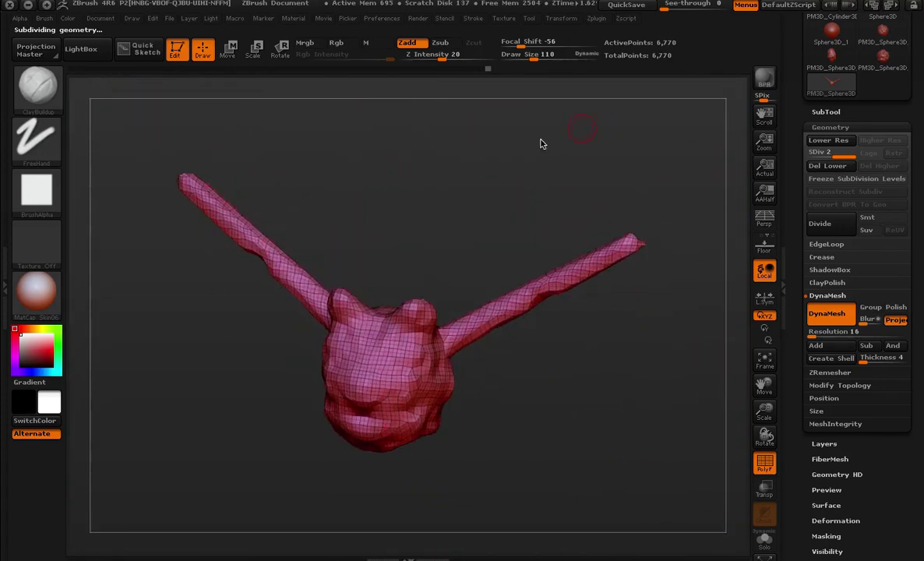
alt+drag(638, 367, 686, 419)
key(shift+f)
drag(681, 384, 496, 406)
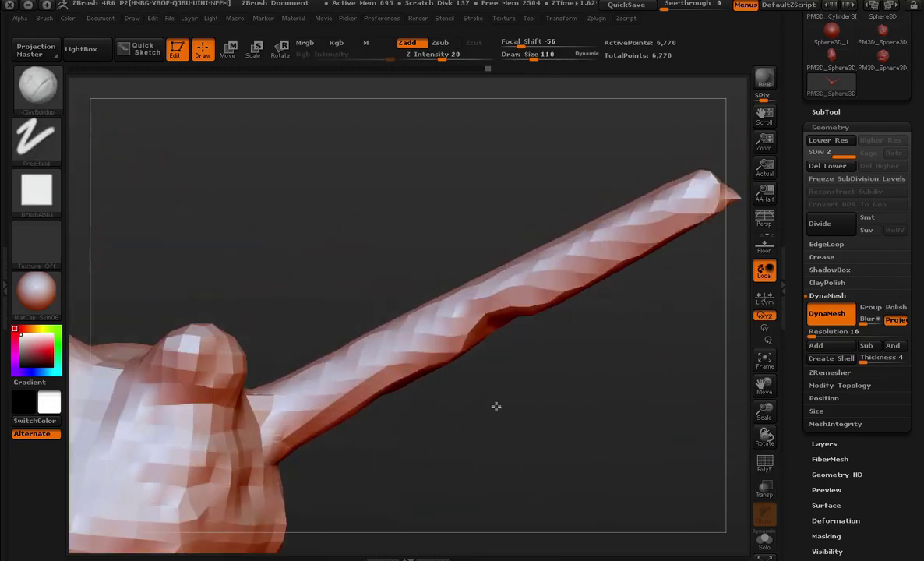
key(space)
mouse_move(569, 227)
mouse_down()
mouse_move(549, 227)
mouse_move(599, 209)
mouse_up()
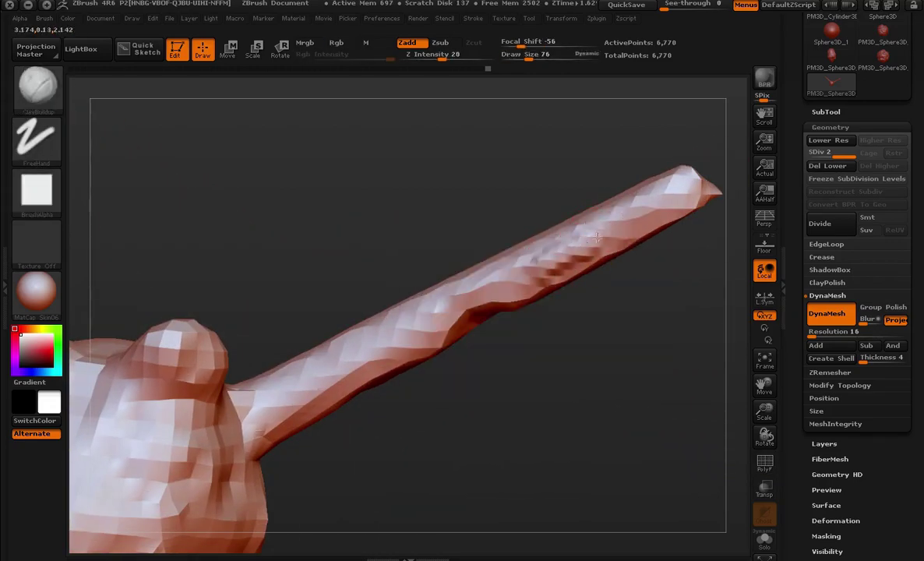
- Subdivide to level 4 and draw thin strokes on the horn and head front
key(f)
key(ctrl+d)
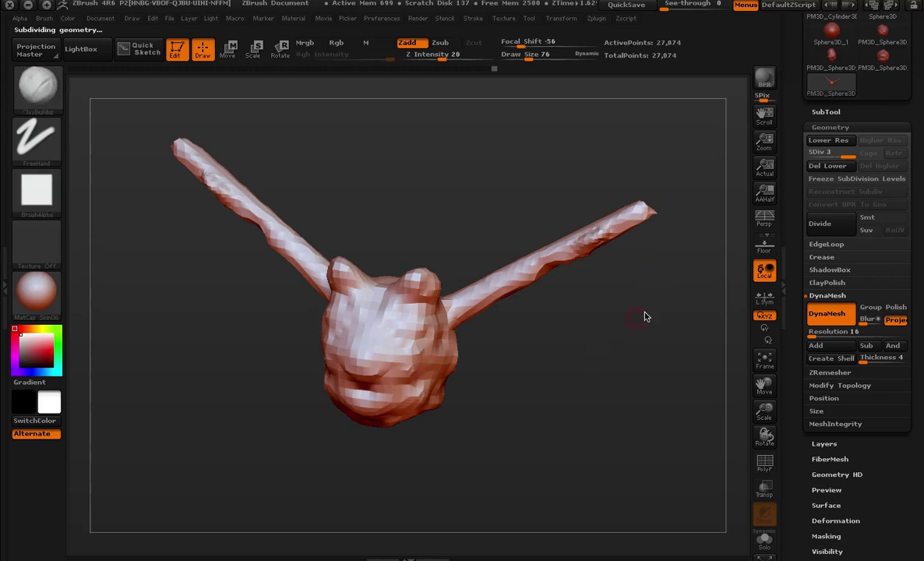
key(ctrl+d)
alt+drag(614, 268, 609, 327)
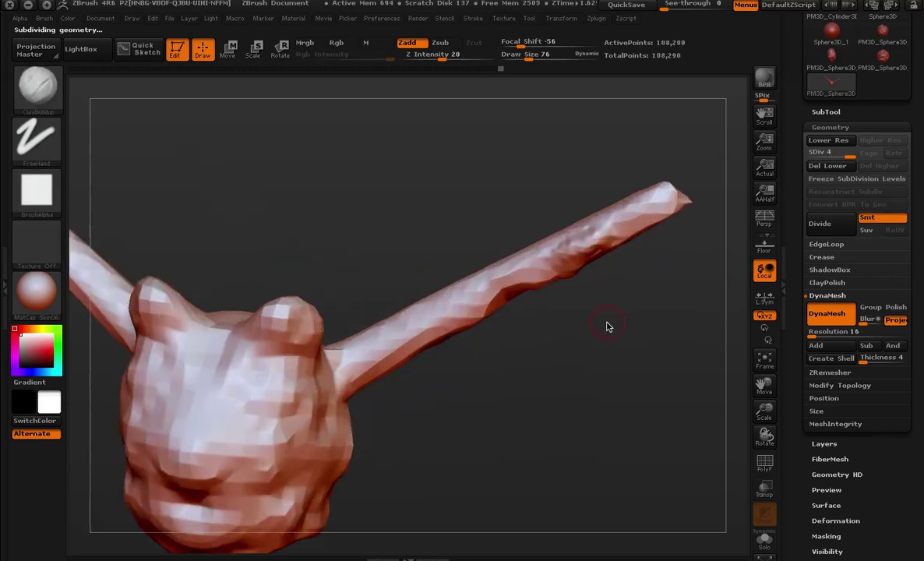
ctrl+drag(452, 312, 421, 277)
drag(510, 315, 545, 408)
drag(483, 404, 362, 382)
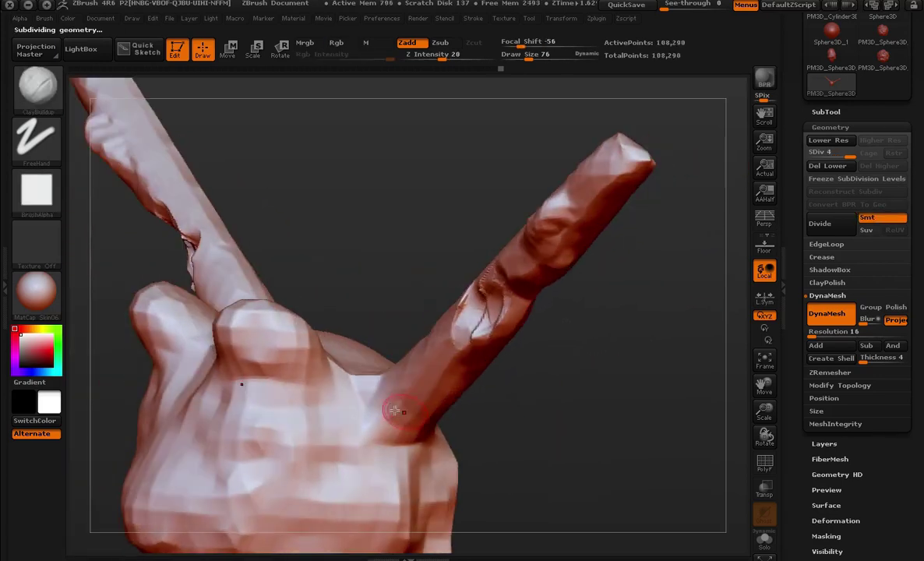
ctrl+drag(268, 364, 325, 483)
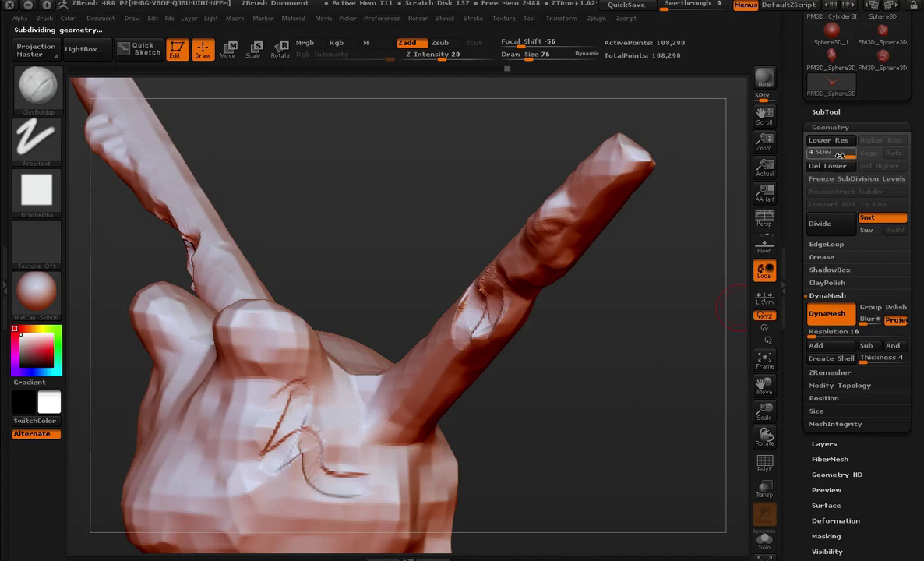
- Drop back to subdivision level 1 and switch to the Move brush
key(shift+d)
mouse_move(612, 334)
alt+mouse_down()
mouse_move(610, 378)
mouse_move(412, 319)
alt+mouse_up()
mouse_move(545, 335)
mouse_down()
mouse_move(594, 324)
mouse_move(798, 160)
mouse_up()
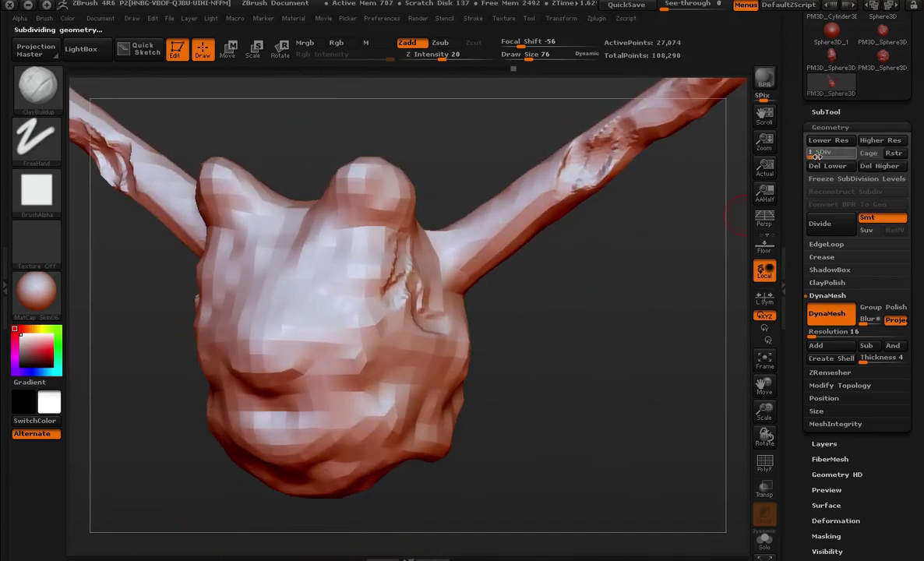
key(b)
key(m)
key(v)
key(space)
mouse_move(536, 306)
mouse_down()
mouse_move(390, 375)
mouse_move(418, 418)
mouse_move(398, 474)
mouse_move(443, 423)
mouse_move(478, 450)
mouse_move(473, 440)
mouse_up()
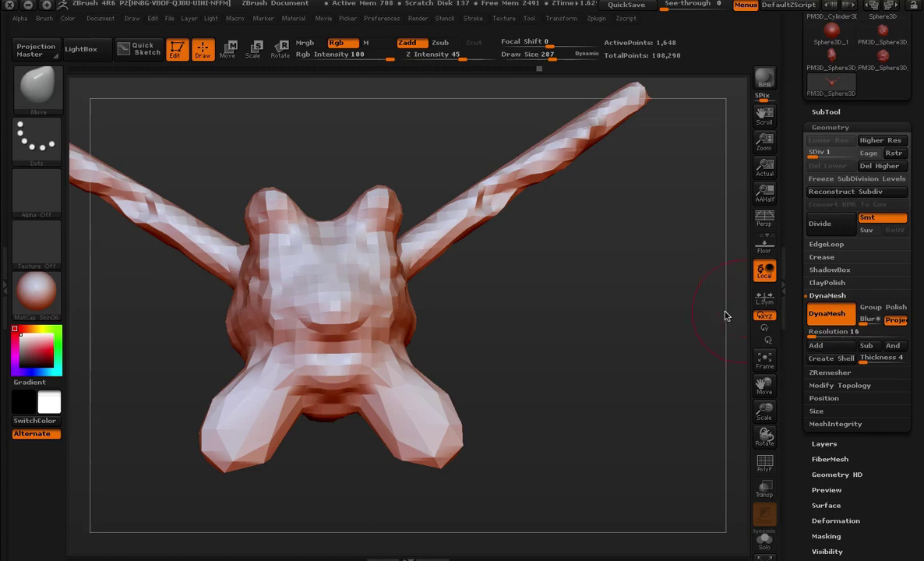
- Collapse the subdivided model into a fresh DynaMesh
ctrl+drag(557, 282, 617, 405)
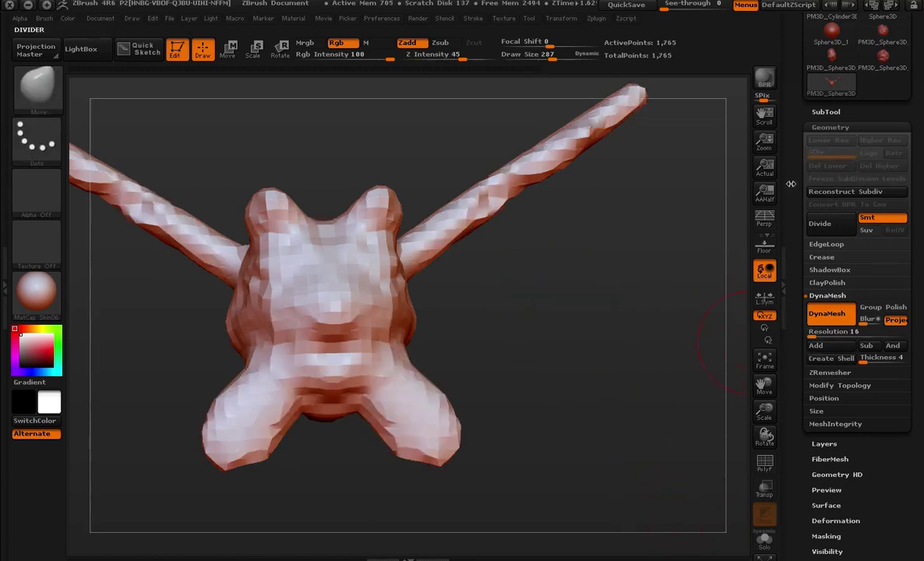
mouse_move(580, 343)
mouse_down()
mouse_move(534, 365)
mouse_move(534, 429)
mouse_move(515, 468)
mouse_move(540, 444)
mouse_move(588, 453)
mouse_move(608, 371)
mouse_move(483, 331)
mouse_up()
key(shift+f)
key(shift+f)
key(shift+f)
key(shift+f)
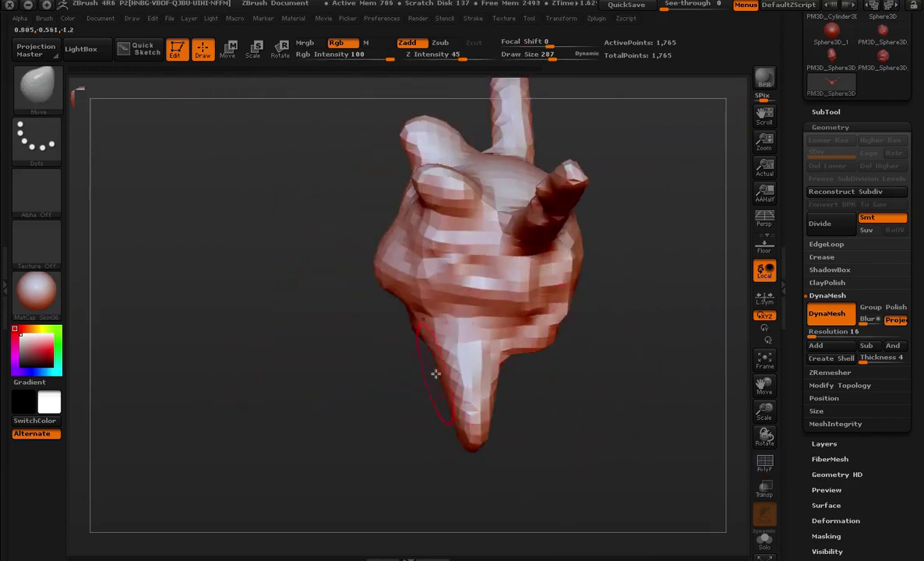
- Enlarge the Move brush to 430, pull the lower lobes into legs, and remesh
key(s)
mouse_move(468, 447)
mouse_down()
mouse_move(559, 491)
mouse_move(635, 322)
mouse_move(547, 533)
mouse_move(551, 365)
mouse_move(632, 408)
mouse_up()
ctrl+drag(648, 501, 558, 342)
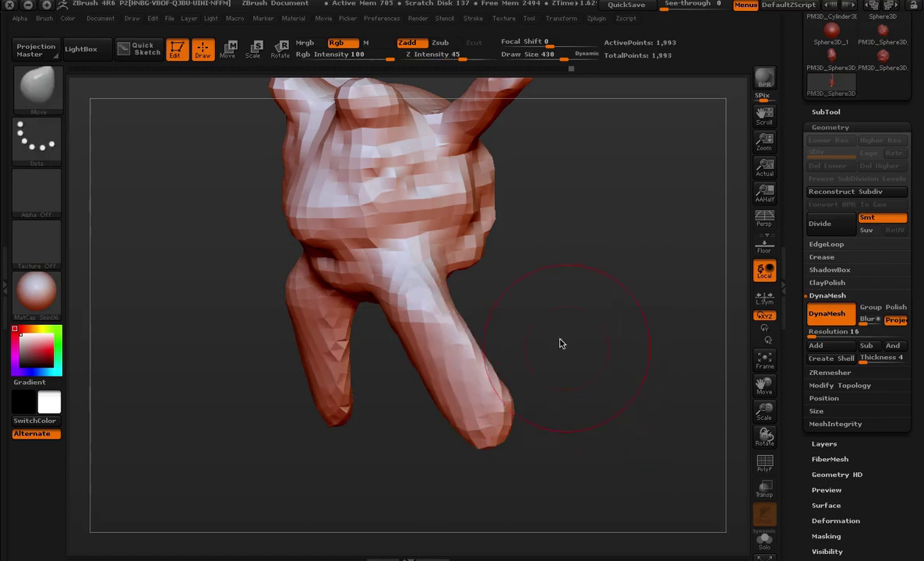
key(shift+f)
drag(537, 396, 617, 367)
- Divide the creature twice with Smt on to reach subdivision level 3 (32,674 points)
click(822, 224)
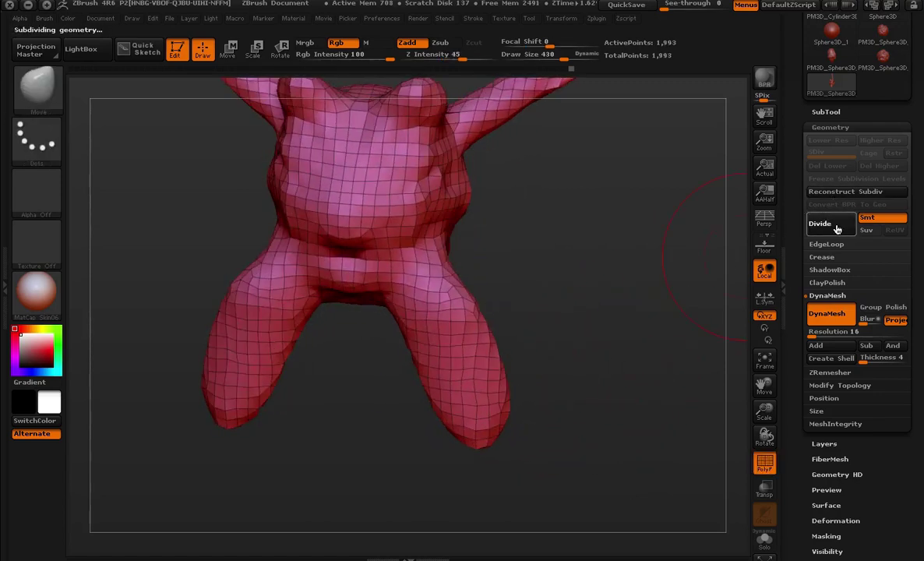
click(819, 224)
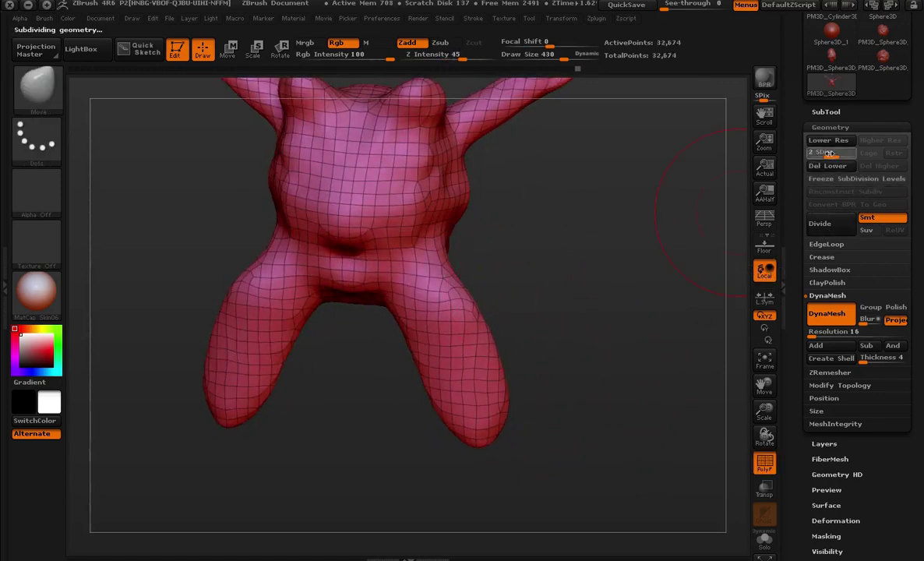
key(f)
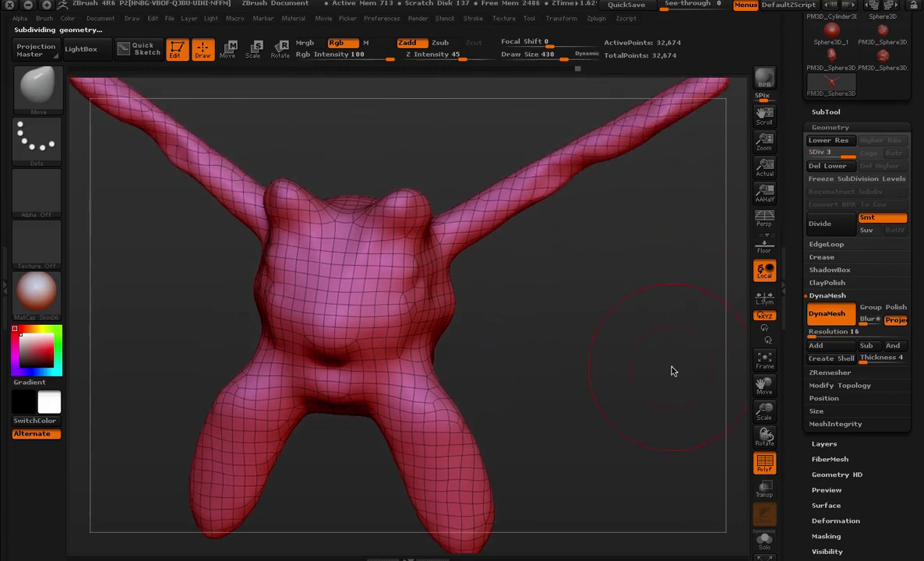
- Switch to the ClayBuildup brush, reduce its Draw Size, and hide the wireframe
click(37, 85)
click(206, 110)
alt+drag(538, 301, 616, 441)
key(space)
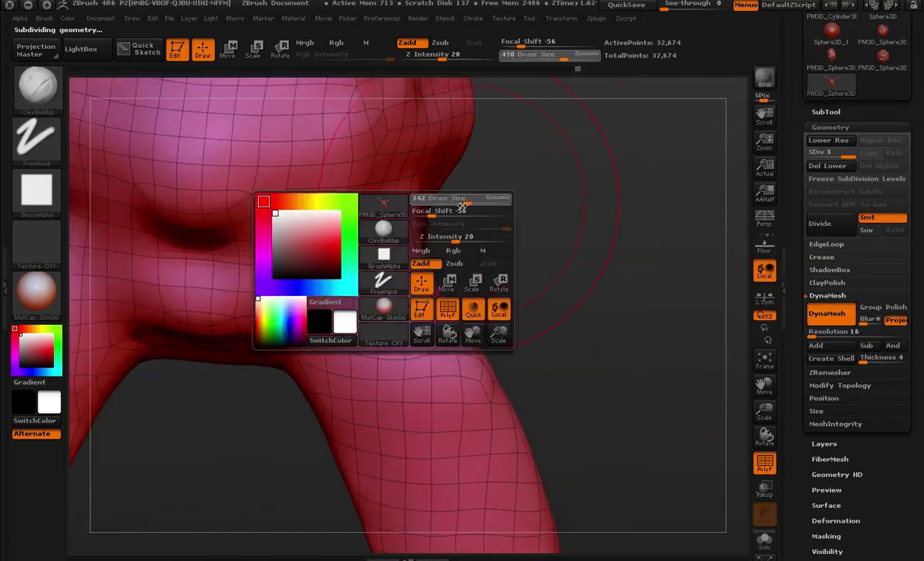
alt+drag(675, 306, 628, 258)
key(shift+f)
mouse_move(455, 184)
alt+mouse_down()
mouse_move(619, 268)
mouse_move(650, 367)
mouse_move(707, 488)
mouse_move(637, 275)
mouse_move(656, 386)
mouse_move(577, 252)
alt+mouse_up()
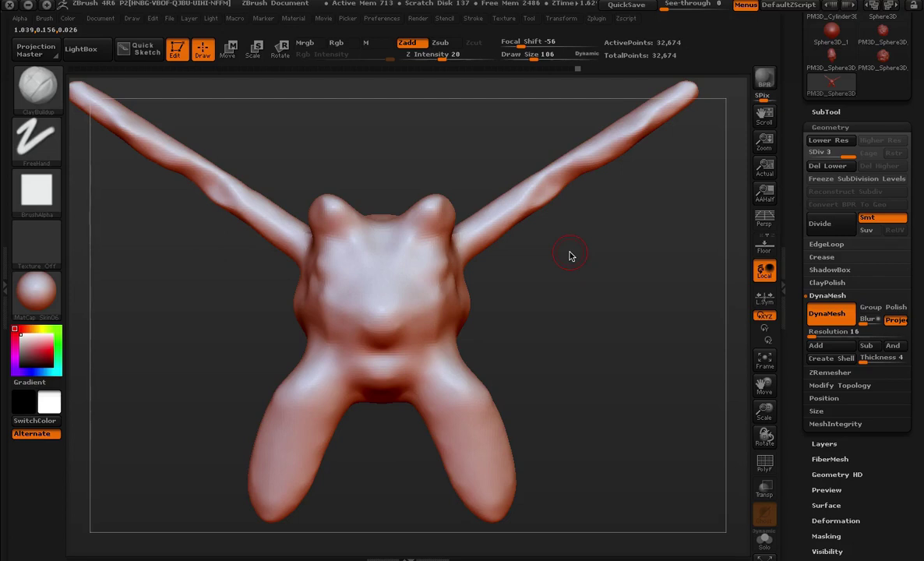
- Carve symmetric eye sockets into the face beneath V-shaped brow ridges
mouse_move(636, 171)
alt+mouse_down()
mouse_move(646, 322)
mouse_move(619, 342)
alt+mouse_up()
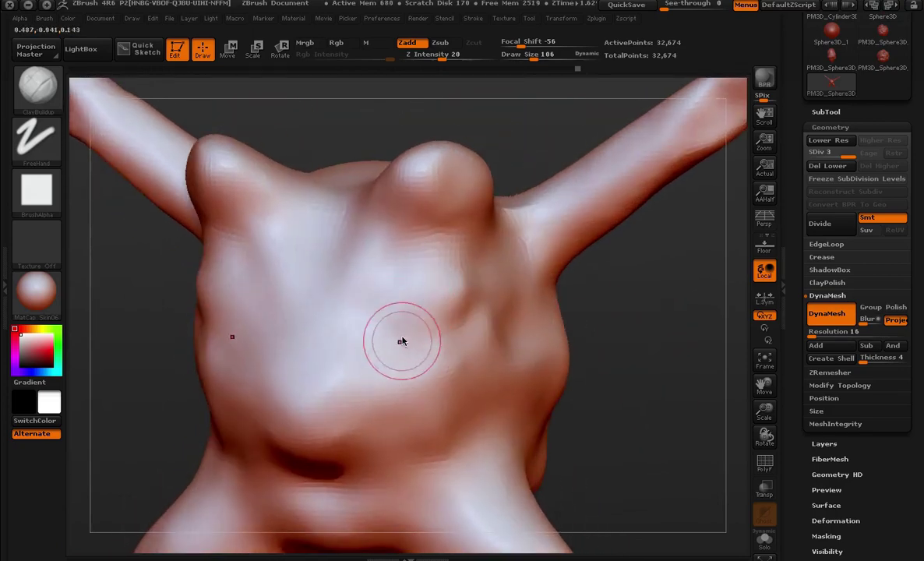
drag(402, 340, 390, 331)
mouse_move(315, 308)
mouse_down()
mouse_move(406, 277)
mouse_move(452, 290)
mouse_up()
mouse_move(361, 365)
mouse_down()
mouse_move(367, 384)
mouse_move(418, 385)
mouse_move(439, 361)
mouse_move(542, 384)
mouse_move(371, 324)
mouse_up()
- Sculpt a jagged stitch-like crease across the right cheek
mouse_move(472, 361)
alt+mouse_down()
mouse_move(511, 344)
mouse_move(526, 377)
mouse_move(691, 460)
mouse_move(593, 351)
mouse_move(631, 393)
alt+mouse_up()
mouse_move(540, 433)
alt+mouse_down()
mouse_move(314, 233)
mouse_move(154, 270)
alt+mouse_up()
drag(611, 209, 619, 303)
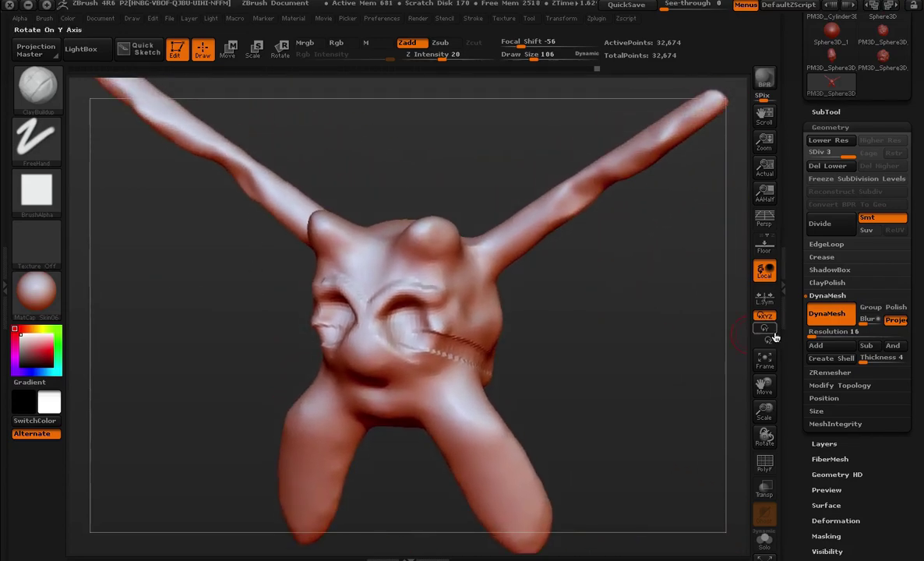
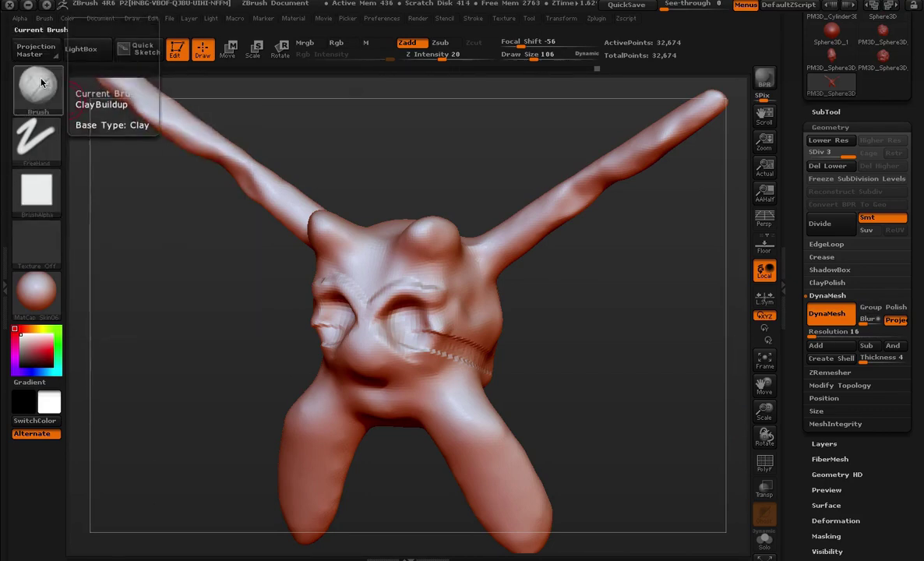
- With the Move brush, pull the ear bulges out into large flared ears
click(39, 84)
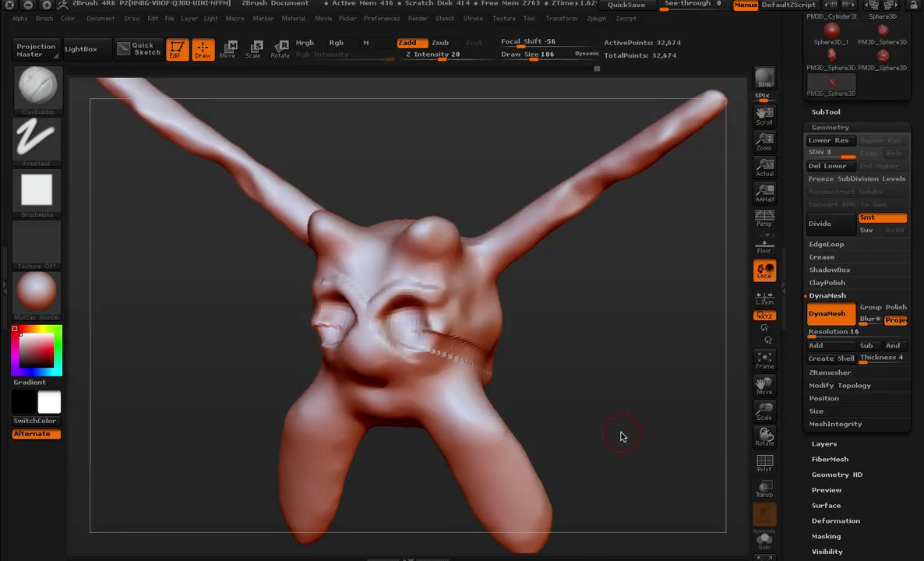
key(b)
key(m)
key(v)
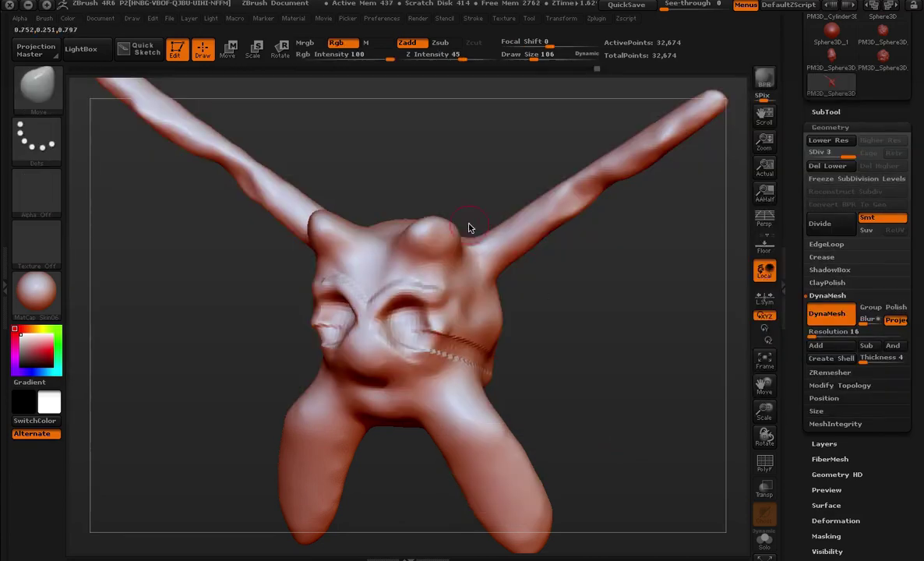
drag(468, 228, 479, 227)
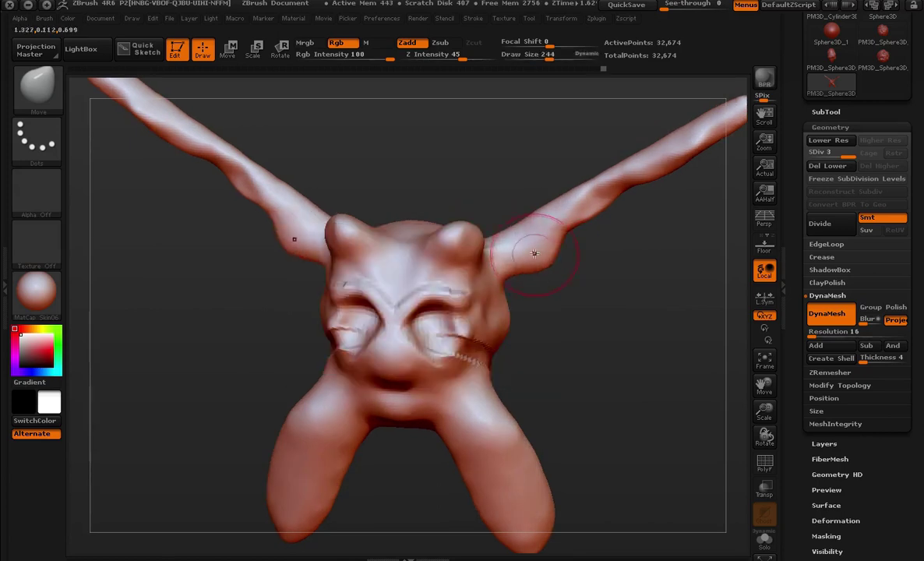
drag(535, 254, 516, 214)
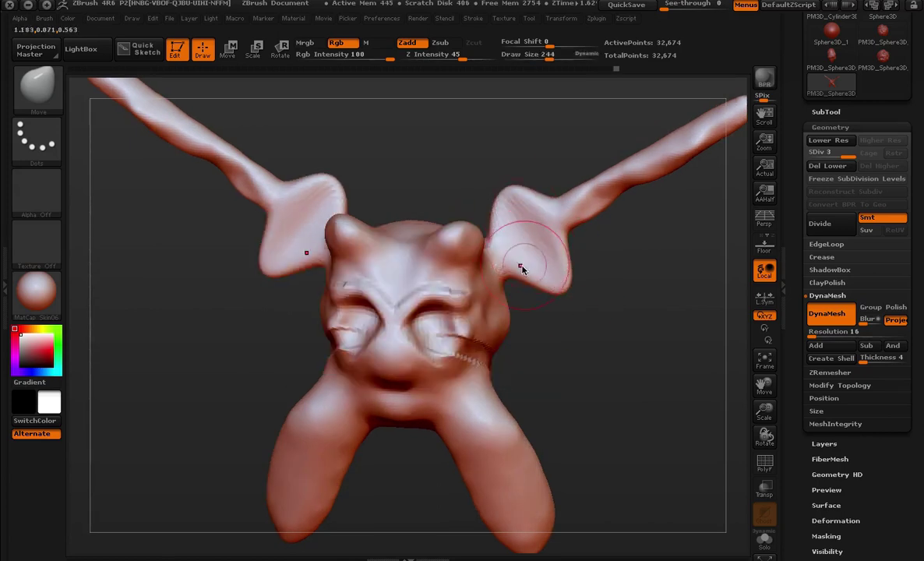
- With the Clay brush, build up a smooth forehead and carve creases around the eyes
key(b)
key(c)
key(l)
alt+drag(575, 330, 617, 347)
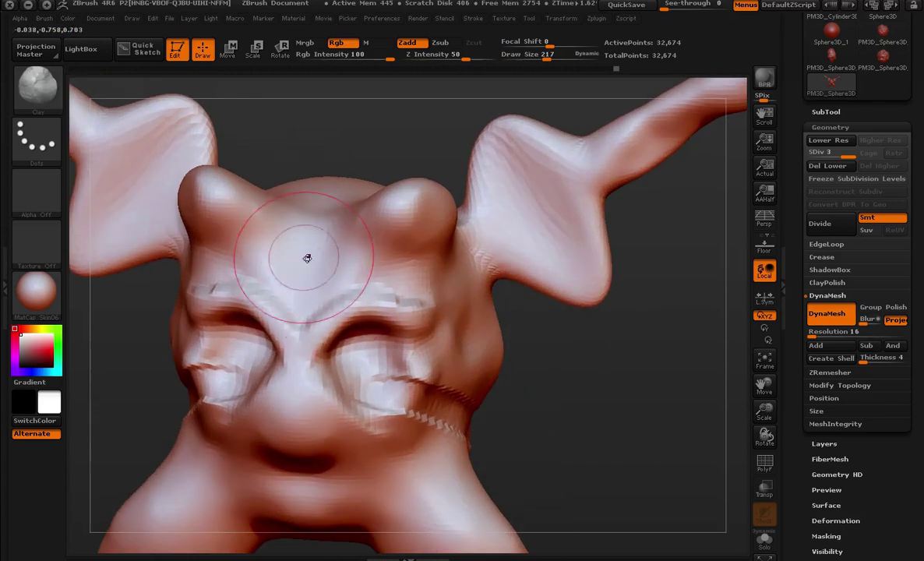
mouse_move(307, 258)
mouse_down()
mouse_move(367, 273)
mouse_move(312, 289)
mouse_up()
drag(374, 226, 312, 327)
mouse_move(586, 423)
alt+mouse_down()
mouse_move(573, 336)
mouse_move(583, 334)
alt+mouse_up()
- With the Standard brush, dent the legs using symmetric strokes
key(b)
key(s)
key(t)
mouse_move(439, 319)
mouse_down()
mouse_move(437, 389)
mouse_move(607, 355)
mouse_move(487, 421)
mouse_move(499, 444)
mouse_up()
mouse_move(623, 421)
alt+mouse_down()
mouse_move(621, 345)
mouse_move(631, 415)
mouse_move(629, 381)
mouse_move(615, 402)
mouse_move(599, 406)
alt+mouse_up()
- Switch to the TrimDynamic brush and rotate the model to inspect it from several angles
key(b)
key(t)
key(d)
drag(427, 155, 244, 244)
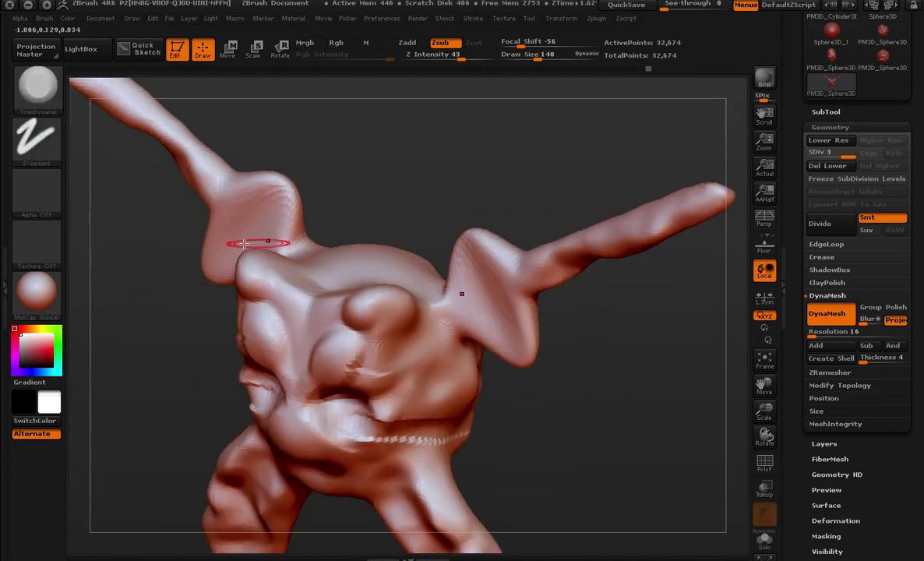
drag(305, 206, 412, 210)
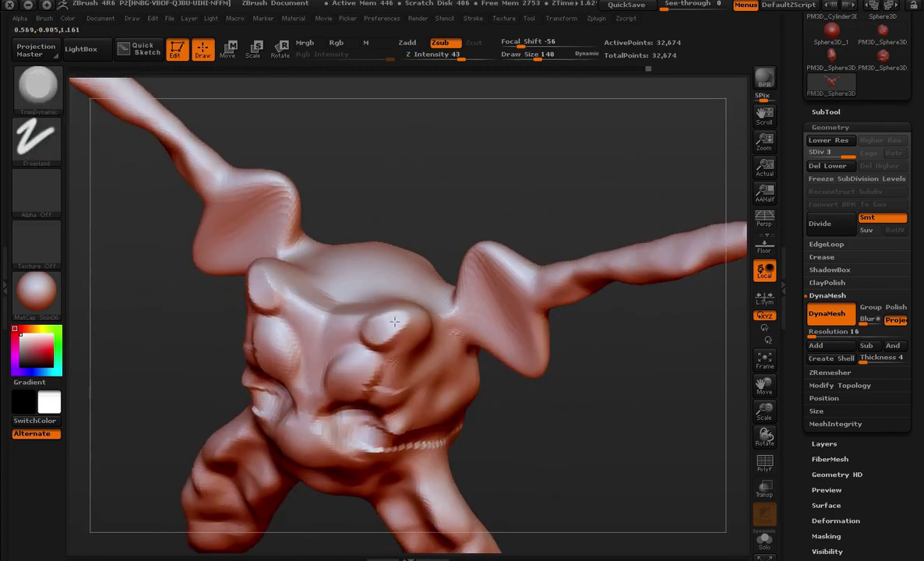
drag(393, 322, 413, 318)
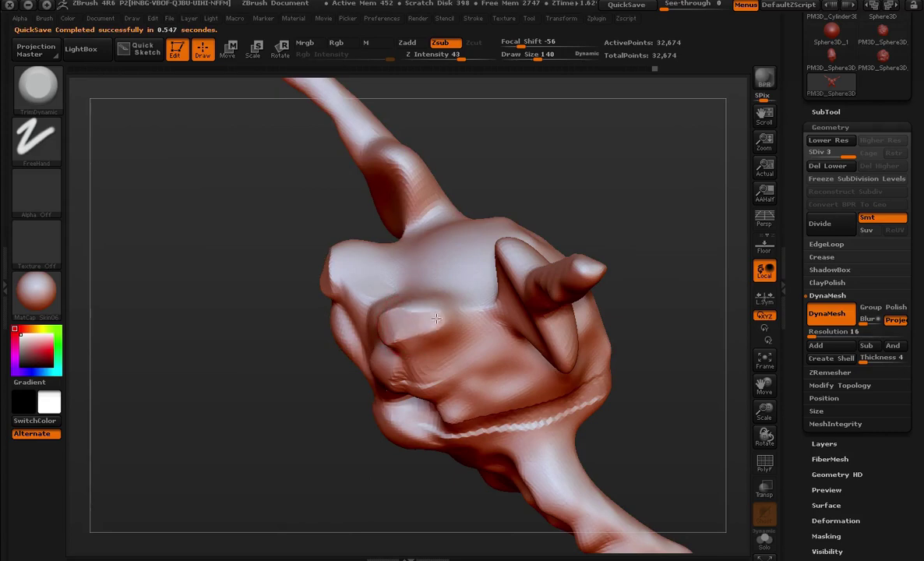
mouse_move(300, 462)
mouse_down()
mouse_move(434, 238)
mouse_move(434, 161)
mouse_move(600, 297)
mouse_move(571, 255)
mouse_move(571, 326)
mouse_move(621, 470)
mouse_move(635, 437)
mouse_move(615, 426)
mouse_move(625, 450)
mouse_move(140, 155)
mouse_up()
- Assign a custom Ctrl+Alt hotkey to the Move brush after one cancelled attempt, then close the brush list
click(63, 108)
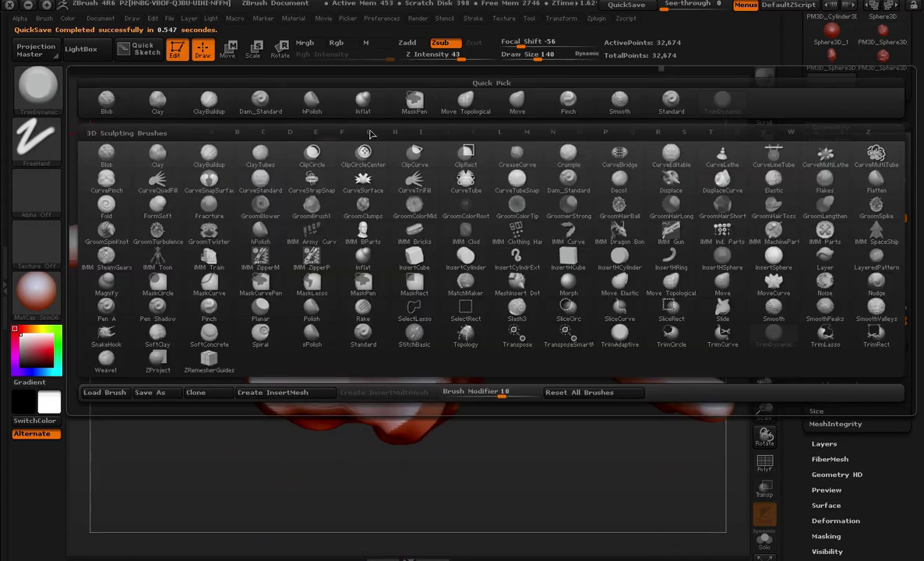
key(ctrl)
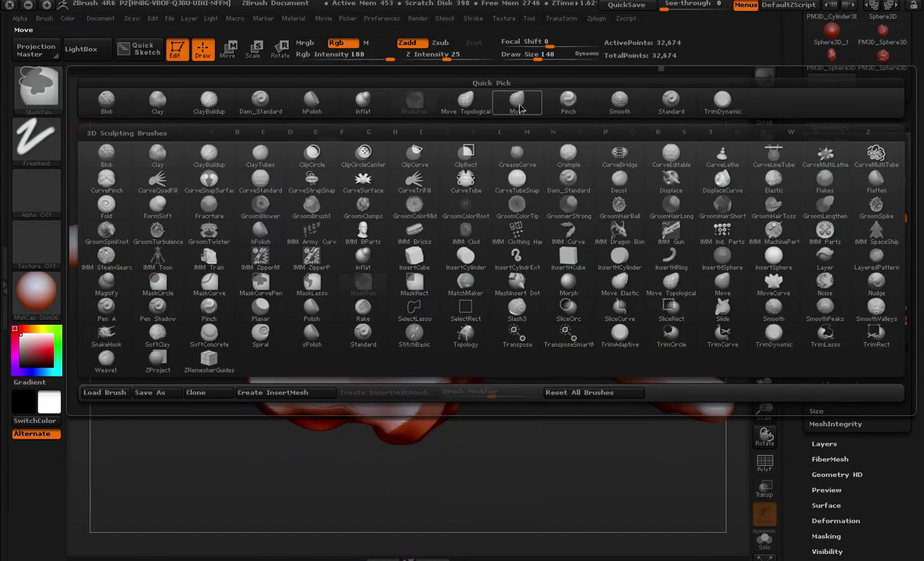
ctrl+alt+click(520, 107)
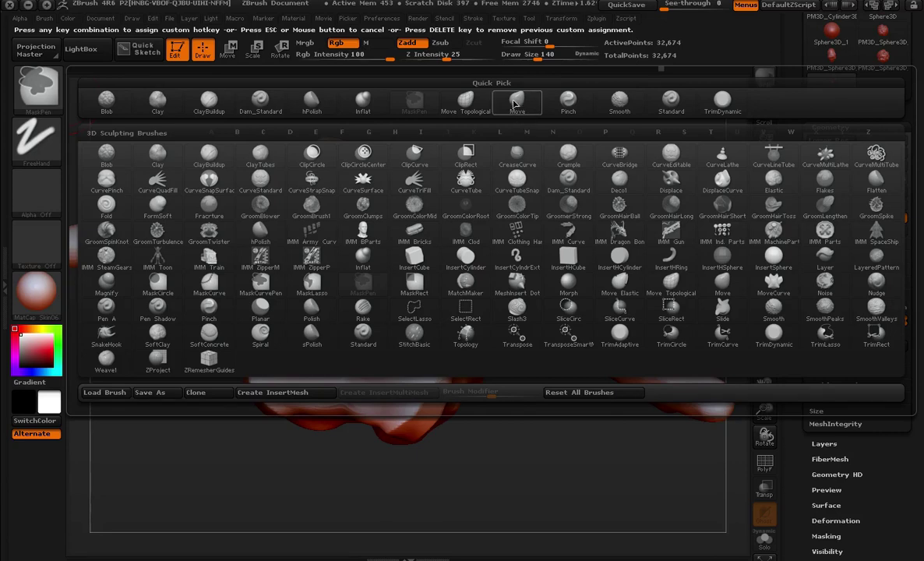
key(Escape)
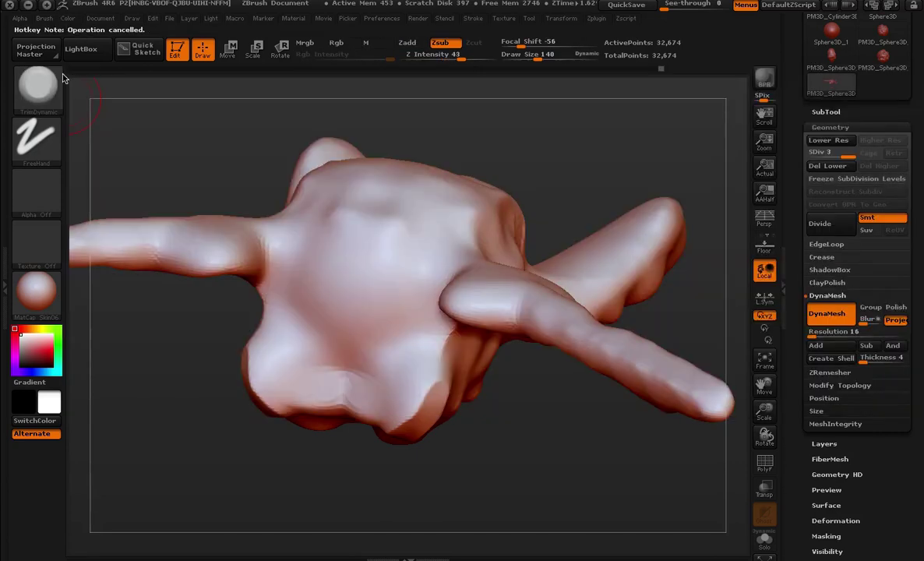
click(55, 105)
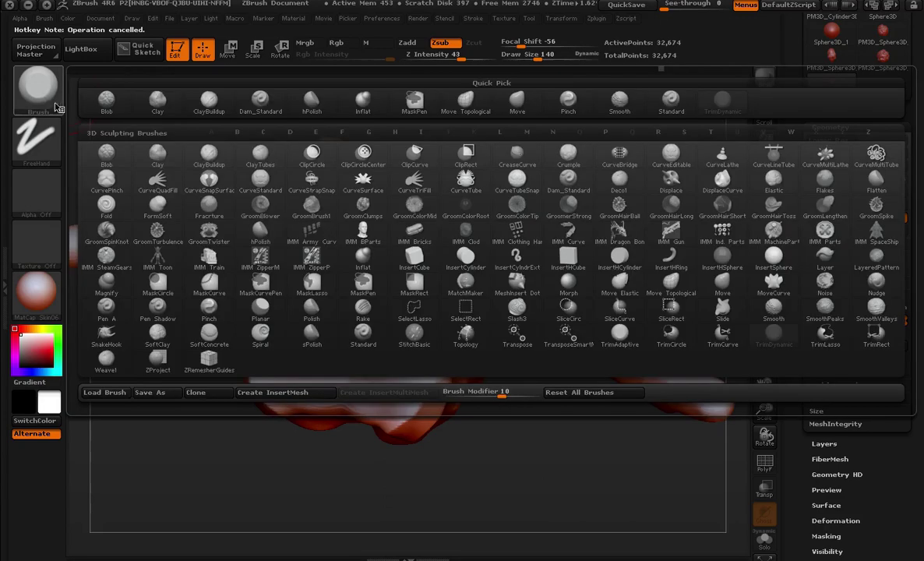
ctrl+alt+click(507, 114)
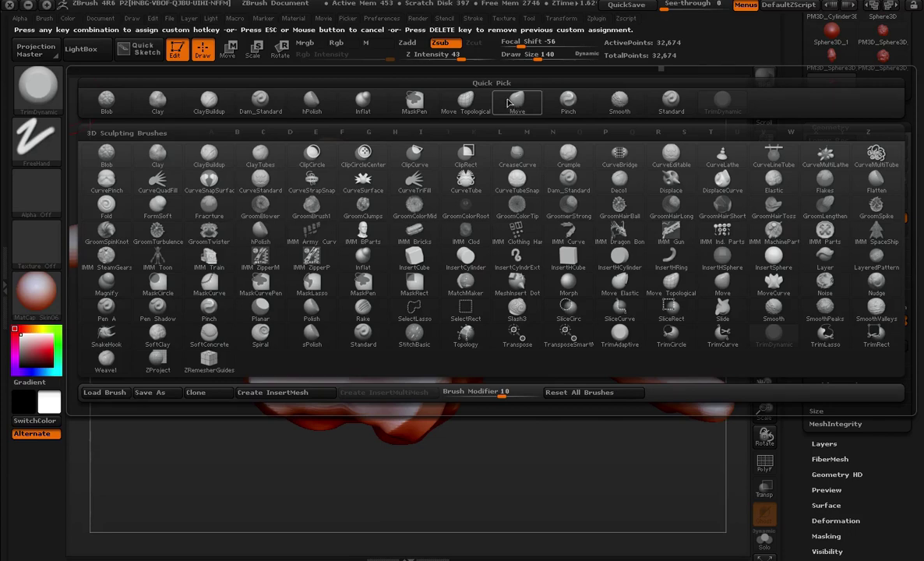
key(alt)
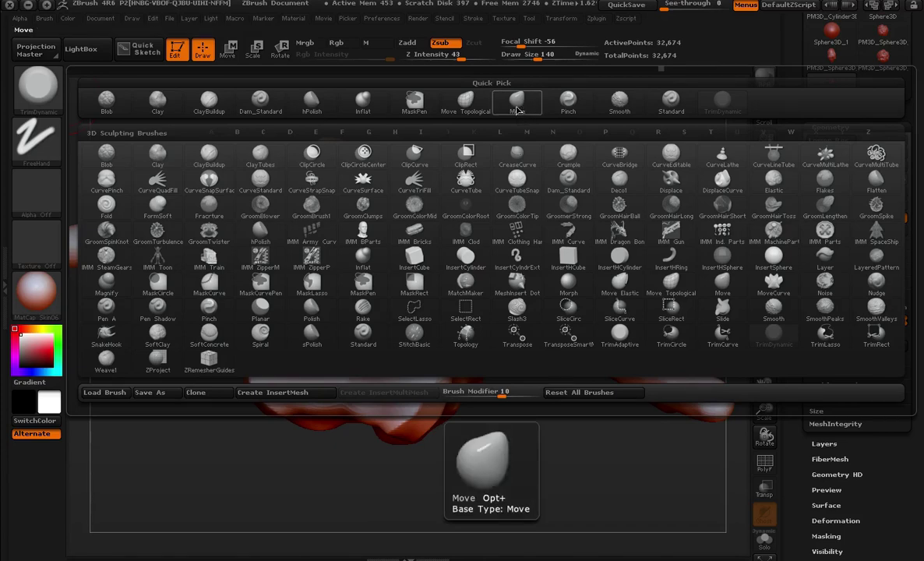
click(516, 110)
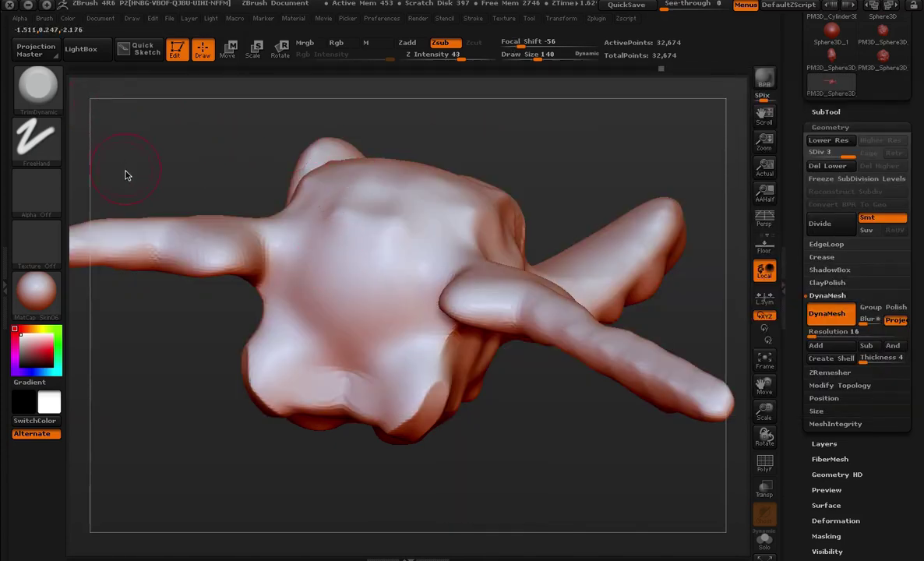
- With the Move brush, raise the top of the head and reshape the left eye socket and brow
key(b)
key(m)
key(v)
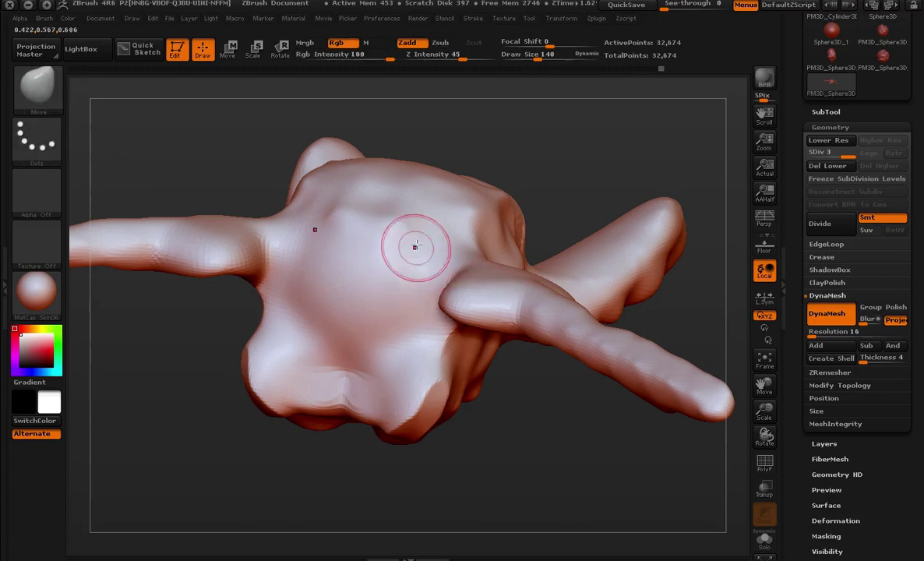
mouse_move(546, 171)
mouse_down()
mouse_move(522, 159)
mouse_move(413, 270)
mouse_move(423, 272)
mouse_up()
mouse_move(413, 233)
alt+mouse_down()
mouse_move(444, 193)
mouse_move(495, 223)
mouse_move(489, 136)
mouse_move(515, 285)
mouse_move(528, 254)
mouse_move(515, 207)
mouse_move(580, 326)
mouse_move(552, 324)
mouse_move(446, 122)
alt+mouse_up()
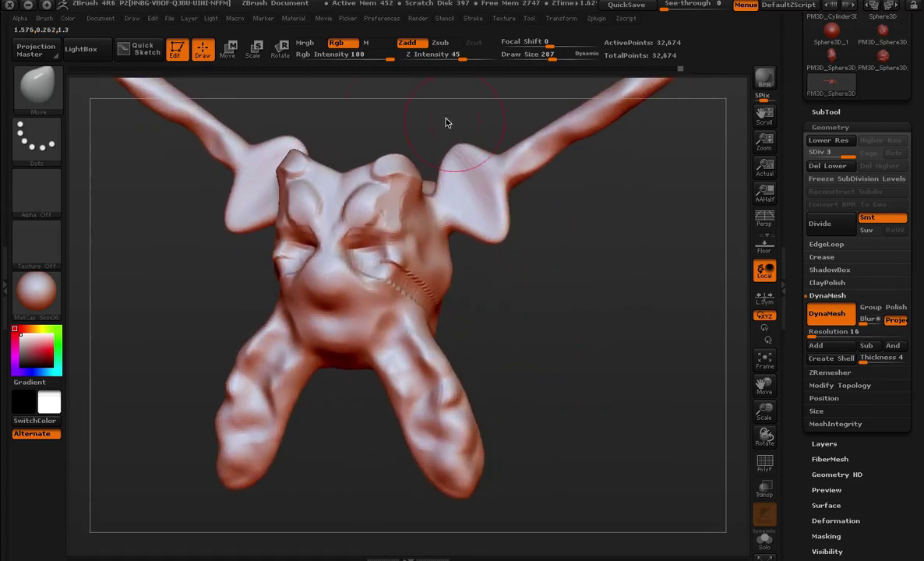
drag(335, 241, 395, 244)
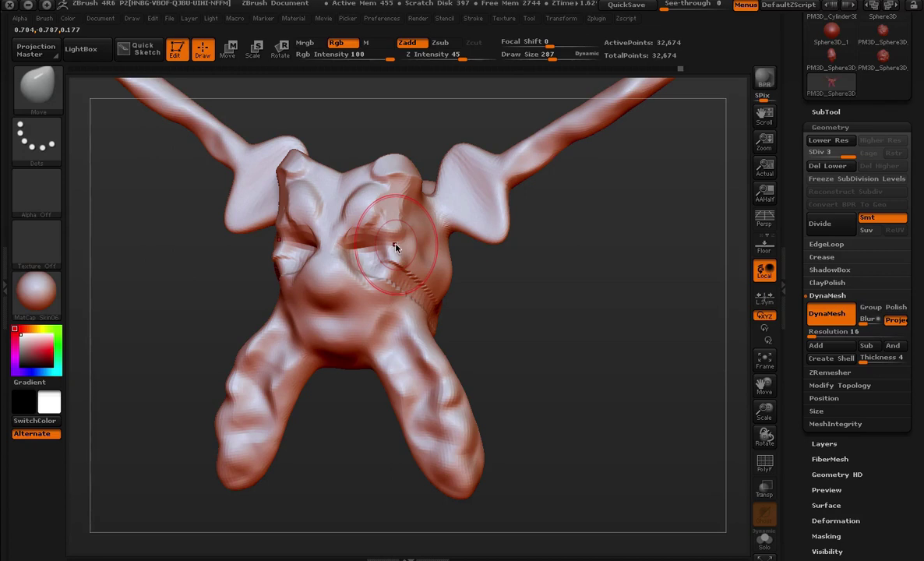
mouse_move(395, 247)
shift+mouse_down()
mouse_move(427, 313)
mouse_move(350, 272)
mouse_move(327, 234)
mouse_move(369, 244)
mouse_move(402, 268)
mouse_move(374, 296)
mouse_move(312, 304)
mouse_move(356, 211)
mouse_move(312, 257)
mouse_move(351, 179)
mouse_move(334, 270)
shift+mouse_up()
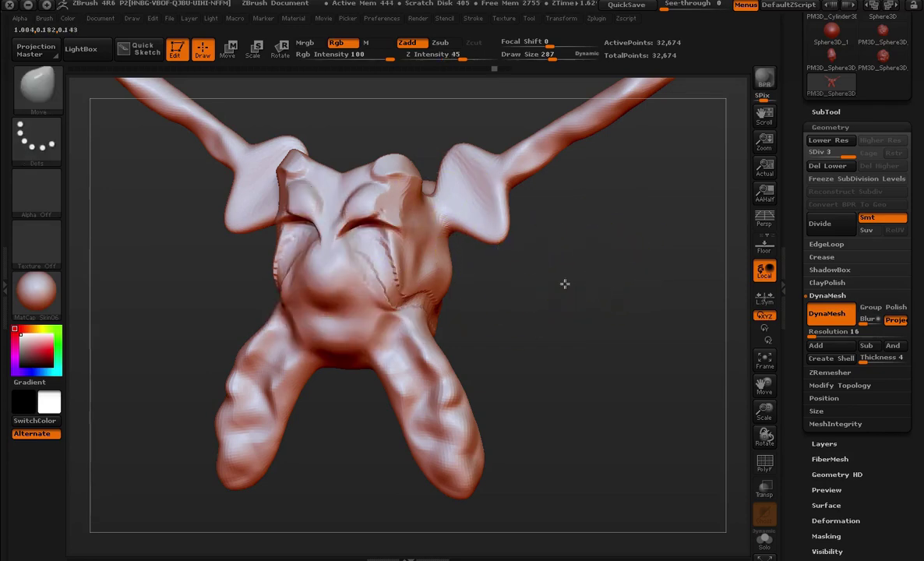
- Shrink the brush and carve symmetric cheek folds beside the nose with the Standard brush
drag(564, 283, 377, 276)
mouse_move(547, 290)
alt+mouse_down()
mouse_move(589, 324)
mouse_move(611, 319)
alt+mouse_up()
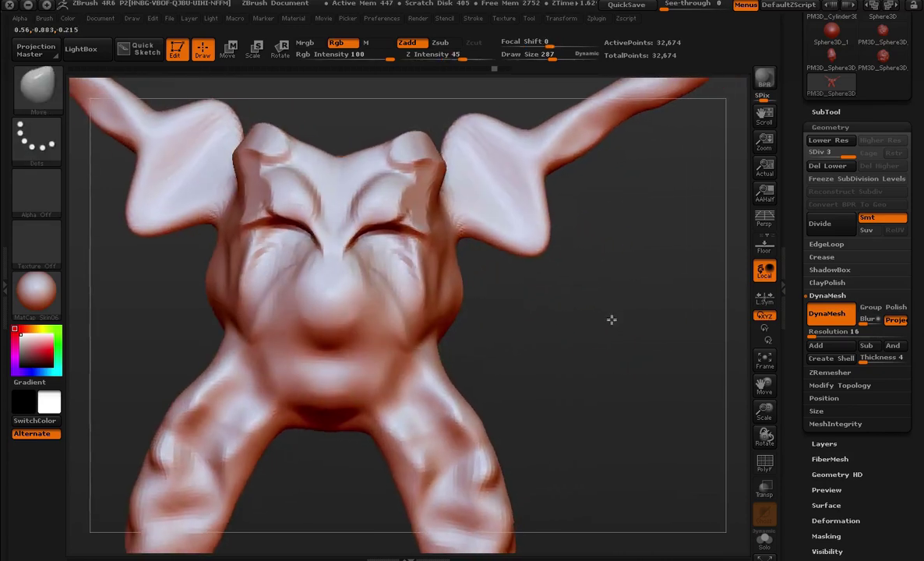
key(space)
drag(468, 281, 453, 303)
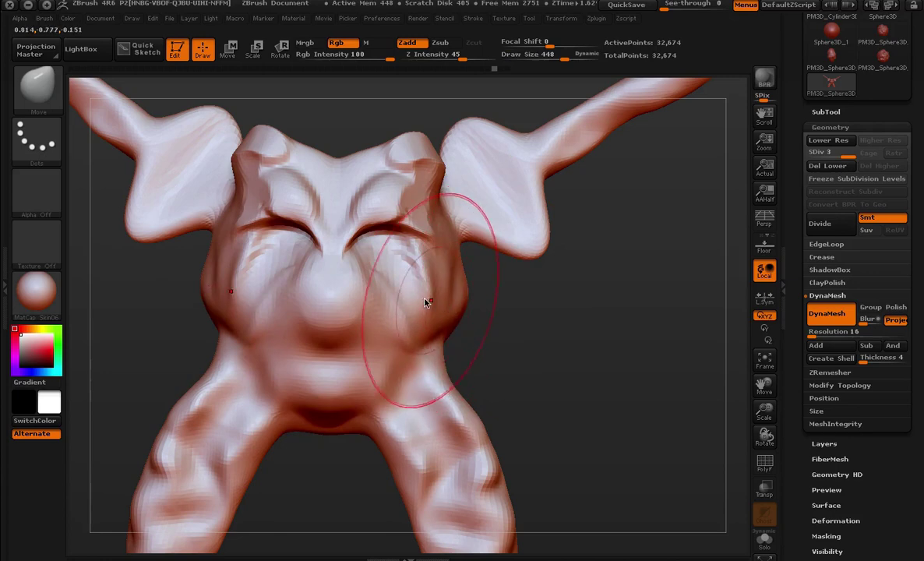
key(b)
key(c)
key(l)
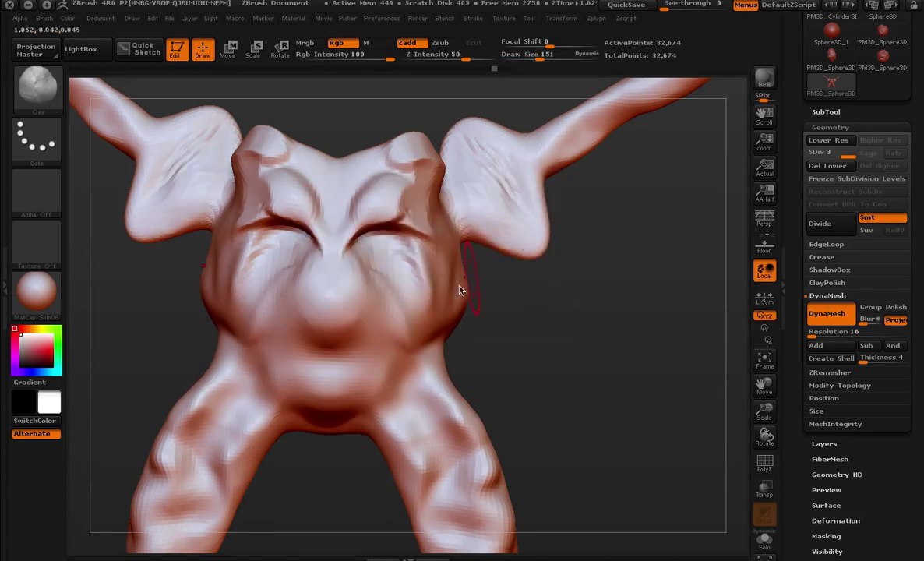
key(space)
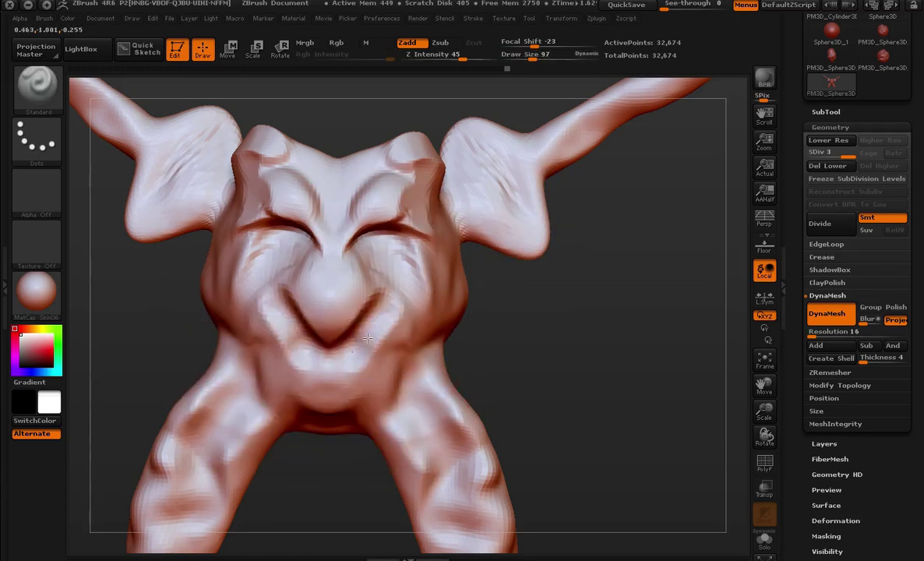
drag(534, 354, 507, 237)
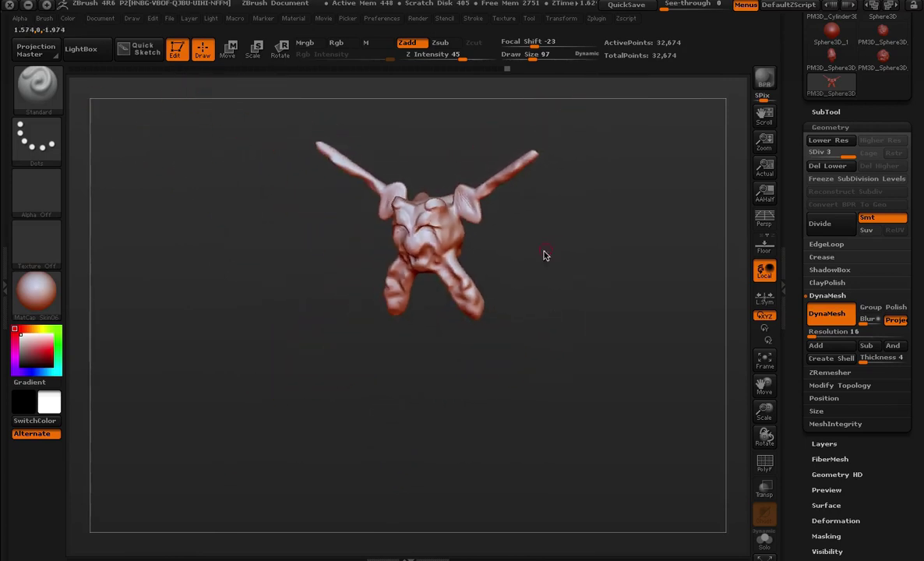
drag(582, 222, 574, 304)
- Set the material to MatCap Gray and replace the creature with the smooth Sphere3D_1 tool
click(831, 127)
scroll(849, 171, up, 5)
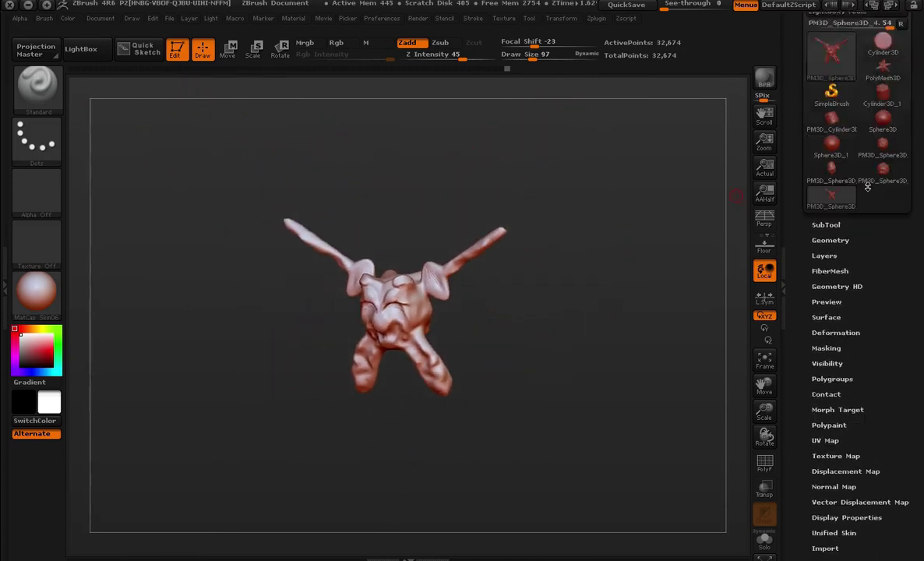
scroll(854, 195, up, 5)
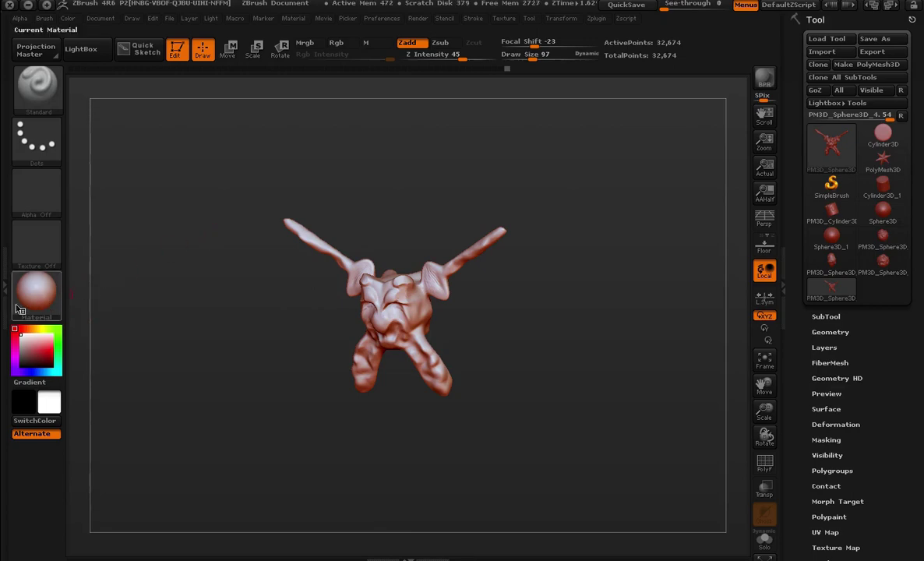
click(39, 294)
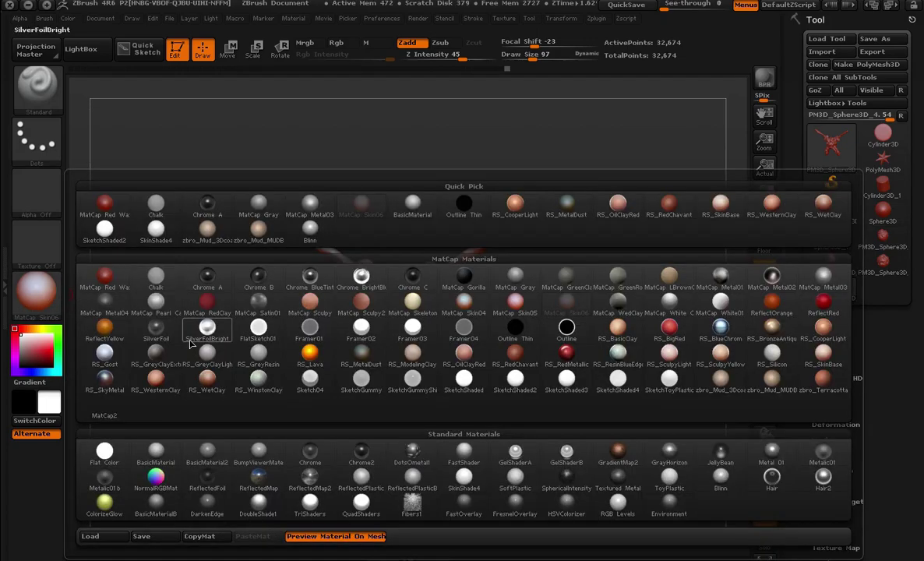
click(248, 198)
key(ctrl+z)
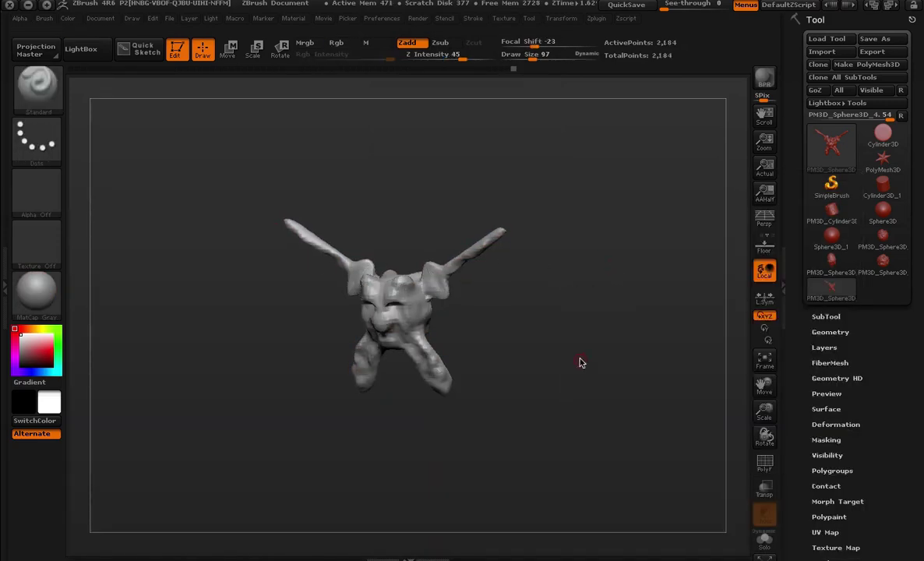
key(f)
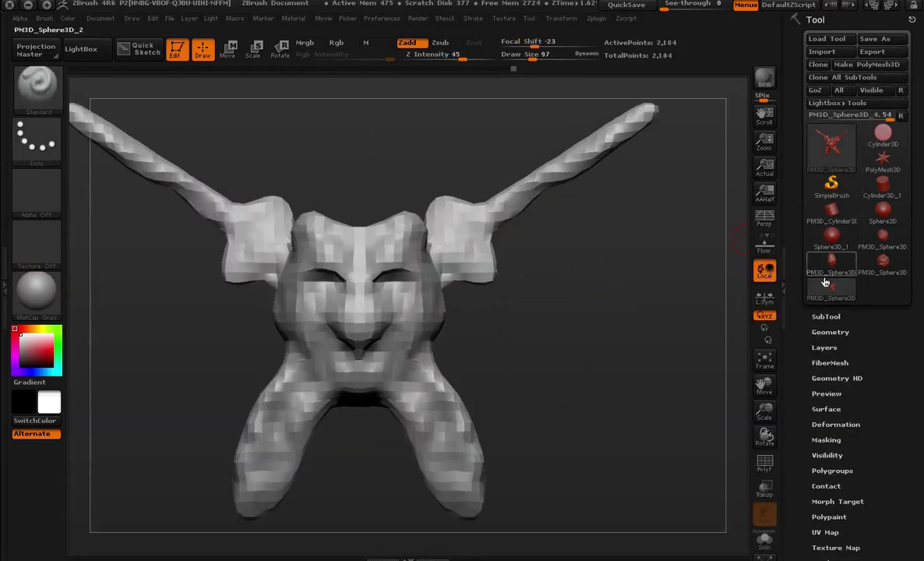
click(816, 249)
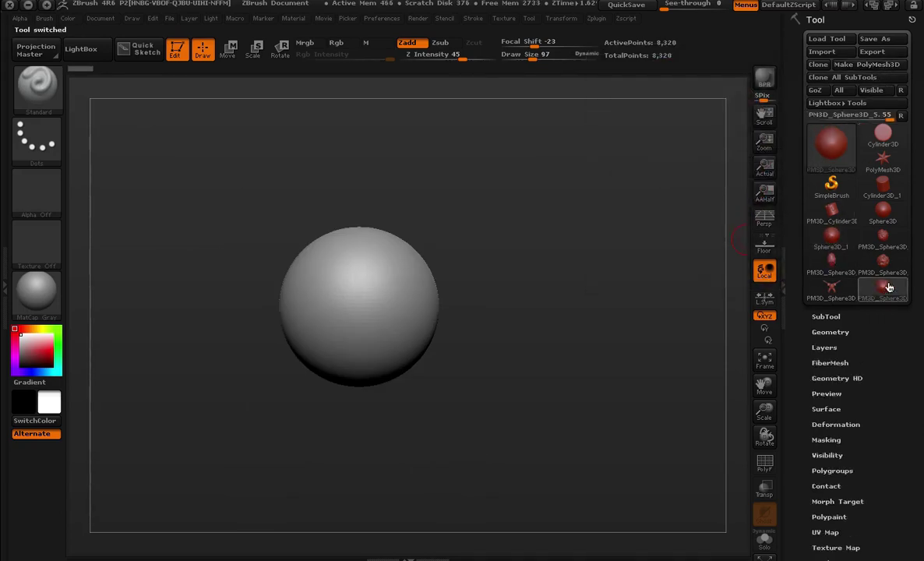
- Pull the sphere's bottom down into a cone for the neck
alt+drag(737, 269, 601, 247)
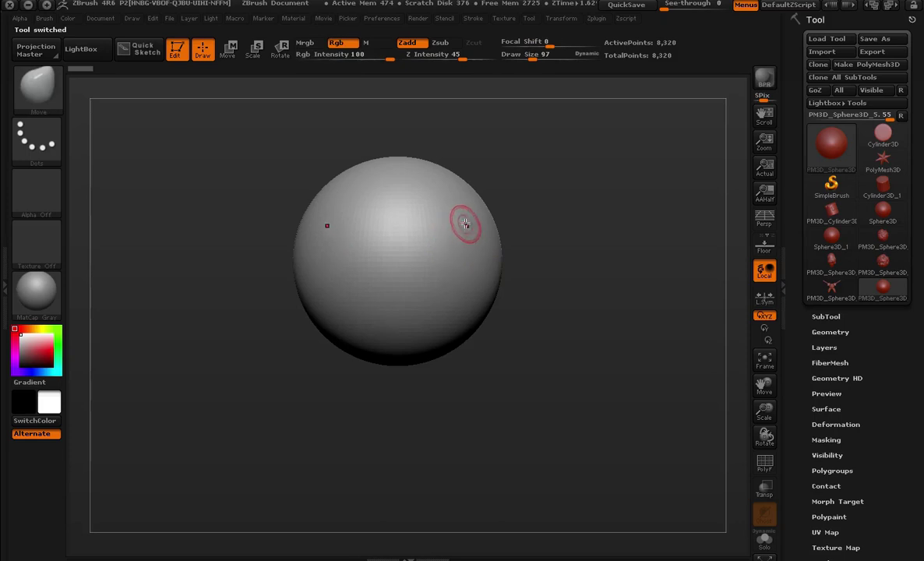
key(space)
alt+drag(573, 236, 456, 338)
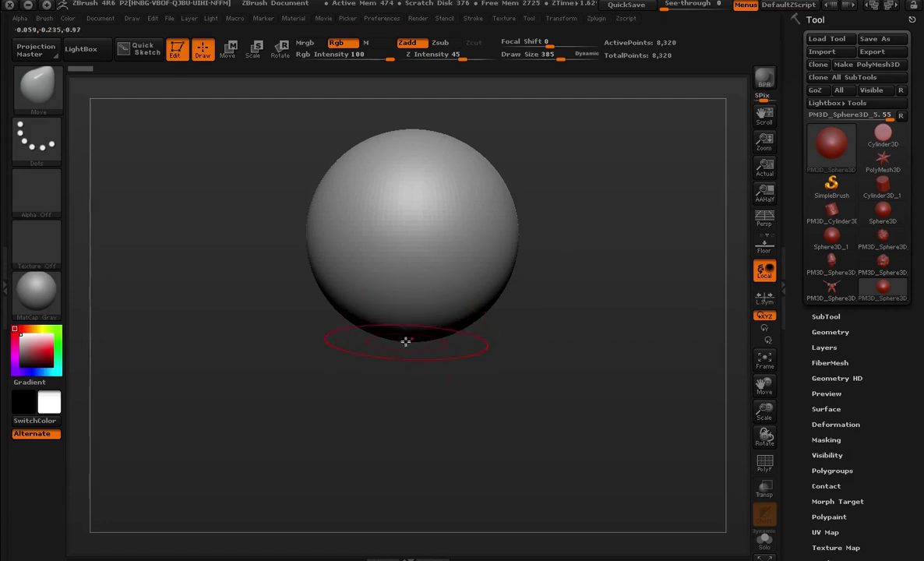
drag(410, 341, 408, 473)
drag(591, 399, 542, 394)
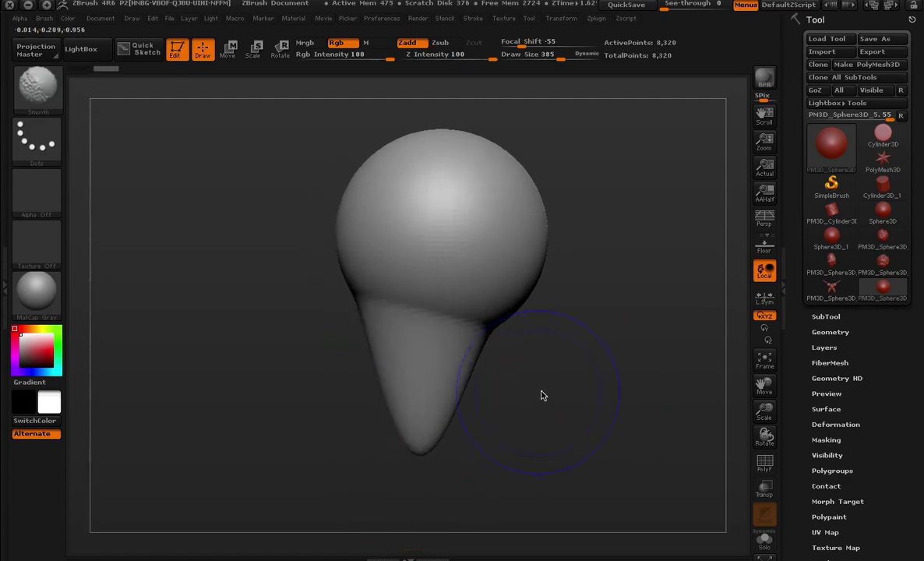
key(space)
mouse_move(440, 284)
mouse_down()
mouse_move(510, 343)
mouse_move(574, 345)
mouse_move(491, 320)
mouse_up()
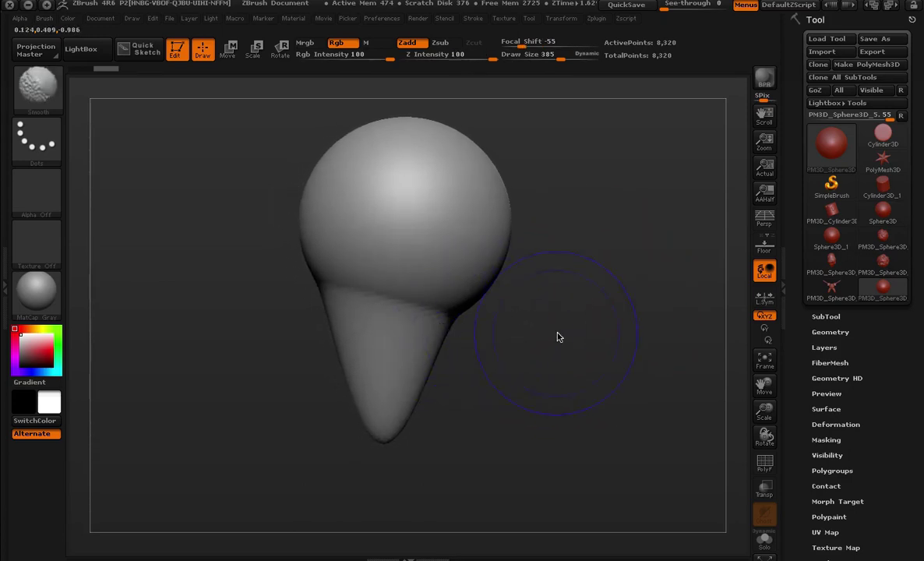
- Shrink the brush and shape the lower cone into a neck, denting its right side
key(space)
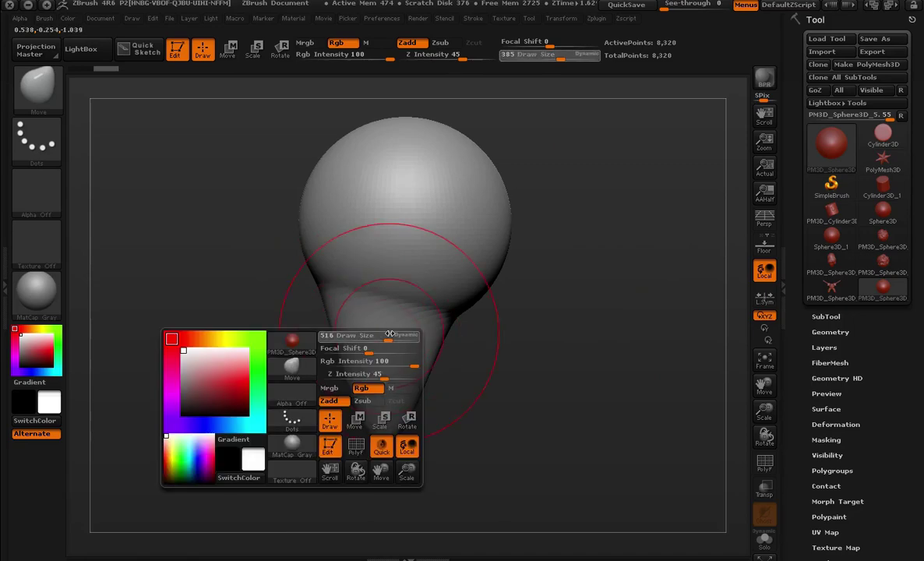
drag(389, 333, 378, 334)
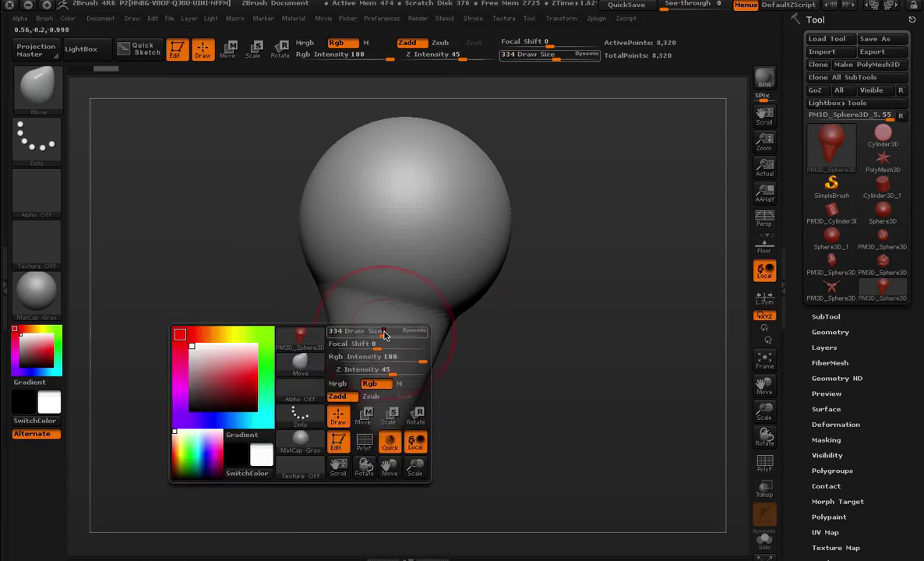
key(space)
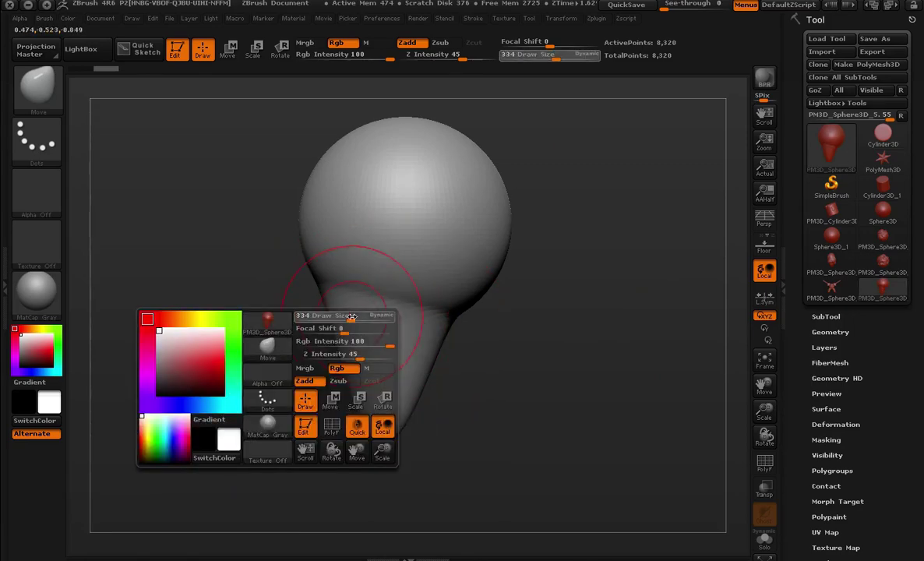
drag(356, 317, 364, 317)
mouse_move(448, 357)
mouse_down()
mouse_move(466, 363)
mouse_move(472, 383)
mouse_move(449, 413)
mouse_move(476, 347)
mouse_move(427, 433)
mouse_move(495, 377)
mouse_move(485, 320)
mouse_move(341, 324)
mouse_move(385, 386)
mouse_move(399, 434)
mouse_move(367, 356)
mouse_up()
mouse_move(335, 410)
mouse_down()
mouse_move(501, 406)
mouse_move(495, 428)
mouse_move(471, 433)
mouse_up()
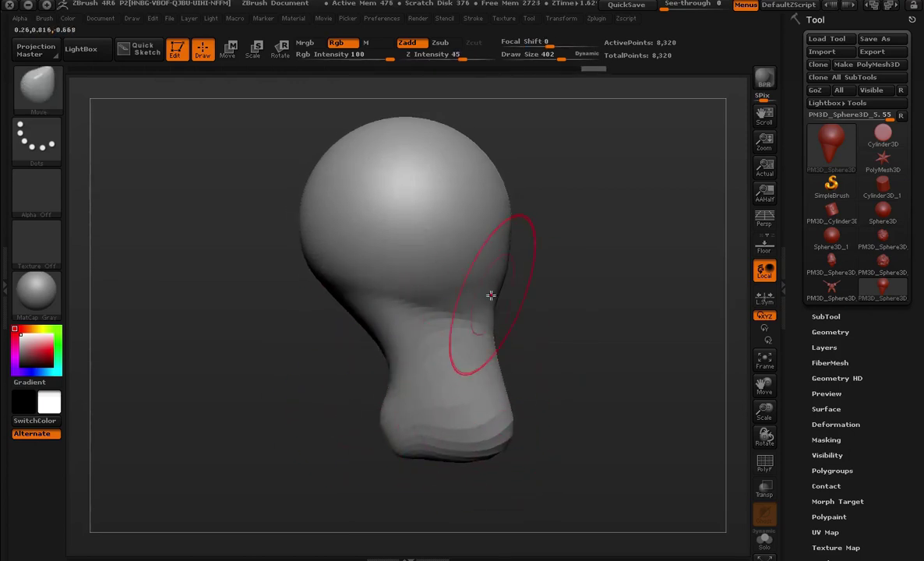
mouse_move(491, 294)
mouse_down()
mouse_move(511, 328)
mouse_move(651, 299)
mouse_up()
mouse_move(481, 310)
mouse_down()
mouse_move(474, 337)
mouse_move(445, 350)
mouse_move(445, 326)
mouse_move(456, 337)
mouse_up()
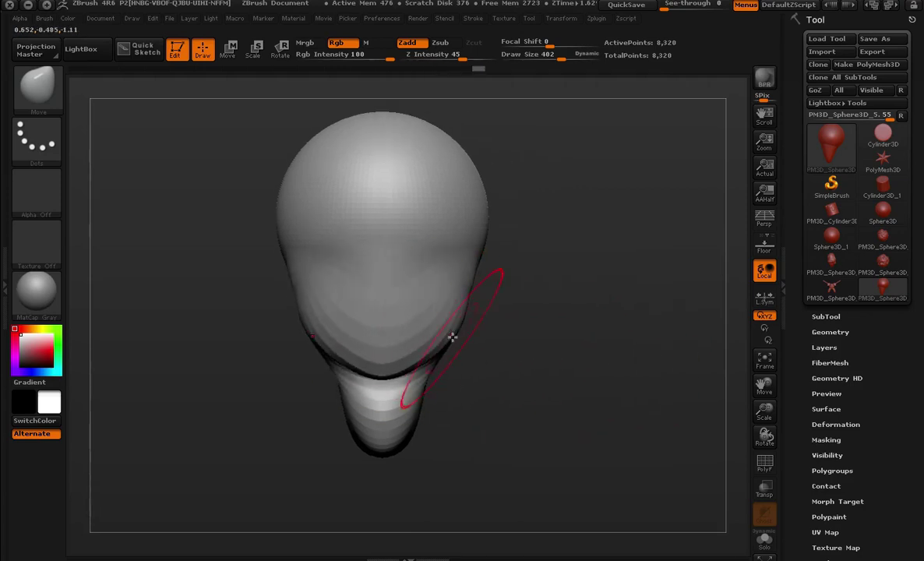
- At brush size 439, narrow the upper head, pull the jaw down and bulge the face forward
key(space)
key(space)
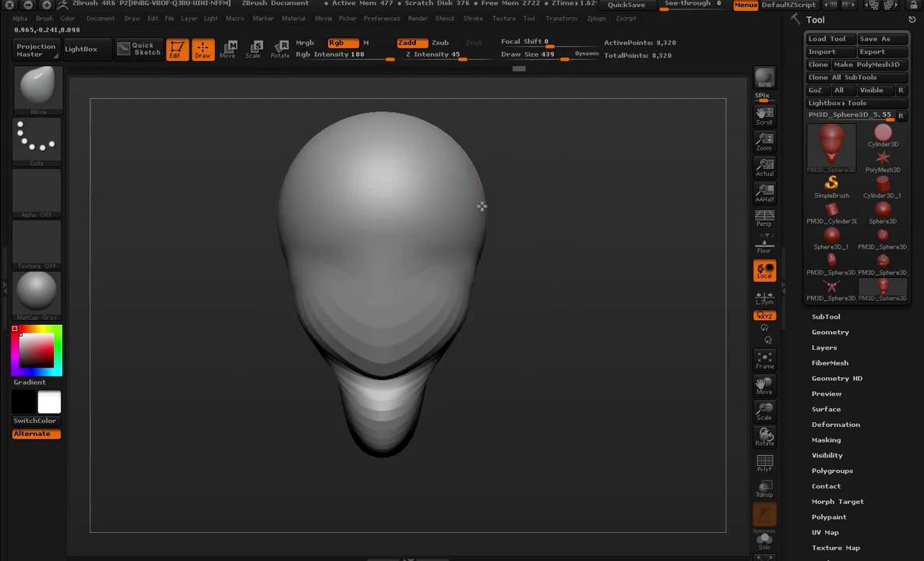
drag(481, 206, 487, 213)
mouse_move(528, 237)
mouse_down()
mouse_move(590, 233)
mouse_move(506, 334)
mouse_up()
drag(395, 459, 394, 463)
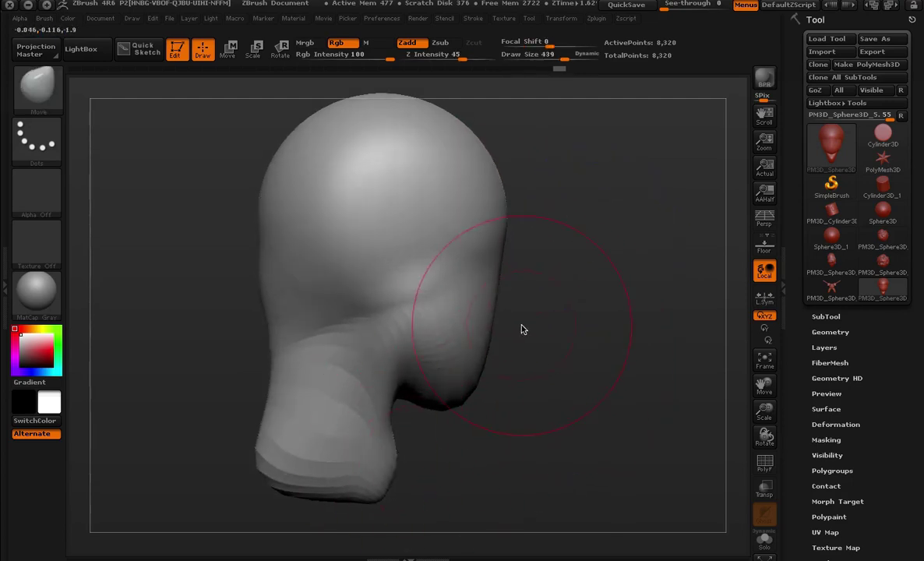
mouse_move(522, 329)
mouse_down()
mouse_move(517, 357)
mouse_move(457, 316)
mouse_up()
drag(474, 224, 491, 231)
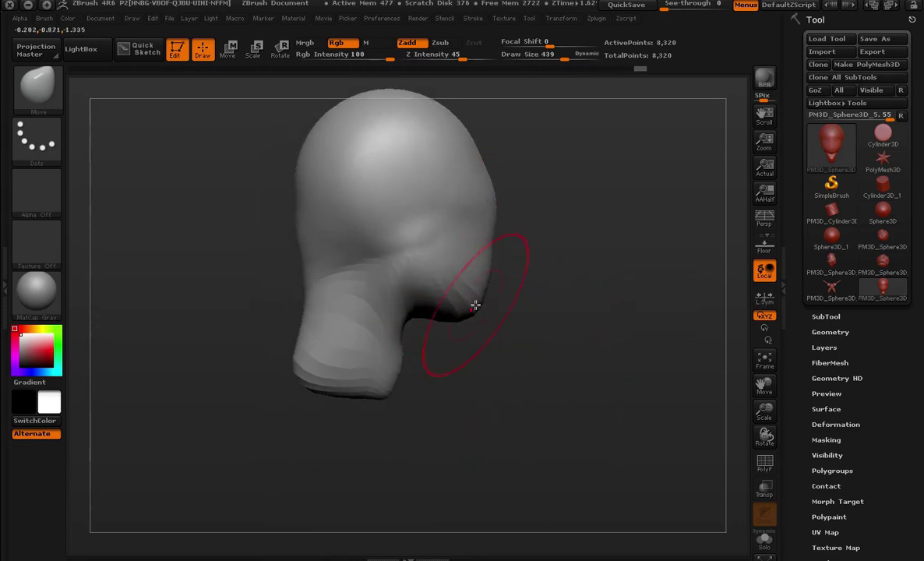
drag(475, 306, 594, 223)
- Reduce the brush to 393 then 310 and refine under the jaw where it meets the neck
drag(324, 303, 342, 303)
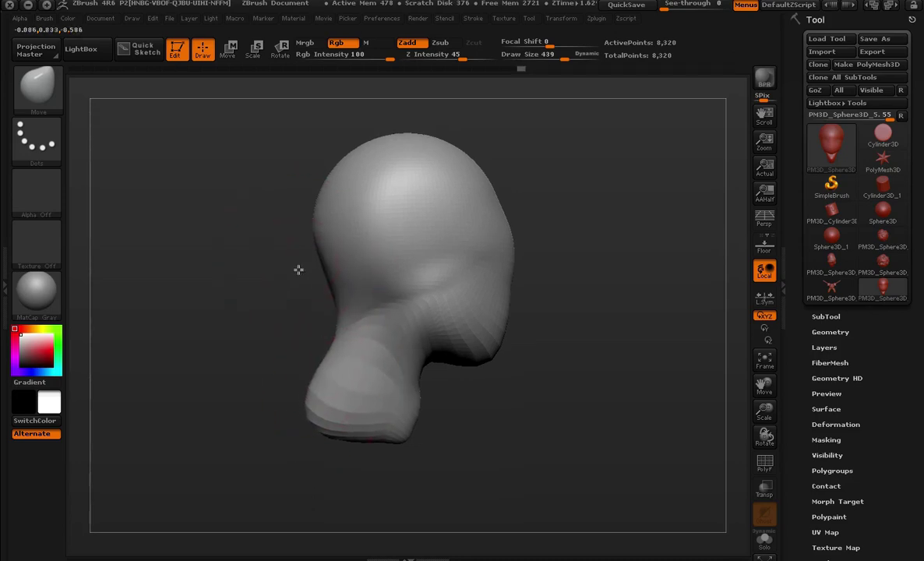
drag(300, 268, 335, 265)
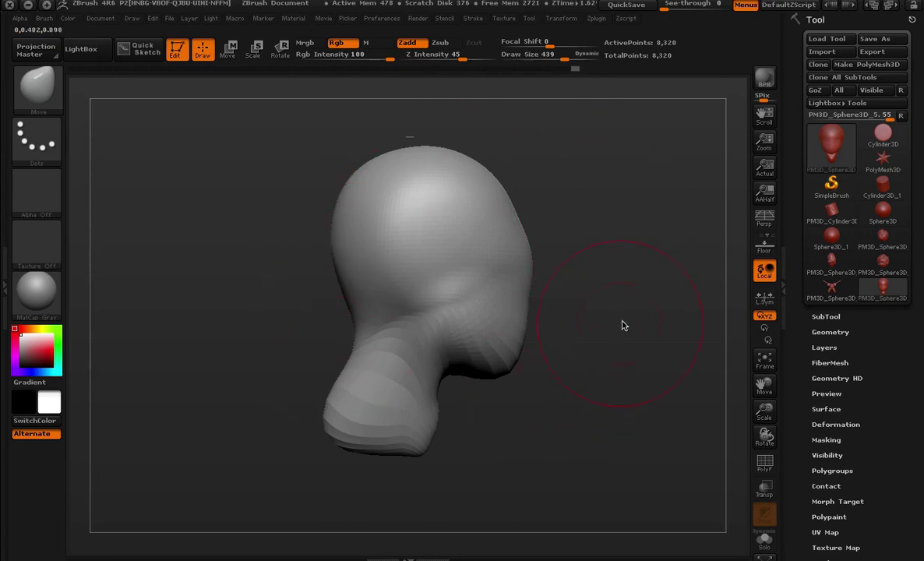
mouse_move(624, 325)
mouse_down()
mouse_move(557, 319)
mouse_move(594, 283)
mouse_up()
mouse_move(567, 334)
mouse_down()
mouse_move(568, 303)
mouse_move(552, 388)
mouse_move(554, 238)
mouse_move(536, 366)
mouse_up()
key(s)
mouse_move(424, 279)
mouse_down()
mouse_move(487, 268)
mouse_move(464, 329)
mouse_move(472, 277)
mouse_move(443, 310)
mouse_up()
mouse_move(561, 335)
mouse_down()
mouse_move(646, 345)
mouse_move(718, 322)
mouse_move(641, 382)
mouse_move(596, 289)
mouse_move(597, 299)
mouse_move(548, 326)
mouse_up()
key(bracketleft)
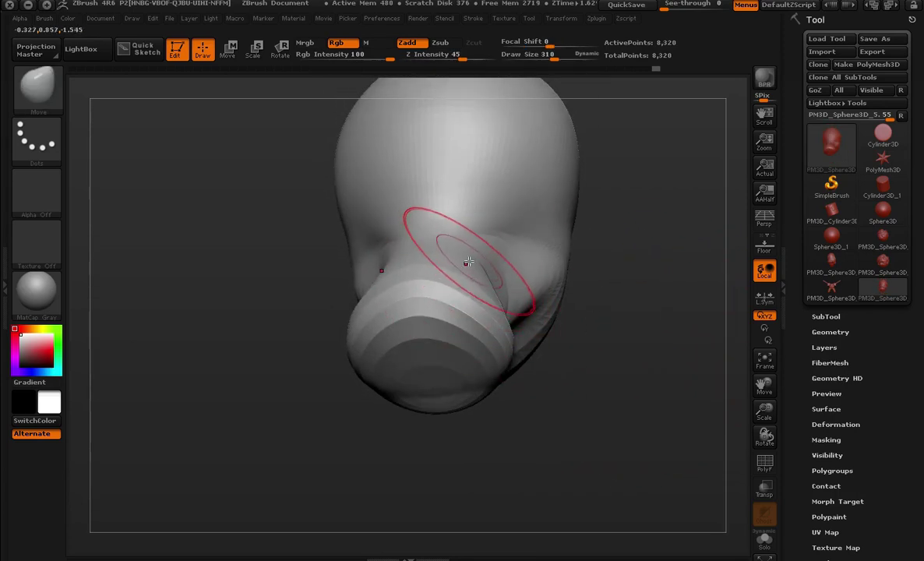
mouse_move(468, 262)
mouse_down()
mouse_move(474, 248)
mouse_move(507, 236)
mouse_up()
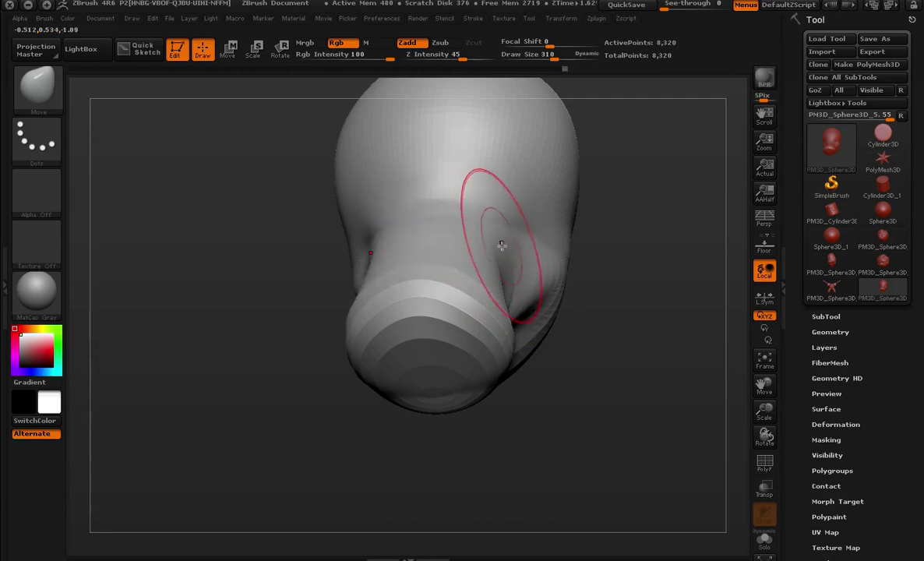
mouse_move(501, 245)
mouse_down()
mouse_move(501, 289)
mouse_move(599, 398)
mouse_move(540, 363)
mouse_move(501, 362)
mouse_move(507, 265)
mouse_move(504, 284)
mouse_up()
mouse_move(460, 296)
mouse_down()
mouse_move(384, 326)
mouse_move(384, 260)
mouse_move(536, 202)
mouse_move(536, 220)
mouse_move(520, 233)
mouse_up()
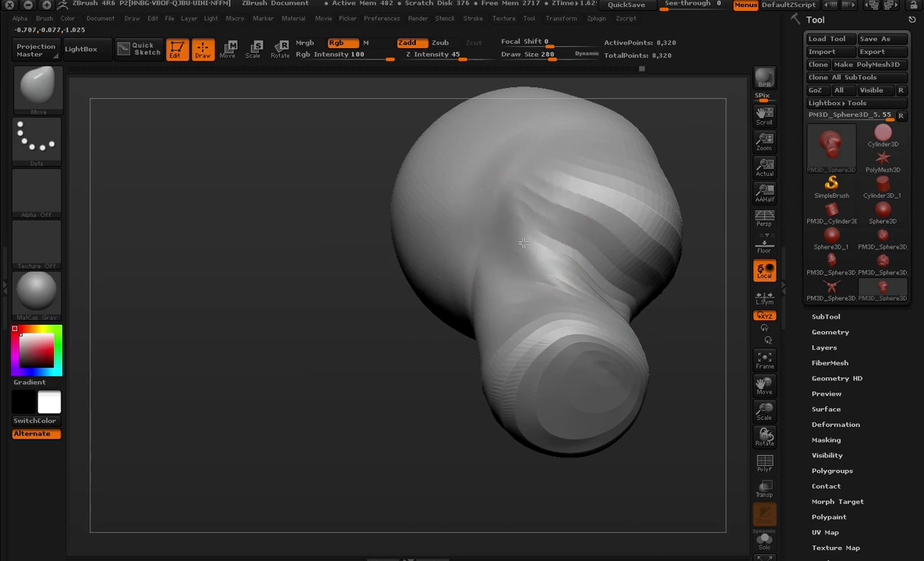
mouse_move(381, 353)
mouse_down()
mouse_move(363, 336)
mouse_move(393, 394)
mouse_move(361, 425)
mouse_move(369, 347)
mouse_move(342, 324)
mouse_move(397, 336)
mouse_up()
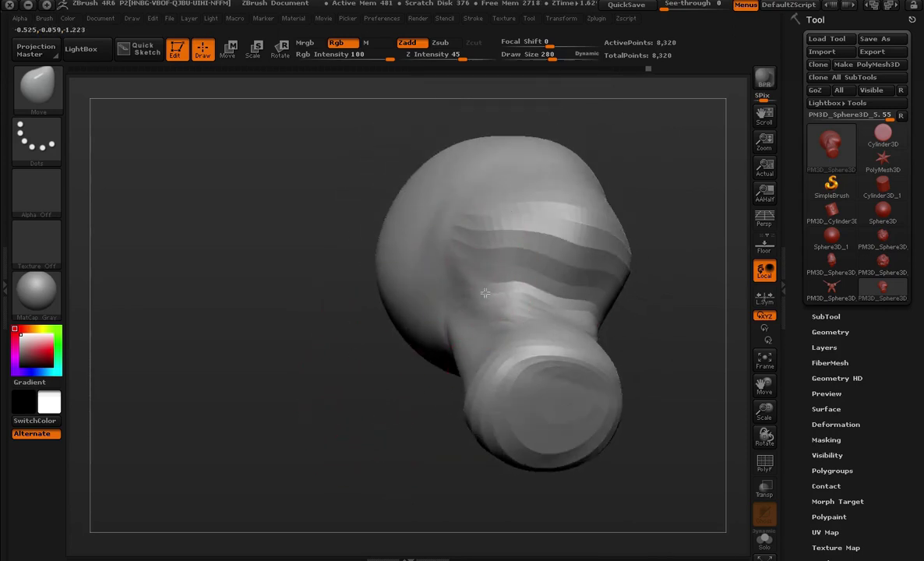
- Widen the upper neck on both sides and crease under the chin with a 547 brush, then reduce it to 430
mouse_move(485, 293)
mouse_down()
mouse_move(394, 367)
mouse_move(505, 227)
mouse_up()
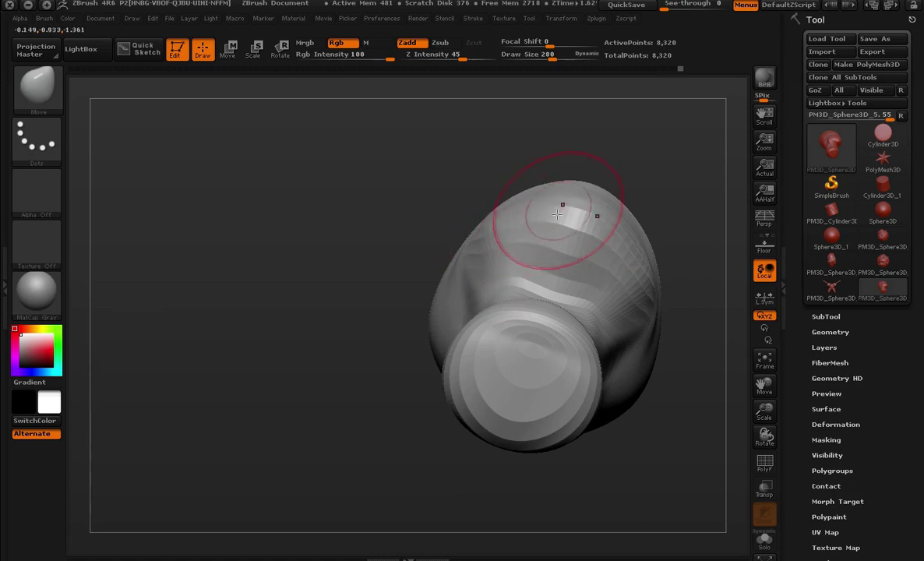
mouse_move(611, 147)
mouse_down()
mouse_move(590, 191)
mouse_move(600, 213)
mouse_move(418, 380)
mouse_move(516, 348)
mouse_move(546, 371)
mouse_move(457, 406)
mouse_move(424, 374)
mouse_up()
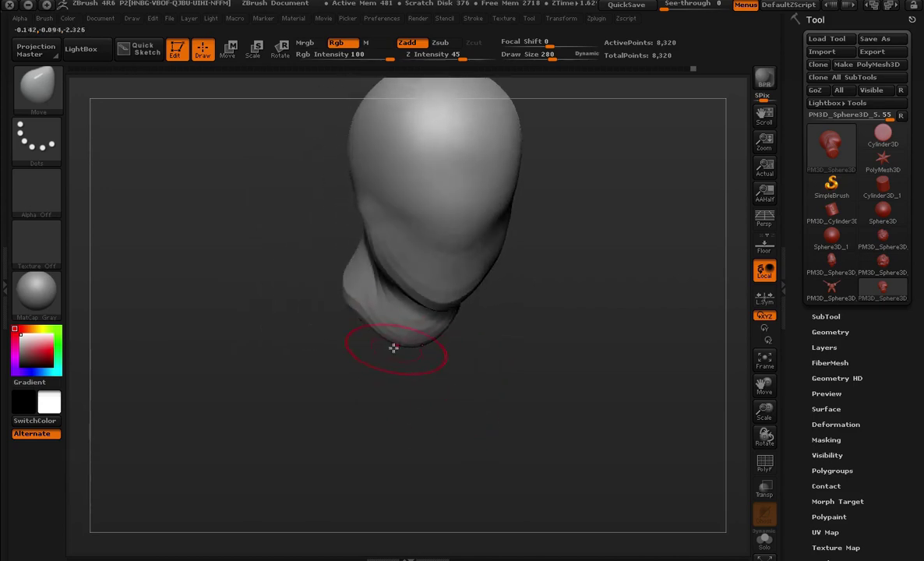
mouse_move(360, 320)
mouse_down()
mouse_move(348, 369)
mouse_move(478, 382)
mouse_move(497, 297)
mouse_up()
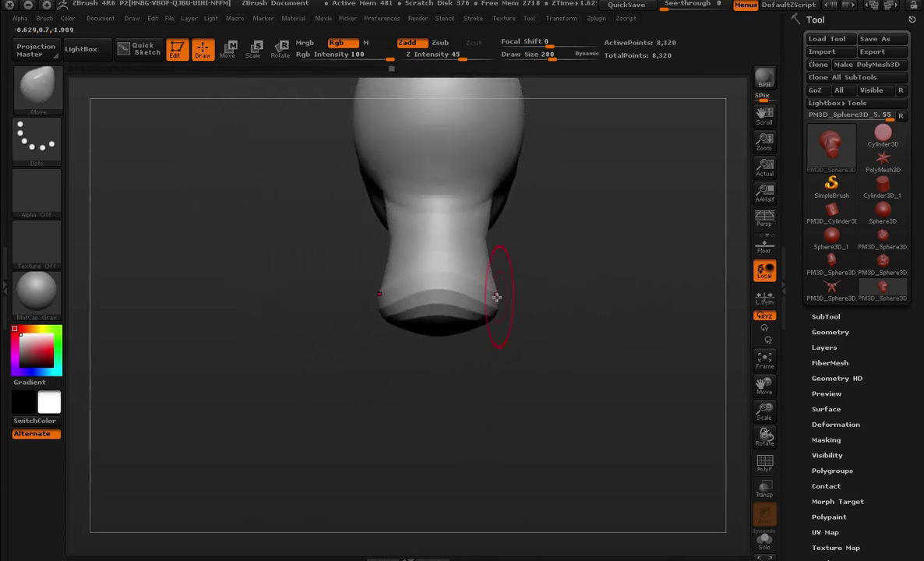
drag(484, 241, 489, 201)
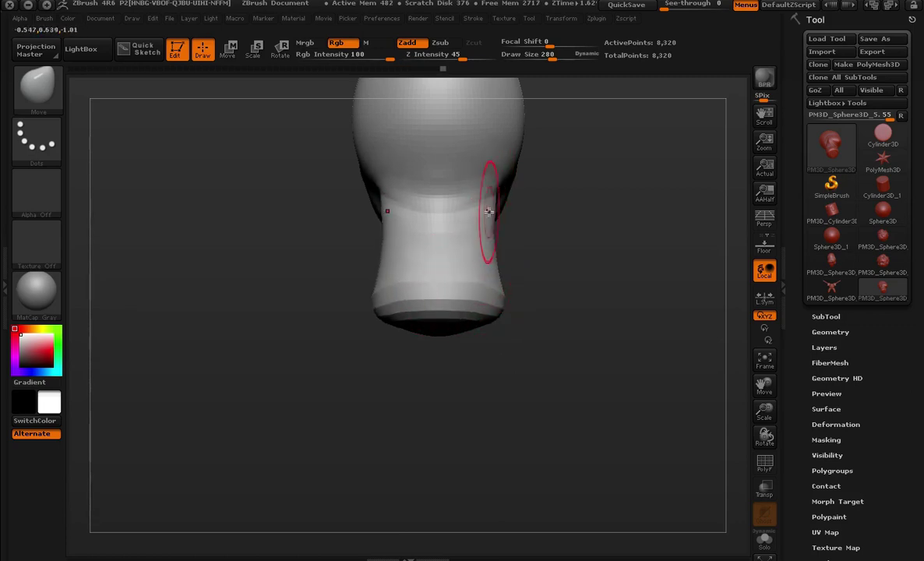
mouse_move(489, 212)
mouse_down()
mouse_move(643, 307)
mouse_move(639, 287)
mouse_up()
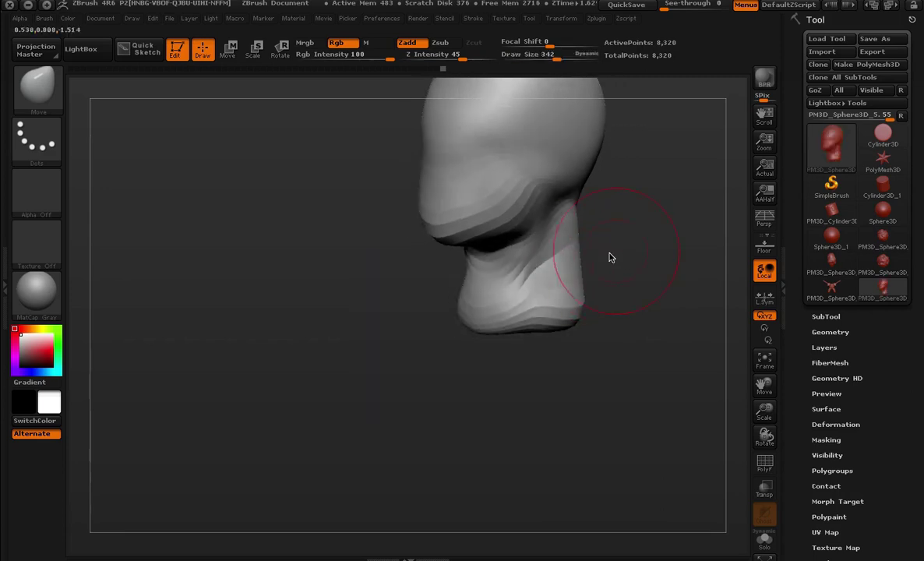
mouse_move(570, 242)
mouse_down()
mouse_move(520, 346)
mouse_move(733, 356)
mouse_up()
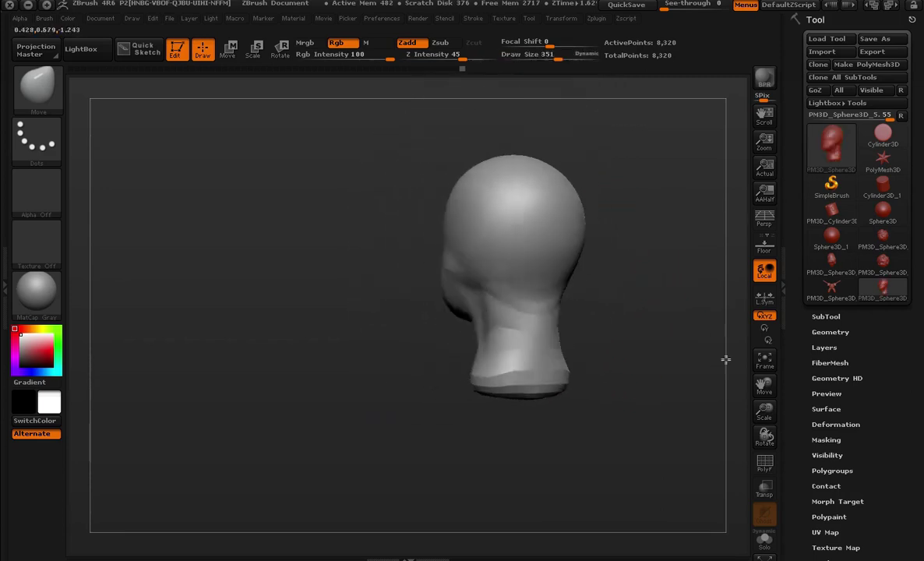
key(space)
mouse_move(649, 340)
alt+mouse_down()
mouse_move(467, 327)
mouse_move(501, 311)
alt+mouse_up()
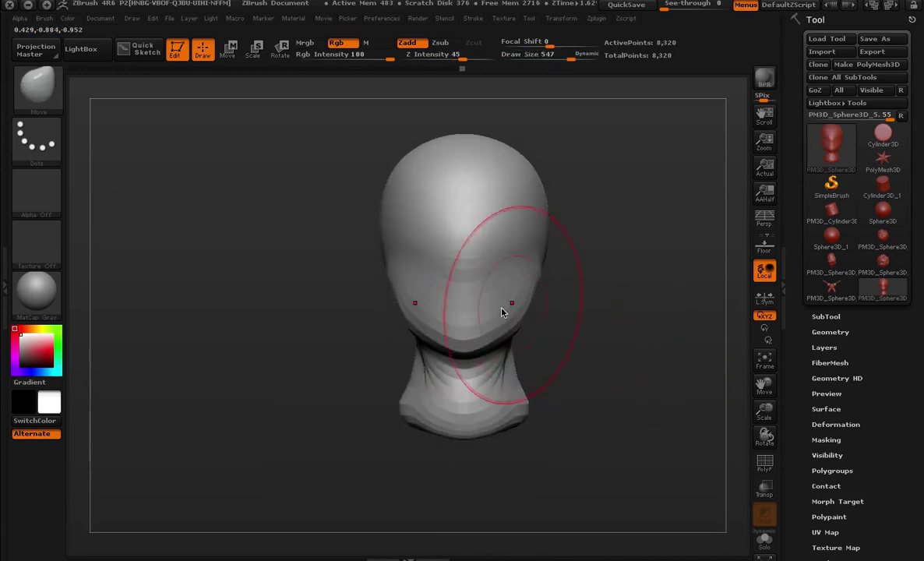
drag(462, 340, 472, 358)
key(space)
drag(491, 316, 481, 321)
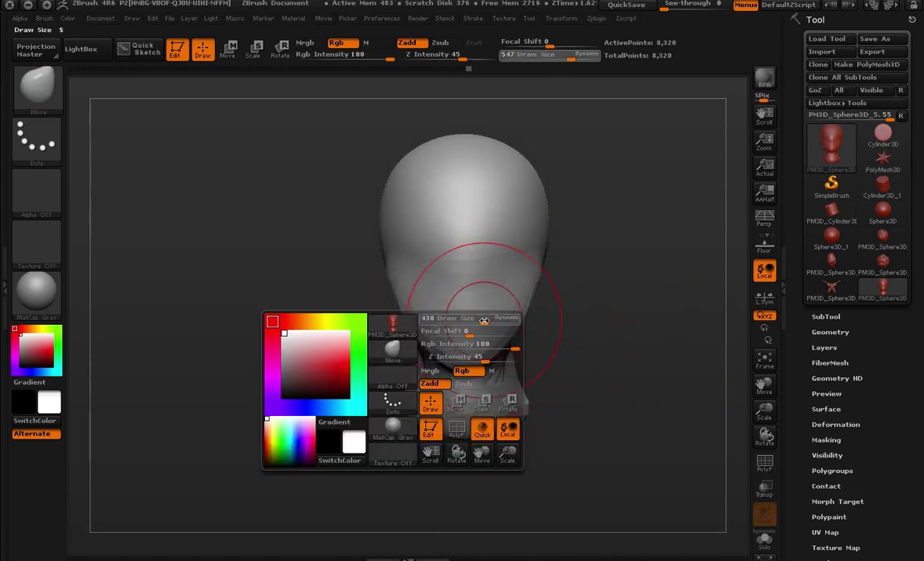
- Check the head from profile and rear views and push the neck and jaw into final shape
drag(596, 283, 543, 237)
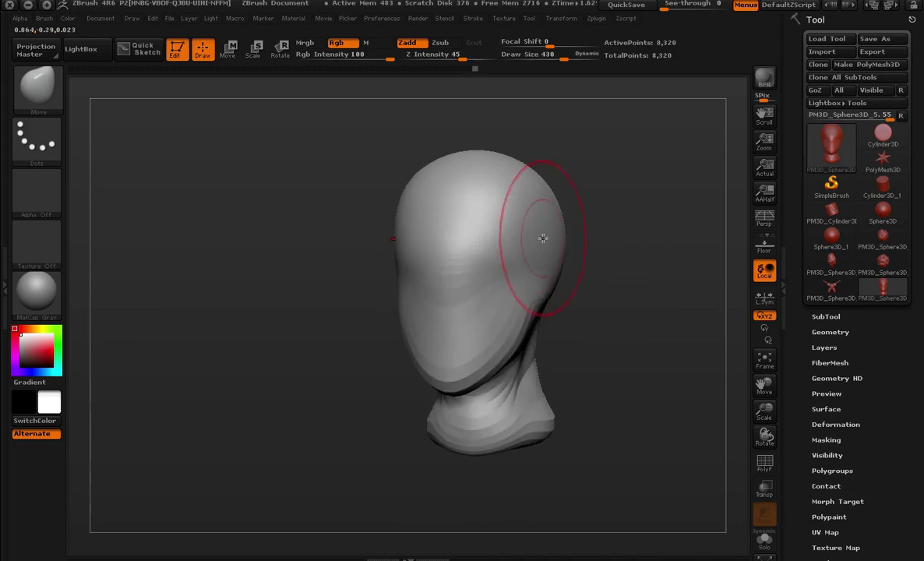
drag(611, 262, 484, 289)
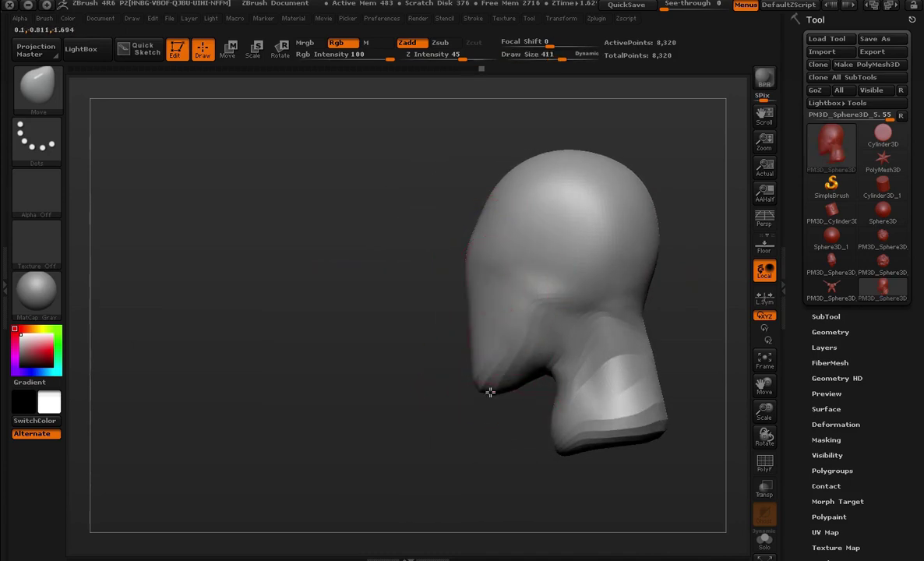
drag(492, 394, 516, 289)
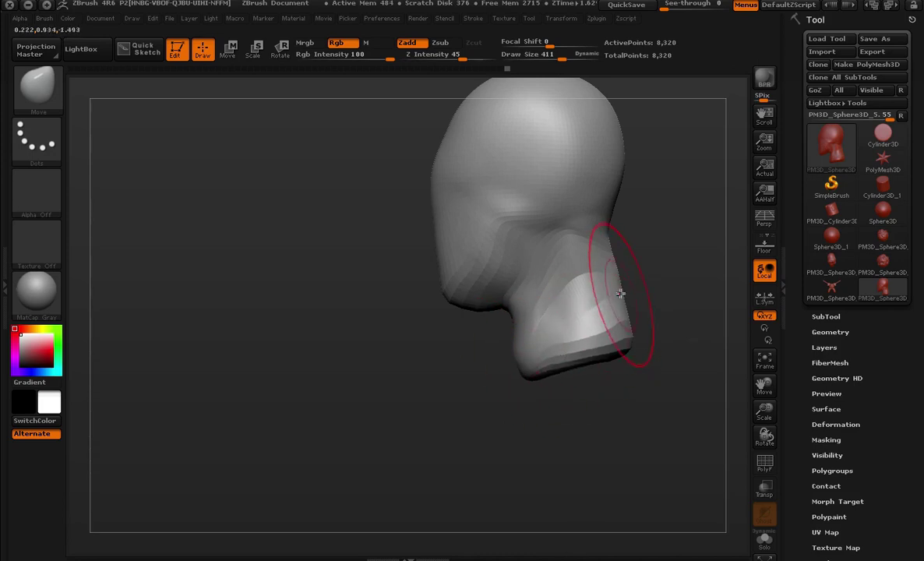
drag(647, 292, 438, 218)
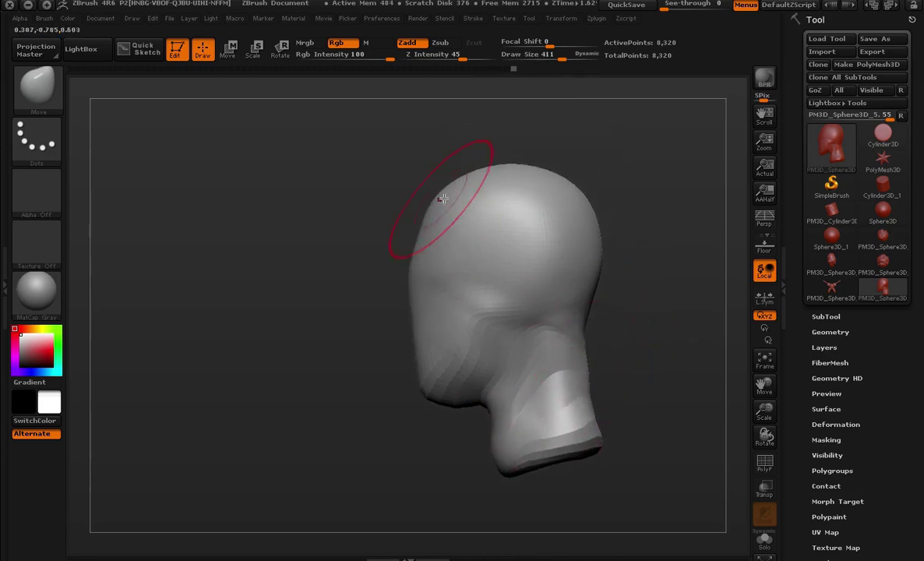
mouse_move(458, 184)
shift+mouse_down()
mouse_move(521, 244)
mouse_move(609, 255)
mouse_move(625, 233)
mouse_move(580, 369)
shift+mouse_up()
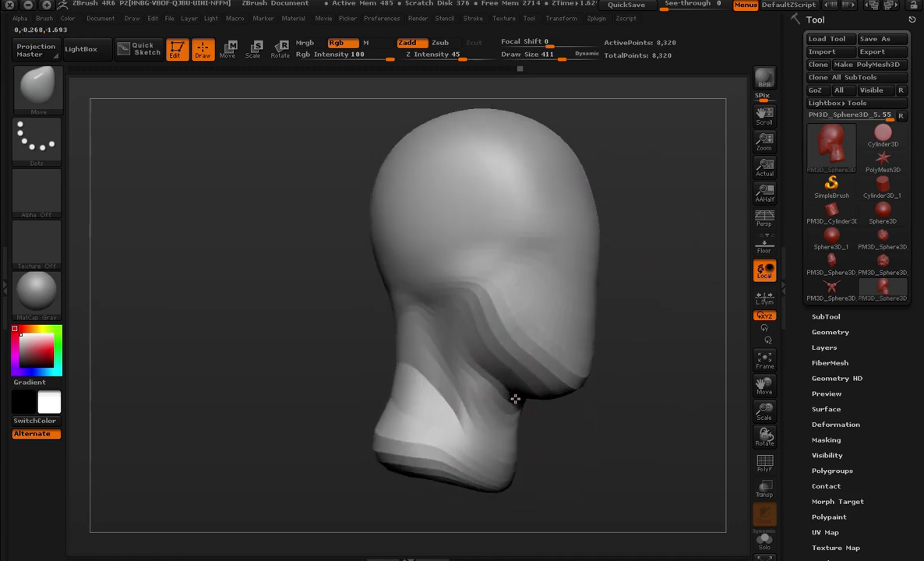
mouse_move(515, 399)
mouse_down()
mouse_move(489, 354)
mouse_move(475, 392)
mouse_move(557, 330)
mouse_move(412, 335)
mouse_move(455, 274)
mouse_up()
key(space)
drag(340, 316, 300, 314)
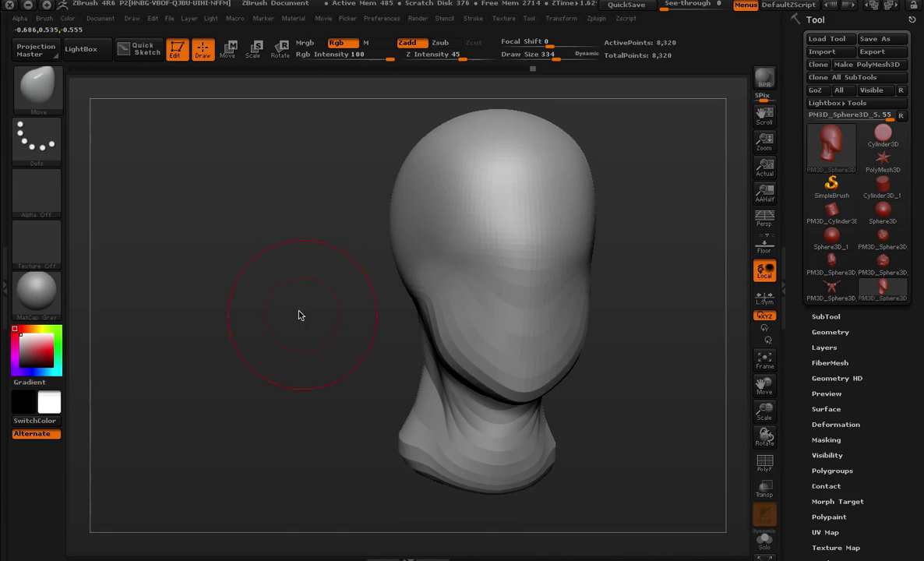
click(60, 103)
- With ClayBuildup, carve symmetric eye sockets and build brow ridges above them
click(211, 104)
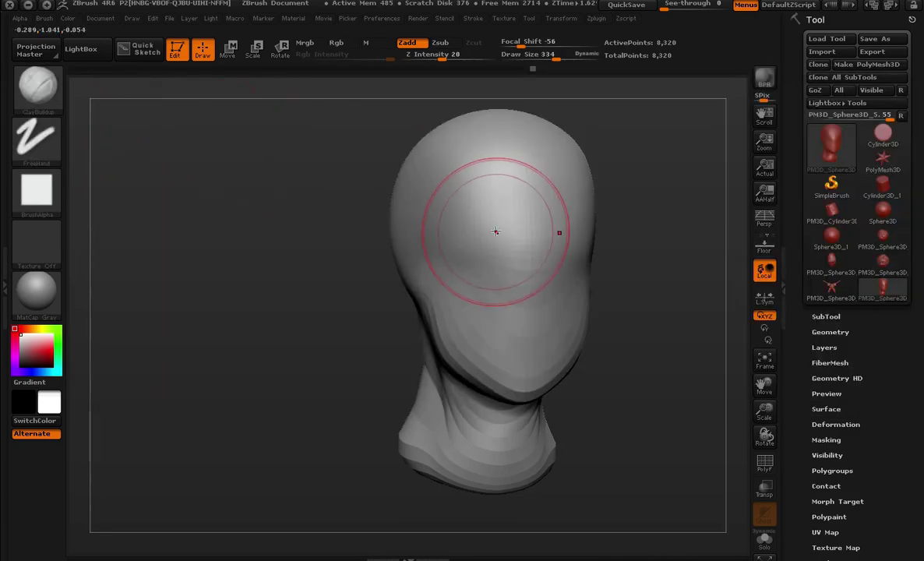
mouse_move(532, 160)
mouse_down()
mouse_move(602, 227)
mouse_move(439, 230)
mouse_move(425, 206)
mouse_move(443, 181)
mouse_up()
mouse_move(616, 234)
mouse_down()
mouse_move(640, 252)
mouse_move(463, 167)
mouse_up()
mouse_move(530, 203)
mouse_down()
mouse_move(584, 237)
mouse_move(542, 217)
mouse_up()
mouse_move(424, 160)
mouse_down()
mouse_move(343, 198)
mouse_move(348, 207)
mouse_move(333, 215)
mouse_move(467, 167)
mouse_move(469, 223)
mouse_up()
mouse_move(545, 195)
mouse_down()
mouse_move(588, 278)
mouse_move(558, 286)
mouse_up()
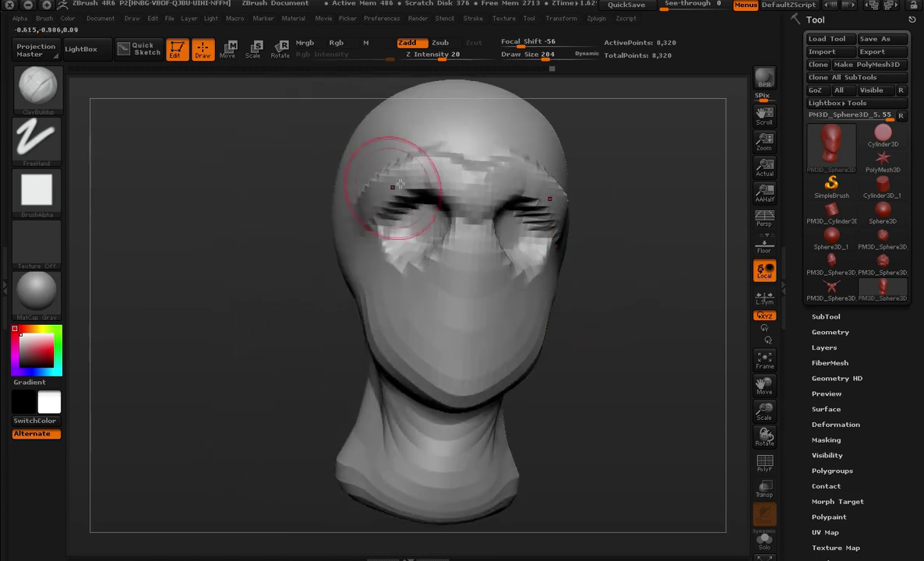
- Shrink the brush and orbit the head to check the brow and side profiles
mouse_move(576, 226)
mouse_down()
mouse_move(689, 243)
mouse_move(615, 204)
mouse_move(551, 202)
mouse_move(683, 240)
mouse_move(465, 155)
mouse_move(479, 182)
mouse_up()
key(s)
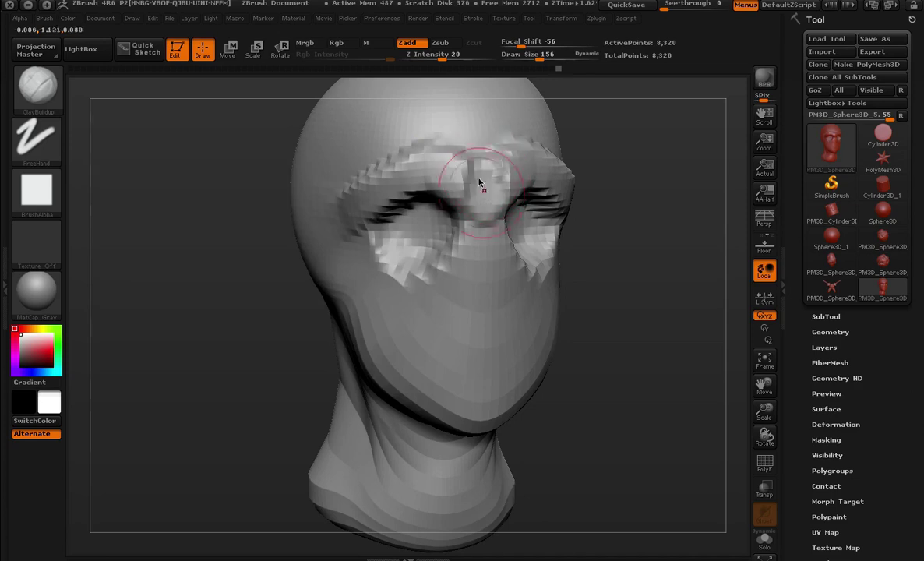
drag(580, 204, 655, 191)
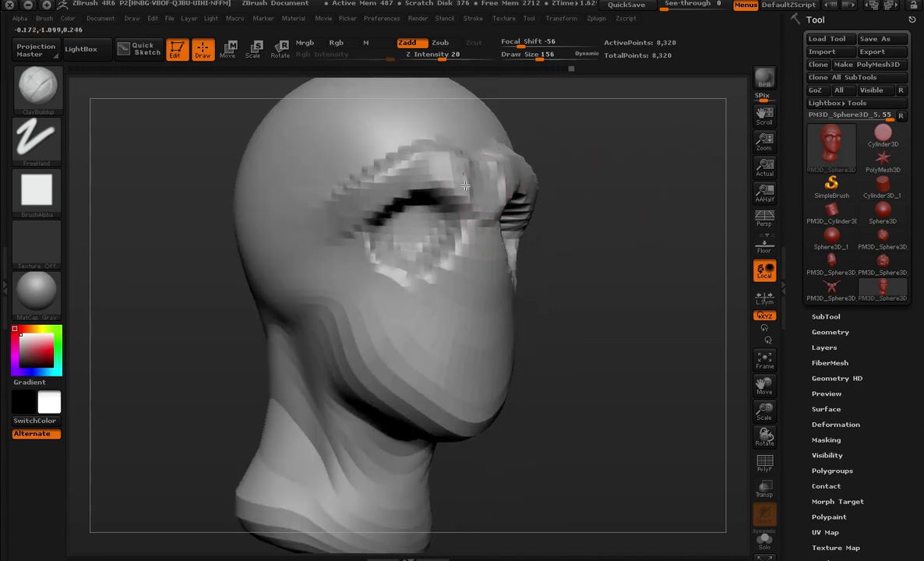
mouse_move(546, 194)
mouse_down()
mouse_move(610, 198)
mouse_move(561, 187)
mouse_up()
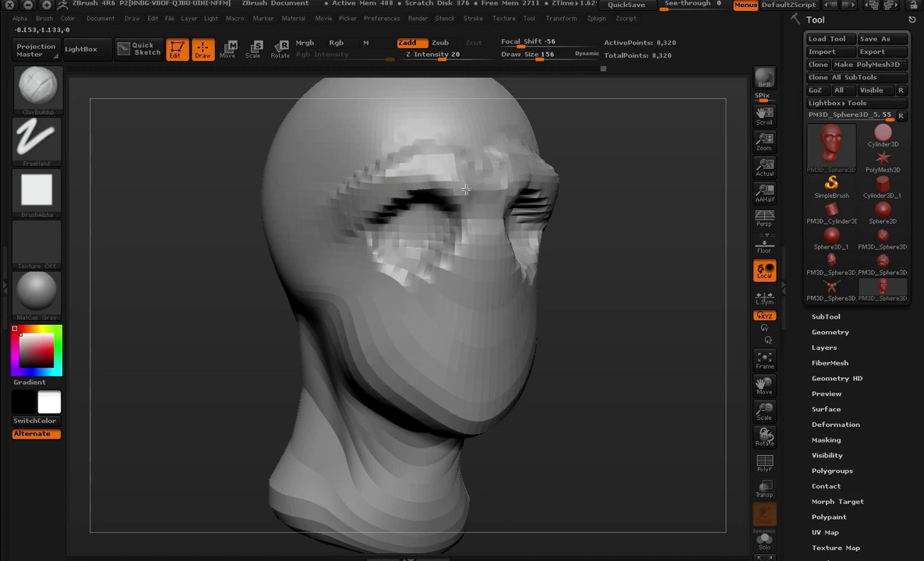
drag(631, 258, 586, 213)
mouse_move(536, 243)
mouse_down()
mouse_move(546, 159)
mouse_move(488, 207)
mouse_move(631, 177)
mouse_up()
mouse_move(390, 242)
mouse_down()
mouse_move(338, 309)
mouse_move(427, 222)
mouse_up()
drag(586, 221, 382, 204)
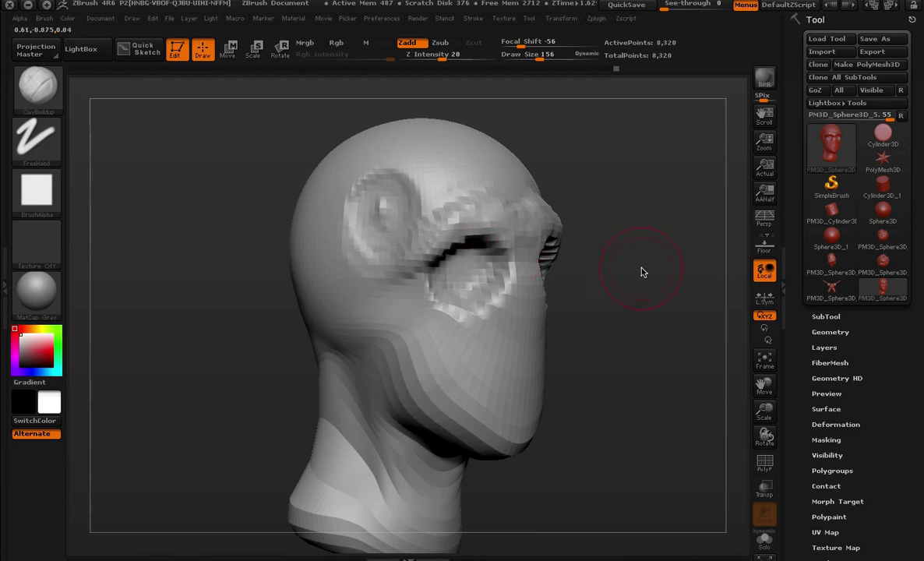
mouse_move(642, 272)
mouse_down()
mouse_move(622, 262)
mouse_move(650, 270)
mouse_up()
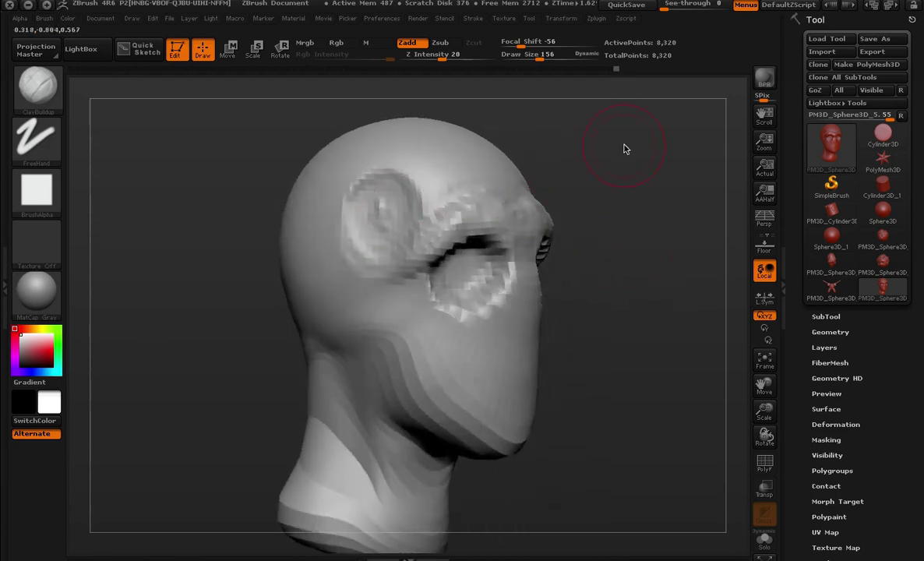
drag(624, 148, 599, 165)
mouse_move(623, 234)
mouse_down()
mouse_move(656, 243)
mouse_move(652, 255)
mouse_move(582, 235)
mouse_move(579, 261)
mouse_move(640, 249)
mouse_move(587, 246)
mouse_move(565, 260)
mouse_move(612, 210)
mouse_move(660, 201)
mouse_move(655, 219)
mouse_up()
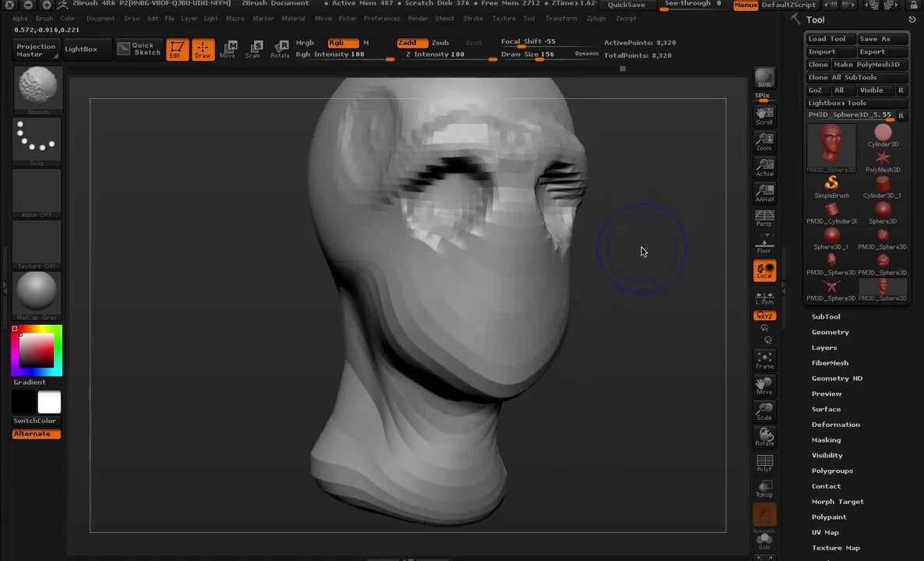
key(ctrl+n)
mouse_move(510, 310)
mouse_down()
mouse_move(645, 248)
mouse_move(648, 211)
mouse_move(668, 254)
mouse_move(705, 257)
mouse_move(669, 256)
mouse_move(664, 269)
mouse_up()
- Shrink the brush slightly and build a ridge along the cheek and jawline
key(s)
drag(402, 228, 392, 232)
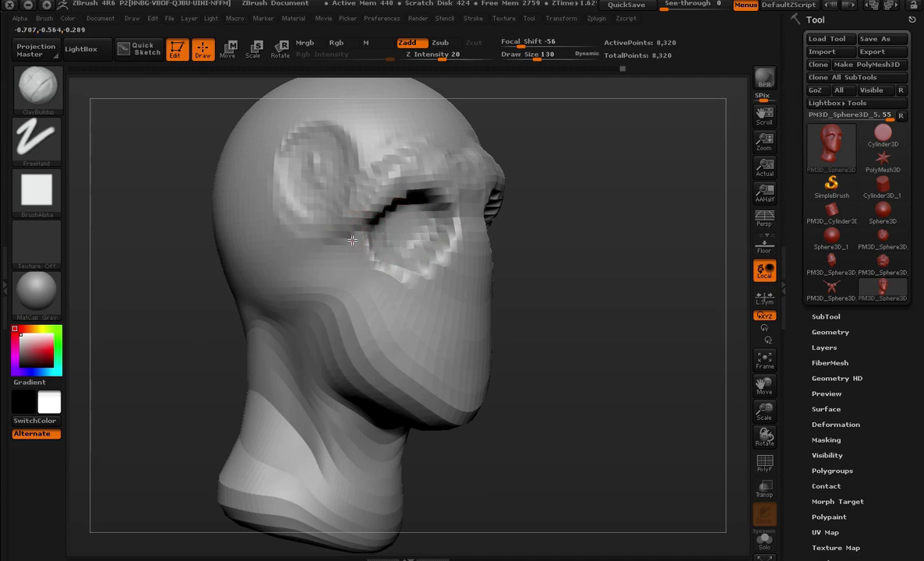
drag(616, 288, 560, 283)
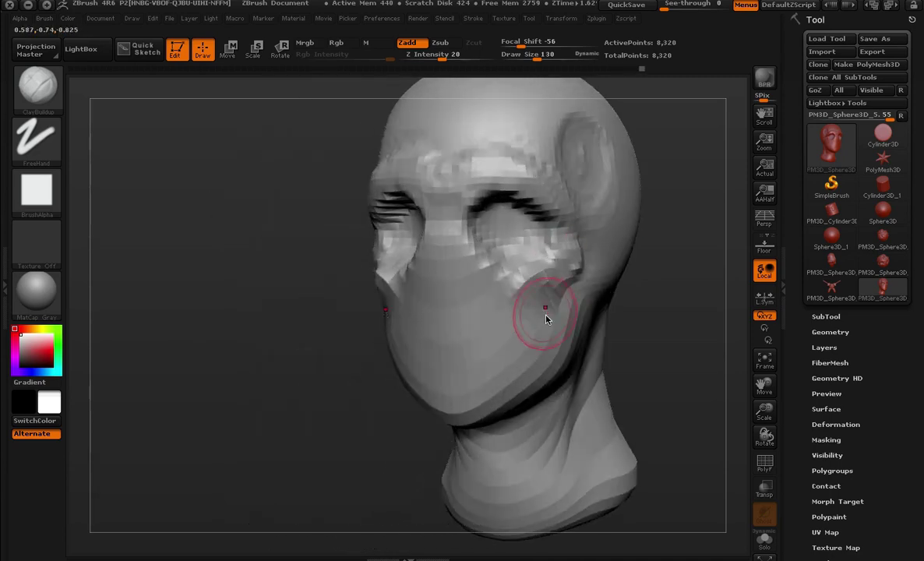
drag(545, 317, 532, 339)
mouse_move(676, 345)
mouse_down()
mouse_move(598, 360)
mouse_move(557, 316)
mouse_up()
- Use the Move brush to push the cheek and jaw outward into fuller folds
key(space)
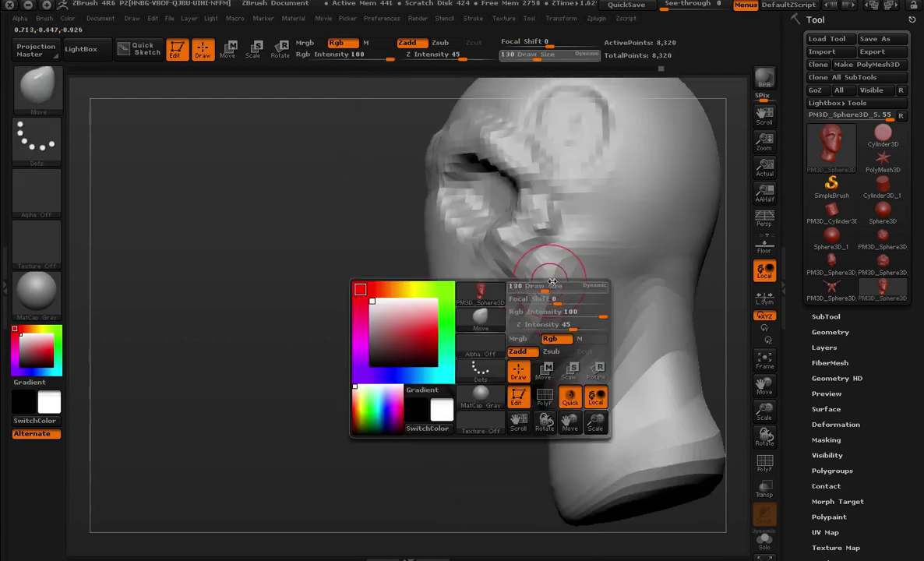
drag(402, 398, 210, 230)
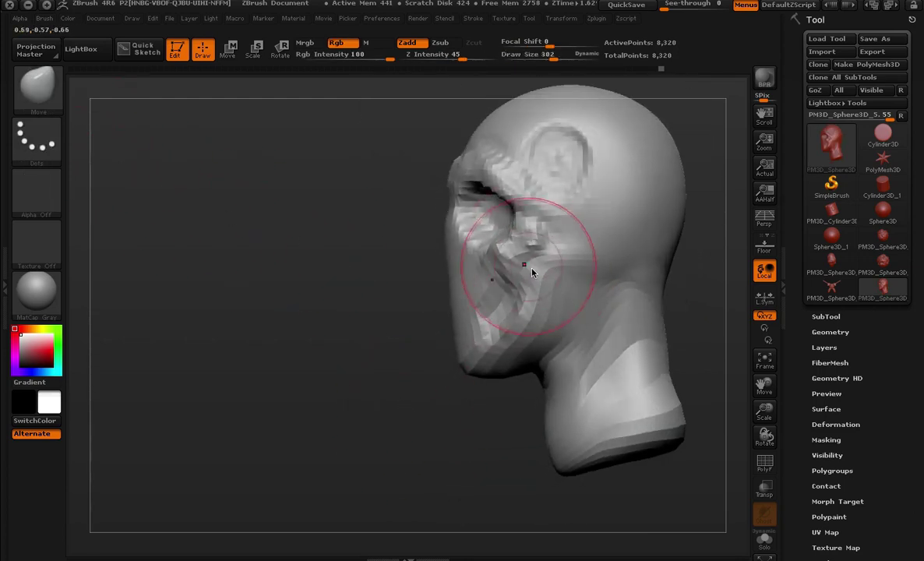
drag(532, 271, 506, 327)
mouse_move(515, 281)
mouse_down()
mouse_move(567, 320)
mouse_move(495, 367)
mouse_move(522, 430)
mouse_move(574, 330)
mouse_move(481, 347)
mouse_up()
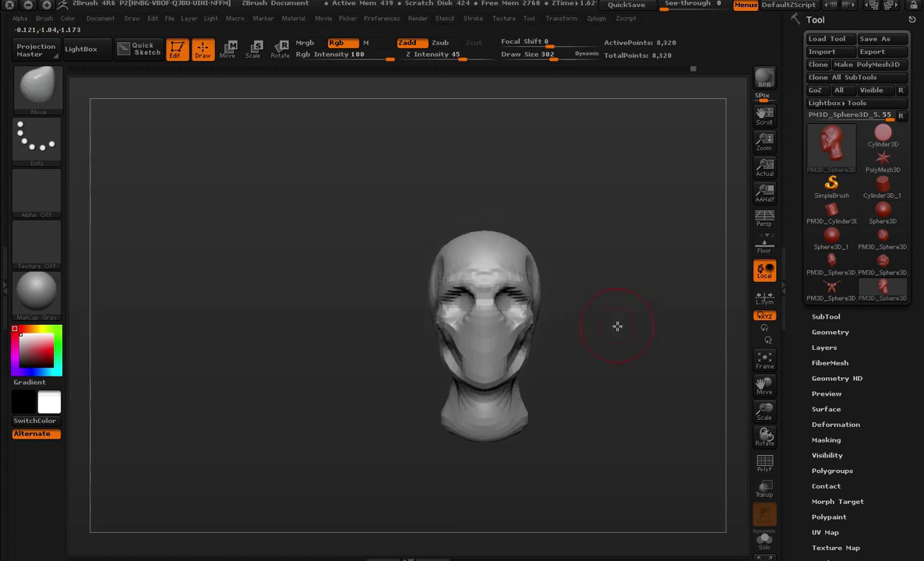
- Zoom in on the head's left side and shrink the brush three steps while orbiting
mouse_move(615, 325)
alt+mouse_down()
mouse_move(727, 325)
mouse_move(639, 320)
alt+mouse_up()
key(bracketleft)
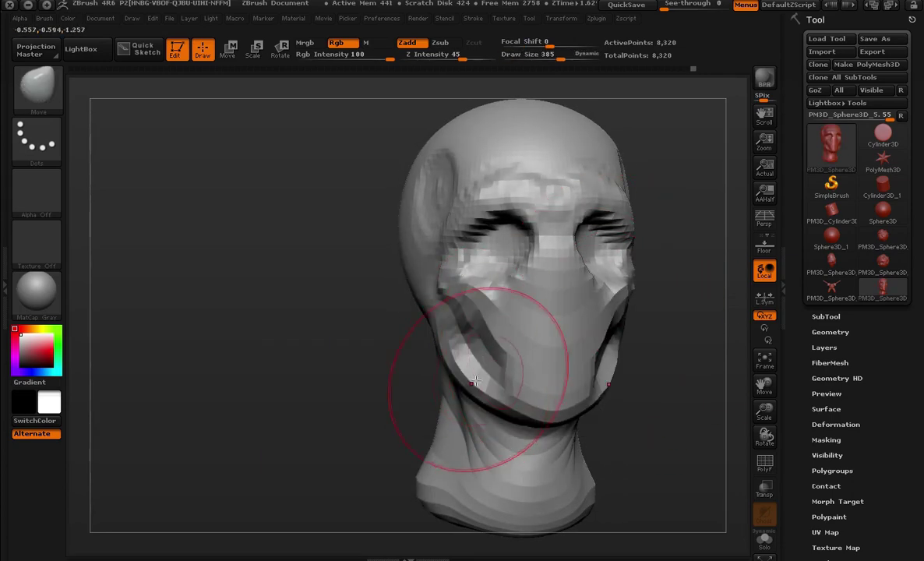
key(bracketleft)
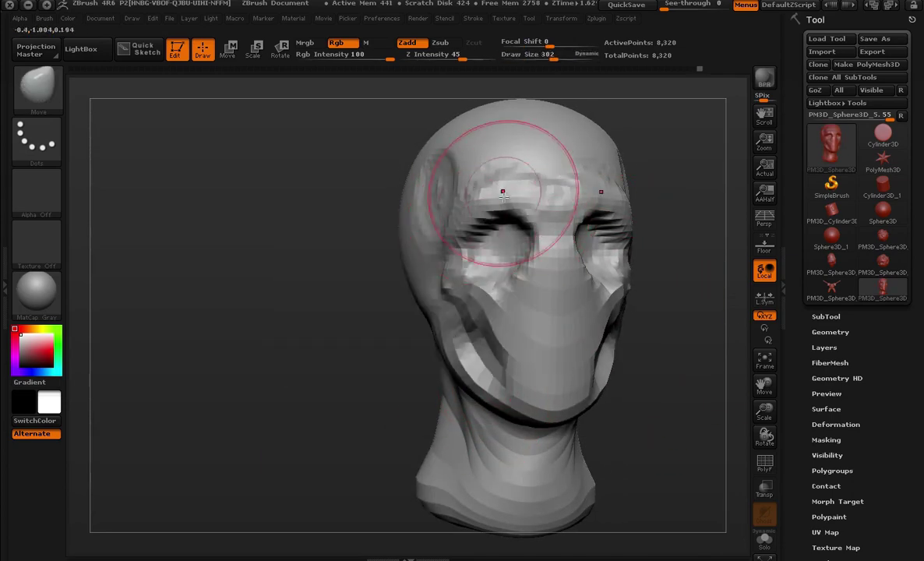
key(bracketleft)
drag(374, 209, 122, 137)
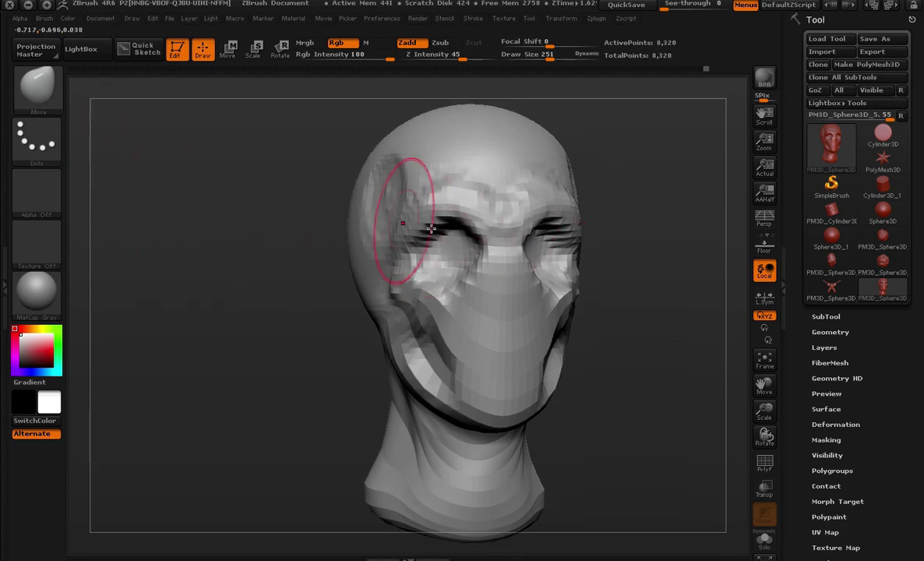
mouse_move(507, 224)
mouse_down()
mouse_move(309, 261)
mouse_move(633, 242)
mouse_move(588, 210)
mouse_move(446, 183)
mouse_up()
- Select the ClayBuildup brush and orbit the head to show its left side
click(49, 84)
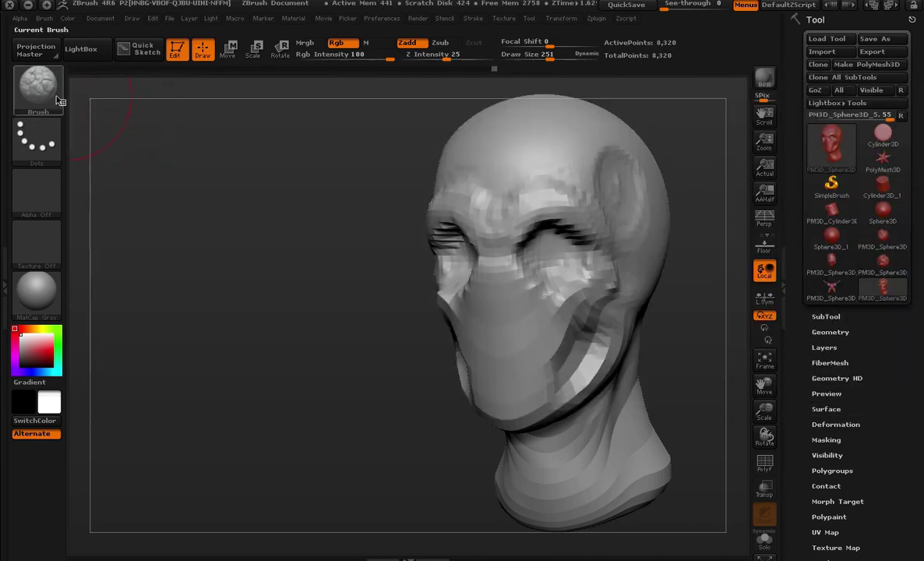
click(36, 85)
click(209, 99)
drag(608, 312, 331, 186)
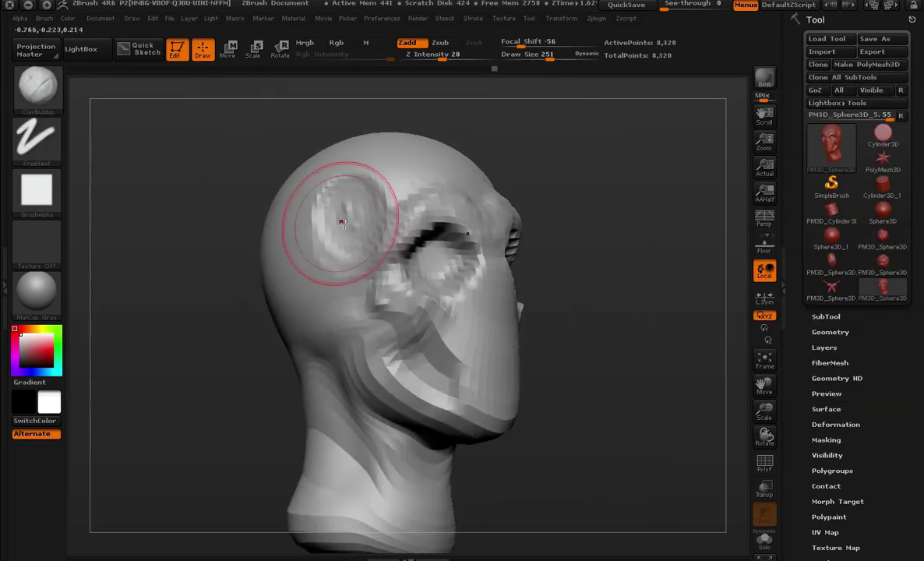
drag(513, 205, 577, 175)
right_click(505, 262)
mouse_move(505, 261)
mouse_down()
mouse_move(605, 256)
mouse_move(538, 239)
mouse_move(543, 266)
mouse_up()
- Mask an ear patch, invert the mask, and pull it out into an ear with Move
key(ctrl)
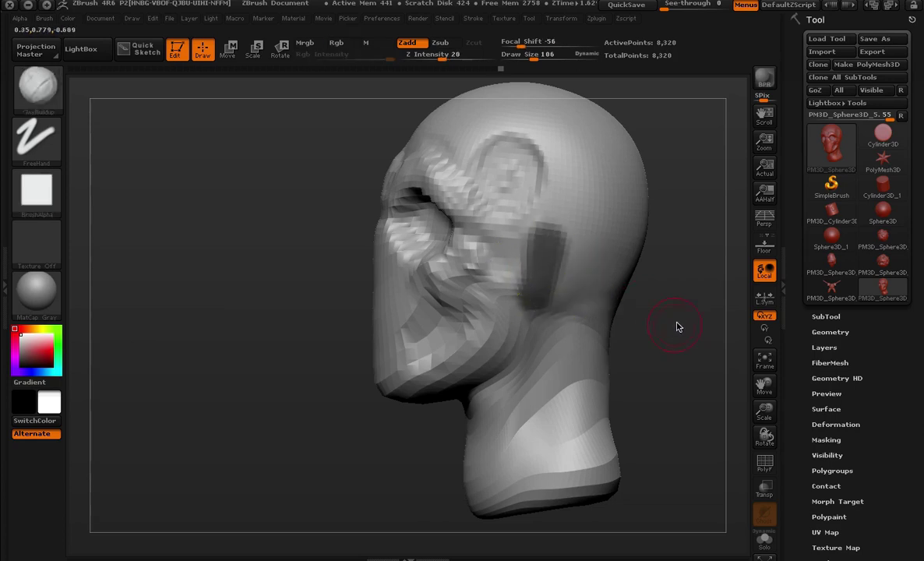
mouse_move(676, 324)
mouse_down()
mouse_move(590, 290)
mouse_move(663, 312)
mouse_move(681, 272)
mouse_move(685, 296)
mouse_move(666, 277)
mouse_move(669, 242)
mouse_move(617, 218)
mouse_up()
ctrl+click(694, 320)
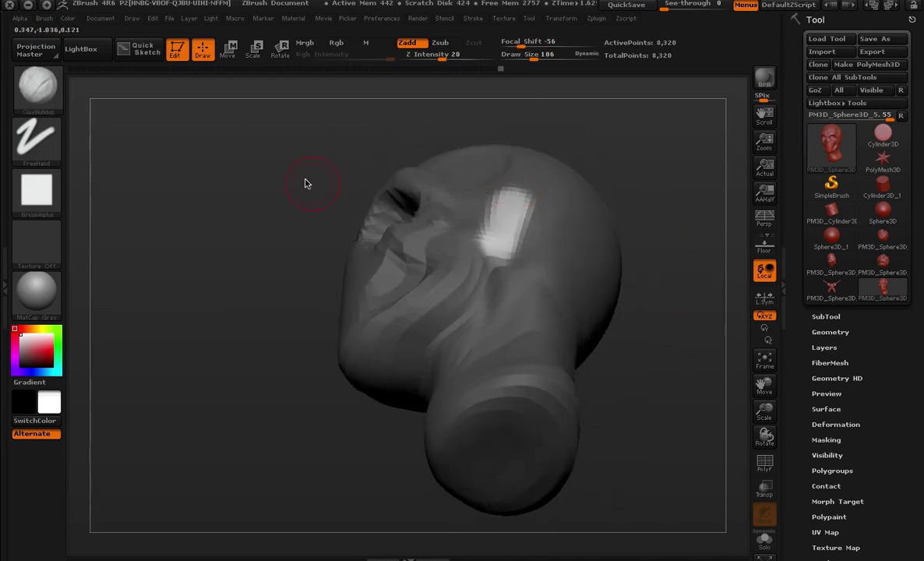
key(b)
key(m)
key(v)
key(space)
drag(485, 175, 555, 216)
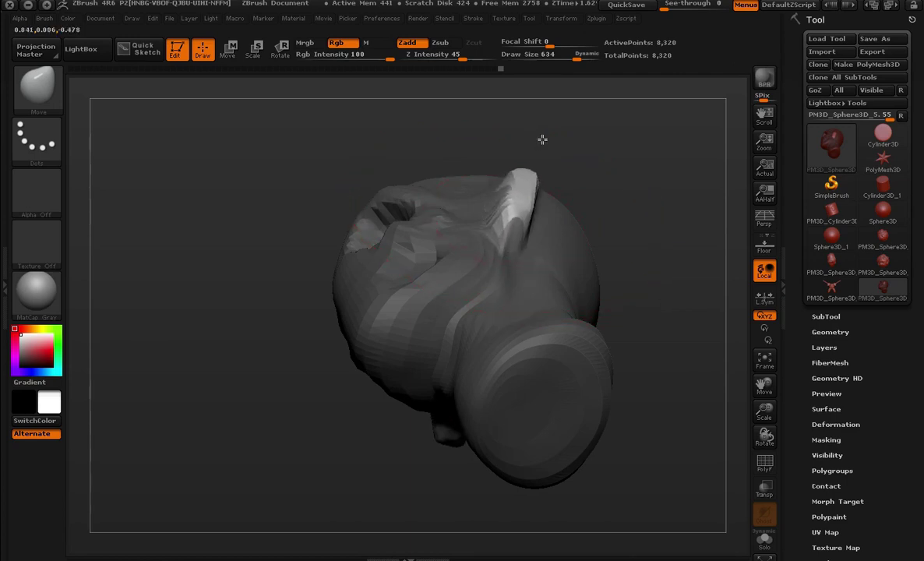
- Turn the head to a front three-quarter view and shrink the brush for ear detail
mouse_move(614, 131)
mouse_down()
mouse_move(670, 172)
mouse_move(666, 143)
mouse_move(676, 148)
mouse_move(720, 254)
mouse_move(639, 175)
mouse_move(643, 212)
mouse_move(616, 304)
mouse_up()
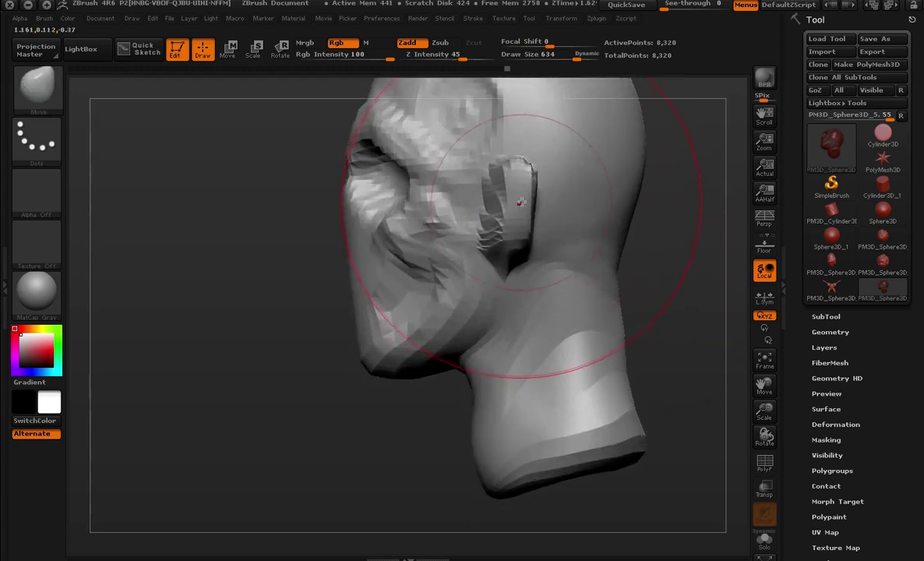
right_click(511, 191)
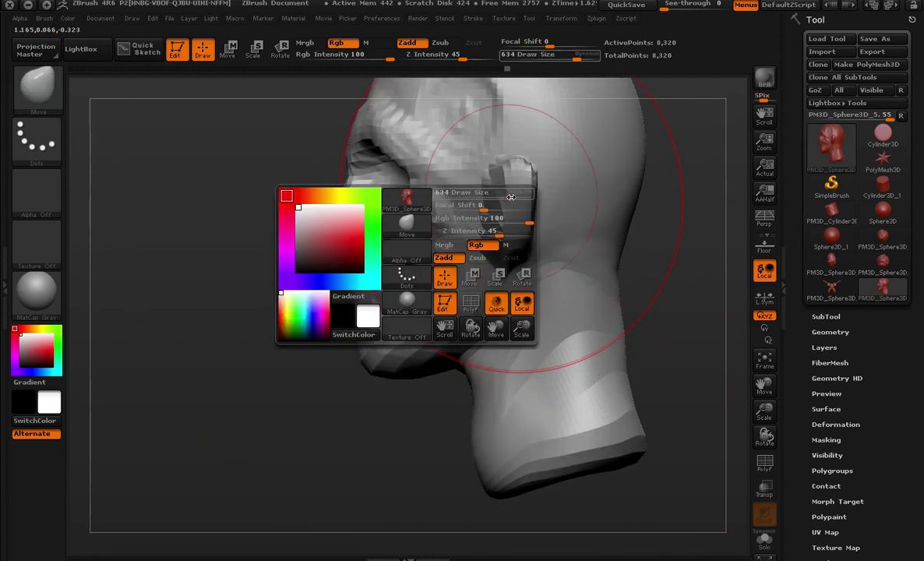
mouse_move(512, 197)
mouse_down()
mouse_move(470, 195)
mouse_move(547, 176)
mouse_up()
right_click(510, 179)
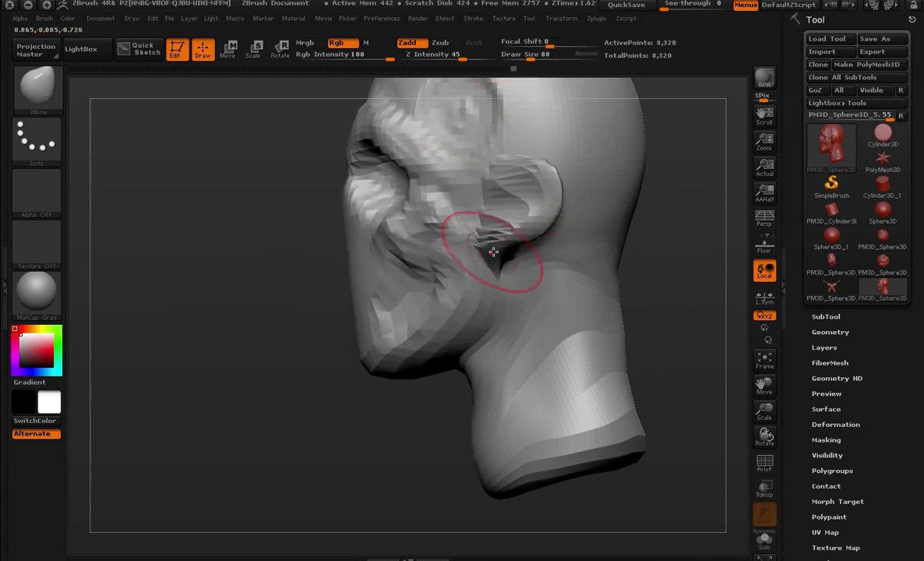
- Orbit around the head's sides and back to a zoomed-out front view, then pick another brush
drag(688, 245, 536, 179)
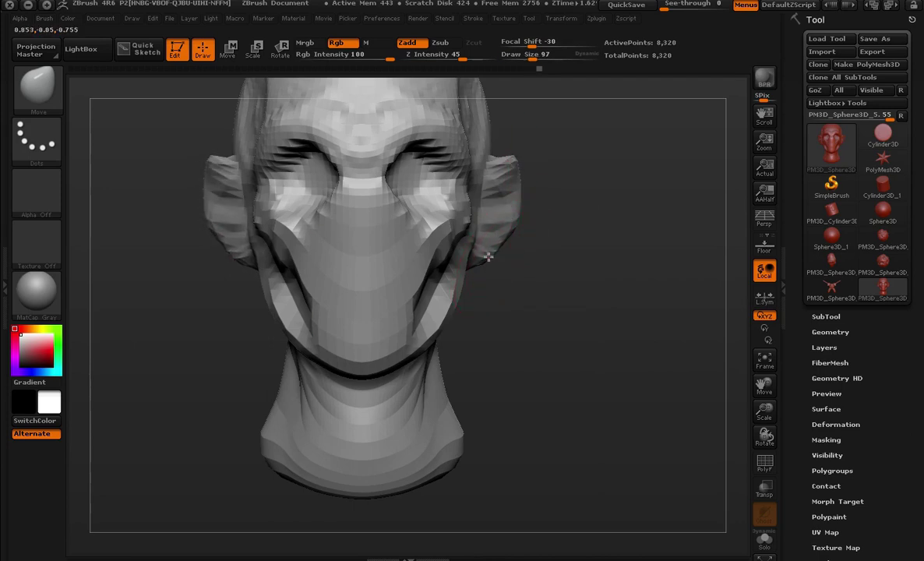
drag(500, 259, 471, 266)
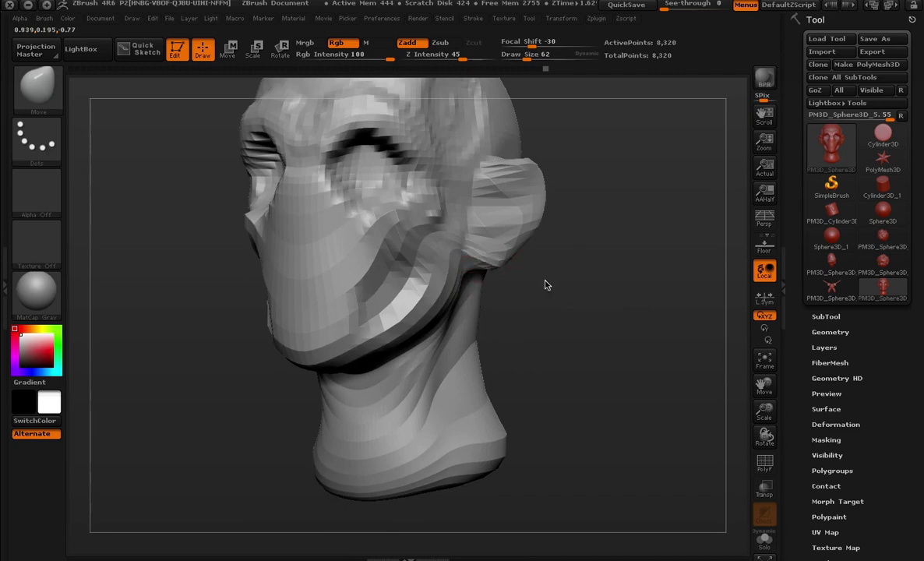
drag(546, 285, 506, 269)
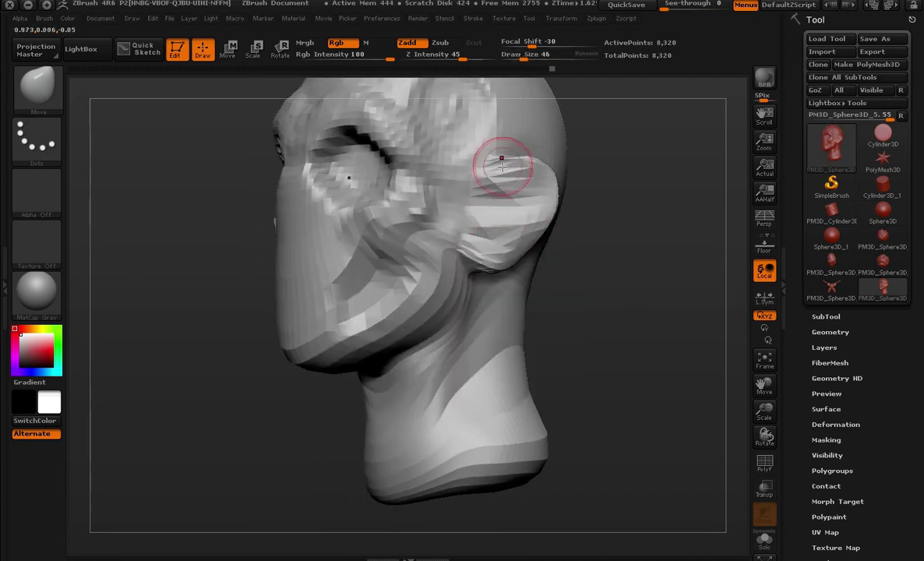
mouse_move(561, 203)
mouse_down()
mouse_move(616, 245)
mouse_move(532, 204)
mouse_up()
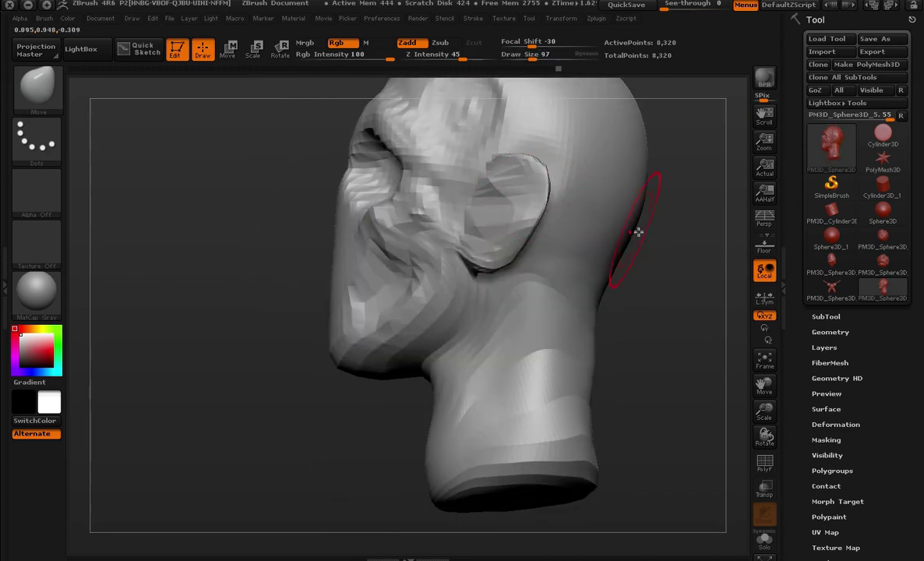
drag(637, 232, 621, 272)
mouse_move(526, 183)
alt+mouse_down()
mouse_move(466, 202)
mouse_move(612, 221)
mouse_move(596, 212)
mouse_move(631, 308)
mouse_move(330, 158)
alt+mouse_up()
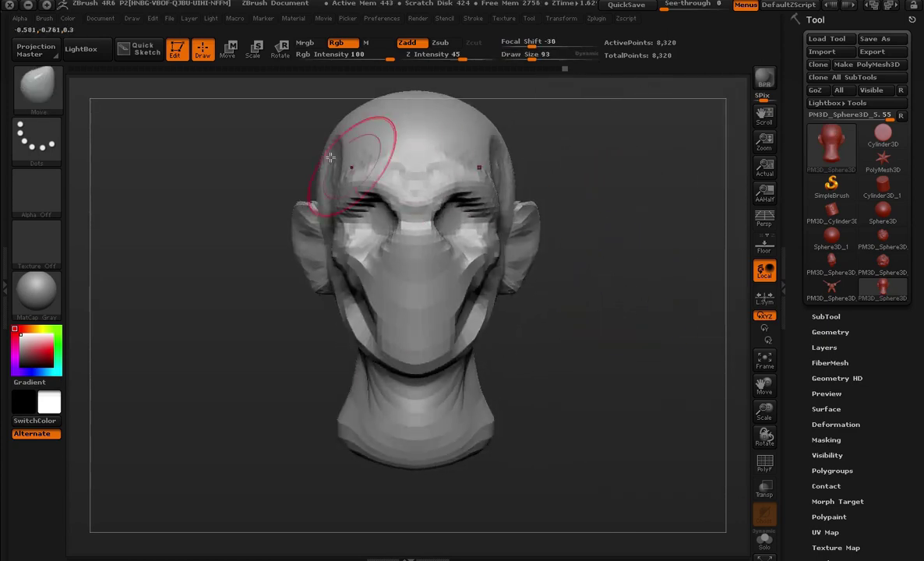
click(37, 88)
click(99, 95)
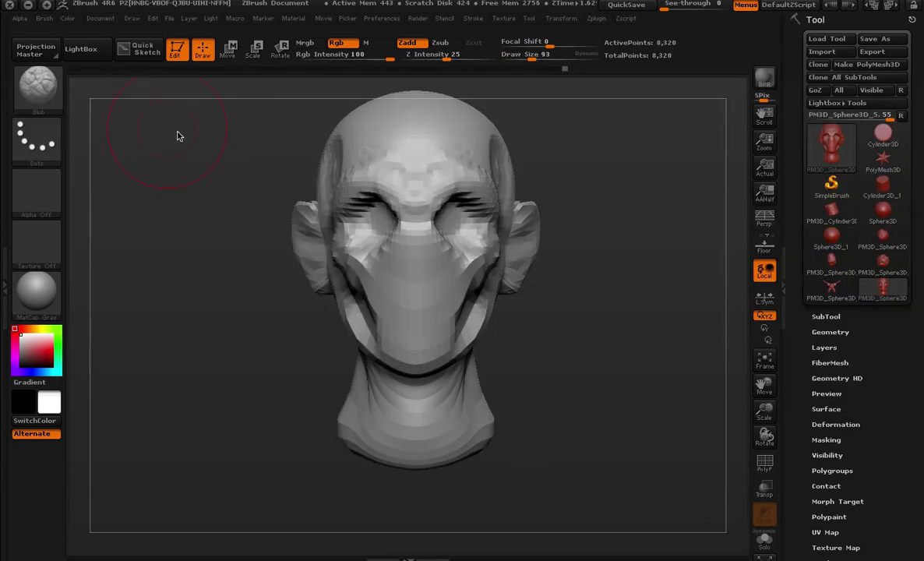
- Select ClayBuildup, enlarge the brush, and turn the head from side back to front
click(56, 98)
click(207, 99)
mouse_move(623, 195)
mouse_down()
mouse_move(670, 215)
mouse_move(593, 202)
mouse_move(458, 207)
mouse_up()
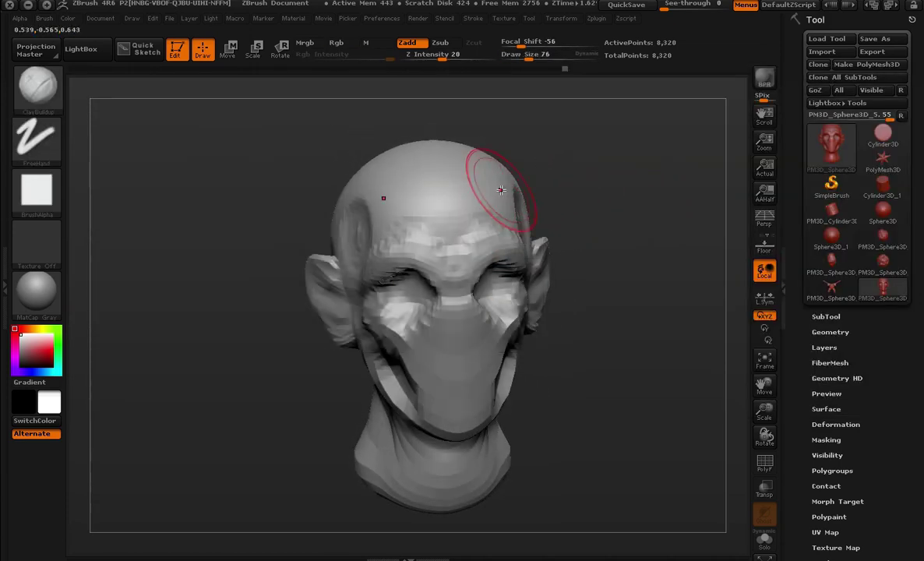
drag(545, 177, 586, 170)
key(s)
drag(457, 185, 592, 169)
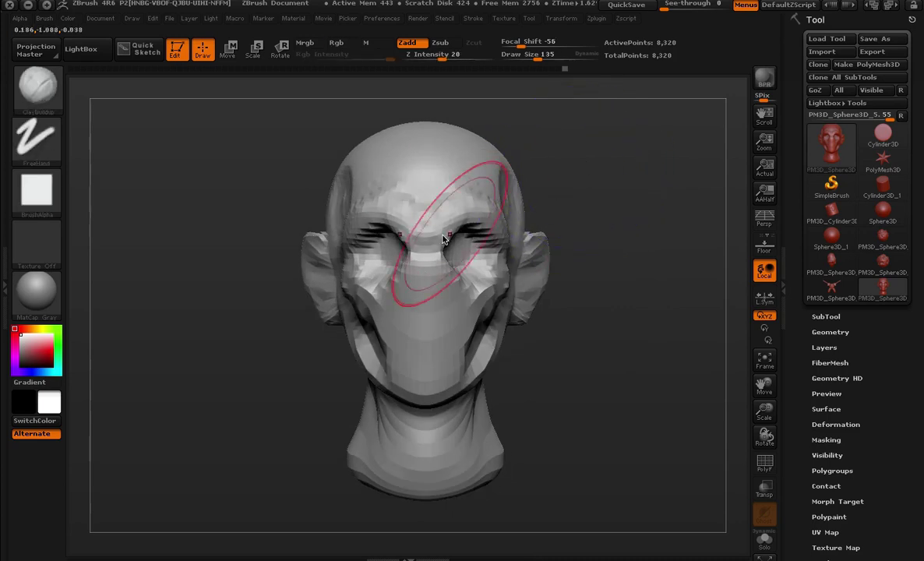
- Switch to Move (B-M-V) at size 106 and shift the head mass slightly left and down
key(b)
key(m)
key(v)
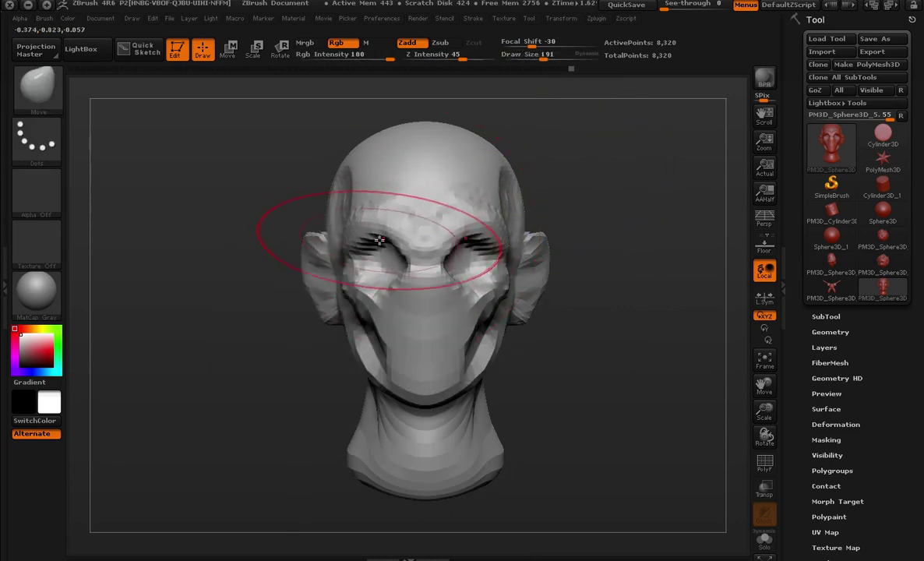
key(space)
drag(379, 240, 409, 245)
alt+drag(364, 268, 377, 259)
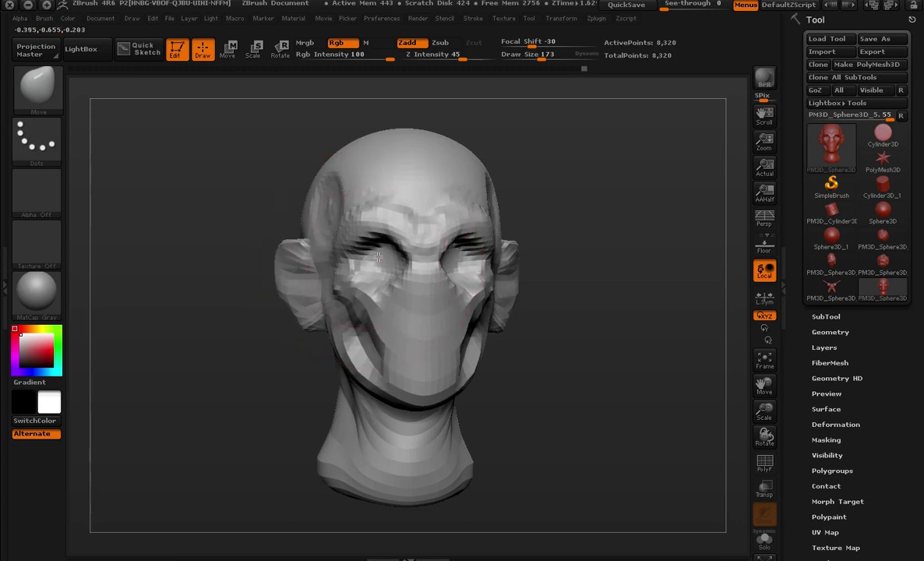
mouse_move(546, 214)
mouse_down()
mouse_move(570, 223)
mouse_move(592, 204)
mouse_up()
- Resize the Move brush larger, then to 179 and finally 156 while turning the head
key(space)
mouse_move(343, 210)
mouse_down()
mouse_move(552, 227)
mouse_move(411, 202)
mouse_up()
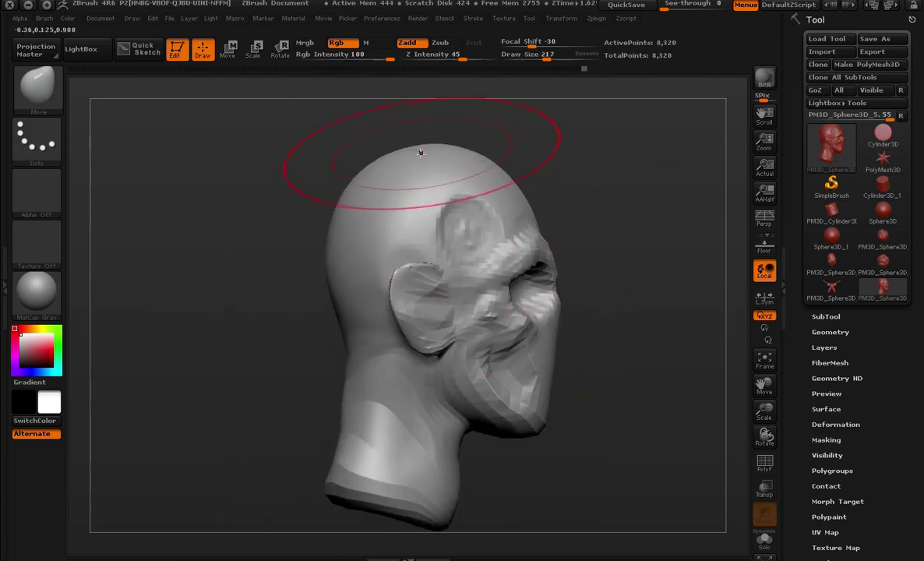
key(space)
drag(338, 205, 315, 204)
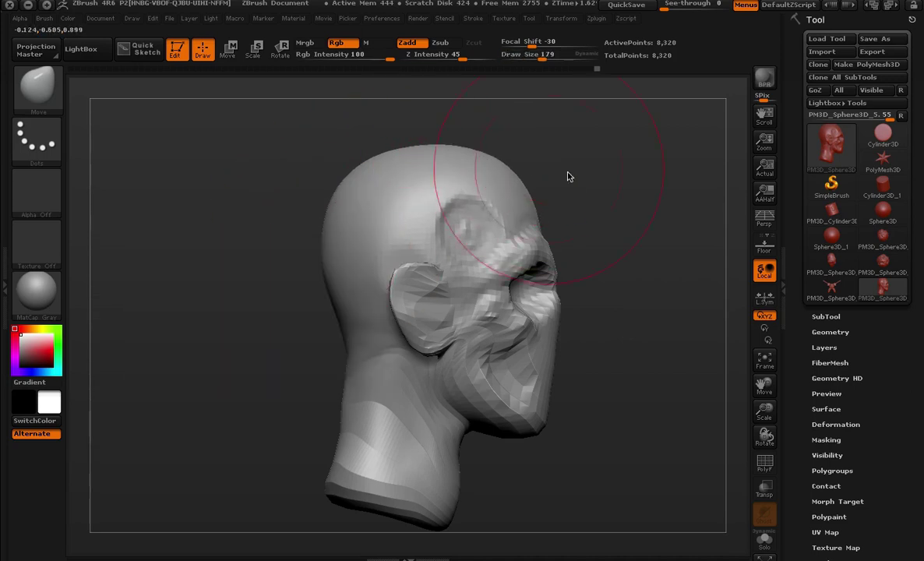
mouse_move(568, 176)
mouse_down()
mouse_move(633, 182)
mouse_move(563, 196)
mouse_up()
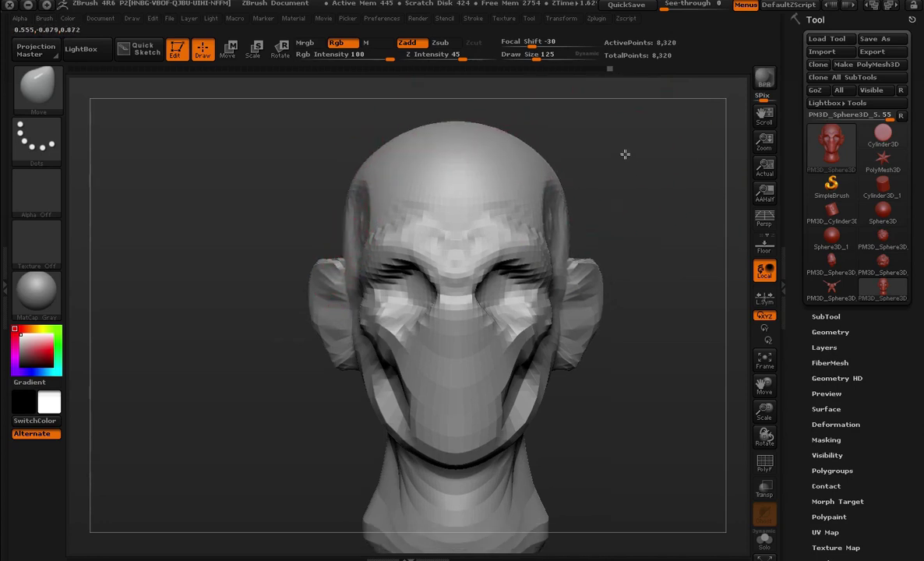
drag(625, 153, 639, 159)
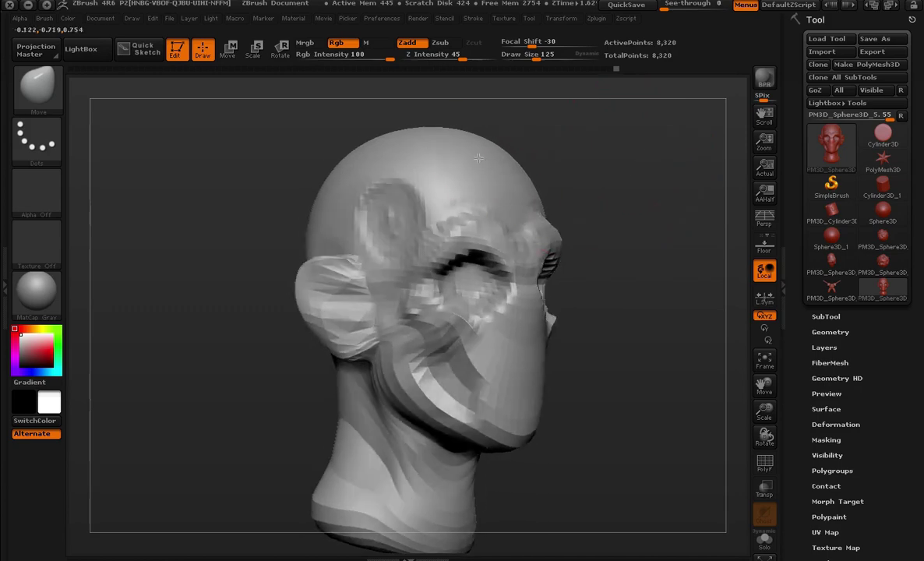
drag(582, 162, 668, 156)
key(s)
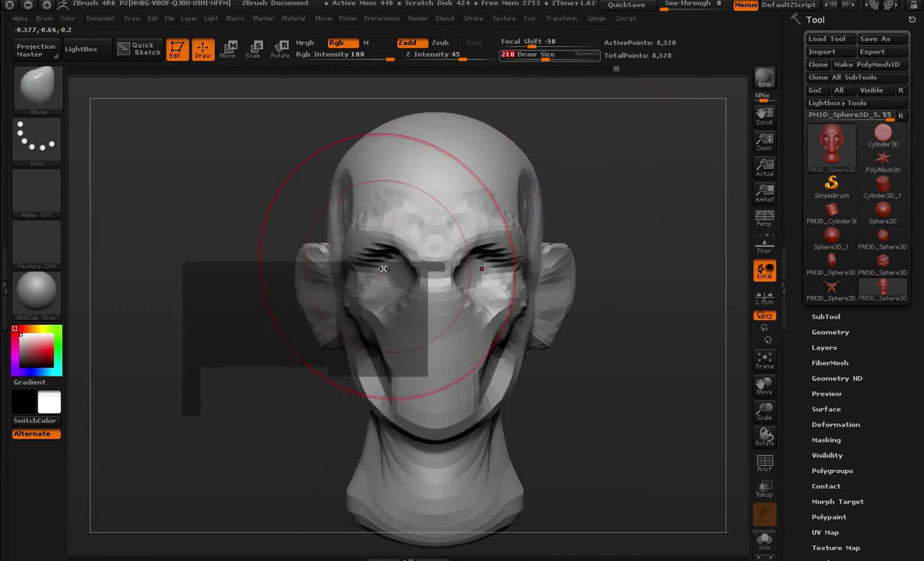
drag(385, 261, 377, 247)
- Build raised crease ridges down the forehead with a smaller ClayBuildup brush, then inspect them
click(38, 87)
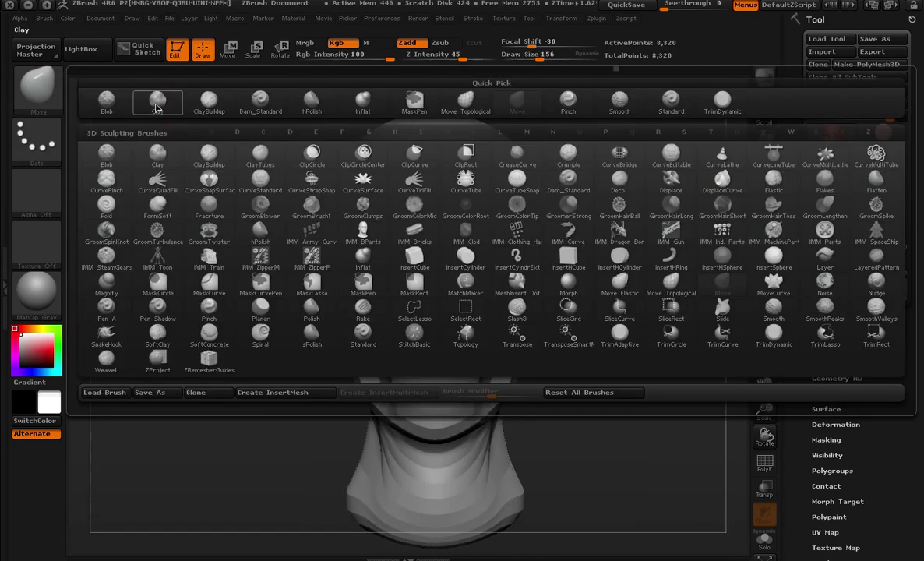
click(209, 100)
key(space)
mouse_move(619, 149)
mouse_down()
mouse_move(443, 201)
mouse_move(425, 234)
mouse_up()
key(space)
key(space)
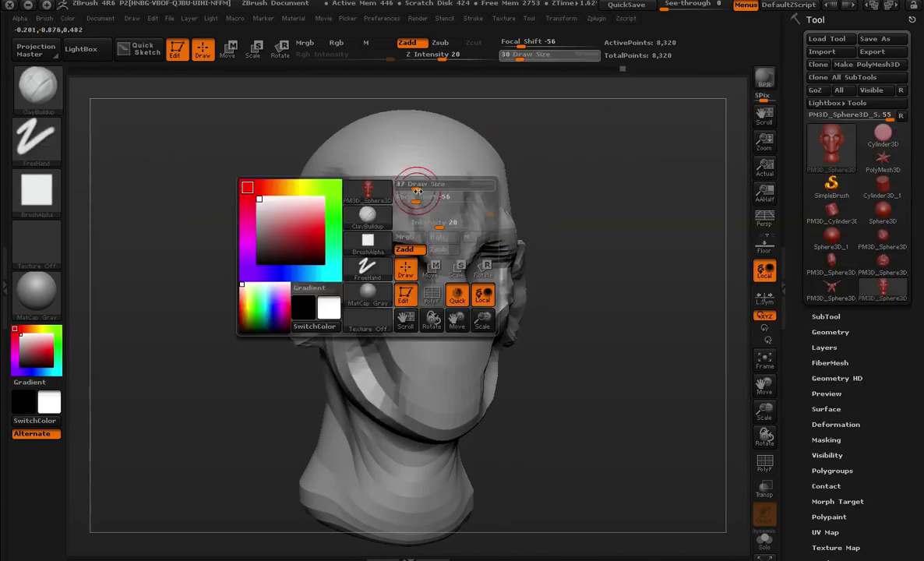
drag(412, 189, 441, 243)
drag(427, 155, 440, 240)
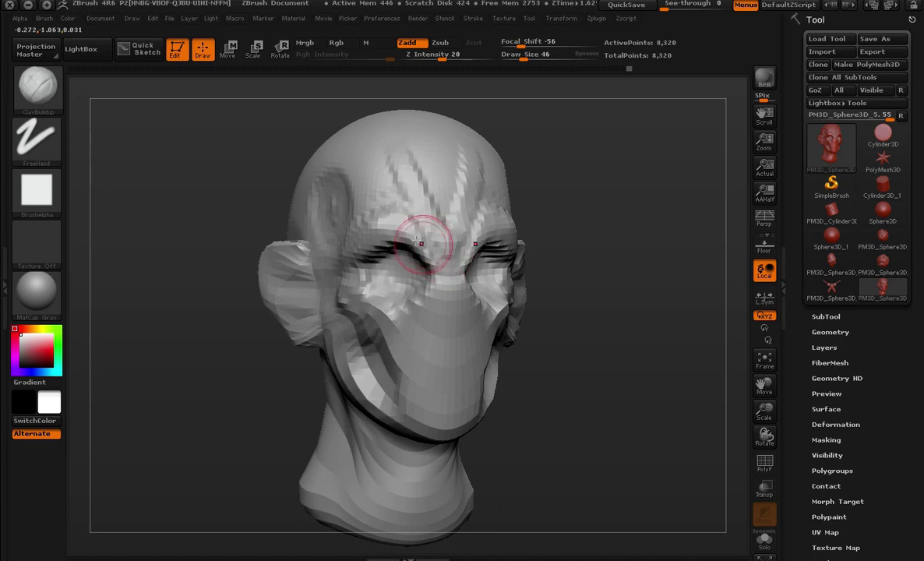
mouse_move(633, 300)
mouse_down()
mouse_move(552, 261)
mouse_move(469, 201)
mouse_move(507, 190)
mouse_move(520, 173)
mouse_move(334, 189)
mouse_up()
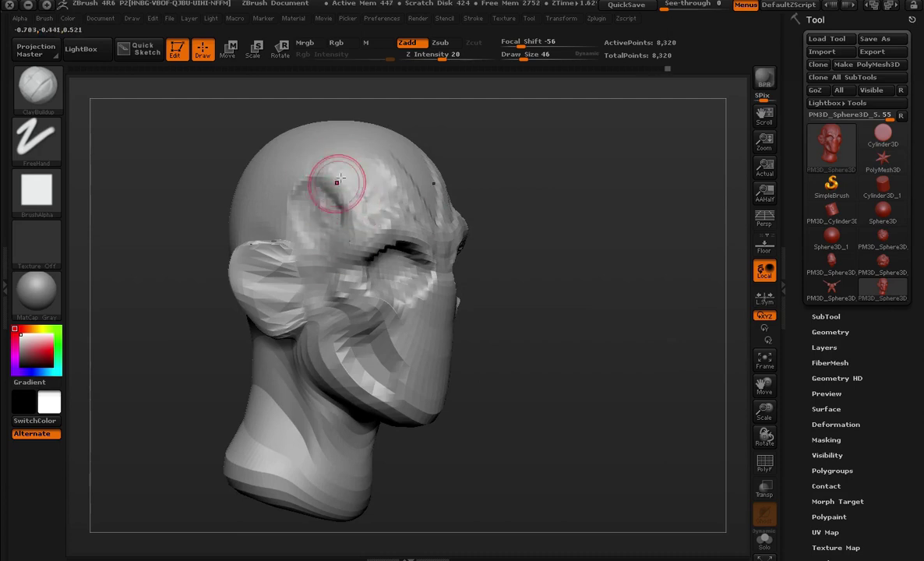
drag(522, 229, 411, 230)
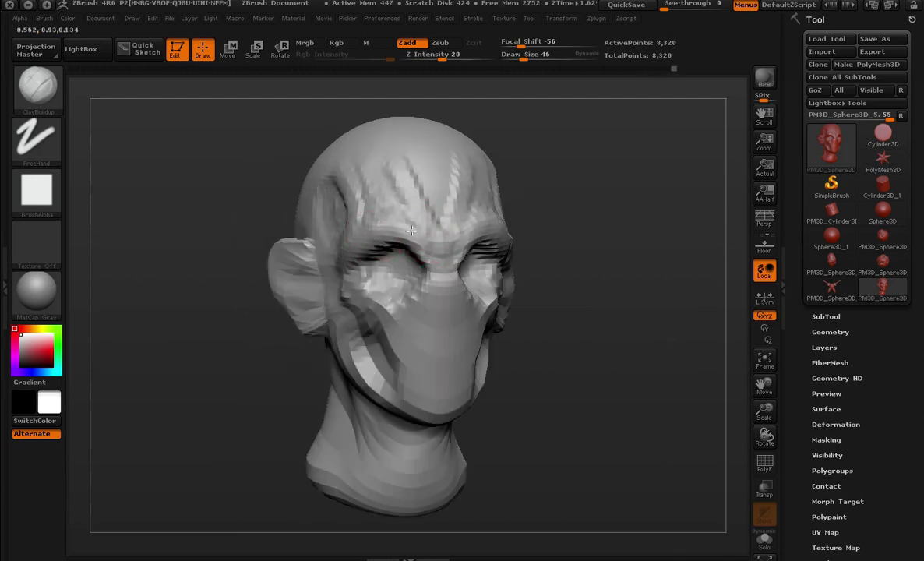
mouse_move(600, 245)
mouse_down()
mouse_move(596, 144)
mouse_move(592, 194)
mouse_move(550, 190)
mouse_up()
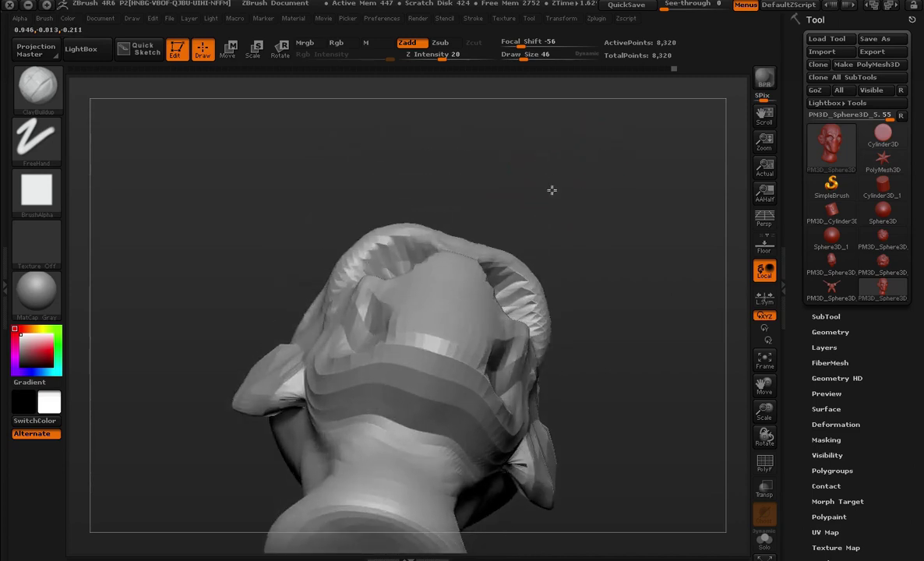
- Switch to Move at size 93 and pull the top of the skull to the left
key(b)
key(m)
key(v)
key(space)
drag(402, 235, 411, 236)
key(space)
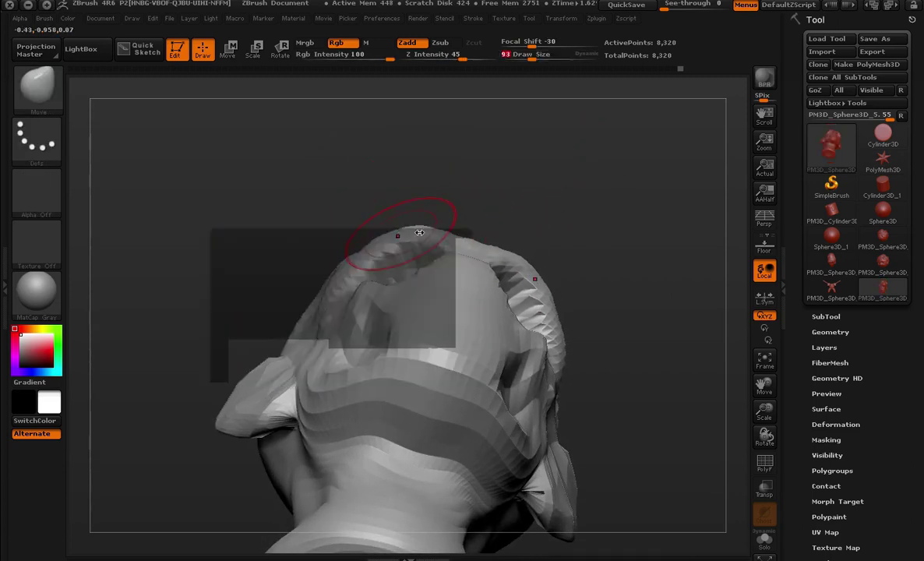
drag(407, 243, 374, 245)
mouse_move(500, 225)
mouse_down()
mouse_move(532, 267)
mouse_move(551, 173)
mouse_move(464, 278)
mouse_up()
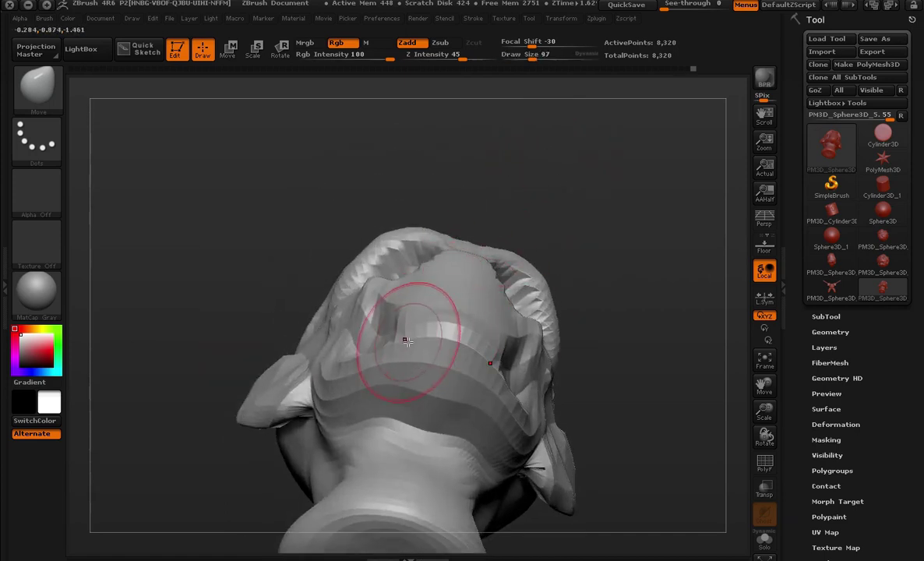
mouse_move(423, 330)
mouse_down()
mouse_move(588, 284)
mouse_move(601, 318)
mouse_move(565, 266)
mouse_move(646, 258)
mouse_move(629, 297)
mouse_up()
- Build a ClayBuildup ridge down the nose bridge and check it in side profile
click(44, 104)
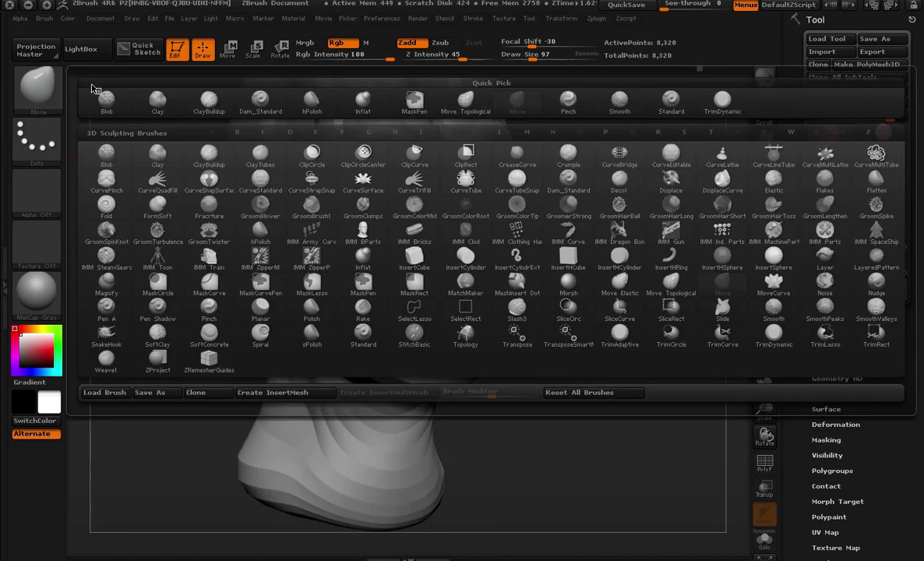
click(208, 104)
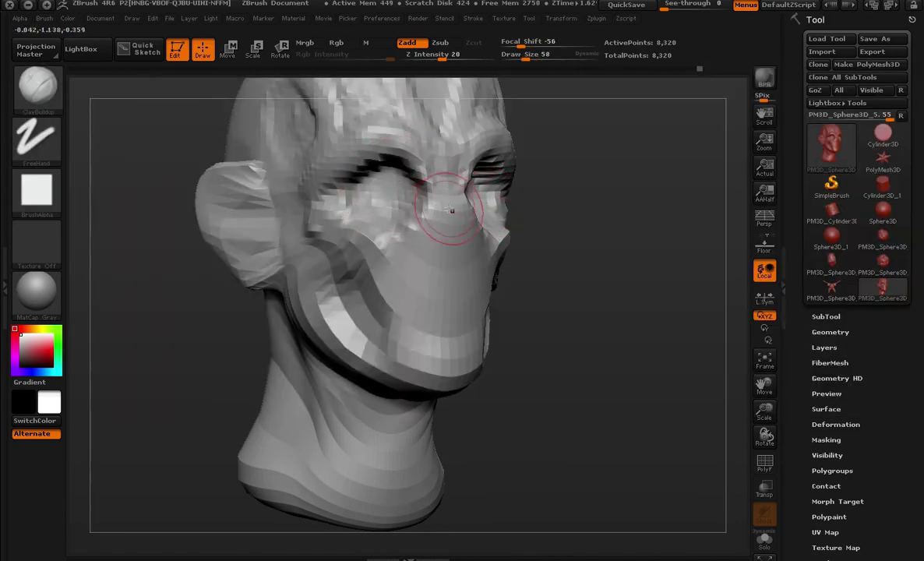
mouse_move(450, 209)
mouse_down()
mouse_move(451, 191)
mouse_move(444, 258)
mouse_up()
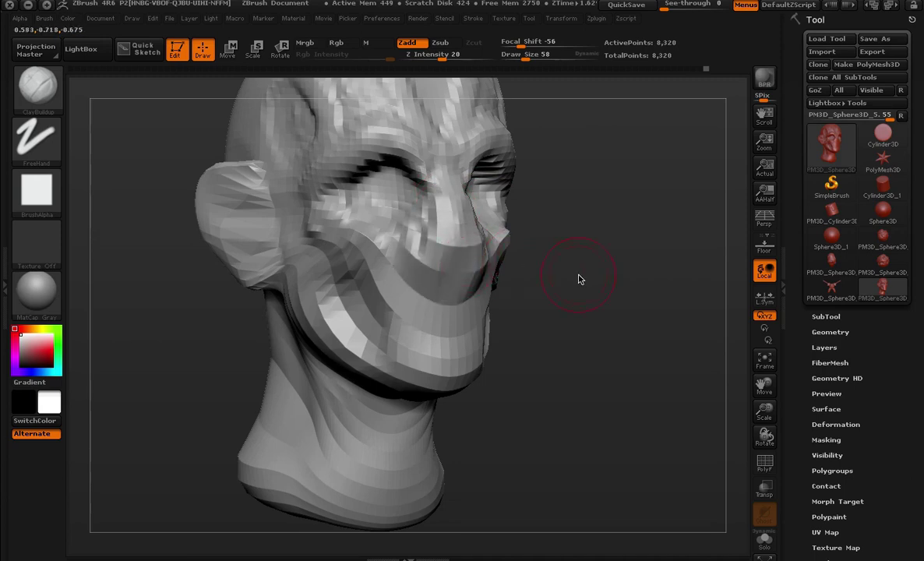
mouse_move(577, 278)
mouse_down()
mouse_move(600, 258)
mouse_move(552, 274)
mouse_move(504, 259)
mouse_up()
- Switch to Move (B-M-V) and reshape the area beside the nose and eye socket
key(b)
key(m)
key(v)
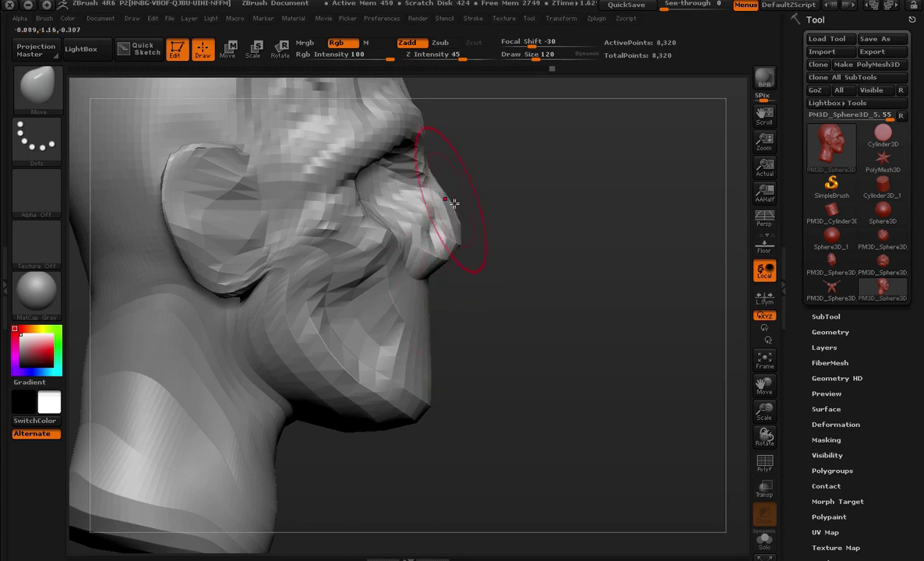
mouse_move(453, 203)
mouse_down()
mouse_move(567, 287)
mouse_move(540, 392)
mouse_up()
key(s)
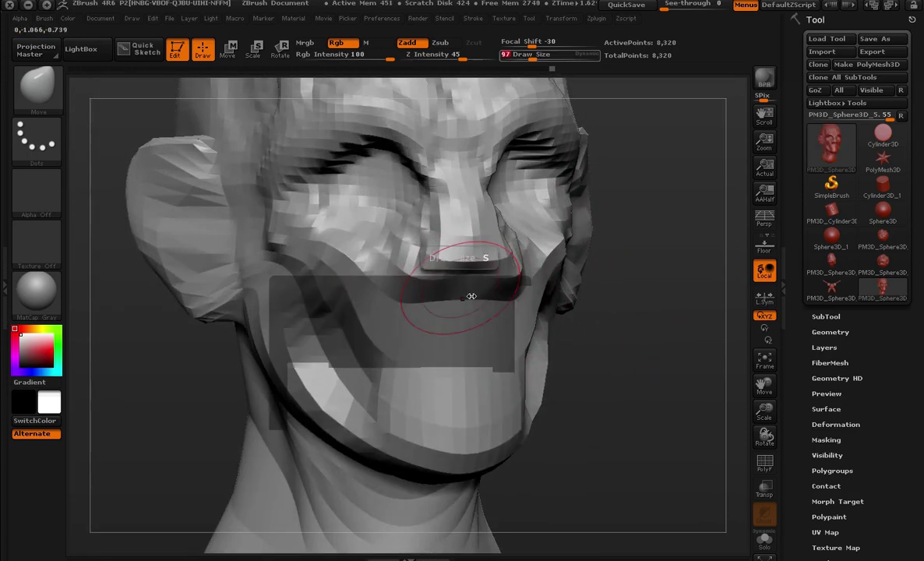
drag(403, 238, 414, 236)
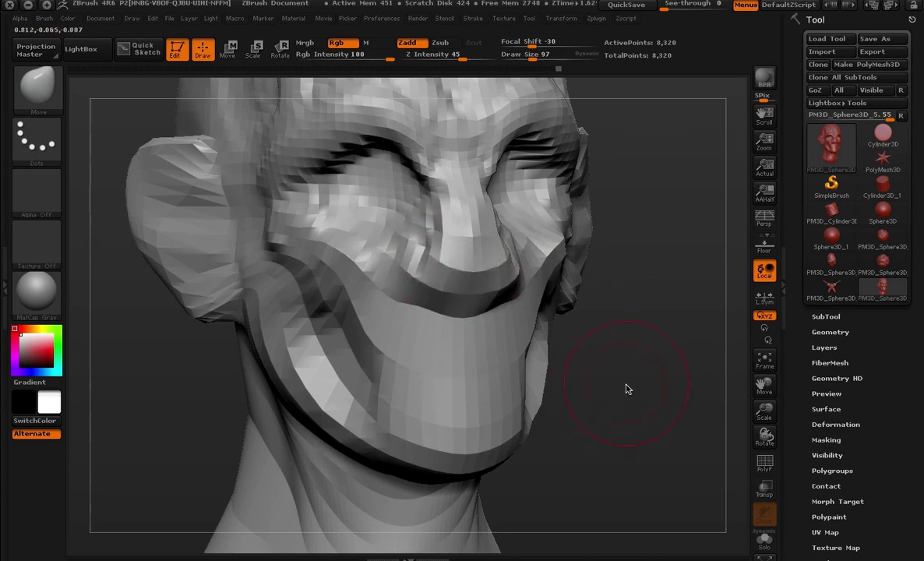
mouse_move(628, 389)
mouse_down()
mouse_move(607, 287)
mouse_move(638, 364)
mouse_move(501, 410)
mouse_up()
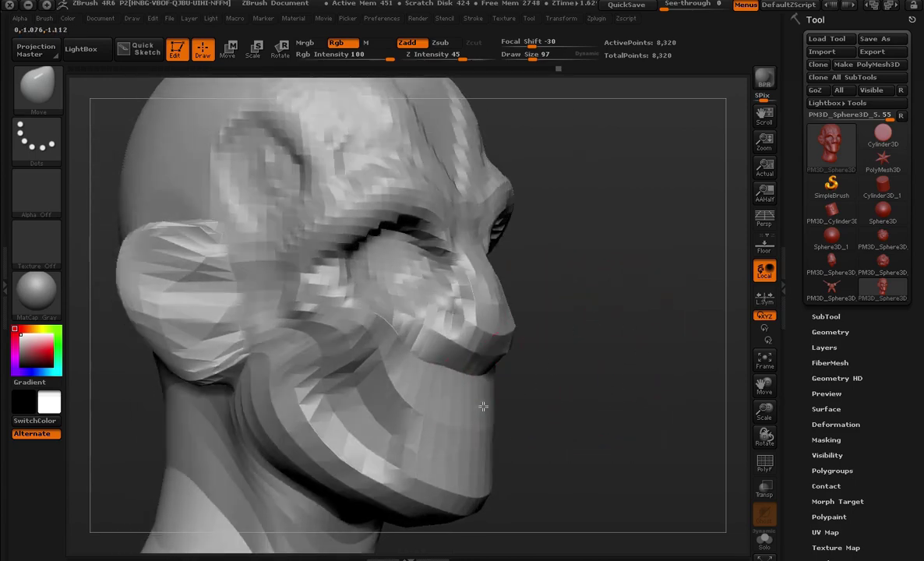
mouse_move(566, 428)
mouse_down()
mouse_move(554, 305)
mouse_move(657, 330)
mouse_move(646, 406)
mouse_move(637, 418)
mouse_move(652, 345)
mouse_move(635, 249)
mouse_move(657, 212)
mouse_move(559, 215)
mouse_move(477, 277)
mouse_up()
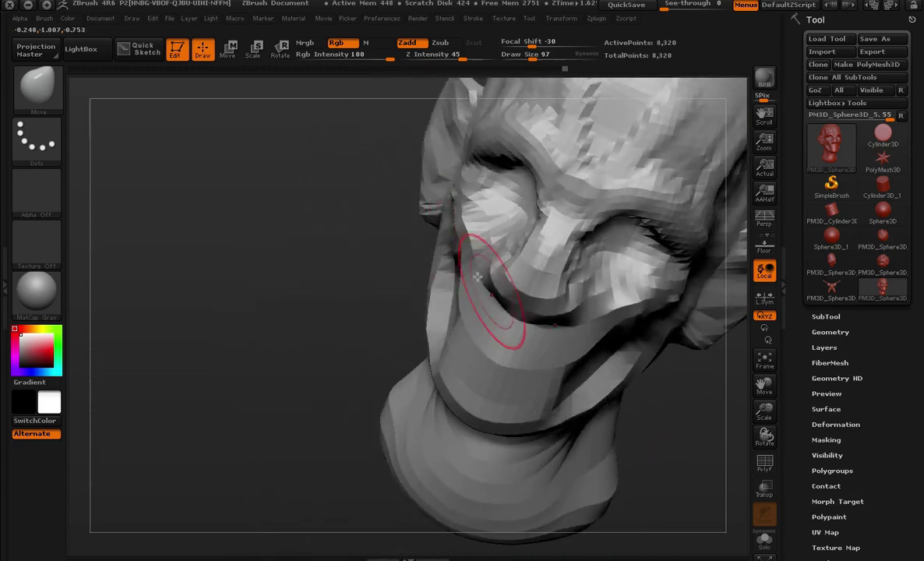
- Shrink the brush slightly to Draw Size 80 and turn the head to a frontal view
mouse_move(462, 205)
mouse_down()
mouse_move(345, 261)
mouse_move(338, 237)
mouse_move(455, 204)
mouse_up()
key(bracketleft)
key(bracketleft)
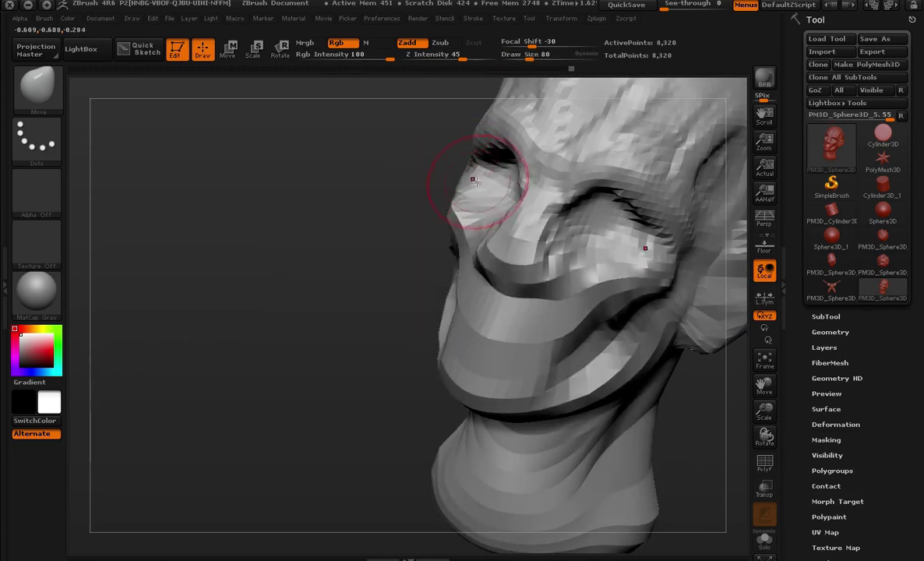
mouse_move(380, 288)
mouse_down()
mouse_move(530, 371)
mouse_move(598, 227)
mouse_move(568, 275)
mouse_move(667, 251)
mouse_move(504, 240)
mouse_up()
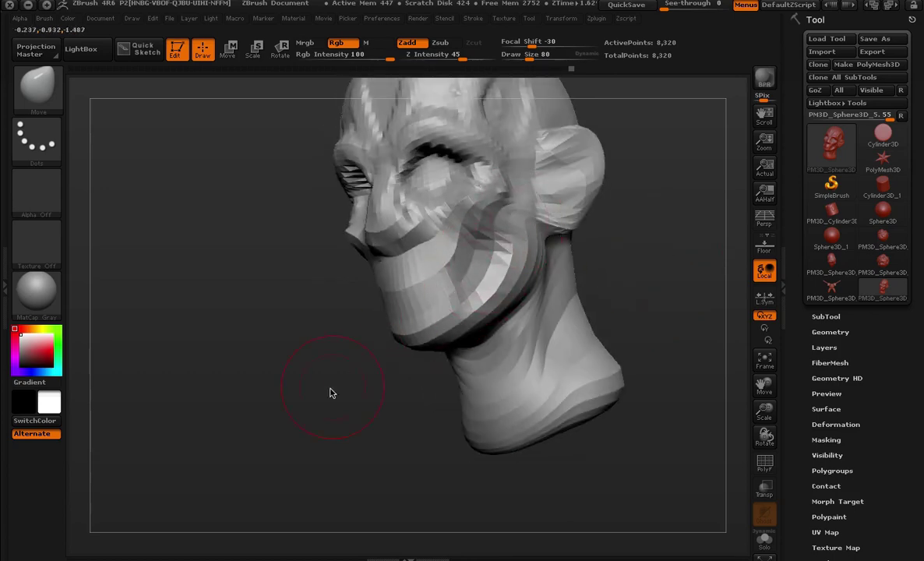
drag(330, 393, 123, 264)
click(34, 99)
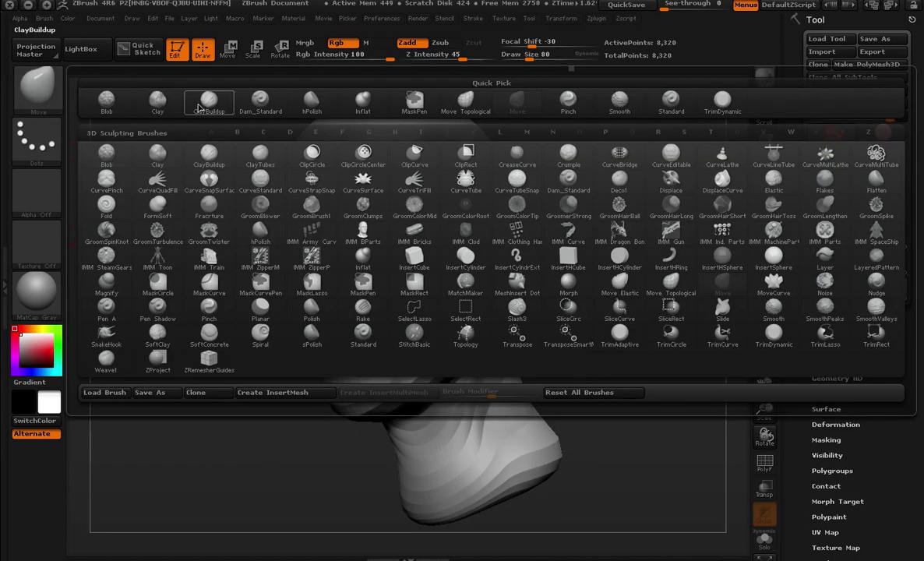
- With the Clay brush, build up the neck under the jaw and smooth its crease and base
click(152, 101)
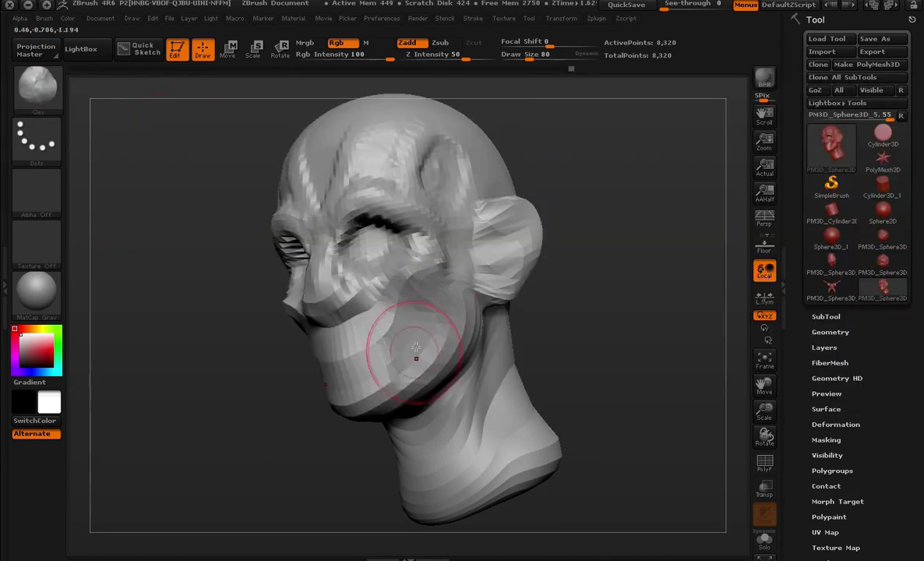
mouse_move(407, 388)
mouse_down()
mouse_move(668, 272)
mouse_move(496, 281)
mouse_move(555, 285)
mouse_move(631, 214)
mouse_move(641, 270)
mouse_move(641, 238)
mouse_move(392, 248)
mouse_up()
mouse_move(595, 314)
mouse_down()
mouse_move(639, 320)
mouse_move(651, 261)
mouse_up()
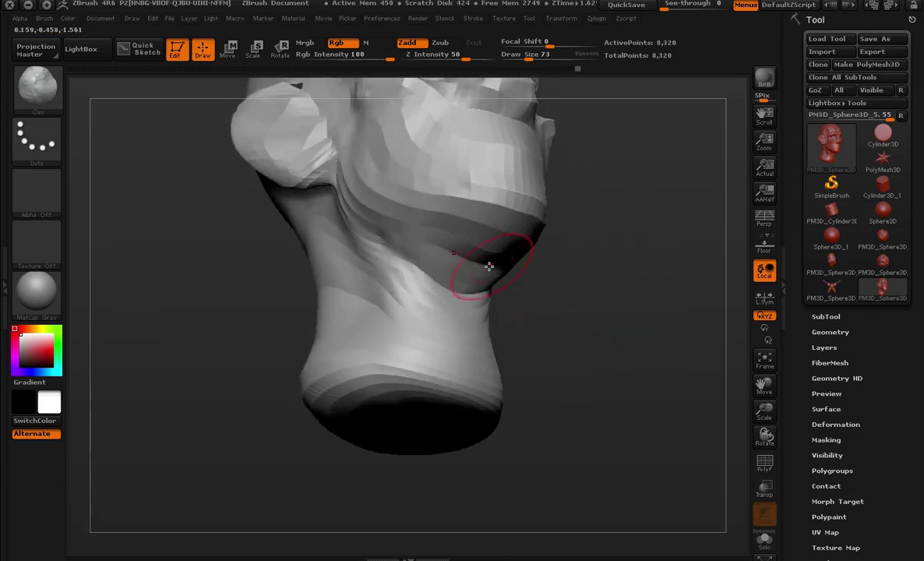
mouse_move(492, 288)
mouse_down()
mouse_move(360, 248)
mouse_move(312, 203)
mouse_up()
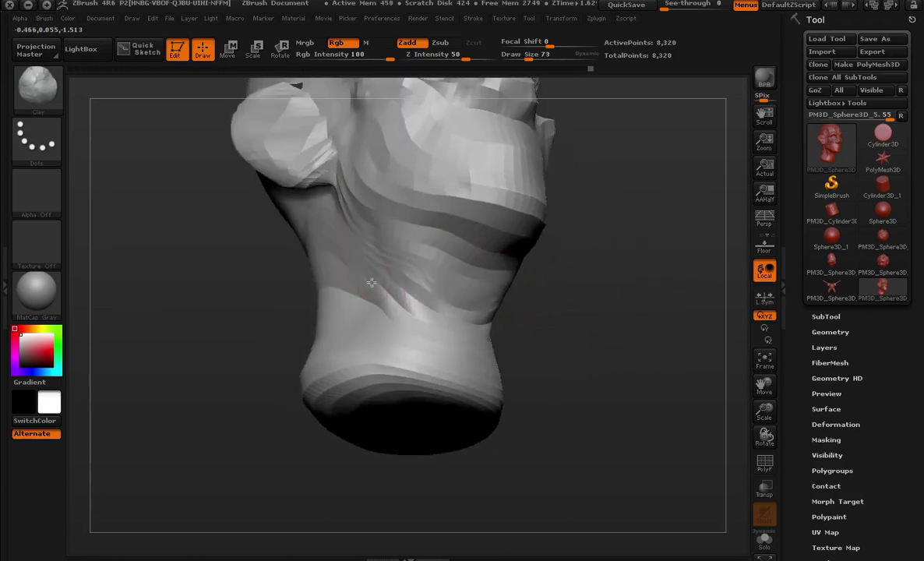
drag(351, 257, 452, 306)
mouse_move(529, 312)
mouse_down()
mouse_move(588, 336)
mouse_move(552, 313)
mouse_up()
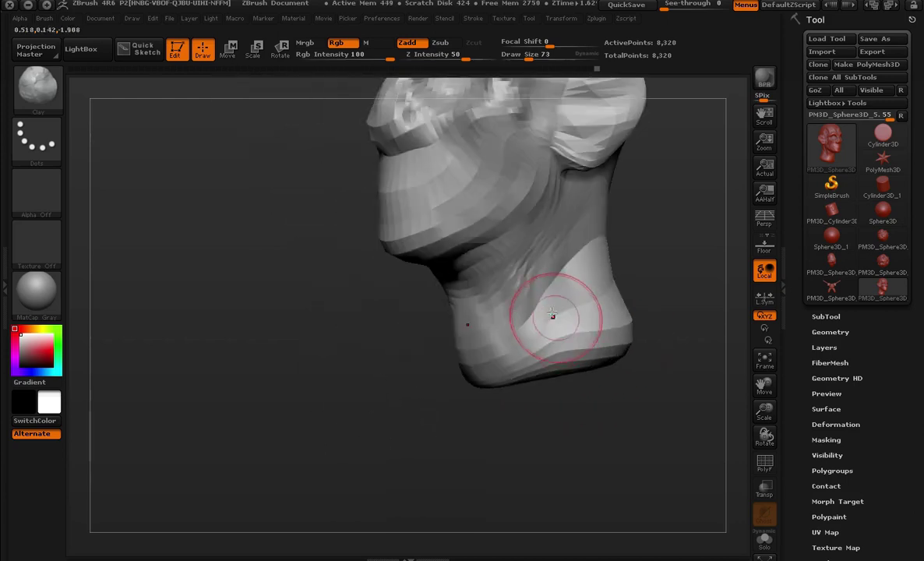
mouse_move(516, 358)
mouse_down()
mouse_move(495, 381)
mouse_move(576, 350)
mouse_up()
mouse_move(598, 398)
mouse_down()
mouse_move(559, 358)
mouse_move(603, 363)
mouse_up()
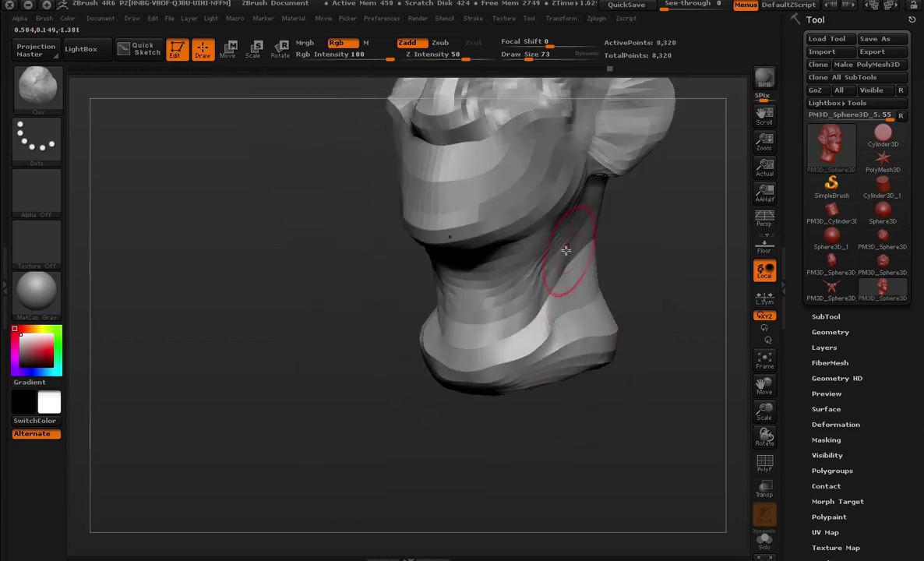
- Resize the Clay brush to 32, then 58, and reframe the whole head
key(space)
drag(555, 220, 544, 221)
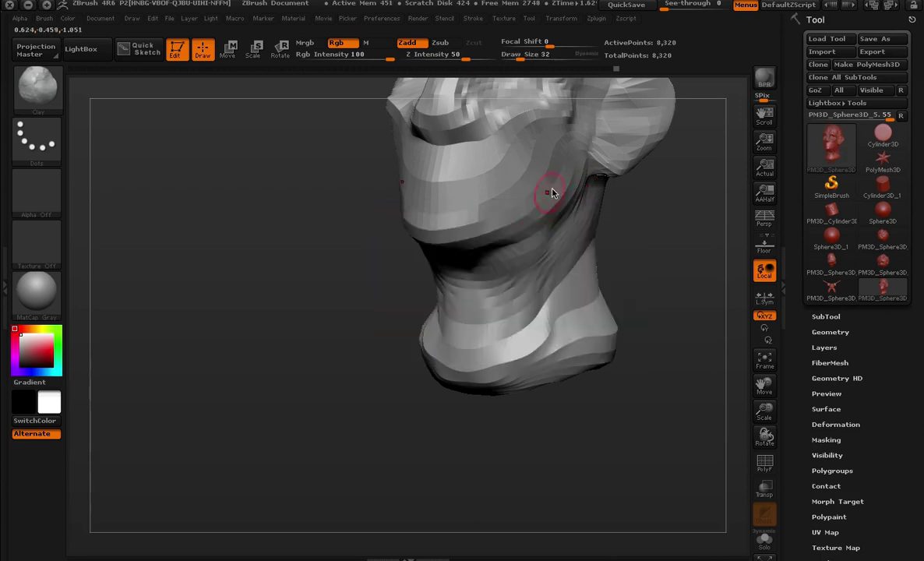
drag(624, 234, 590, 326)
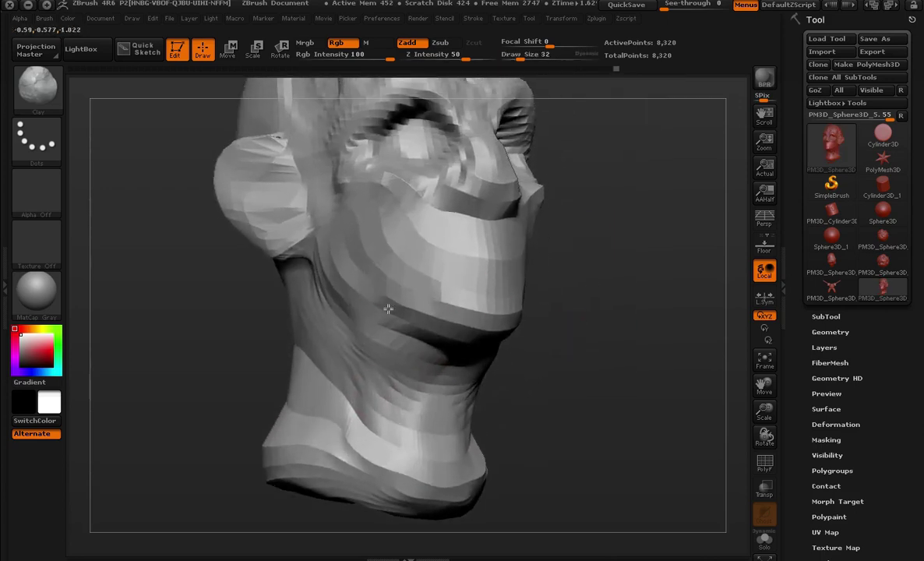
key(space)
drag(406, 300, 438, 299)
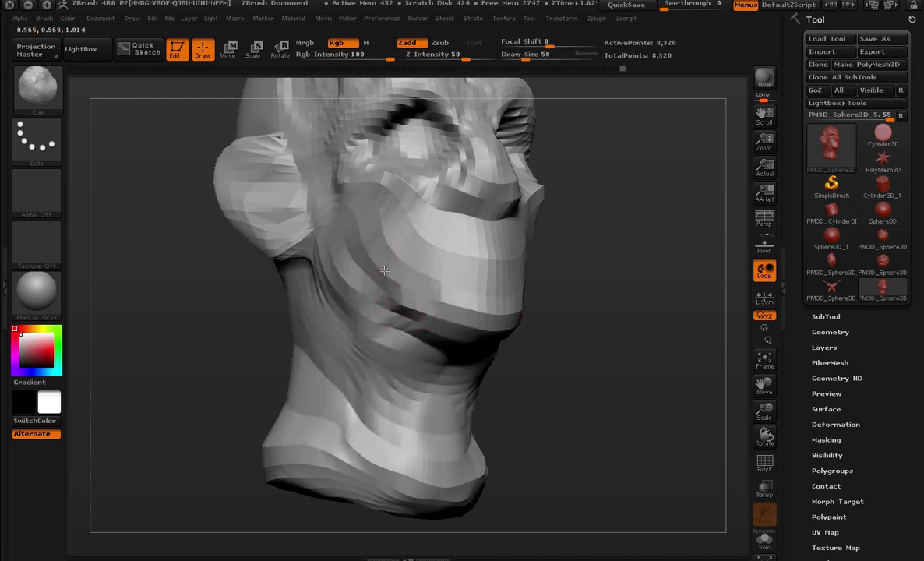
mouse_move(546, 392)
mouse_down()
mouse_move(546, 336)
mouse_move(522, 326)
mouse_move(577, 309)
mouse_move(573, 334)
mouse_move(594, 295)
mouse_move(639, 297)
mouse_move(555, 255)
mouse_up()
key(f)
key(f)
- Switch to the Move brush (B-M-V) and pull the chin and lower face into shape, shrinking it to 49
key(b)
key(m)
key(v)
key(space)
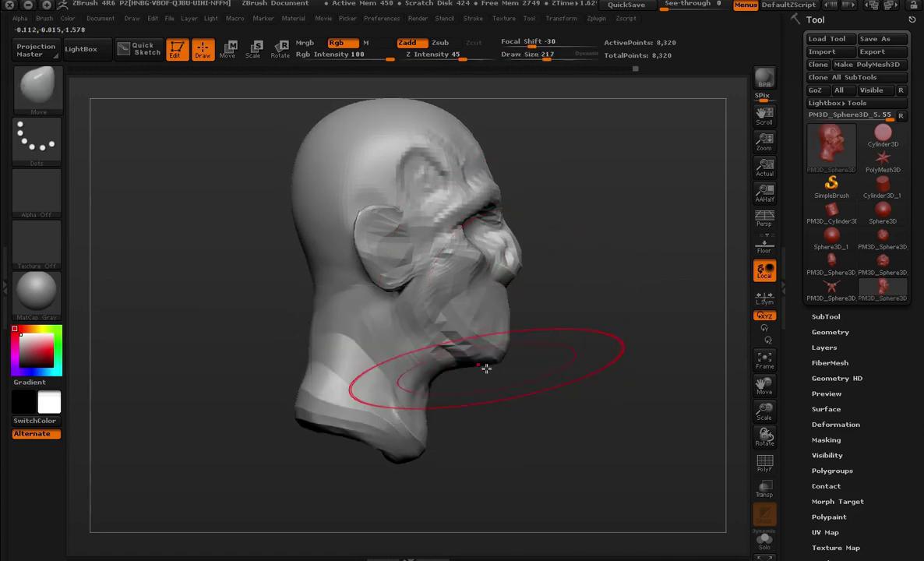
drag(487, 357, 491, 336)
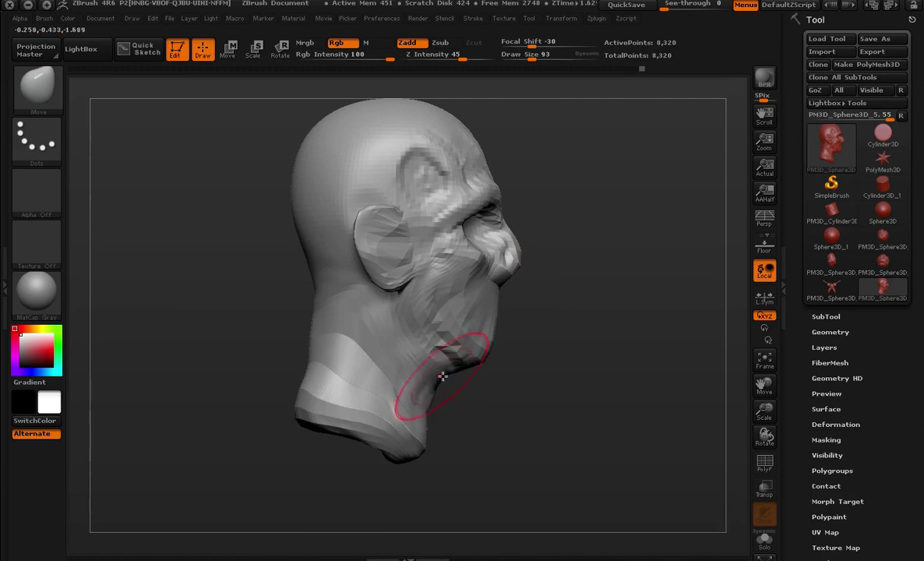
key(bracketleft)
key(bracketleft)
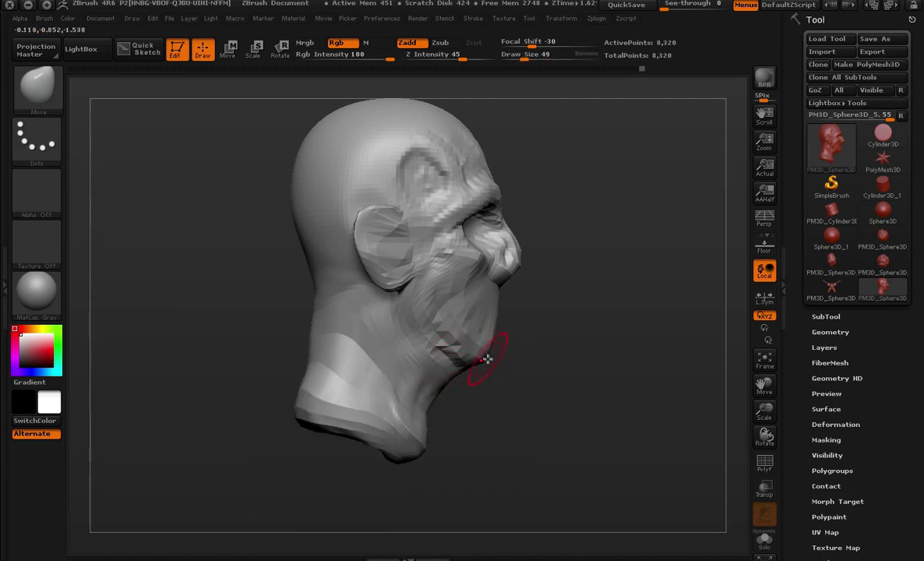
mouse_move(498, 344)
mouse_down()
mouse_move(576, 332)
mouse_move(590, 347)
mouse_move(371, 311)
mouse_up()
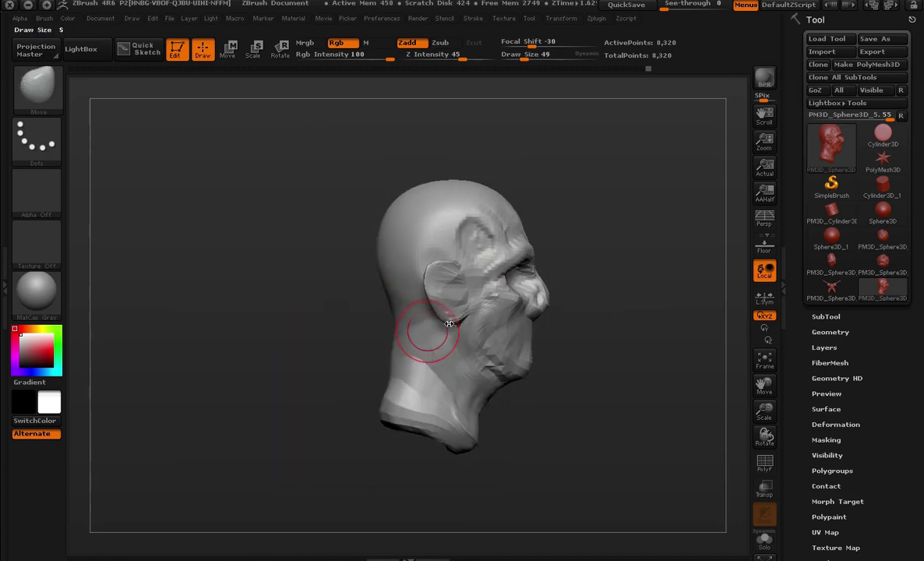
mouse_move(423, 382)
mouse_down()
mouse_move(433, 258)
mouse_move(427, 375)
mouse_move(434, 307)
mouse_move(423, 307)
mouse_up()
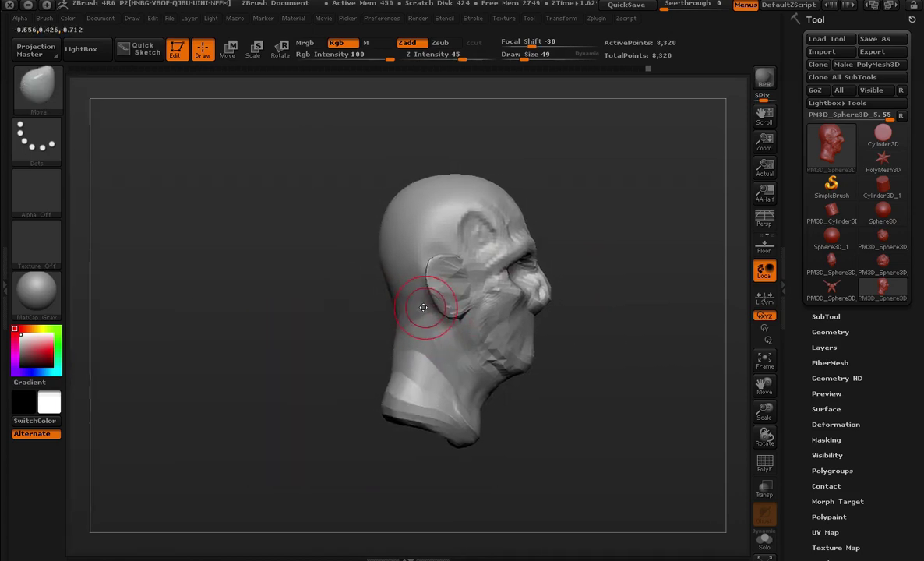
- Widen the Move brush to 130, then 185, with focal shift 0, checking the head from front and below
key(space)
mouse_move(394, 340)
mouse_down()
mouse_move(419, 331)
mouse_move(409, 329)
mouse_up()
key(space)
key(space)
drag(389, 261, 425, 261)
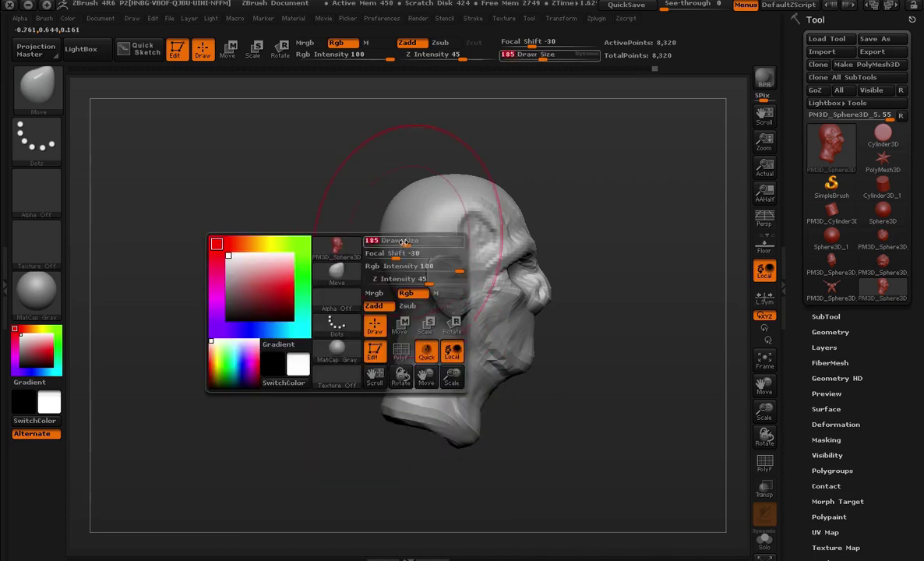
key(space)
mouse_move(374, 351)
mouse_down()
mouse_move(405, 350)
mouse_move(394, 363)
mouse_up()
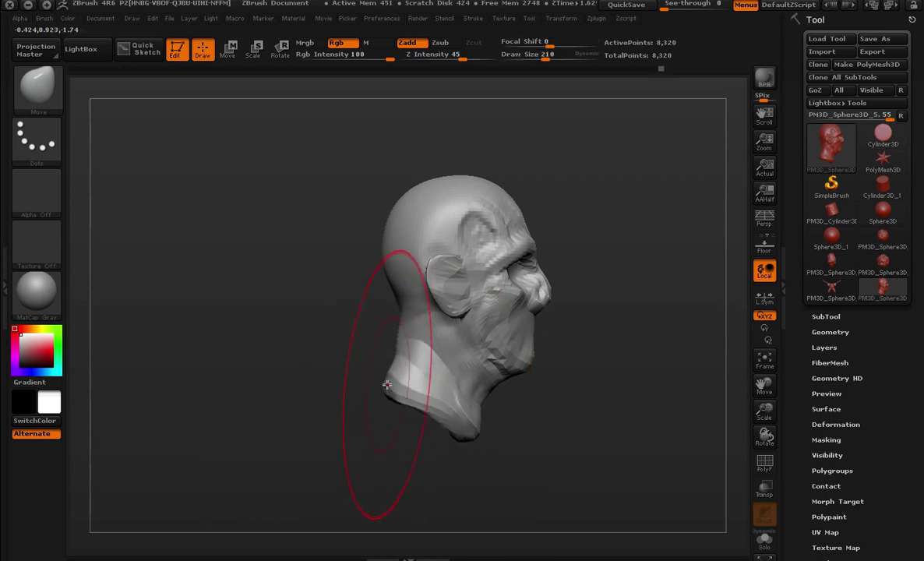
mouse_move(577, 382)
mouse_down()
mouse_move(587, 377)
mouse_move(573, 357)
mouse_move(545, 373)
mouse_move(549, 331)
mouse_move(495, 268)
mouse_up()
drag(423, 309, 423, 242)
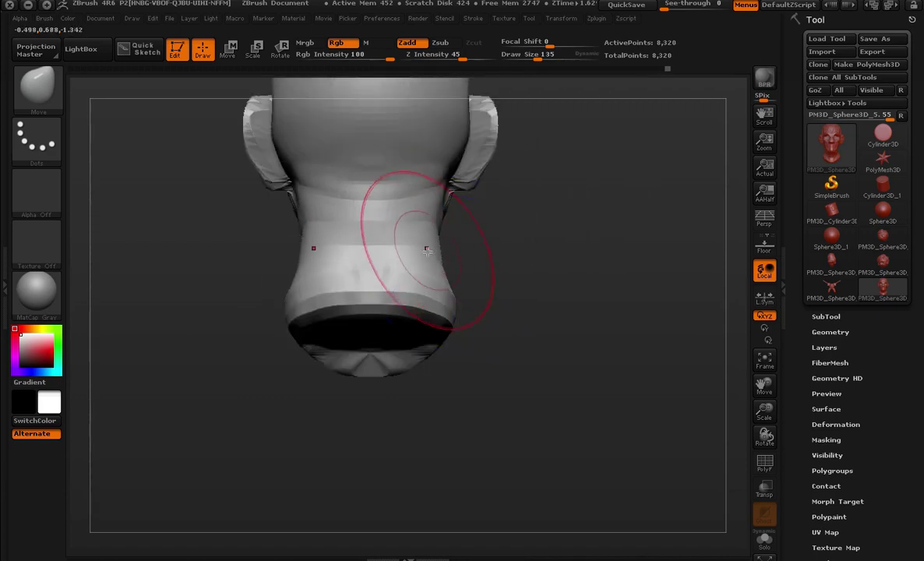
mouse_move(396, 309)
mouse_down()
mouse_move(630, 291)
mouse_move(606, 279)
mouse_move(618, 278)
mouse_move(588, 281)
mouse_move(613, 328)
mouse_up()
mouse_move(467, 309)
mouse_down()
mouse_move(409, 314)
mouse_move(532, 346)
mouse_move(489, 291)
mouse_move(477, 306)
mouse_move(519, 313)
mouse_move(541, 287)
mouse_move(536, 357)
mouse_move(431, 244)
mouse_up()
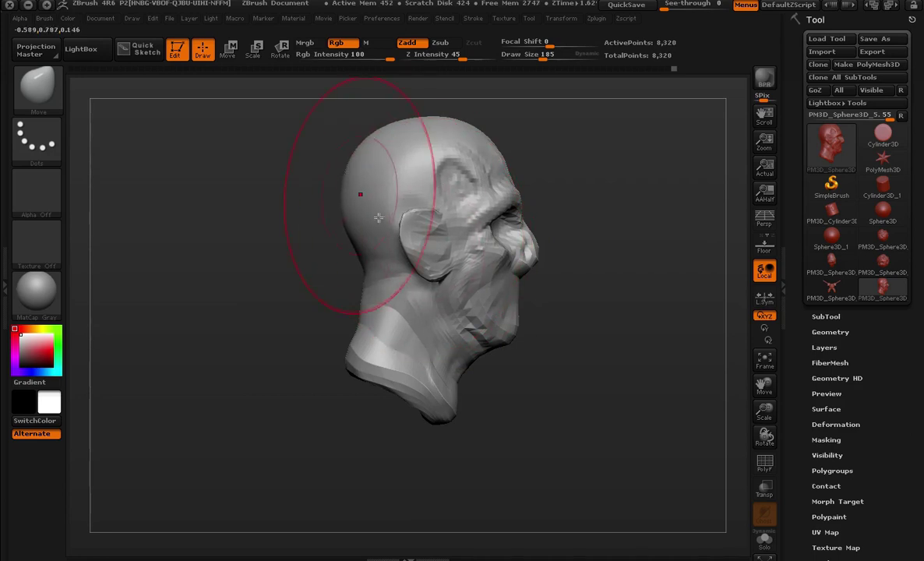
alt+drag(577, 406, 588, 300)
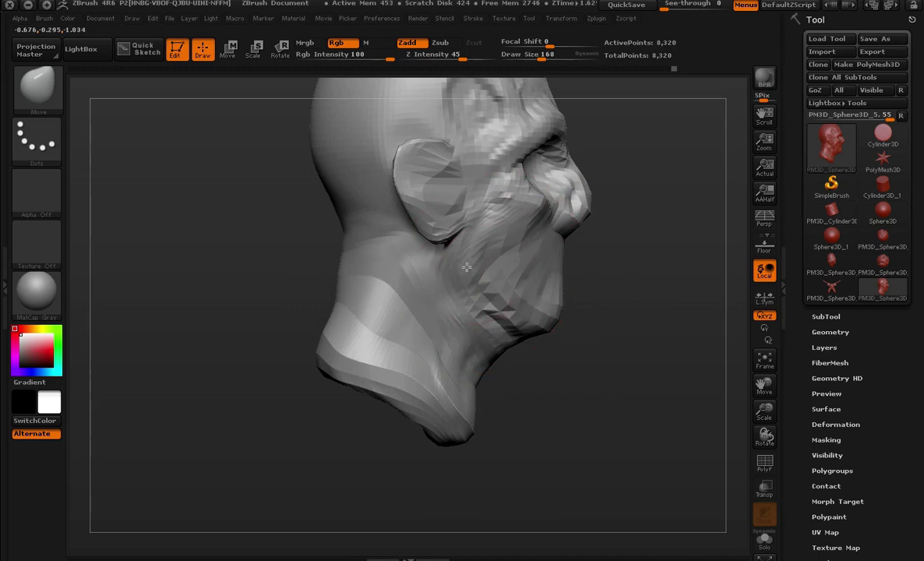
mouse_move(615, 210)
alt+mouse_down()
mouse_move(627, 227)
mouse_move(651, 226)
alt+mouse_up()
- Step the Move brush size down through 115, 76 and 84 to 49 while turning the head
key(space)
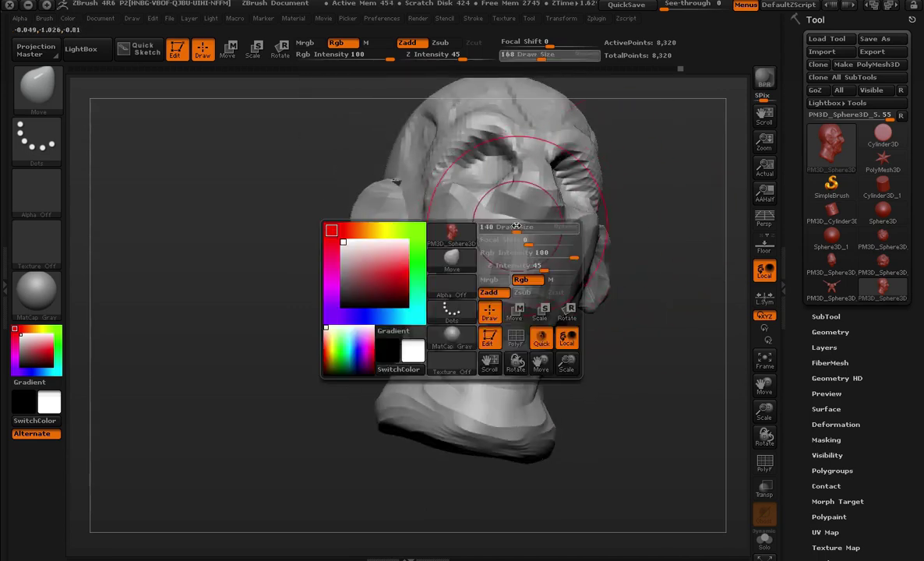
drag(516, 226, 368, 282)
key(bracketleft)
key(bracketleft)
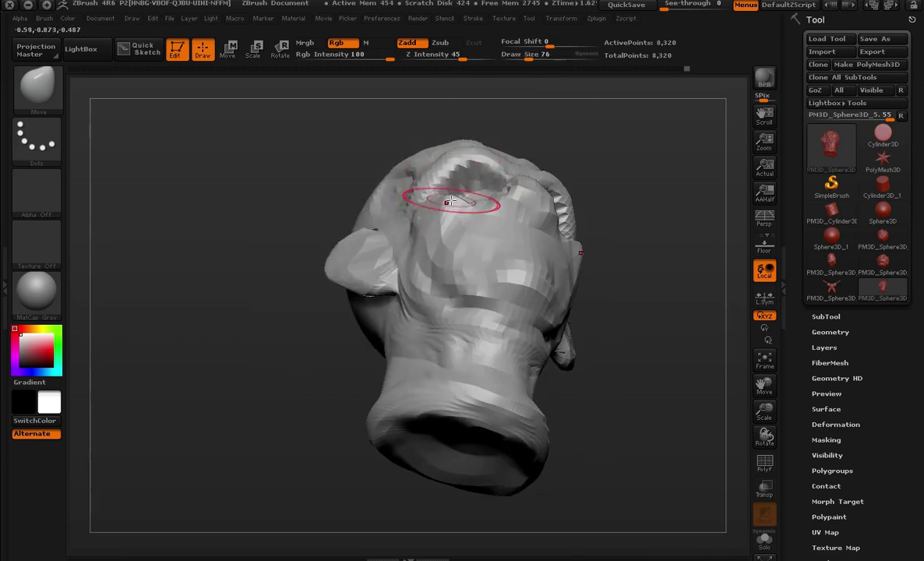
mouse_move(606, 258)
mouse_down()
mouse_move(640, 215)
mouse_move(646, 303)
mouse_move(625, 239)
mouse_move(545, 264)
mouse_move(683, 242)
mouse_move(637, 260)
mouse_move(660, 243)
mouse_move(627, 253)
mouse_up()
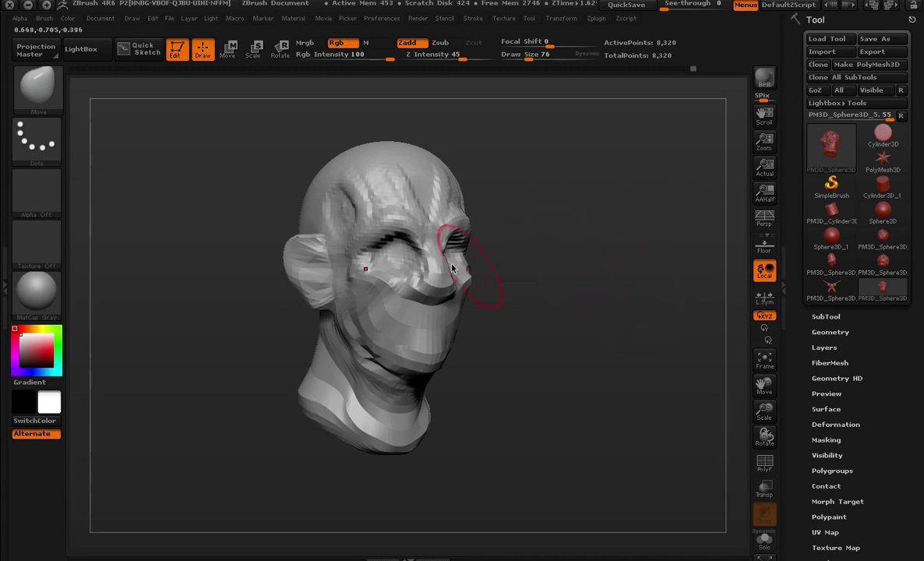
drag(335, 235, 278, 278)
key(space)
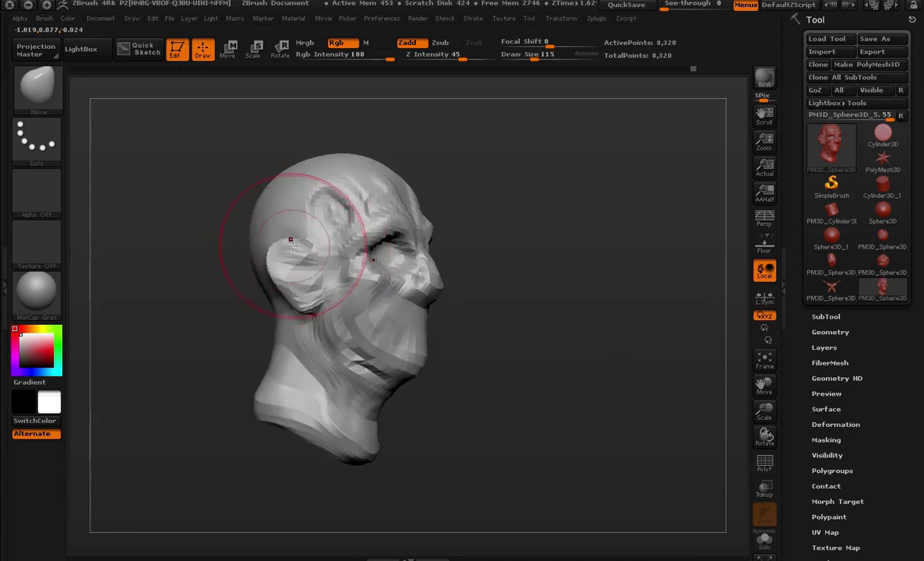
key(space)
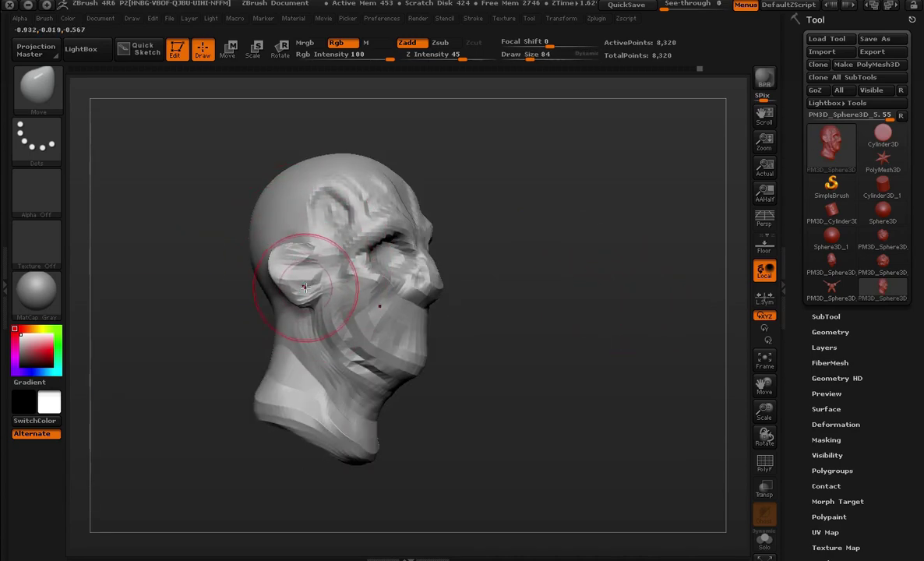
key(bracketleft)
mouse_move(518, 252)
mouse_down()
mouse_move(551, 284)
mouse_move(565, 248)
mouse_move(592, 248)
mouse_up()
key(bracketleft)
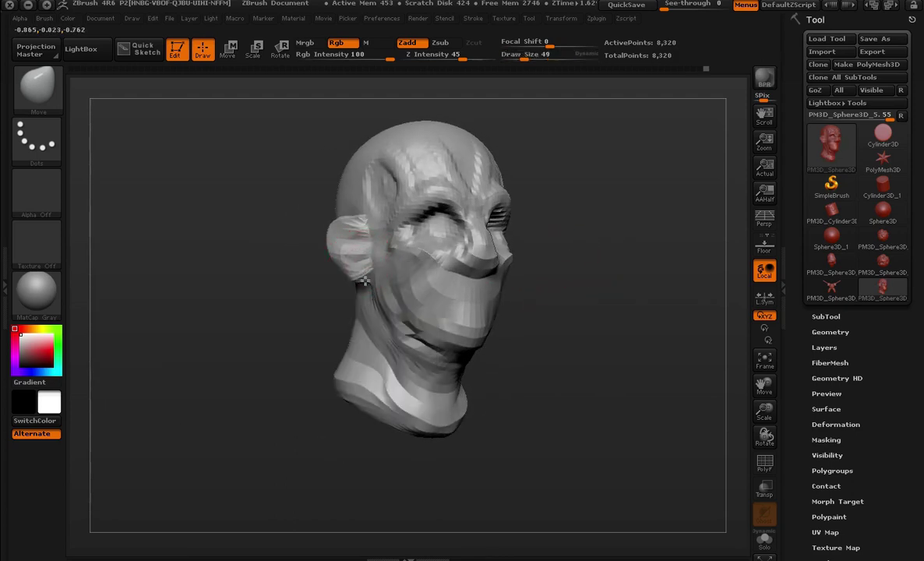
click(851, 333)
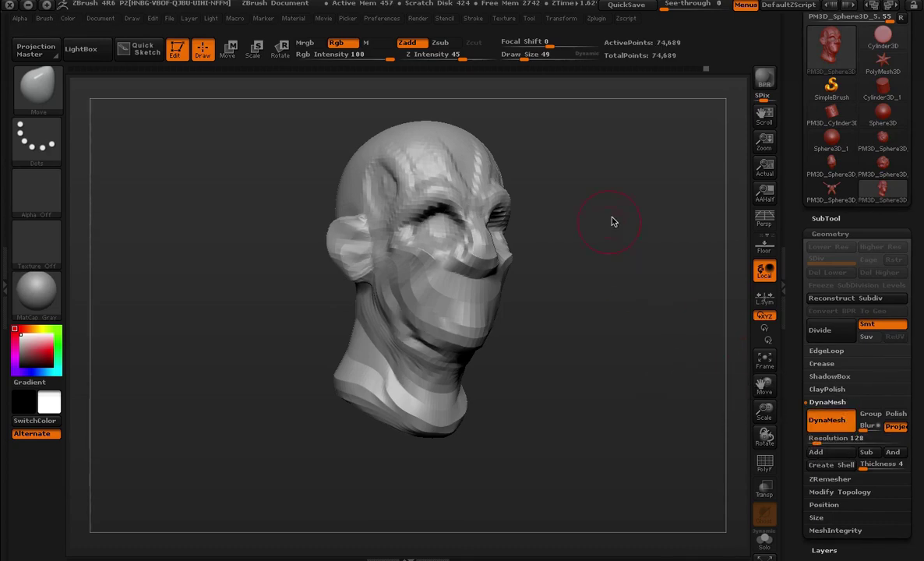
- Re-DynaMesh the head to 74,689 points, inspect its polygons with PolyF, and open the brush list
mouse_move(613, 220)
shift+mouse_down()
mouse_move(600, 212)
mouse_move(679, 377)
shift+mouse_up()
key(shift+f)
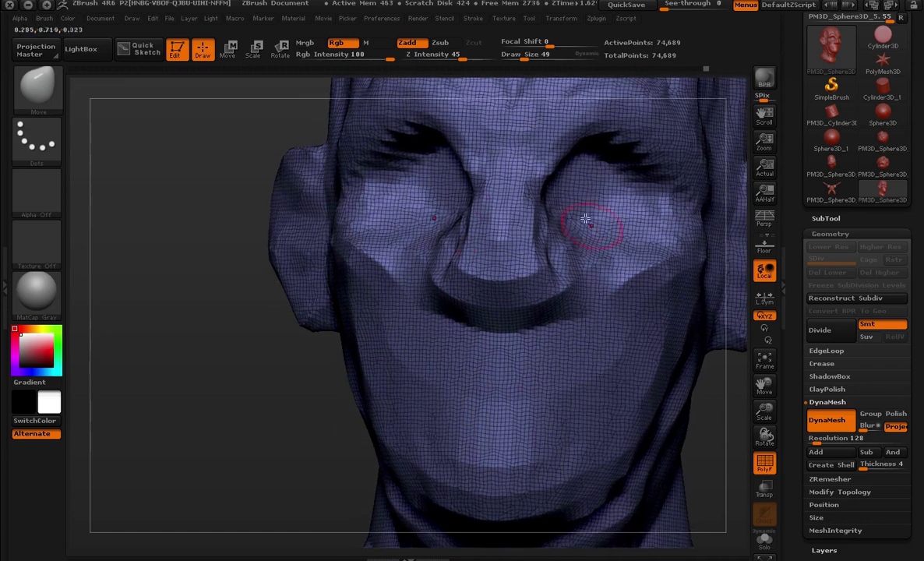
key(shift+f)
key(f)
mouse_move(291, 393)
mouse_down()
mouse_move(615, 326)
mouse_move(600, 318)
mouse_move(654, 324)
mouse_up()
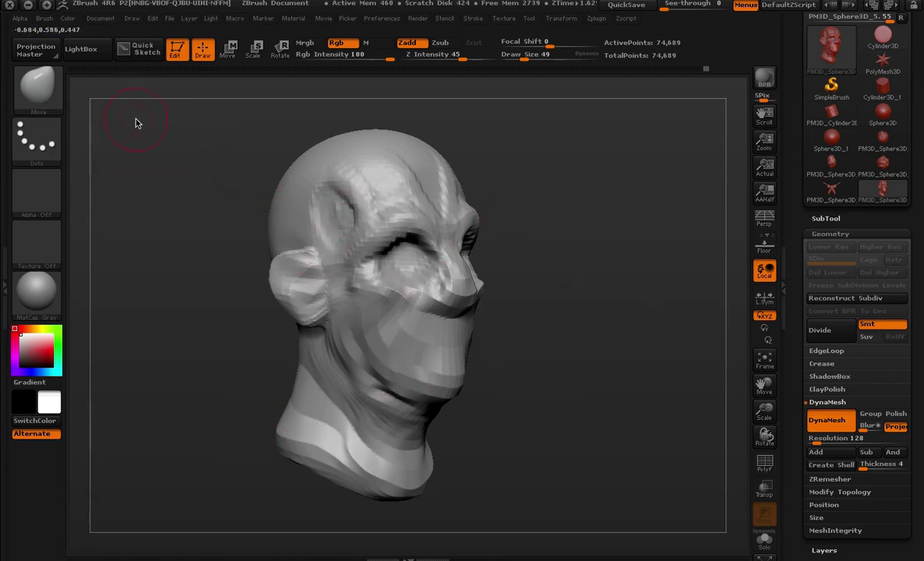
click(43, 102)
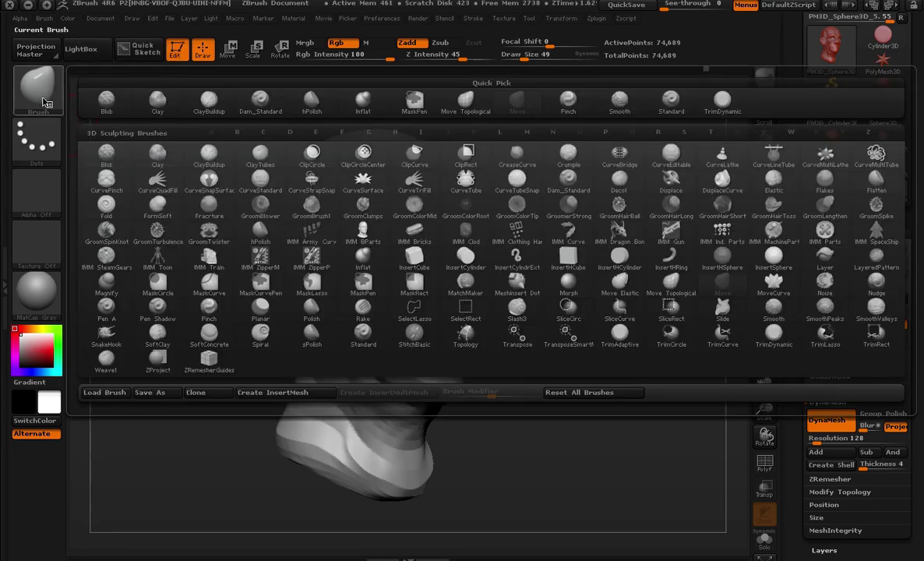
- With the ClayBuildup brush enlarged, deepen the creases above the eyes
click(208, 99)
mouse_move(567, 192)
alt+mouse_down()
mouse_move(698, 200)
mouse_move(597, 223)
mouse_move(650, 237)
mouse_move(628, 190)
alt+mouse_up()
key(s)
click(335, 150)
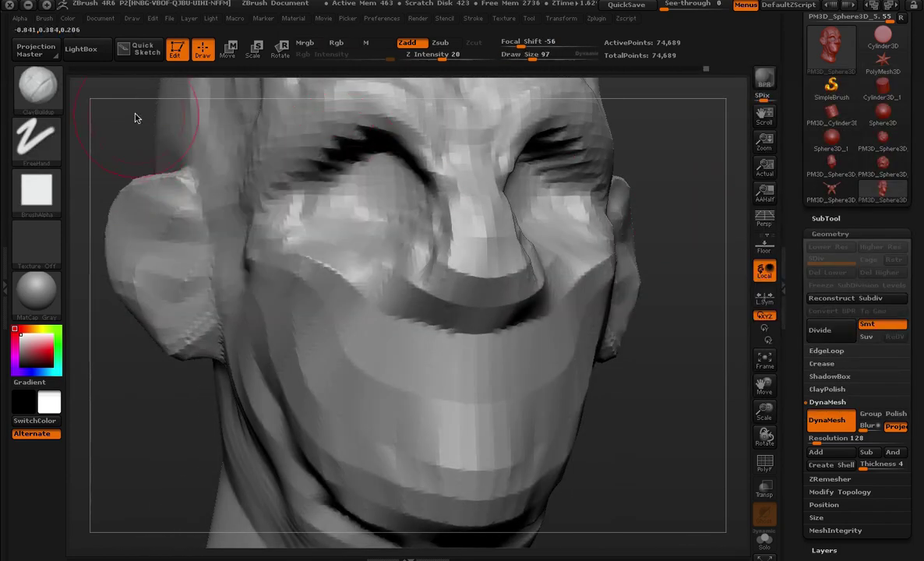
mouse_move(135, 118)
alt+mouse_down()
mouse_move(361, 208)
mouse_move(312, 235)
alt+mouse_up()
key(space)
key(space)
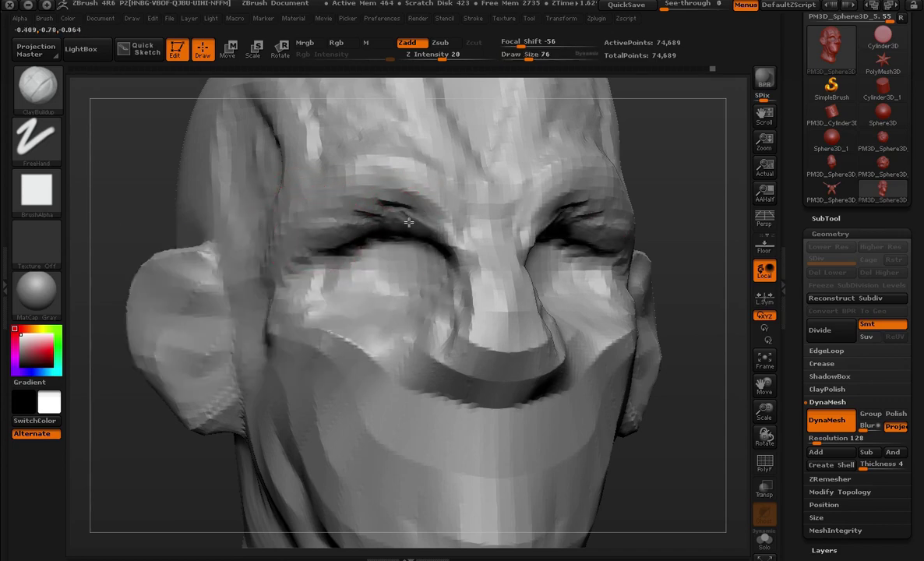
mouse_move(408, 222)
mouse_down()
mouse_move(371, 217)
mouse_move(371, 185)
mouse_up()
mouse_move(312, 191)
mouse_down()
mouse_move(404, 222)
mouse_move(335, 163)
mouse_move(457, 222)
mouse_up()
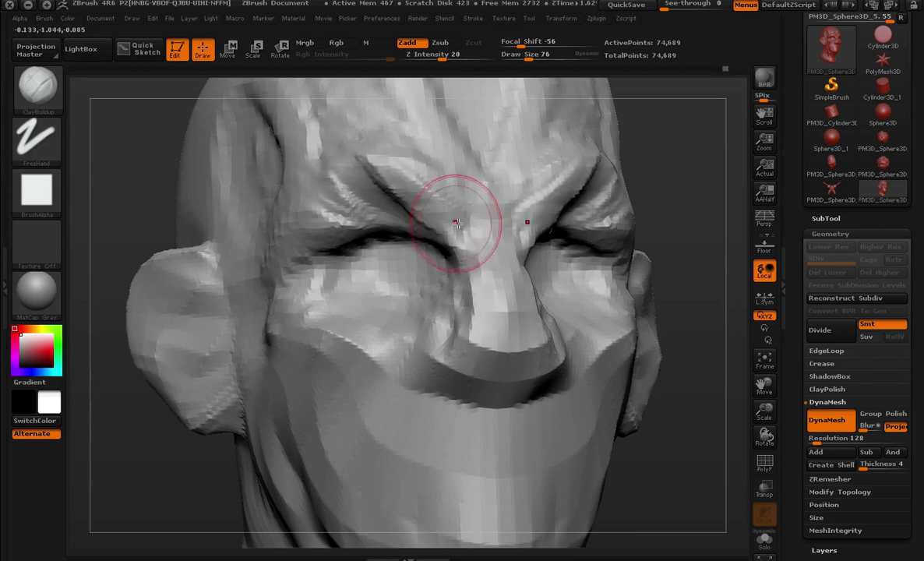
mouse_move(701, 216)
mouse_down()
mouse_move(692, 186)
mouse_move(623, 194)
mouse_up()
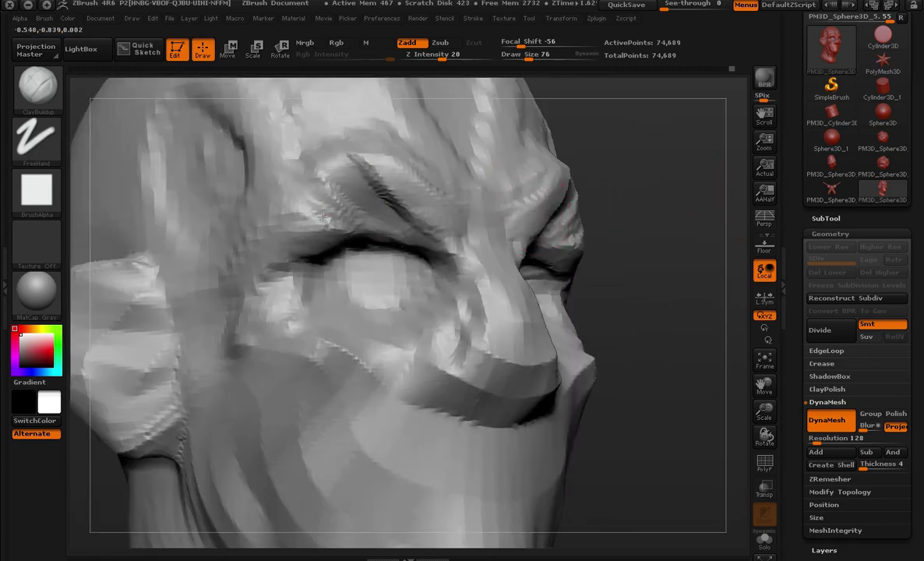
mouse_move(685, 288)
shift+mouse_down()
mouse_move(567, 189)
mouse_move(393, 216)
mouse_move(372, 208)
shift+mouse_up()
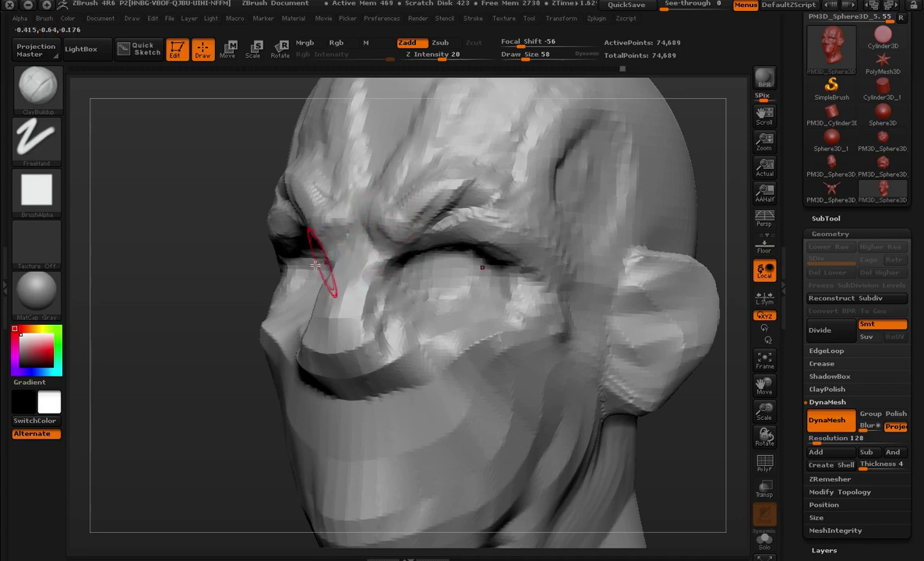
- Build up a rounded bulb on the nose tip
drag(315, 265, 346, 252)
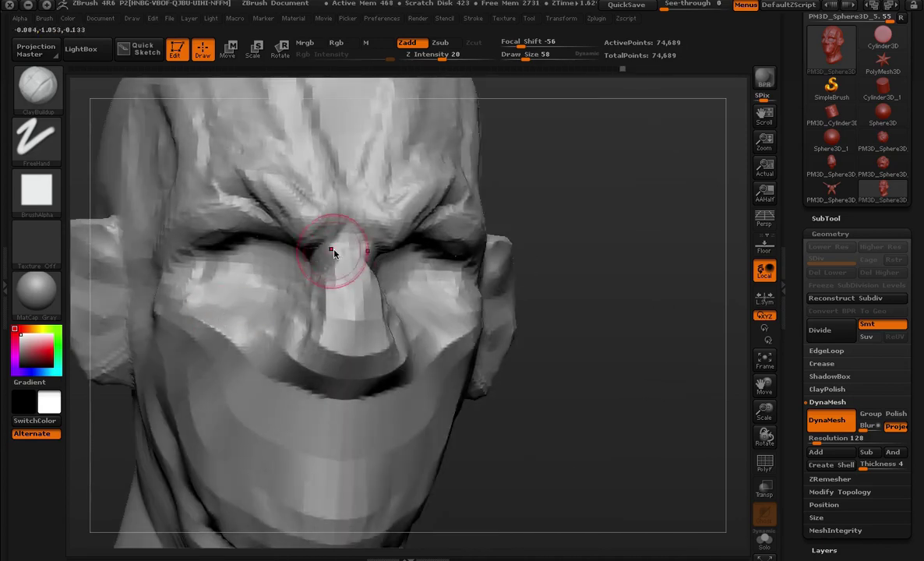
key(f)
mouse_move(557, 277)
mouse_down()
mouse_move(592, 248)
mouse_move(628, 295)
mouse_up()
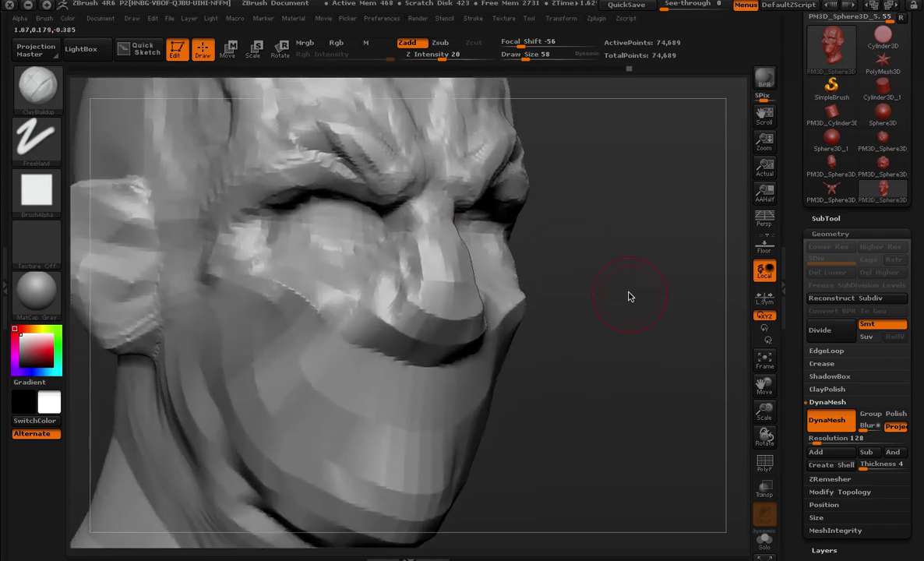
drag(611, 253, 655, 257)
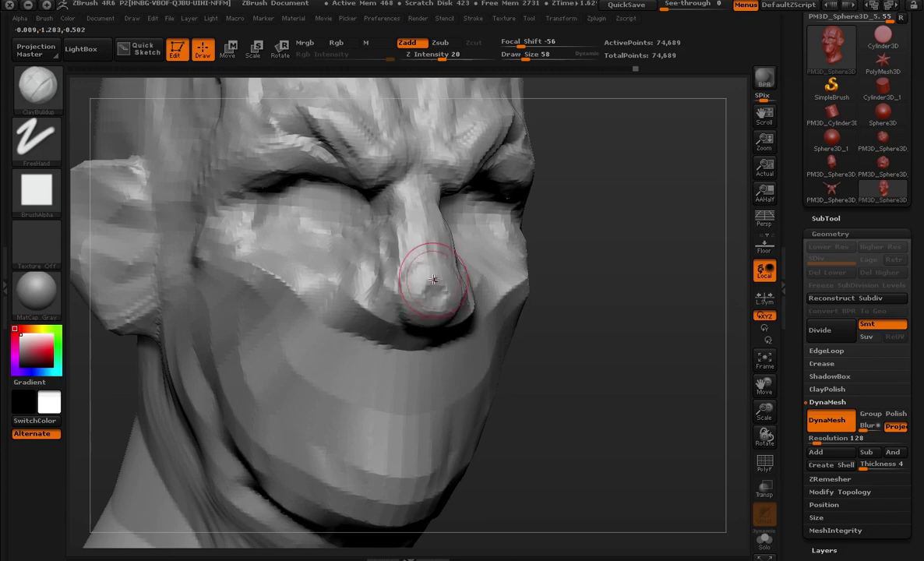
drag(433, 279, 437, 281)
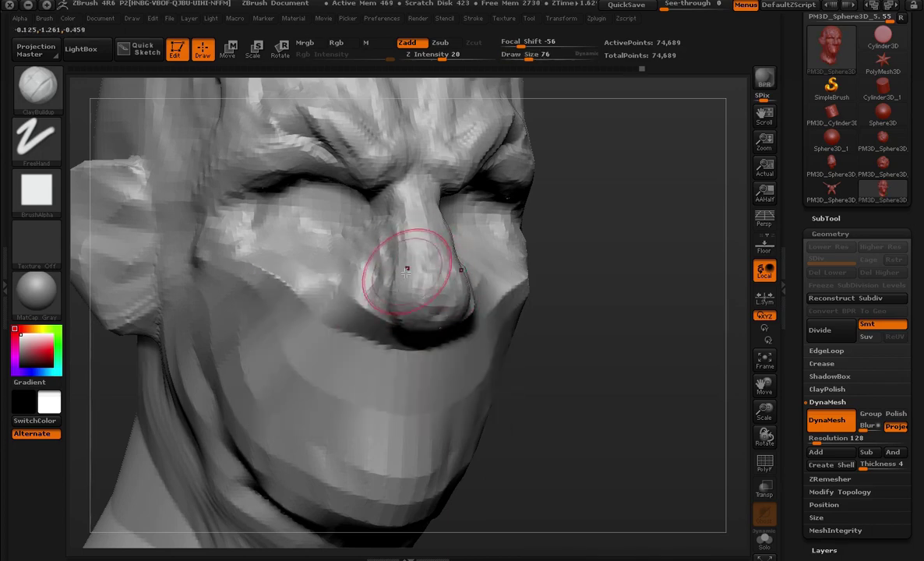
mouse_move(561, 257)
mouse_down()
mouse_move(605, 236)
mouse_move(375, 273)
mouse_move(357, 317)
mouse_up()
key(f)
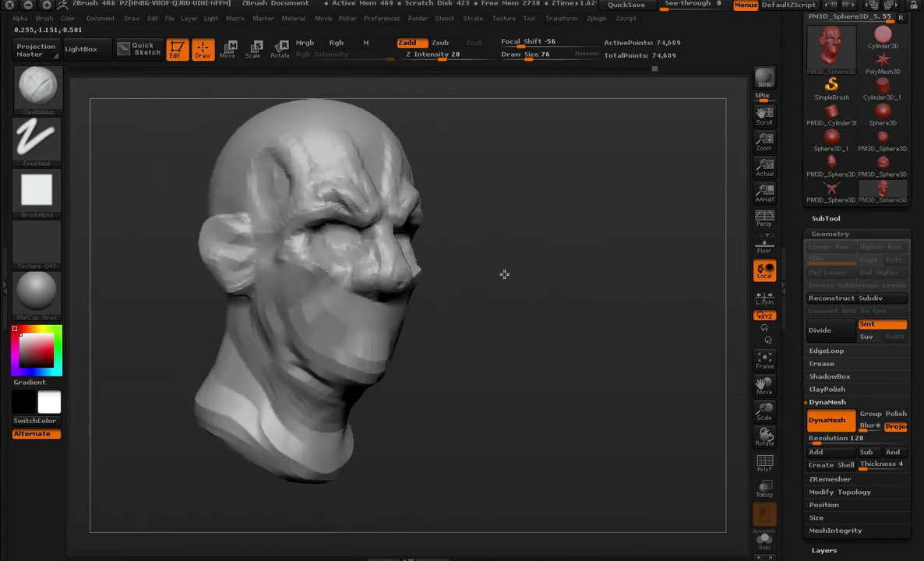
mouse_move(503, 272)
mouse_down()
mouse_move(392, 299)
mouse_move(274, 359)
mouse_move(599, 296)
mouse_move(664, 217)
mouse_move(511, 243)
mouse_up()
- Enlarge the brush to 65 and sculpt a cheek fold from below the nose toward the jaw
key(space)
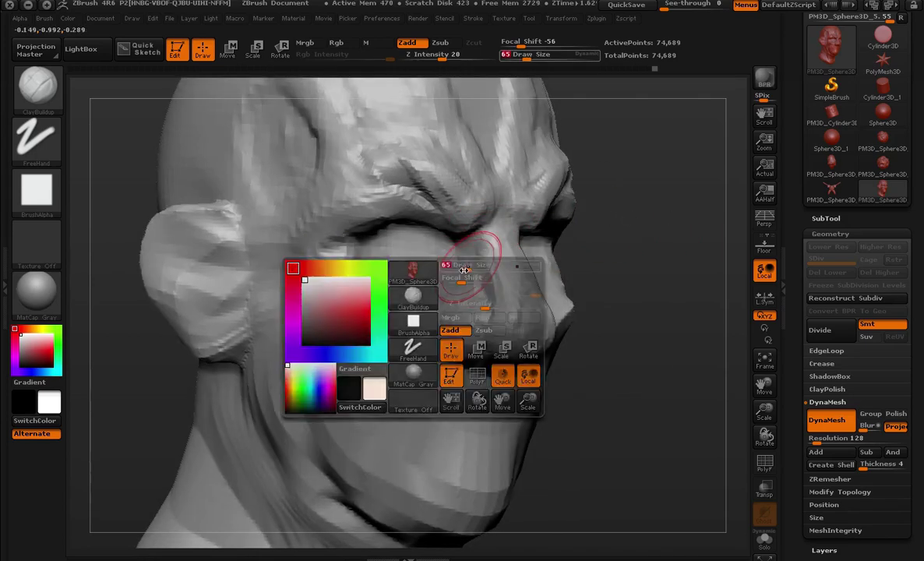
mouse_move(451, 264)
mouse_down()
mouse_move(468, 263)
mouse_move(403, 349)
mouse_move(399, 421)
mouse_up()
mouse_move(600, 405)
mouse_down()
mouse_move(653, 349)
mouse_move(478, 288)
mouse_up()
drag(413, 299, 372, 372)
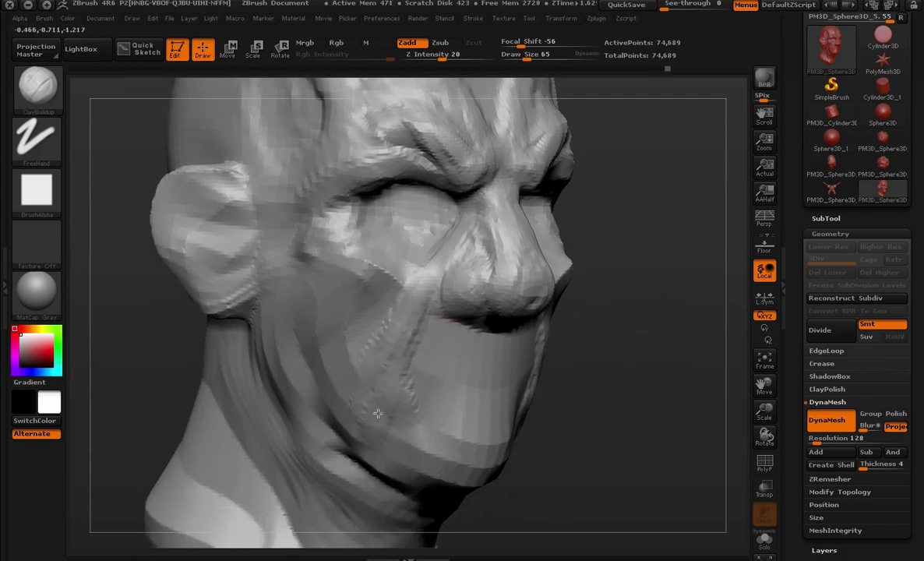
mouse_move(408, 484)
mouse_down()
mouse_move(625, 354)
mouse_move(623, 337)
mouse_move(606, 300)
mouse_move(363, 225)
mouse_up()
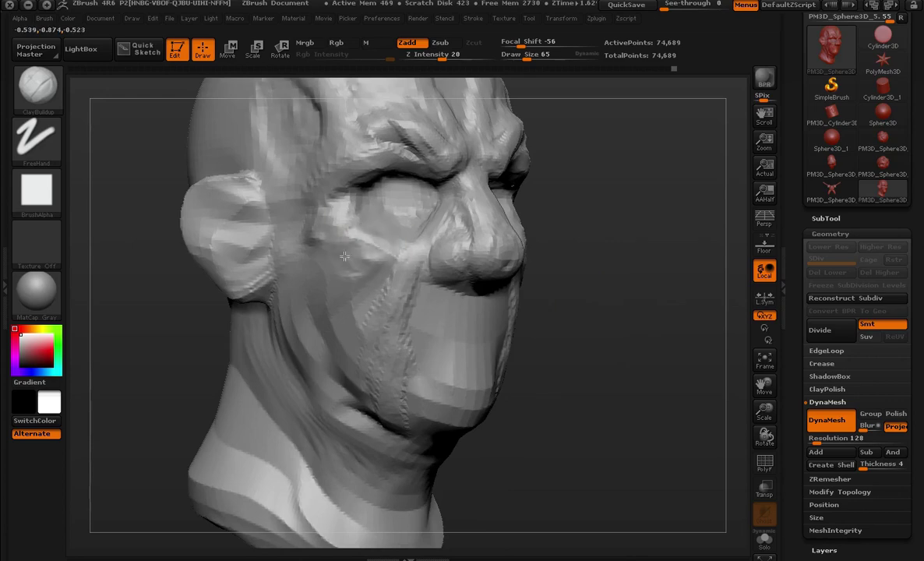
drag(590, 307, 524, 284)
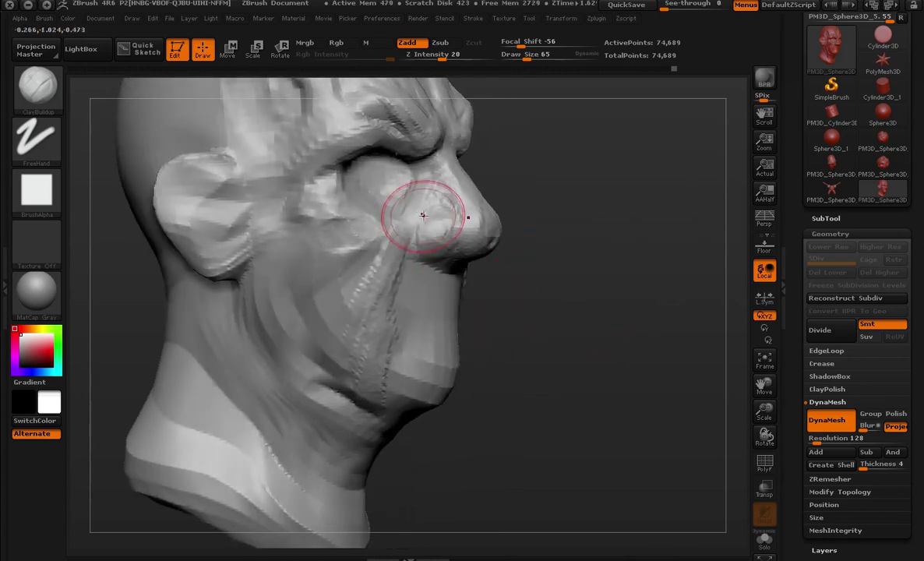
drag(451, 457, 377, 408)
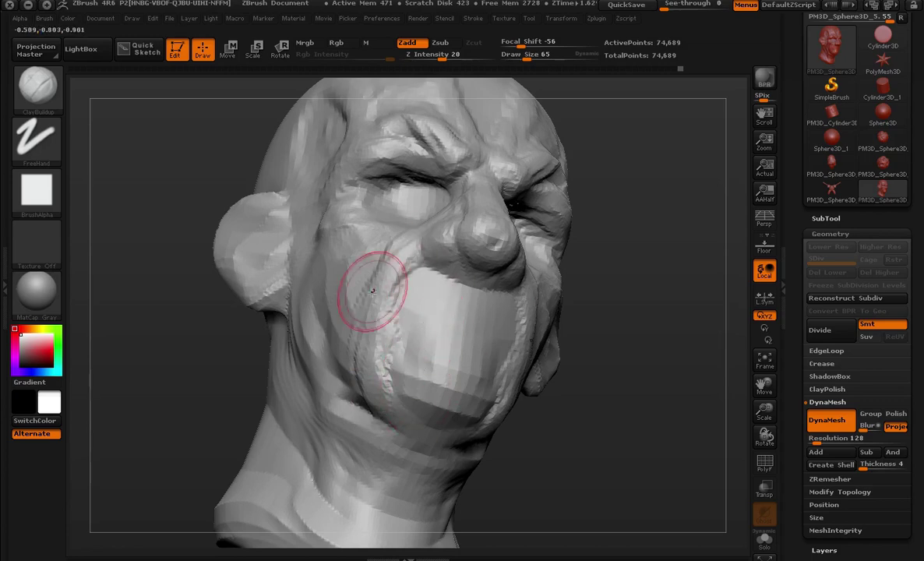
mouse_move(560, 450)
mouse_down()
mouse_move(567, 386)
mouse_move(629, 390)
mouse_move(535, 307)
mouse_move(634, 340)
mouse_up()
- Switch to the Move brush with Dots stroke at size 130 and push the fold beside the mouth deeper
key(b)
key(m)
key(v)
key(s)
drag(418, 257, 442, 267)
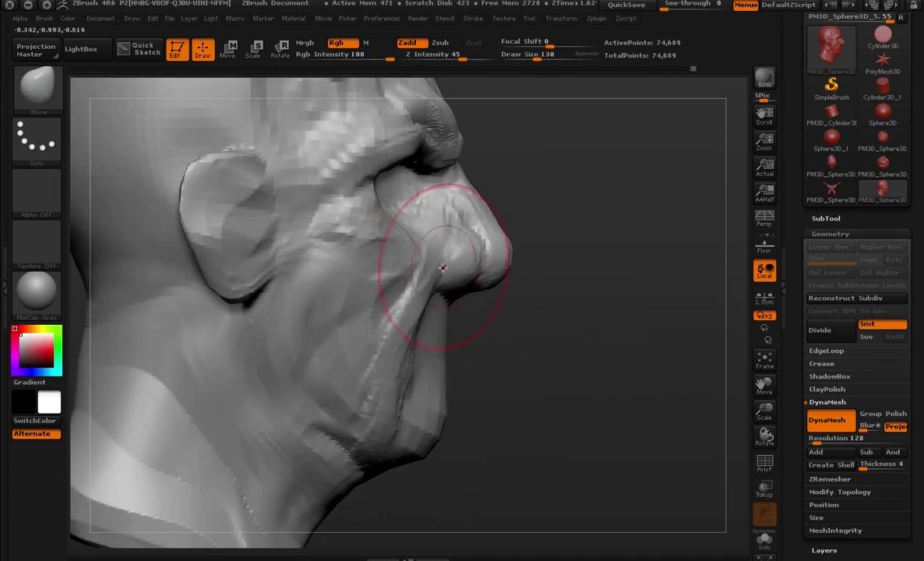
mouse_move(406, 330)
mouse_down()
mouse_move(405, 382)
mouse_move(412, 313)
mouse_up()
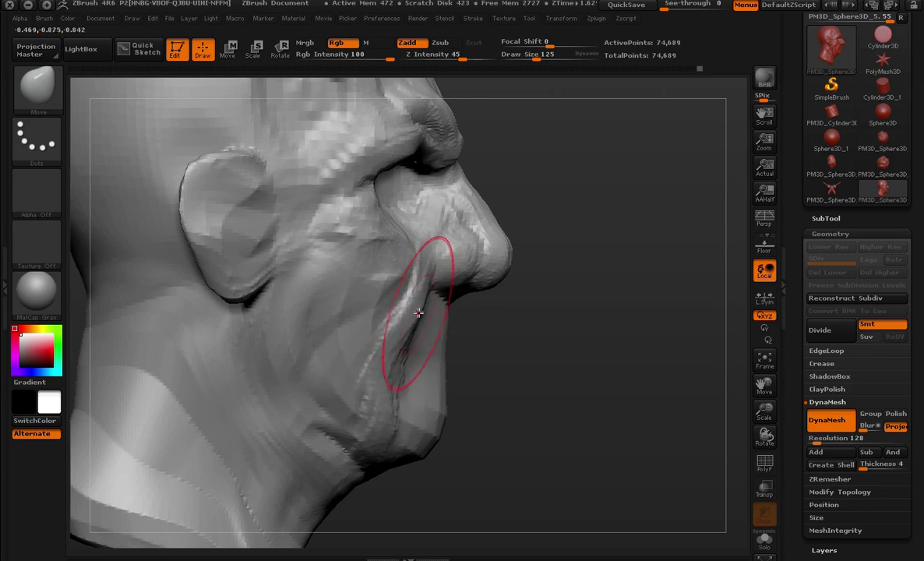
- Shrink the brush to 55, reshape and smooth the nasolabial fold, then mask along it
key(space)
drag(412, 268, 393, 268)
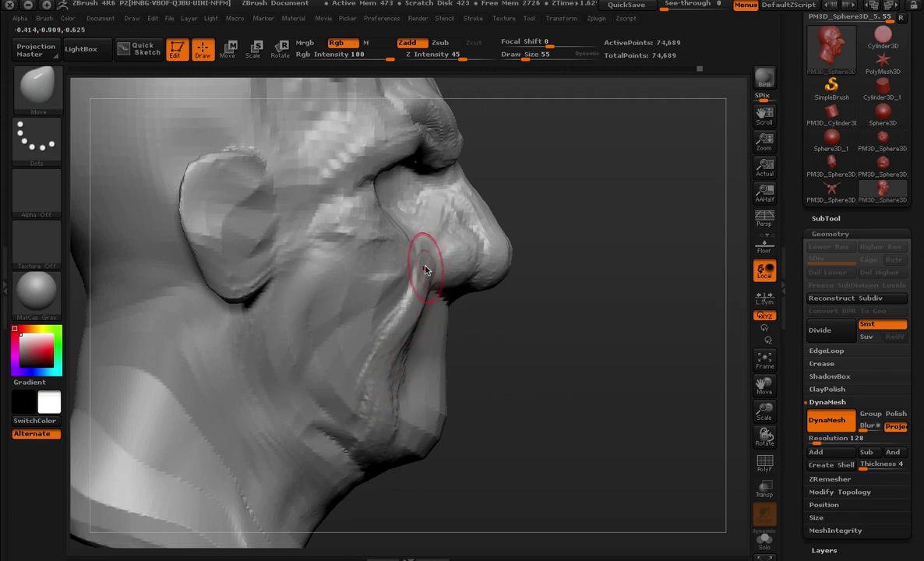
mouse_move(412, 306)
shift+mouse_down()
mouse_move(371, 360)
mouse_move(363, 437)
mouse_move(404, 327)
shift+mouse_up()
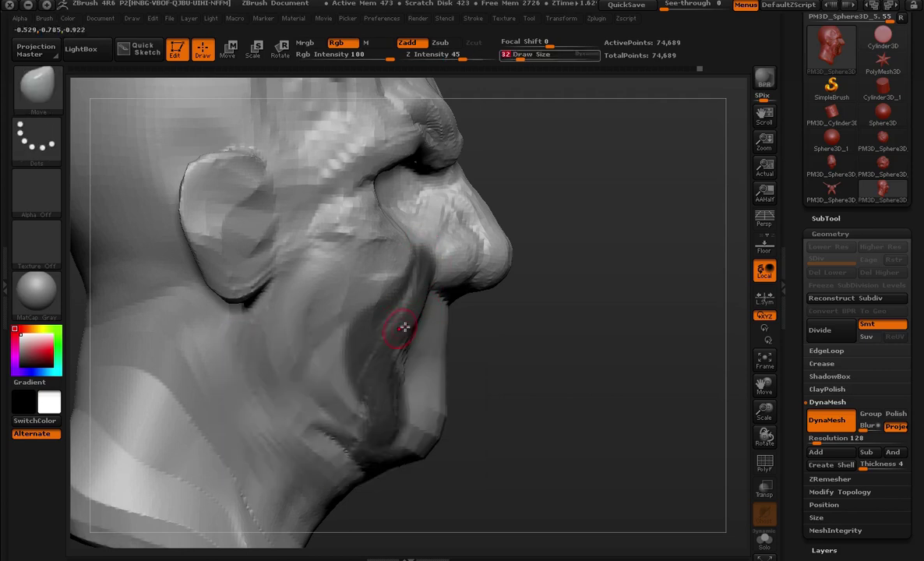
ctrl+click(404, 327)
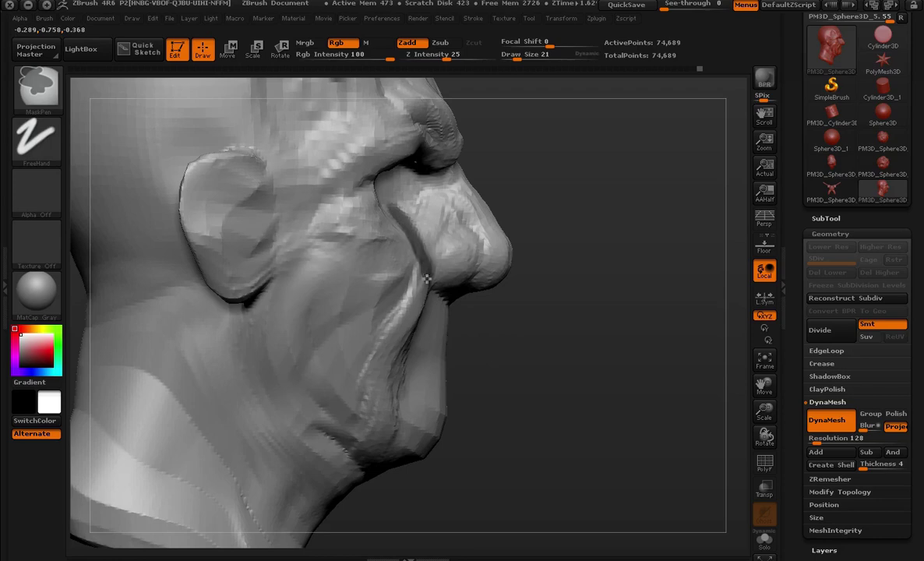
ctrl+drag(389, 327, 374, 401)
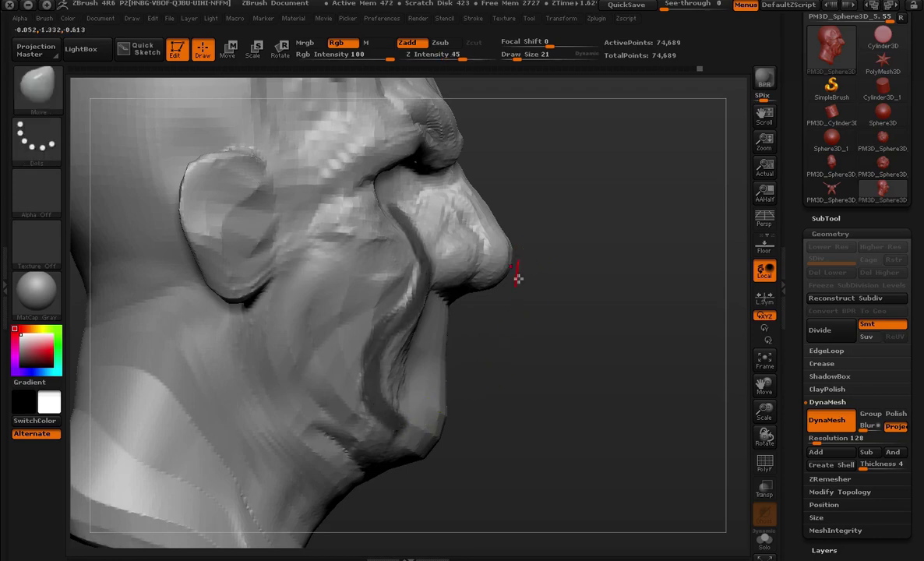
mouse_move(582, 377)
mouse_down()
mouse_move(535, 319)
mouse_move(536, 272)
mouse_move(583, 256)
mouse_move(217, 185)
mouse_up()
- With ClayBuildup at size 65, re-sculpt the cheek crease and build up the upper cheek
click(44, 98)
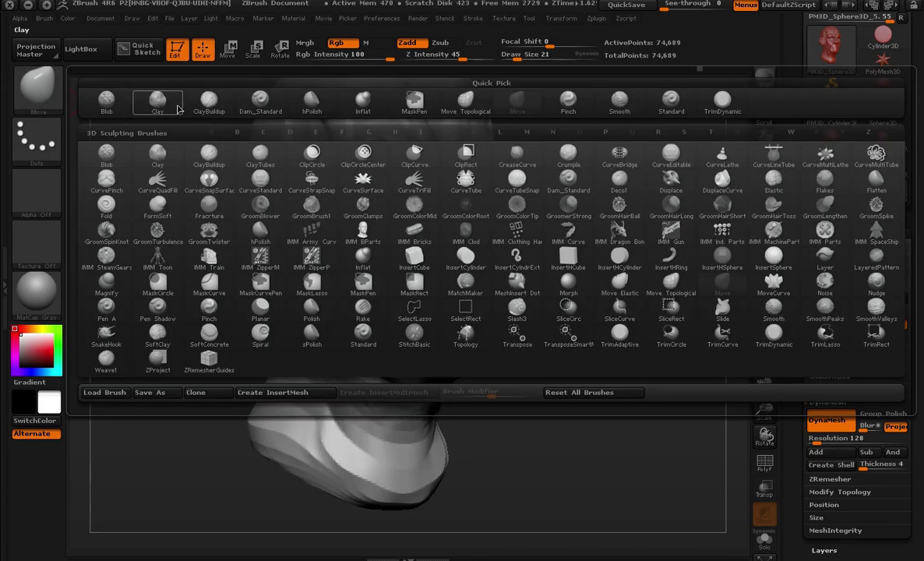
click(208, 111)
drag(530, 358, 533, 280)
key(space)
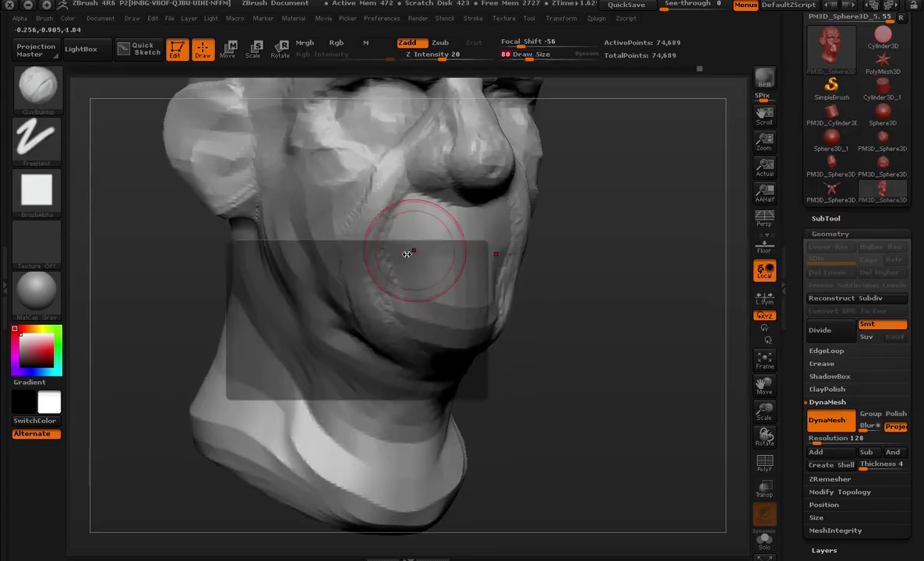
drag(386, 248, 380, 249)
drag(355, 195, 363, 290)
drag(342, 226, 366, 300)
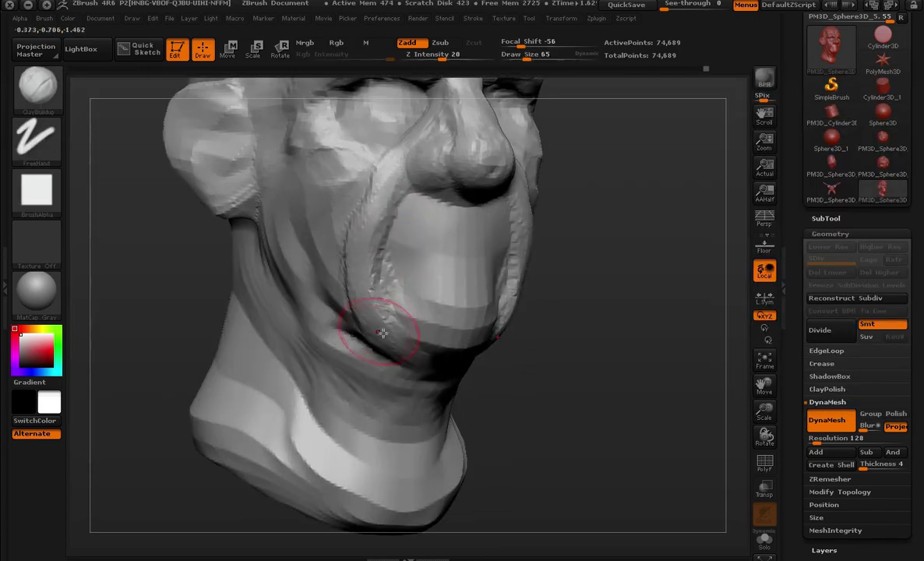
mouse_move(356, 200)
mouse_down()
mouse_move(385, 155)
mouse_move(361, 208)
mouse_move(363, 156)
mouse_move(364, 172)
mouse_move(324, 155)
mouse_up()
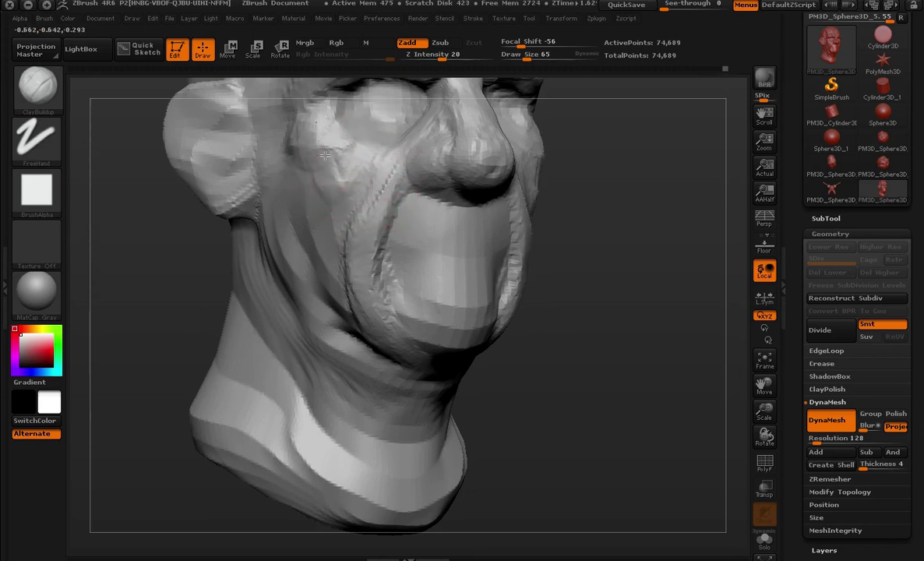
- Build up the cheek along the fold, crease around the eye socket, and refine below the left eye
mouse_move(561, 233)
mouse_down()
mouse_move(640, 295)
mouse_move(382, 207)
mouse_up()
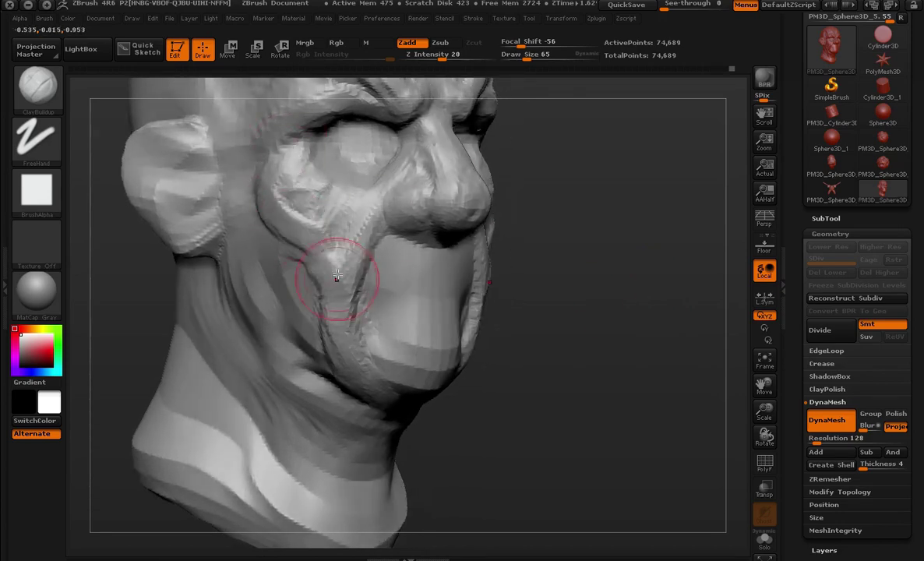
drag(336, 275, 311, 231)
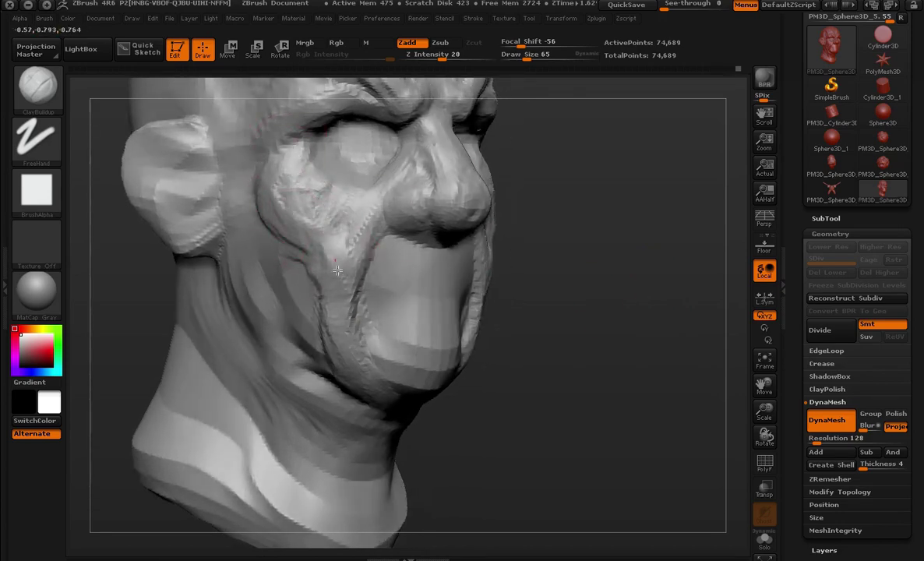
mouse_move(417, 391)
mouse_down()
mouse_move(549, 265)
mouse_move(529, 274)
mouse_up()
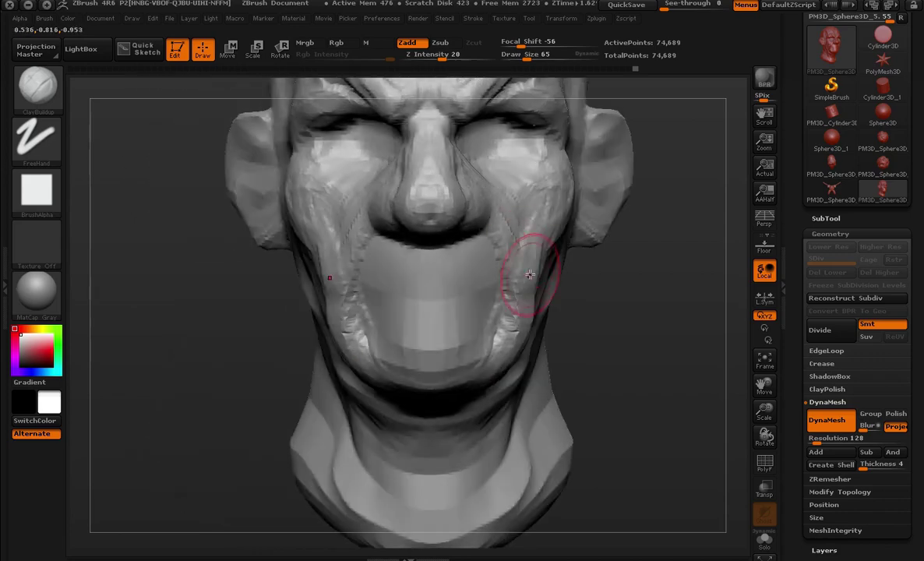
mouse_move(518, 360)
mouse_down()
mouse_move(646, 283)
mouse_move(358, 202)
mouse_up()
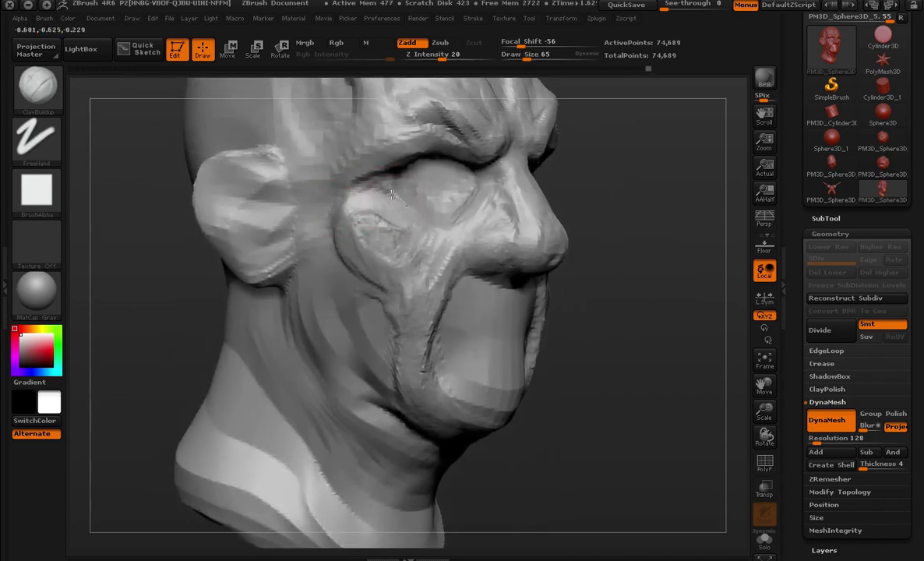
mouse_move(327, 219)
mouse_down()
mouse_move(371, 217)
mouse_move(382, 248)
mouse_up()
mouse_move(610, 312)
mouse_down()
mouse_move(583, 268)
mouse_move(625, 295)
mouse_move(591, 251)
mouse_up()
mouse_move(501, 230)
mouse_down()
mouse_move(546, 216)
mouse_move(531, 273)
mouse_up()
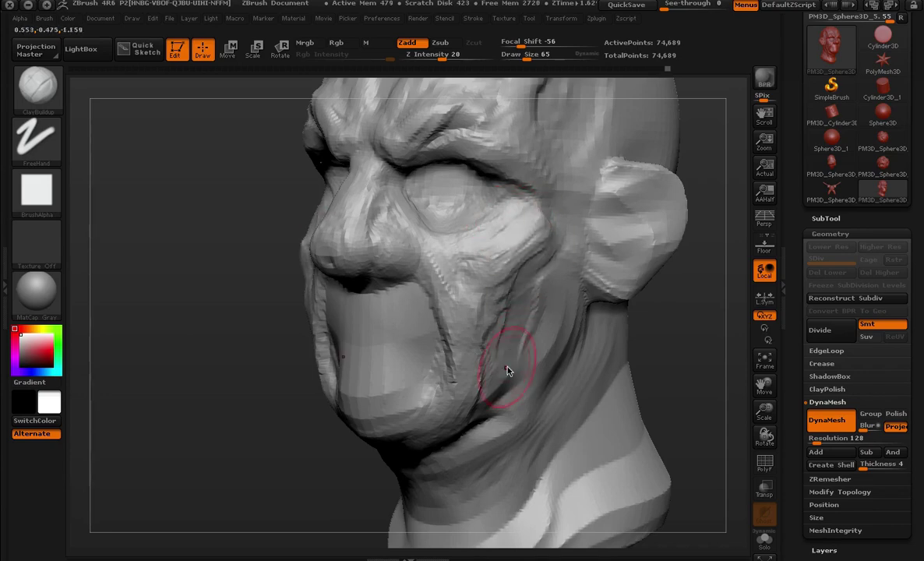
- Deepen the grooves beside the eye socket and reduce the brush size to 84
mouse_move(231, 434)
mouse_down()
mouse_move(347, 367)
mouse_move(629, 303)
mouse_move(546, 274)
mouse_move(375, 242)
mouse_move(404, 274)
mouse_up()
mouse_move(574, 361)
mouse_down()
mouse_move(275, 345)
mouse_move(268, 357)
mouse_move(268, 345)
mouse_up()
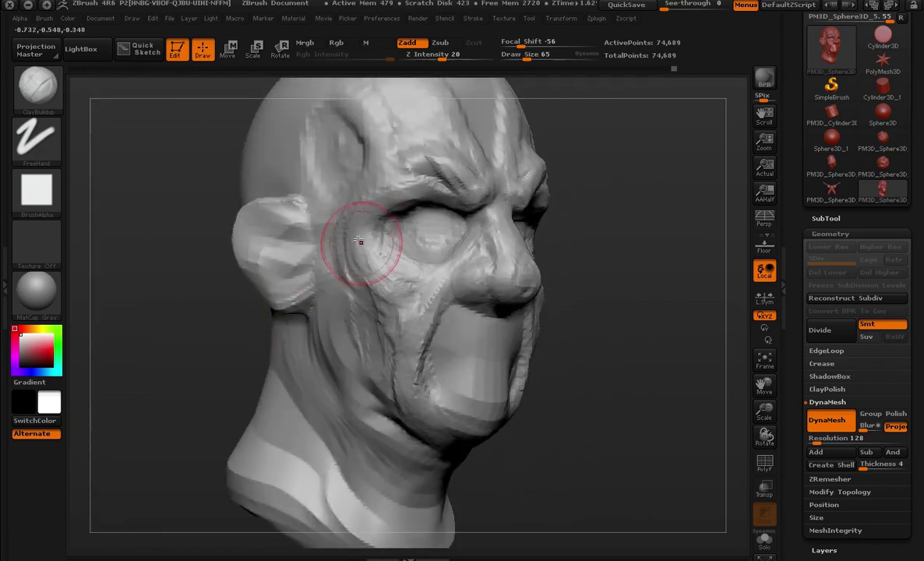
drag(361, 248, 416, 169)
mouse_move(569, 218)
mouse_down()
mouse_move(613, 235)
mouse_move(617, 266)
mouse_move(602, 241)
mouse_move(575, 243)
mouse_move(573, 233)
mouse_move(599, 213)
mouse_move(458, 215)
mouse_up()
key(space)
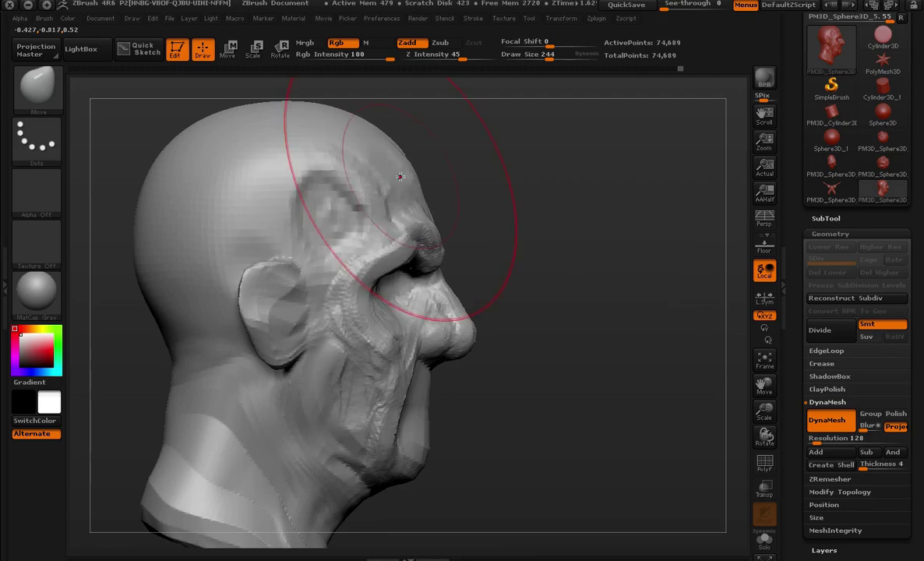
key(space)
drag(402, 177, 392, 261)
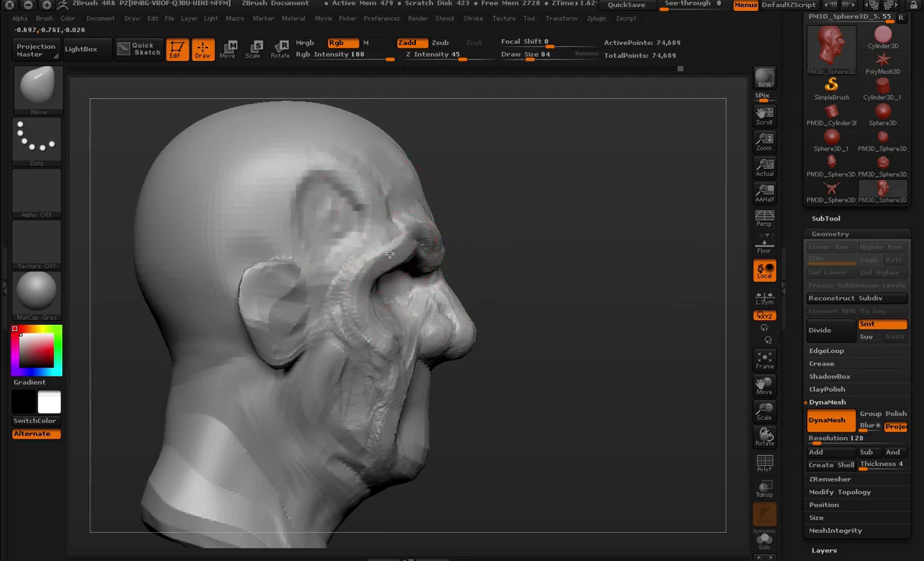
mouse_move(506, 289)
mouse_down()
mouse_move(646, 347)
mouse_move(593, 305)
mouse_move(552, 242)
mouse_move(697, 291)
mouse_move(569, 239)
mouse_up()
- Pick the Clay brush at size 65 and build up more defined upper and lower lips
key(b)
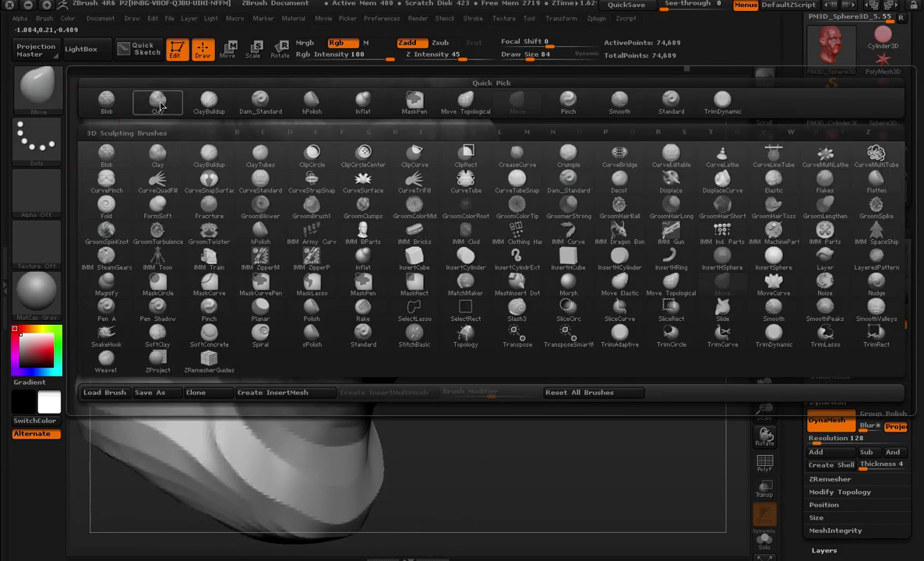
click(151, 107)
key(space)
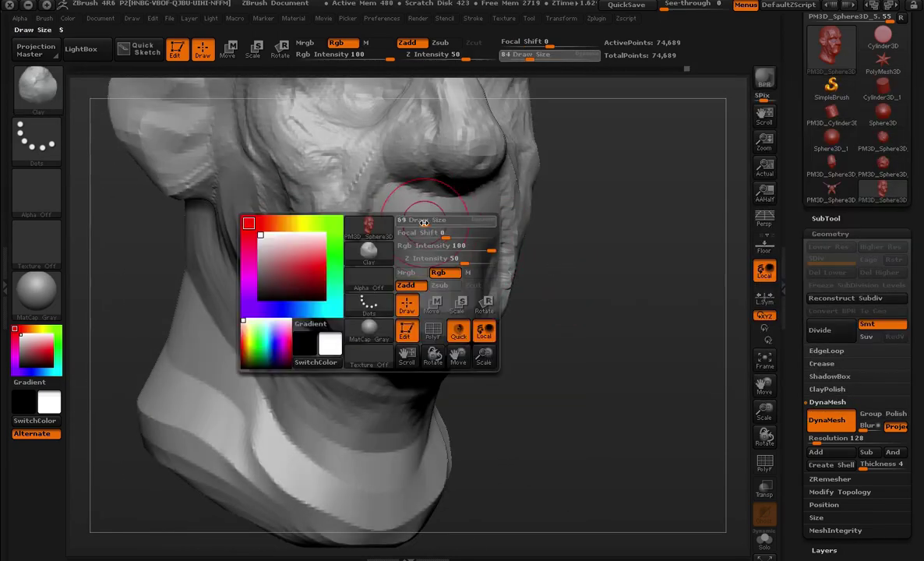
drag(401, 255, 374, 254)
drag(477, 270, 480, 255)
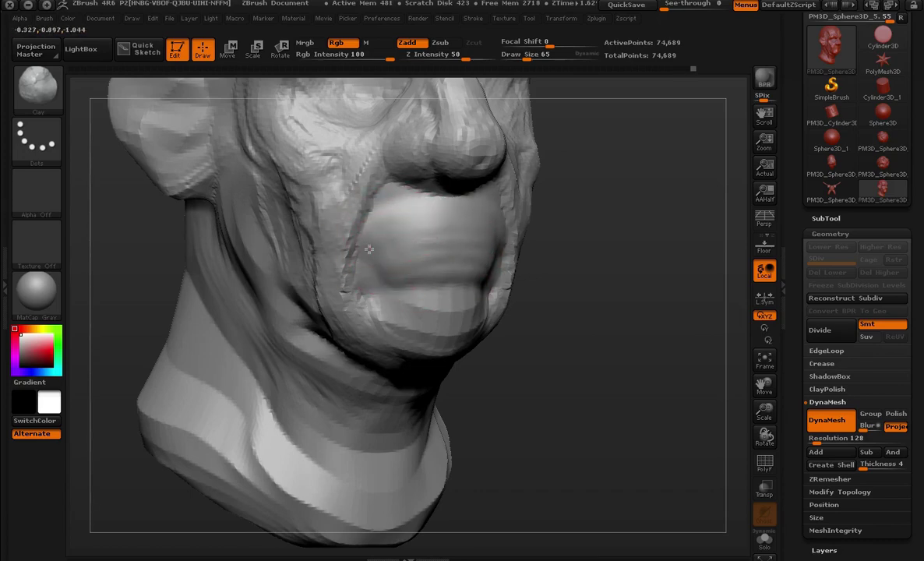
mouse_move(489, 278)
mouse_down()
mouse_move(596, 262)
mouse_move(628, 274)
mouse_move(623, 223)
mouse_move(418, 233)
mouse_up()
- Switch to the Move brush and set its size to 115 while orbiting the head
key(b)
key(m)
key(v)
key(s)
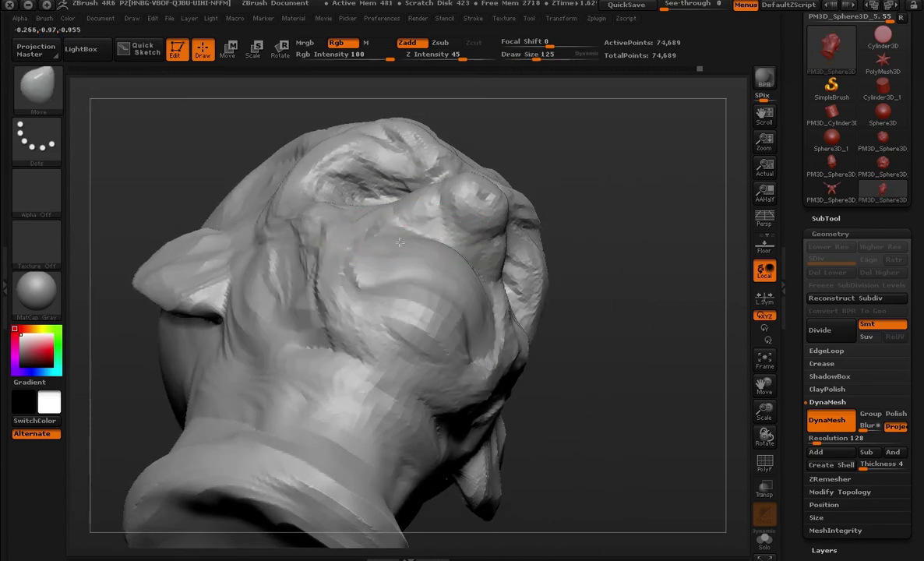
key(s)
drag(430, 260, 436, 251)
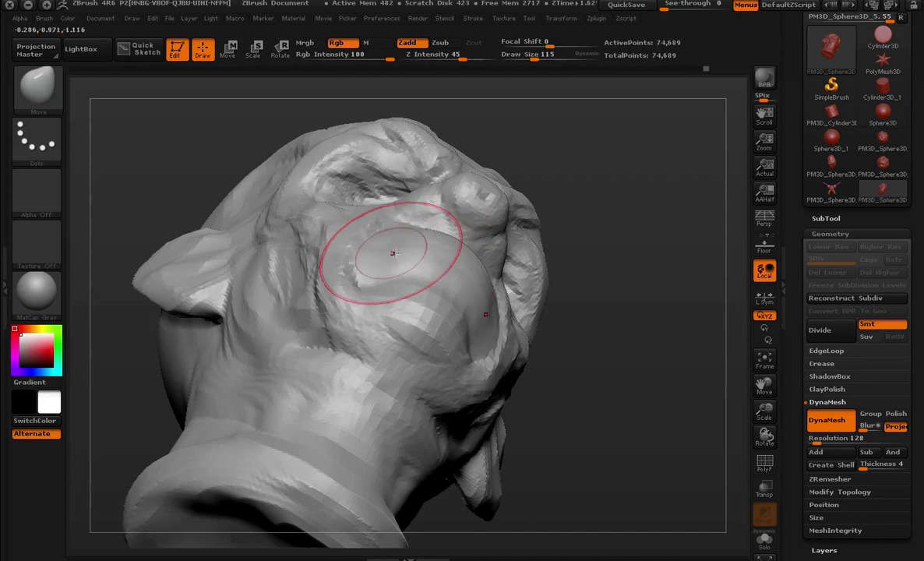
mouse_move(394, 252)
mouse_down()
mouse_move(635, 262)
mouse_move(615, 274)
mouse_move(624, 257)
mouse_move(580, 271)
mouse_move(438, 248)
mouse_move(546, 258)
mouse_move(611, 278)
mouse_move(580, 208)
mouse_move(671, 308)
mouse_move(676, 285)
mouse_move(664, 270)
mouse_move(78, 124)
mouse_up()
- With Dam_Standard, carve a crease along the mouth line and the lower lip
click(37, 87)
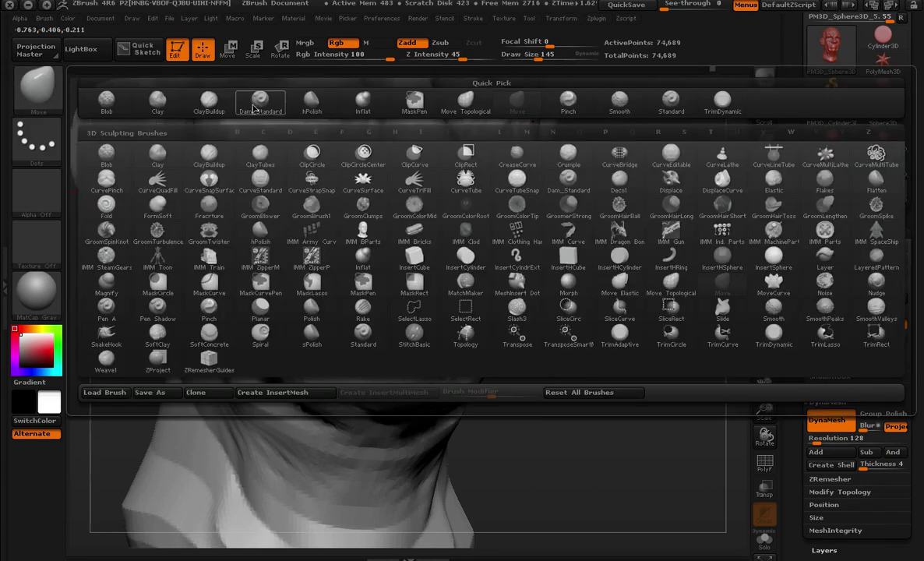
click(263, 103)
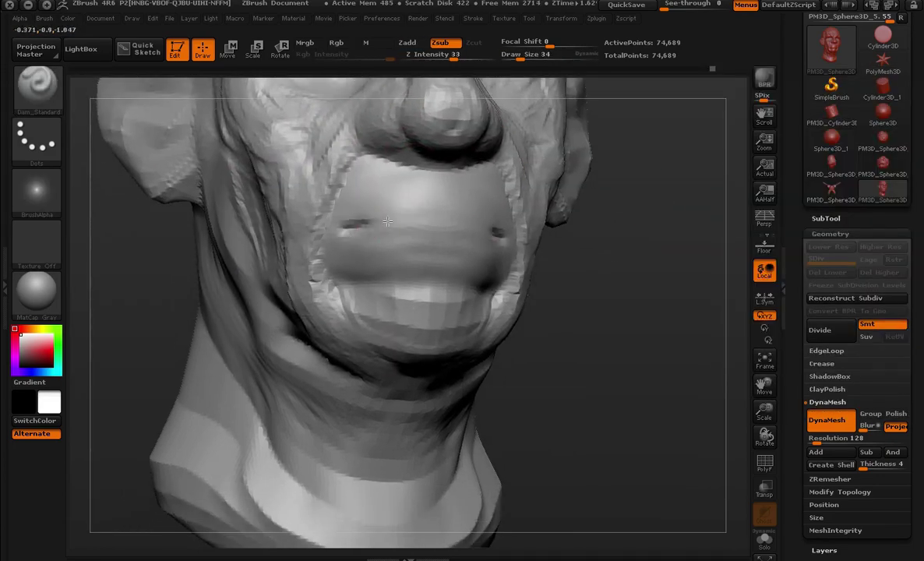
drag(387, 223, 320, 227)
mouse_move(572, 154)
mouse_down()
mouse_move(593, 198)
mouse_move(577, 163)
mouse_move(588, 332)
mouse_move(419, 214)
mouse_up()
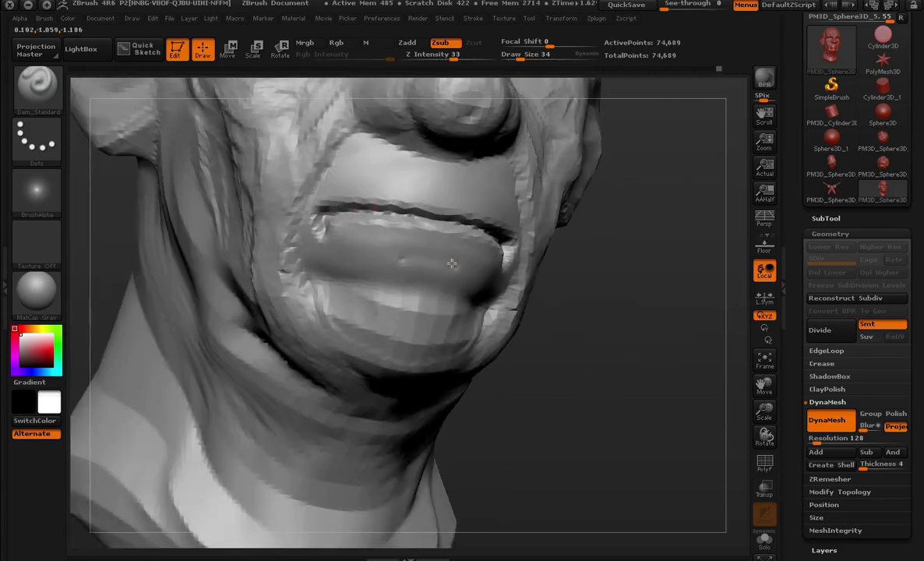
drag(464, 300, 363, 282)
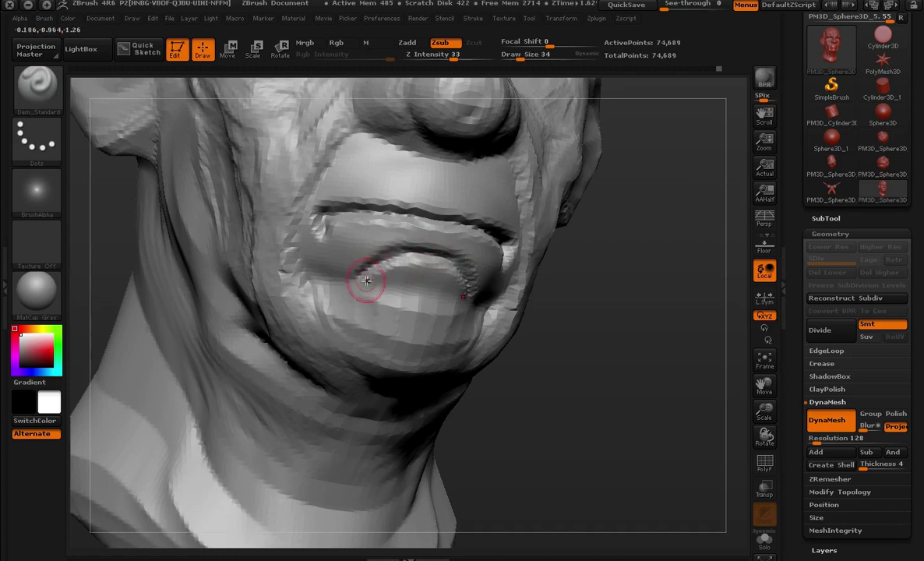
drag(477, 288, 345, 264)
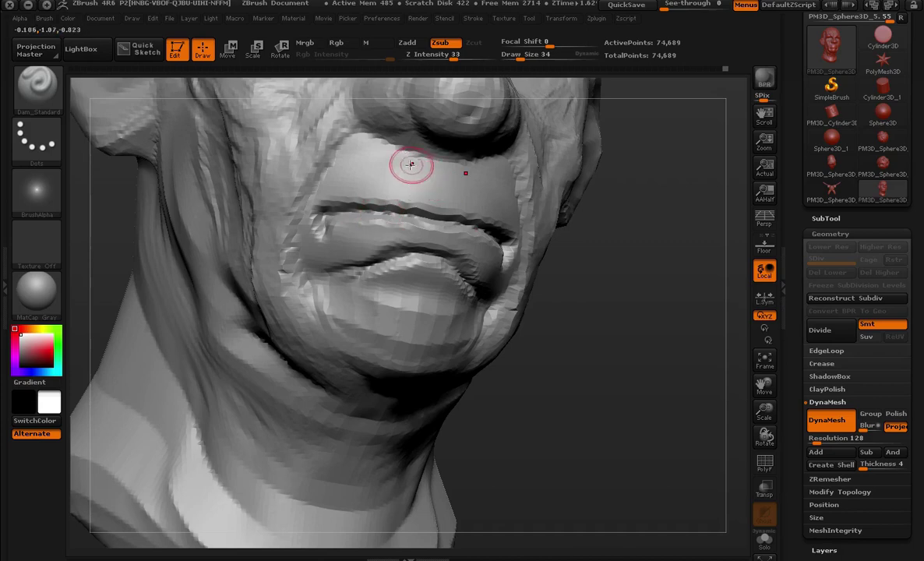
- Carve the cheek fold running from the nose down to the mouth corner
mouse_move(615, 234)
mouse_down()
mouse_move(625, 301)
mouse_move(588, 281)
mouse_up()
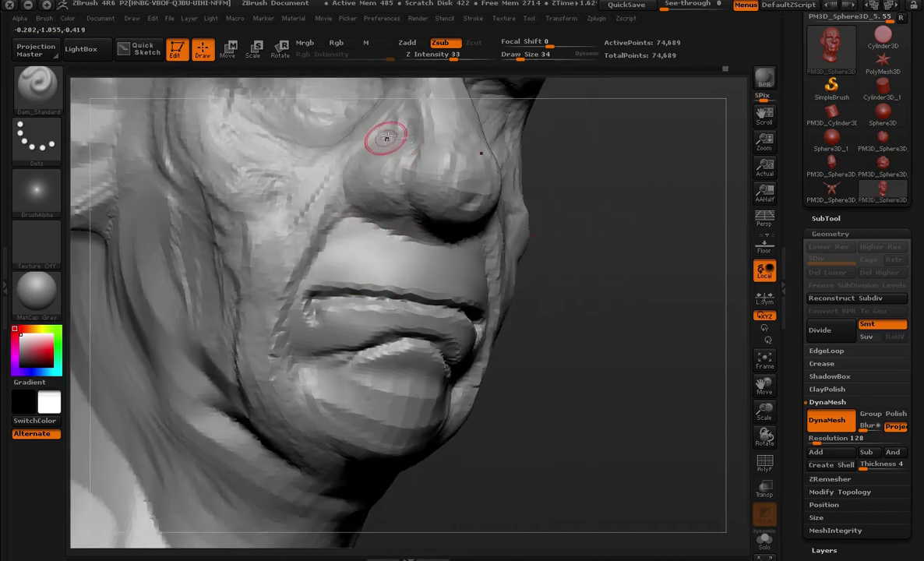
mouse_move(381, 141)
mouse_down()
mouse_move(327, 194)
mouse_move(281, 312)
mouse_move(293, 342)
mouse_up()
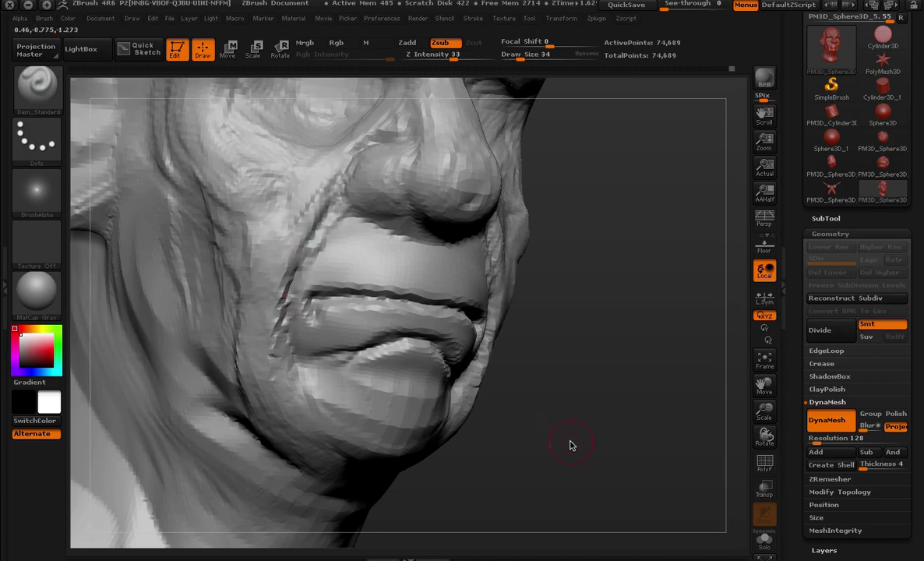
key(f)
mouse_move(510, 303)
mouse_down()
mouse_move(576, 295)
mouse_move(523, 311)
mouse_up()
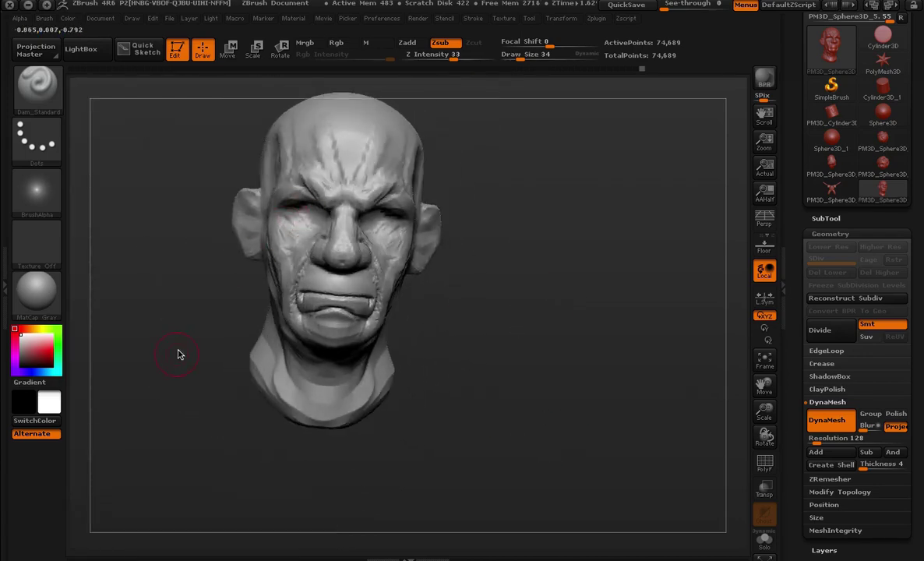
mouse_move(177, 354)
mouse_down()
mouse_move(415, 289)
mouse_move(602, 340)
mouse_up()
- Switch to the Move brush and adjust its size between 191 and 80, then enlarge it
key(b)
key(m)
key(v)
key(space)
drag(343, 258, 374, 263)
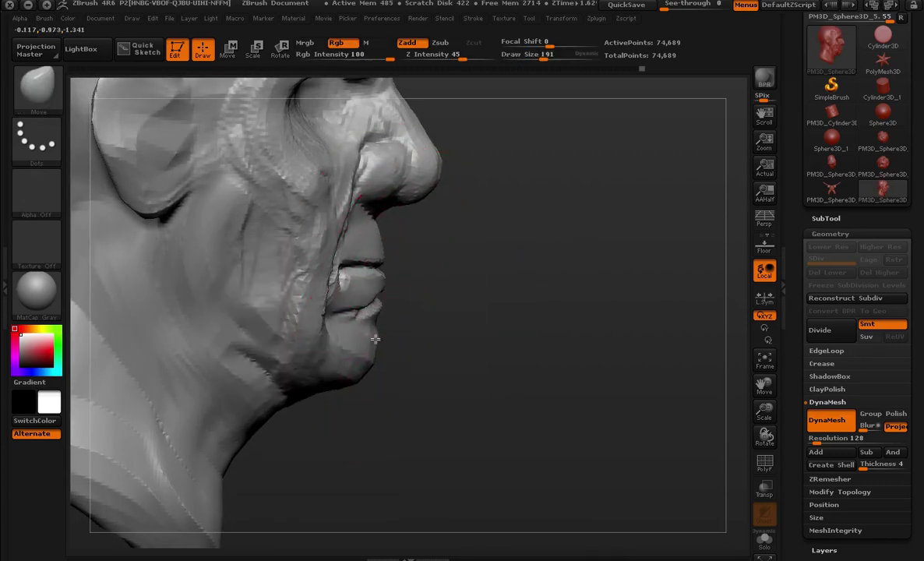
key(space)
drag(365, 319, 354, 319)
key(space)
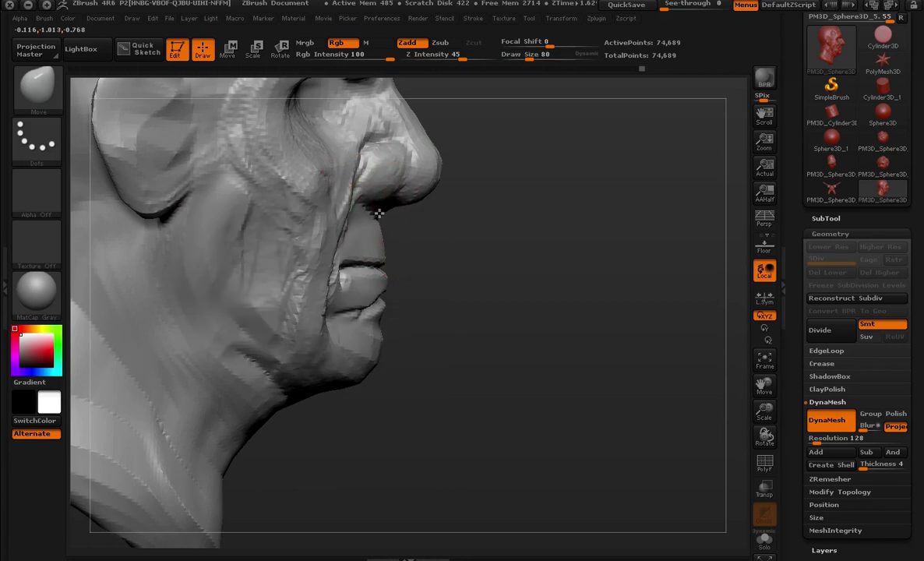
mouse_move(486, 321)
mouse_down()
mouse_move(435, 243)
mouse_move(471, 248)
mouse_move(480, 360)
mouse_up()
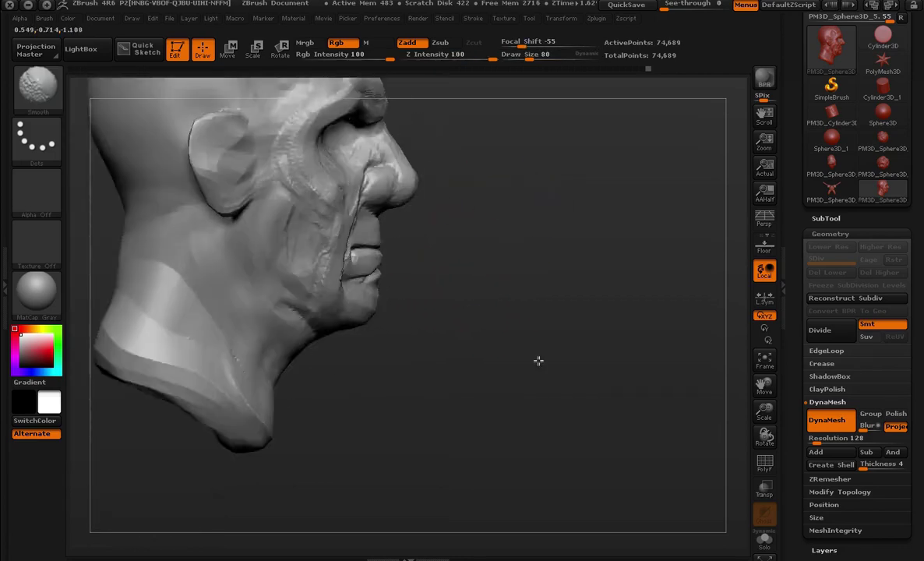
key(space)
mouse_move(372, 288)
mouse_down()
mouse_move(409, 316)
mouse_move(382, 247)
mouse_up()
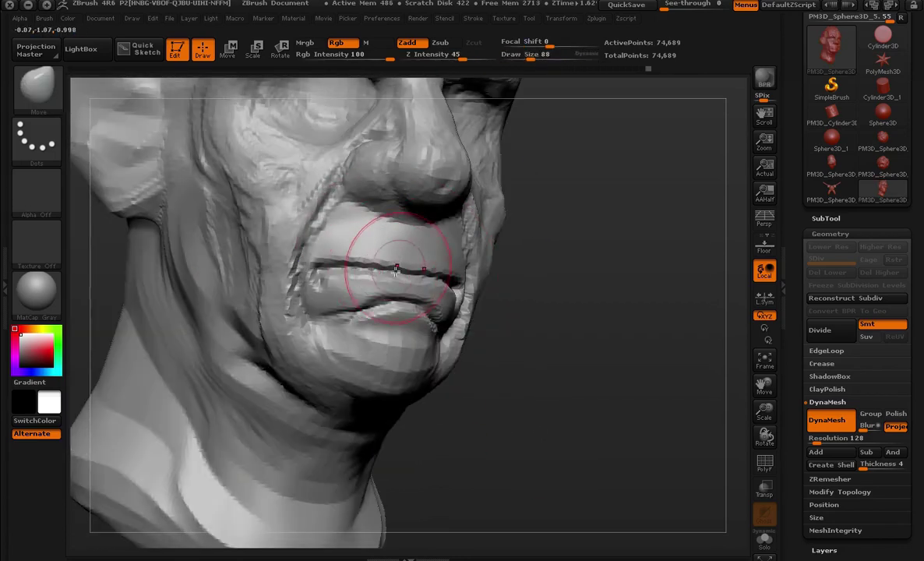
- Smooth the crease between nose and mouth and the lip crease
key(shift)
mouse_move(331, 178)
shift+mouse_down()
mouse_move(326, 262)
mouse_move(413, 268)
shift+mouse_up()
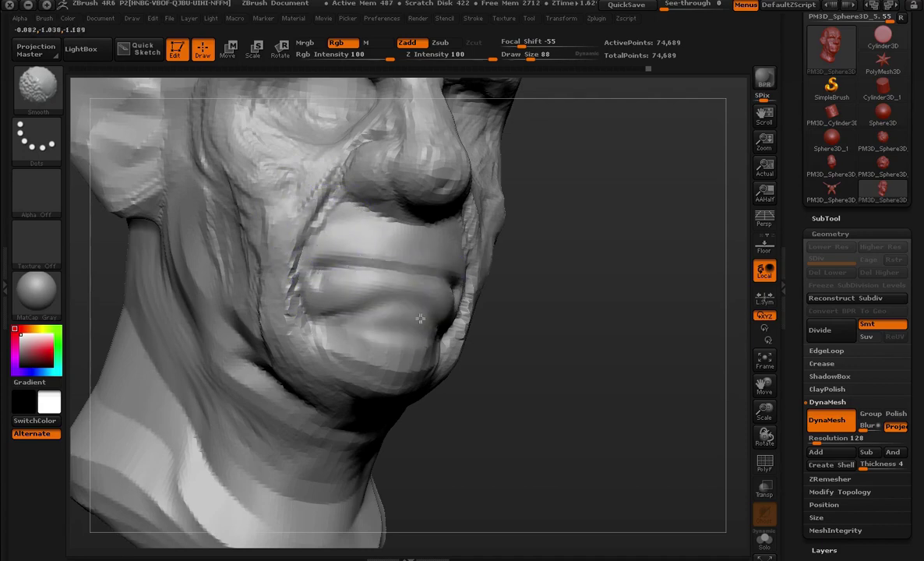
mouse_move(546, 327)
mouse_down()
mouse_move(574, 353)
mouse_move(631, 289)
mouse_up()
- Reselect Dam_Standard and deepen the lip line, the crease beneath the lower lip and the cheek fold
click(60, 84)
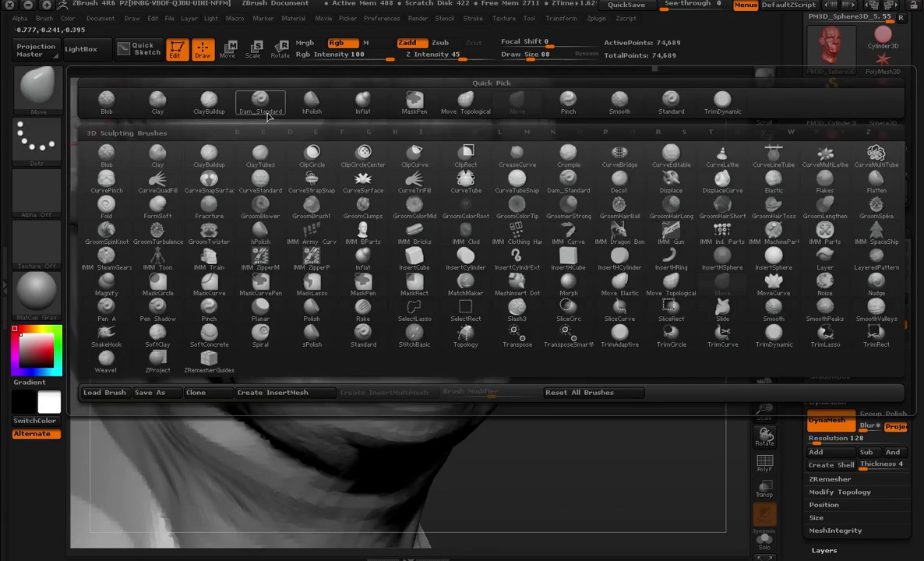
click(268, 109)
key(space)
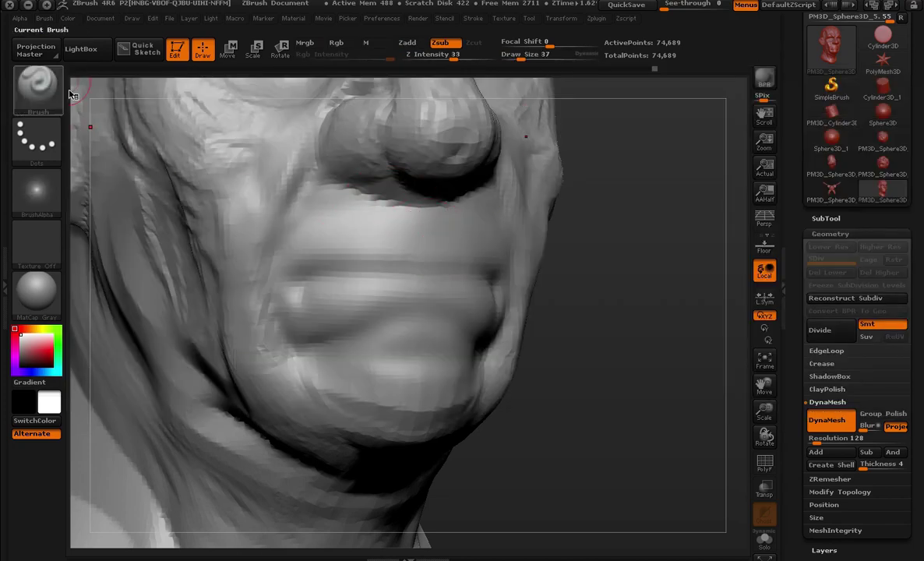
mouse_move(421, 270)
mouse_down()
mouse_move(282, 265)
mouse_move(311, 286)
mouse_up()
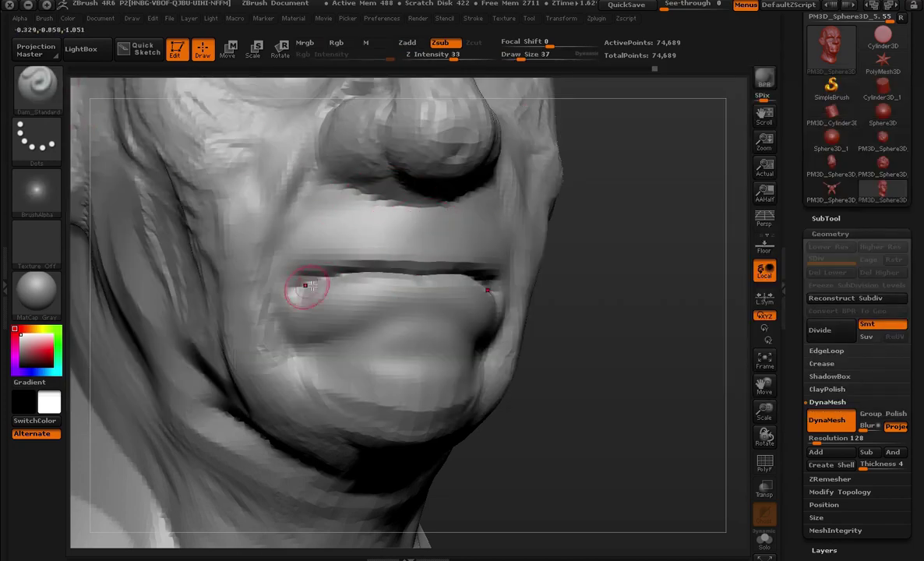
mouse_move(467, 327)
mouse_down()
mouse_move(367, 334)
mouse_move(343, 347)
mouse_up()
drag(312, 143, 302, 172)
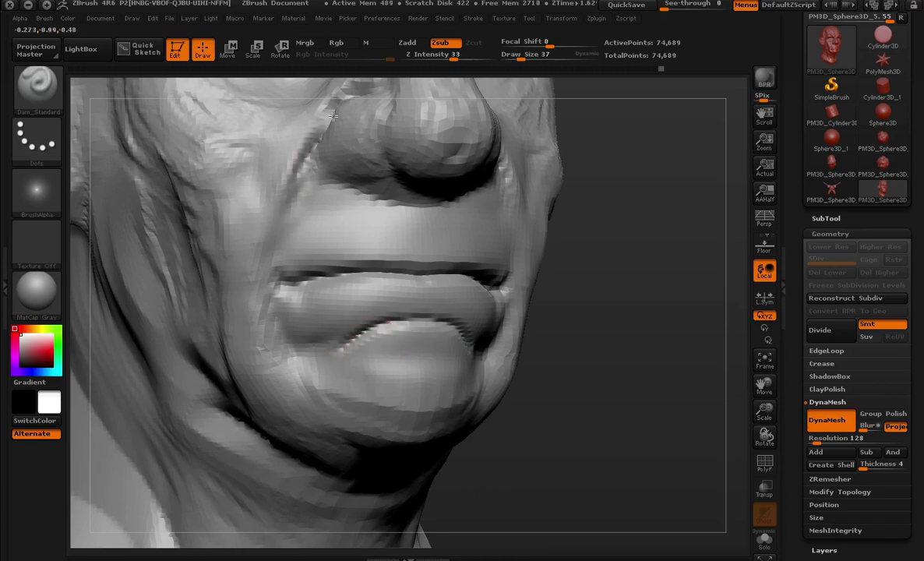
mouse_move(500, 275)
alt+mouse_down()
mouse_move(538, 299)
mouse_move(554, 329)
mouse_move(553, 301)
mouse_move(600, 336)
mouse_move(604, 328)
alt+mouse_up()
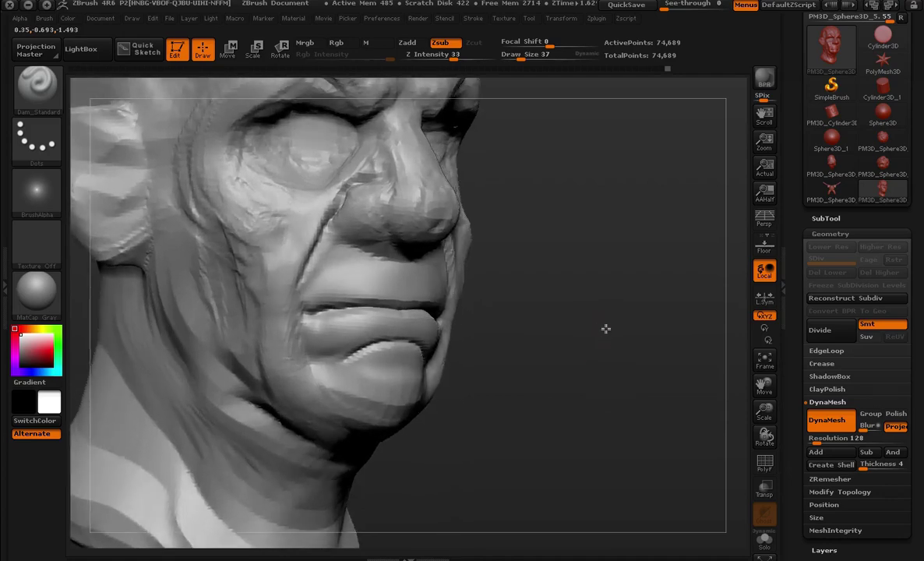
- With ClayBuildup, build up the upper lip and a ridge along the lower lip's edge
click(56, 91)
click(210, 102)
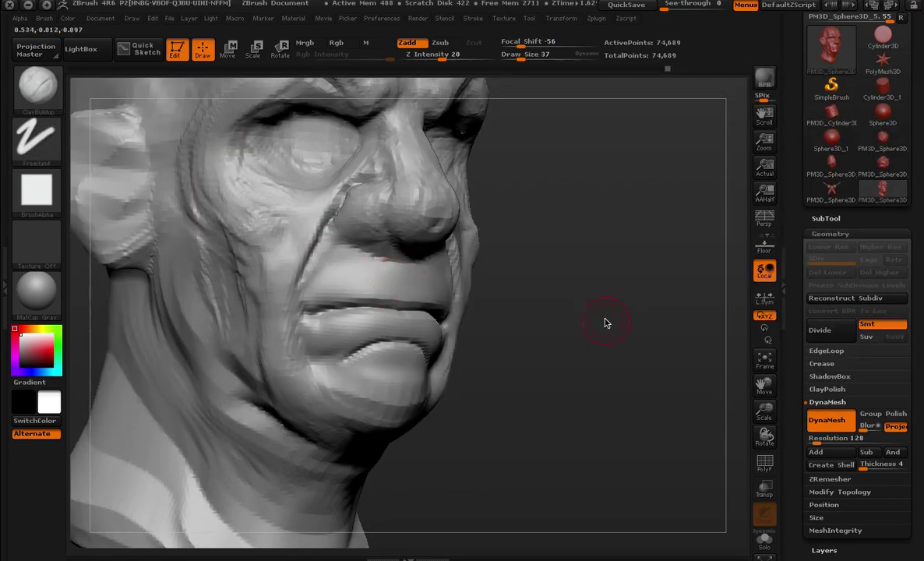
alt+drag(607, 323, 615, 303)
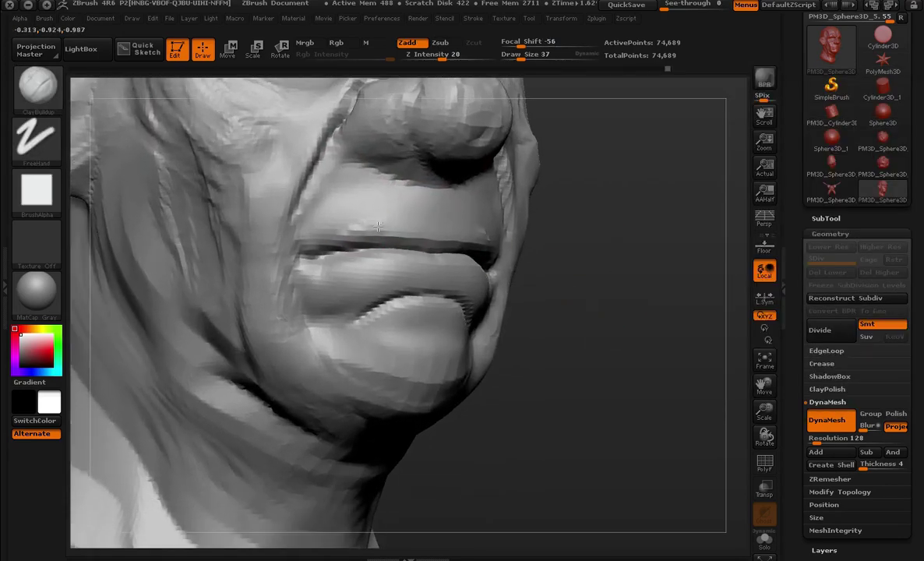
drag(427, 225, 422, 228)
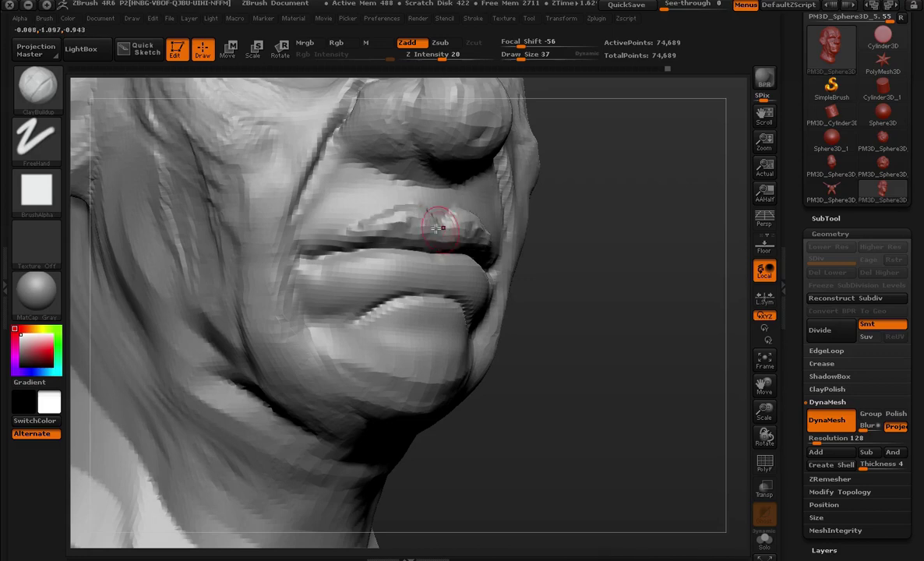
drag(592, 296, 640, 268)
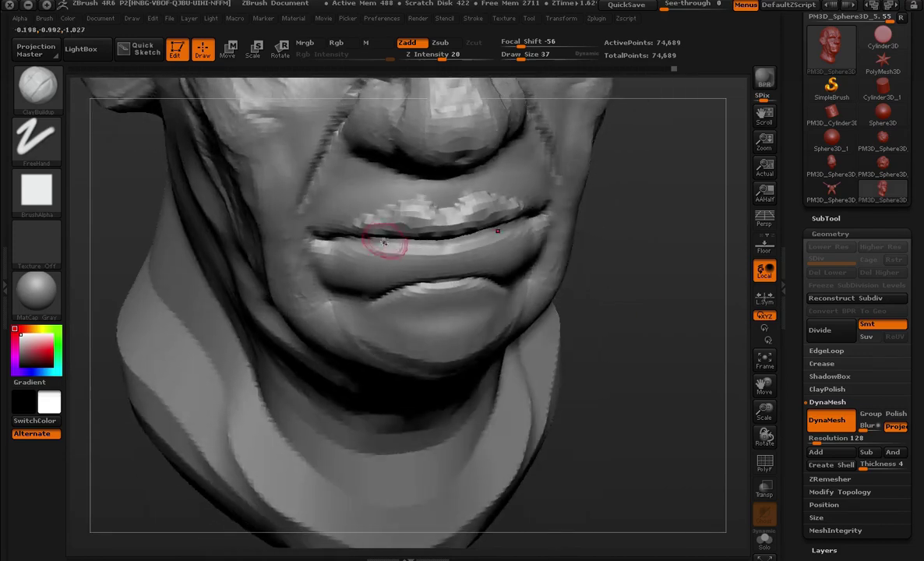
drag(367, 242, 470, 251)
drag(659, 283, 643, 225)
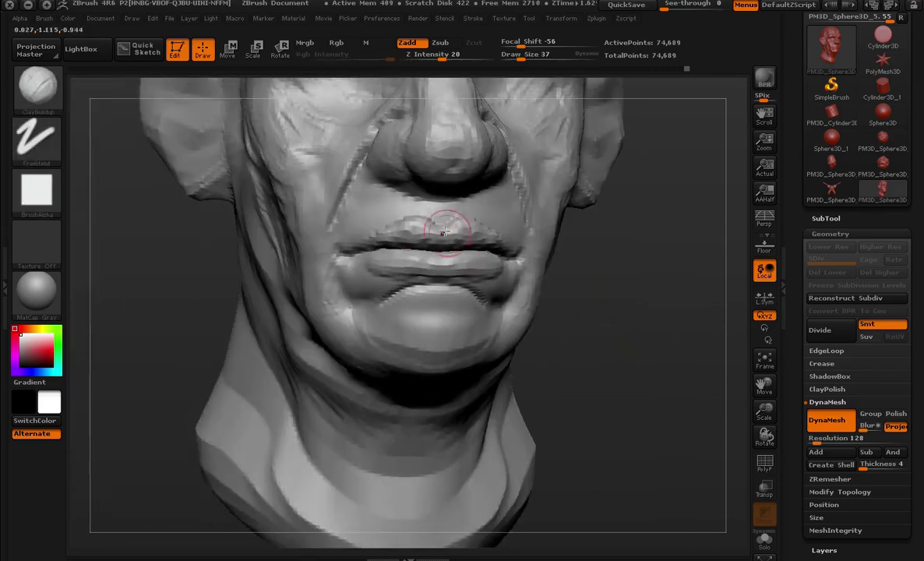
- Enlarge the brush to 46 and sculpt creases across the lower lip and chin
key(s)
drag(442, 232, 460, 231)
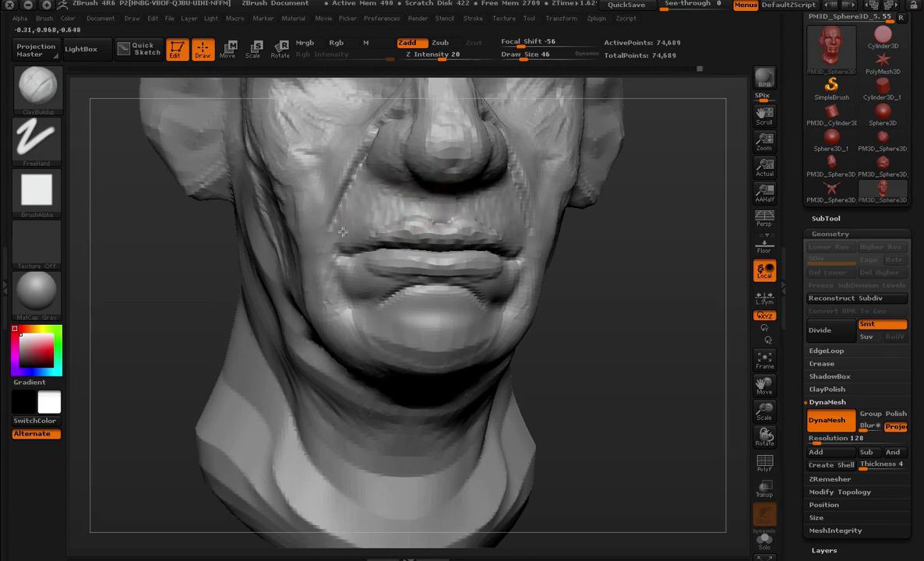
drag(621, 282, 392, 187)
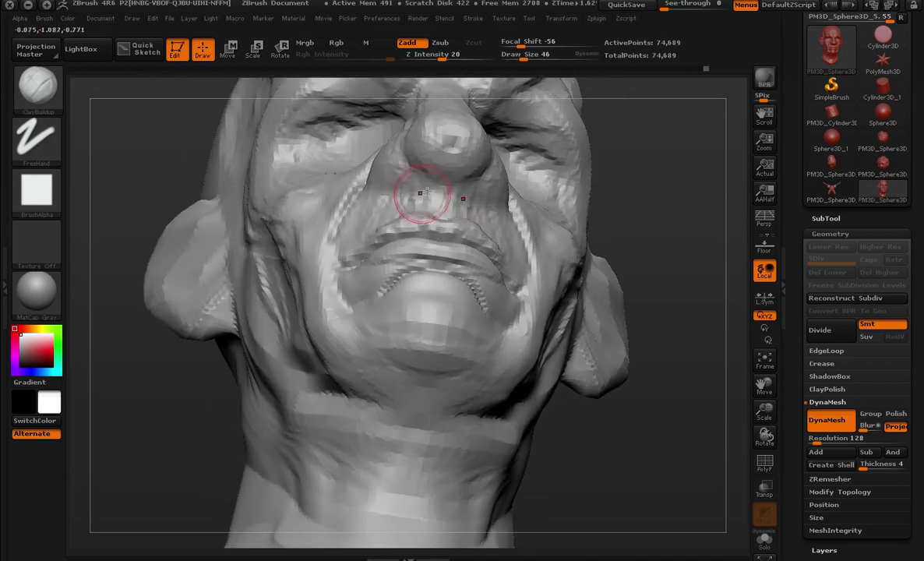
drag(473, 287, 514, 294)
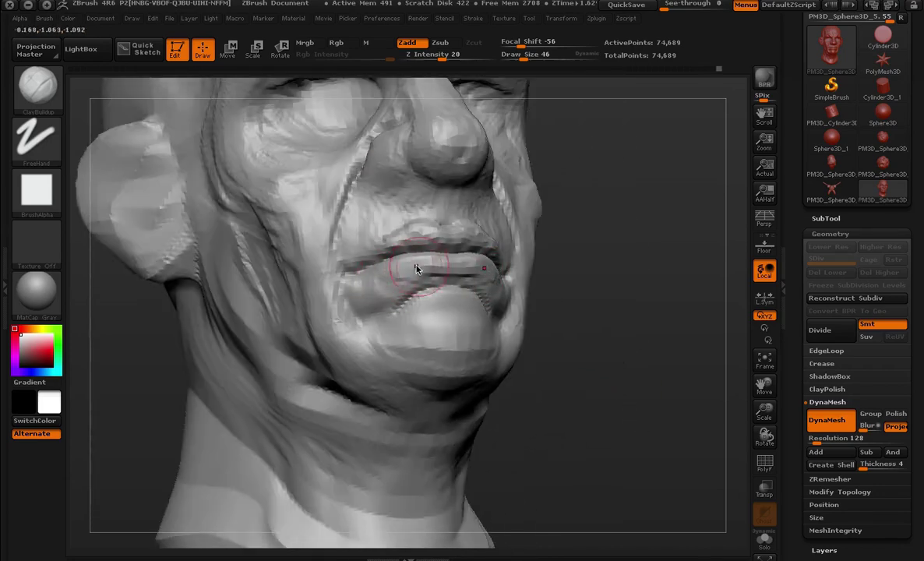
drag(431, 286, 429, 341)
key(f)
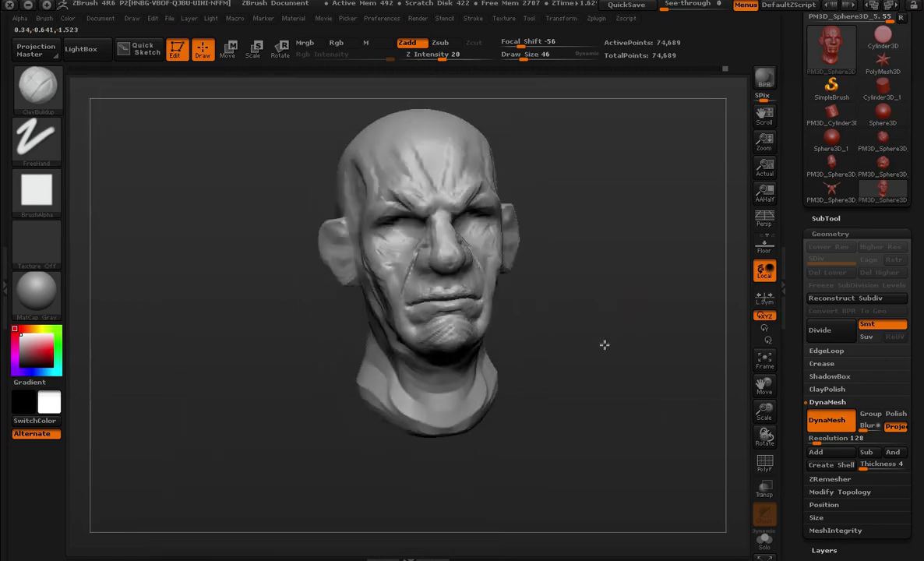
mouse_move(604, 343)
mouse_down()
mouse_move(600, 322)
mouse_move(545, 320)
mouse_move(625, 310)
mouse_move(611, 331)
mouse_move(627, 307)
mouse_move(434, 289)
mouse_up()
- Set the brush to 73, then 46, while smoothing around the mouth and chin
key(space)
drag(372, 340, 399, 341)
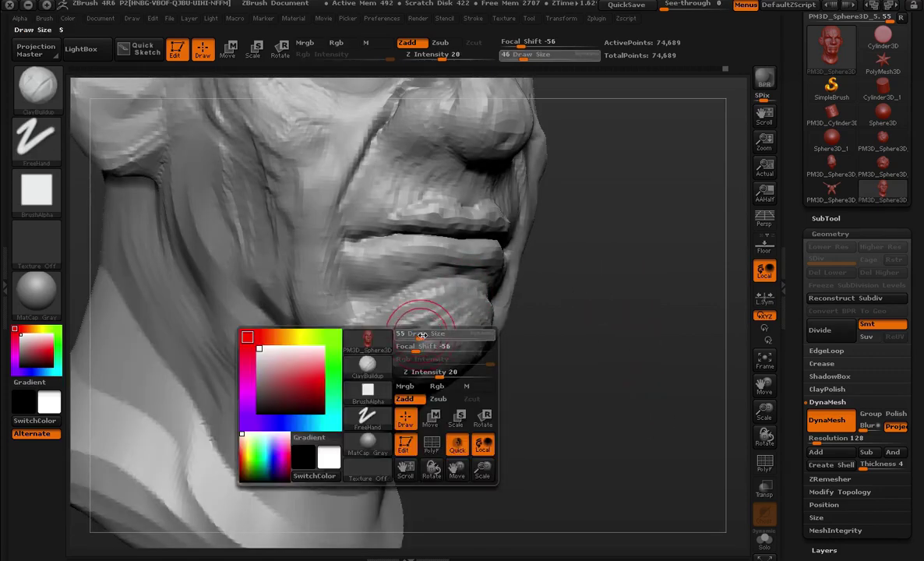
key(f)
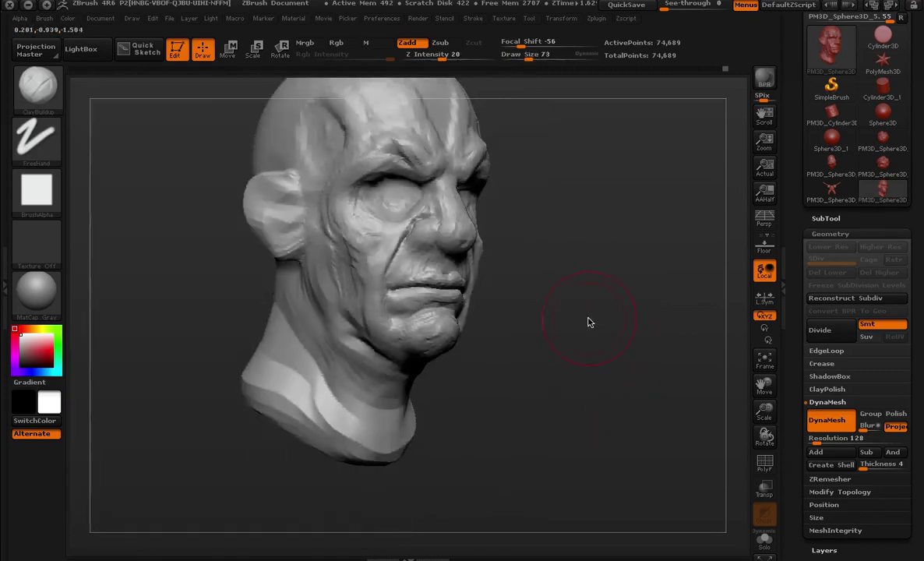
mouse_move(587, 319)
mouse_down()
mouse_move(598, 326)
mouse_move(537, 338)
mouse_up()
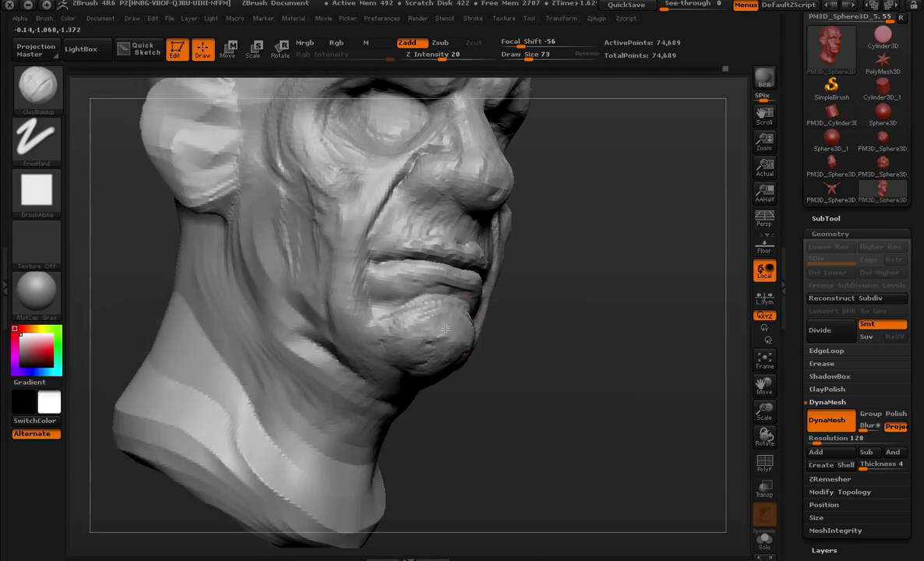
text(46)
mouse_move(585, 247)
alt+mouse_down()
mouse_move(603, 239)
mouse_move(592, 265)
alt+mouse_up()
key(space)
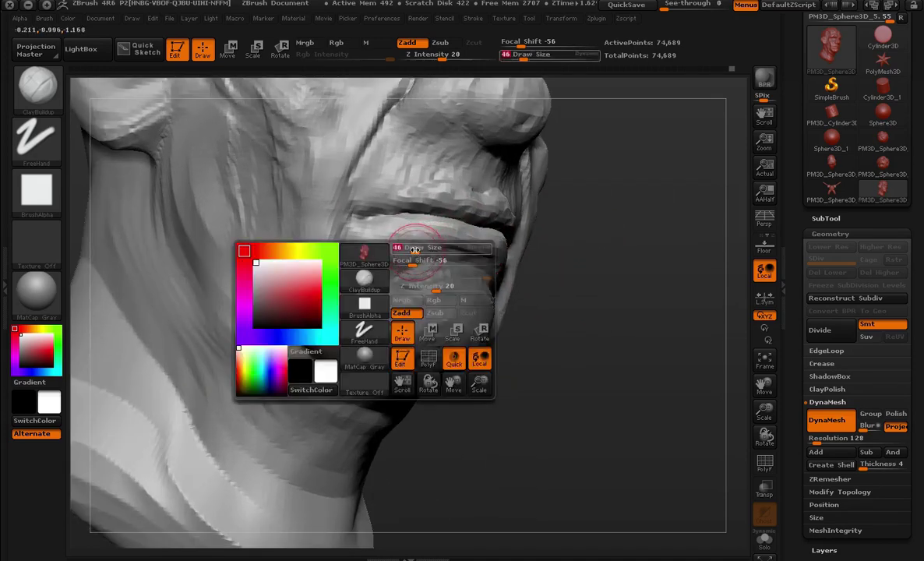
mouse_move(387, 268)
mouse_down()
mouse_move(361, 268)
mouse_move(355, 247)
mouse_move(391, 264)
mouse_move(405, 243)
mouse_up()
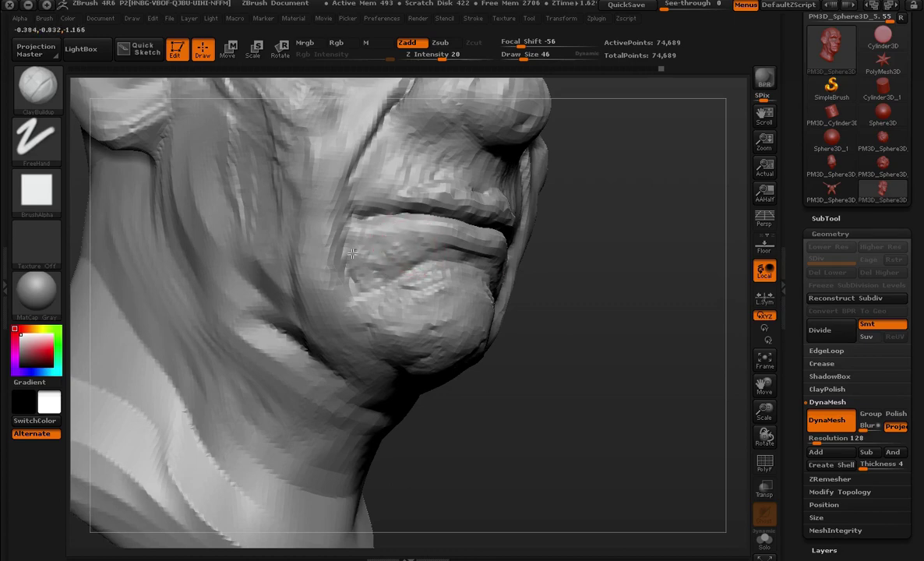
mouse_move(518, 379)
mouse_down()
mouse_move(580, 373)
mouse_move(576, 342)
mouse_move(370, 348)
mouse_up()
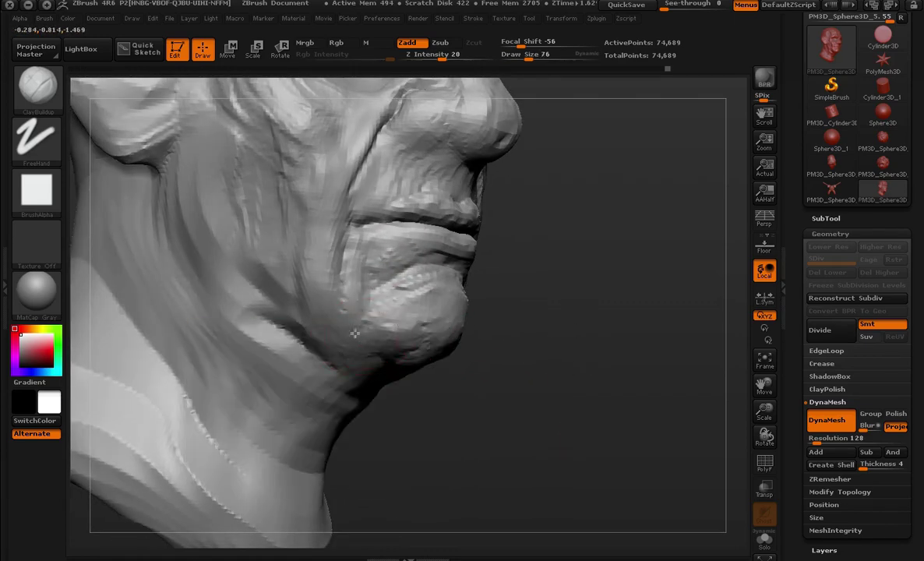
key(f)
mouse_move(481, 367)
mouse_down()
mouse_move(522, 377)
mouse_move(553, 316)
mouse_move(596, 349)
mouse_move(583, 313)
mouse_move(600, 314)
mouse_move(293, 394)
mouse_move(289, 344)
mouse_move(584, 307)
mouse_move(603, 229)
mouse_move(654, 165)
mouse_move(733, 213)
mouse_move(695, 262)
mouse_move(418, 172)
mouse_up()
- Reduce the brush to 58 and smooth the cheek and mid-face wrinkles
key(bracketleft)
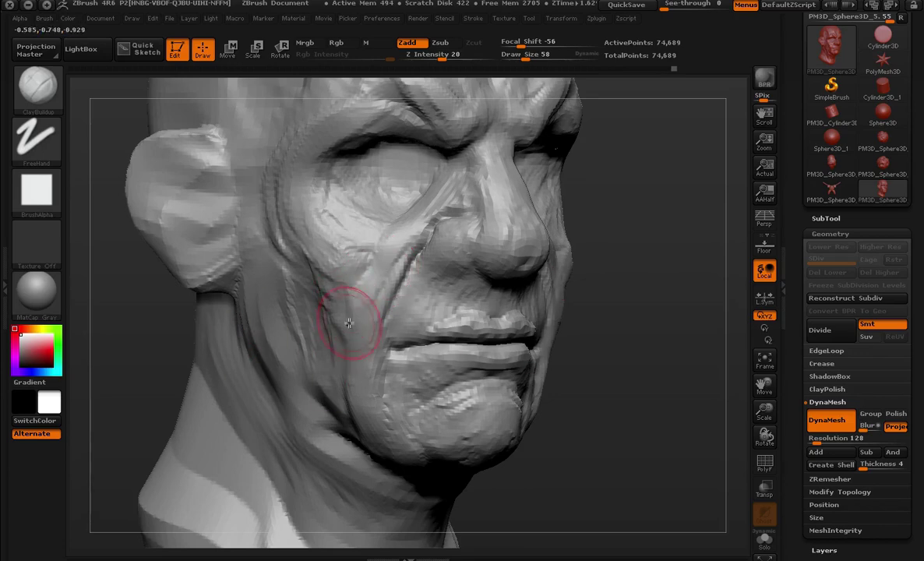
mouse_move(545, 424)
mouse_down()
mouse_move(581, 419)
mouse_move(414, 310)
mouse_up()
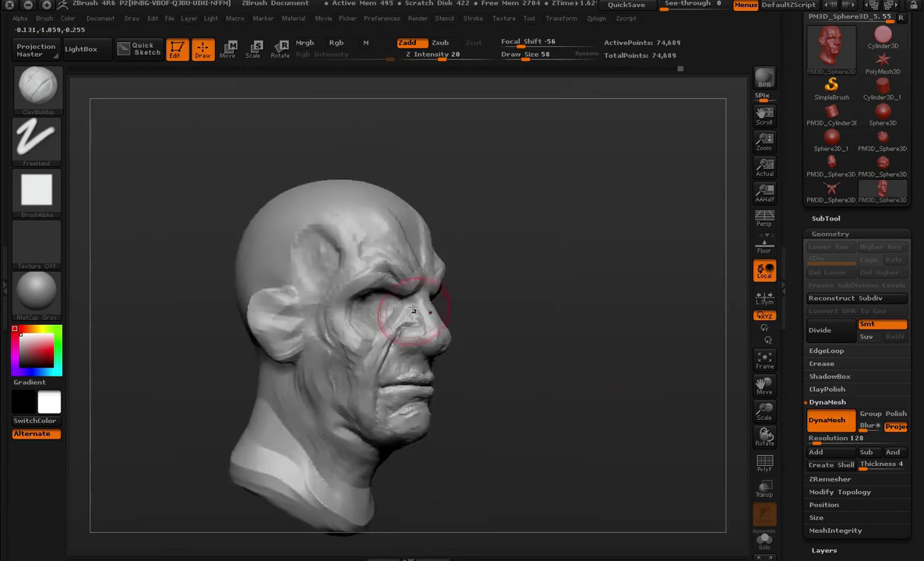
mouse_move(504, 299)
alt+mouse_down()
mouse_move(536, 262)
mouse_move(647, 191)
alt+mouse_up()
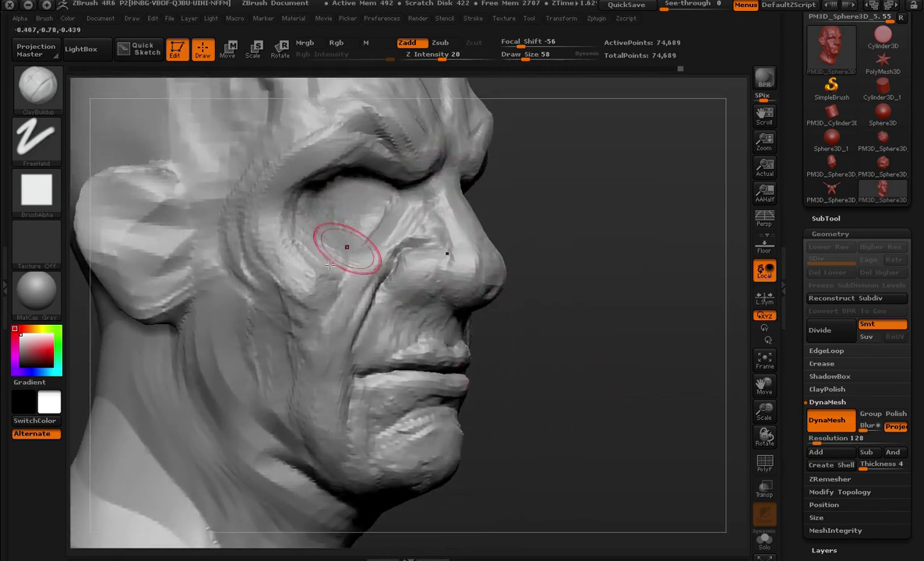
shift+drag(571, 389, 423, 335)
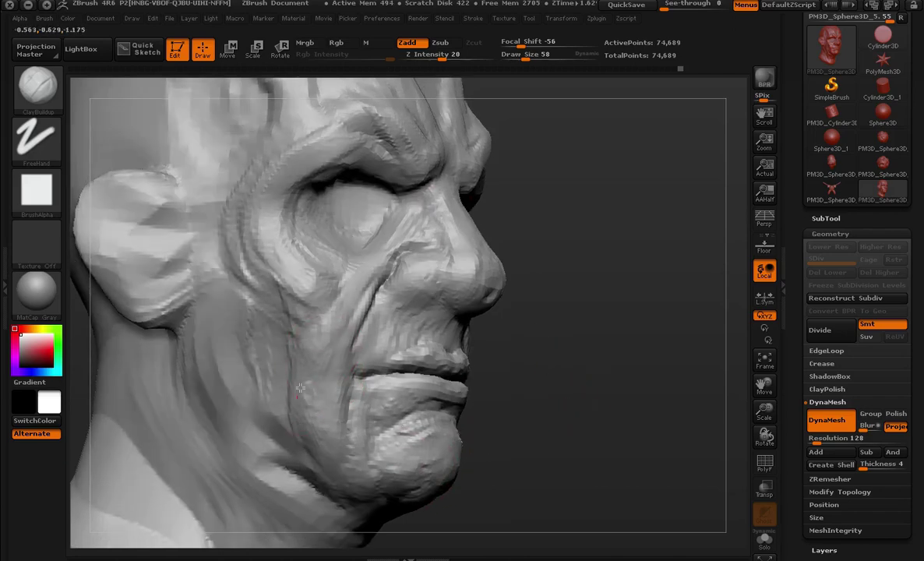
mouse_move(498, 374)
mouse_down()
mouse_move(548, 271)
mouse_move(542, 219)
mouse_move(371, 295)
mouse_up()
- Set Draw Size to 14 and carve the nostril openings into the nose
text(s14)
key(Return)
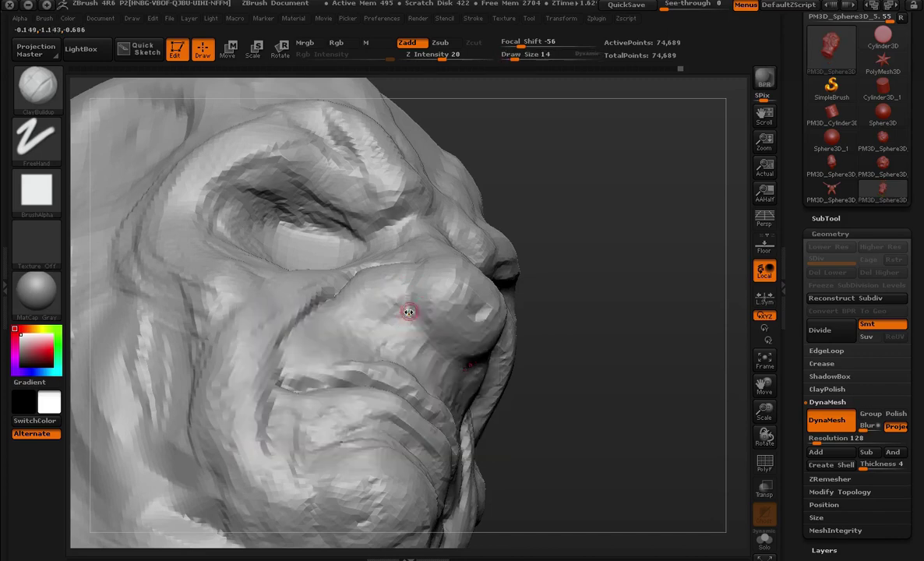
drag(586, 335, 405, 299)
key(space)
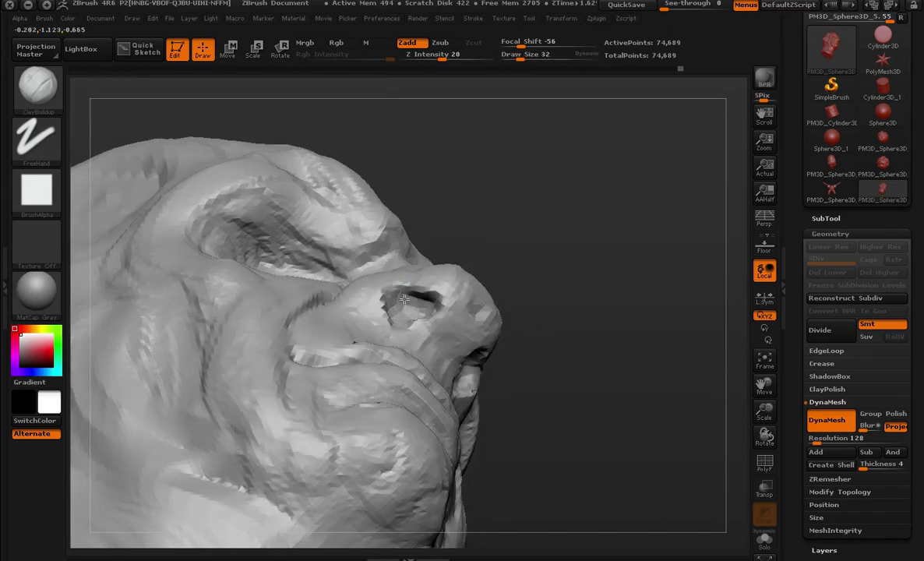
mouse_move(442, 326)
mouse_down()
mouse_move(535, 347)
mouse_move(593, 396)
mouse_move(396, 305)
mouse_up()
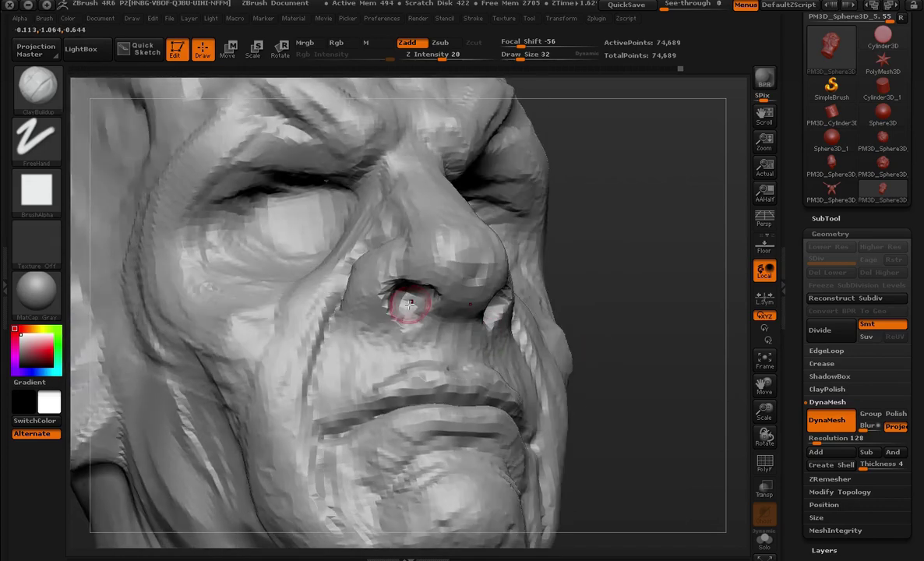
drag(616, 284, 366, 312)
key(space)
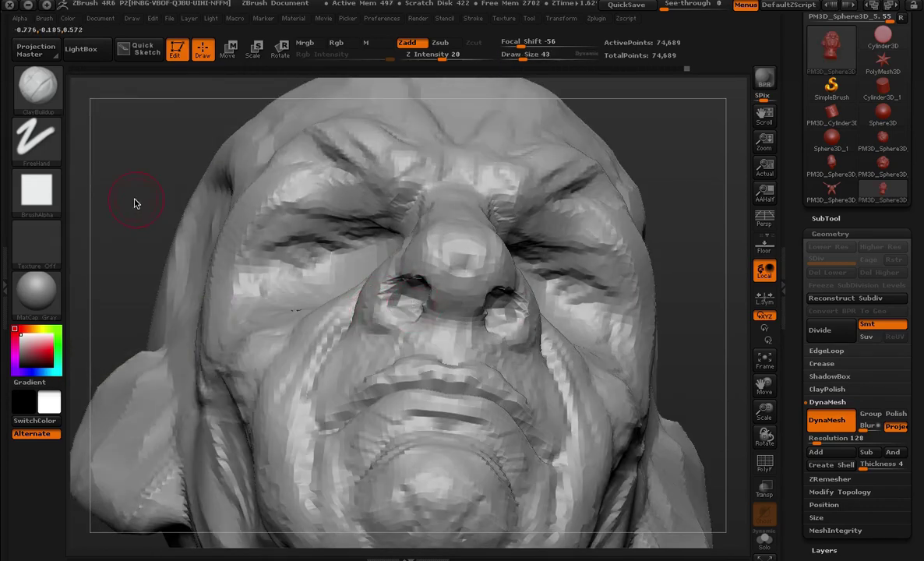
mouse_move(134, 203)
mouse_down()
mouse_move(416, 331)
mouse_move(407, 319)
mouse_up()
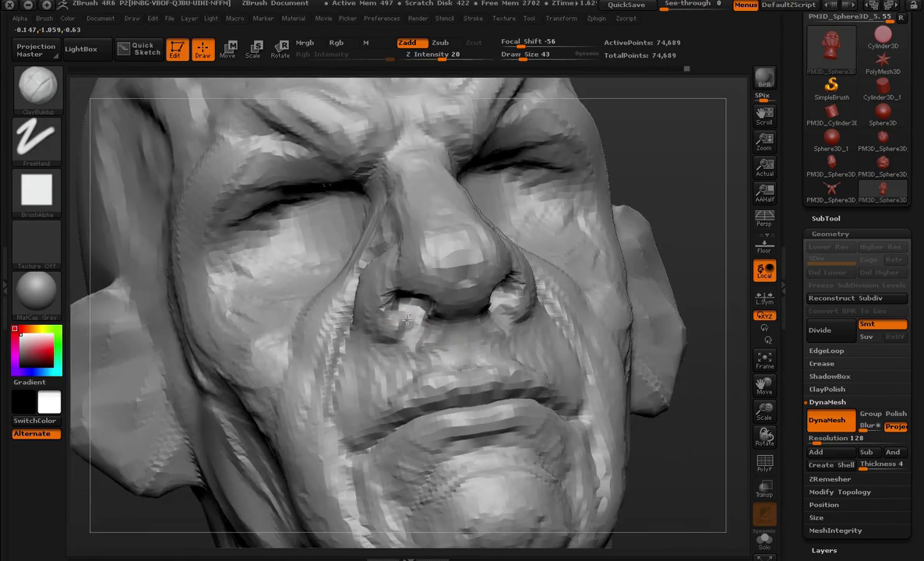
mouse_move(732, 292)
alt+mouse_down()
mouse_move(639, 270)
mouse_move(588, 226)
mouse_move(695, 367)
mouse_move(653, 298)
mouse_move(546, 311)
alt+mouse_up()
- Switch to the Move brush with Dots stroke and push the nostril wing into shape
key(b)
key(m)
key(v)
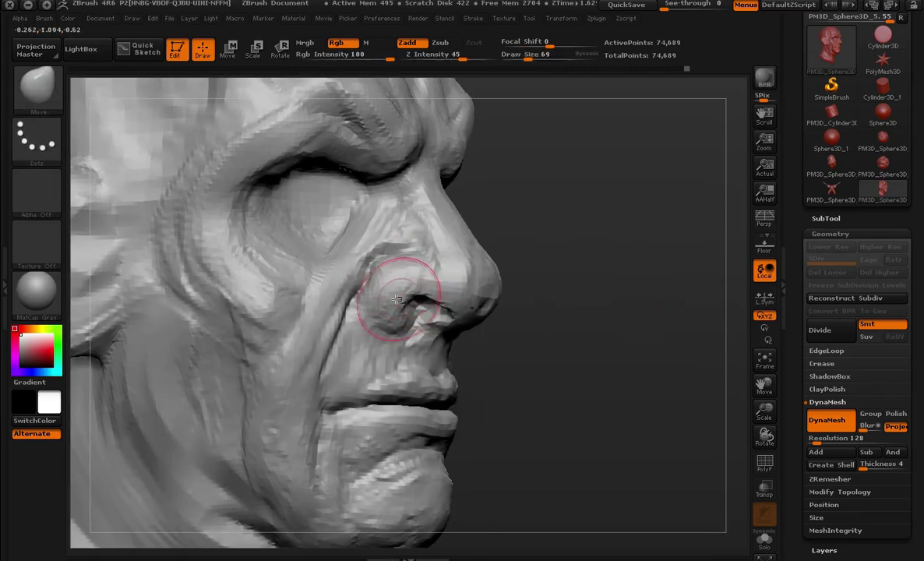
drag(410, 286, 442, 312)
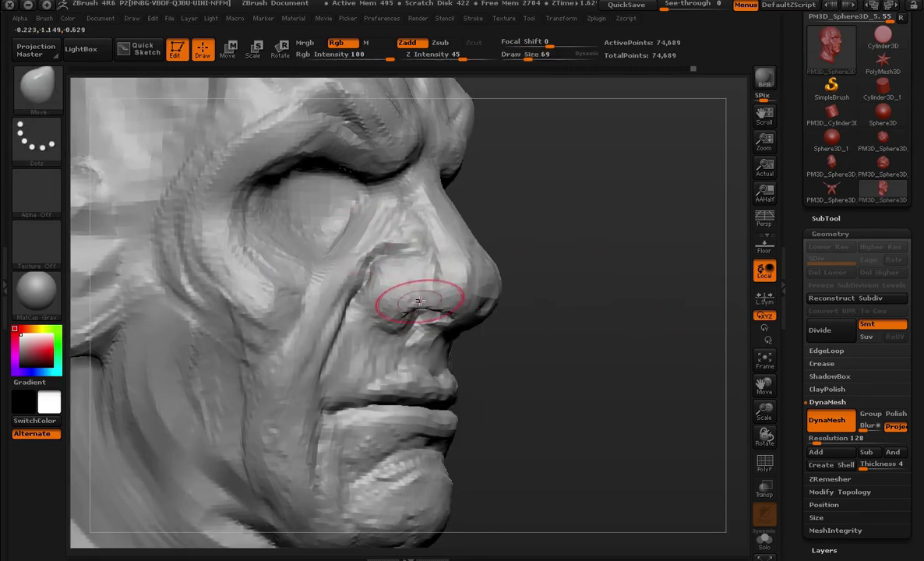
mouse_move(542, 331)
alt+mouse_down()
mouse_move(619, 271)
mouse_move(635, 367)
mouse_move(654, 327)
alt+mouse_up()
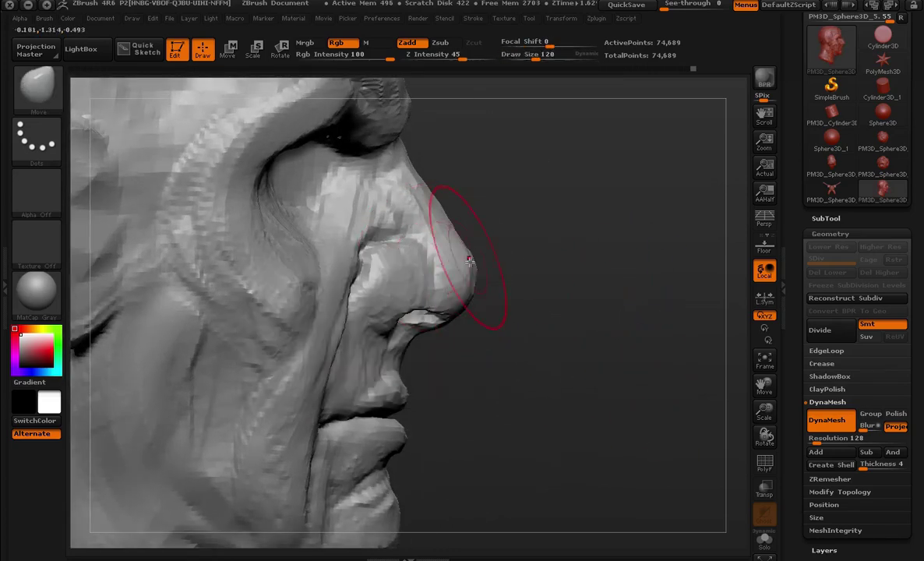
- Resize the Move brush (84, 62, 204, 115) while reshaping the nose tip in profile
key(space)
drag(460, 249, 444, 249)
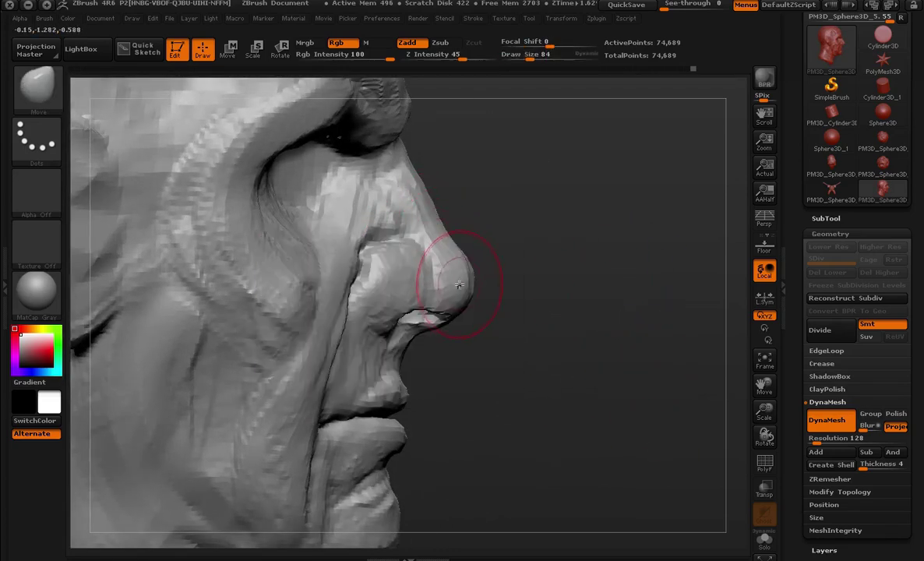
key(space)
mouse_move(442, 323)
mouse_down()
mouse_move(429, 333)
mouse_move(491, 344)
mouse_up()
mouse_move(535, 296)
alt+mouse_down()
mouse_move(427, 306)
mouse_move(475, 322)
alt+mouse_up()
key(space)
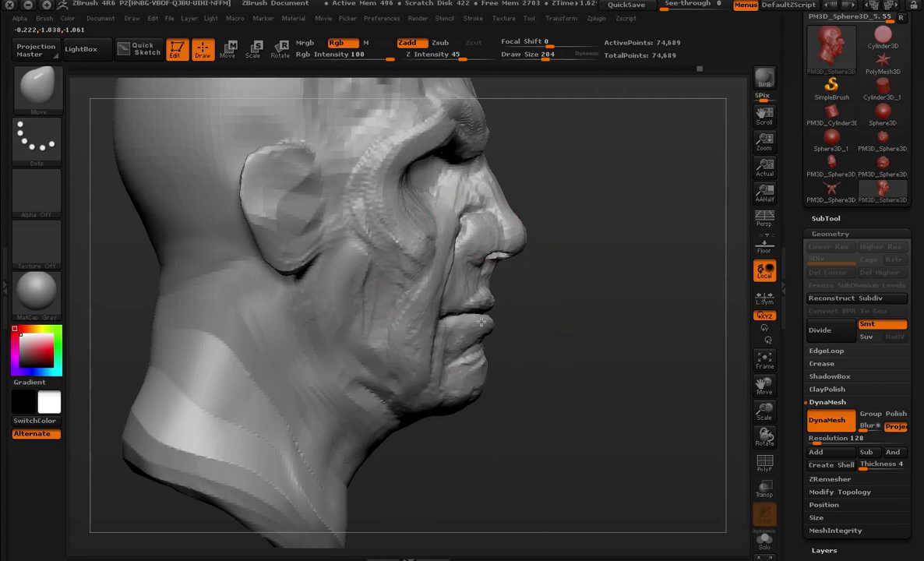
mouse_move(558, 360)
mouse_down()
mouse_move(522, 319)
mouse_move(551, 274)
mouse_move(600, 321)
mouse_move(497, 244)
mouse_up()
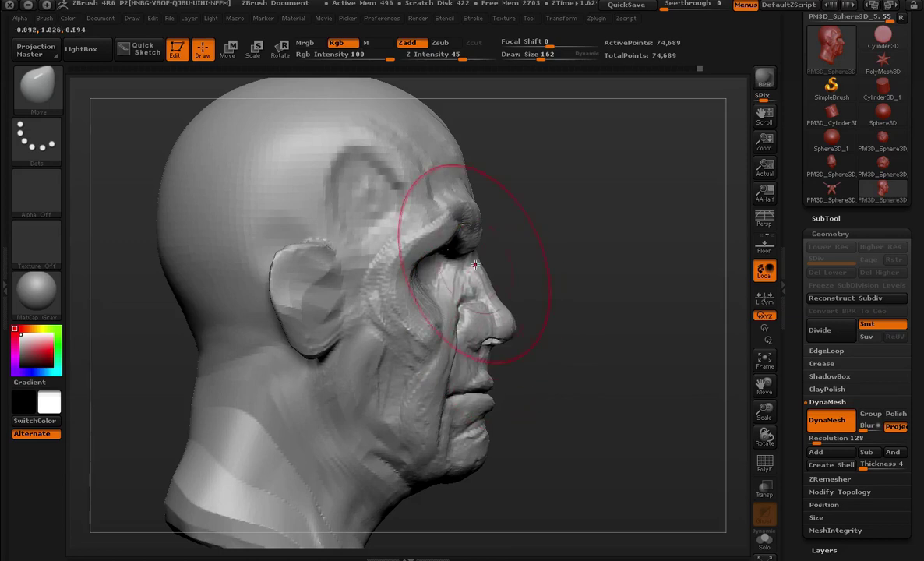
key(space)
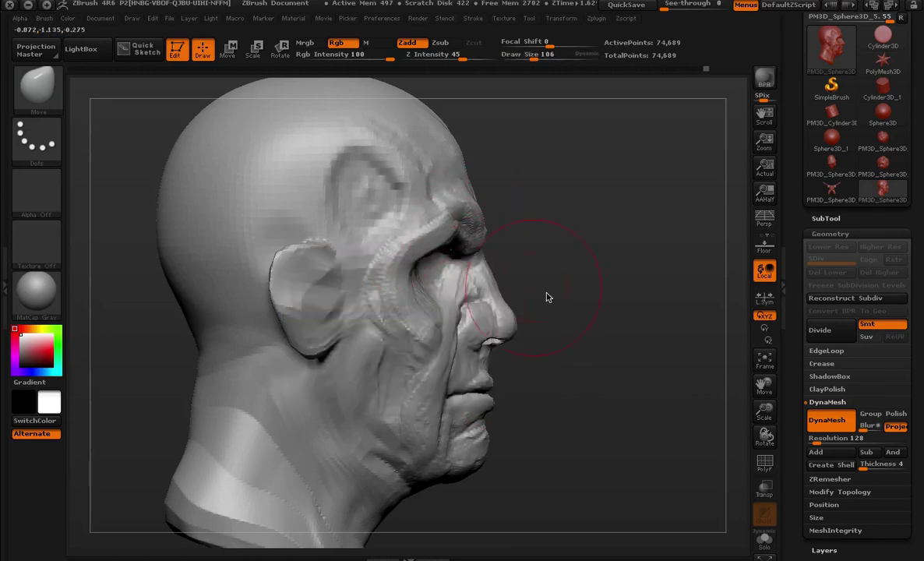
mouse_move(547, 296)
alt+mouse_down()
mouse_move(561, 227)
mouse_move(481, 287)
alt+mouse_up()
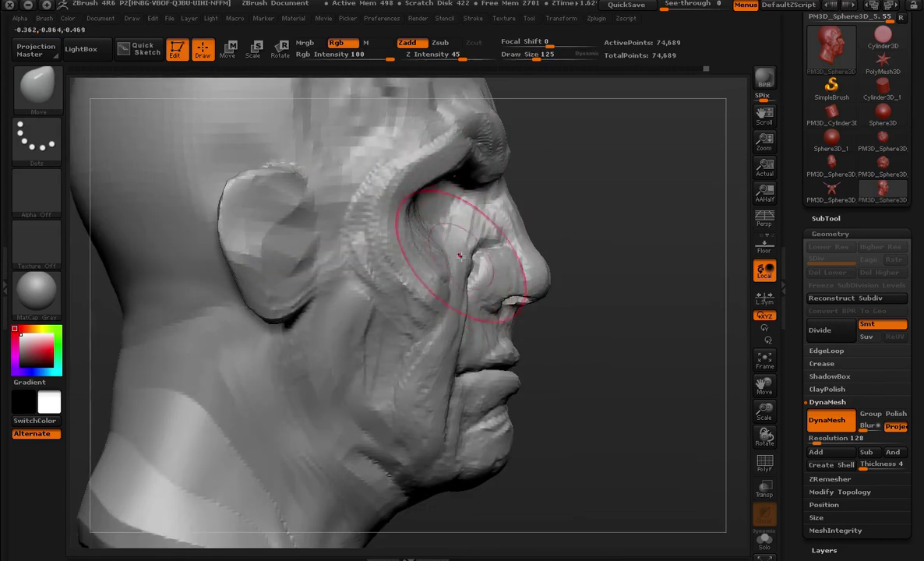
mouse_move(652, 294)
mouse_down()
mouse_move(584, 248)
mouse_move(711, 140)
mouse_move(693, 128)
mouse_move(606, 341)
mouse_move(505, 196)
mouse_up()
key(space)
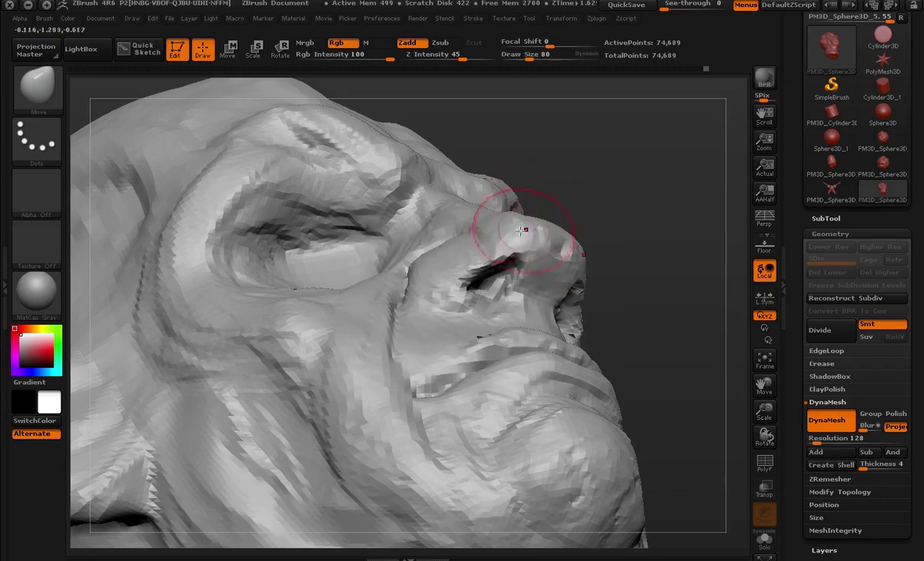
mouse_move(515, 227)
mouse_down()
mouse_move(640, 176)
mouse_move(701, 335)
mouse_move(682, 293)
mouse_move(715, 311)
mouse_move(589, 402)
mouse_move(388, 272)
mouse_up()
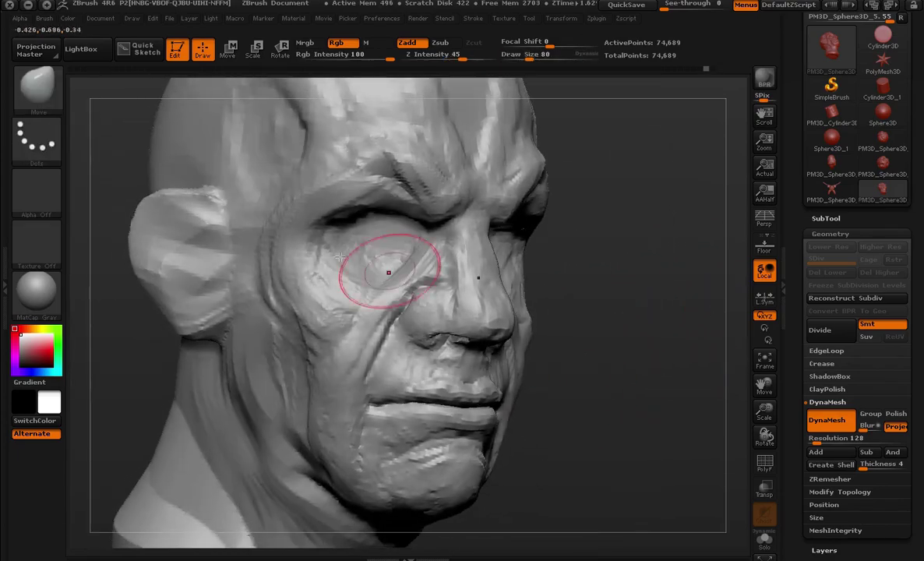
- Choose ClayBuildup at brush size 52 and frame the brow area
click(55, 96)
click(206, 99)
key(space)
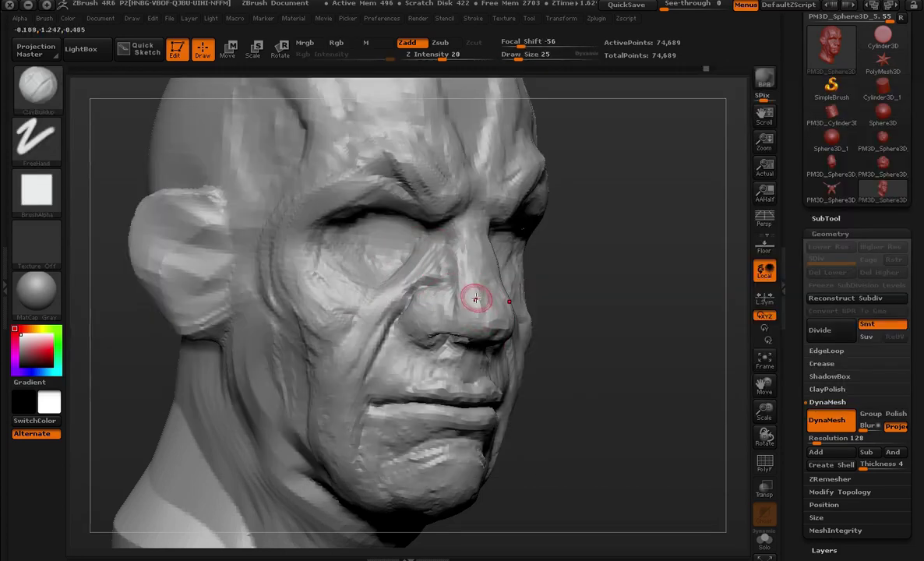
key(space)
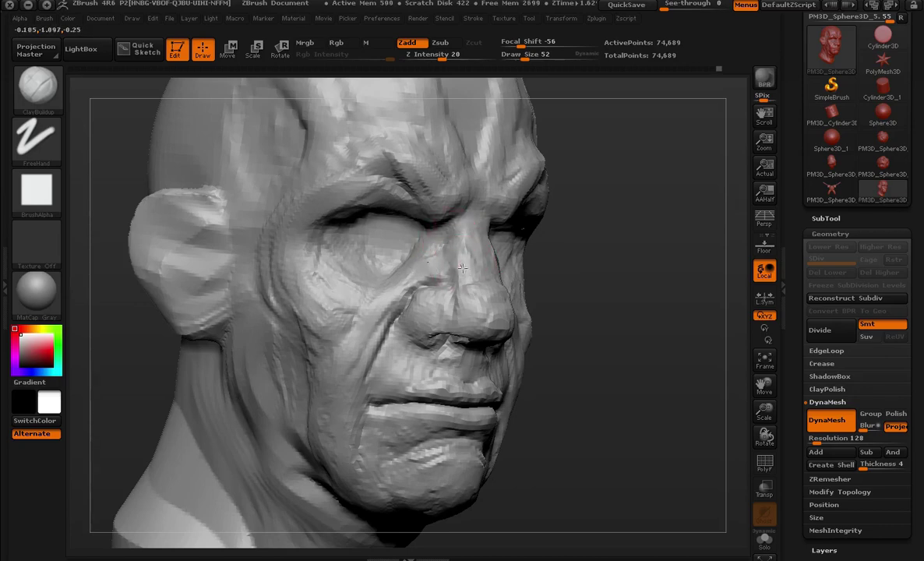
key(f)
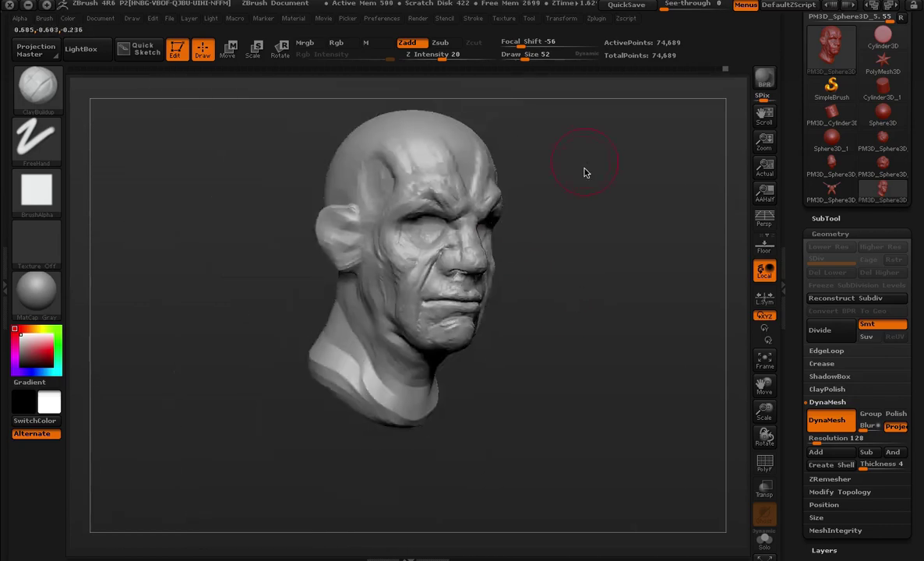
mouse_move(586, 171)
mouse_down()
mouse_move(633, 243)
mouse_move(654, 227)
mouse_move(652, 214)
mouse_up()
key(space)
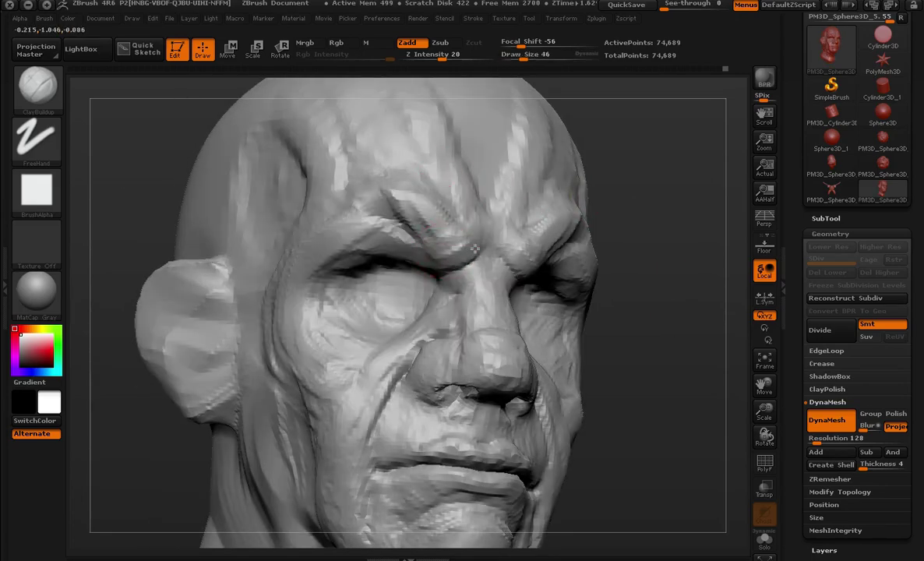
- Sculpt and deepen the wrinkles between the brows, plus faint forehead lines
drag(490, 156, 476, 234)
drag(436, 168, 460, 241)
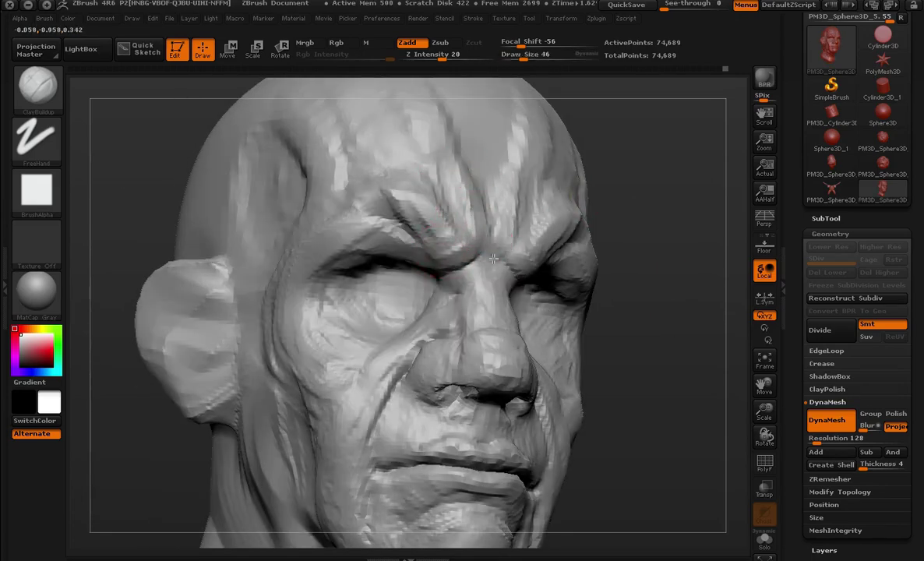
drag(452, 148, 467, 245)
key(f)
mouse_move(622, 283)
mouse_down()
mouse_move(596, 227)
mouse_move(600, 280)
mouse_move(524, 198)
mouse_up()
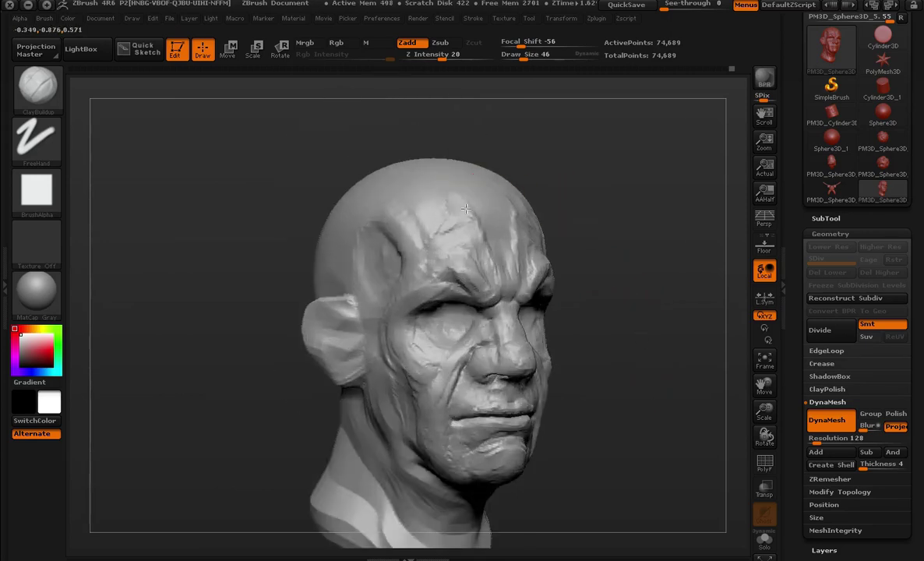
mouse_move(466, 196)
mouse_down()
mouse_move(479, 224)
mouse_move(434, 200)
mouse_up()
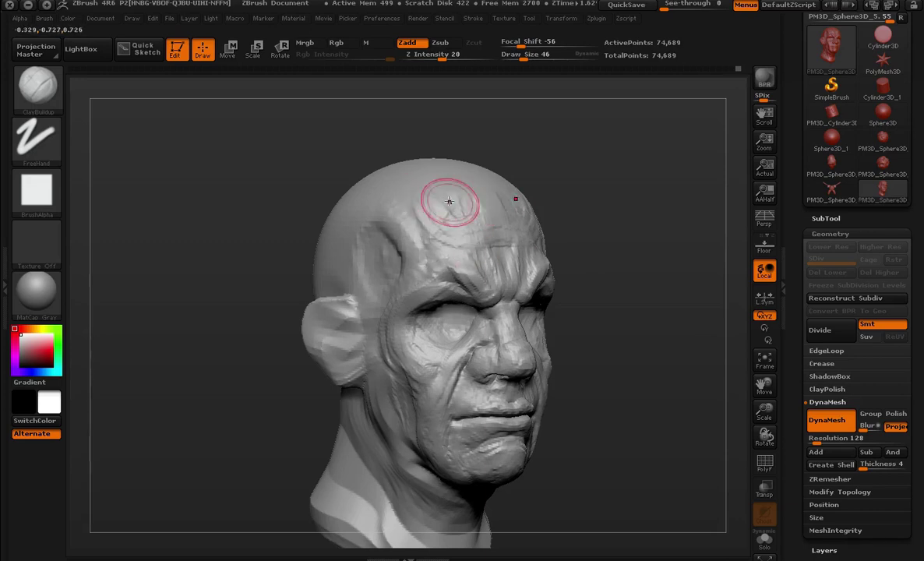
mouse_move(579, 233)
alt+mouse_down()
mouse_move(580, 254)
mouse_move(604, 283)
mouse_move(506, 272)
alt+mouse_up()
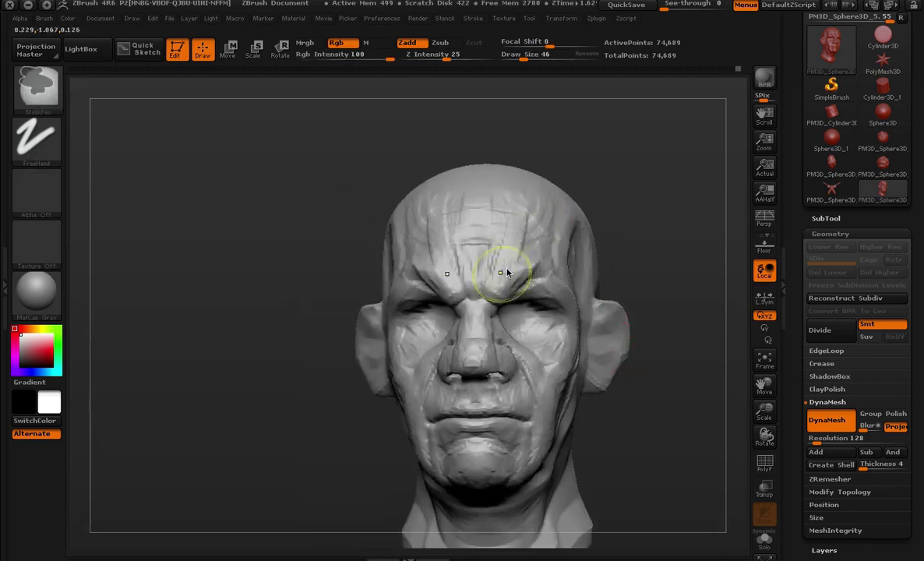
- Add V-shaped ClayBuildup creases across the forehead
key(b)
key(c)
key(b)
mouse_move(511, 201)
mouse_down()
mouse_move(467, 261)
mouse_move(421, 199)
mouse_up()
drag(532, 231, 487, 261)
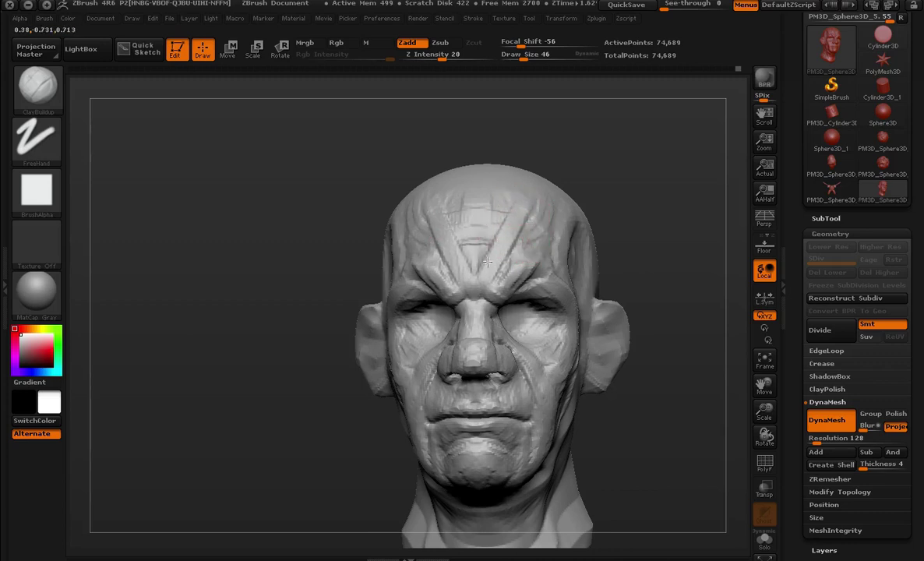
mouse_move(507, 317)
alt+mouse_down()
mouse_move(644, 344)
mouse_move(617, 243)
mouse_move(666, 251)
mouse_move(666, 268)
mouse_move(648, 249)
mouse_move(656, 201)
mouse_move(681, 196)
mouse_move(691, 121)
mouse_move(687, 271)
mouse_move(720, 212)
mouse_move(675, 217)
alt+mouse_up()
- At brush size 84, deepen both eye sockets and build up the cheek
key(s)
mouse_move(413, 210)
mouse_down()
mouse_move(399, 192)
mouse_move(353, 234)
mouse_up()
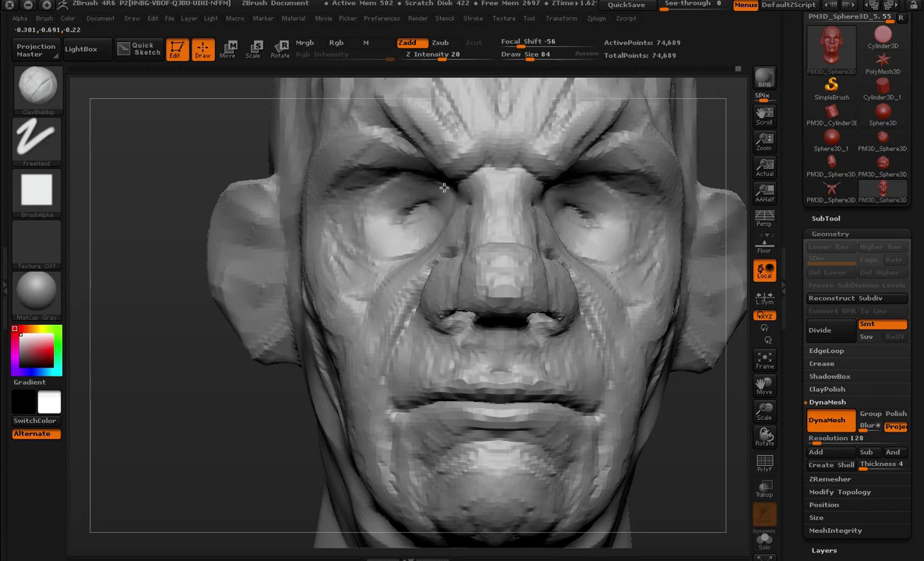
drag(187, 234, 234, 234)
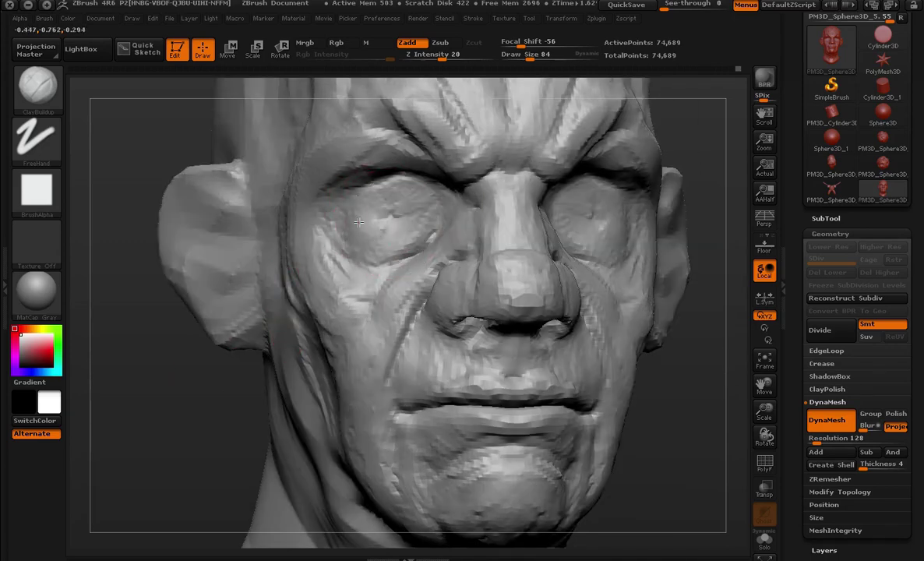
mouse_move(371, 197)
mouse_down()
mouse_move(374, 232)
mouse_move(351, 230)
mouse_move(438, 216)
mouse_up()
drag(190, 423, 287, 243)
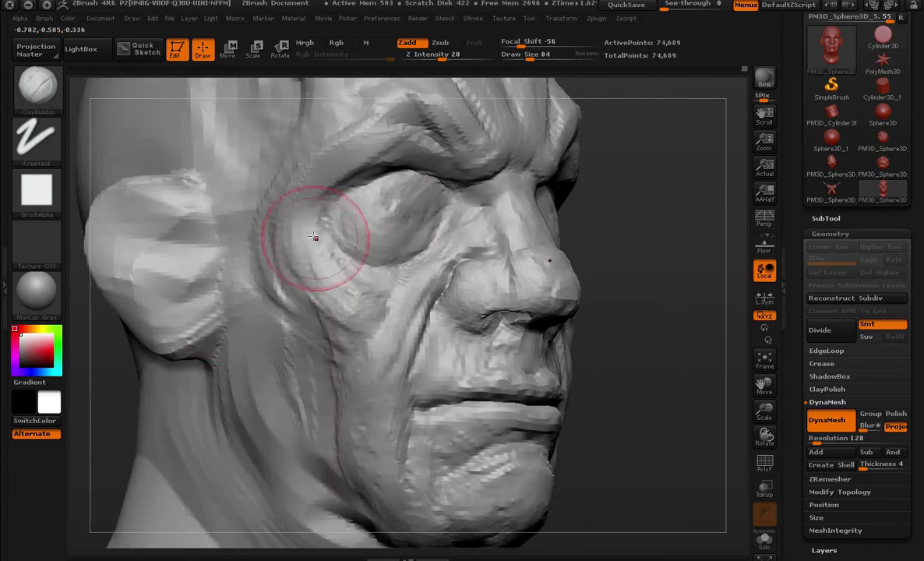
mouse_move(322, 272)
shift+mouse_down()
mouse_move(289, 258)
mouse_move(301, 283)
shift+mouse_up()
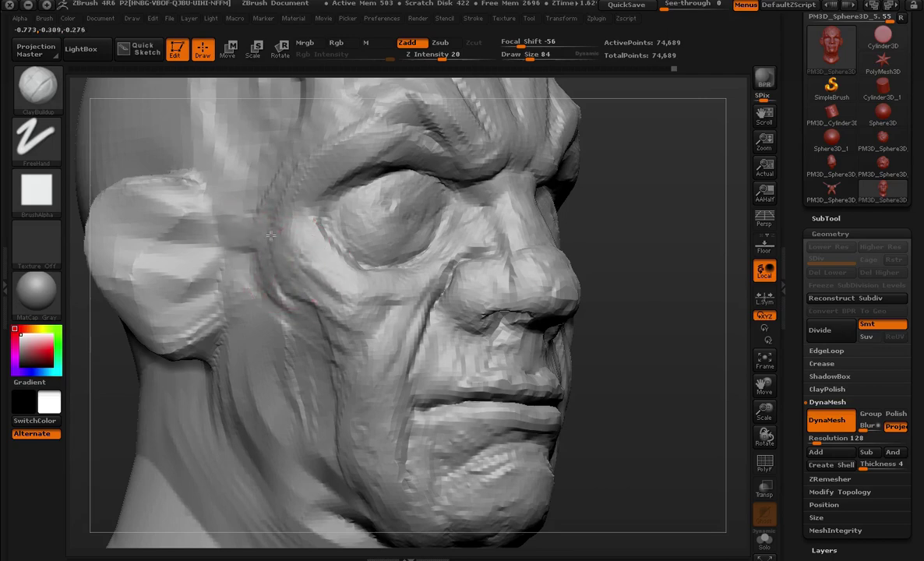
mouse_move(203, 264)
mouse_down()
mouse_move(233, 257)
mouse_move(536, 288)
mouse_move(482, 280)
mouse_move(564, 320)
mouse_move(592, 274)
mouse_move(605, 274)
mouse_move(309, 248)
mouse_up()
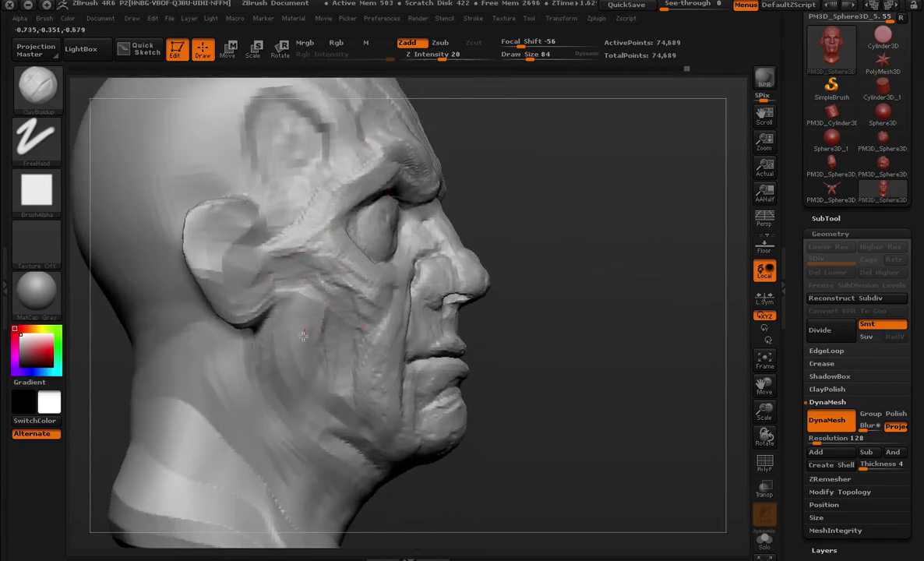
drag(277, 298, 325, 398)
- Reduce the brush to 52 and shape the eyeball, upper eyelid and brow crease
drag(357, 442, 366, 459)
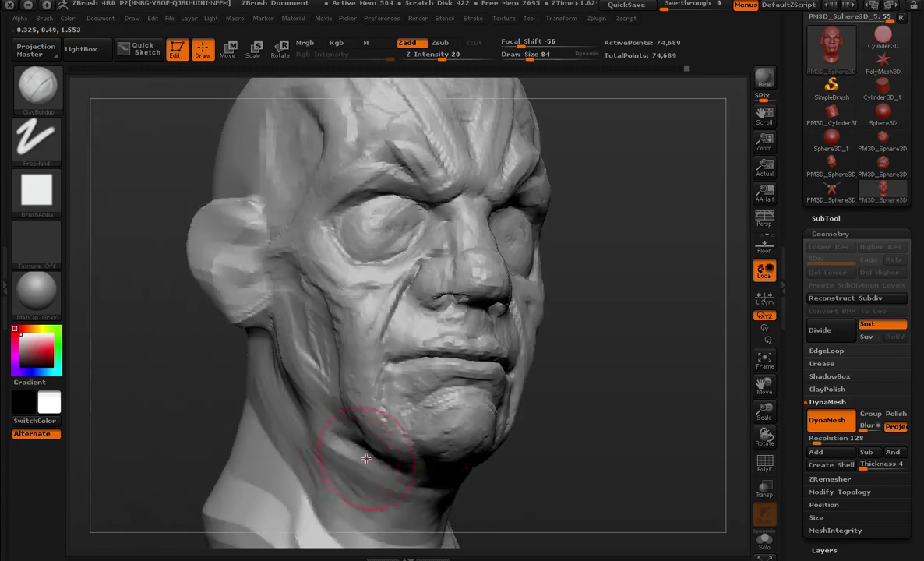
mouse_move(402, 502)
mouse_down()
mouse_move(519, 359)
mouse_move(582, 415)
mouse_move(652, 312)
mouse_move(670, 423)
mouse_move(708, 510)
mouse_up()
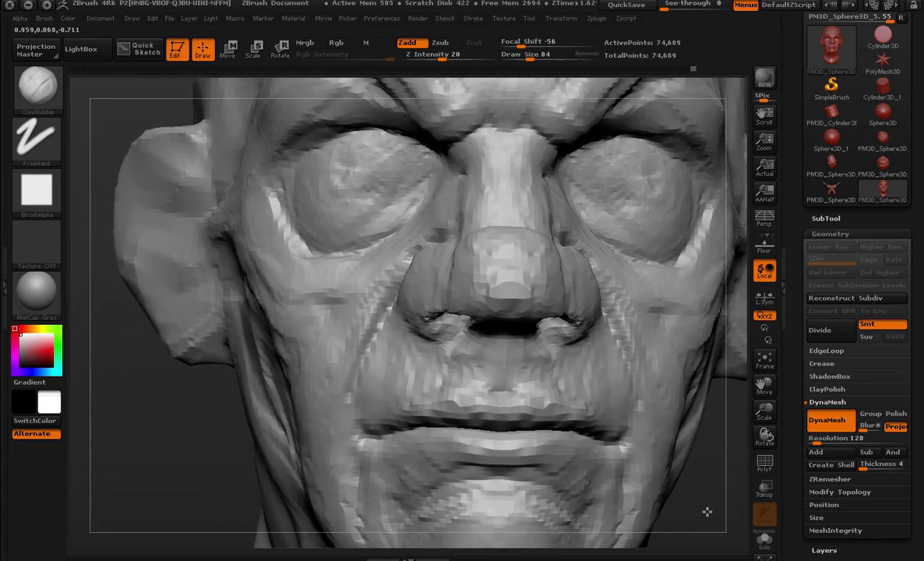
key(space)
drag(382, 201, 367, 201)
drag(221, 440, 287, 380)
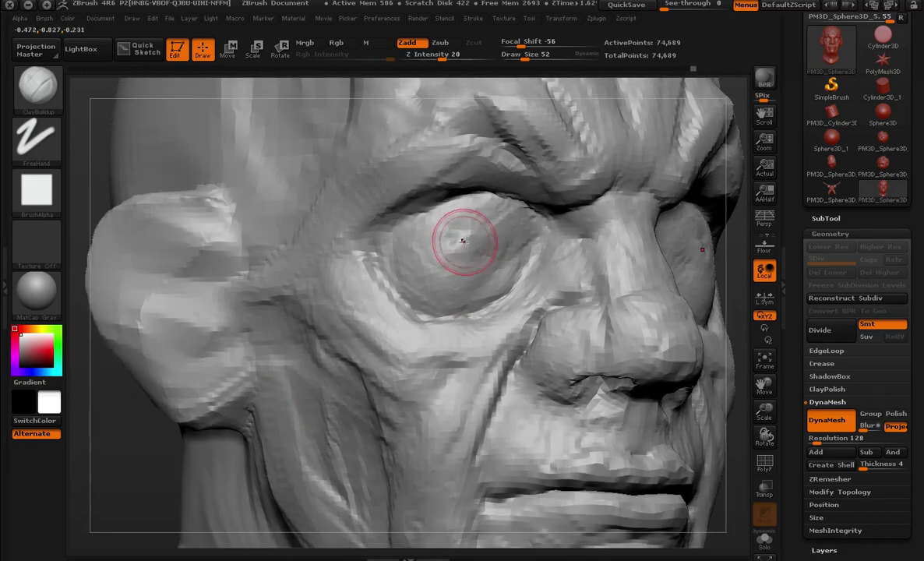
drag(437, 218, 390, 241)
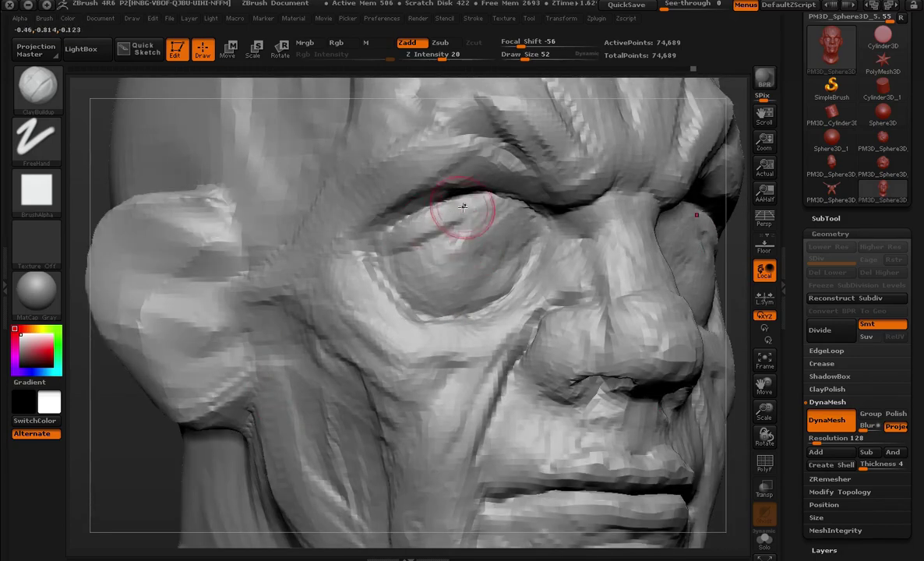
mouse_move(450, 206)
mouse_down()
mouse_move(419, 208)
mouse_move(449, 193)
mouse_move(374, 223)
mouse_move(460, 204)
mouse_move(518, 209)
mouse_move(524, 227)
mouse_up()
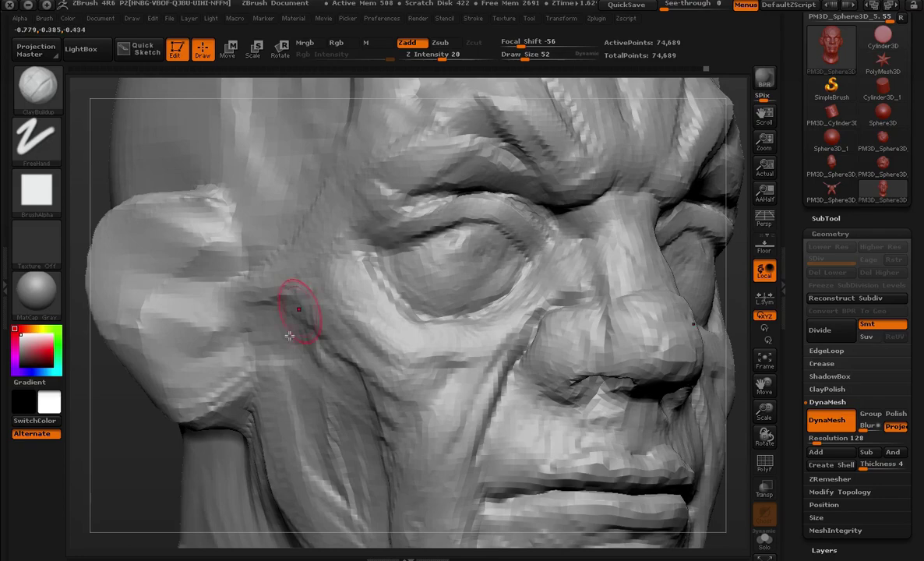
key(f)
mouse_move(150, 338)
mouse_down()
mouse_move(179, 334)
mouse_move(231, 423)
mouse_up()
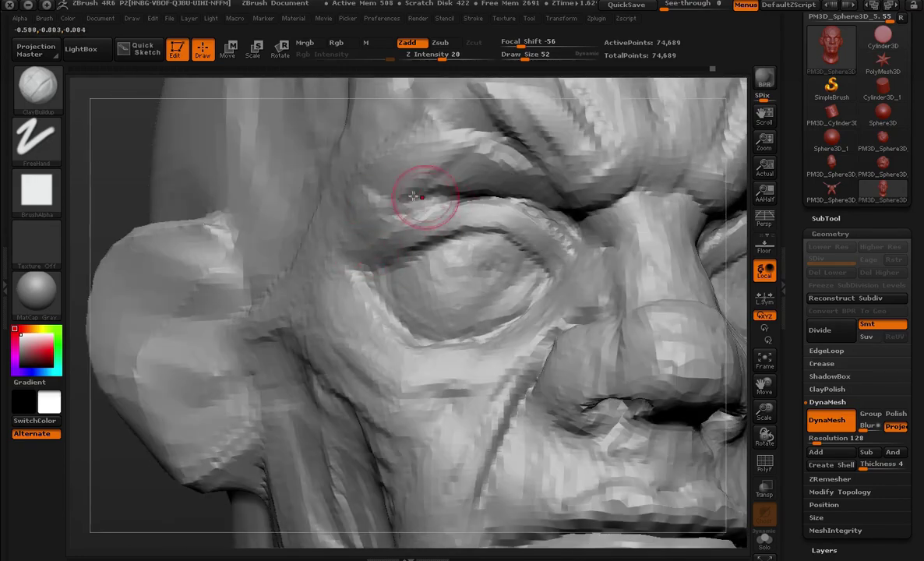
mouse_move(354, 213)
mouse_down()
mouse_move(423, 186)
mouse_move(361, 251)
mouse_move(479, 161)
mouse_move(413, 216)
mouse_move(399, 182)
mouse_move(423, 165)
mouse_move(352, 239)
mouse_up()
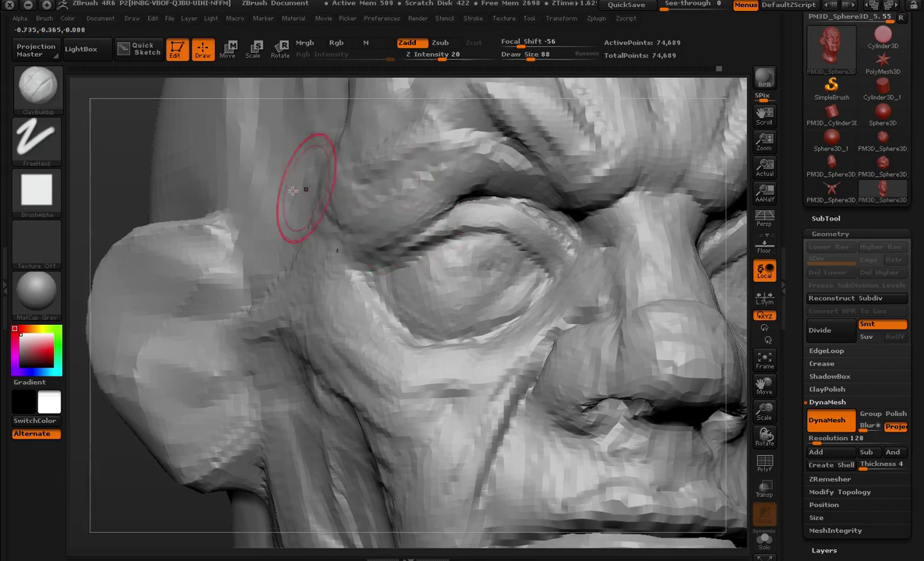
- Set the brush to 46, then 55, and carve crease ridges under the lower eyelid
key(f)
drag(148, 96, 156, 153)
key(space)
drag(468, 187, 430, 180)
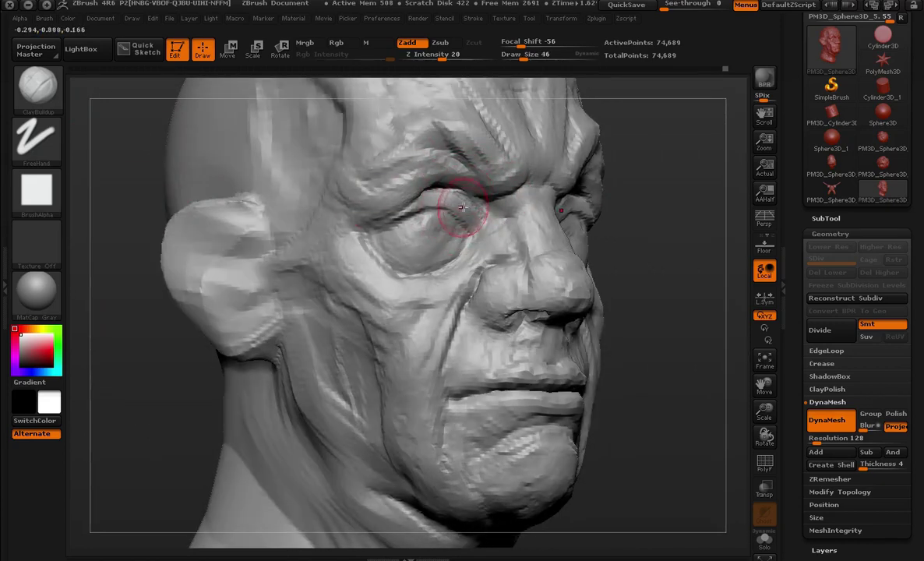
key(f)
mouse_move(645, 274)
mouse_down()
mouse_move(608, 192)
mouse_move(695, 245)
mouse_move(319, 233)
mouse_move(333, 227)
mouse_up()
key(space)
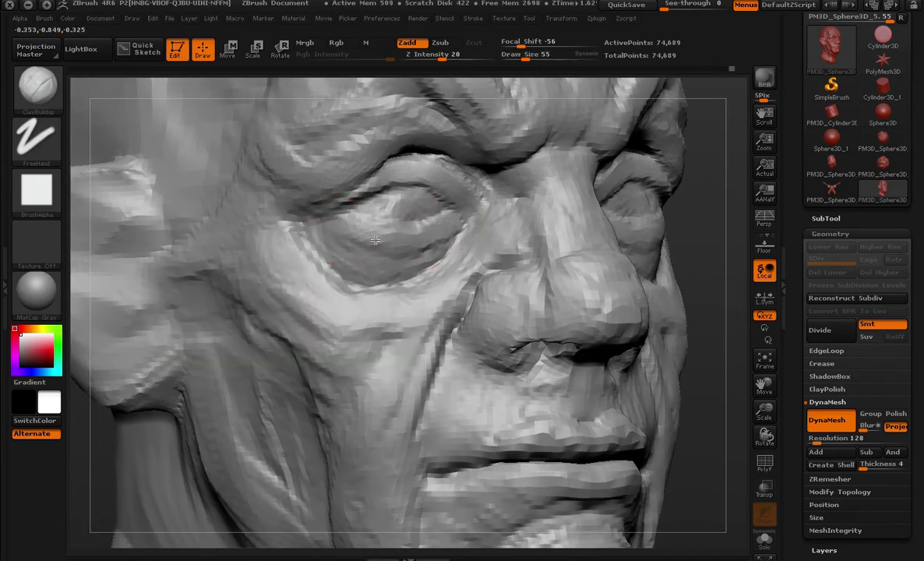
drag(340, 257, 387, 285)
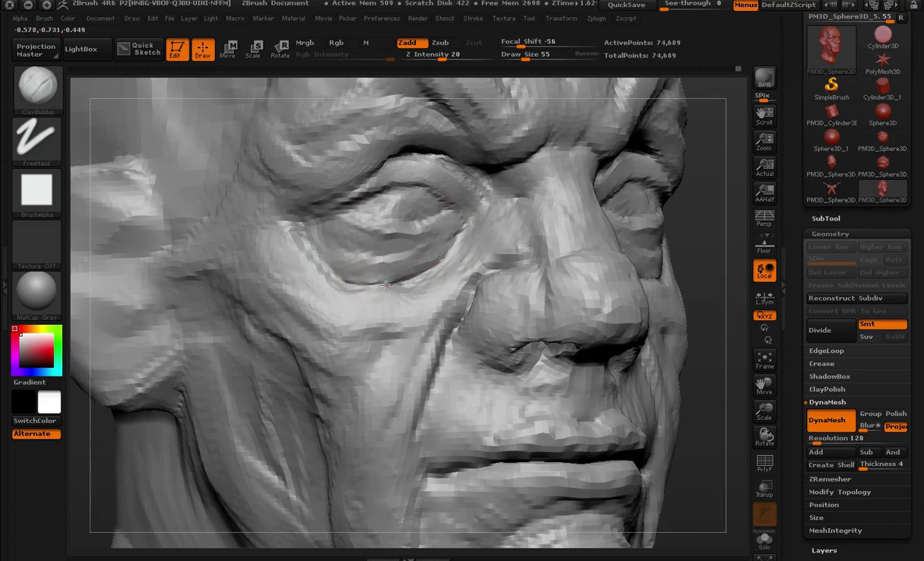
drag(316, 256, 371, 284)
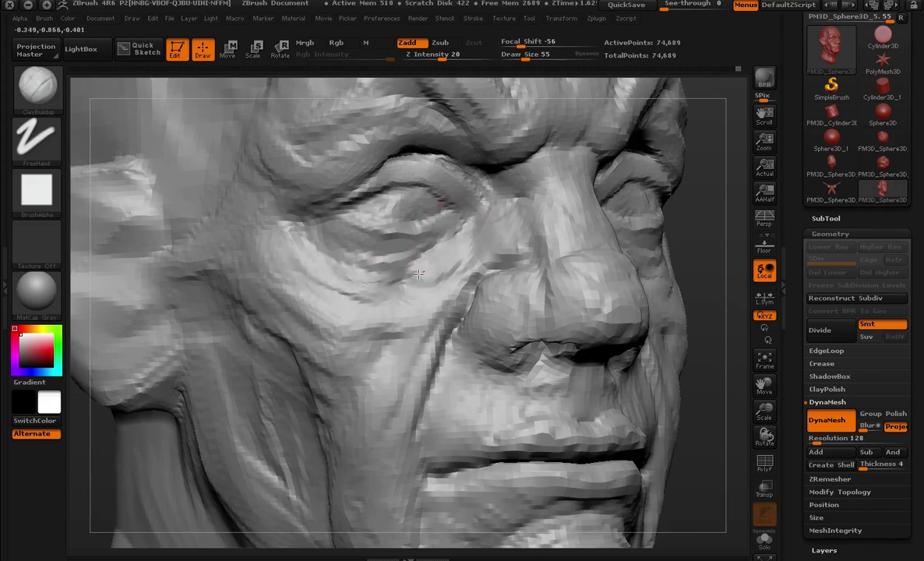
drag(319, 242, 363, 273)
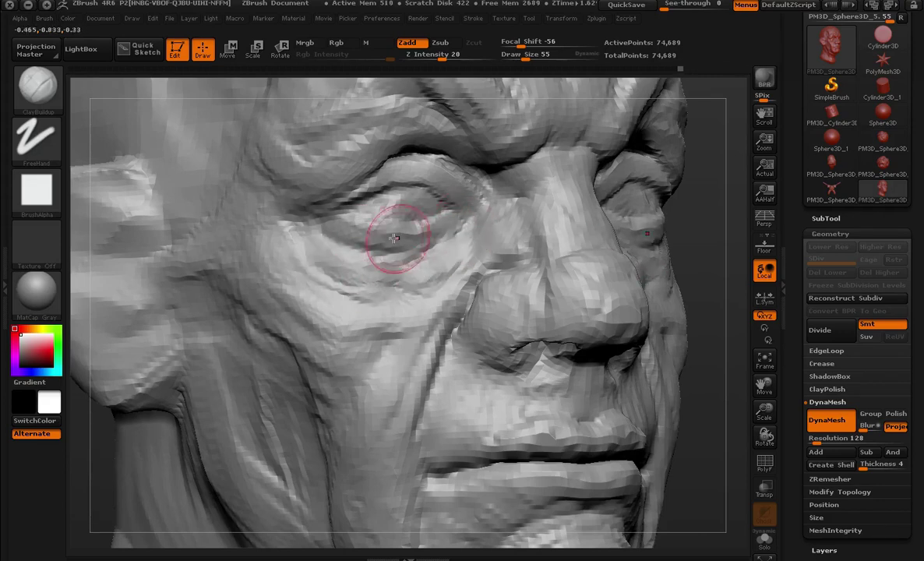
drag(320, 233, 402, 258)
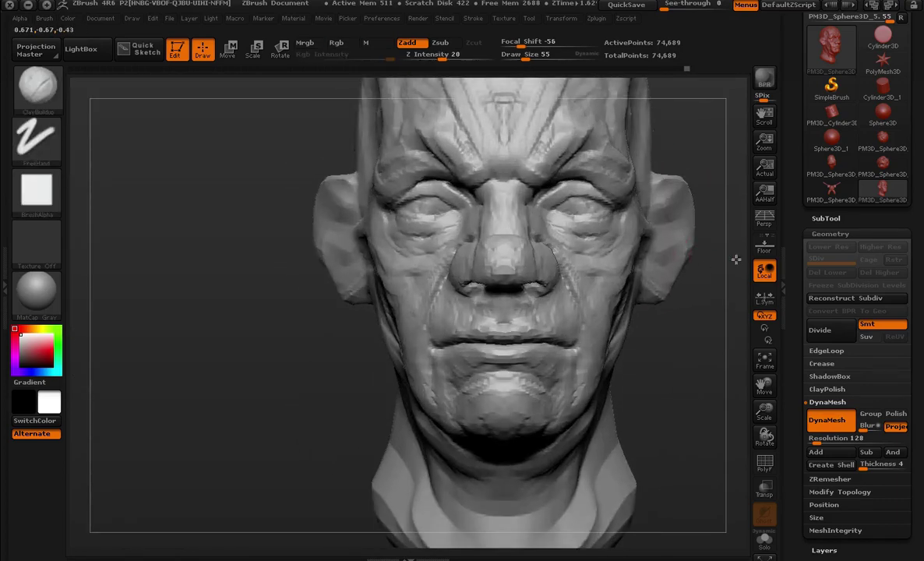
key(space)
- Push the brow ridge forward over the eyes with the Move brush at Draw Size 88
mouse_move(283, 347)
mouse_down()
mouse_move(433, 227)
mouse_move(285, 247)
mouse_move(300, 237)
mouse_move(708, 188)
mouse_move(484, 176)
mouse_move(521, 188)
mouse_up()
key(space)
key(space)
key(space)
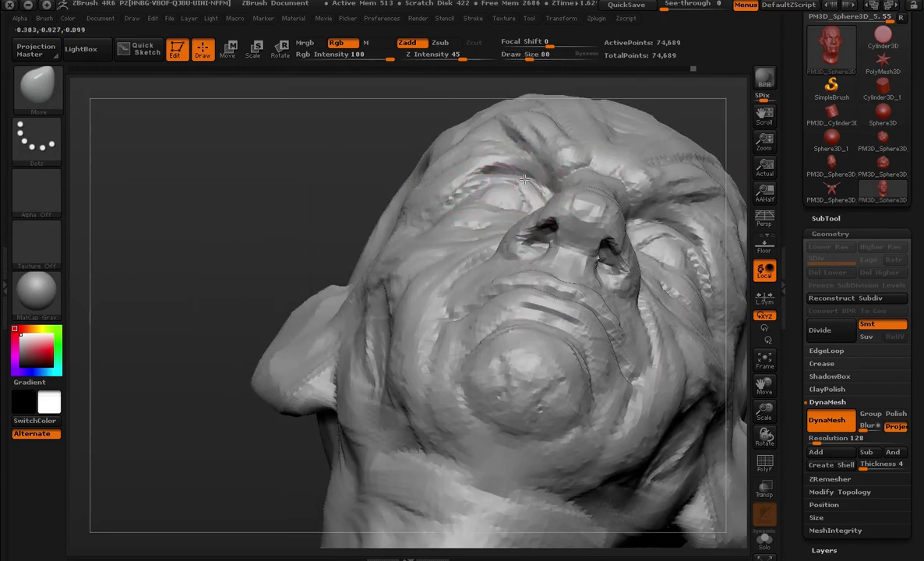
drag(393, 206, 440, 211)
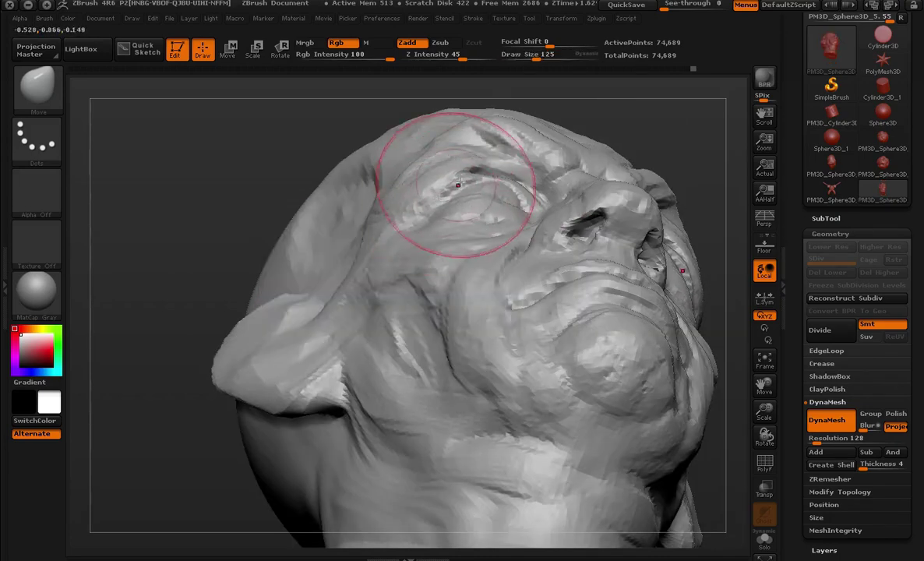
key(bracketleft)
drag(489, 145, 487, 143)
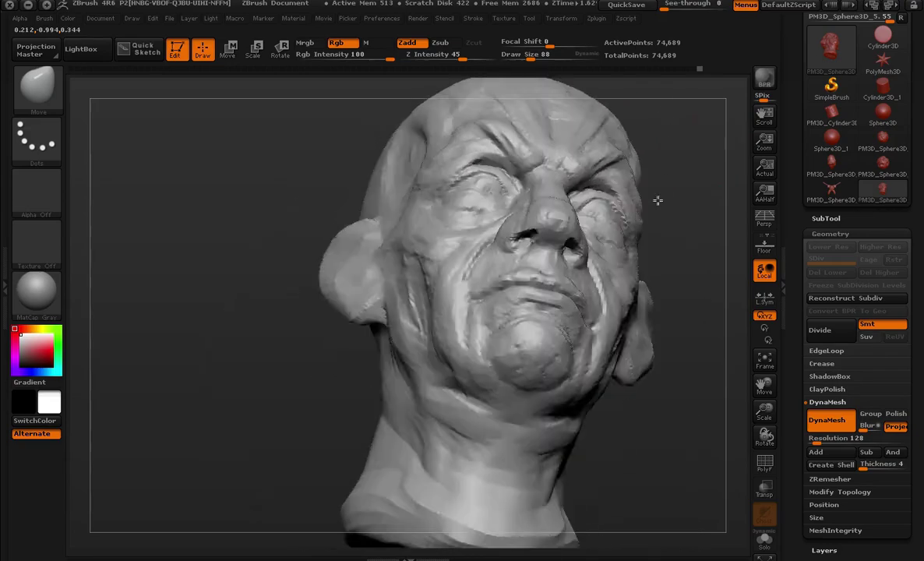
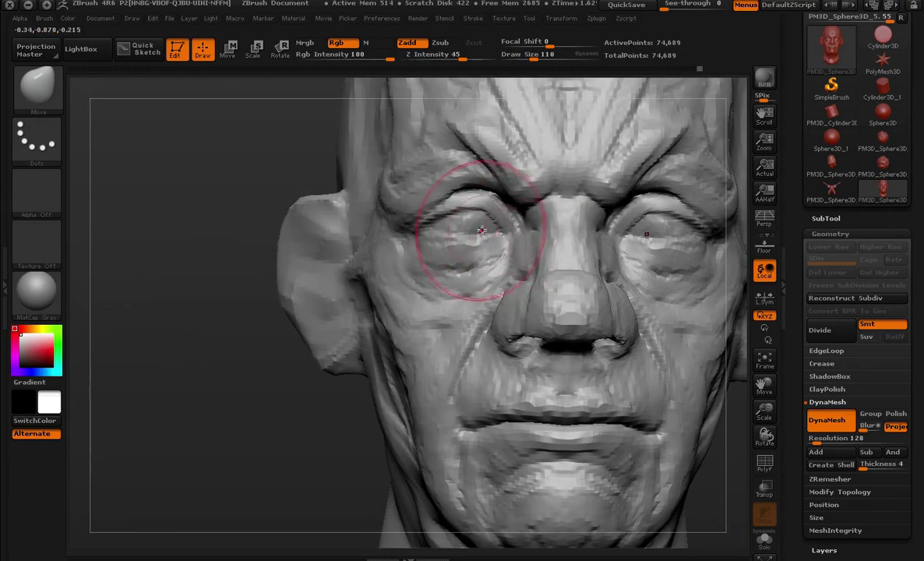
- Reduce the brush draw size to 88, frame the head and orbit to three-quarter and under-chin views
key(space)
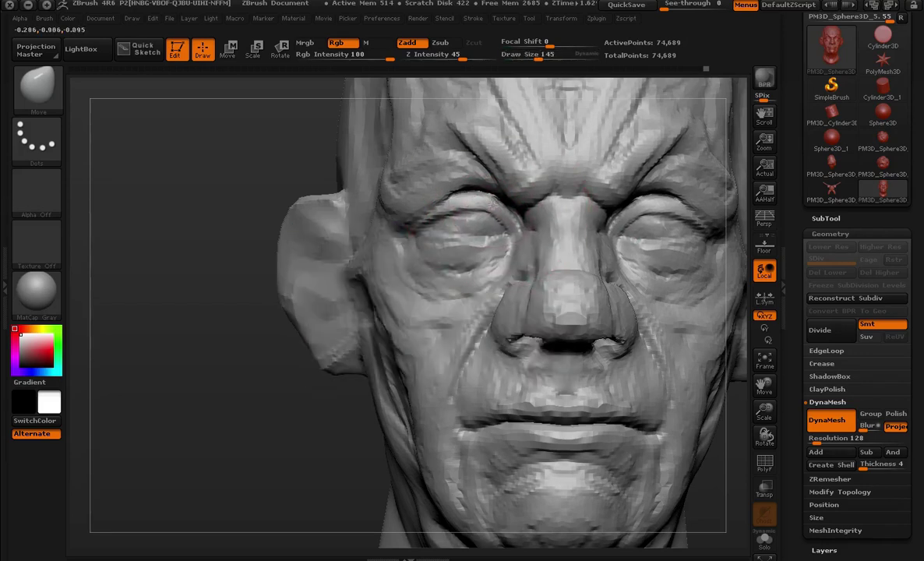
key(space)
drag(485, 205, 420, 204)
key(f)
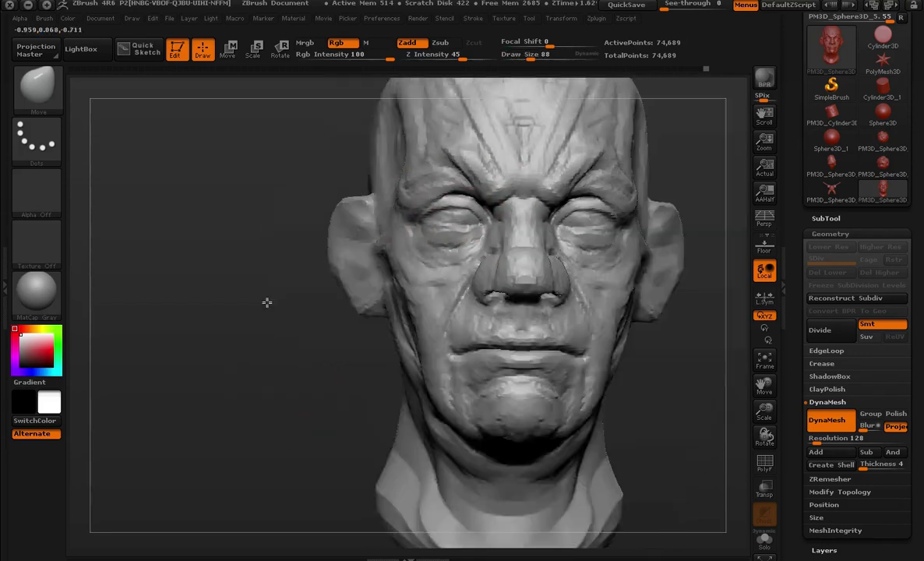
mouse_move(264, 303)
mouse_down()
mouse_move(514, 288)
mouse_move(557, 192)
mouse_move(613, 198)
mouse_move(466, 225)
mouse_up()
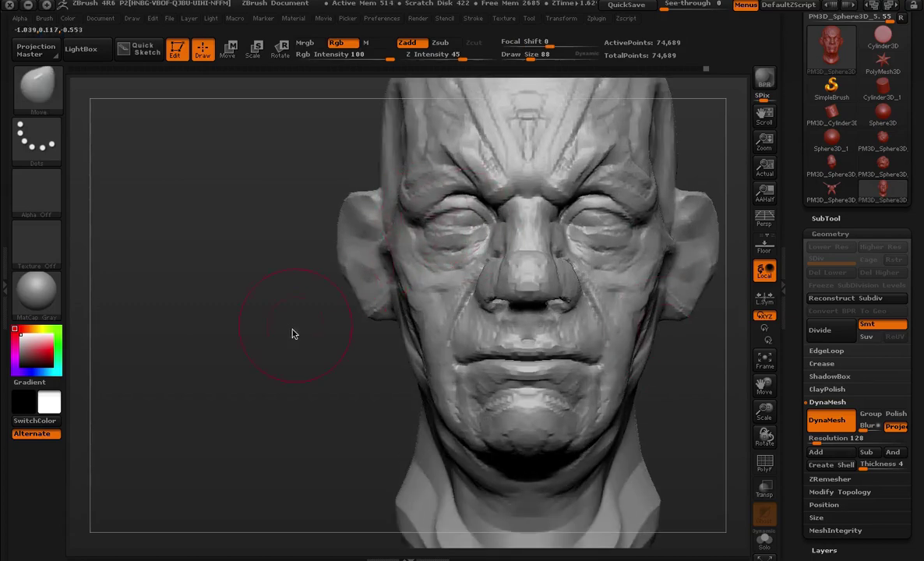
drag(292, 334, 436, 335)
drag(592, 233, 522, 184)
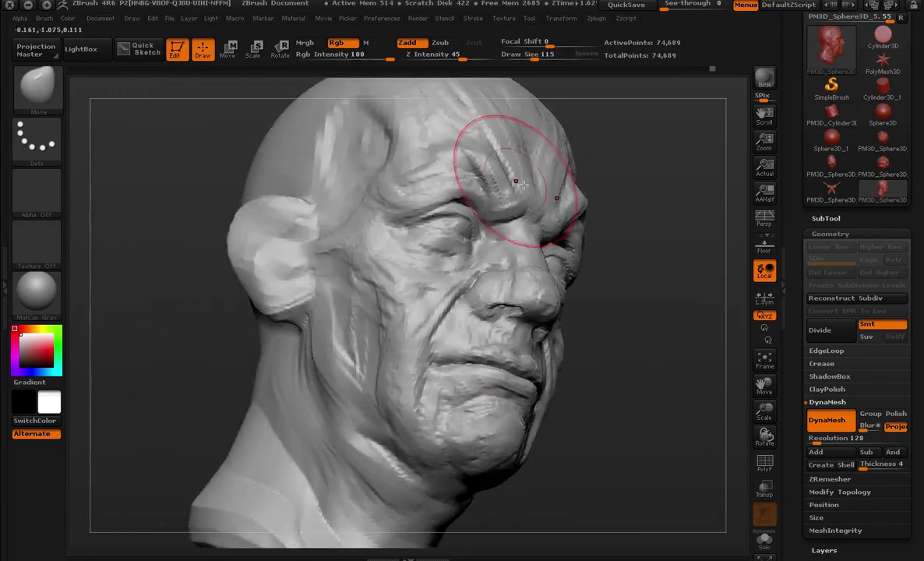
mouse_move(608, 187)
mouse_down()
mouse_move(691, 200)
mouse_move(520, 227)
mouse_up()
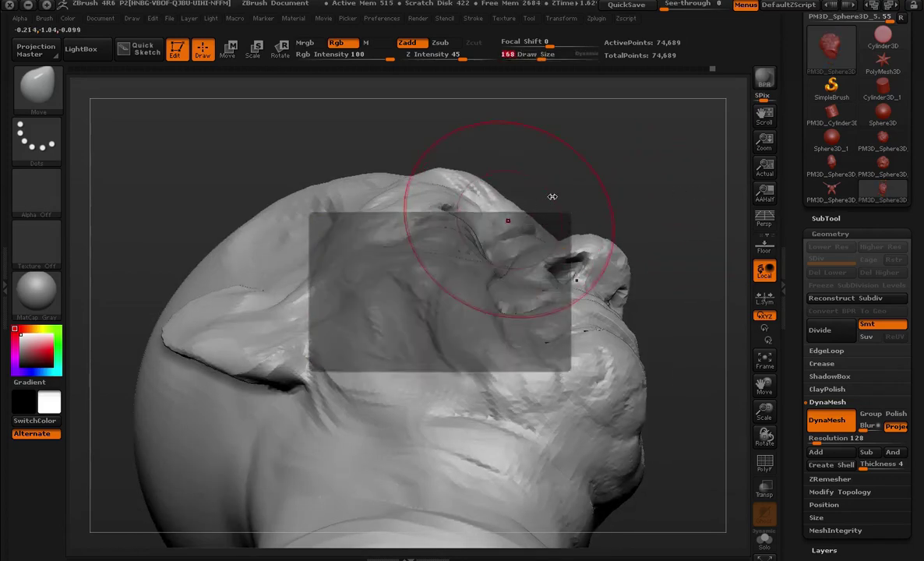
mouse_move(552, 197)
mouse_down()
mouse_move(483, 233)
mouse_move(459, 182)
mouse_up()
- Switch to ClayBuildup and build clay over the eyeball to close the eye
key(space)
mouse_move(532, 176)
mouse_down()
mouse_move(610, 234)
mouse_move(635, 239)
mouse_move(611, 182)
mouse_move(618, 149)
mouse_move(635, 197)
mouse_move(628, 171)
mouse_move(608, 190)
mouse_move(623, 150)
mouse_move(666, 207)
mouse_move(666, 163)
mouse_move(654, 210)
mouse_up()
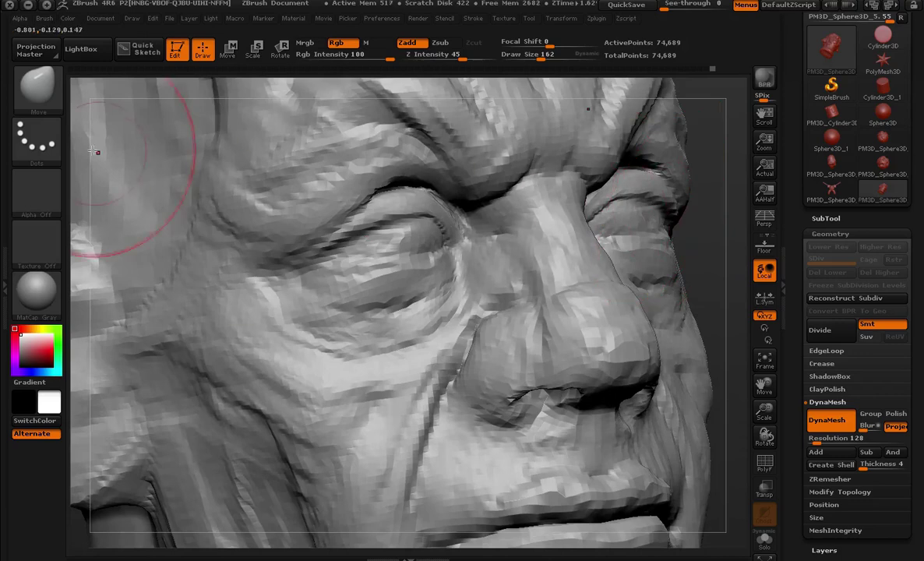
click(36, 86)
click(206, 96)
mouse_move(402, 249)
mouse_down()
mouse_move(386, 278)
mouse_move(421, 249)
mouse_move(452, 250)
mouse_move(362, 318)
mouse_move(366, 269)
mouse_move(413, 312)
mouse_move(319, 332)
mouse_up()
- Add small clay strokes above the eye, then enlarge the brush to 49 and 65
key(space)
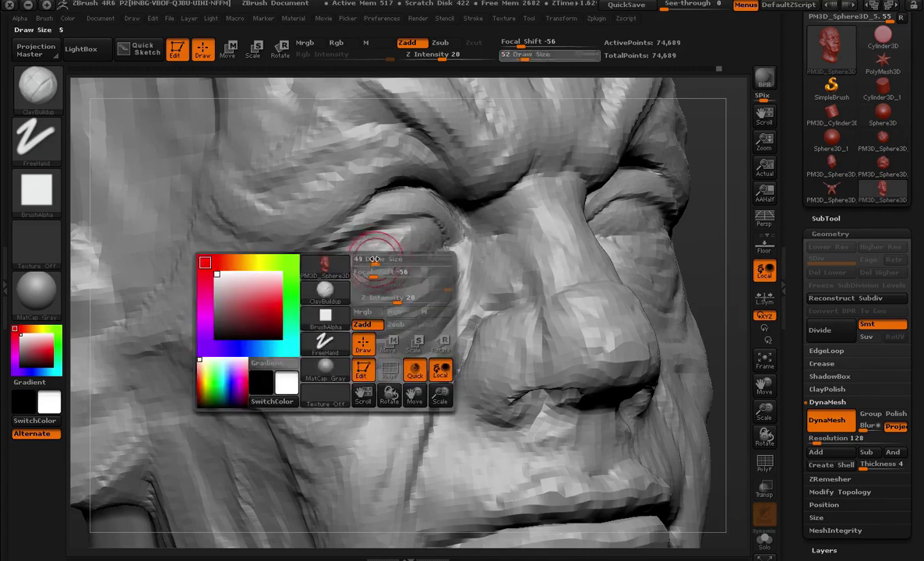
mouse_move(382, 254)
mouse_down()
mouse_move(335, 258)
mouse_move(395, 266)
mouse_move(435, 257)
mouse_up()
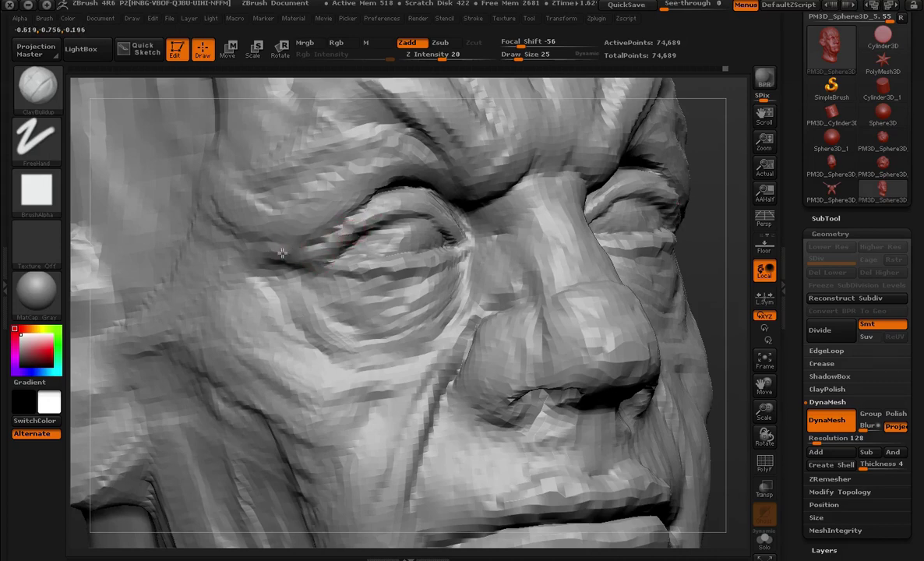
key(space)
drag(300, 247, 319, 246)
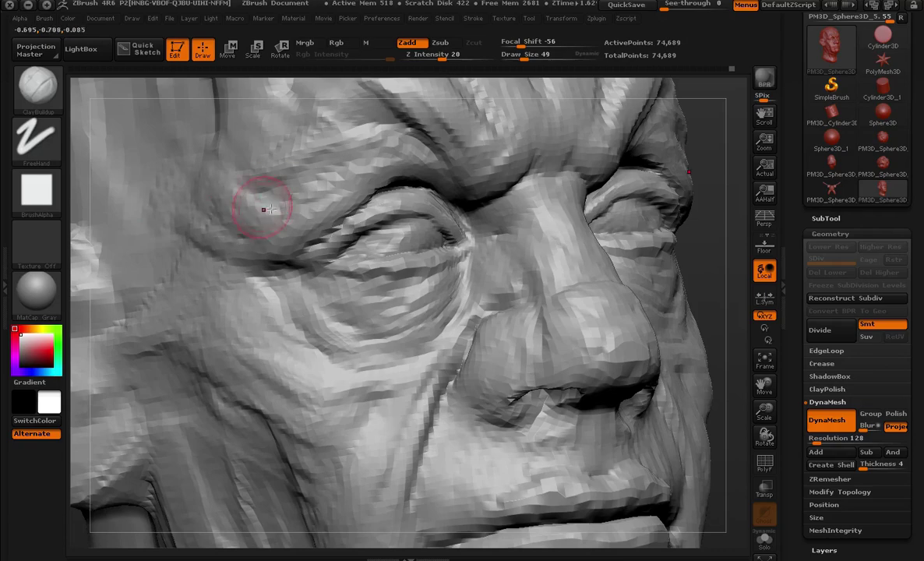
key(space)
drag(263, 209, 276, 209)
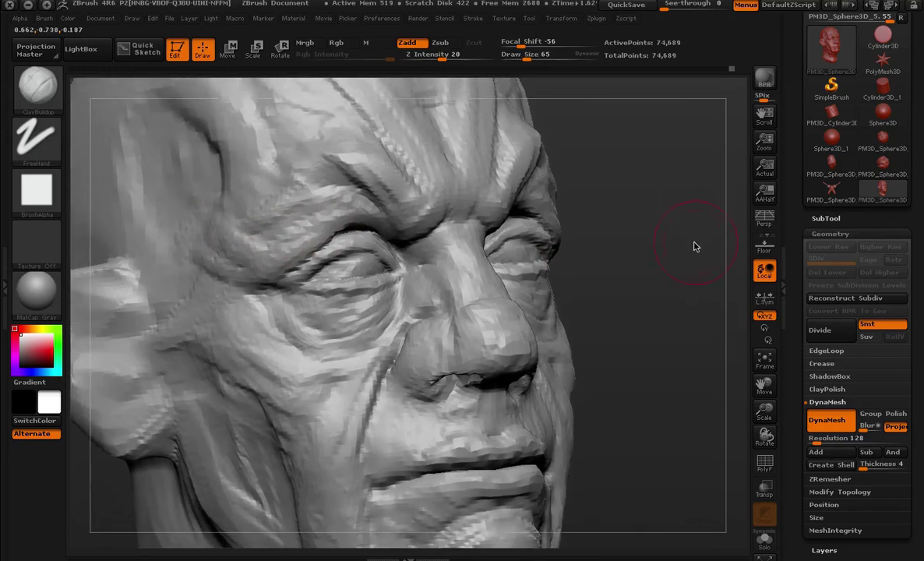
- From front view, build up the brow above both eyes and add a forehead stroke
mouse_move(710, 221)
mouse_down()
mouse_move(278, 196)
mouse_move(361, 200)
mouse_up()
drag(233, 180, 329, 224)
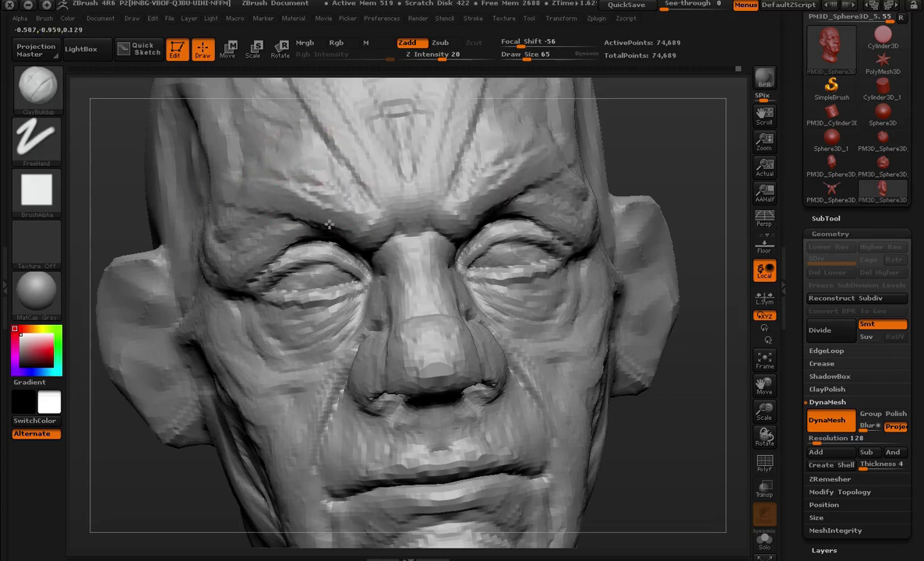
drag(295, 162, 335, 140)
mouse_move(701, 390)
mouse_down()
mouse_move(592, 280)
mouse_move(625, 262)
mouse_move(472, 252)
mouse_up()
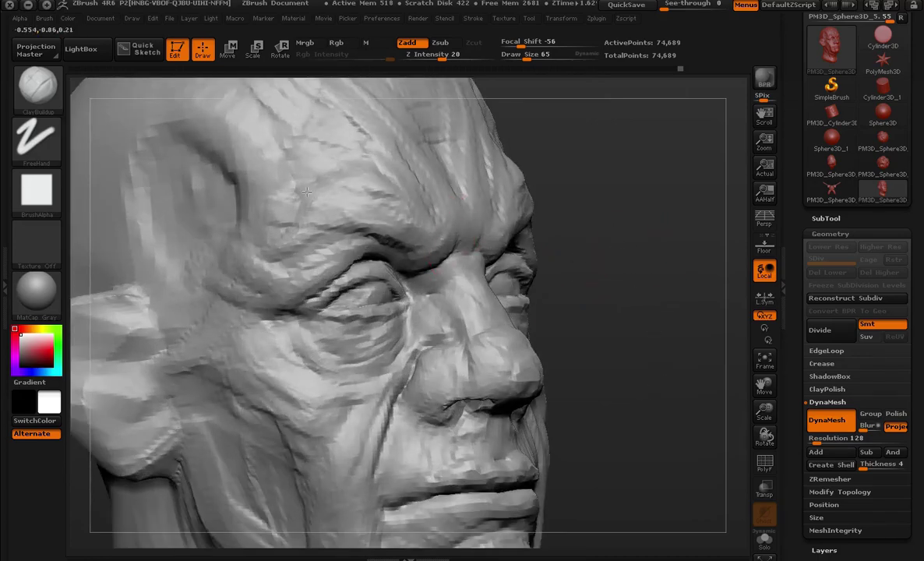
mouse_move(545, 257)
alt+mouse_down()
mouse_move(565, 247)
mouse_move(623, 268)
mouse_move(608, 252)
mouse_move(436, 249)
alt+mouse_up()
key(space)
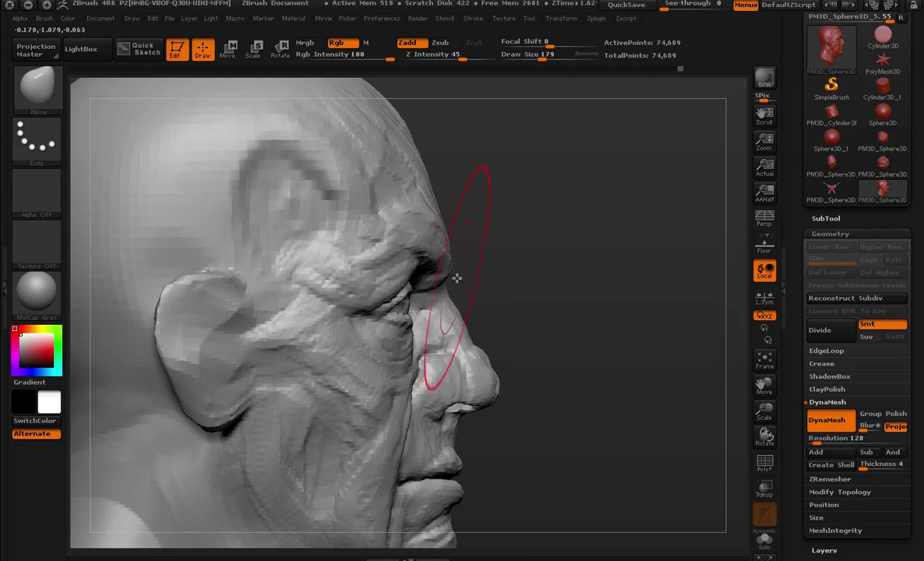
- Push the brow and nose bridge in side profile with the Move brush at size 145, then smaller
key(ctrl)
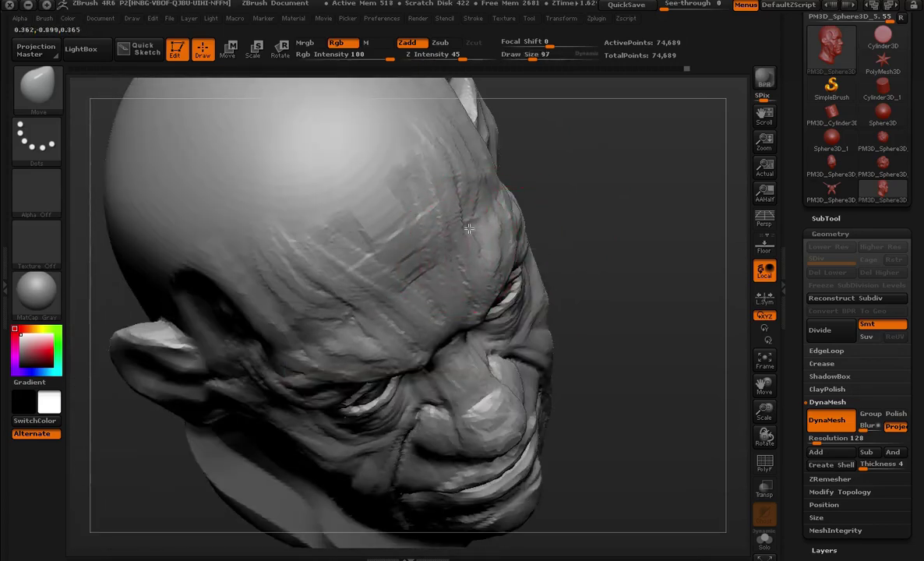
mouse_move(541, 217)
mouse_down()
mouse_move(604, 128)
mouse_move(443, 148)
mouse_move(326, 201)
mouse_up()
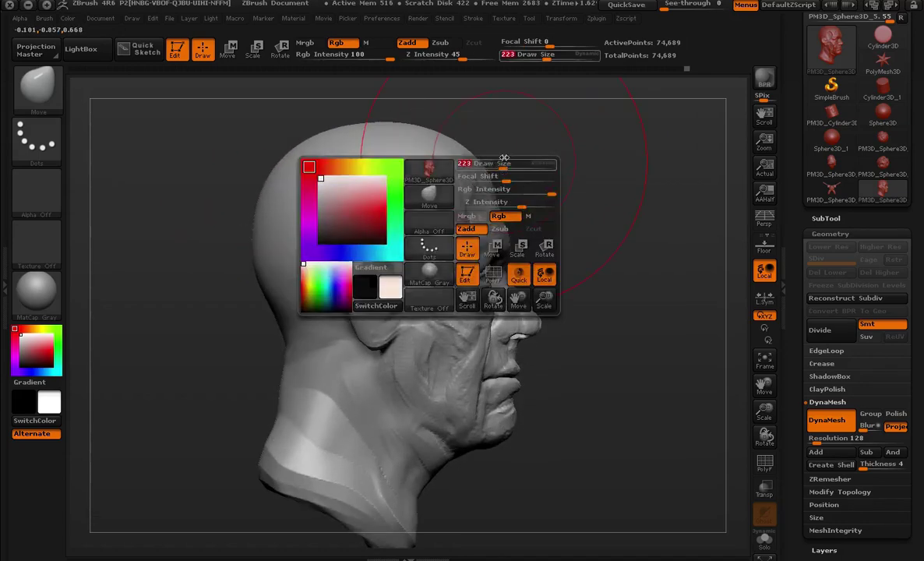
drag(508, 162, 480, 159)
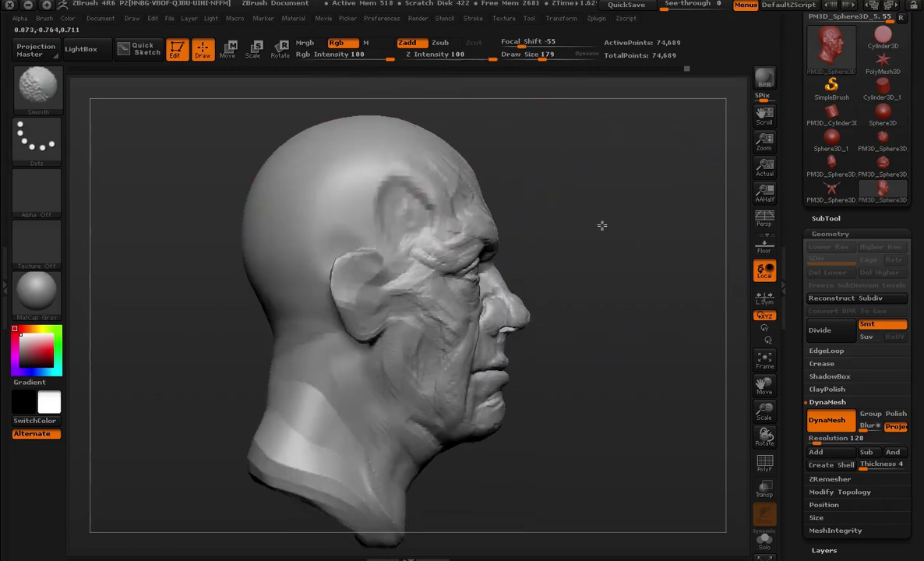
alt+drag(602, 222, 615, 222)
key(space)
drag(499, 200, 445, 198)
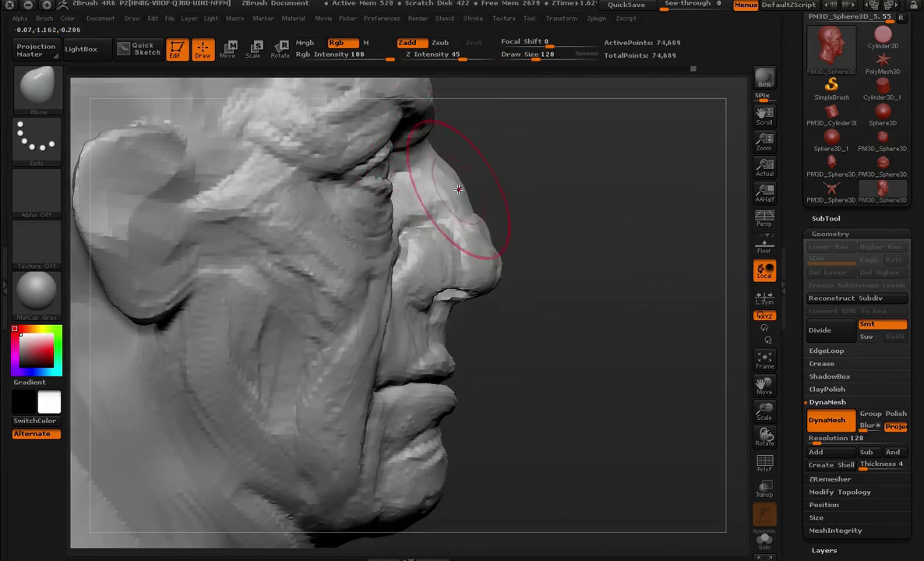
mouse_move(603, 270)
alt+mouse_down()
mouse_move(571, 213)
mouse_move(553, 215)
mouse_move(610, 243)
mouse_move(463, 191)
mouse_move(571, 179)
mouse_move(603, 202)
mouse_move(635, 262)
mouse_move(663, 219)
mouse_move(353, 213)
mouse_move(390, 185)
mouse_move(332, 246)
alt+mouse_up()
key([)
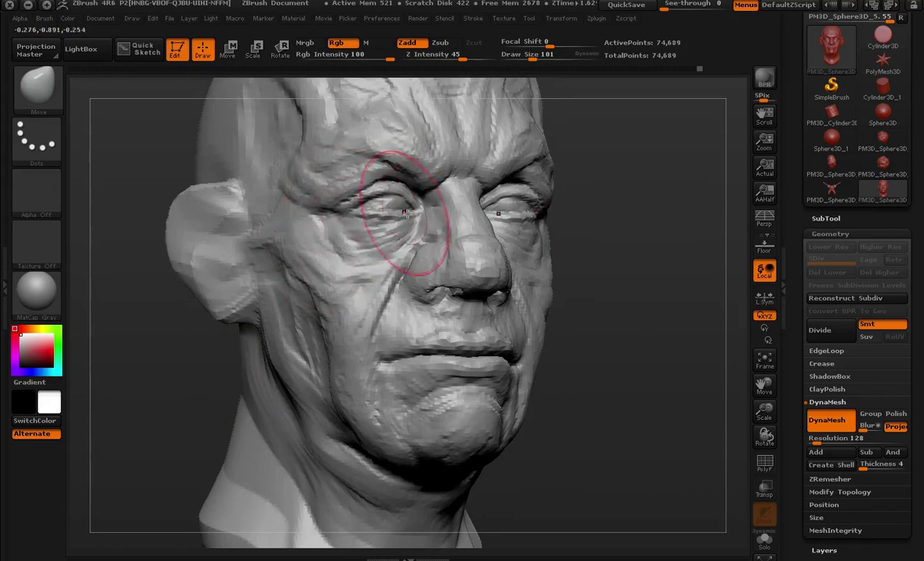
- Reshape the eyelids and mouth with the Move brush at draw size 76 from front and below
key(f)
mouse_move(571, 255)
shift+mouse_down()
mouse_move(646, 274)
mouse_move(382, 156)
shift+mouse_up()
key(space)
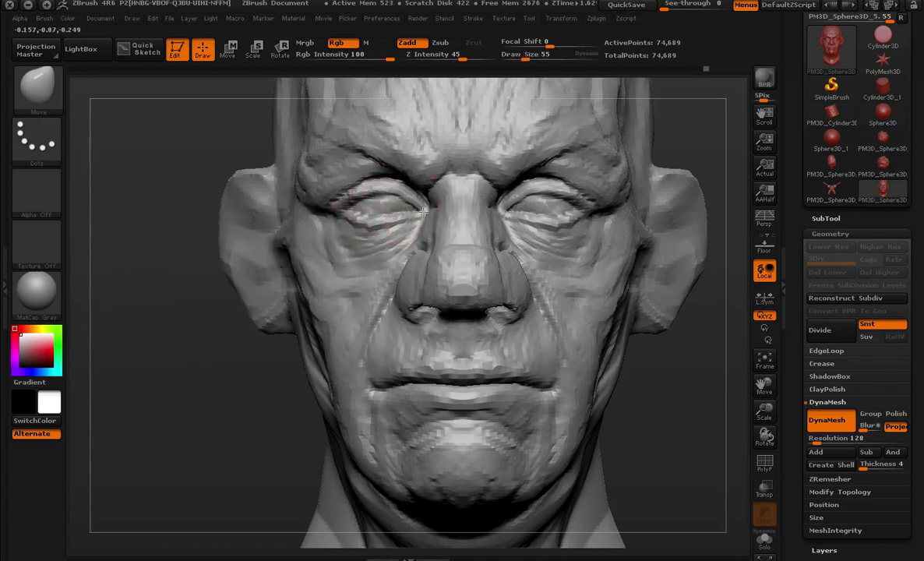
mouse_move(249, 388)
mouse_down()
mouse_move(227, 276)
mouse_move(237, 361)
mouse_move(358, 229)
mouse_move(365, 202)
mouse_up()
key(s)
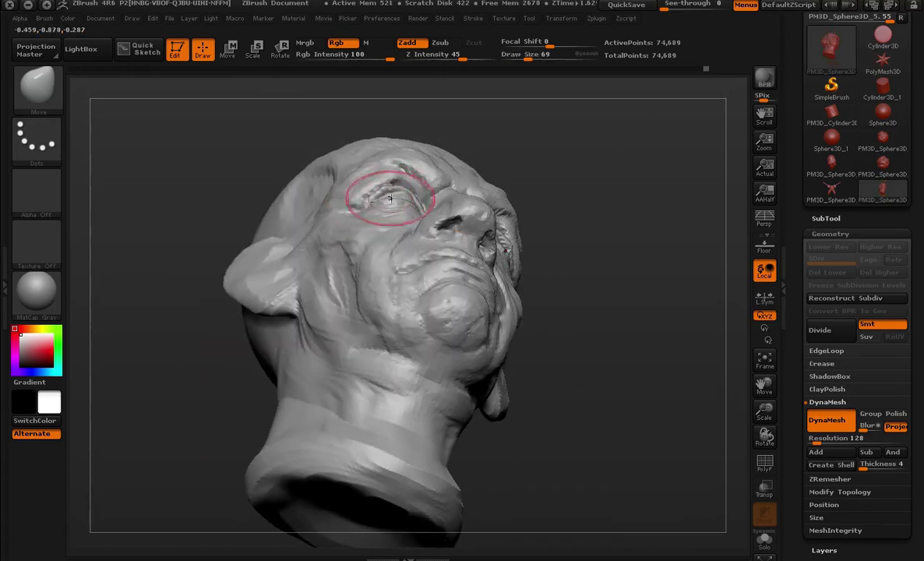
key(space)
mouse_move(436, 234)
mouse_down()
mouse_move(546, 156)
mouse_move(557, 134)
mouse_move(563, 208)
mouse_move(562, 187)
mouse_move(522, 176)
mouse_move(526, 185)
mouse_move(602, 165)
mouse_move(499, 233)
mouse_move(468, 206)
mouse_up()
- Enlarge the Move brush and shape the cheeks and jowls from three-quarter, below and profile views
key(space)
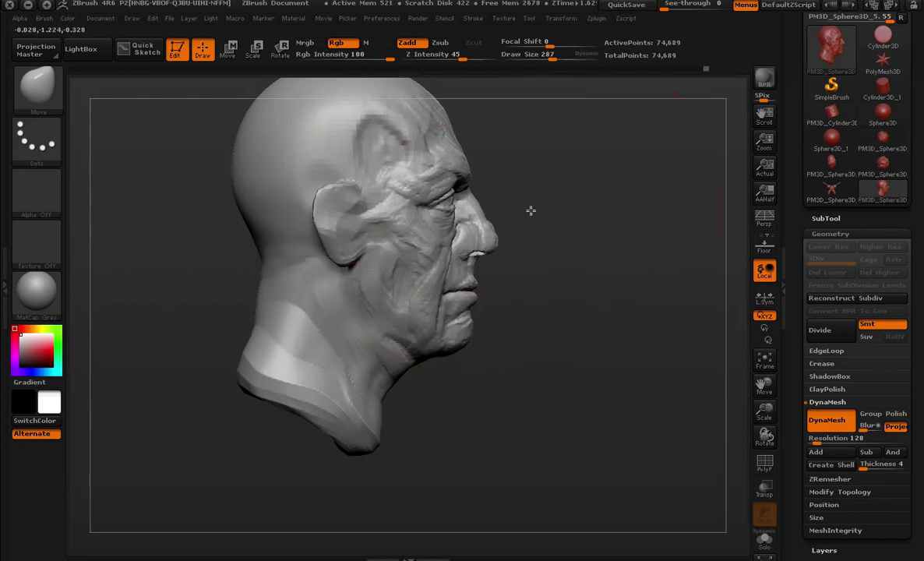
mouse_move(531, 211)
mouse_down()
mouse_move(485, 207)
mouse_move(494, 221)
mouse_move(567, 247)
mouse_move(548, 202)
mouse_move(562, 165)
mouse_move(571, 181)
mouse_move(593, 170)
mouse_move(638, 249)
mouse_move(601, 216)
mouse_move(666, 246)
mouse_move(615, 291)
mouse_move(656, 290)
mouse_up()
key(f)
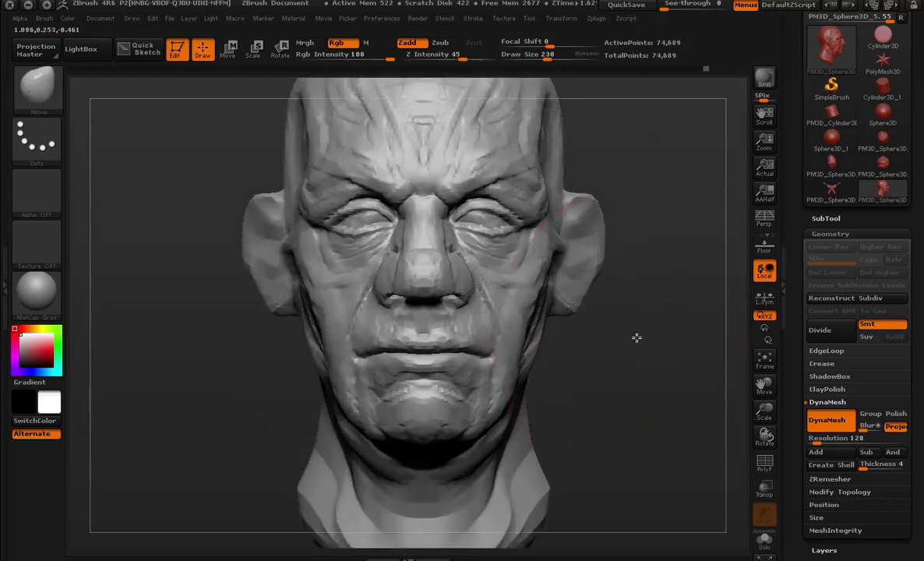
drag(636, 337, 650, 214)
key(space)
drag(433, 233, 405, 234)
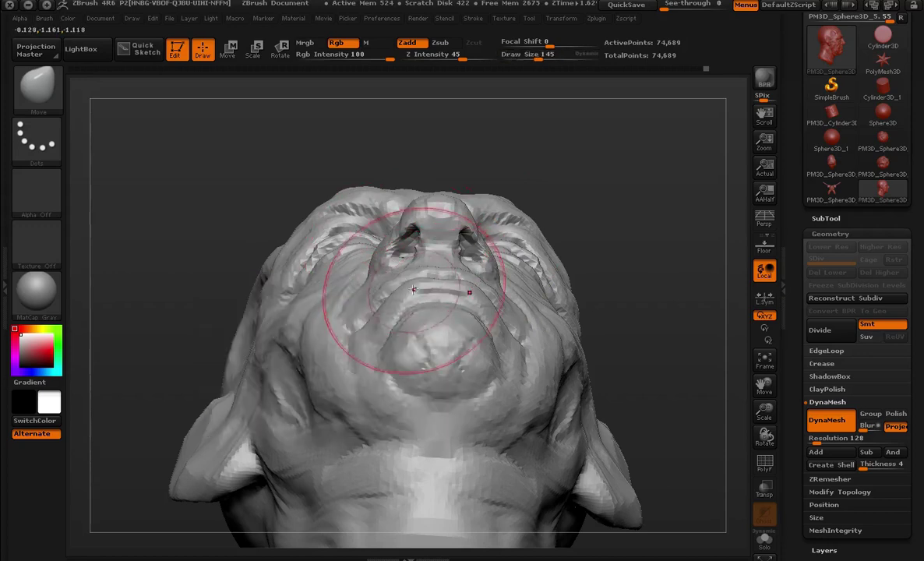
mouse_move(422, 296)
mouse_down()
mouse_move(590, 324)
mouse_move(594, 268)
mouse_move(580, 243)
mouse_move(423, 217)
mouse_move(604, 219)
mouse_move(545, 195)
mouse_move(581, 226)
mouse_move(612, 207)
mouse_move(564, 153)
mouse_move(570, 268)
mouse_move(296, 388)
mouse_move(423, 246)
mouse_up()
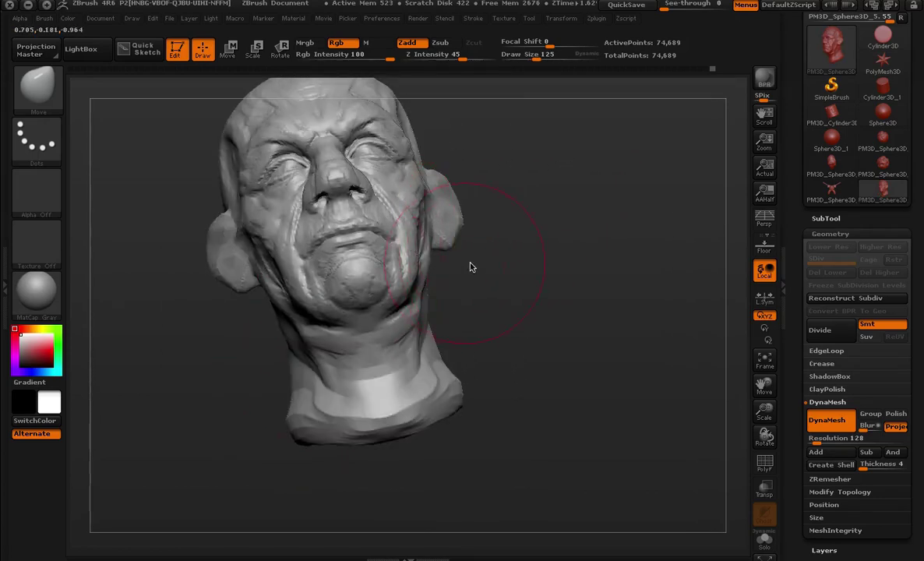
drag(469, 267, 403, 242)
mouse_move(555, 265)
mouse_down()
mouse_move(598, 284)
mouse_move(571, 262)
mouse_move(404, 258)
mouse_move(596, 220)
mouse_move(525, 350)
mouse_up()
- With ClayBuildup, build a ridge along the ear rim, carve the inner hollow and smooth the rim
key(b)
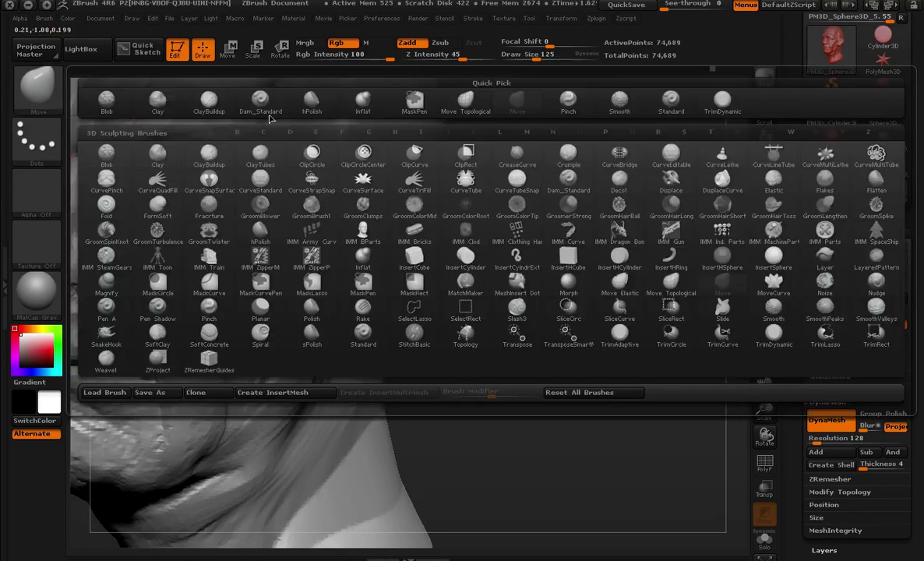
click(223, 110)
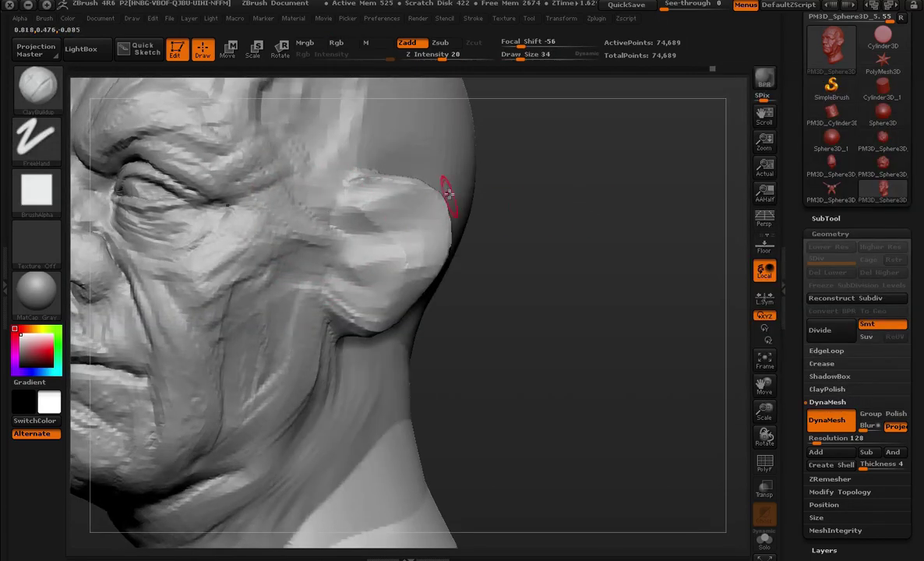
mouse_move(364, 198)
mouse_down()
mouse_move(429, 260)
mouse_move(370, 324)
mouse_up()
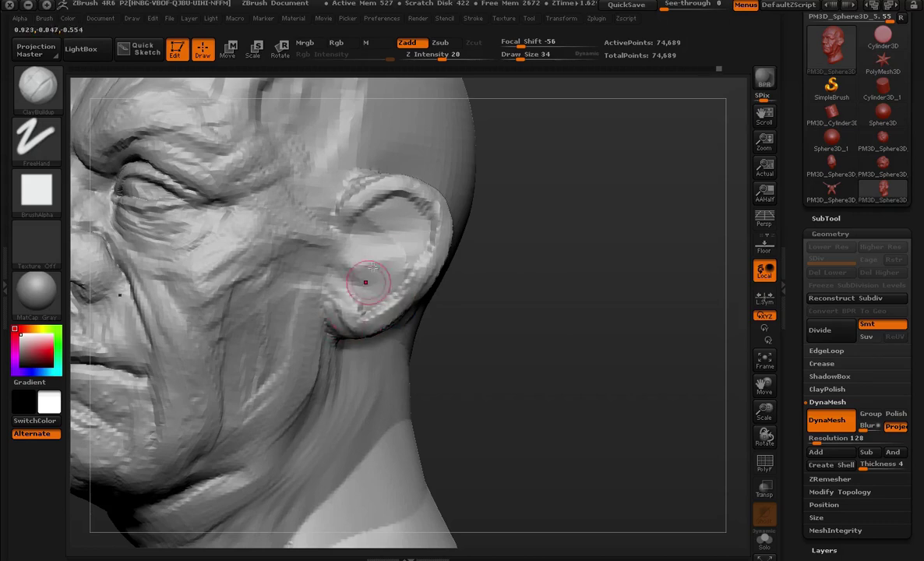
mouse_move(371, 232)
mouse_down()
mouse_move(346, 272)
mouse_move(344, 246)
mouse_up()
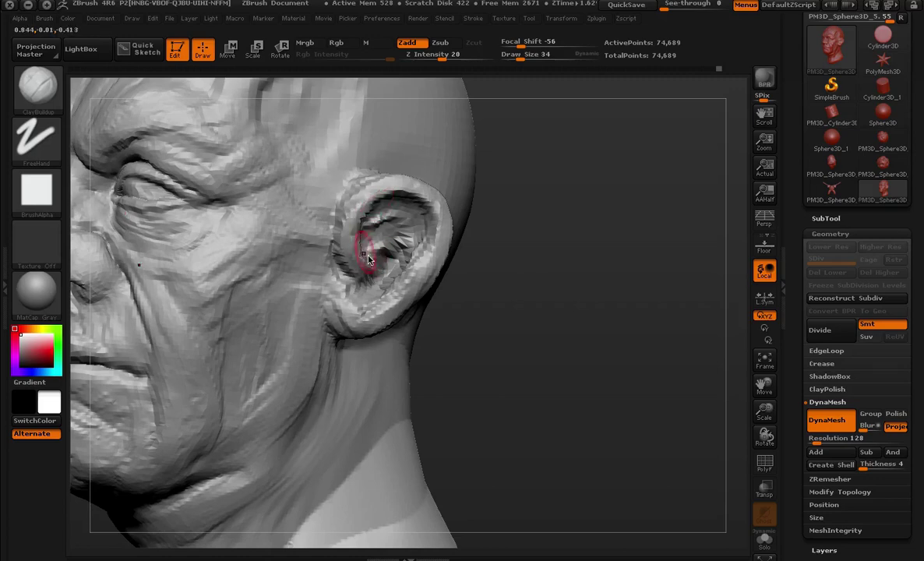
drag(527, 260, 437, 256)
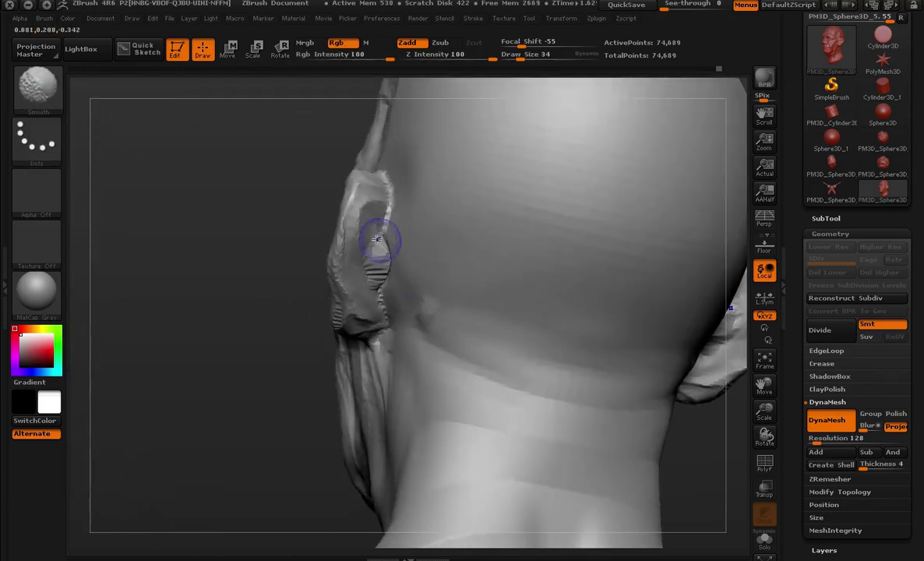
- Smooth the dark crease inside the ear bowl
shift+drag(382, 242, 394, 260)
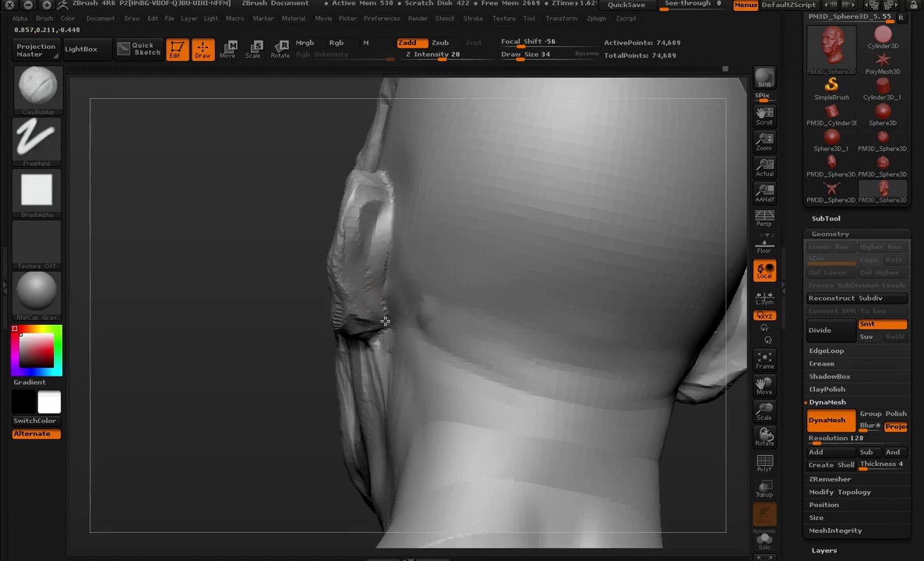
drag(265, 335, 228, 295)
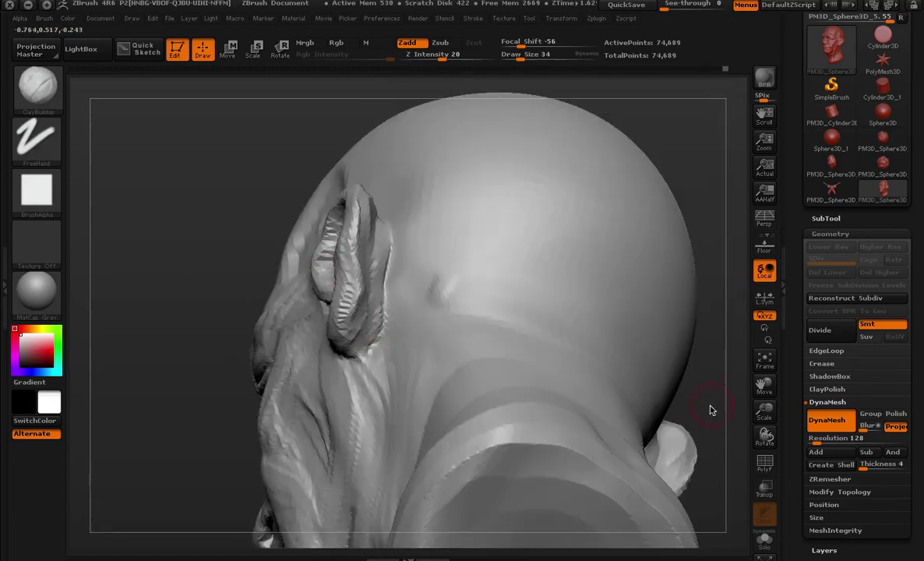
mouse_move(711, 410)
mouse_down()
mouse_move(625, 355)
mouse_move(652, 215)
mouse_move(607, 282)
mouse_up()
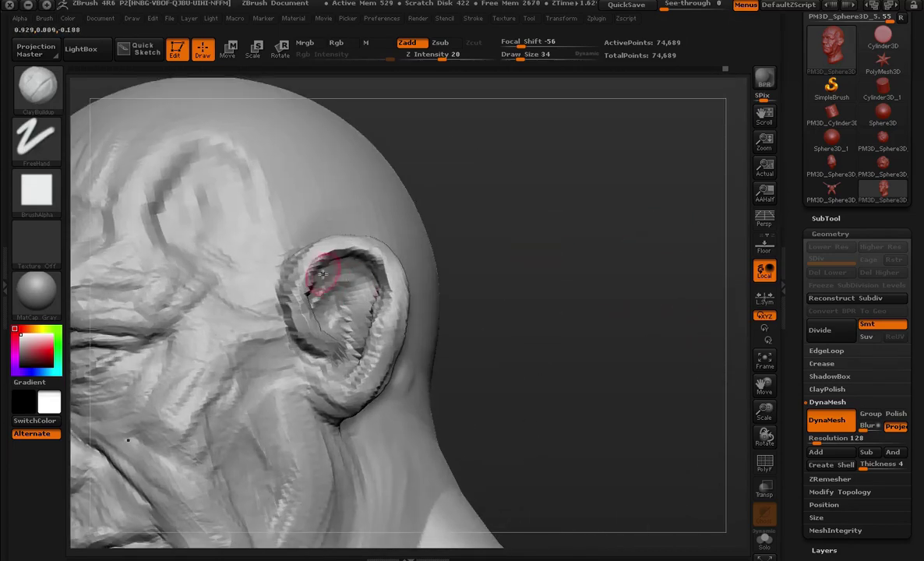
shift+drag(355, 279, 359, 308)
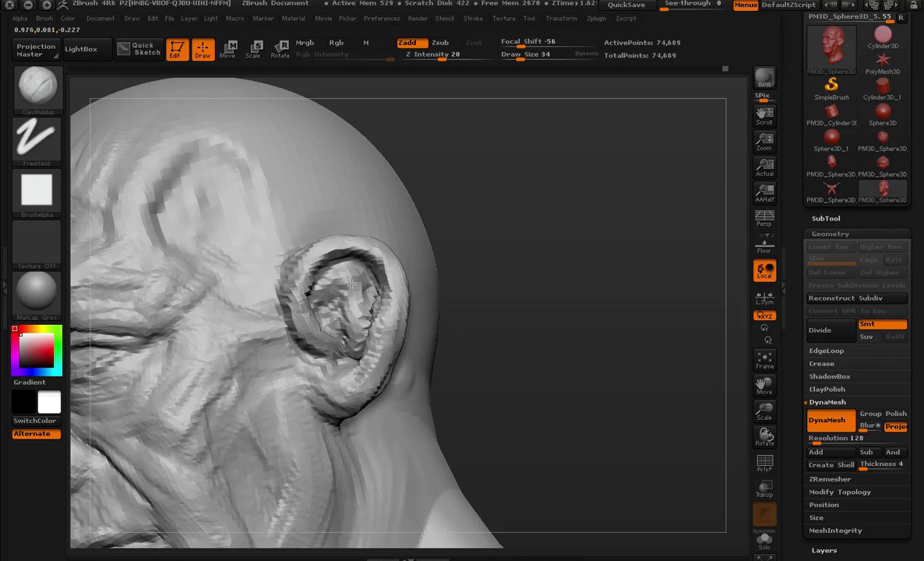
mouse_move(444, 366)
mouse_down()
mouse_move(472, 303)
mouse_move(452, 254)
mouse_move(638, 365)
mouse_move(453, 268)
mouse_up()
- Switch to the Move brush (B-M-V) and pull the ear outward into a cleaner shape
key(b)
key(m)
key(v)
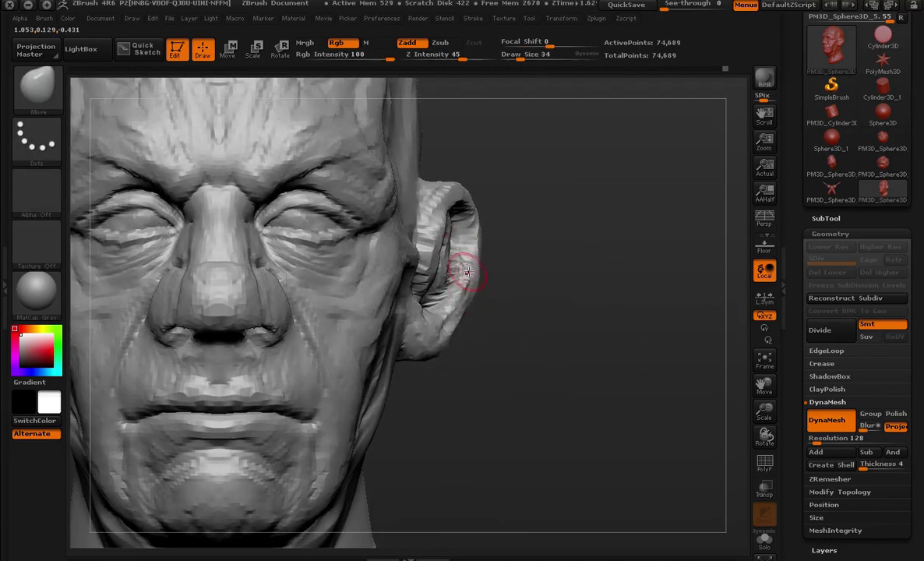
drag(443, 306, 440, 326)
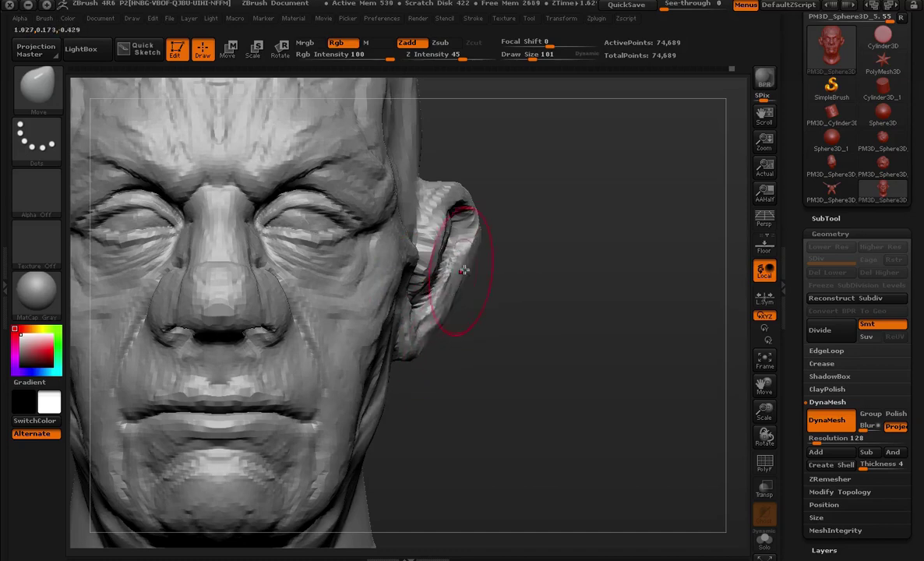
drag(499, 269, 387, 191)
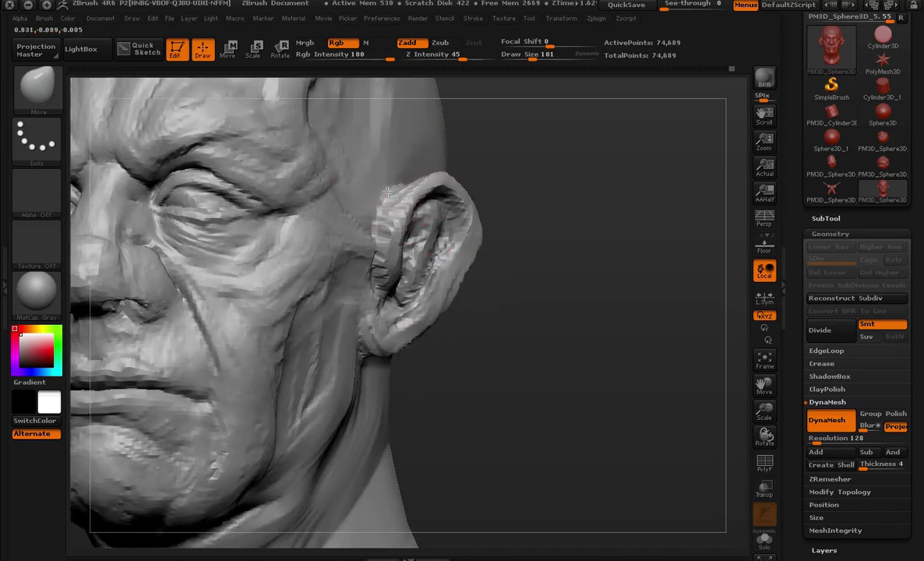
drag(479, 210, 460, 270)
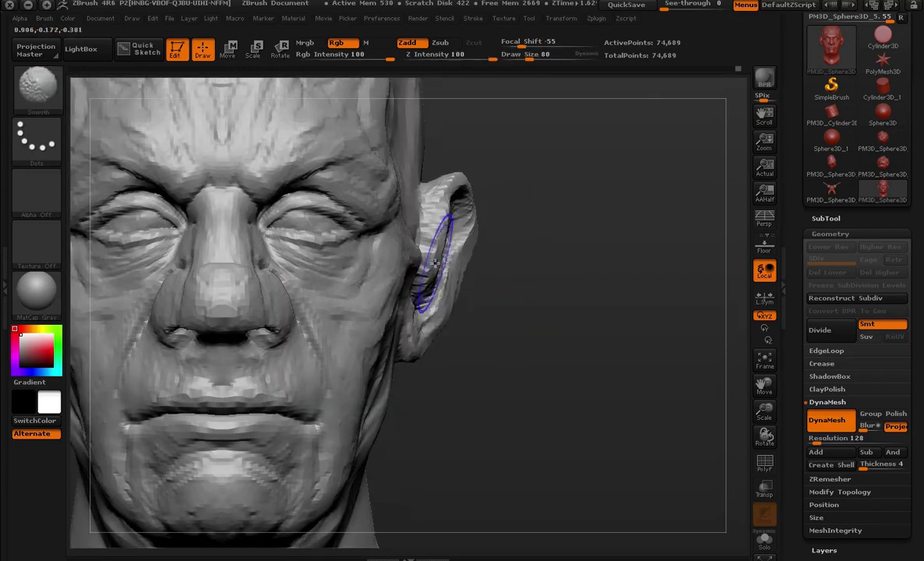
drag(473, 259, 442, 265)
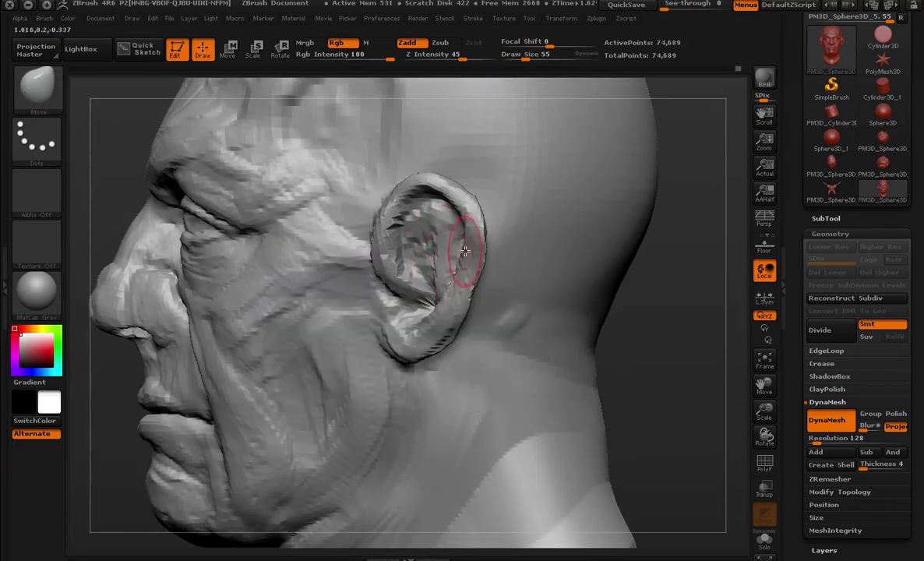
key(f)
mouse_move(571, 272)
mouse_down()
mouse_move(581, 256)
mouse_move(650, 223)
mouse_up()
- Toggle perspective view on and off while turning the head to a left profile
key(f)
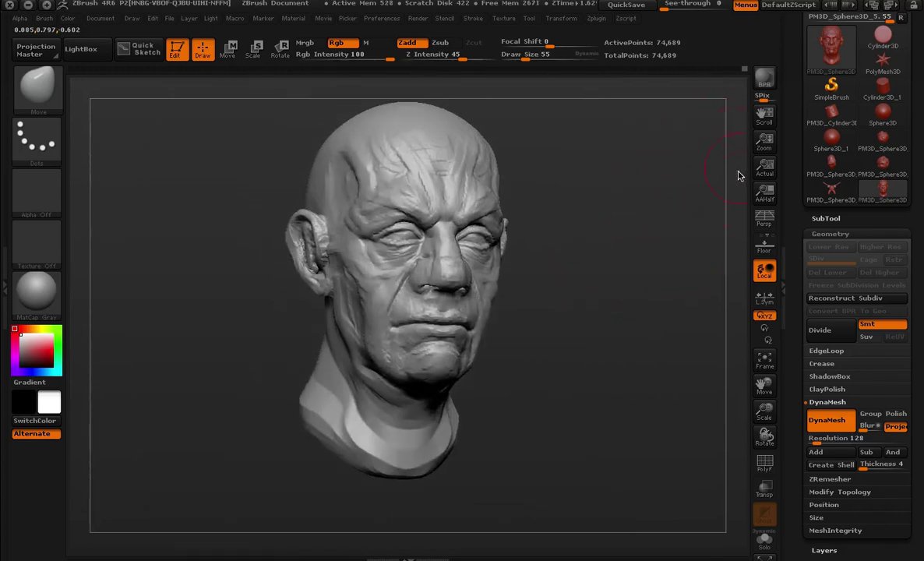
click(771, 226)
mouse_move(664, 205)
mouse_down()
mouse_move(600, 258)
mouse_move(551, 206)
mouse_move(561, 237)
mouse_move(615, 252)
mouse_move(627, 223)
mouse_move(583, 237)
mouse_up()
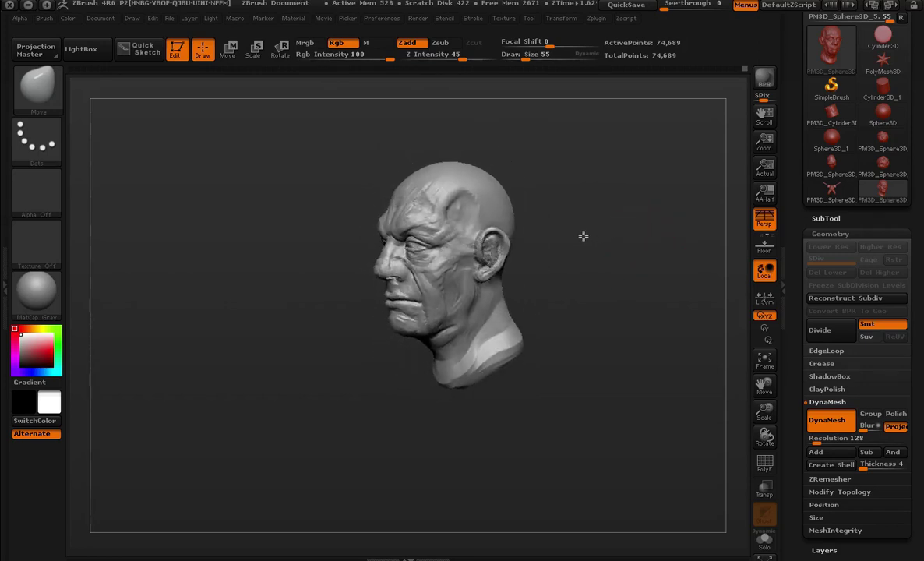
click(768, 225)
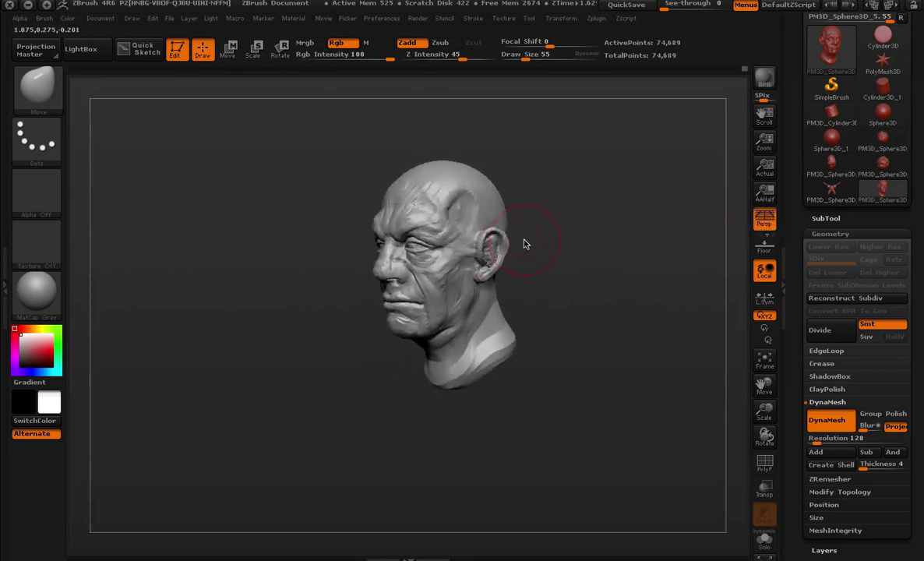
mouse_move(600, 256)
mouse_down()
mouse_move(596, 216)
mouse_move(546, 305)
mouse_move(561, 315)
mouse_move(526, 333)
mouse_move(654, 289)
mouse_move(588, 268)
mouse_move(625, 269)
mouse_move(596, 279)
mouse_move(615, 268)
mouse_move(612, 278)
mouse_move(609, 200)
mouse_move(586, 194)
mouse_up()
- Set the brush size to 76 and DynaMesh remesh the bust to 77,612 points
key(bracketright)
key(bracketright)
key(bracketright)
key(space)
key(bracketleft)
key(bracketleft)
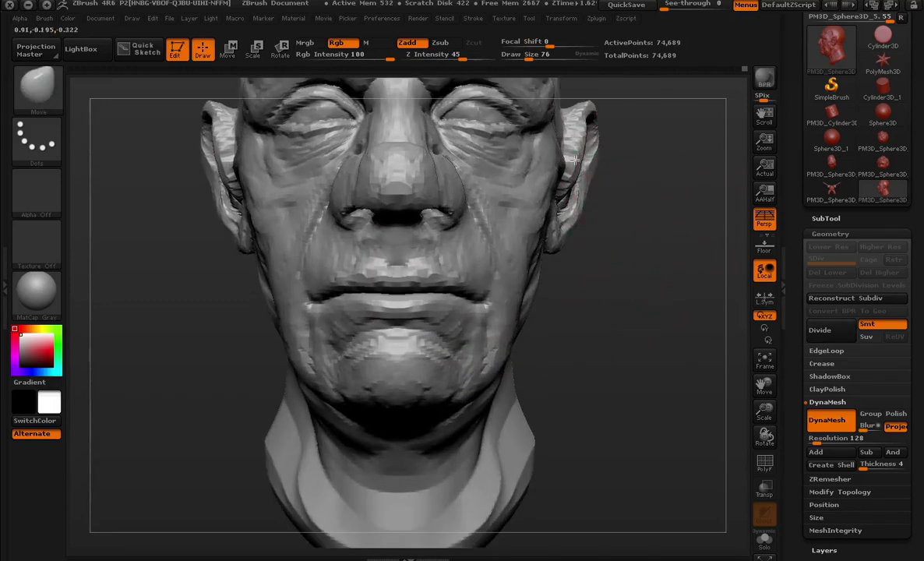
mouse_move(574, 160)
alt+mouse_down()
mouse_move(584, 215)
mouse_move(639, 270)
alt+mouse_up()
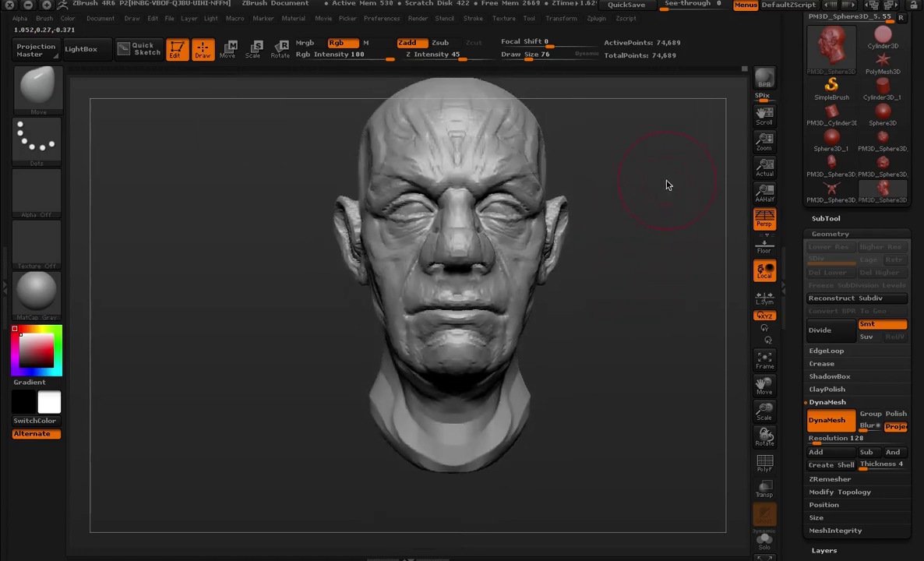
ctrl+drag(656, 148, 719, 306)
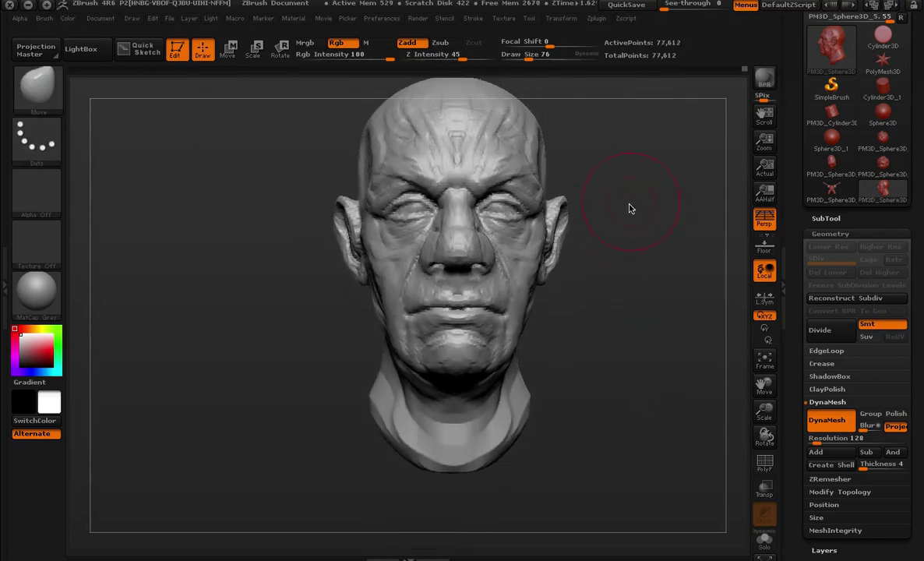
mouse_move(629, 206)
mouse_down()
mouse_move(666, 274)
mouse_move(702, 264)
mouse_move(674, 272)
mouse_up()
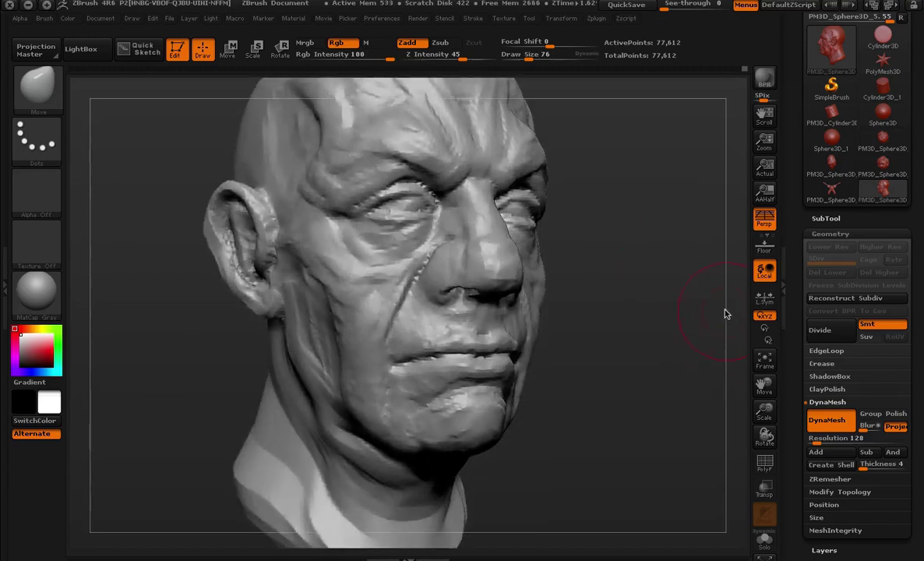
- Show the PolyF wireframe on the jaw and neck and remesh the bust to 77,641 points
mouse_move(724, 314)
mouse_down()
mouse_move(685, 289)
mouse_move(542, 284)
mouse_move(434, 198)
mouse_up()
key(shift+f)
mouse_move(508, 209)
mouse_down()
mouse_move(564, 249)
mouse_move(646, 175)
mouse_move(457, 445)
mouse_up()
mouse_move(607, 361)
alt+mouse_down()
mouse_move(584, 243)
mouse_move(593, 268)
alt+mouse_up()
key(ctrl)
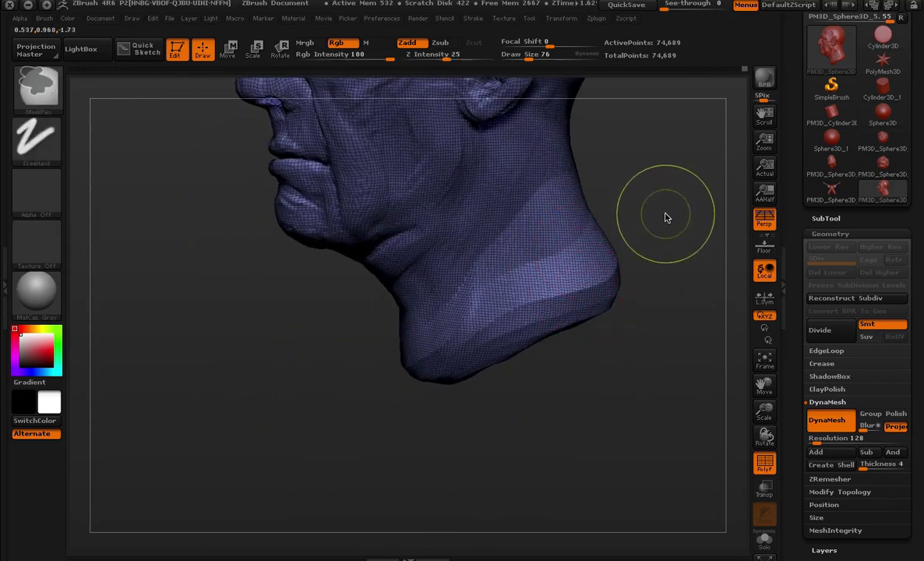
ctrl+drag(671, 218, 715, 359)
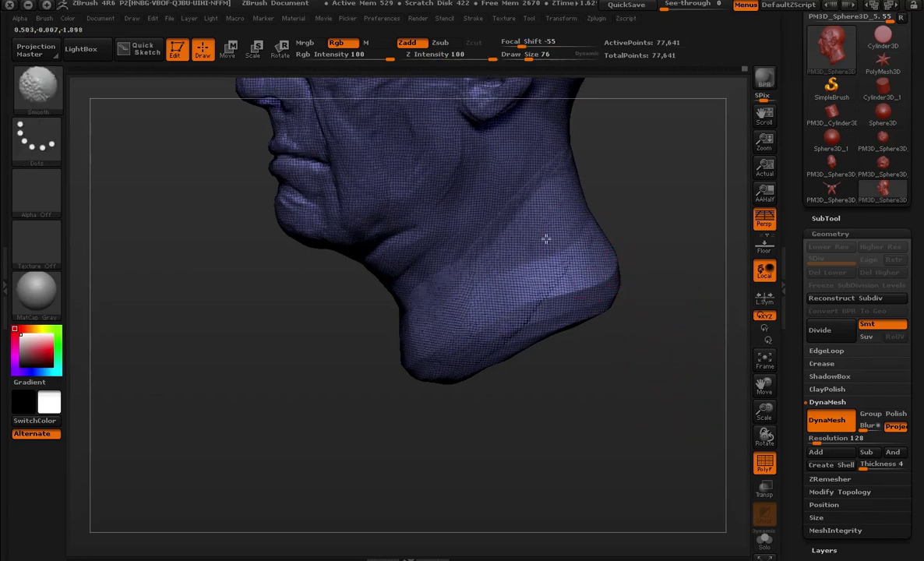
- Hide the wireframe and smooth the neck surface
key(shift+f)
drag(578, 395, 672, 342)
key(f)
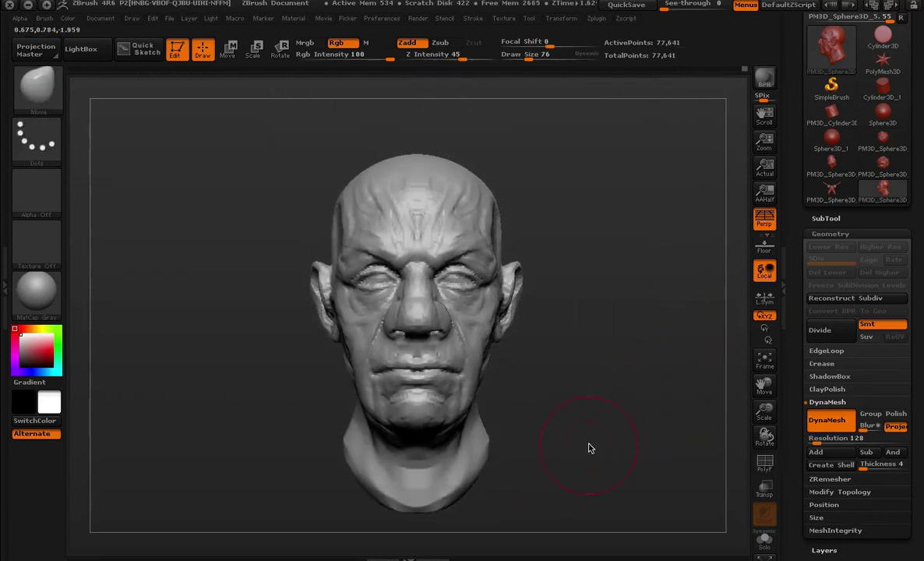
mouse_move(590, 447)
mouse_down()
mouse_move(625, 408)
mouse_move(612, 360)
mouse_up()
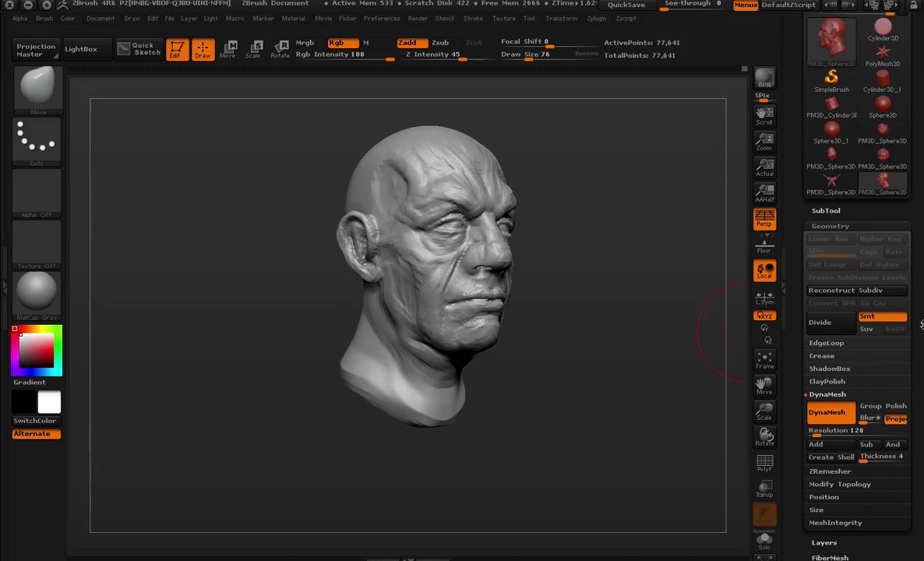
- Set DynaMesh Resolution to 184 and remesh the bust to 160,709 points
scroll(904, 345, down, 3)
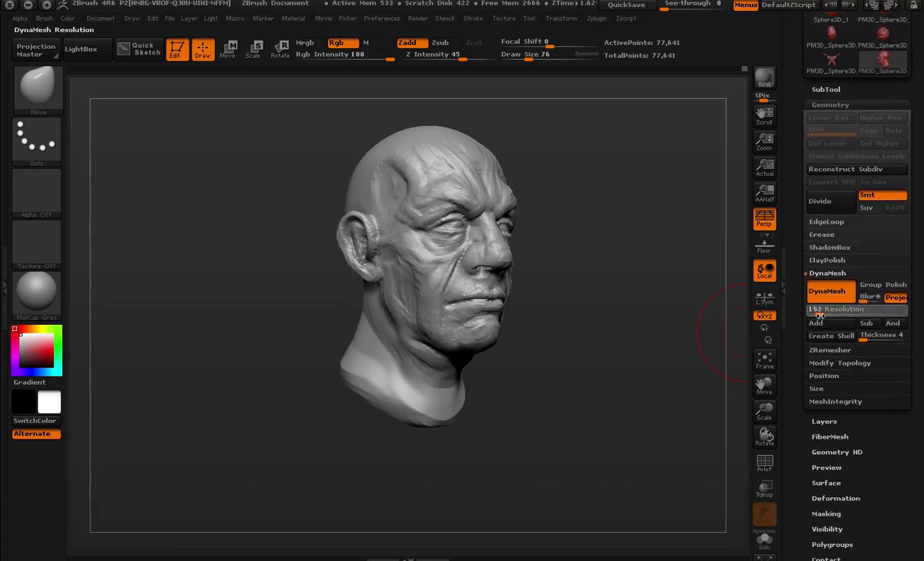
drag(820, 315, 792, 340)
ctrl+drag(602, 190, 646, 454)
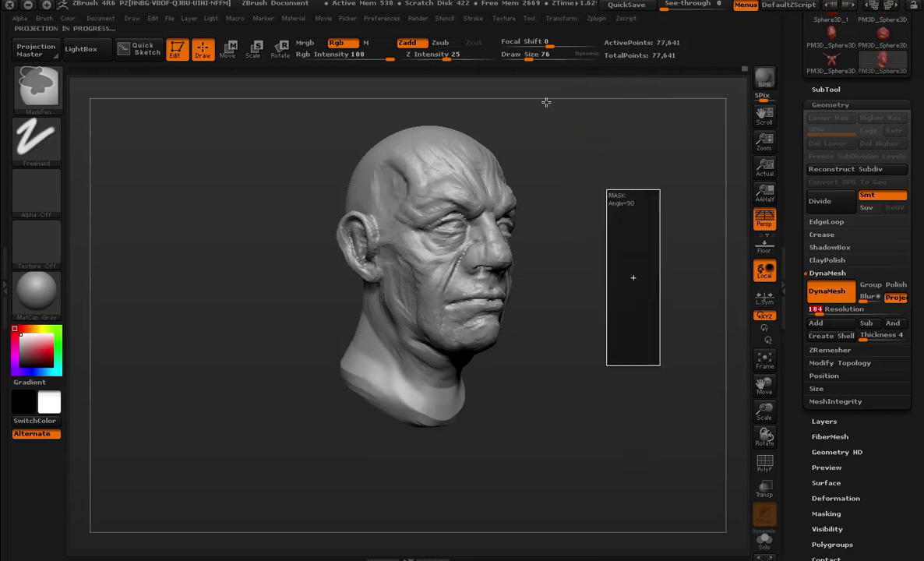
mouse_move(580, 225)
alt+mouse_down()
mouse_move(624, 130)
mouse_move(704, 424)
alt+mouse_up()
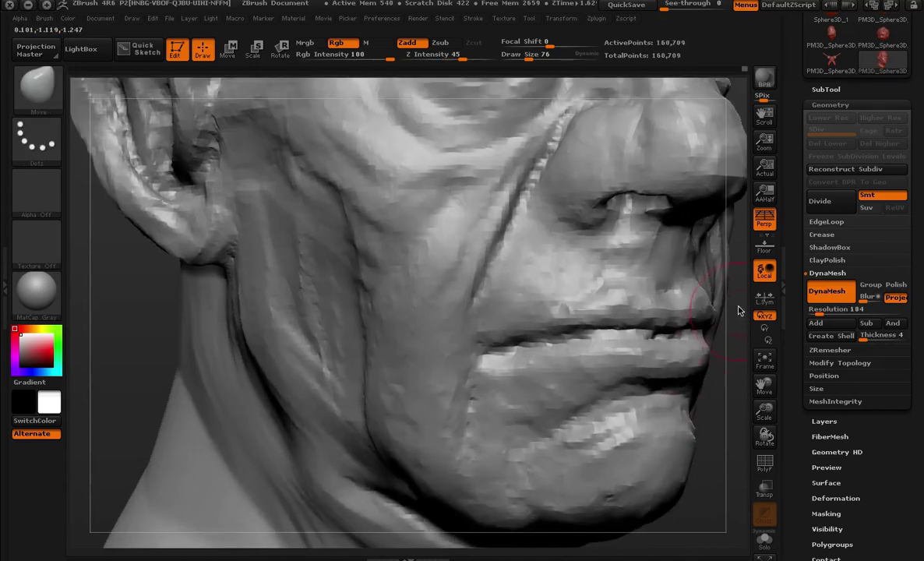
mouse_move(739, 311)
mouse_down()
mouse_move(715, 309)
mouse_move(579, 454)
mouse_up()
click(5, 92)
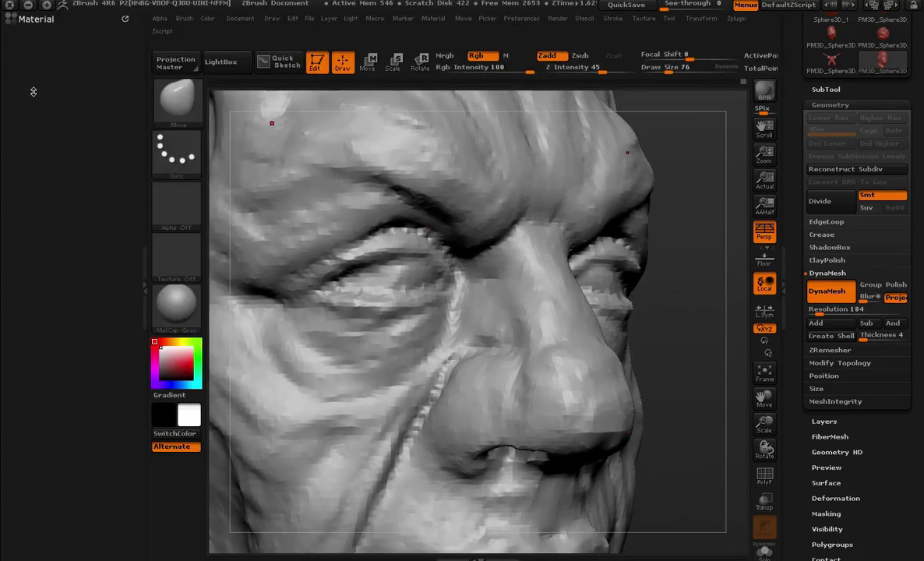
click(146, 123)
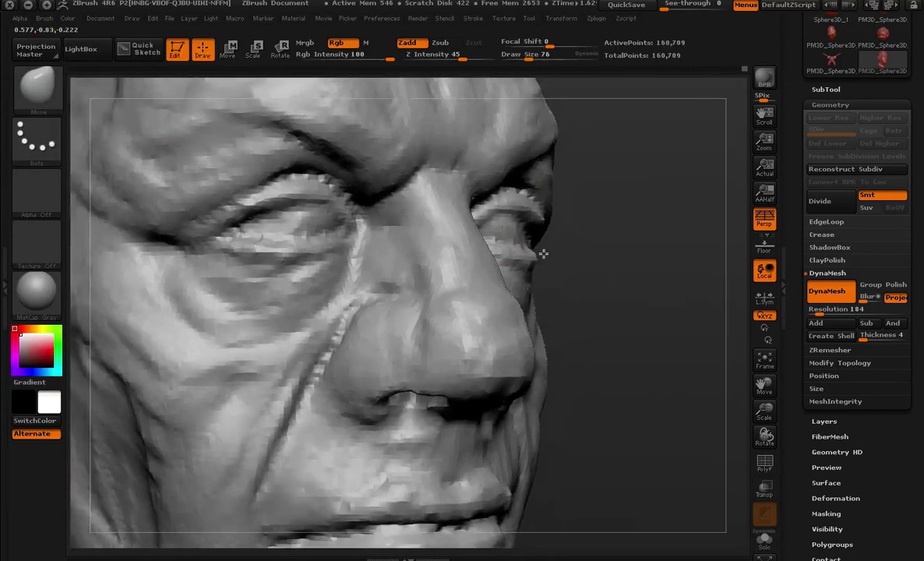
- Enlarge the brush to 135 and smooth the surface around the upper lip from below
drag(306, 182, 609, 258)
key(space)
drag(424, 236, 451, 236)
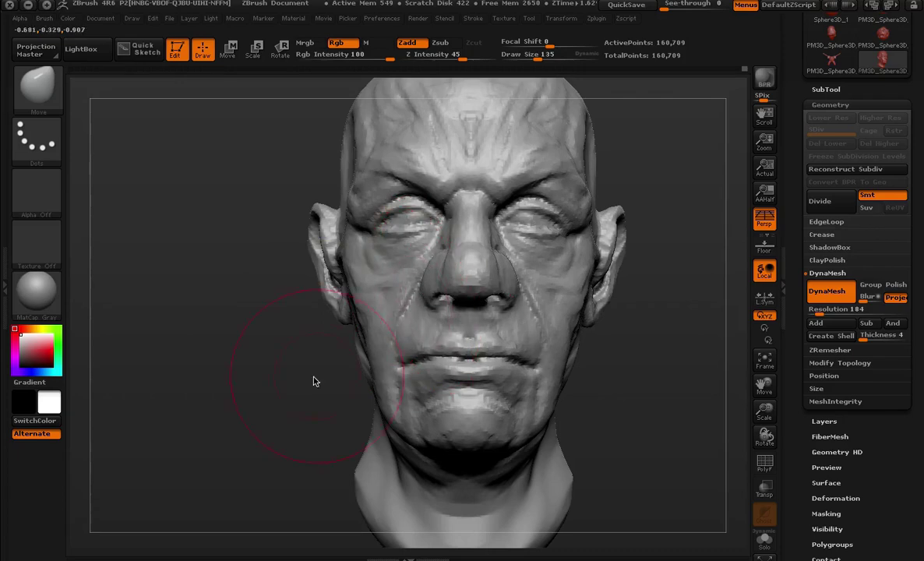
mouse_move(299, 412)
mouse_down()
mouse_move(421, 398)
mouse_move(450, 347)
mouse_up()
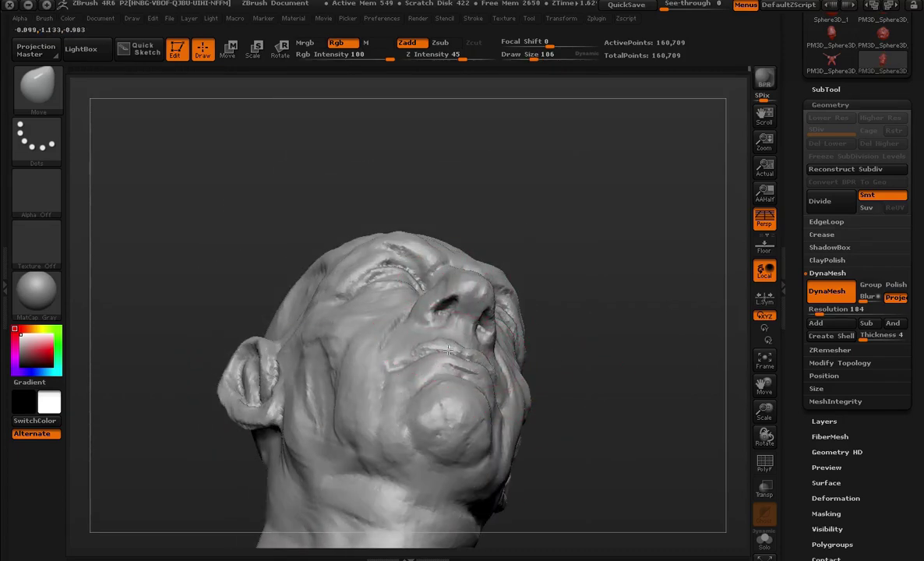
drag(545, 312, 423, 361)
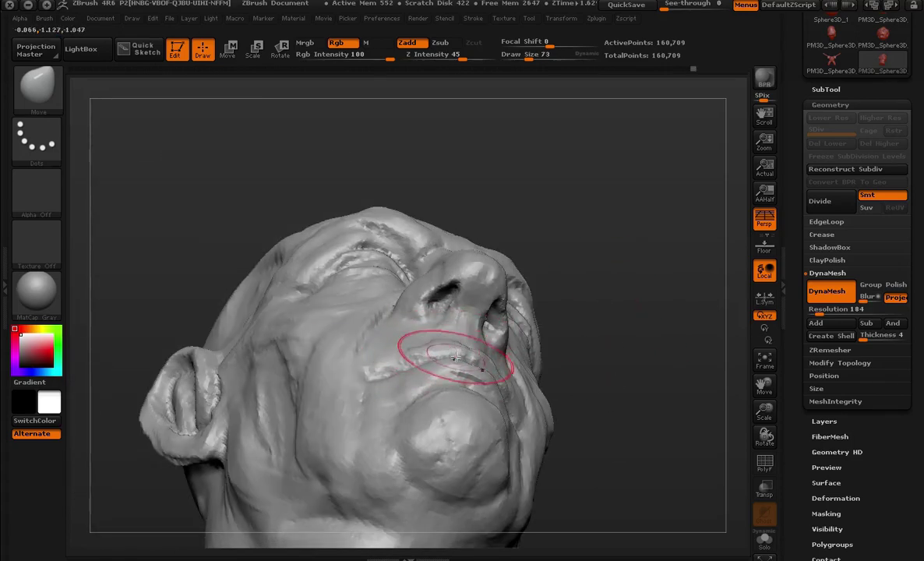
drag(616, 368, 600, 402)
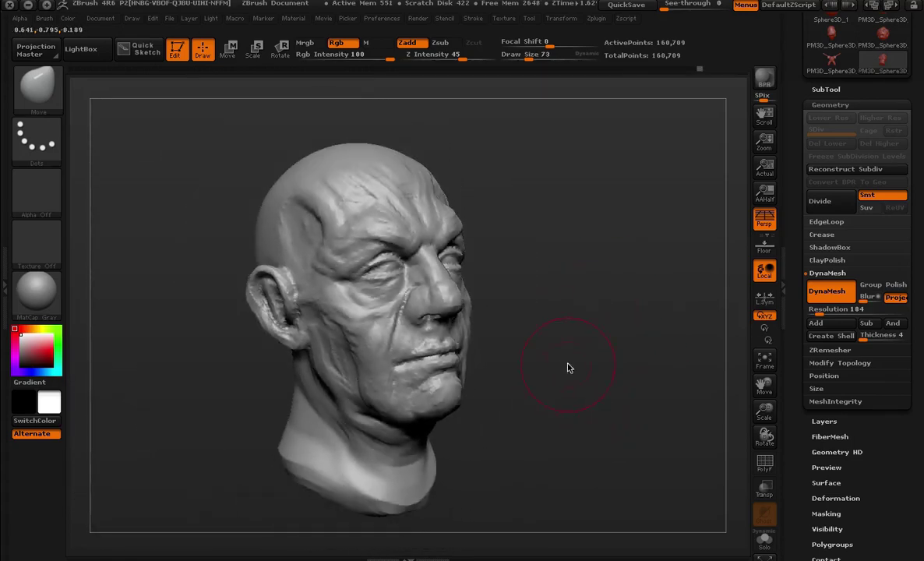
shift+drag(567, 367, 600, 398)
mouse_move(472, 242)
mouse_down()
mouse_move(551, 239)
mouse_move(444, 236)
mouse_up()
- Resize the brush between 65 and 80 and push the nose bridge inward toward the eye
key(space)
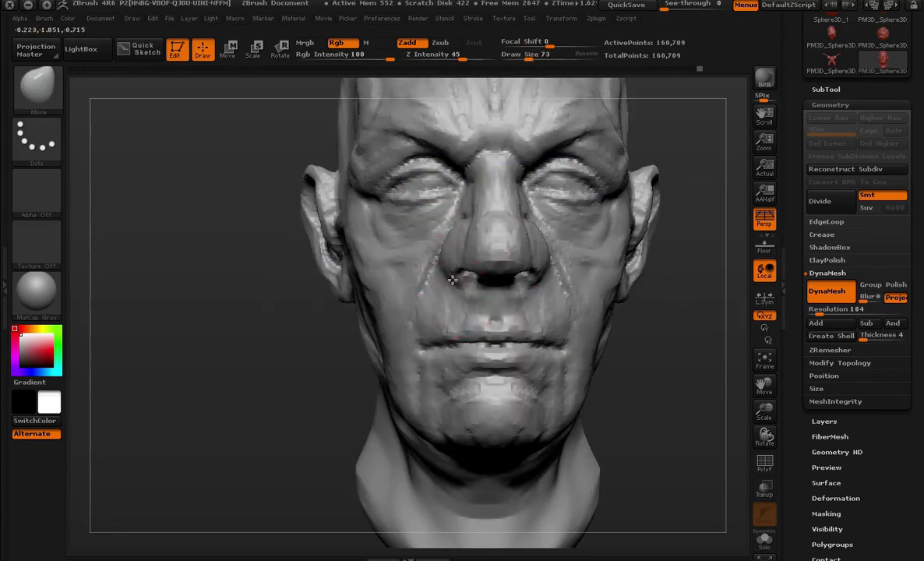
key(s)
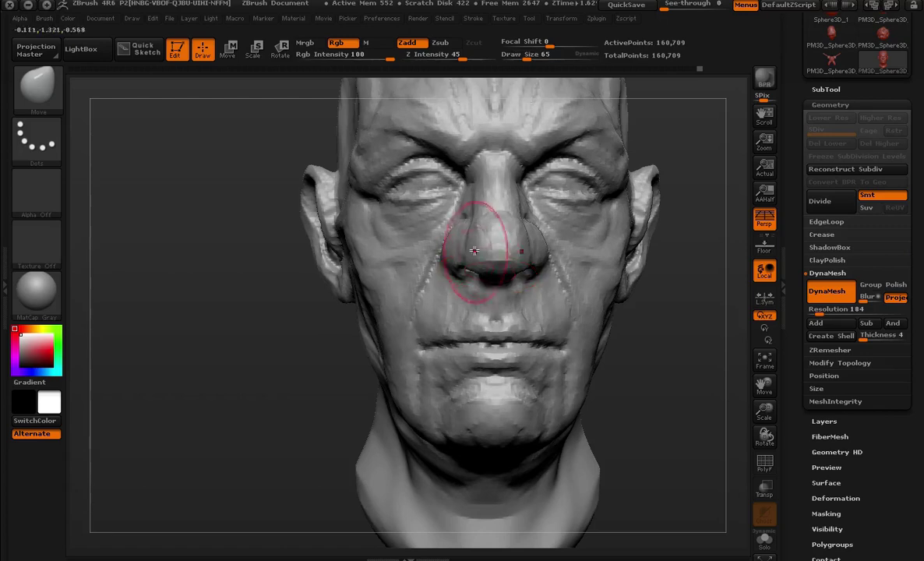
key(space)
mouse_move(258, 357)
mouse_down()
mouse_move(455, 220)
mouse_move(617, 234)
mouse_up()
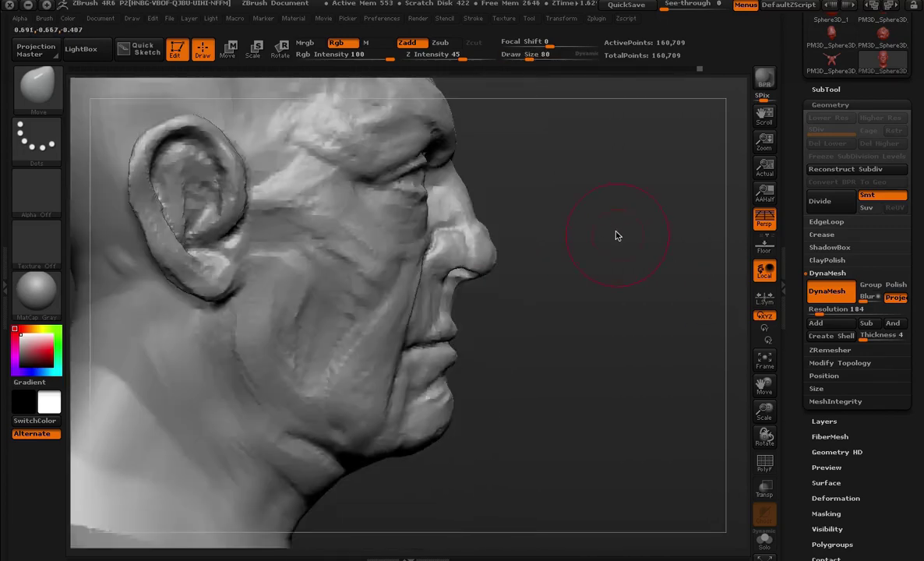
key(space)
mouse_move(483, 251)
mouse_down()
mouse_move(505, 251)
mouse_move(421, 265)
mouse_up()
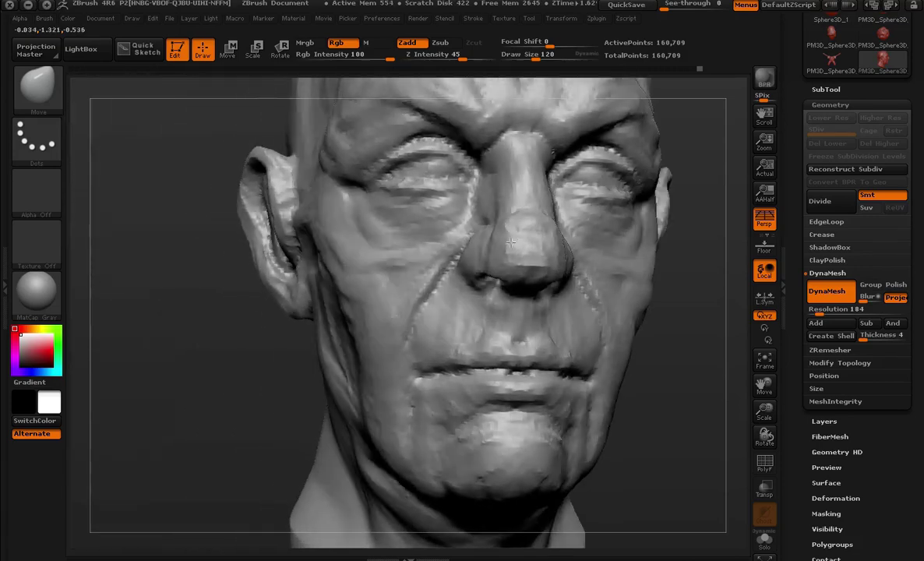
key(space)
drag(523, 222, 510, 222)
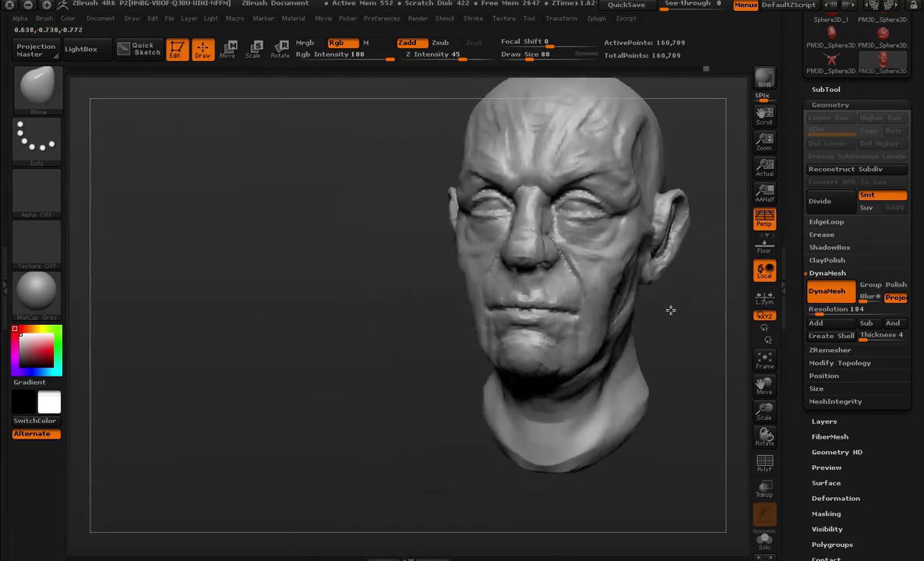
drag(421, 243, 399, 236)
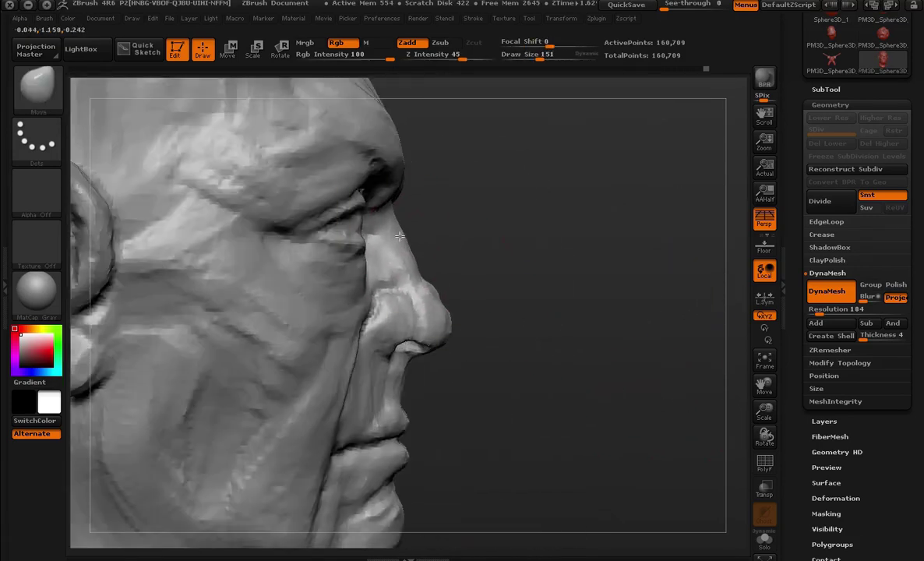
key(bracketleft)
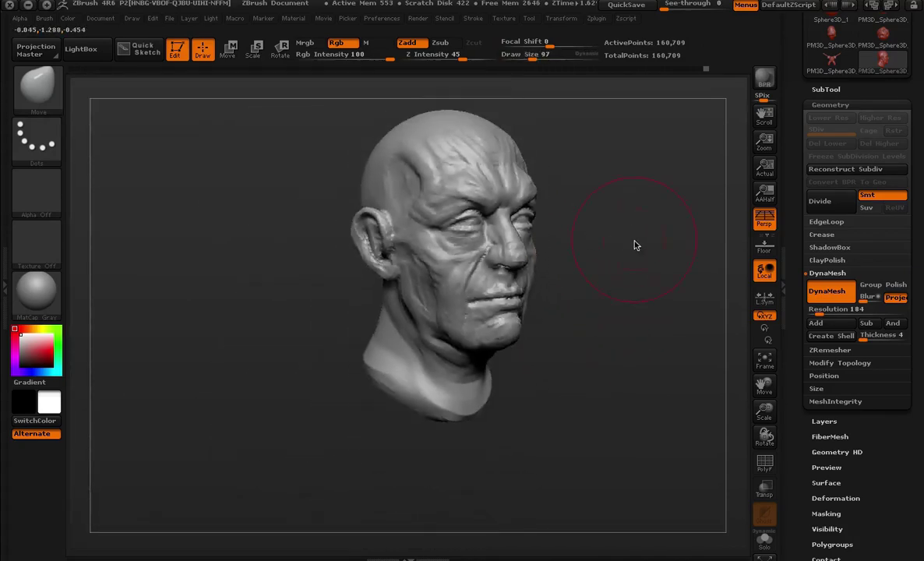
key(space)
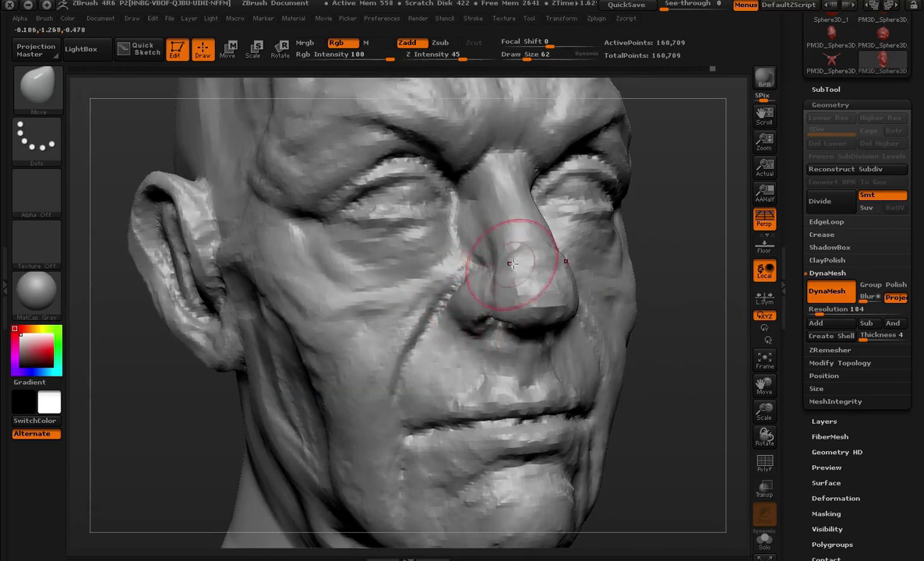
- Reshape the nose tip and nostril with the Move brush
drag(510, 263, 539, 256)
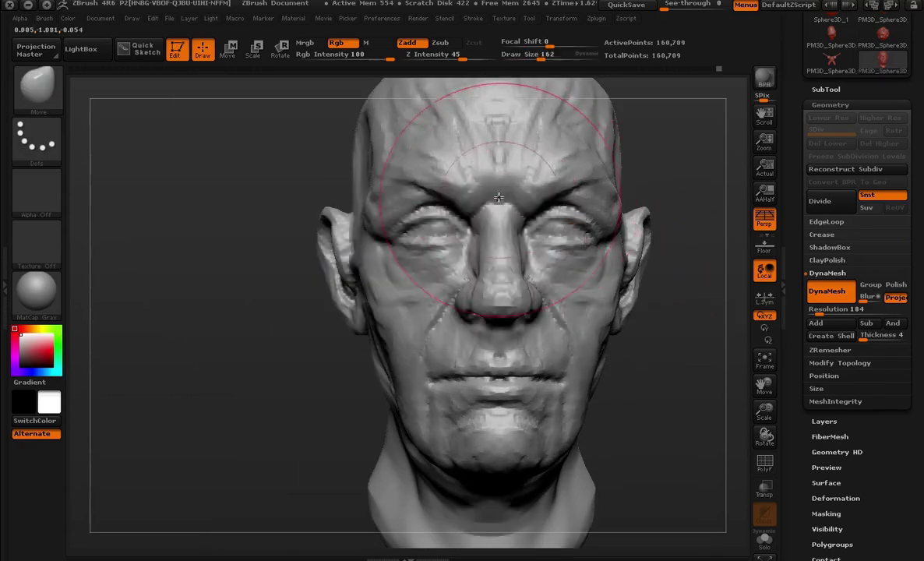
key(space)
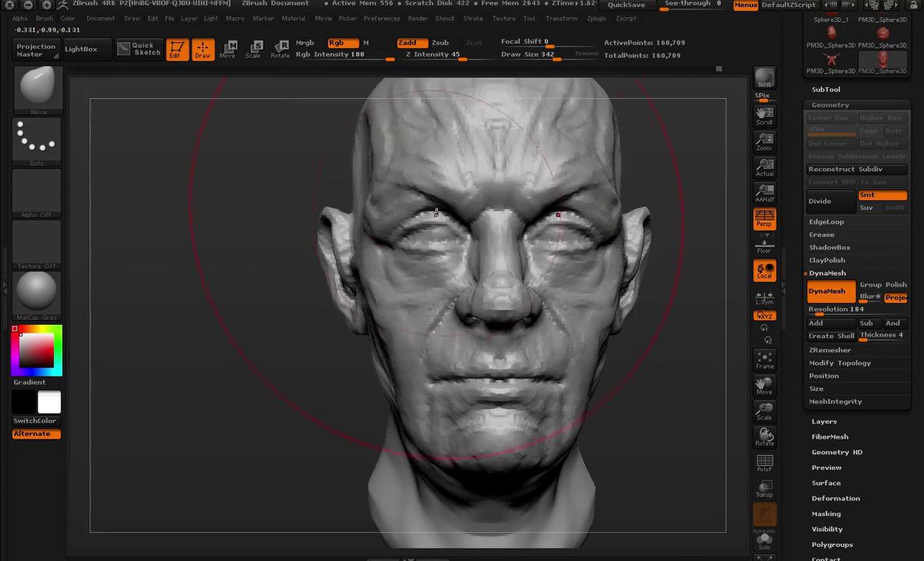
key(space)
key(space)
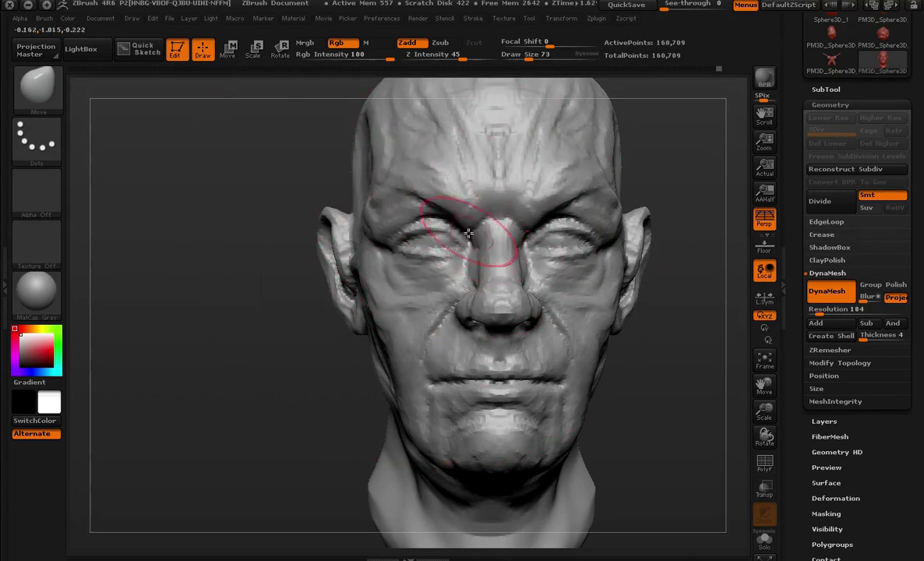
- Inspect the head from below, three-quarter and profile angles, settling on draw size 101
drag(304, 337, 404, 251)
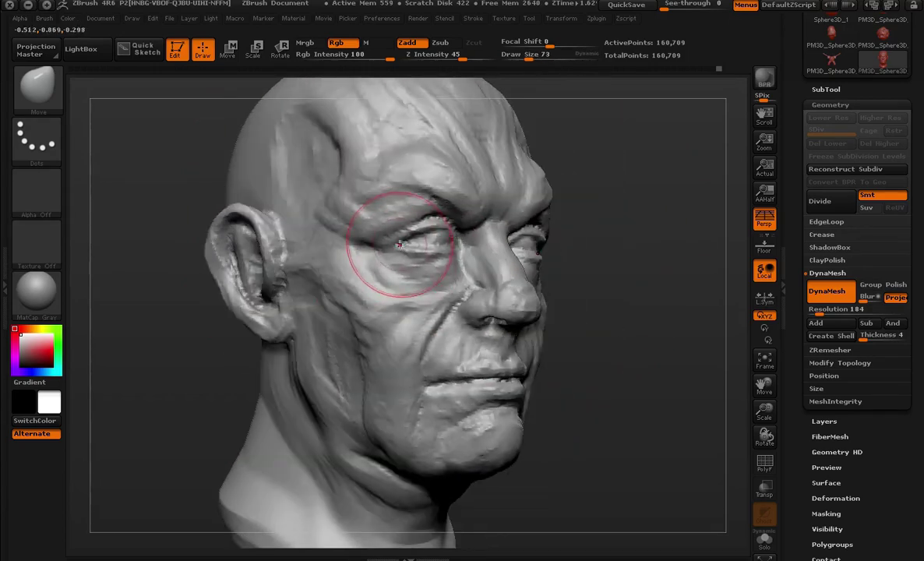
drag(621, 271, 423, 268)
key(space)
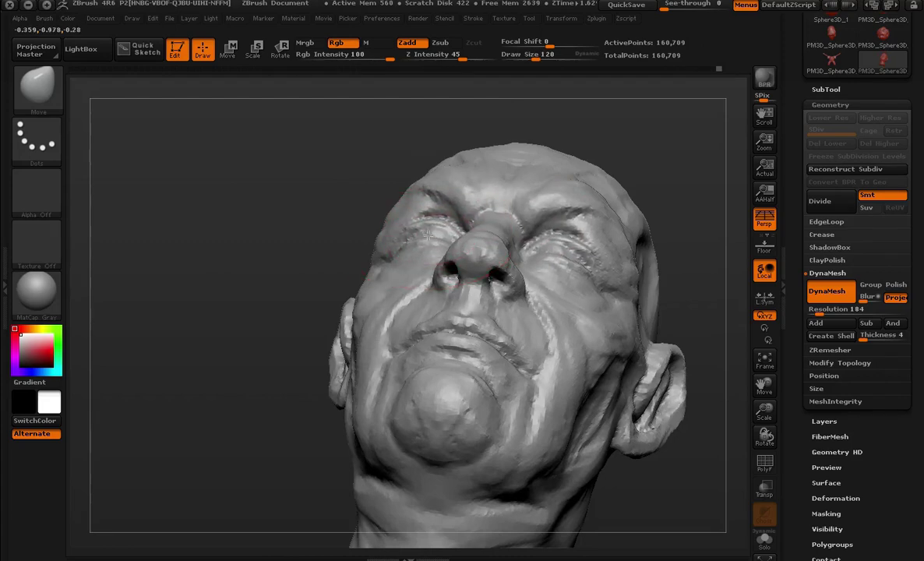
mouse_move(257, 235)
mouse_down()
mouse_move(272, 305)
mouse_move(262, 258)
mouse_move(275, 249)
mouse_move(618, 311)
mouse_move(658, 270)
mouse_up()
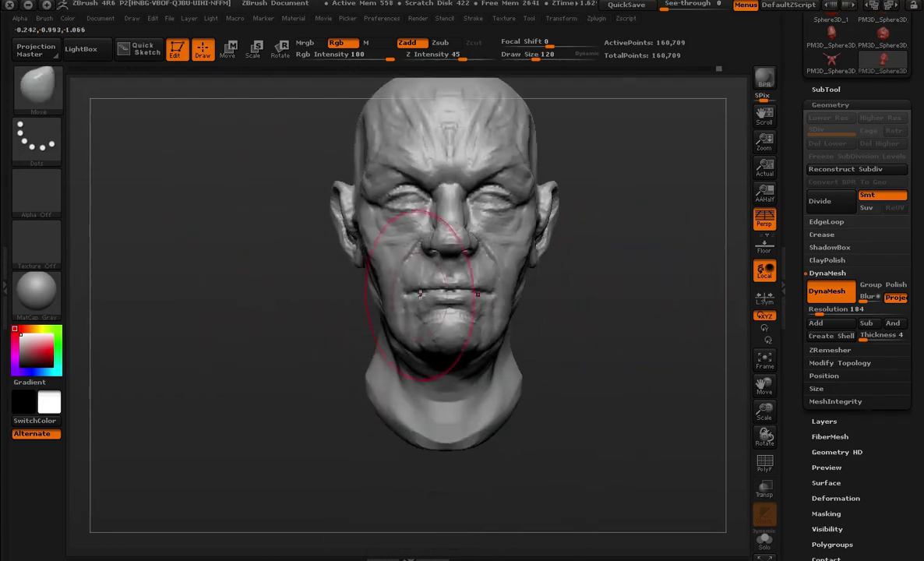
key(space)
drag(389, 337, 402, 319)
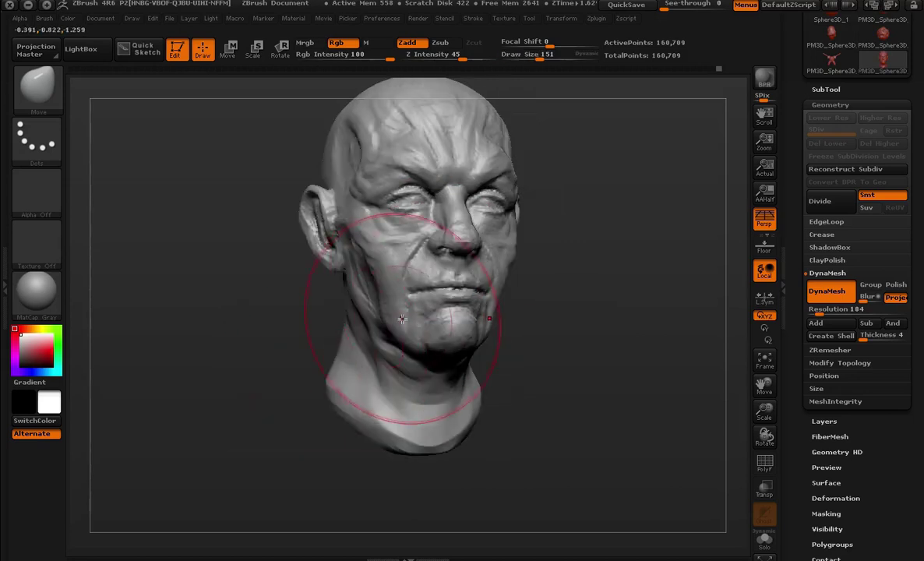
key(space)
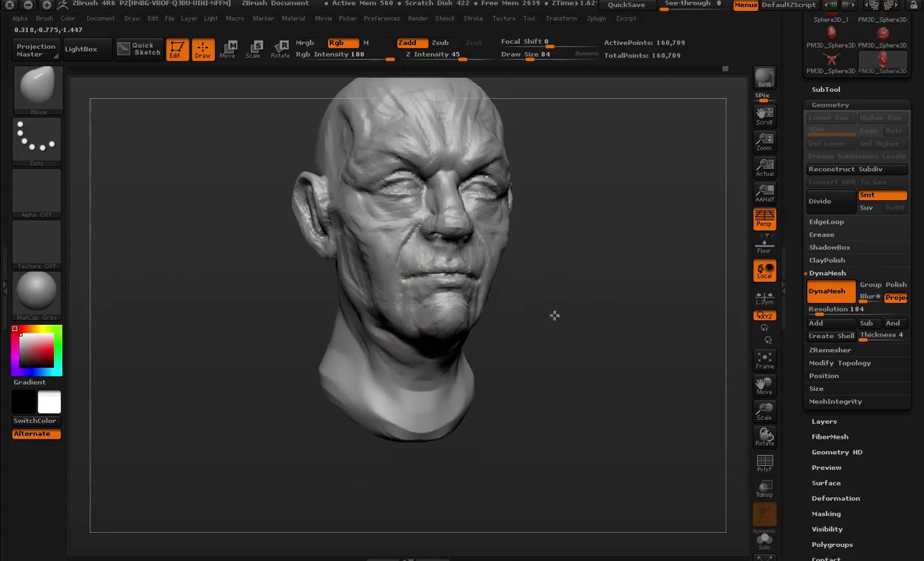
drag(553, 313, 483, 333)
drag(545, 320, 426, 231)
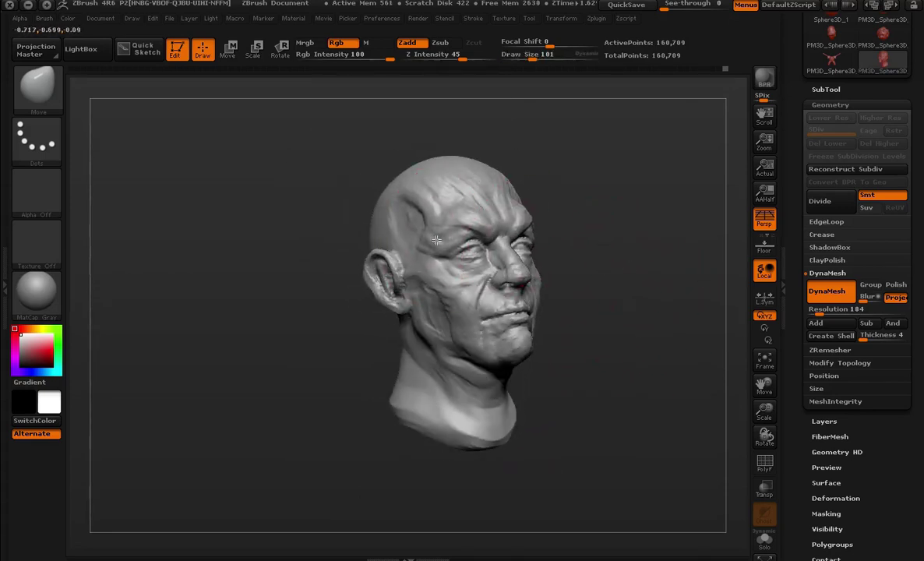
mouse_move(570, 200)
alt+mouse_down()
mouse_move(600, 180)
mouse_move(399, 360)
mouse_move(322, 300)
mouse_move(573, 251)
mouse_move(634, 384)
mouse_move(675, 342)
mouse_move(691, 271)
mouse_move(237, 137)
alt+mouse_up()
- Switch to the ClayBuildup brush at a smaller size and zoom in on the face
click(50, 92)
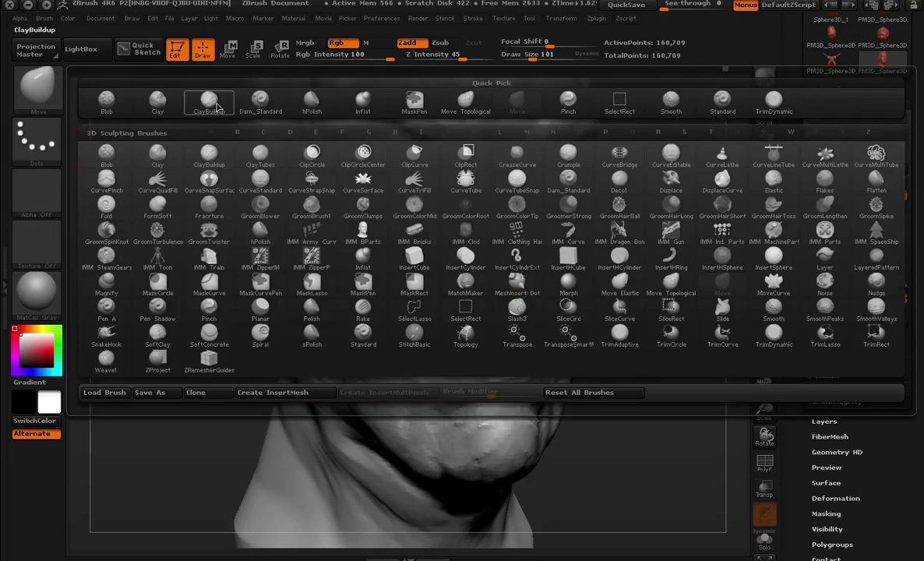
click(204, 98)
key(s)
drag(394, 180, 413, 171)
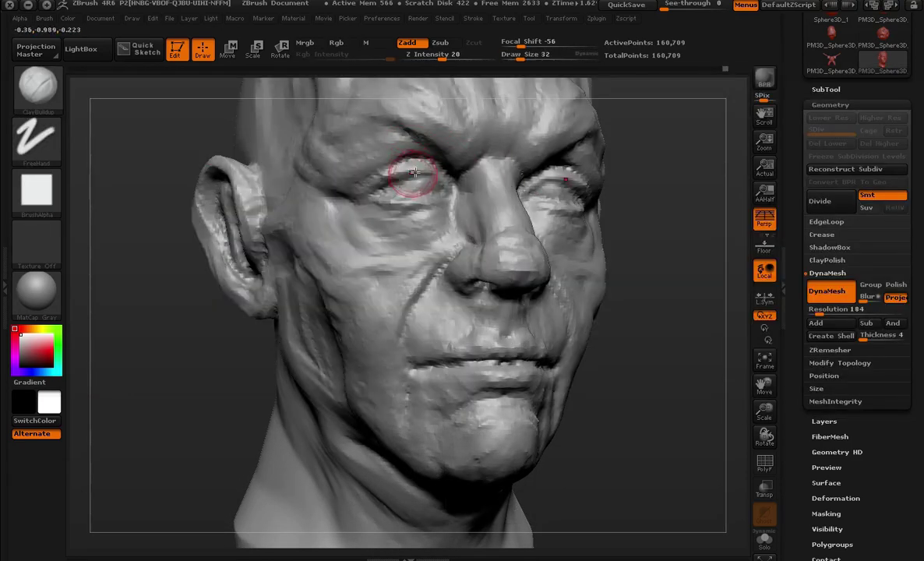
mouse_move(678, 215)
mouse_down()
mouse_move(695, 268)
mouse_move(494, 229)
mouse_up()
- Build clay folds on the upper eyelids, deepen the lid crease and soften the outer eye corner
mouse_move(399, 218)
mouse_down()
mouse_move(335, 230)
mouse_move(368, 243)
mouse_up()
mouse_move(439, 211)
mouse_down()
mouse_move(343, 234)
mouse_move(304, 261)
mouse_up()
drag(259, 213, 323, 198)
mouse_move(303, 234)
mouse_down()
mouse_move(392, 272)
mouse_move(361, 260)
mouse_move(405, 258)
mouse_move(354, 268)
mouse_move(330, 261)
mouse_move(332, 284)
mouse_up()
key(s)
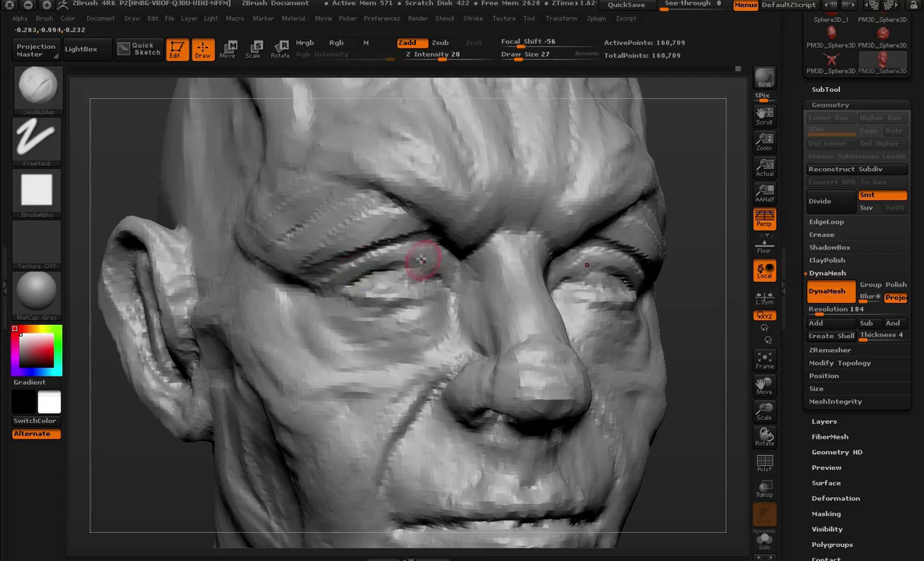
drag(421, 259, 353, 262)
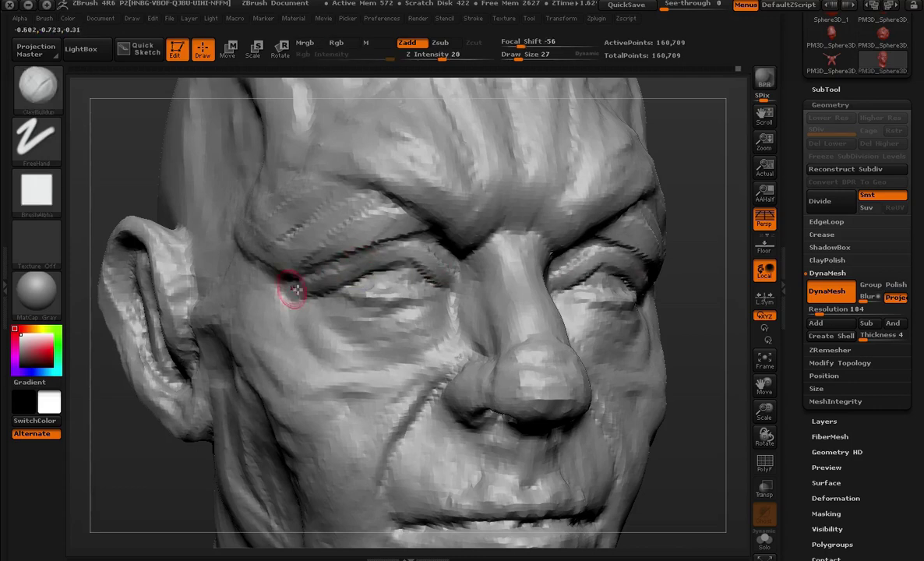
mouse_move(296, 290)
shift+mouse_down()
mouse_move(394, 280)
mouse_move(358, 305)
mouse_move(429, 318)
mouse_move(432, 336)
shift+mouse_up()
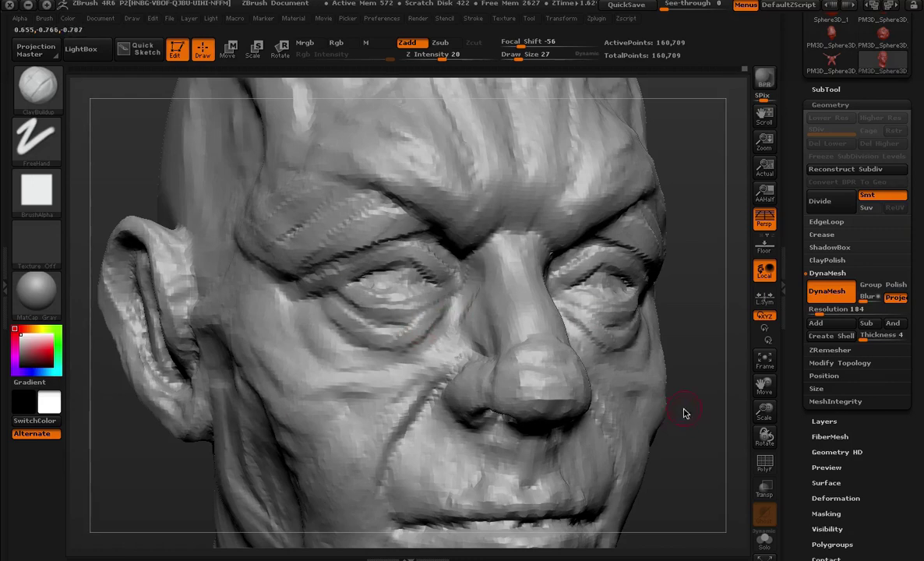
- With a larger brush, reshape the under-eye and upper cheek, then turn the face to show nose and lips
key(f)
drag(698, 299, 648, 336)
key(s)
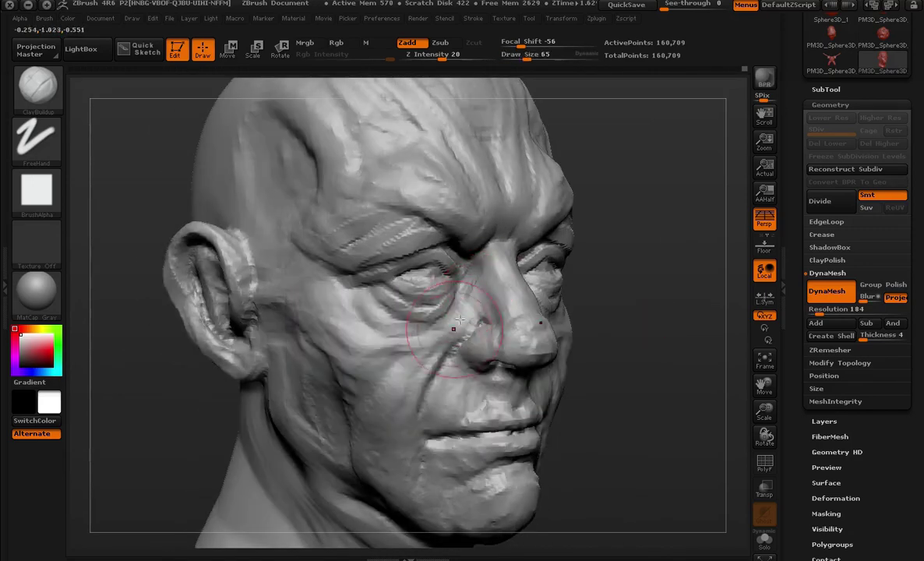
mouse_move(459, 320)
mouse_down()
mouse_move(413, 327)
mouse_move(426, 375)
mouse_up()
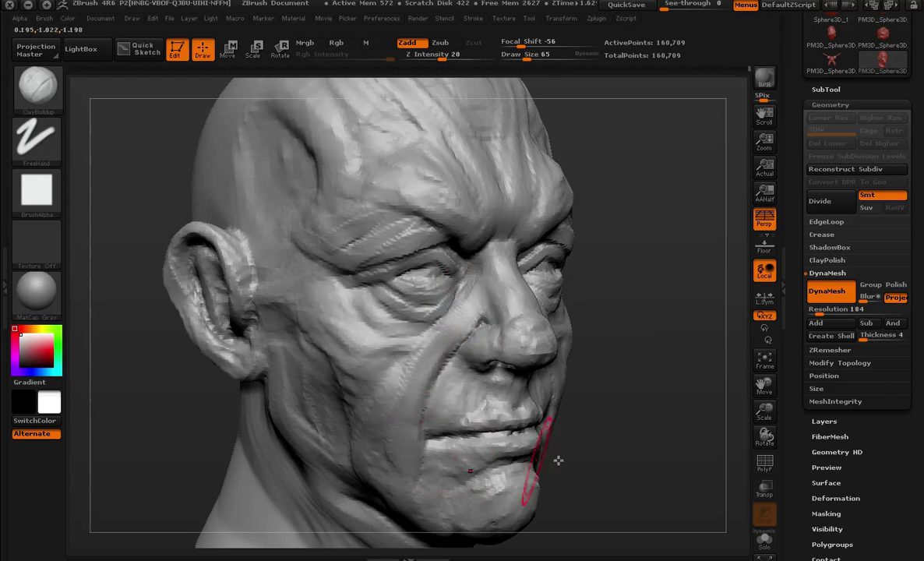
key(f)
alt+drag(588, 357, 675, 427)
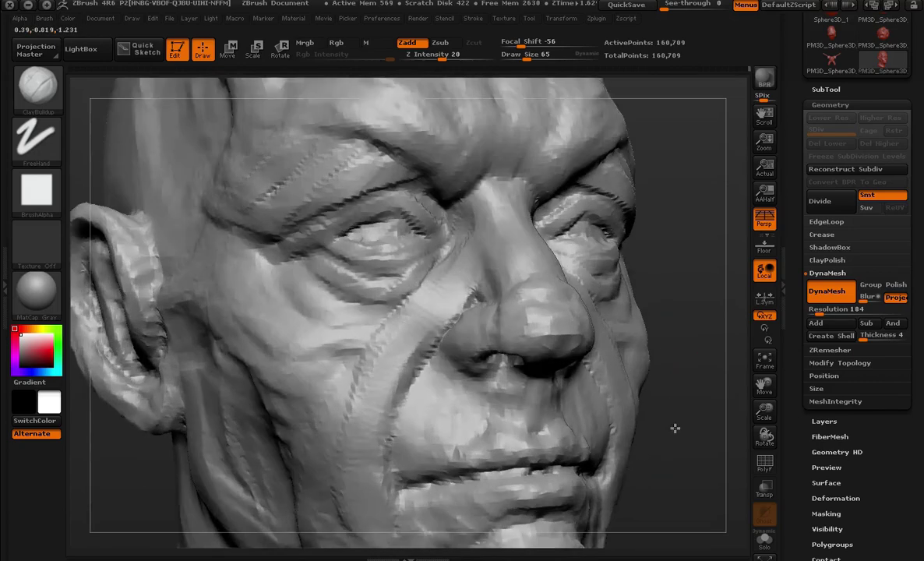
key(space)
mouse_move(471, 201)
mouse_down()
mouse_move(451, 201)
mouse_move(426, 182)
mouse_move(392, 134)
mouse_move(280, 140)
mouse_move(382, 145)
mouse_move(361, 127)
mouse_up()
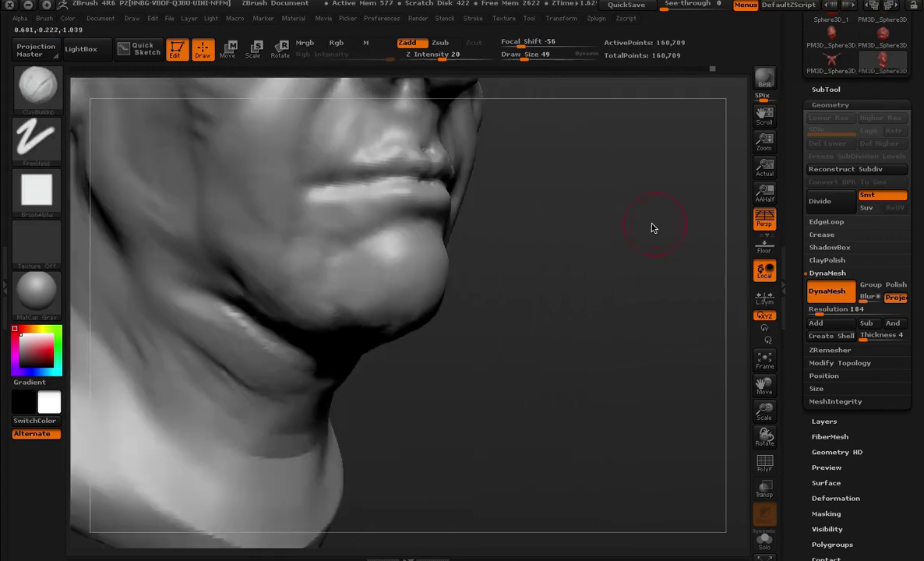
drag(653, 228, 415, 167)
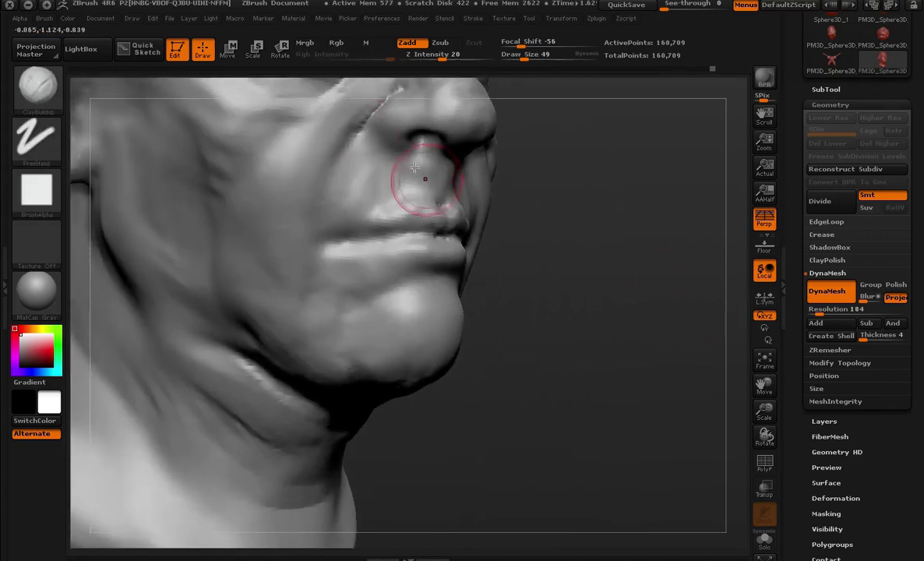
- Switch to a crease-carving brush and view the lips, chin and three-quarter head
click(43, 88)
click(264, 109)
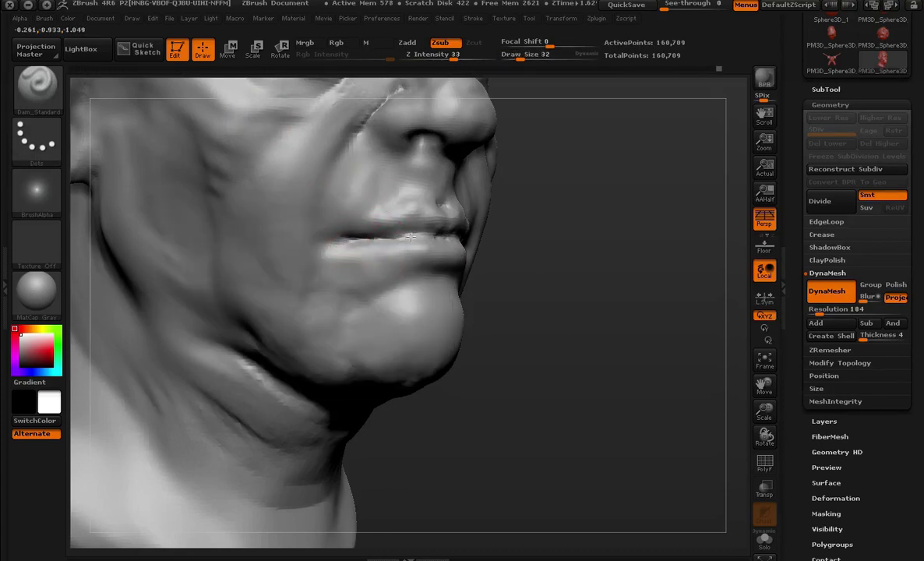
drag(571, 245, 503, 239)
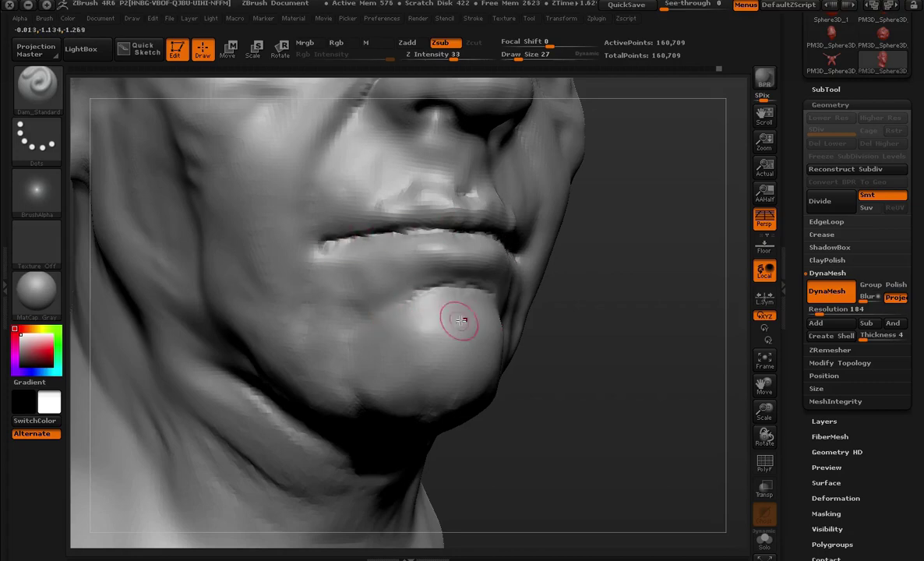
key(f)
mouse_move(607, 270)
mouse_down()
mouse_move(584, 274)
mouse_move(564, 183)
mouse_up()
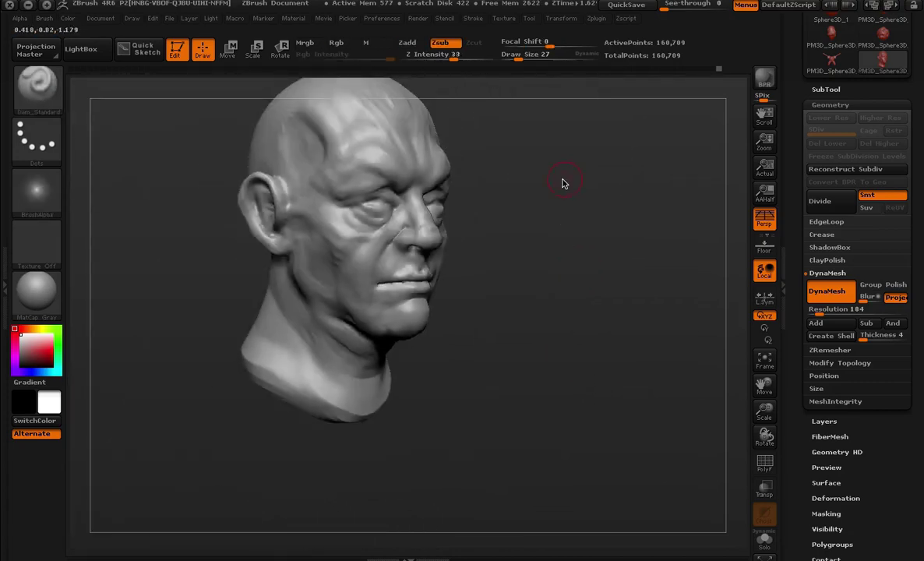
- Switch to the Move brush, enlarge it to 106, and inspect the lips from below and the side
key(b)
key(m)
key(v)
key(space)
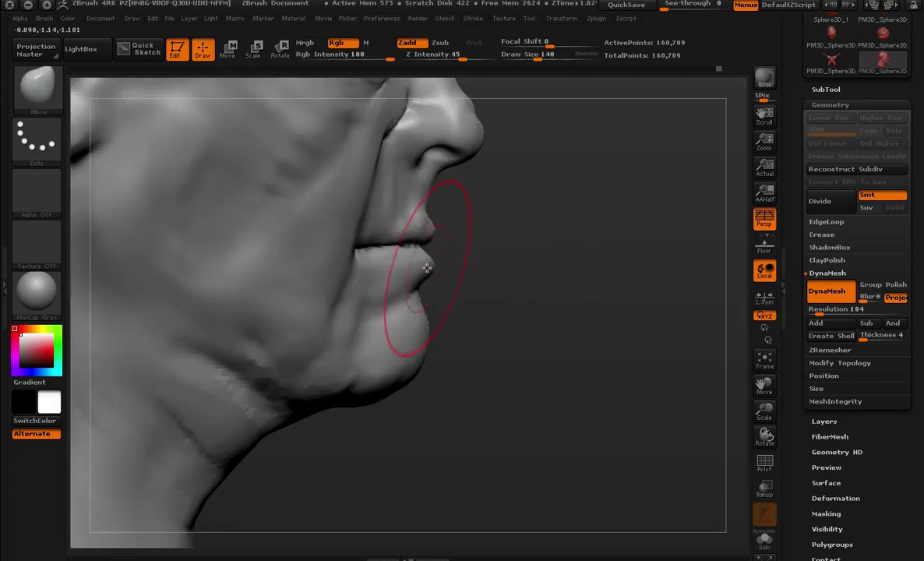
mouse_move(419, 268)
mouse_down()
mouse_move(571, 219)
mouse_move(464, 231)
mouse_up()
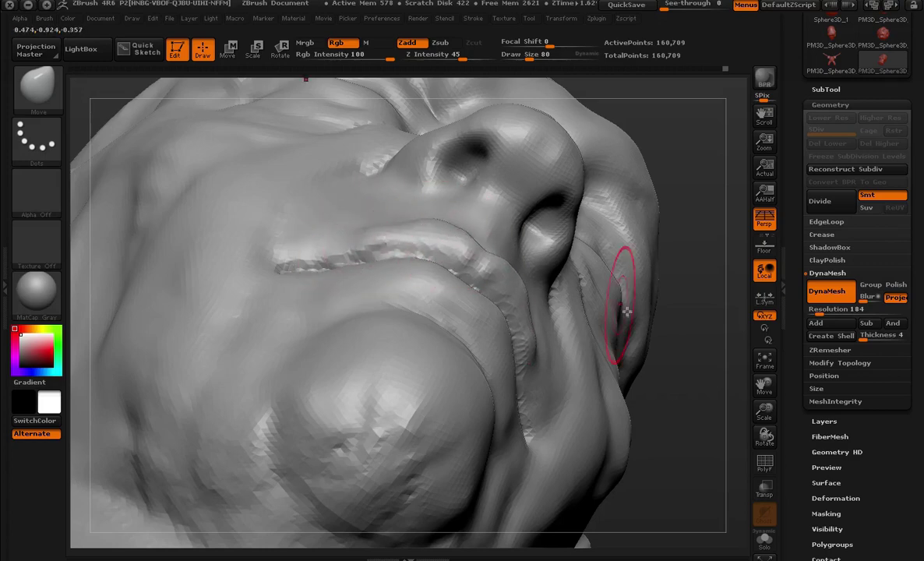
mouse_move(626, 312)
mouse_down()
mouse_move(639, 293)
mouse_move(624, 239)
mouse_move(537, 215)
mouse_up()
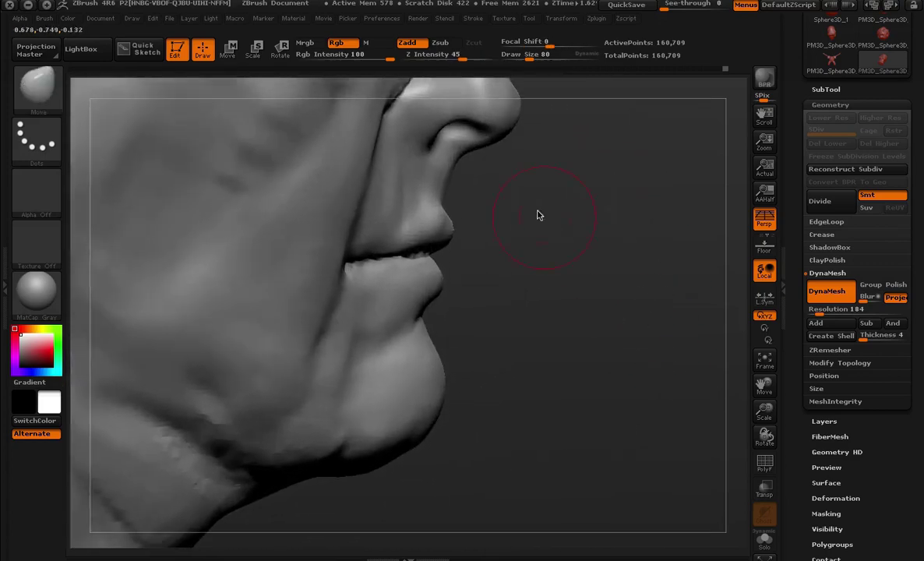
key(space)
mouse_move(436, 153)
mouse_down()
mouse_move(551, 188)
mouse_move(501, 243)
mouse_move(493, 207)
mouse_move(538, 233)
mouse_move(582, 223)
mouse_move(605, 299)
mouse_move(638, 317)
mouse_move(670, 303)
mouse_move(689, 313)
mouse_move(666, 203)
mouse_move(692, 172)
mouse_up()
- Enlarge the Move brush to 168 and check the whole head from front and three-quarter views
key(space)
drag(366, 284, 421, 285)
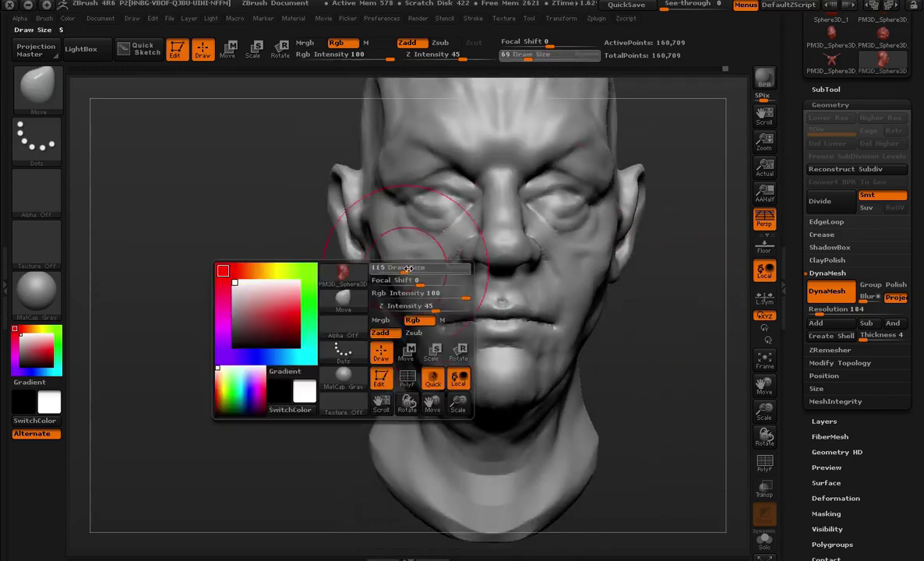
mouse_move(371, 336)
mouse_down()
mouse_move(355, 360)
mouse_move(254, 332)
mouse_move(287, 332)
mouse_move(481, 268)
mouse_move(500, 293)
mouse_move(580, 326)
mouse_move(522, 278)
mouse_move(504, 281)
mouse_move(670, 299)
mouse_move(611, 299)
mouse_move(653, 299)
mouse_move(614, 328)
mouse_move(460, 235)
mouse_move(703, 206)
mouse_move(668, 233)
mouse_move(274, 326)
mouse_move(366, 257)
mouse_up()
mouse_move(309, 365)
mouse_down()
mouse_move(351, 268)
mouse_move(289, 350)
mouse_move(305, 265)
mouse_move(324, 280)
mouse_move(311, 281)
mouse_up()
key(space)
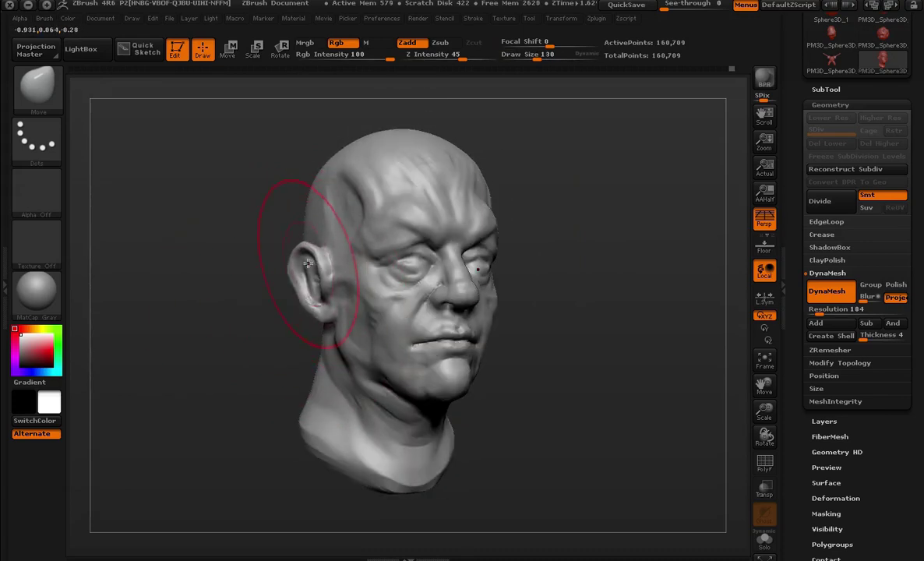
mouse_move(219, 308)
shift+mouse_down()
mouse_move(229, 378)
mouse_move(329, 298)
shift+mouse_up()
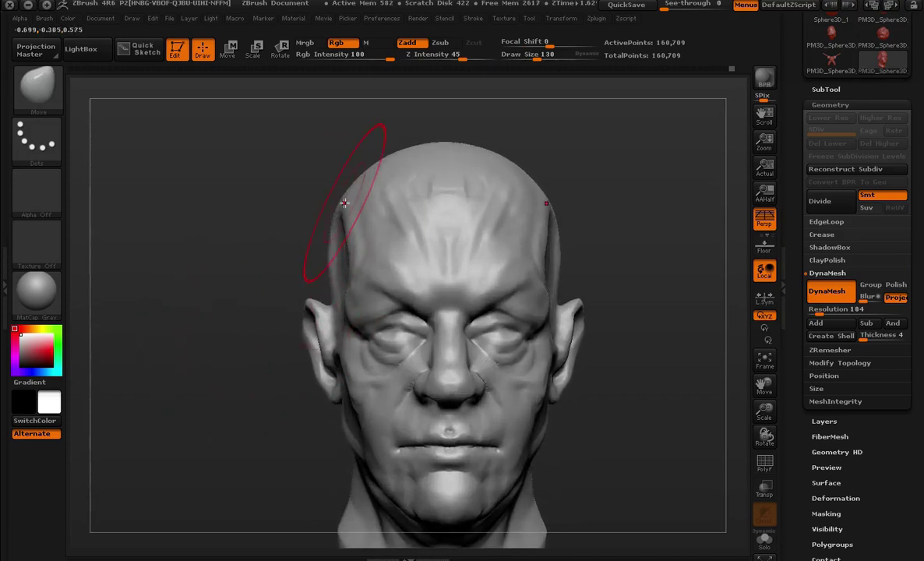
mouse_move(266, 188)
mouse_down()
mouse_move(287, 256)
mouse_move(183, 114)
mouse_up()
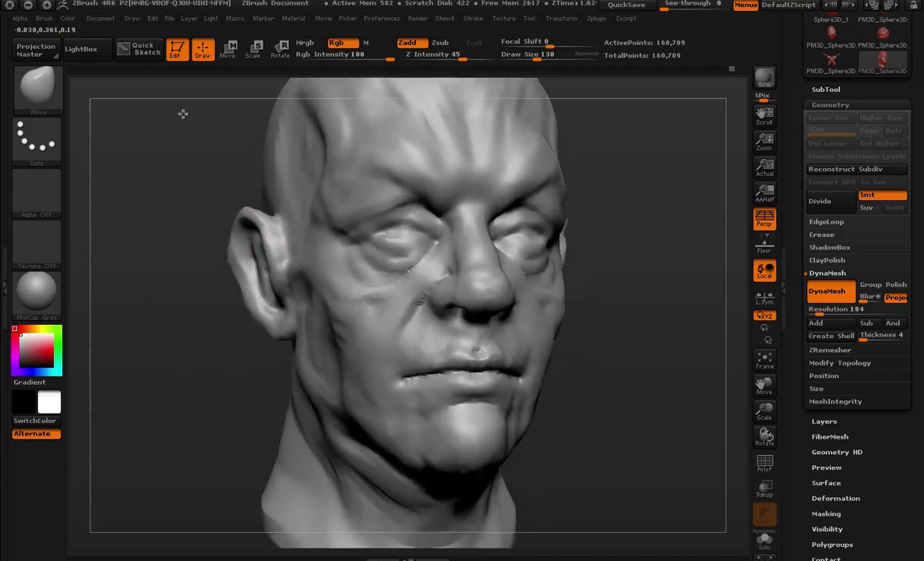
click(47, 107)
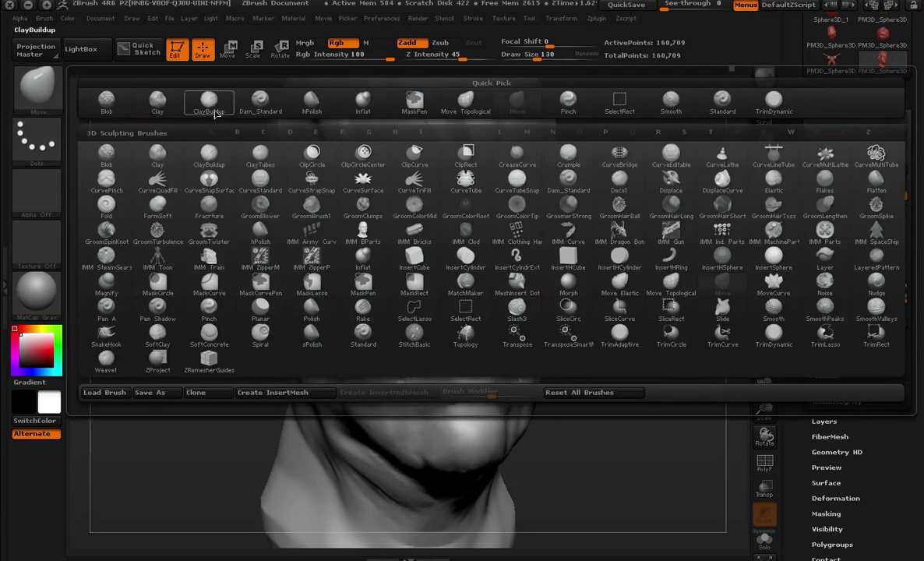
- Build Clay strokes over the glabella between the brows, raising brush size to 37 and checking both sides
click(157, 99)
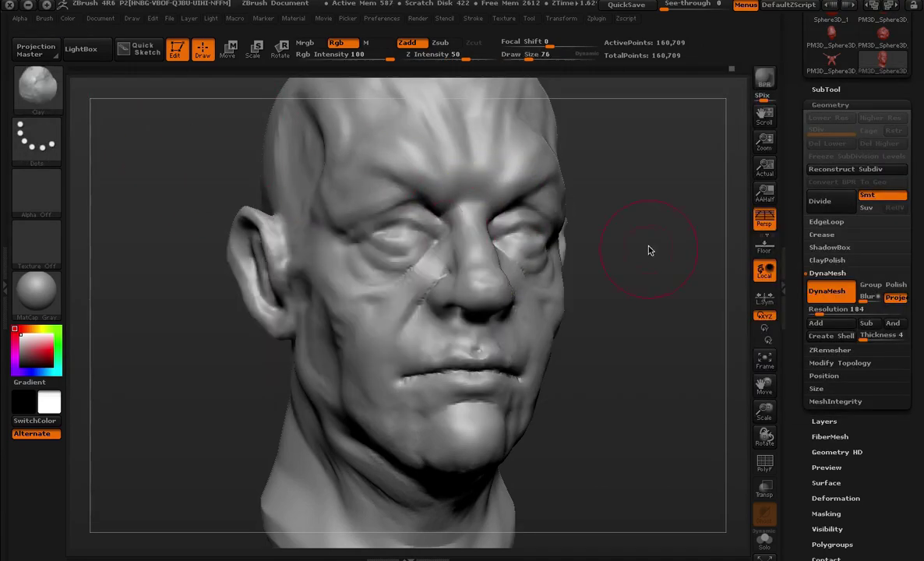
alt+drag(649, 249, 573, 262)
mouse_move(631, 195)
mouse_down()
mouse_move(656, 247)
mouse_move(403, 190)
mouse_up()
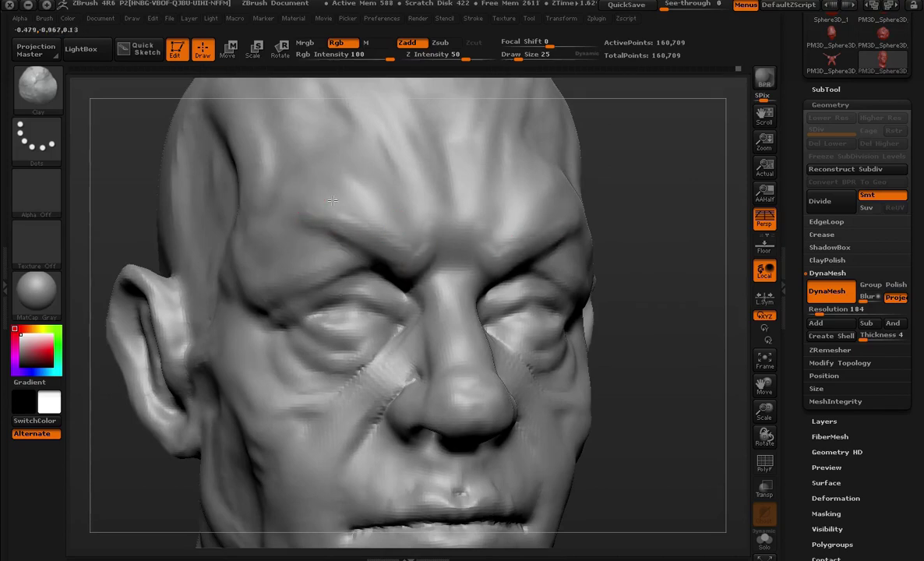
drag(668, 209, 502, 218)
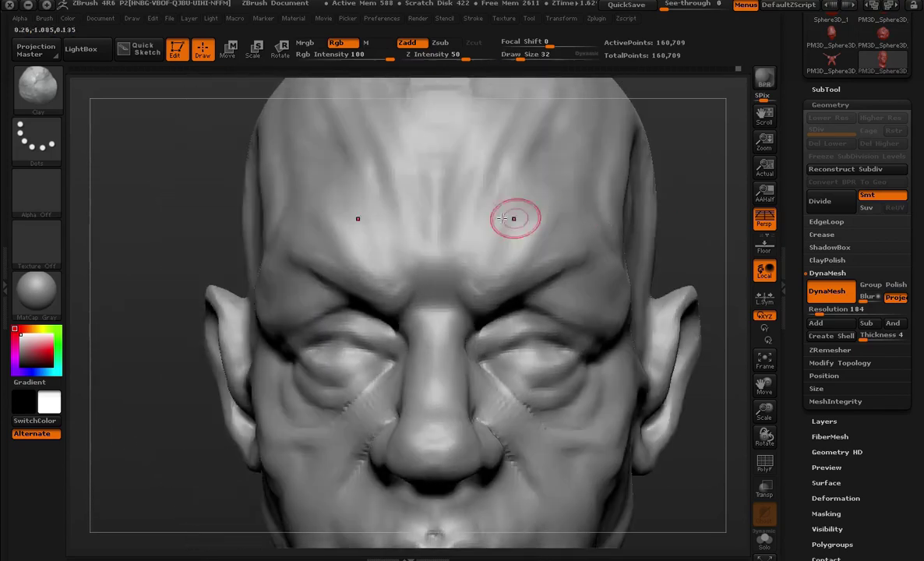
shift+drag(423, 326, 413, 319)
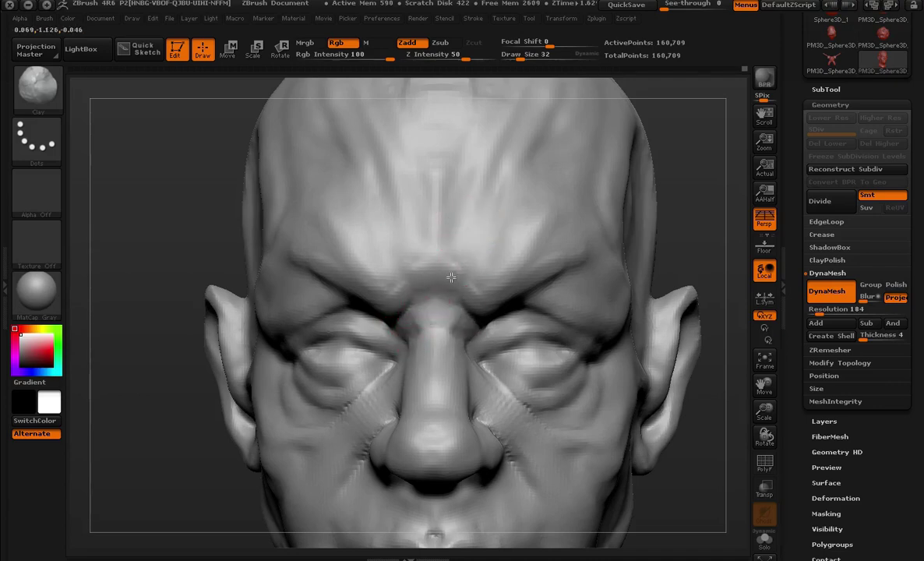
mouse_move(545, 277)
mouse_down()
mouse_move(693, 226)
mouse_move(677, 167)
mouse_move(497, 217)
mouse_up()
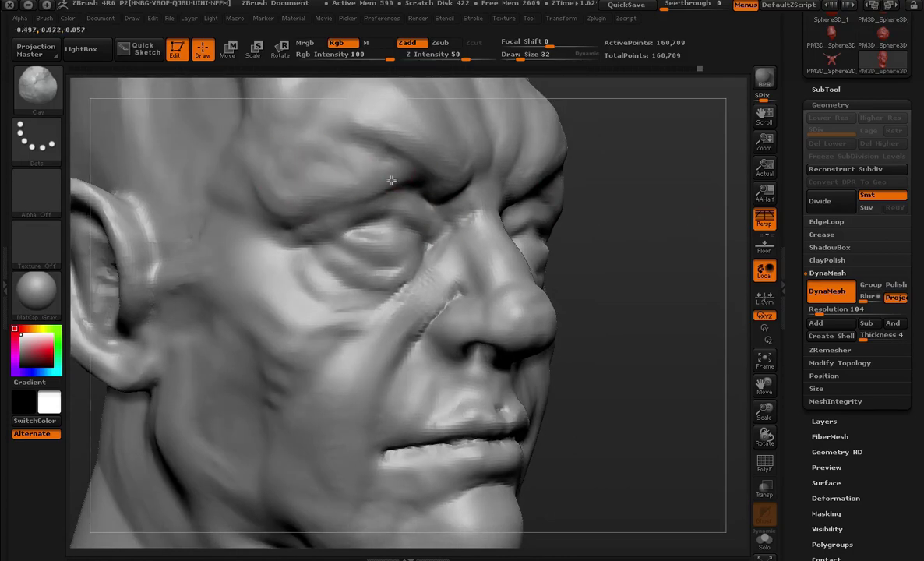
drag(662, 210, 433, 187)
key(space)
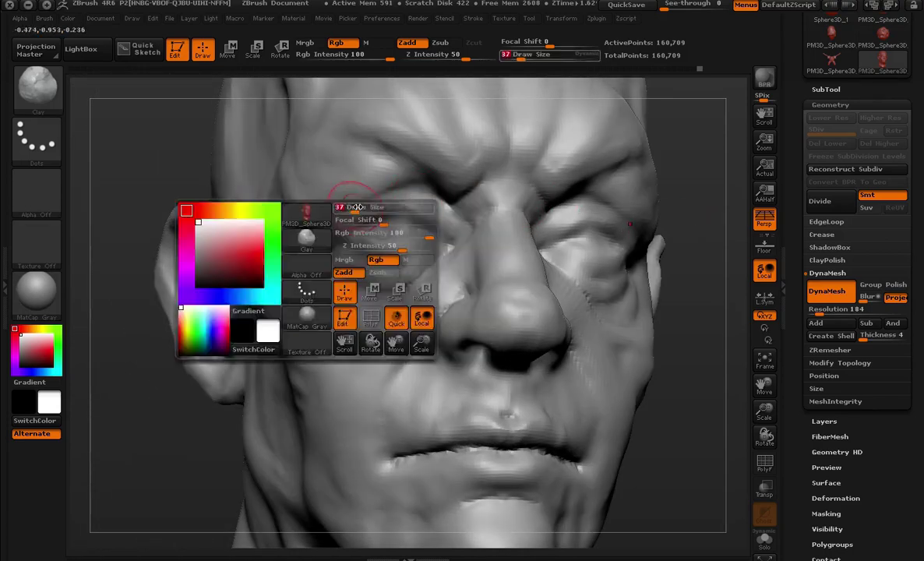
drag(325, 210, 336, 211)
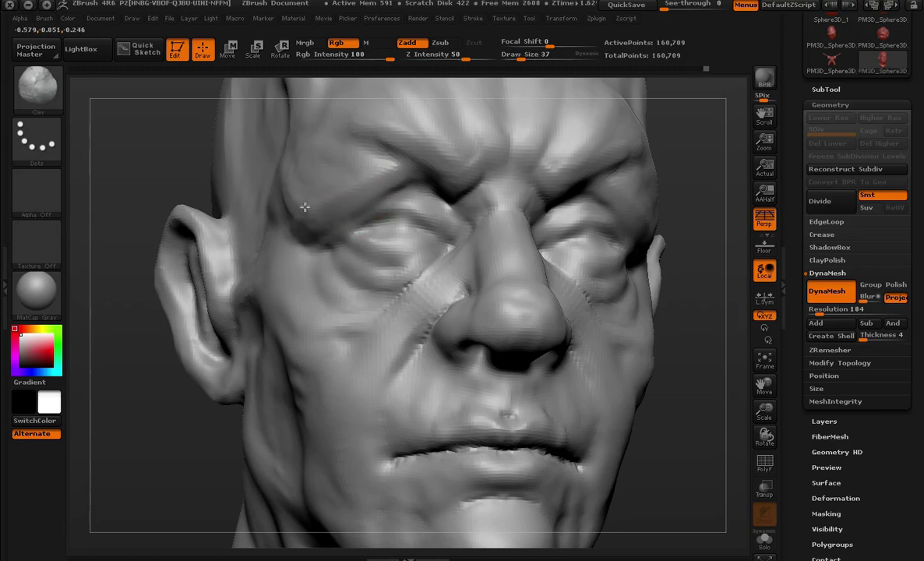
mouse_move(432, 234)
alt+mouse_down()
mouse_move(633, 320)
mouse_move(618, 318)
mouse_move(524, 205)
mouse_move(469, 212)
mouse_move(479, 168)
alt+mouse_up()
mouse_move(398, 270)
mouse_down()
mouse_move(615, 212)
mouse_move(482, 159)
mouse_up()
- Switch to the Move brush at size 80 and push the brow slightly into shape
mouse_move(558, 194)
mouse_down()
mouse_move(605, 226)
mouse_move(470, 226)
mouse_up()
key(b)
key(m)
key(v)
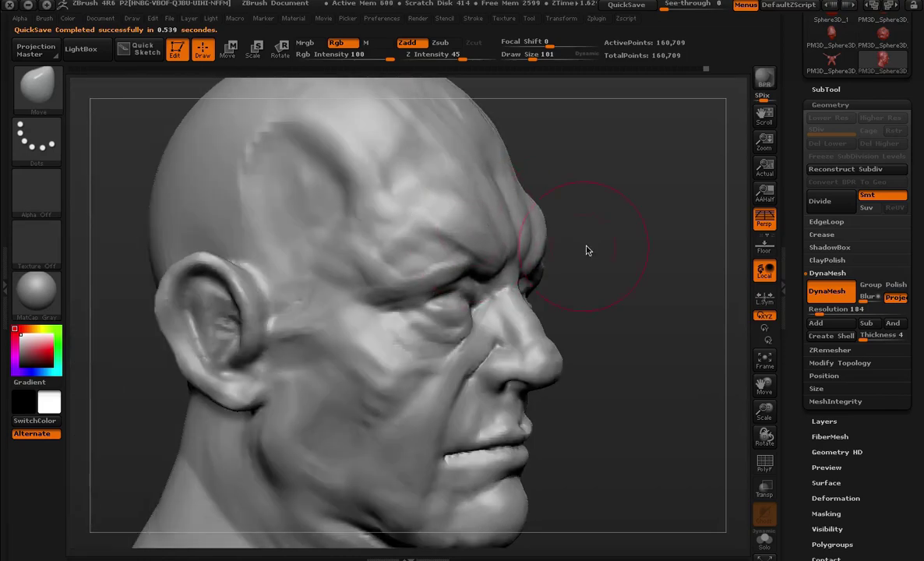
key(space)
mouse_move(587, 250)
mouse_down()
mouse_move(484, 178)
mouse_move(495, 243)
mouse_move(510, 258)
mouse_move(495, 247)
mouse_up()
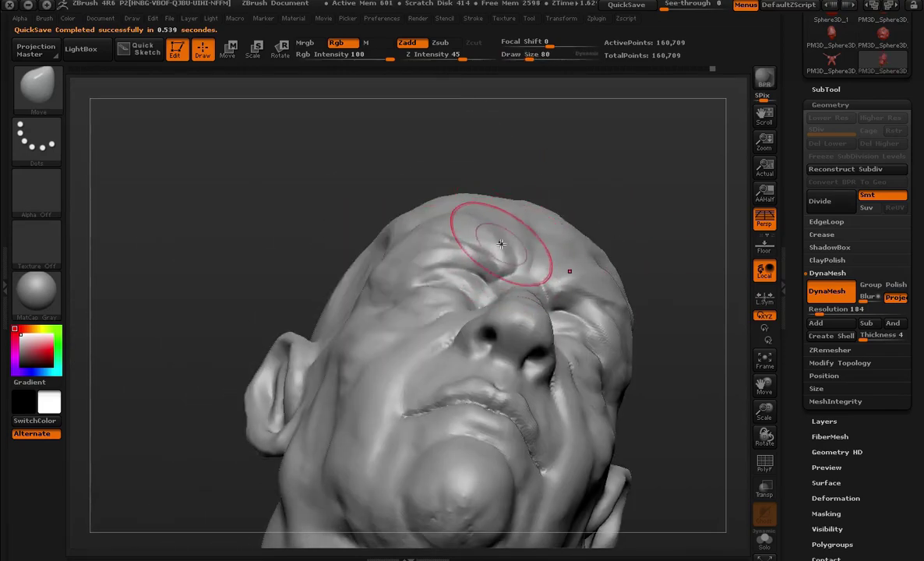
mouse_move(616, 211)
mouse_down()
mouse_move(644, 185)
mouse_move(669, 268)
mouse_move(621, 251)
mouse_move(648, 275)
mouse_move(590, 215)
mouse_up()
- Reduce the Move brush to 69 and check the head from three-quarter and front views
drag(660, 209, 468, 257)
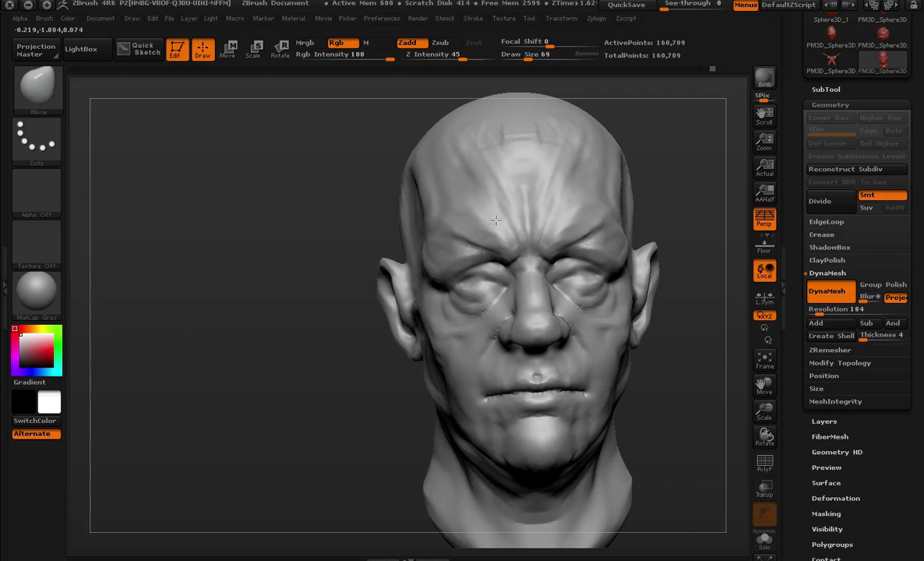
drag(312, 296, 340, 295)
key(space)
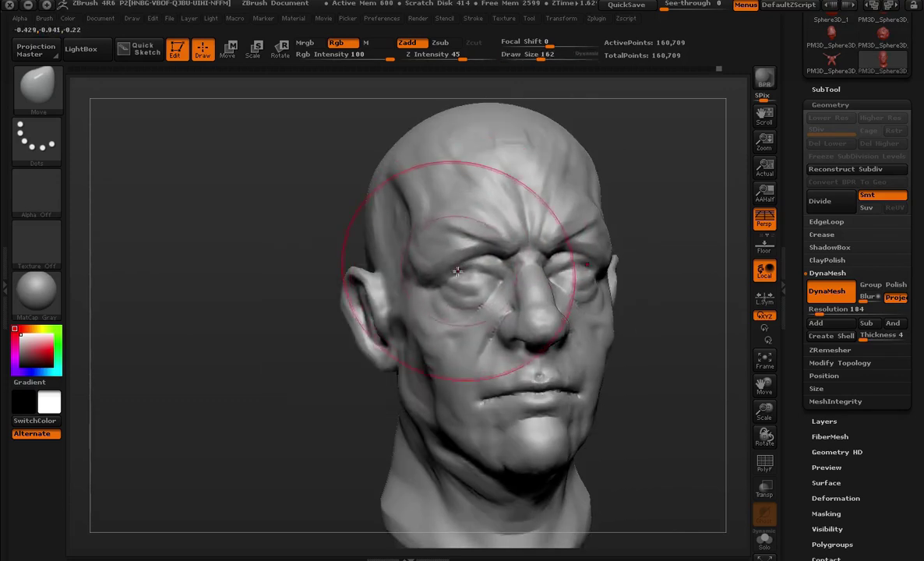
key(space)
drag(462, 248, 444, 249)
mouse_move(608, 312)
mouse_down()
mouse_move(639, 258)
mouse_move(622, 273)
mouse_move(658, 239)
mouse_move(714, 289)
mouse_move(666, 189)
mouse_move(666, 207)
mouse_move(664, 177)
mouse_up()
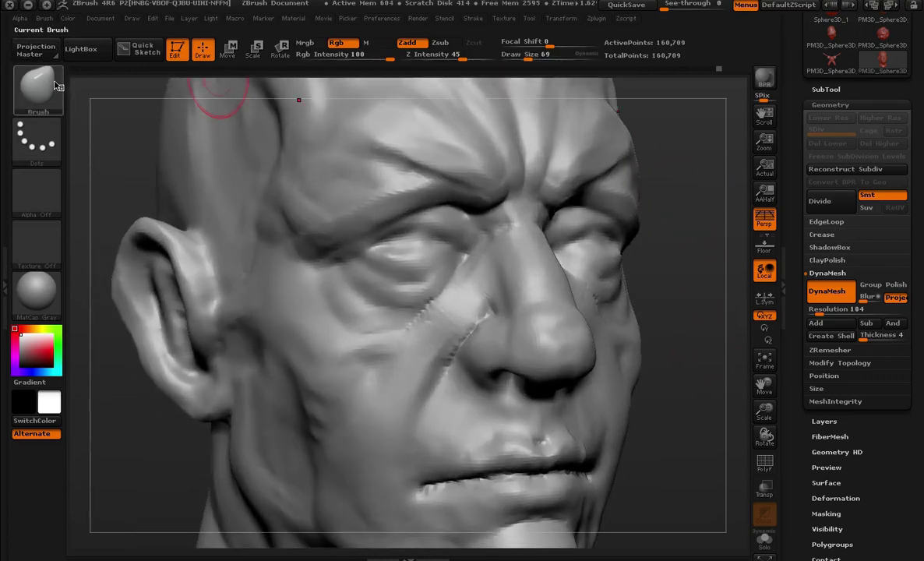
click(56, 86)
- Switch to the Standard brush, deepen the upper eyelid crease and carve a lower eyelid crease
click(158, 99)
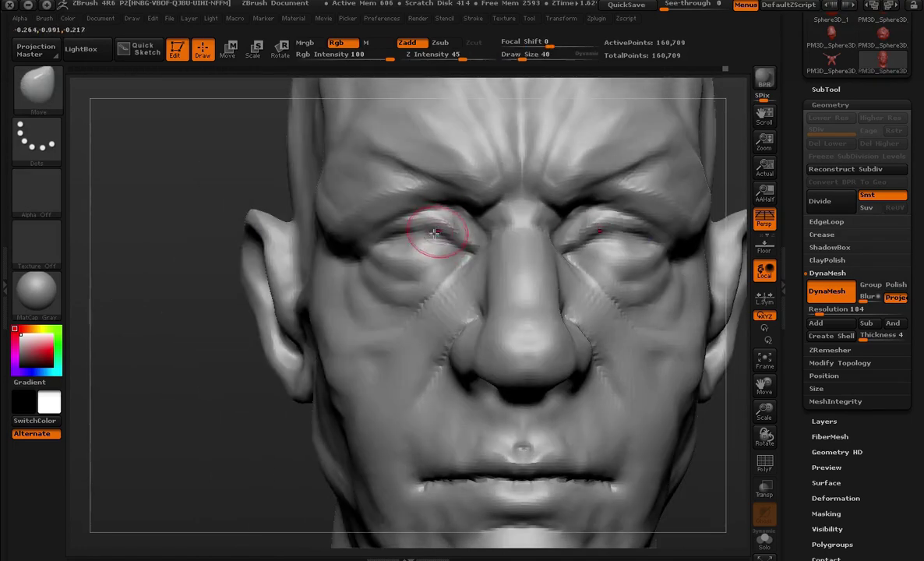
key(s)
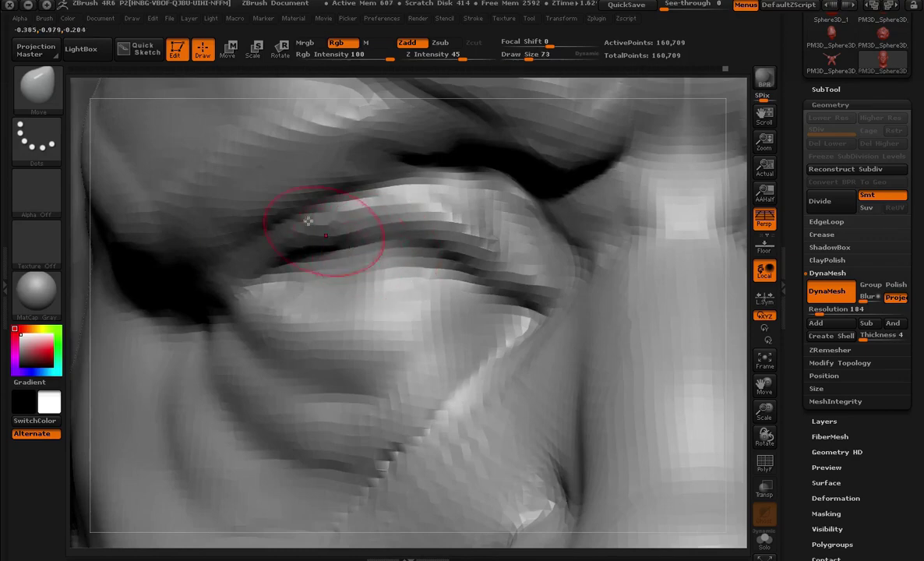
click(44, 80)
click(724, 101)
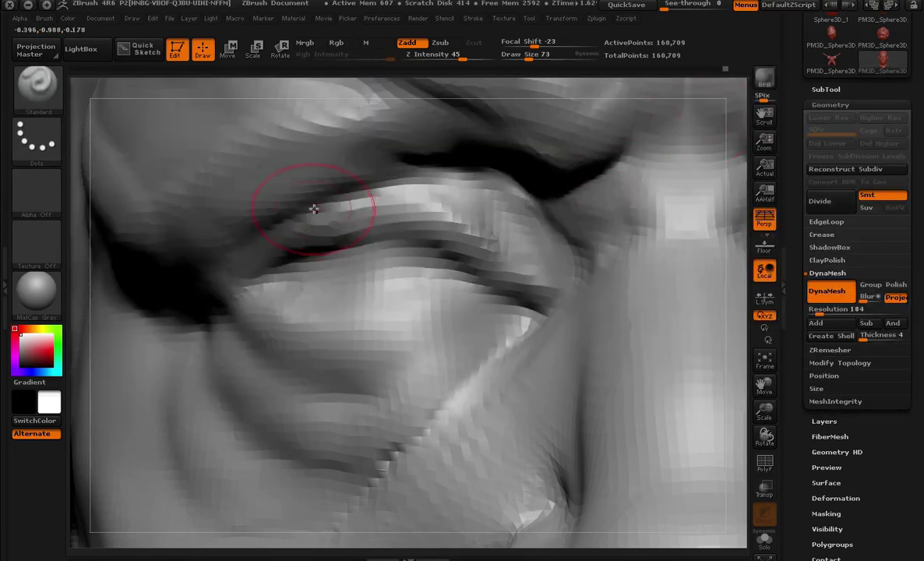
drag(367, 216, 265, 230)
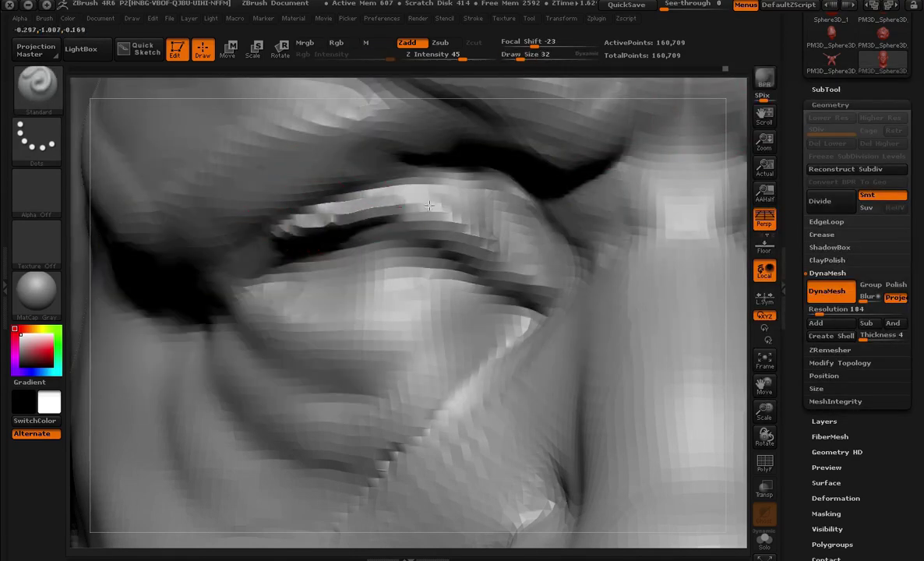
drag(350, 198, 484, 241)
drag(393, 195, 448, 257)
mouse_move(421, 210)
mouse_down()
mouse_move(479, 253)
mouse_move(440, 293)
mouse_move(491, 315)
mouse_move(424, 309)
mouse_move(339, 318)
mouse_up()
drag(423, 305, 252, 316)
- From a side view, recarve the lid creases, add a raised upper-lid fold and smooth the eye area
drag(84, 271, 88, 151)
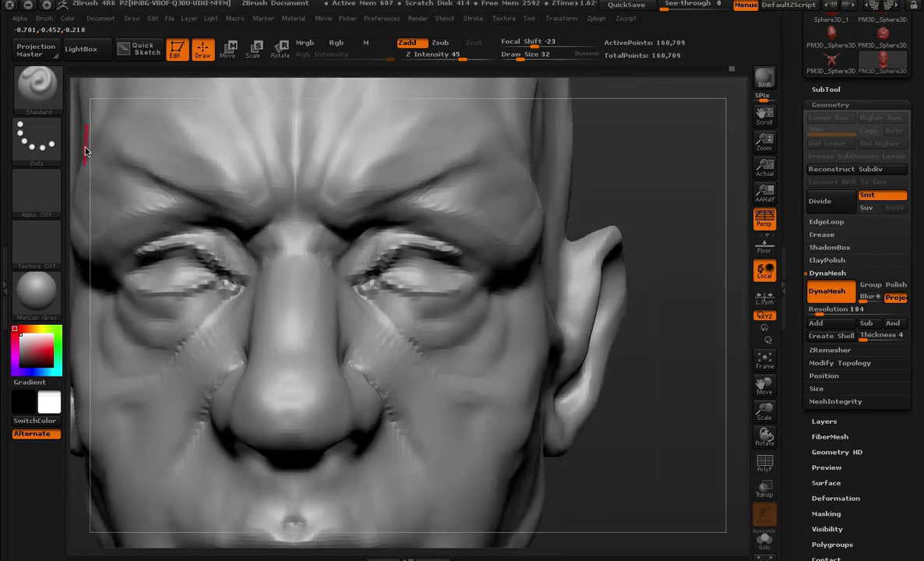
drag(613, 193, 693, 212)
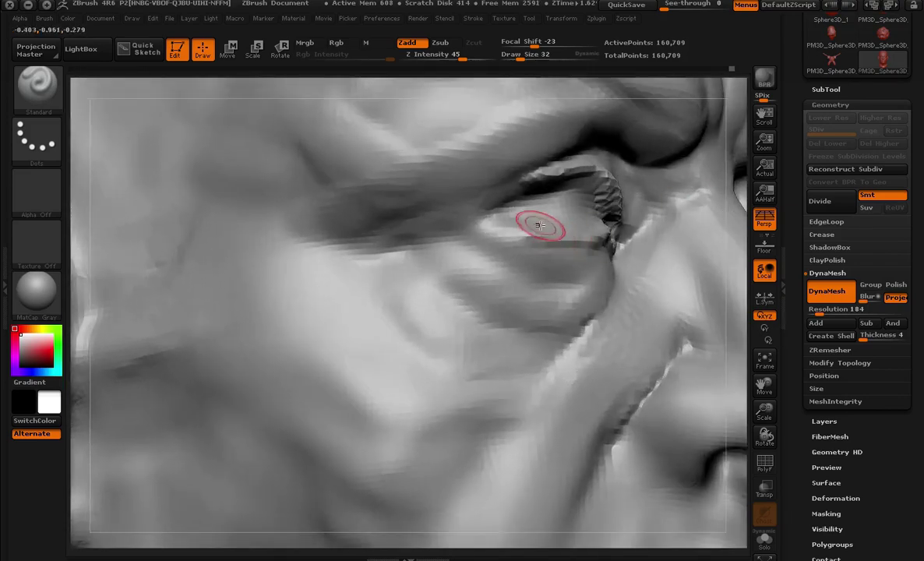
mouse_move(473, 216)
mouse_down()
mouse_move(534, 238)
mouse_move(611, 243)
mouse_up()
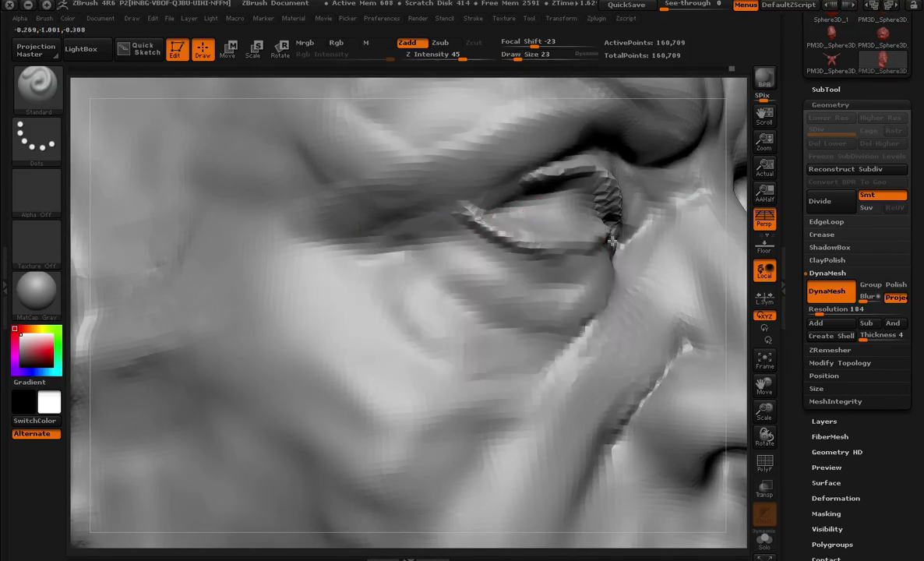
drag(563, 156, 392, 215)
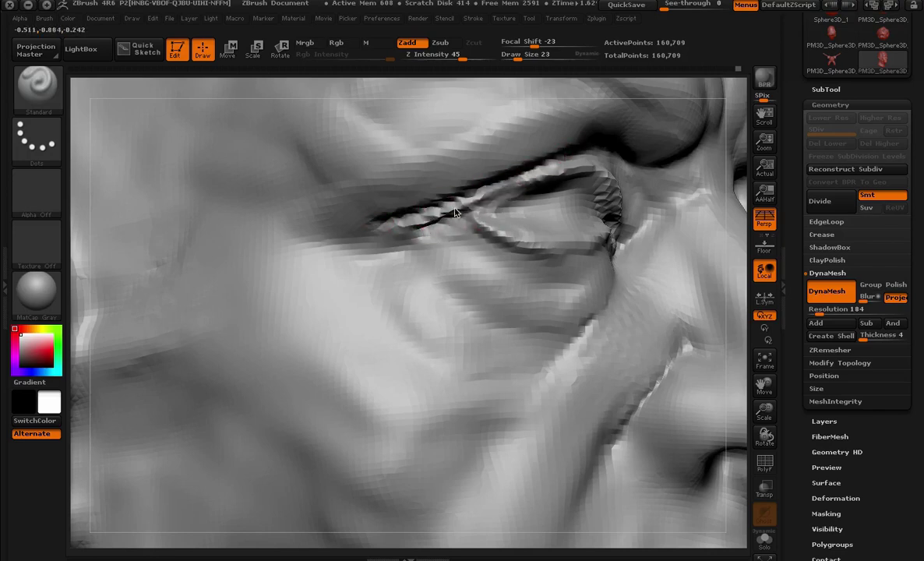
shift+drag(546, 182, 395, 229)
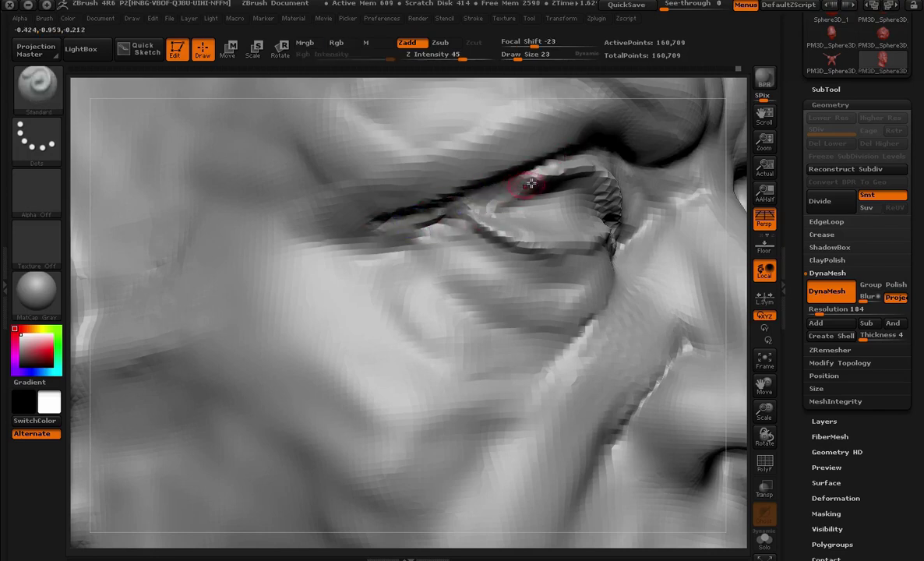
mouse_move(500, 168)
mouse_down()
mouse_move(417, 196)
mouse_move(371, 231)
mouse_up()
mouse_move(725, 235)
mouse_down()
mouse_move(609, 117)
mouse_move(304, 301)
mouse_move(252, 264)
mouse_move(353, 231)
mouse_move(685, 258)
mouse_move(667, 284)
mouse_move(367, 171)
mouse_move(226, 201)
mouse_move(258, 198)
mouse_move(242, 191)
mouse_up()
mouse_move(592, 218)
mouse_down()
mouse_move(577, 229)
mouse_move(540, 222)
mouse_move(608, 228)
mouse_move(492, 206)
mouse_up()
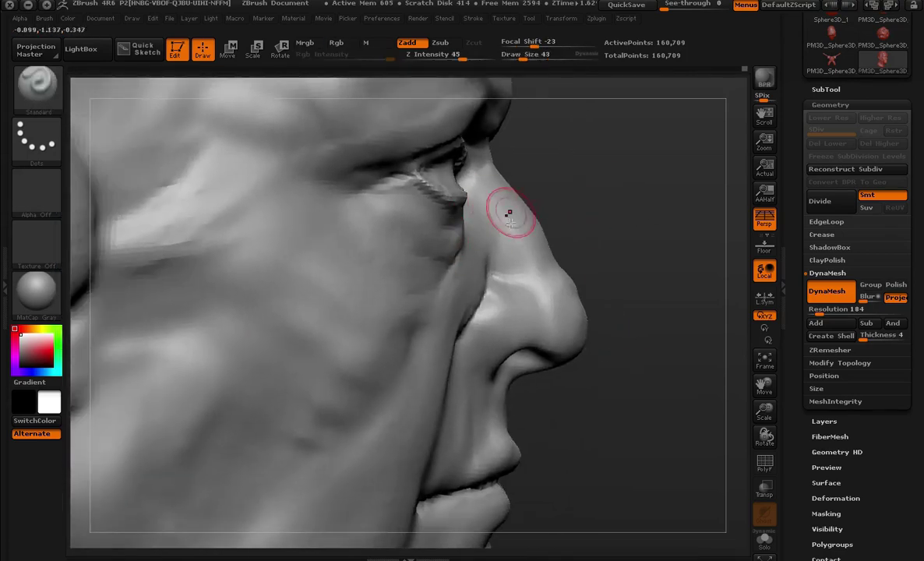
- Switch to a smaller Move brush and pull the brow ridge up and outward
key(space)
key(b)
key(m)
key(v)
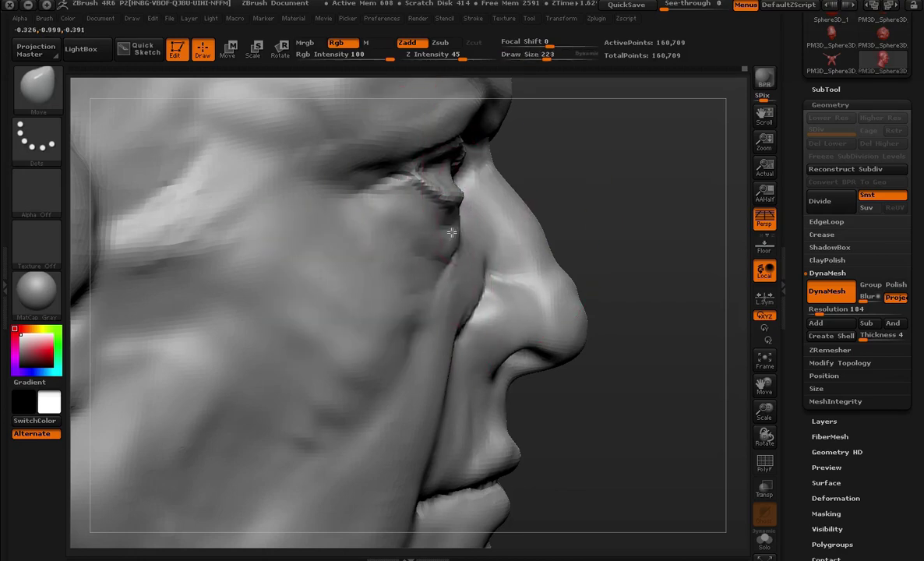
mouse_move(624, 233)
mouse_down()
mouse_move(625, 185)
mouse_move(454, 166)
mouse_up()
key(bracketleft)
key(bracketleft)
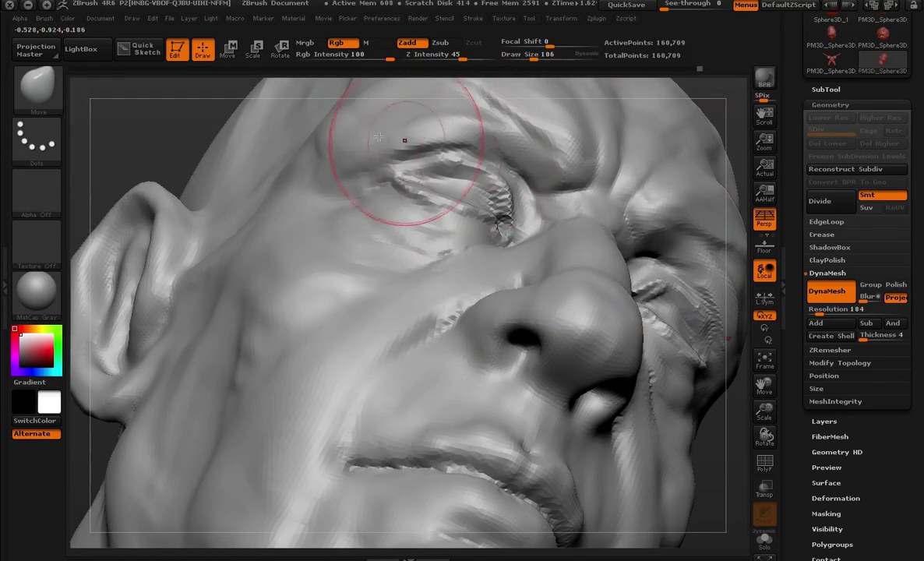
drag(378, 137, 372, 186)
key(bracketleft)
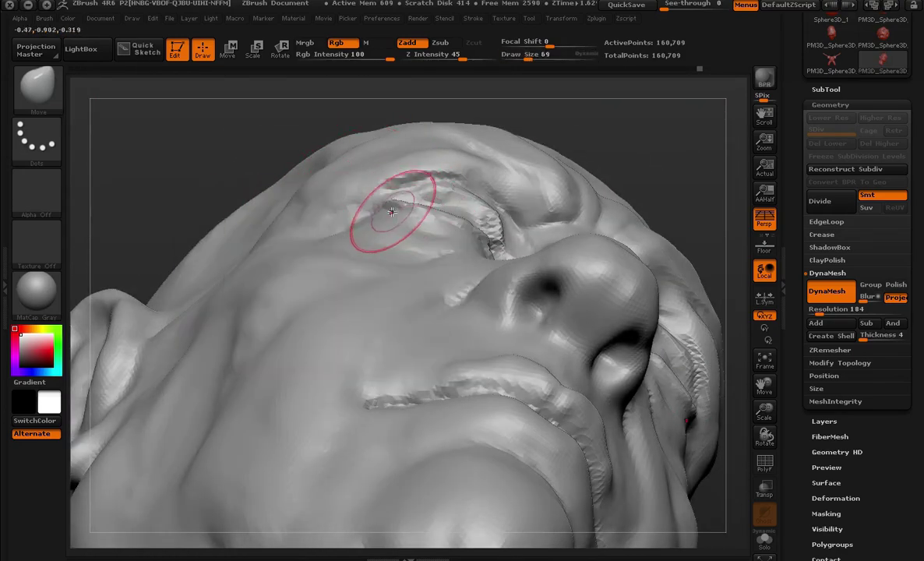
drag(382, 206, 443, 186)
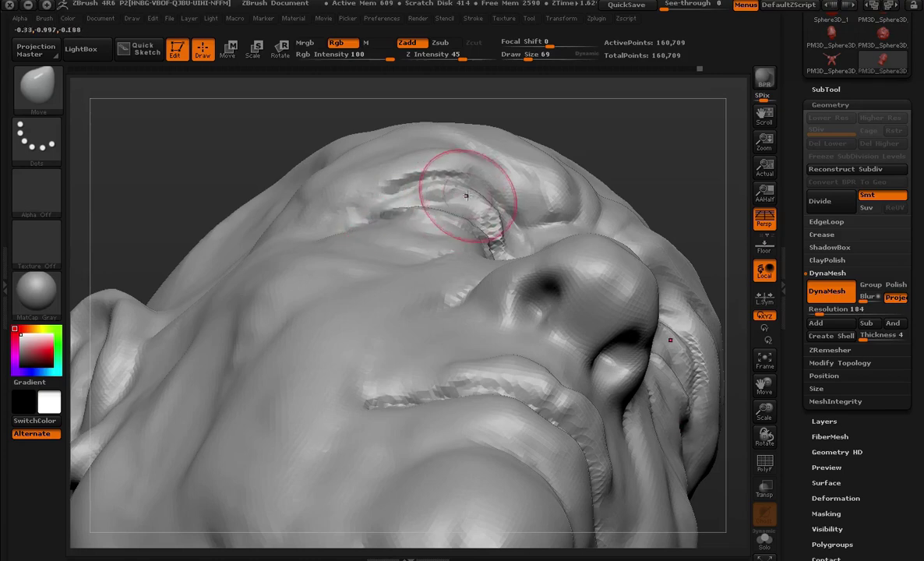
- Inspect the brow from the right profile and from below, enlarging the Move brush to 173
mouse_move(592, 168)
mouse_down()
mouse_move(636, 159)
mouse_move(715, 219)
mouse_move(412, 223)
mouse_up()
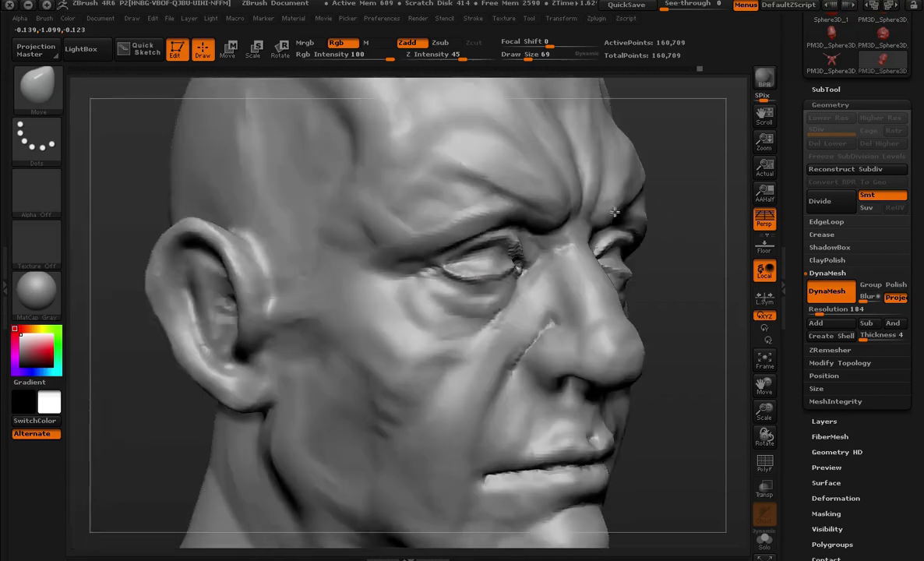
drag(170, 383, 178, 308)
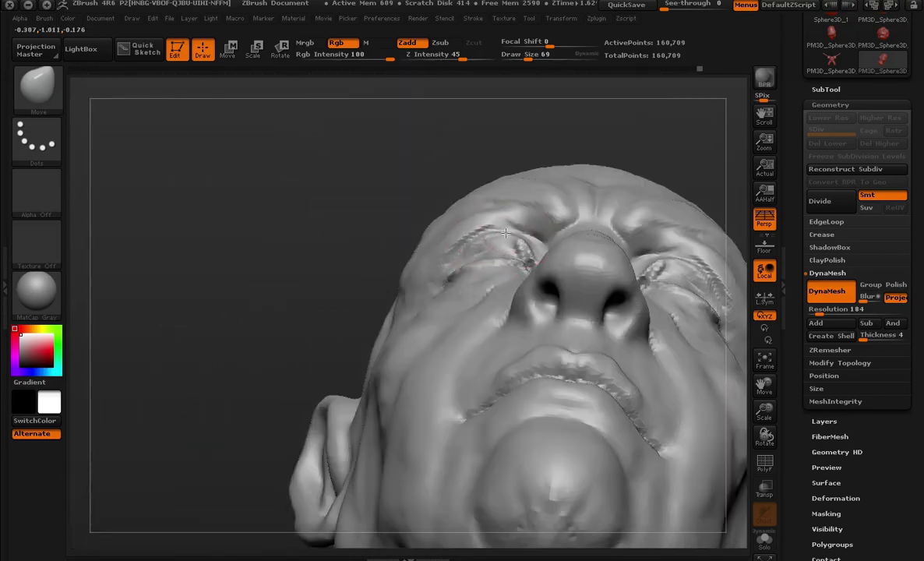
key(space)
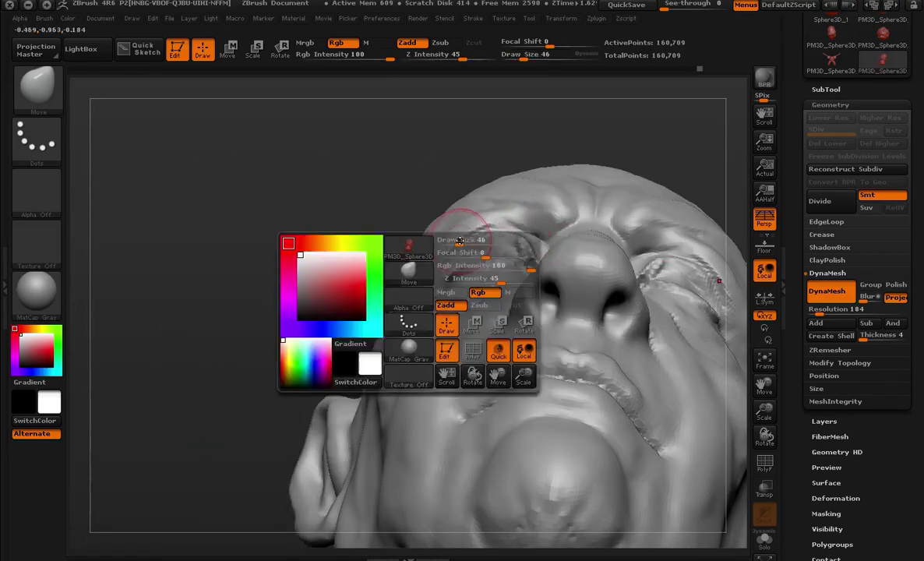
drag(460, 257, 438, 240)
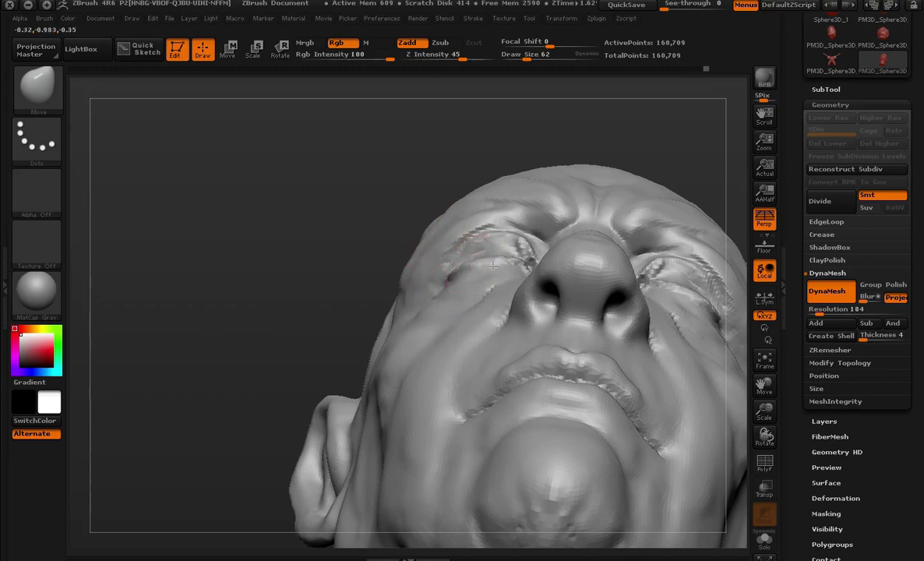
drag(493, 267, 364, 239)
key(space)
drag(504, 263, 484, 252)
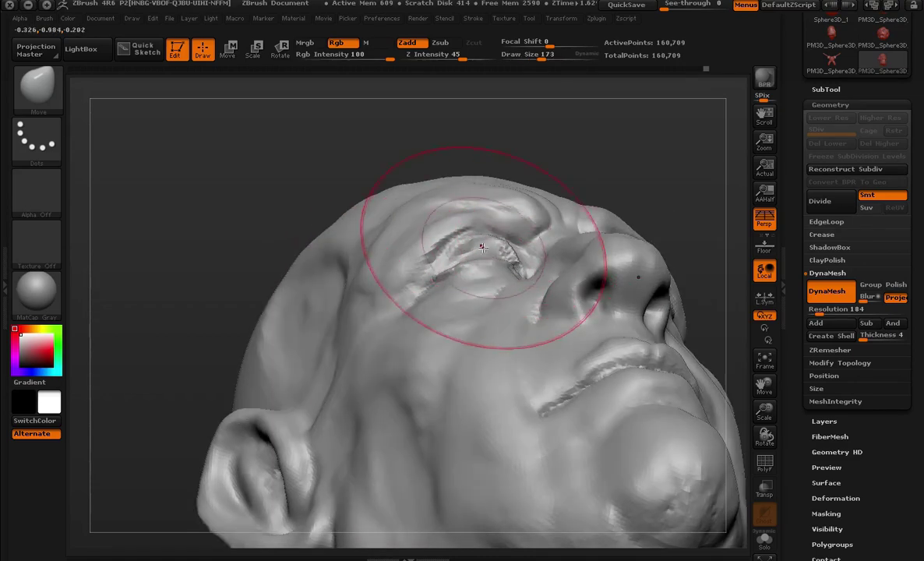
mouse_move(592, 156)
alt+mouse_down()
mouse_move(654, 131)
mouse_move(736, 259)
mouse_move(681, 211)
mouse_move(619, 216)
mouse_move(660, 206)
mouse_move(660, 266)
mouse_move(713, 434)
mouse_move(662, 268)
mouse_move(739, 280)
mouse_move(705, 306)
mouse_move(653, 300)
mouse_move(544, 230)
alt+mouse_up()
- Shrink the brush to 49, review the head from front and three-quarter views, and choose Standard
key(space)
mouse_move(583, 256)
mouse_down()
mouse_move(642, 204)
mouse_move(526, 243)
mouse_up()
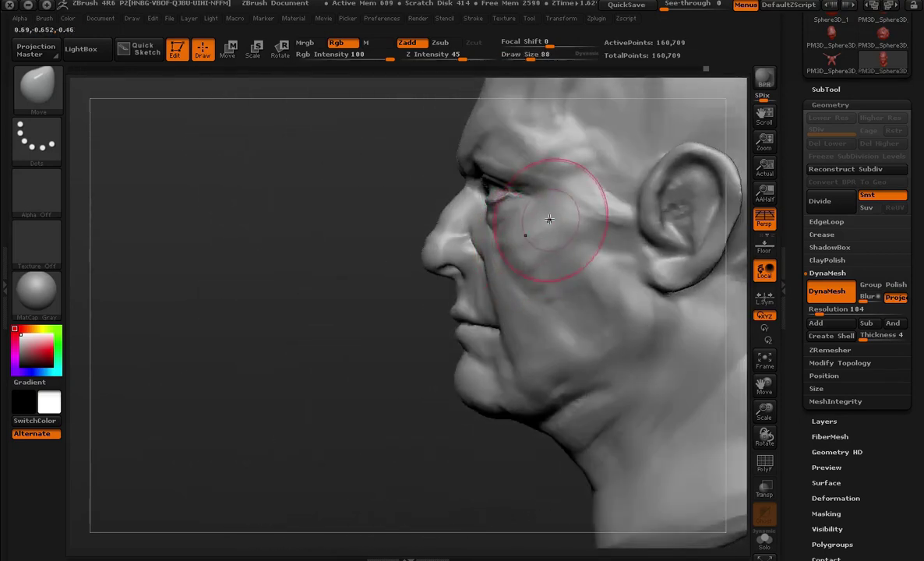
key(bracketleft)
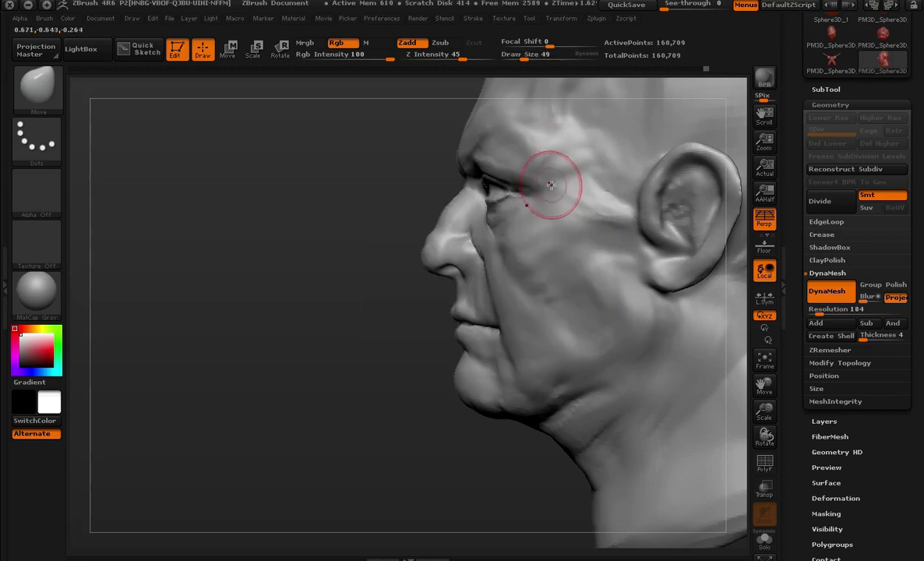
drag(303, 314, 646, 247)
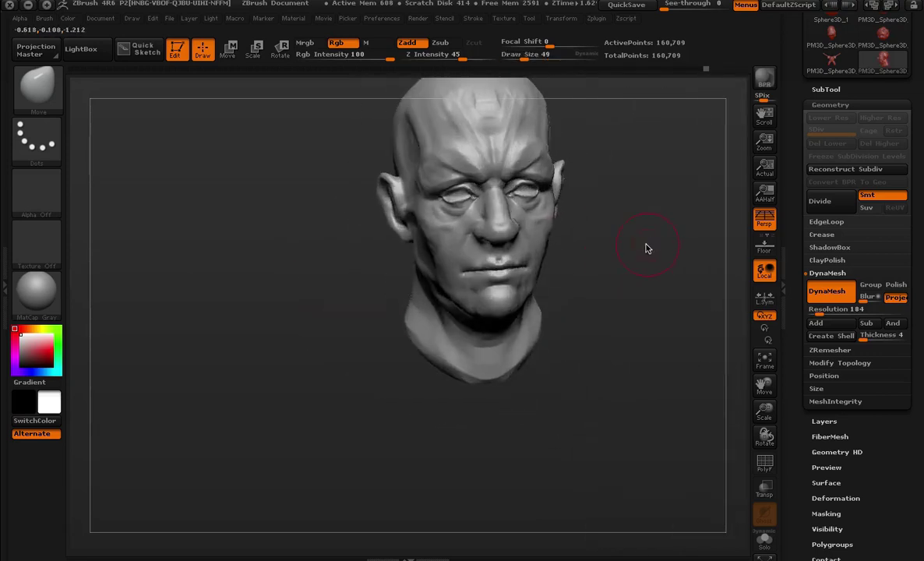
mouse_move(605, 189)
mouse_down()
mouse_move(640, 179)
mouse_move(634, 114)
mouse_move(605, 127)
mouse_move(590, 184)
mouse_move(628, 153)
mouse_move(619, 116)
mouse_move(711, 299)
mouse_move(666, 176)
mouse_move(644, 252)
mouse_up()
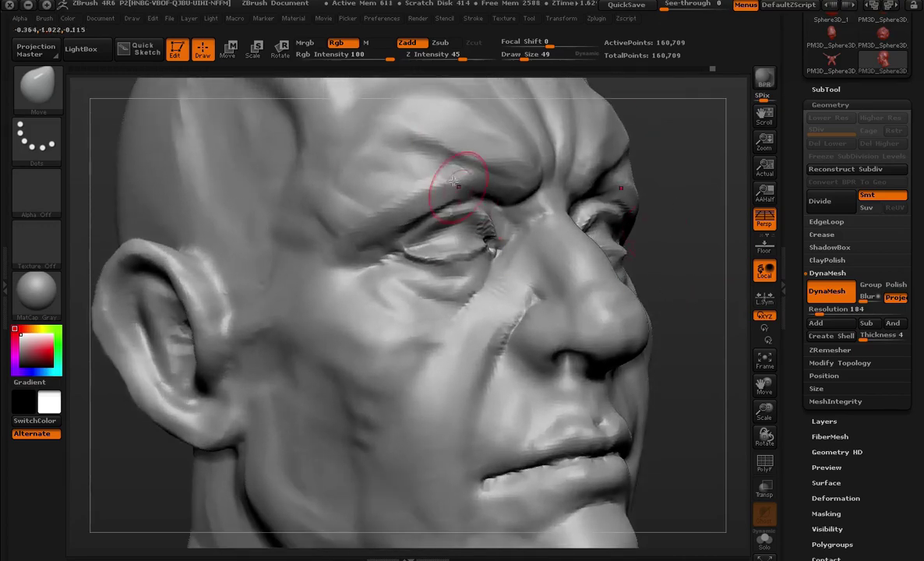
click(56, 84)
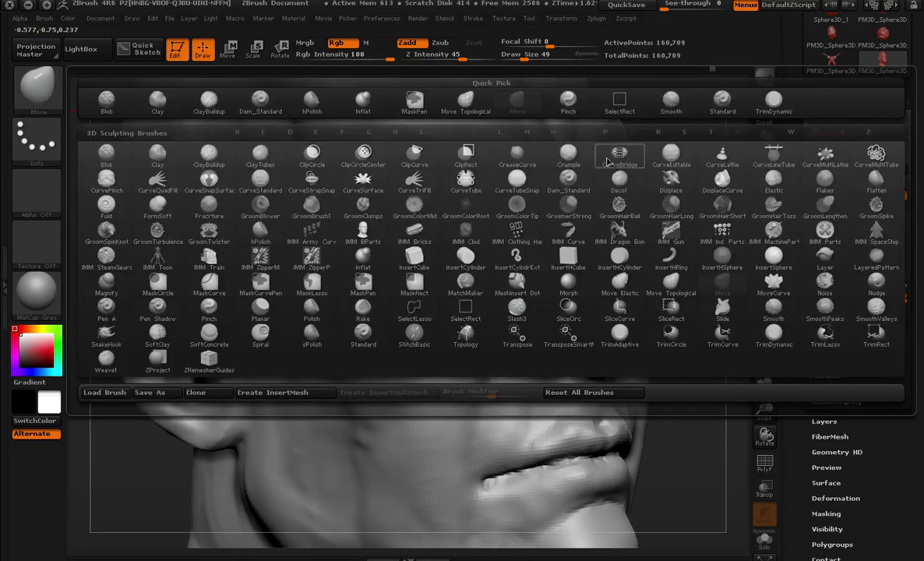
click(725, 107)
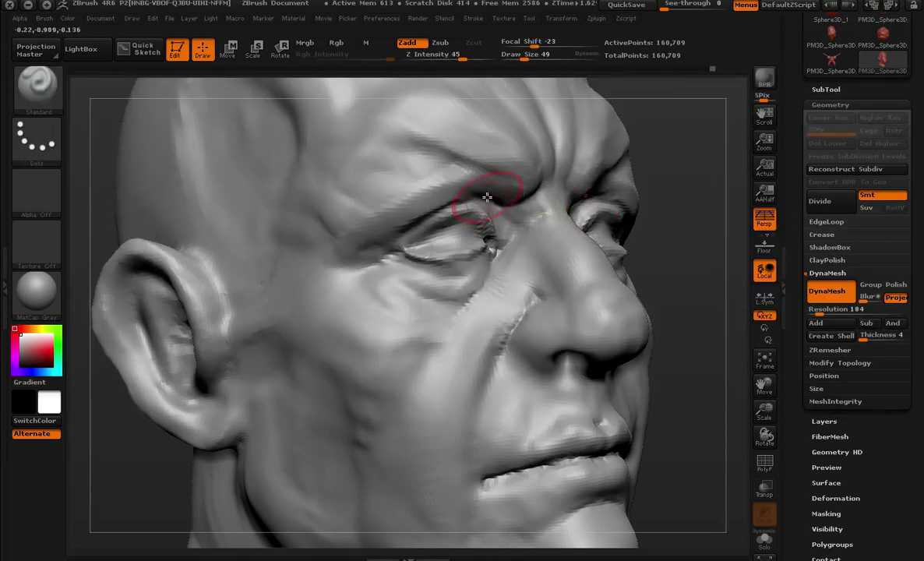
- Zoom in on both eyes, shrink the Standard brush to 14 and sculpt a small eyelid stroke
mouse_move(710, 246)
alt+mouse_down()
mouse_move(686, 189)
mouse_move(516, 180)
alt+mouse_up()
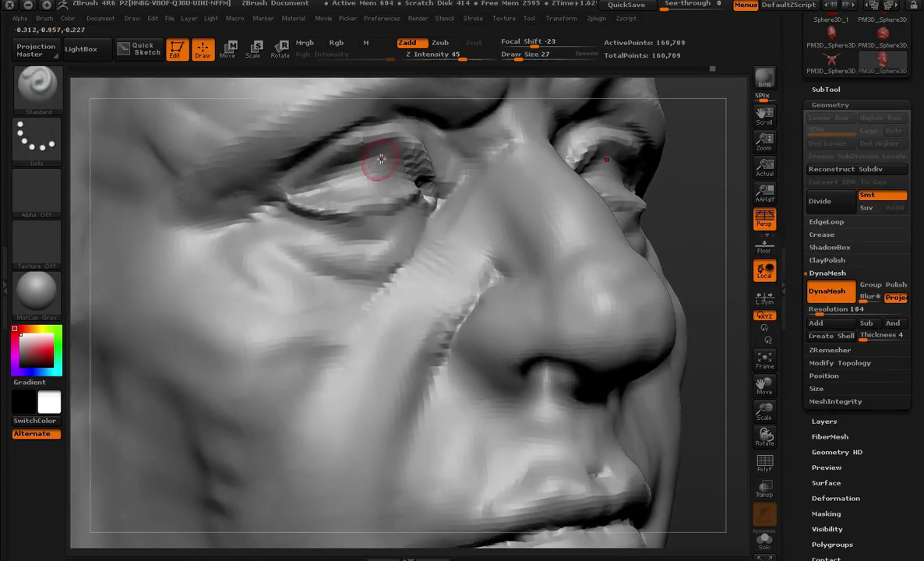
drag(656, 195, 397, 160)
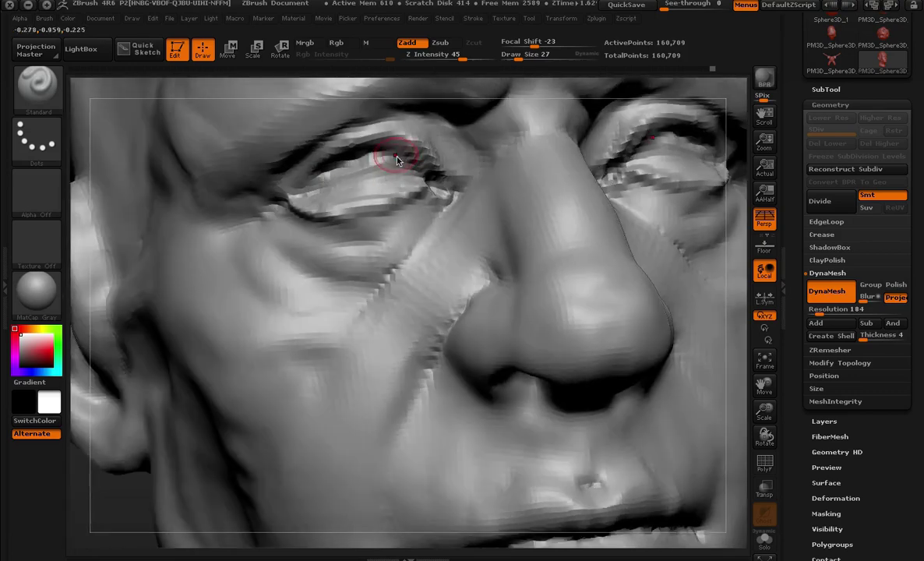
key(bracketleft)
key(bracketleft)
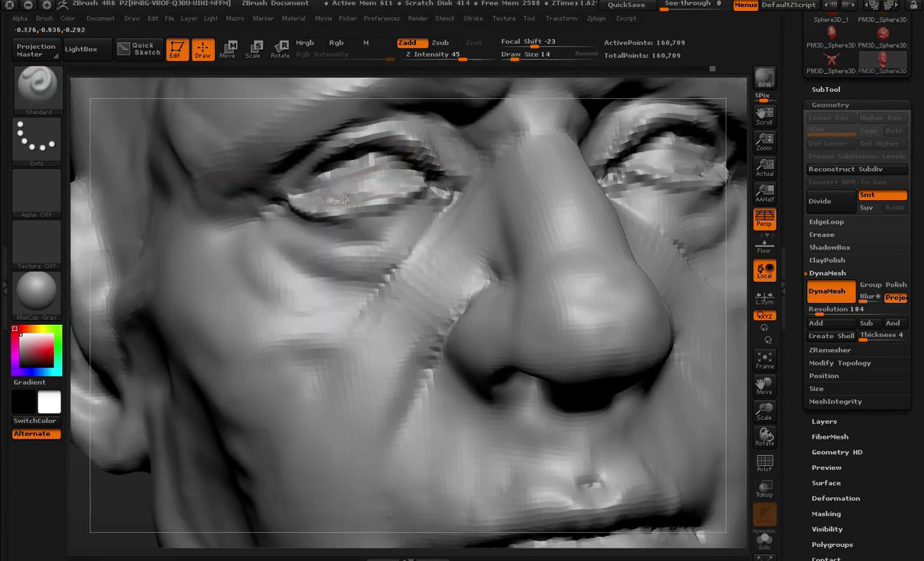
drag(344, 200, 341, 200)
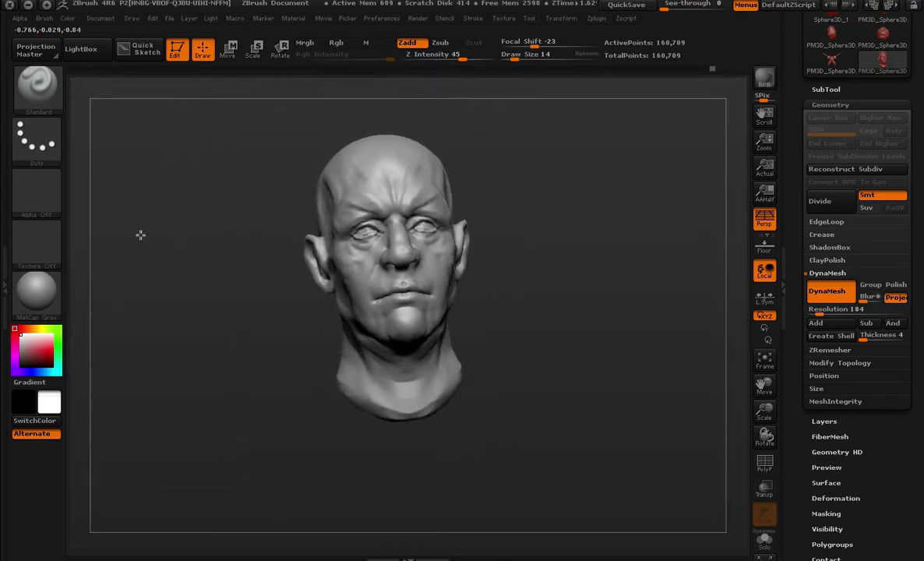
key(space)
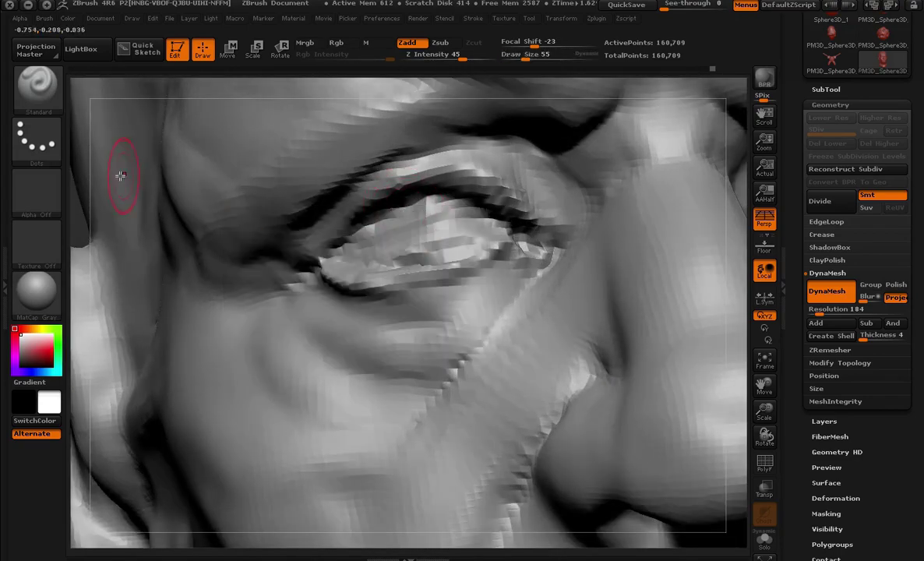
key(space)
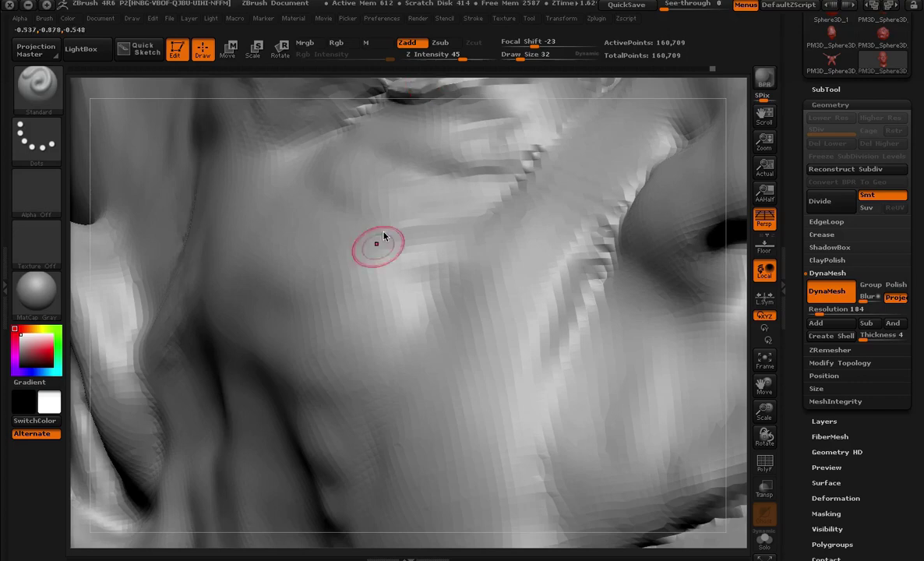
key(space)
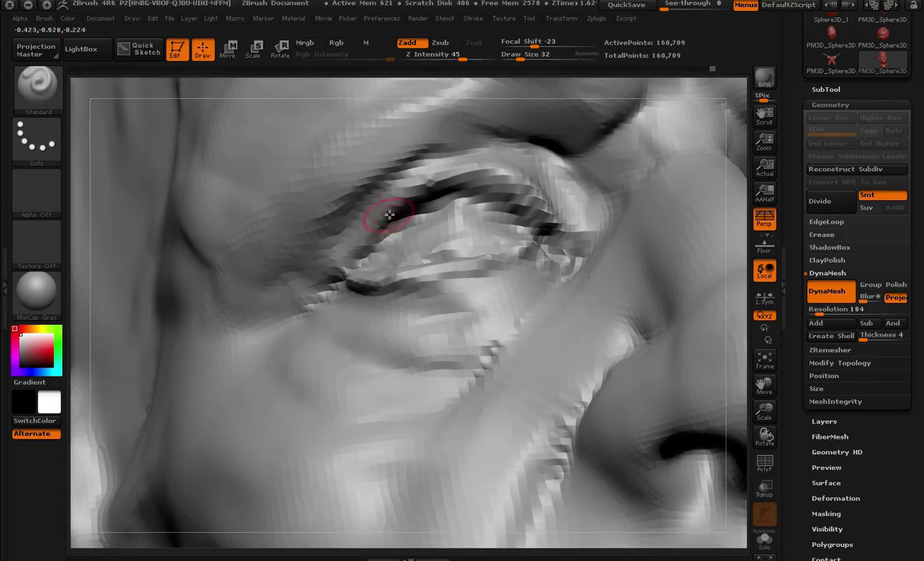
- Deepen the lower and upper eyelid creases, then shrink the brush to size 6
drag(389, 215, 289, 308)
drag(423, 196, 549, 234)
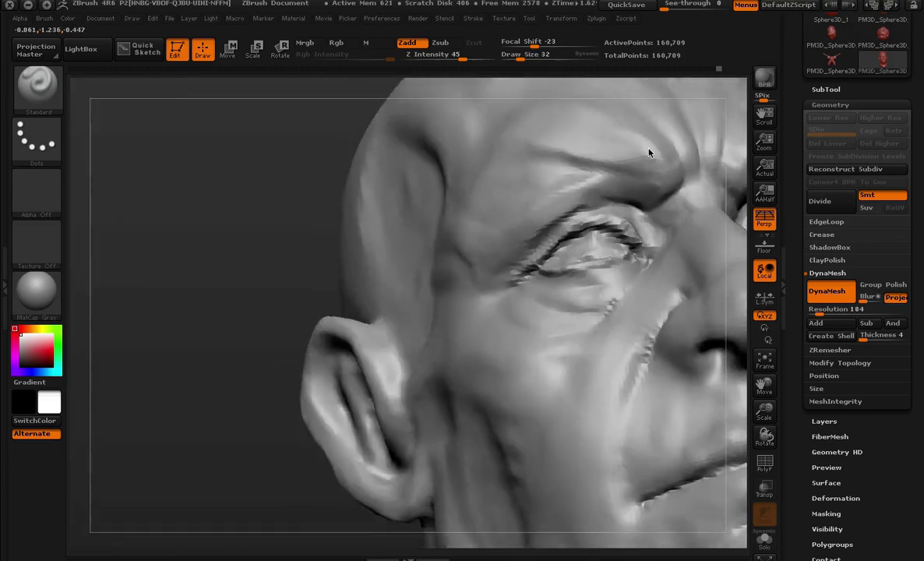
mouse_move(649, 153)
mouse_down()
mouse_move(248, 373)
mouse_move(328, 354)
mouse_move(229, 418)
mouse_move(322, 288)
mouse_up()
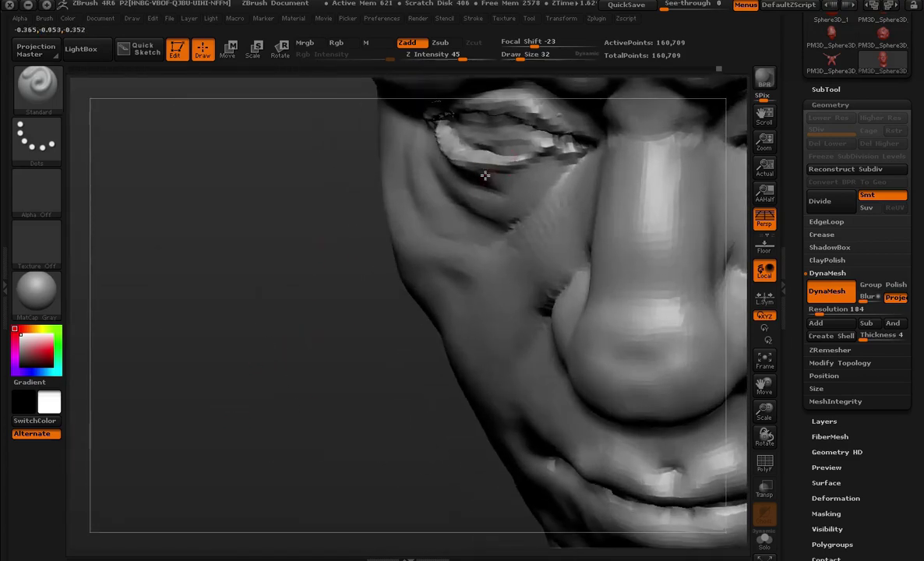
drag(484, 176, 487, 175)
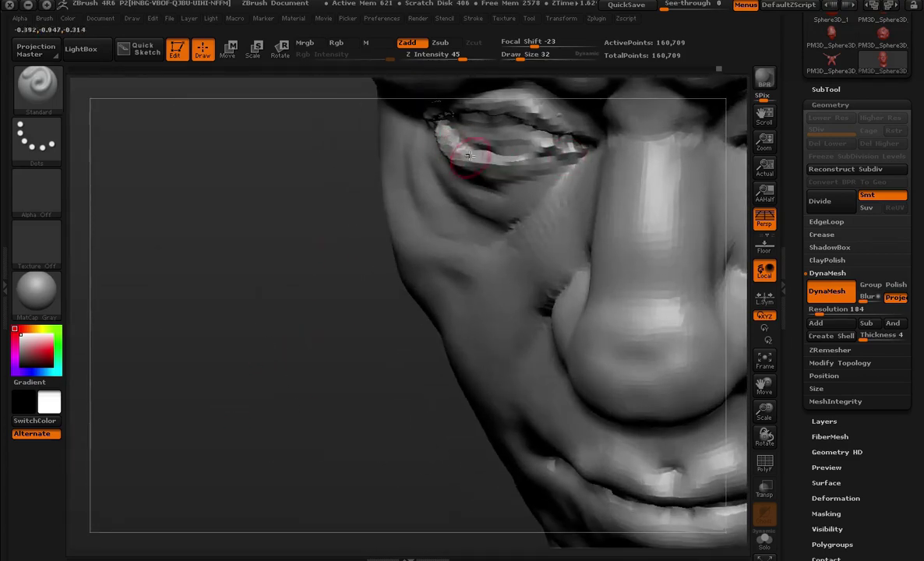
mouse_move(373, 312)
alt+mouse_down()
mouse_move(388, 155)
mouse_move(483, 234)
mouse_move(670, 291)
mouse_move(660, 343)
mouse_move(656, 233)
mouse_move(710, 324)
alt+mouse_up()
key(space)
drag(515, 226, 501, 231)
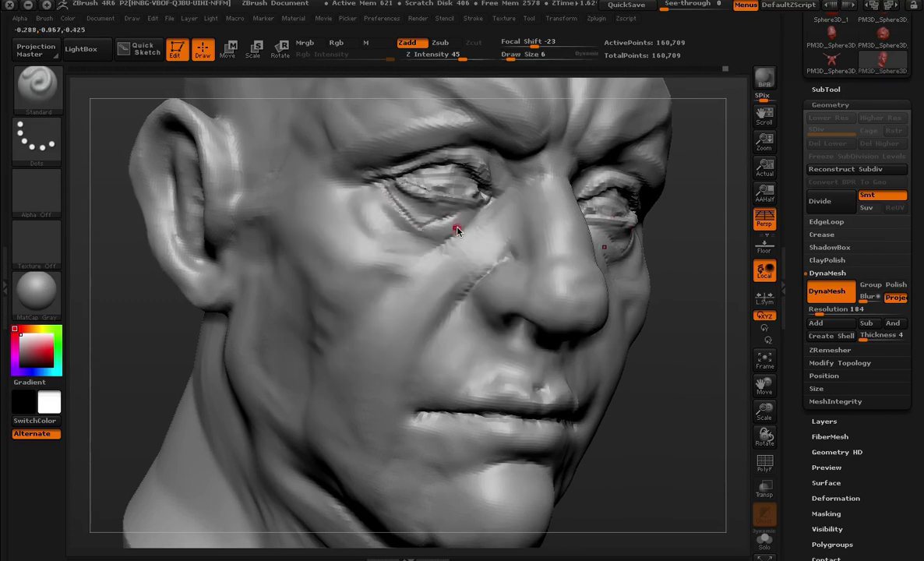
- Set the brush to size 23 and smooth the jagged lower eyelid crease
key(space)
drag(367, 204, 405, 204)
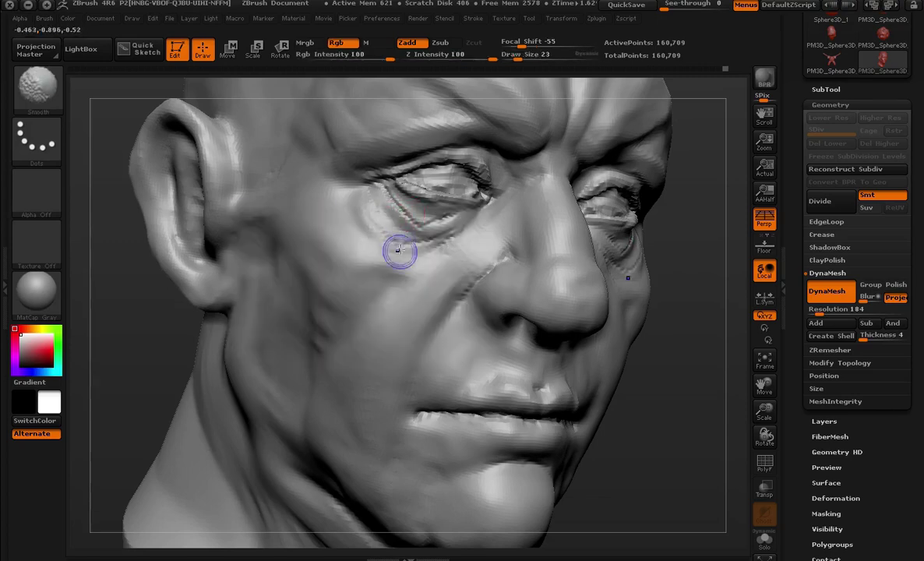
shift+drag(399, 248, 378, 195)
- Turn to a three-quarter view and smooth the face with the brush shrunk to size 3
key(f)
drag(650, 325, 658, 257)
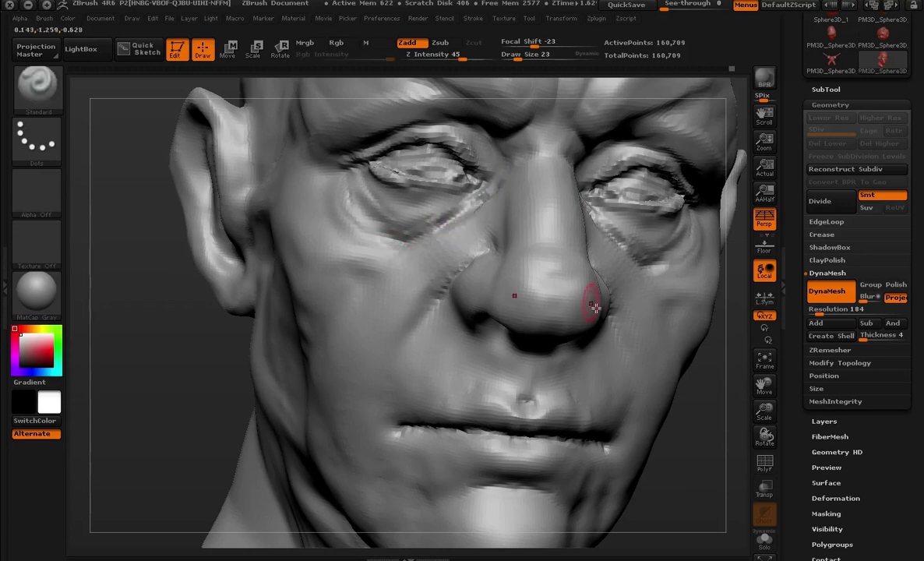
shift+drag(593, 306, 664, 412)
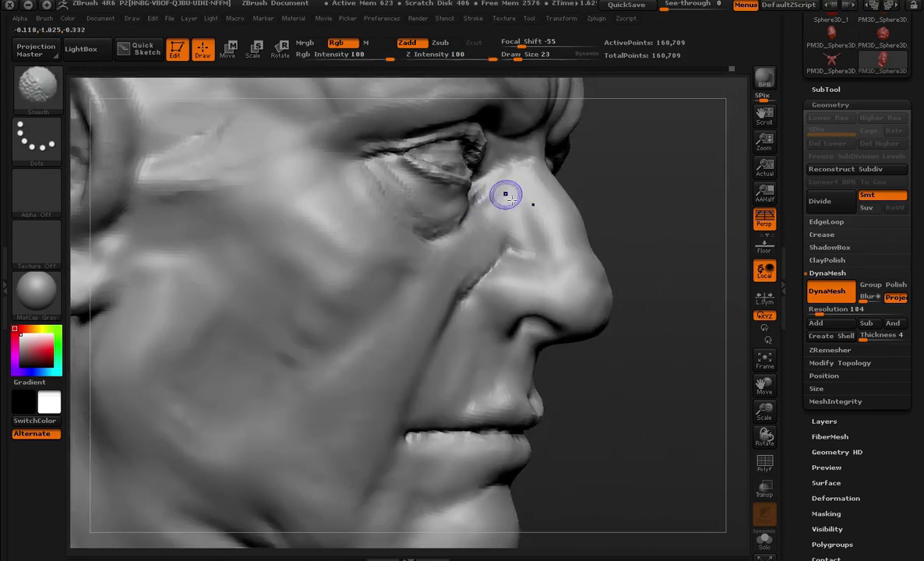
key(f)
mouse_move(664, 239)
mouse_down()
mouse_move(656, 266)
mouse_move(638, 206)
mouse_move(694, 378)
mouse_move(682, 275)
mouse_move(474, 195)
mouse_up()
key([)
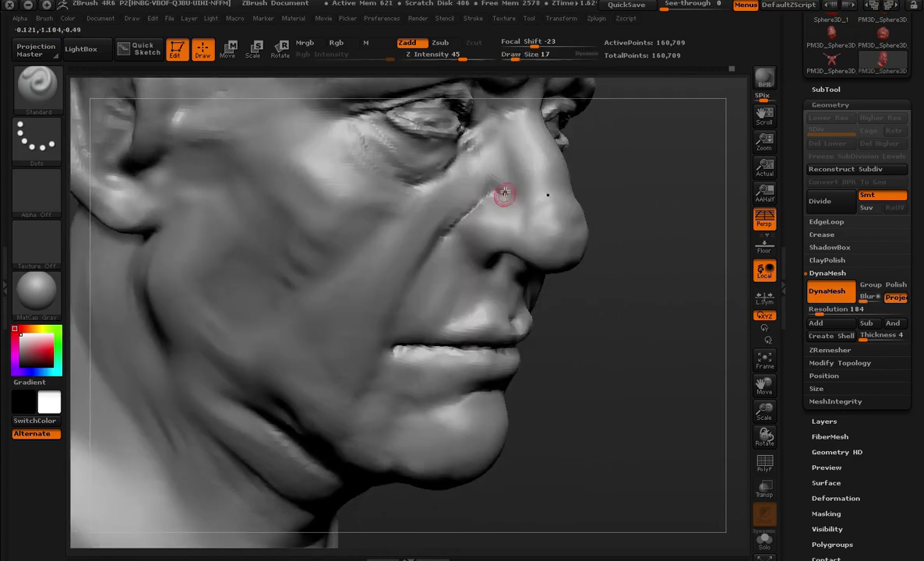
key(space)
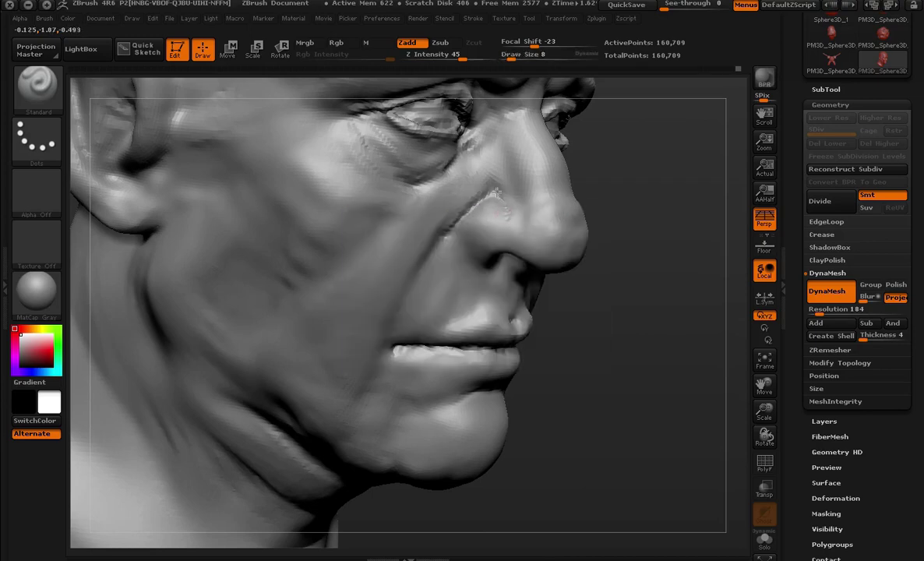
key(shift)
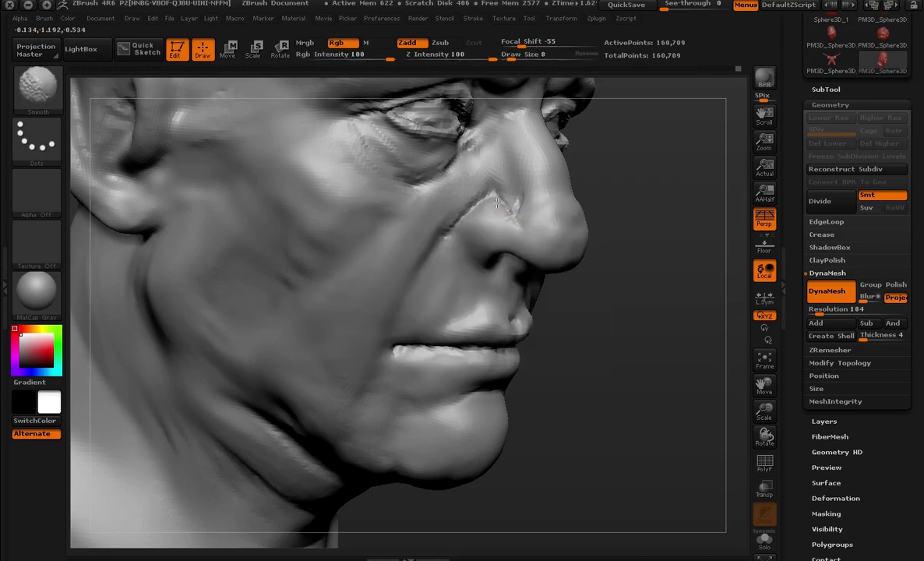
mouse_move(497, 203)
shift+mouse_down()
mouse_move(641, 213)
mouse_move(650, 248)
mouse_move(621, 309)
mouse_move(646, 287)
mouse_move(421, 213)
mouse_move(448, 200)
shift+mouse_up()
- Set the brush to size 15 and orbit to inspect the nose from below
key(space)
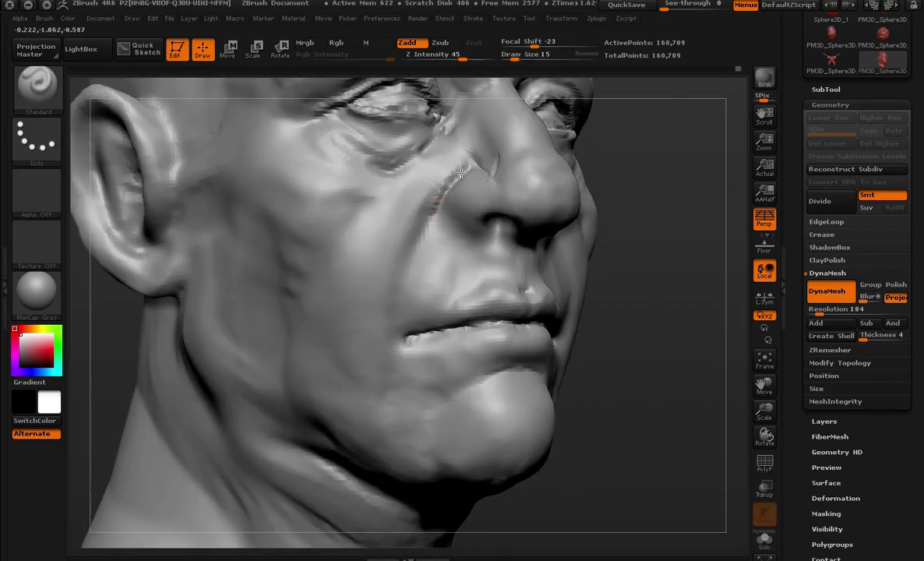
drag(610, 269, 625, 253)
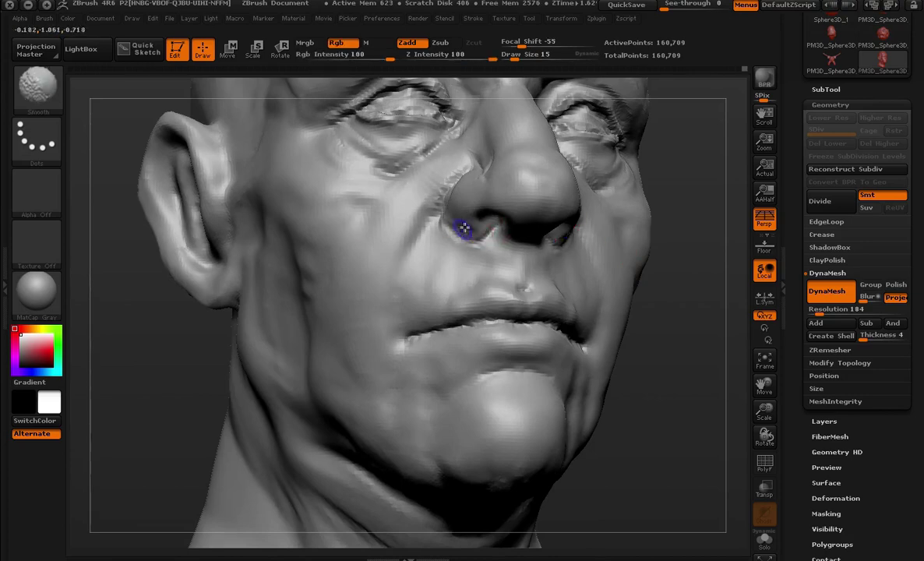
mouse_move(465, 222)
mouse_down()
mouse_move(654, 341)
mouse_move(487, 218)
mouse_up()
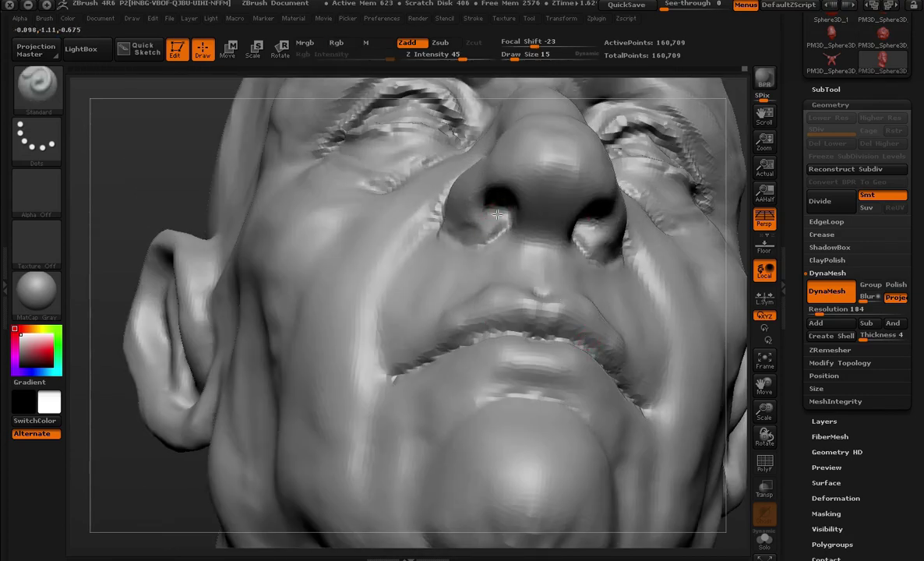
mouse_move(427, 212)
mouse_down()
mouse_move(204, 112)
mouse_move(522, 197)
mouse_up()
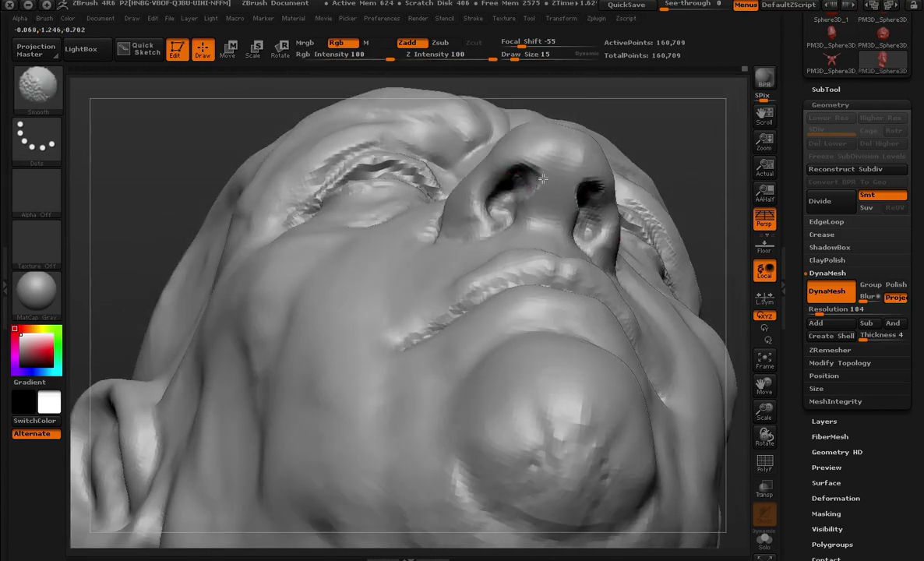
mouse_move(681, 128)
mouse_down()
mouse_move(698, 159)
mouse_move(666, 201)
mouse_move(654, 157)
mouse_up()
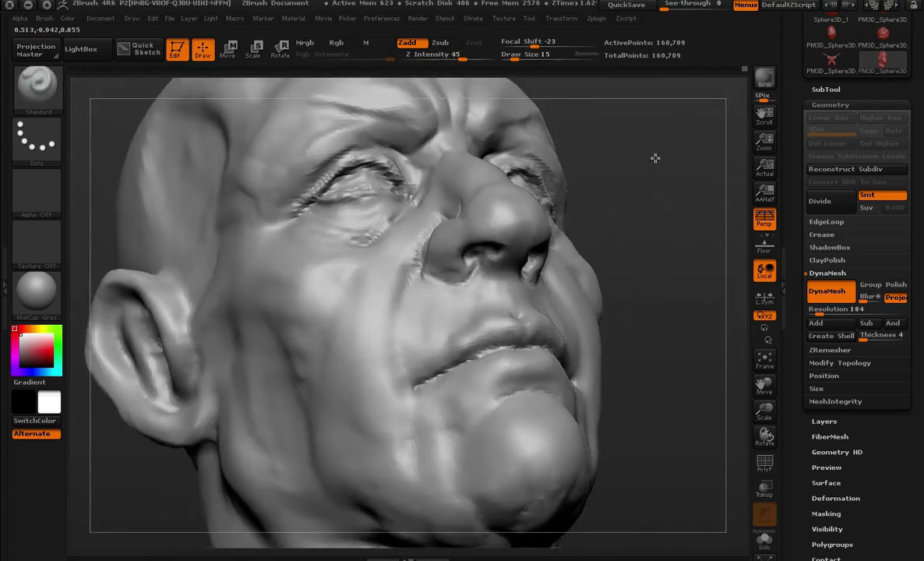
- Push the left side of the nose into a new shape with the Move brush, then open the brush library
key(space)
drag(470, 218, 480, 224)
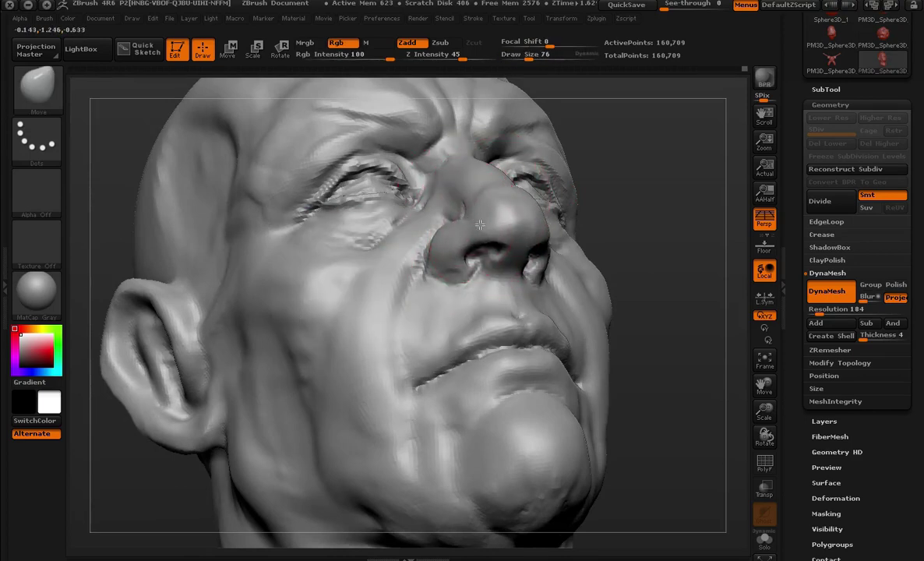
mouse_move(647, 175)
mouse_down()
mouse_move(654, 192)
mouse_move(625, 278)
mouse_move(265, 254)
mouse_move(627, 268)
mouse_move(633, 208)
mouse_move(646, 219)
mouse_move(587, 206)
mouse_move(613, 214)
mouse_move(650, 320)
mouse_move(486, 287)
mouse_up()
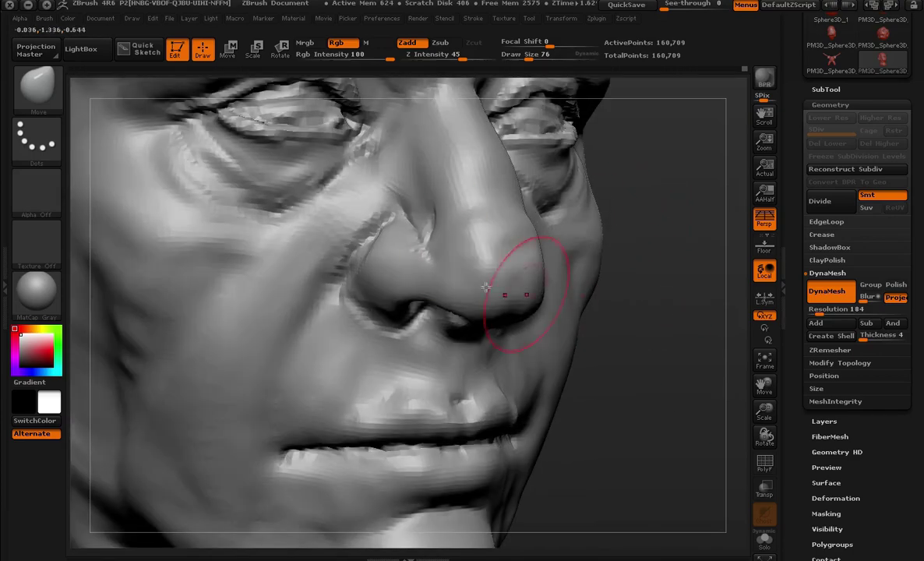
click(37, 87)
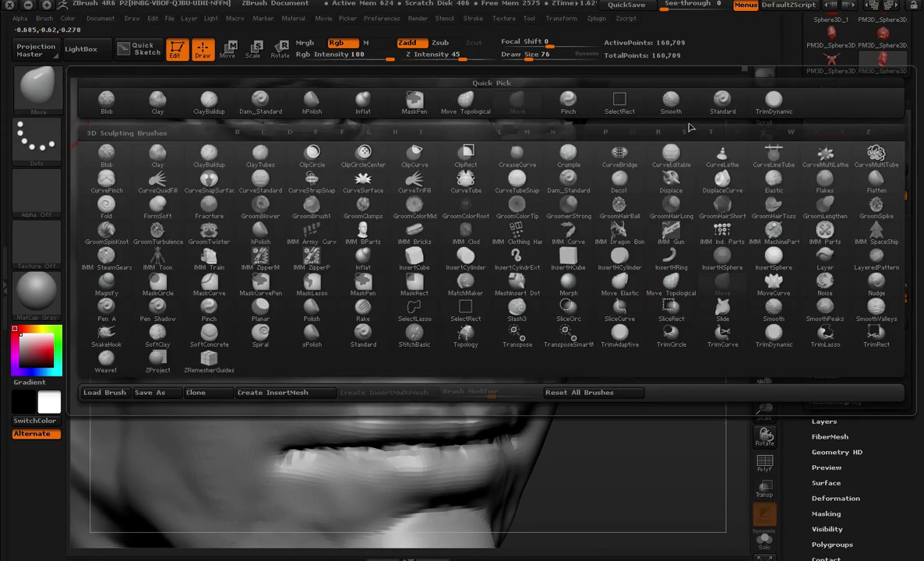
- Switch to the Standard brush at size 15 and smooth the surface
key(s)
key(t)
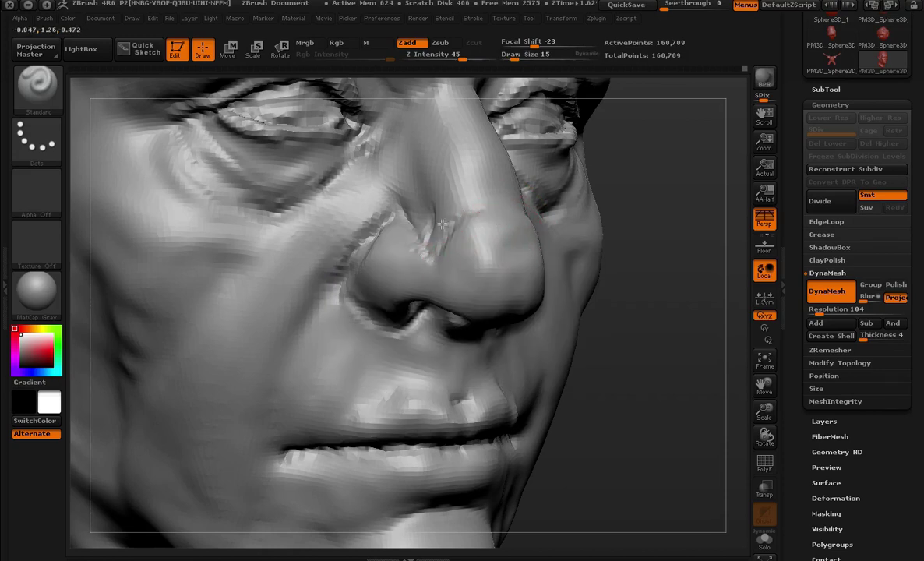
key(shift)
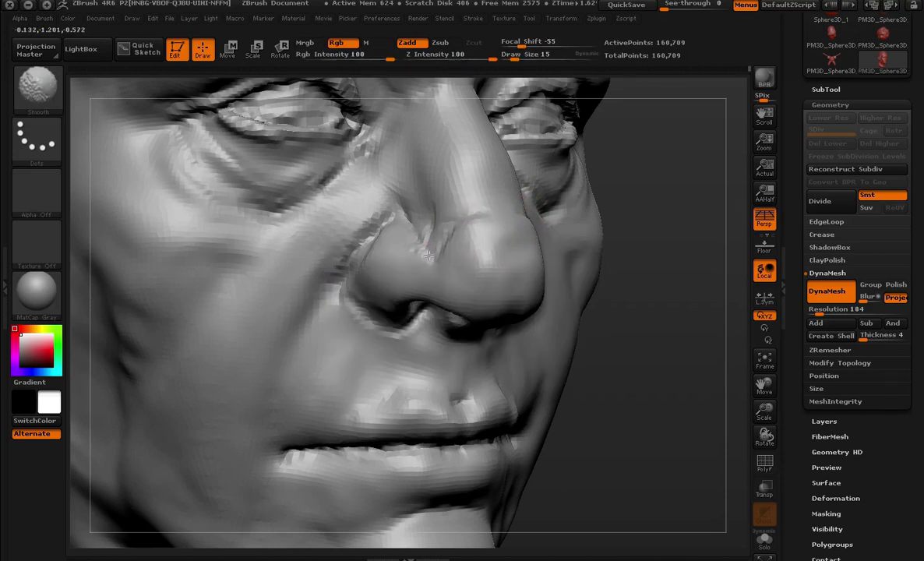
- Refine the nostril area with a Clay brush, then pick the Standard brush from the library
key(space)
key(b)
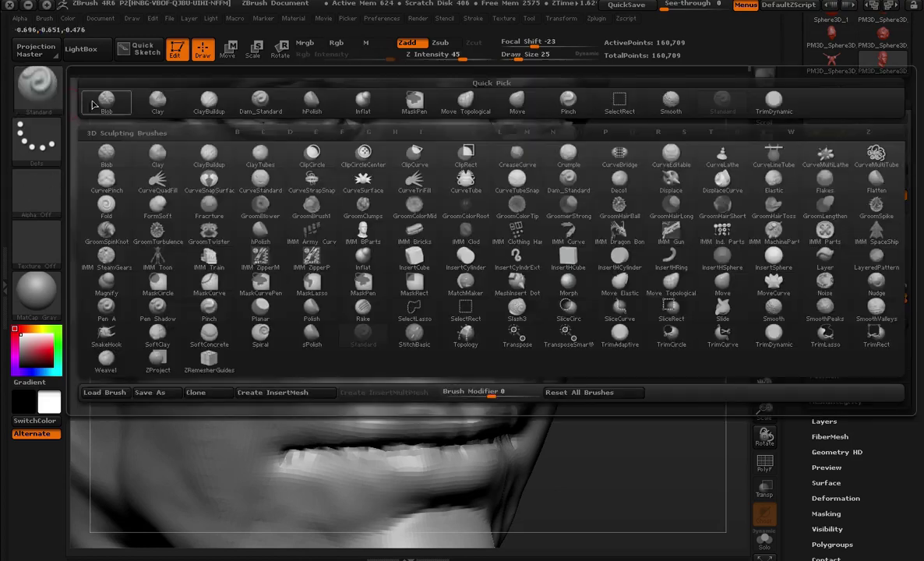
click(187, 112)
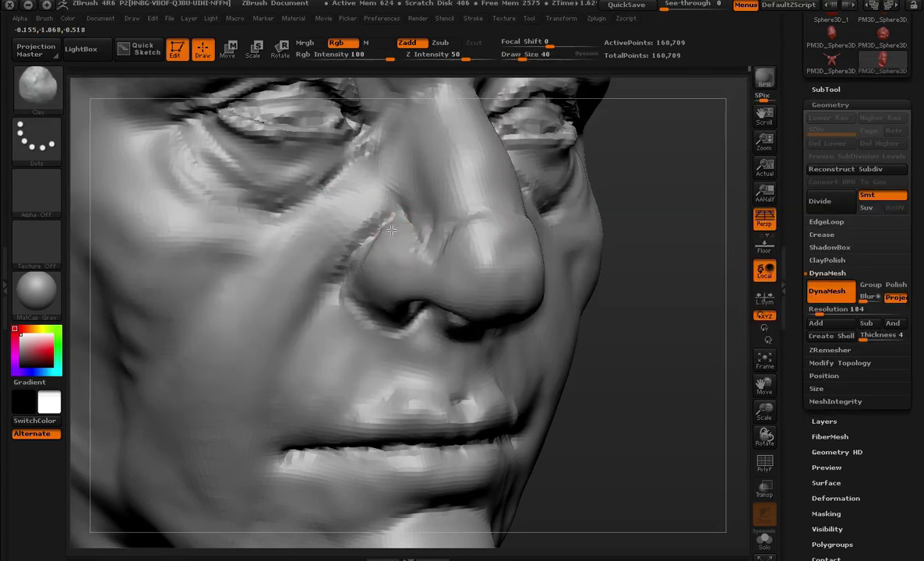
mouse_move(635, 367)
alt+mouse_down()
mouse_move(621, 303)
mouse_move(596, 283)
mouse_move(628, 268)
mouse_move(621, 332)
alt+mouse_up()
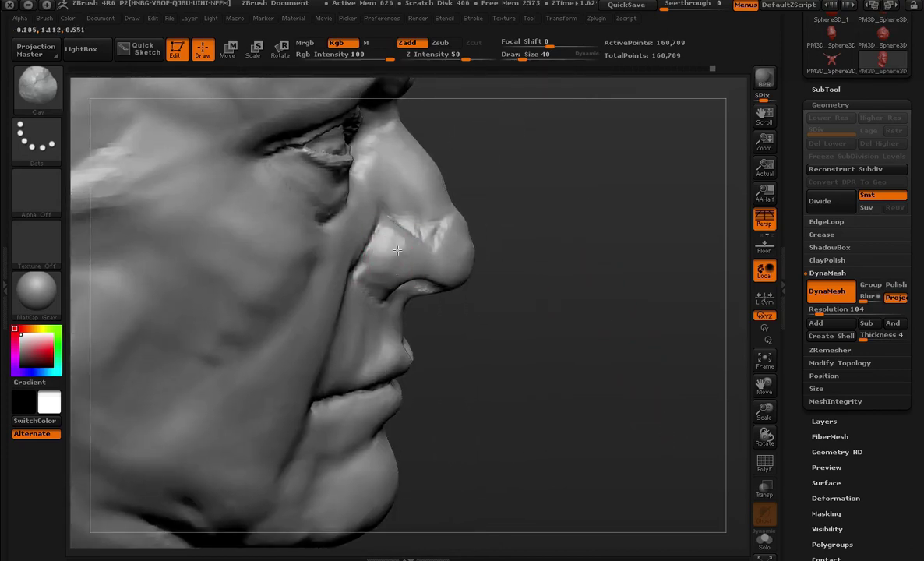
drag(499, 269, 423, 236)
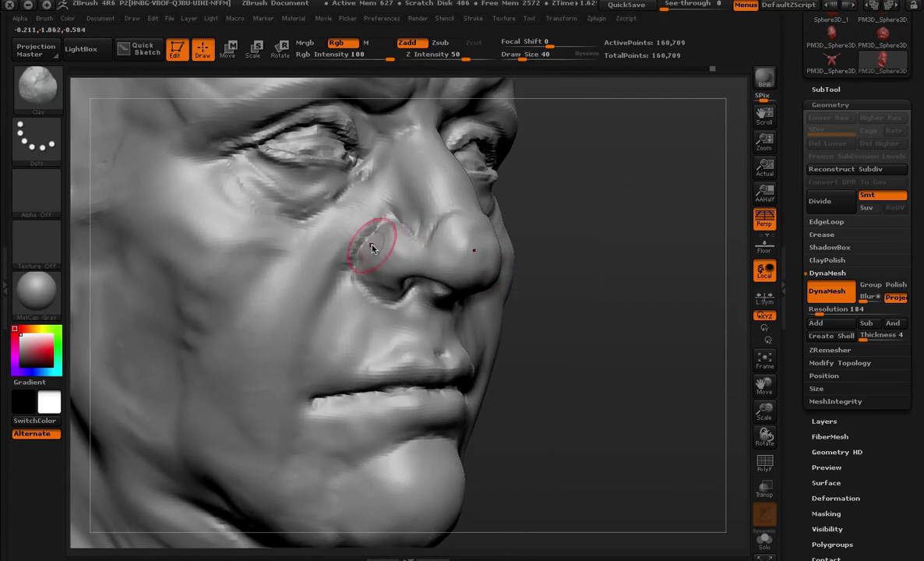
mouse_move(515, 299)
mouse_down()
mouse_move(574, 307)
mouse_move(584, 281)
mouse_move(588, 299)
mouse_move(600, 257)
mouse_move(575, 239)
mouse_move(539, 278)
mouse_move(592, 275)
mouse_move(601, 259)
mouse_move(644, 245)
mouse_move(659, 318)
mouse_move(688, 278)
mouse_move(656, 310)
mouse_up()
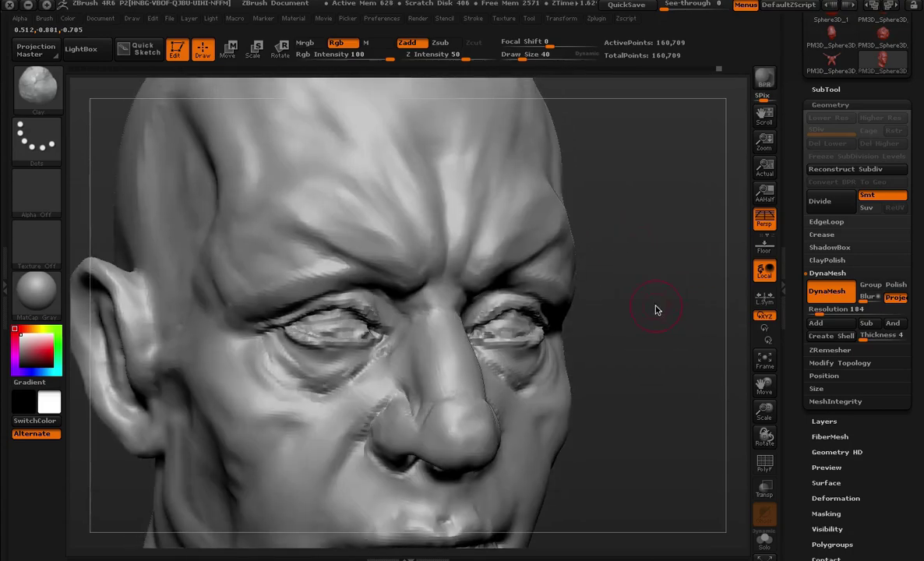
key(b)
click(725, 105)
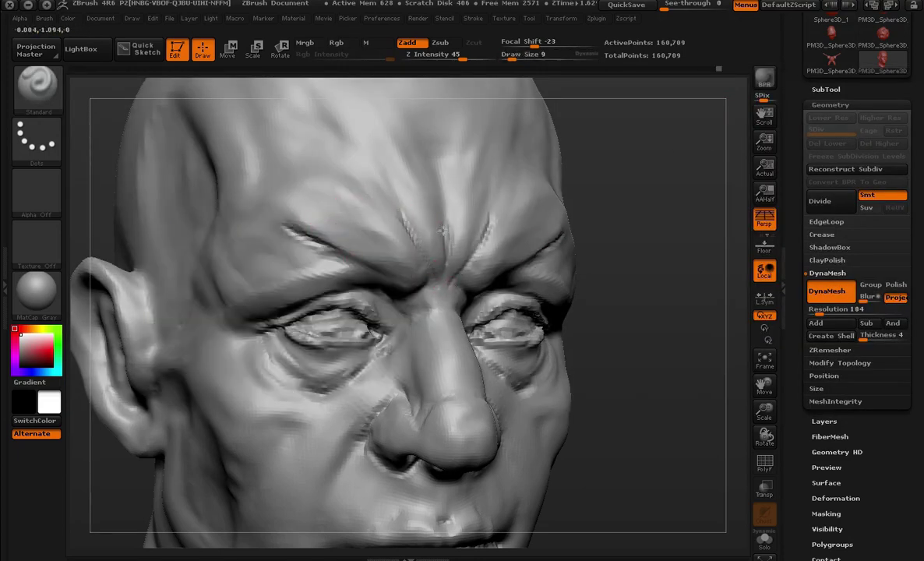
- Smooth the surface from frontal and three-quarter views of the head
drag(662, 244, 456, 168)
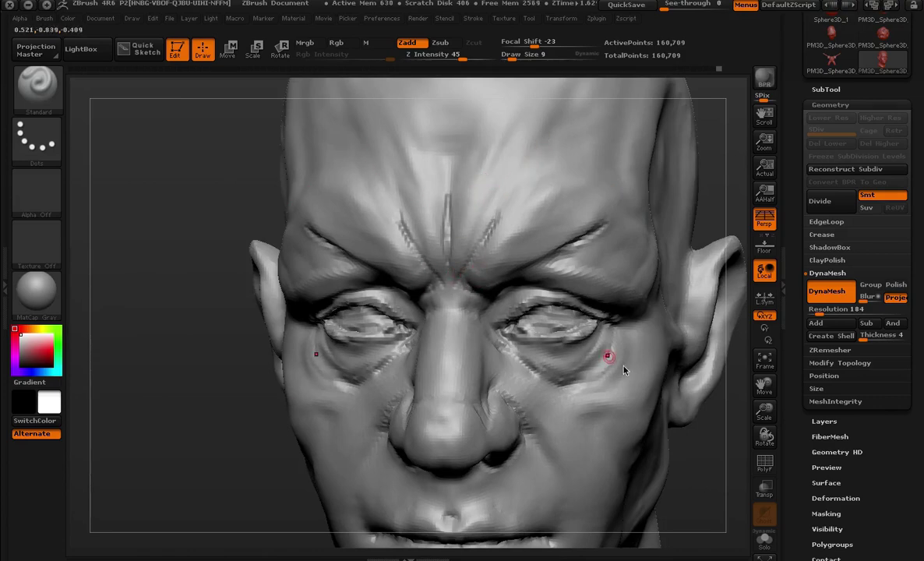
key(f)
key(space)
key(shift)
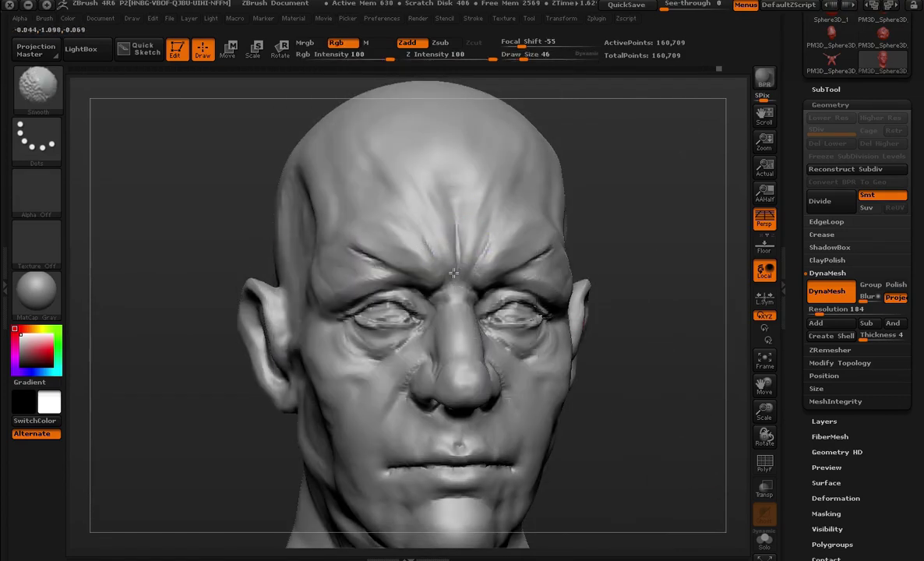
mouse_move(640, 313)
mouse_down()
mouse_move(544, 321)
mouse_move(573, 322)
mouse_move(382, 196)
mouse_move(618, 251)
mouse_move(561, 243)
mouse_up()
key(shift)
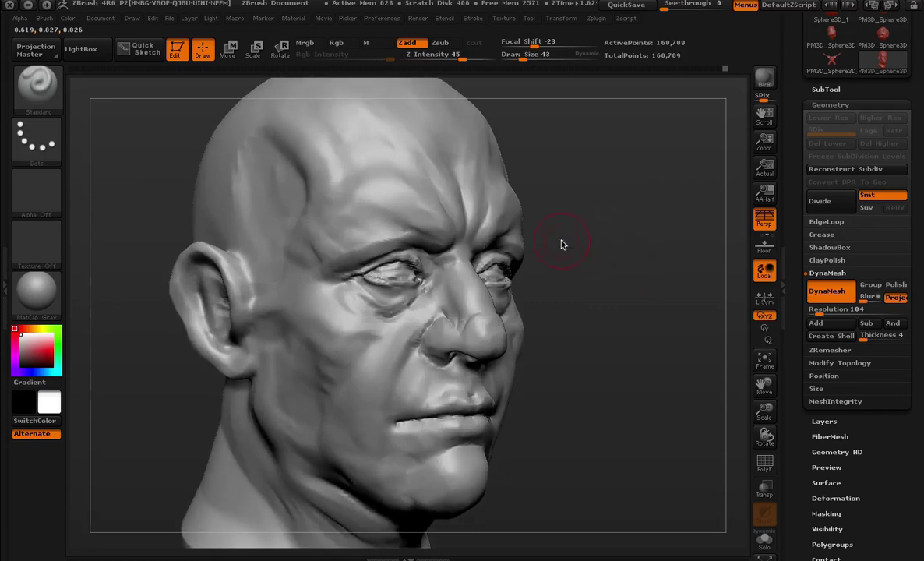
- Switch to the Move brush via B, M, V and settle its draw size at 88
key(b)
key(m)
key(v)
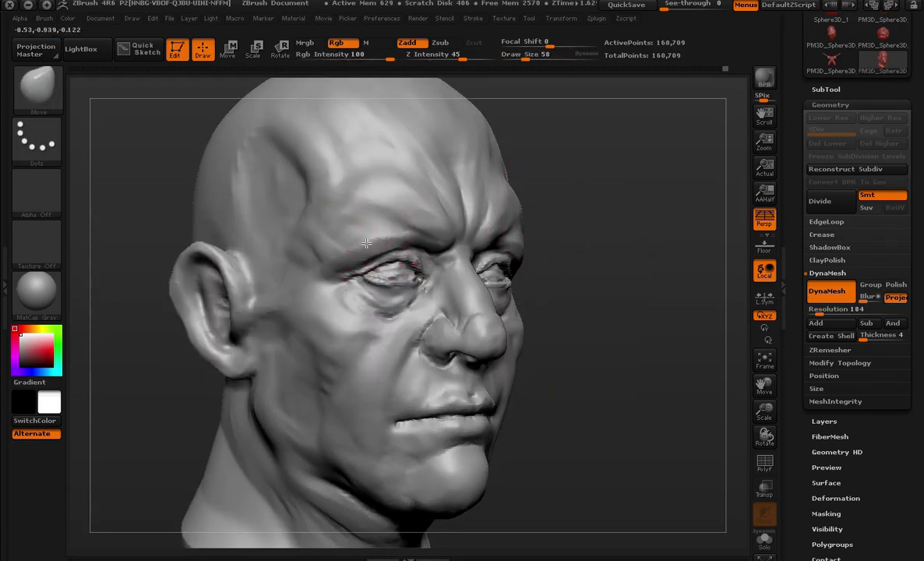
key(space)
drag(366, 243, 446, 248)
mouse_move(621, 356)
mouse_down()
mouse_move(551, 283)
mouse_move(611, 305)
mouse_up()
key(space)
mouse_move(343, 261)
mouse_down()
mouse_move(398, 262)
mouse_move(393, 245)
mouse_up()
mouse_move(577, 296)
mouse_down()
mouse_move(629, 319)
mouse_move(574, 243)
mouse_move(622, 344)
mouse_up()
key(space)
drag(418, 234, 390, 234)
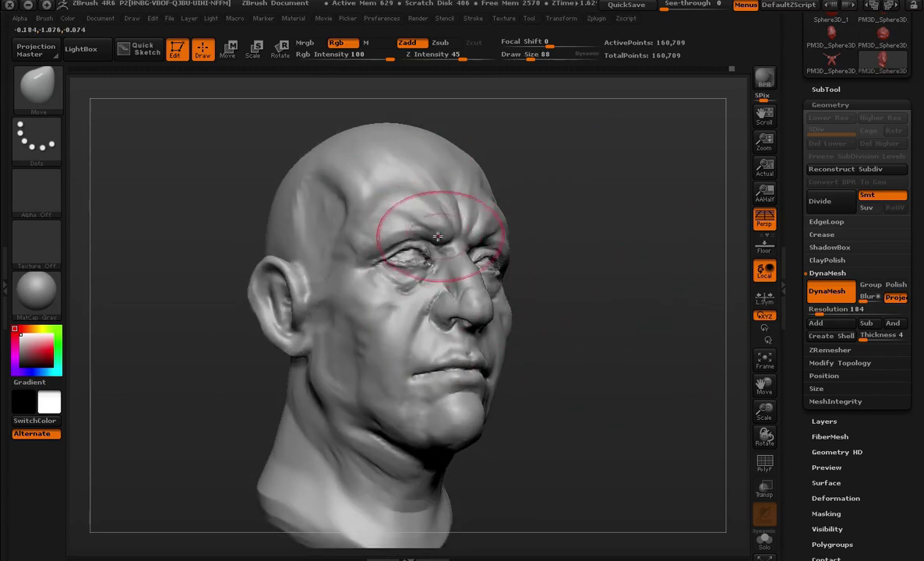
mouse_move(592, 180)
alt+mouse_down()
mouse_move(547, 241)
mouse_move(558, 272)
mouse_move(594, 284)
mouse_move(656, 260)
mouse_move(463, 278)
mouse_move(636, 160)
mouse_move(687, 186)
alt+mouse_up()
click(36, 86)
click(157, 100)
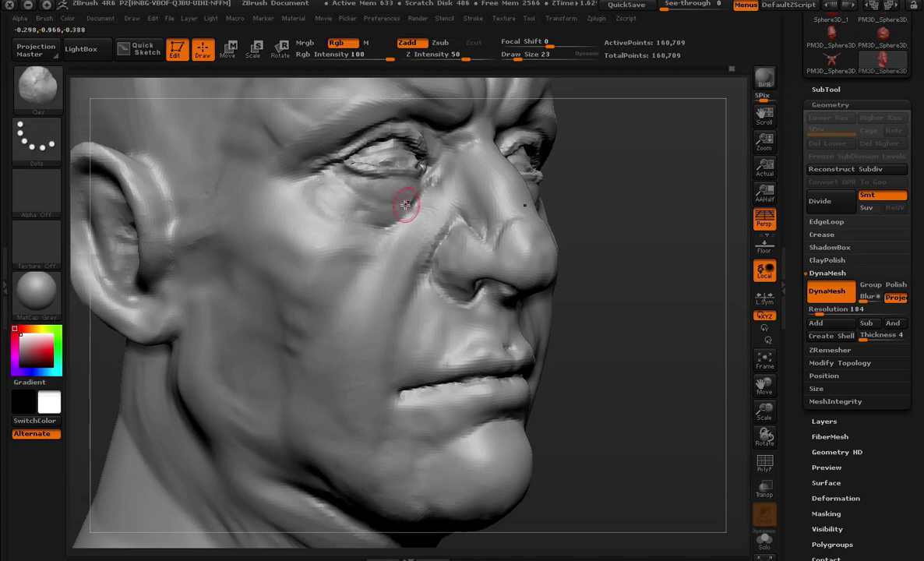
mouse_move(367, 231)
alt+mouse_down()
mouse_move(600, 185)
mouse_move(609, 172)
mouse_move(646, 249)
mouse_move(718, 333)
alt+mouse_up()
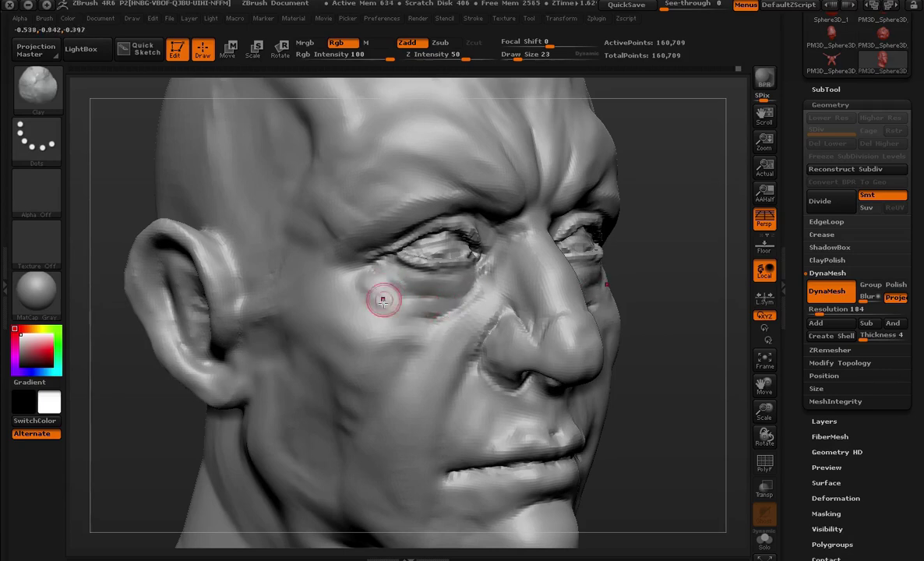
drag(383, 300, 435, 323)
key(f)
mouse_move(635, 271)
mouse_down()
mouse_move(599, 249)
mouse_move(593, 200)
mouse_move(563, 231)
mouse_move(604, 274)
mouse_move(596, 225)
mouse_up()
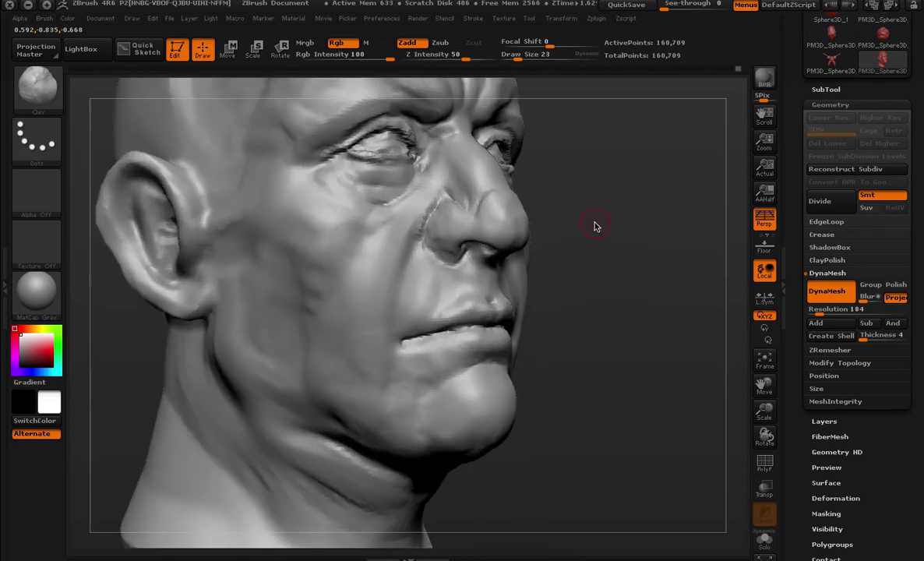
key(space)
drag(437, 196, 403, 244)
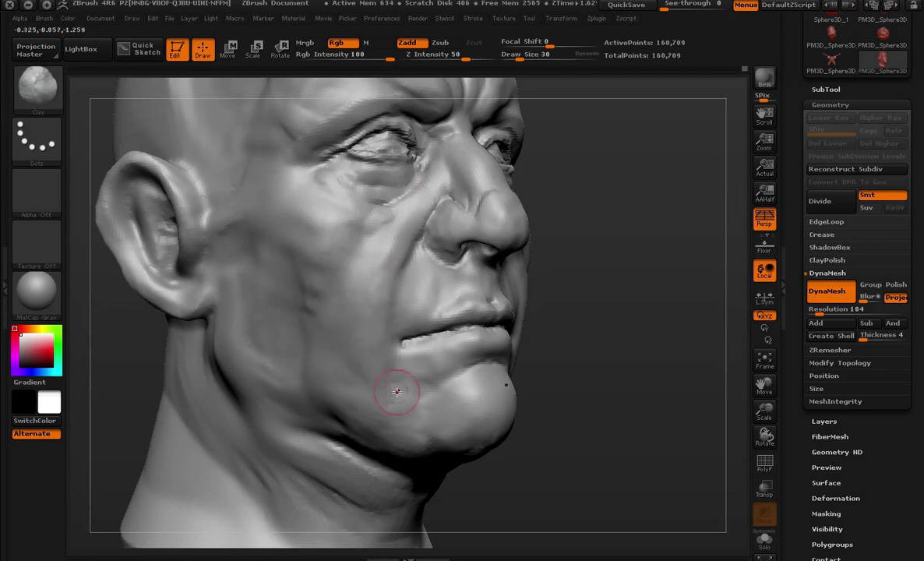
mouse_move(537, 426)
mouse_down()
mouse_move(542, 247)
mouse_move(383, 296)
mouse_up()
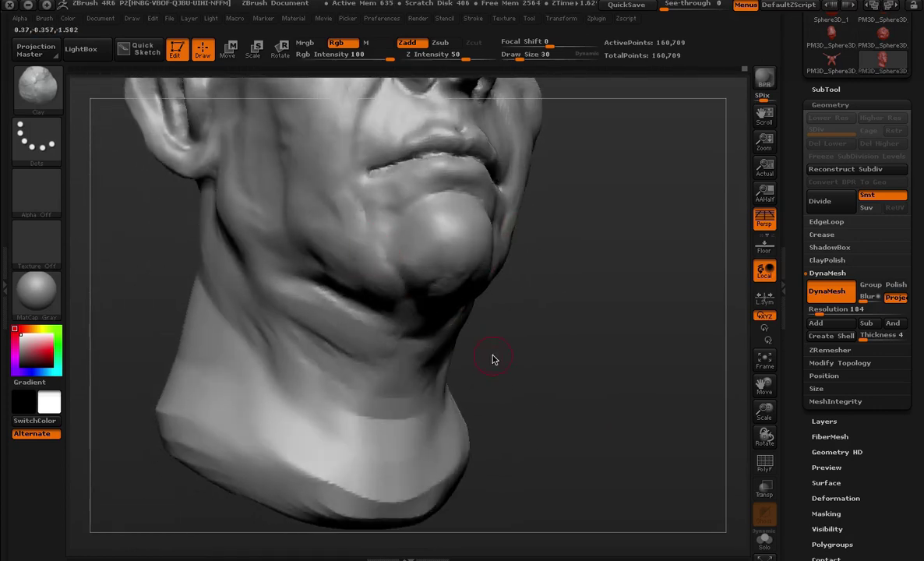
drag(493, 360, 435, 302)
key(f)
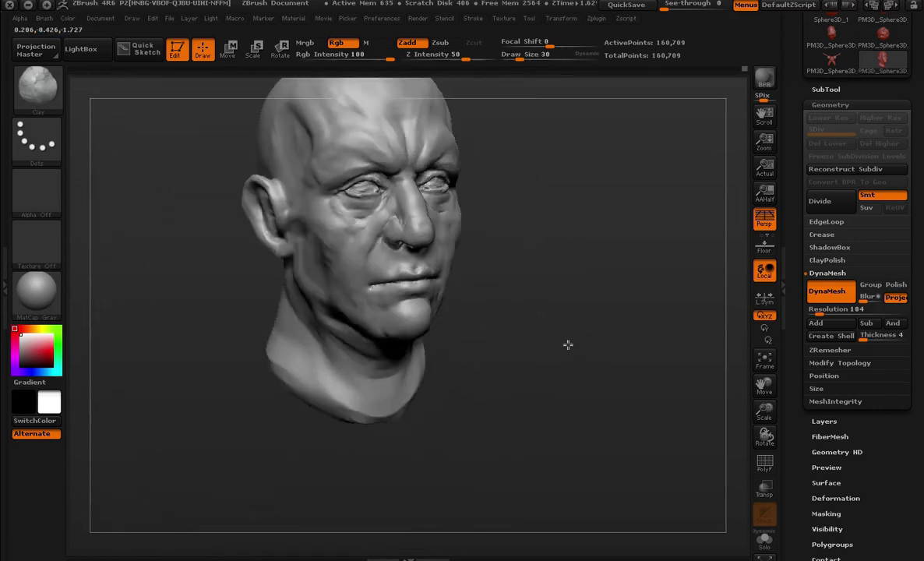
mouse_move(567, 344)
mouse_down()
mouse_move(592, 299)
mouse_move(609, 303)
mouse_move(411, 327)
mouse_up()
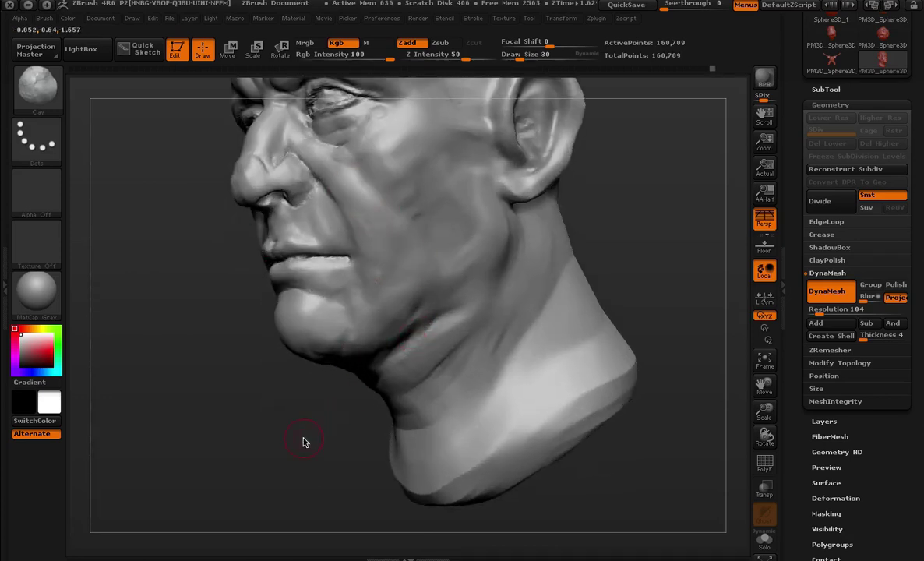
key(f)
mouse_move(304, 442)
mouse_down()
mouse_move(412, 346)
mouse_move(576, 300)
mouse_move(549, 256)
mouse_move(355, 278)
mouse_up()
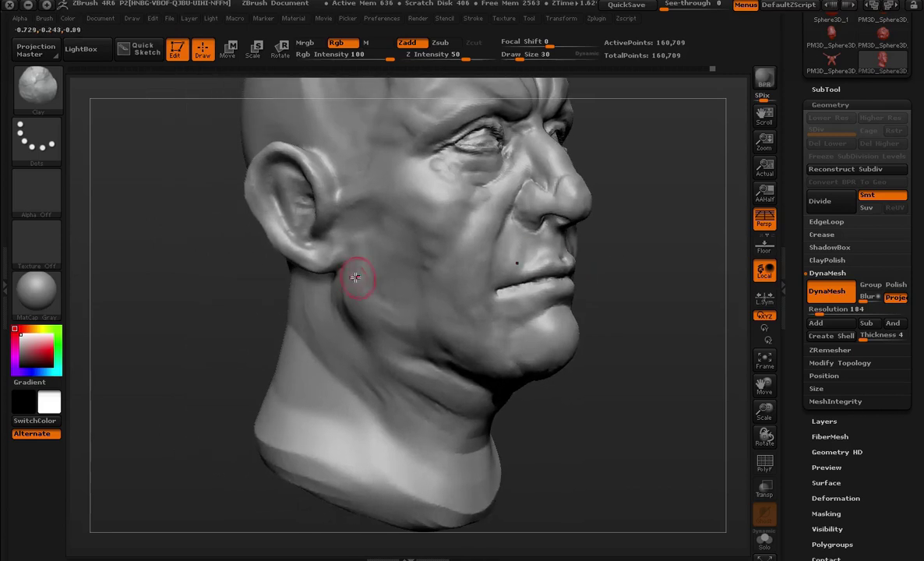
key(space)
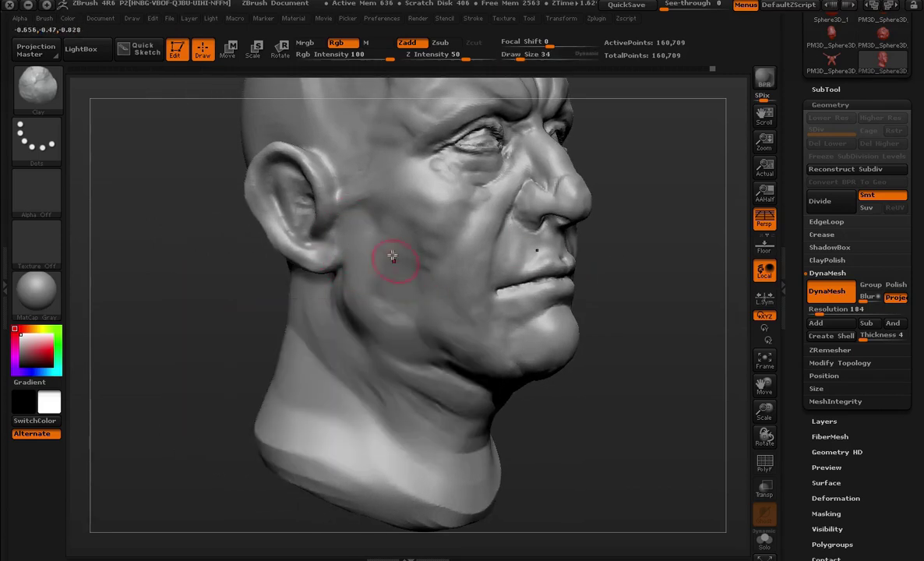
key(f)
mouse_move(656, 373)
mouse_down()
mouse_move(580, 268)
mouse_move(621, 299)
mouse_move(600, 281)
mouse_move(607, 265)
mouse_up()
mouse_move(417, 220)
mouse_down()
mouse_move(475, 261)
mouse_move(487, 251)
mouse_move(485, 267)
mouse_up()
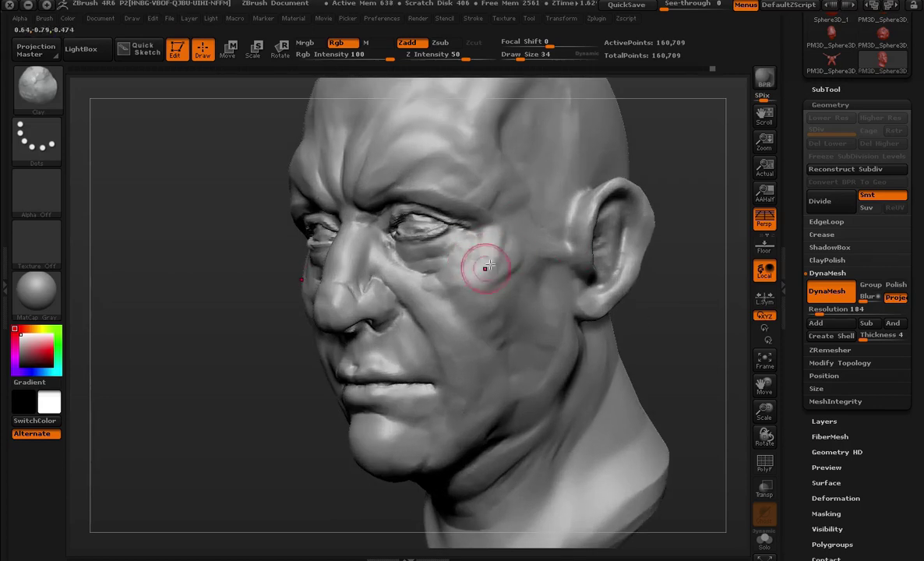
key(f)
mouse_move(677, 287)
mouse_down()
mouse_move(621, 291)
mouse_move(545, 265)
mouse_up()
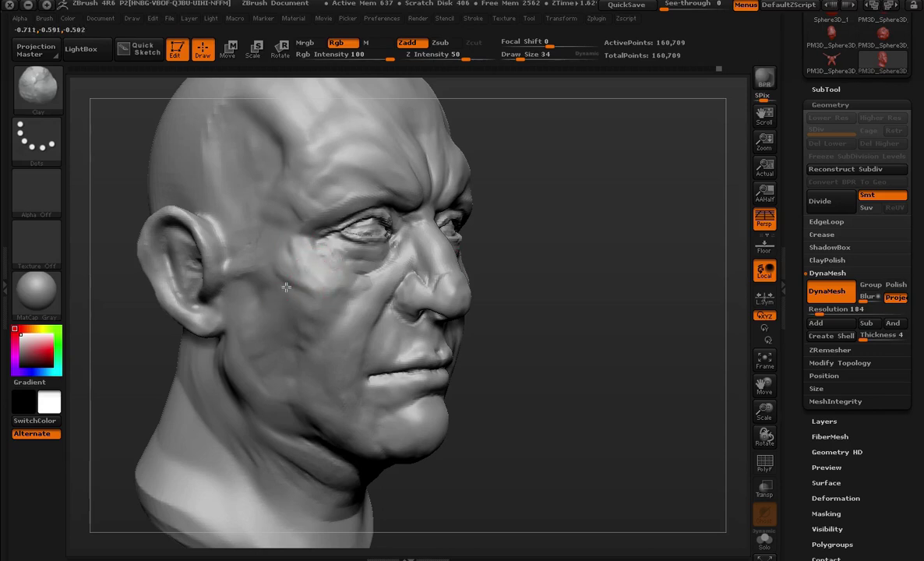
mouse_move(467, 257)
alt+mouse_down()
mouse_move(557, 256)
mouse_move(505, 250)
mouse_move(528, 277)
mouse_move(522, 287)
mouse_move(579, 257)
alt+mouse_up()
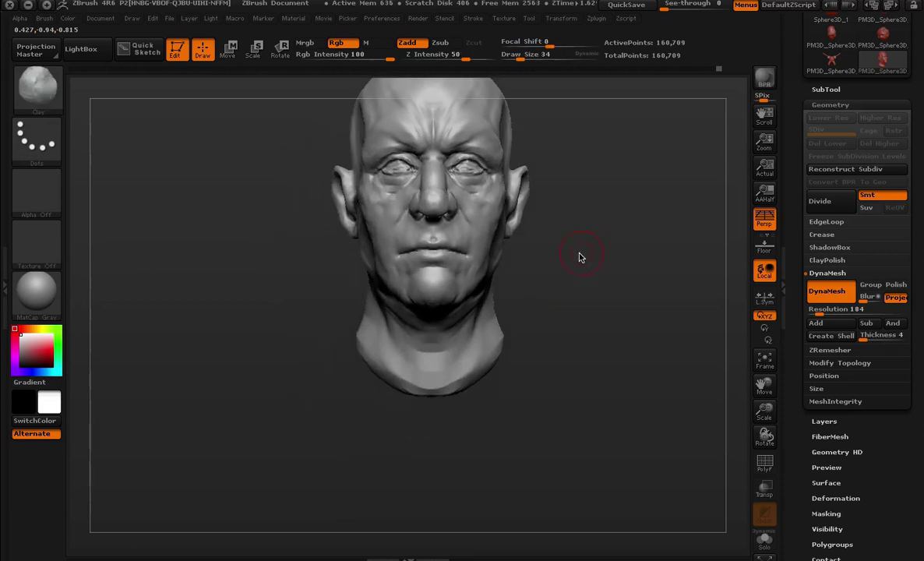
- Select the Move brush with B, M, V and shrink its draw size
key(b)
key(m)
key(v)
drag(366, 307, 303, 303)
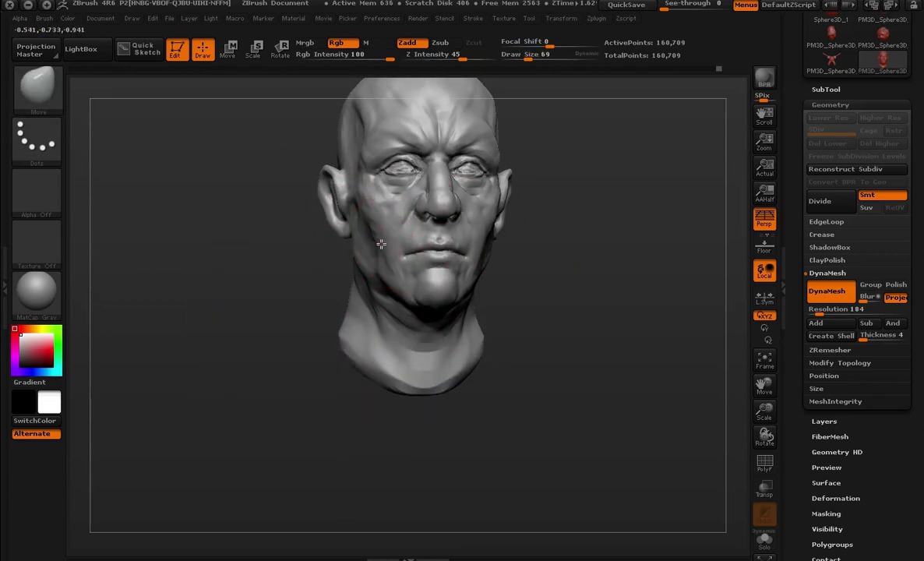
mouse_move(299, 282)
alt+mouse_down()
mouse_move(278, 284)
mouse_move(286, 312)
mouse_move(299, 313)
alt+mouse_up()
key(space)
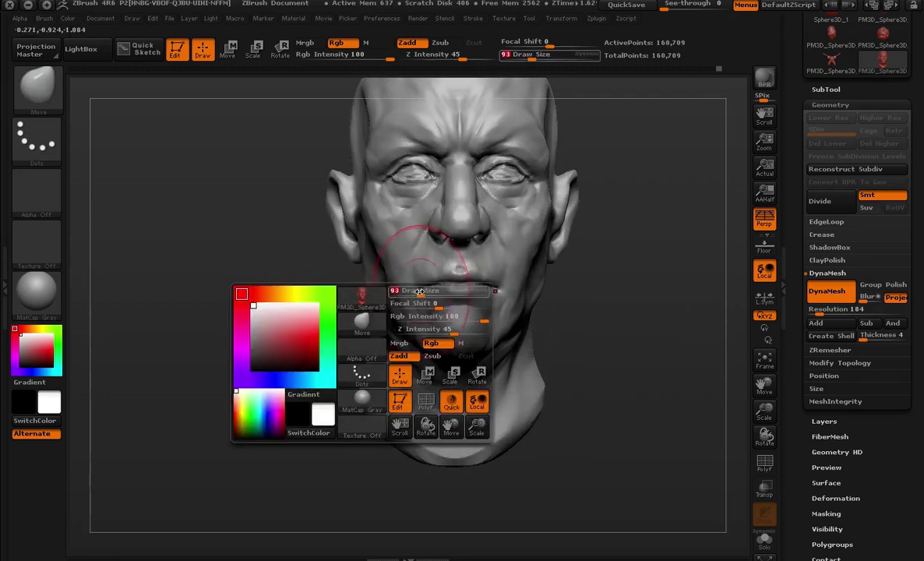
key(space)
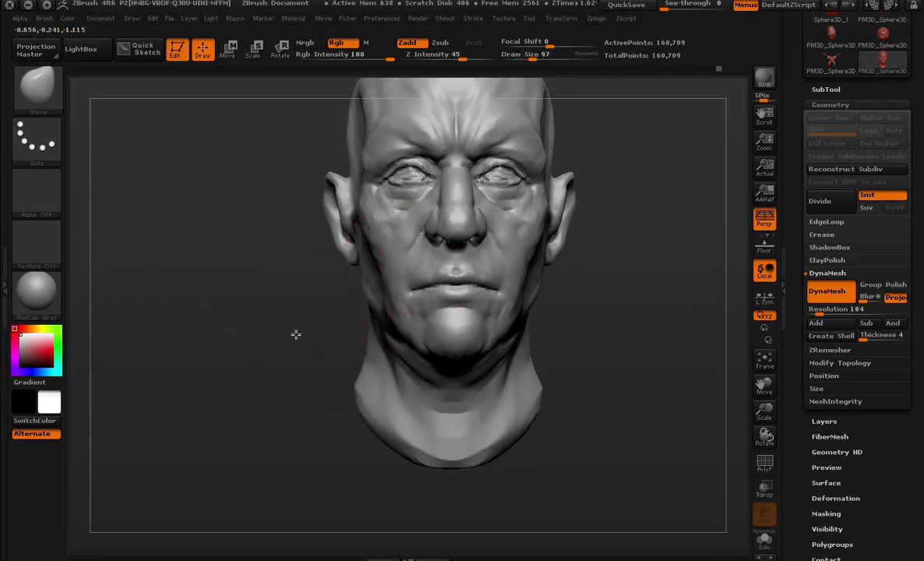
key(space)
mouse_move(421, 335)
mouse_down()
mouse_move(420, 356)
mouse_move(411, 344)
mouse_up()
- Enlarge the brush and push the chin and mouth area into a heavier shape
mouse_move(317, 365)
mouse_down()
mouse_move(360, 386)
mouse_move(464, 371)
mouse_move(520, 329)
mouse_move(576, 354)
mouse_up()
key(s)
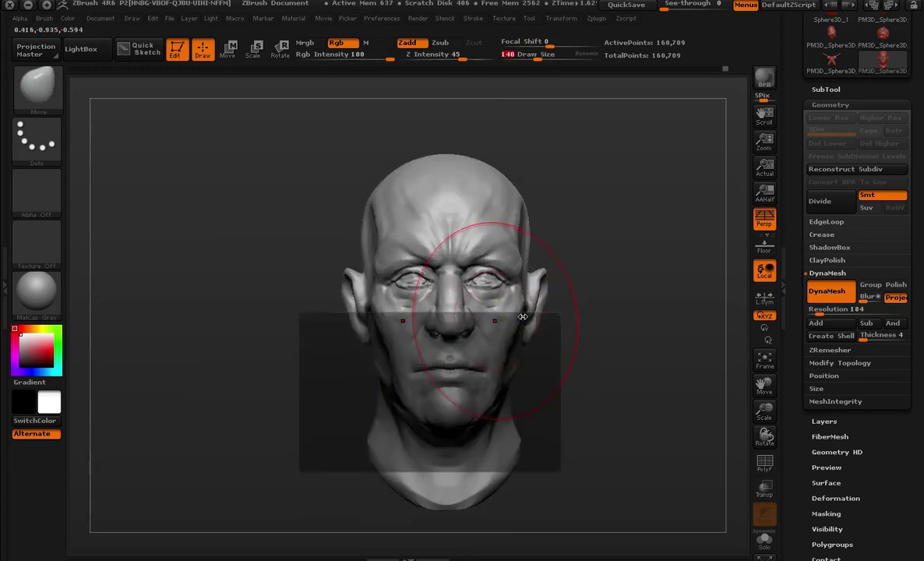
drag(545, 312, 559, 281)
drag(453, 373, 468, 367)
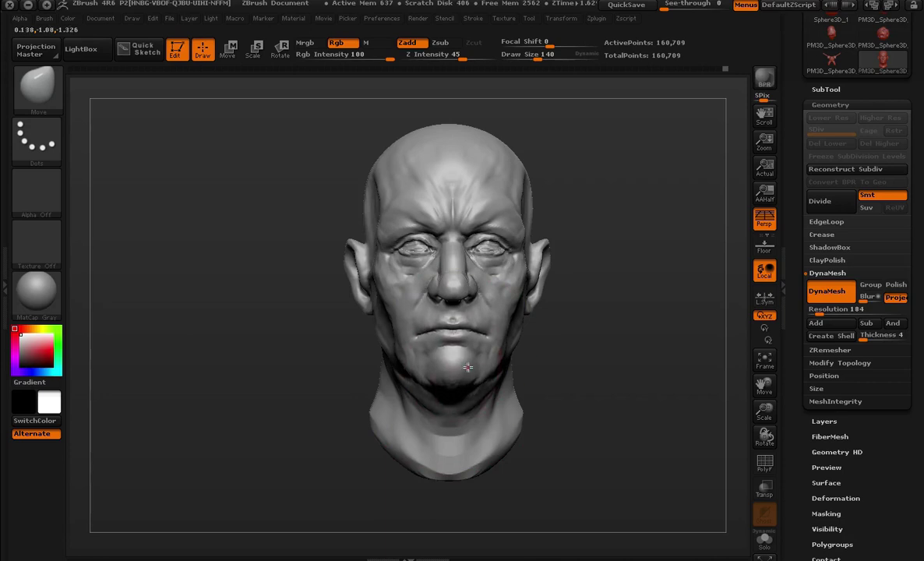
mouse_move(561, 331)
mouse_down()
mouse_move(578, 325)
mouse_move(569, 255)
mouse_move(596, 237)
mouse_move(438, 329)
mouse_move(421, 322)
mouse_up()
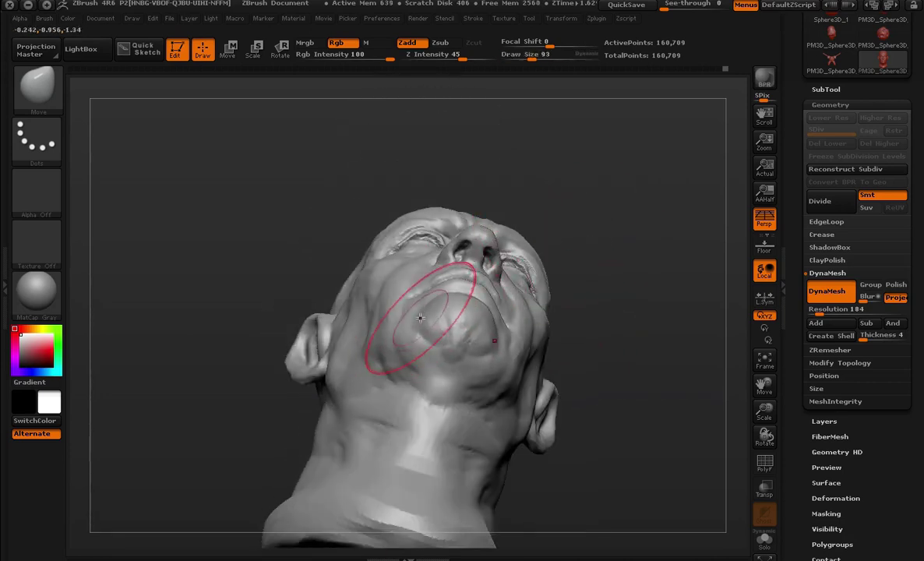
mouse_move(571, 302)
mouse_down()
mouse_move(624, 329)
mouse_move(592, 303)
mouse_move(596, 319)
mouse_move(587, 289)
mouse_move(637, 290)
mouse_move(623, 251)
mouse_move(617, 275)
mouse_move(635, 268)
mouse_up()
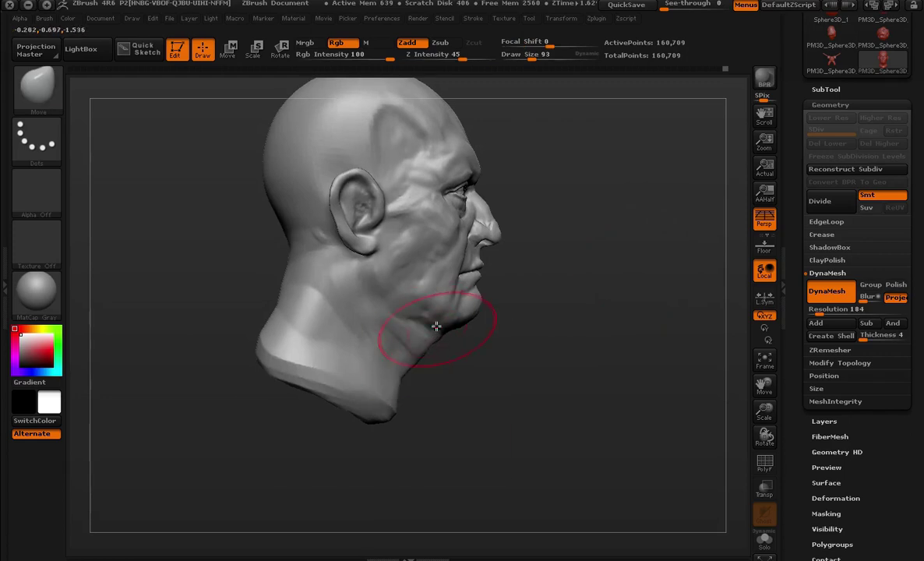
- Resize the Move brush to 62 and reshape the jaw and ear outline
mouse_move(474, 350)
mouse_down()
mouse_move(391, 293)
mouse_move(291, 281)
mouse_move(305, 248)
mouse_move(358, 280)
mouse_move(364, 271)
mouse_up()
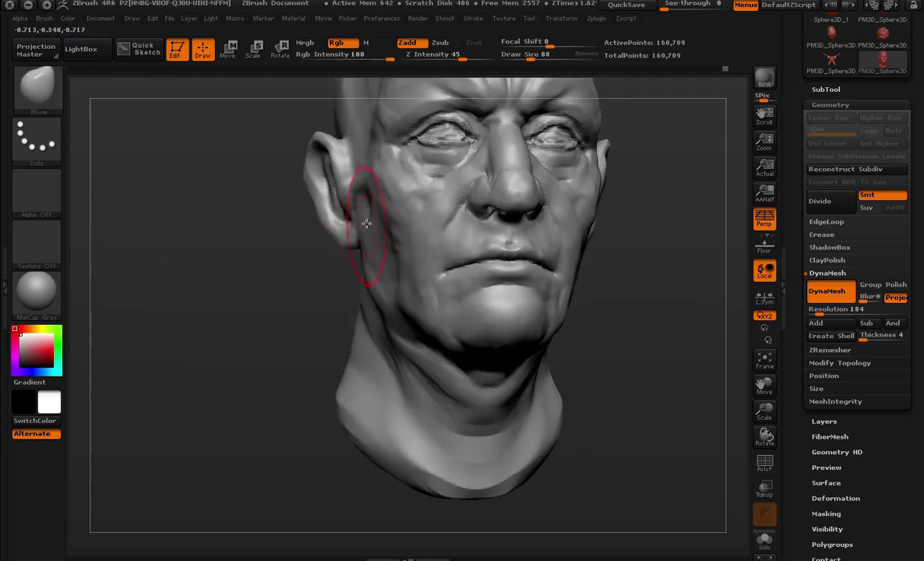
right_click(364, 177)
drag(364, 177, 254, 254)
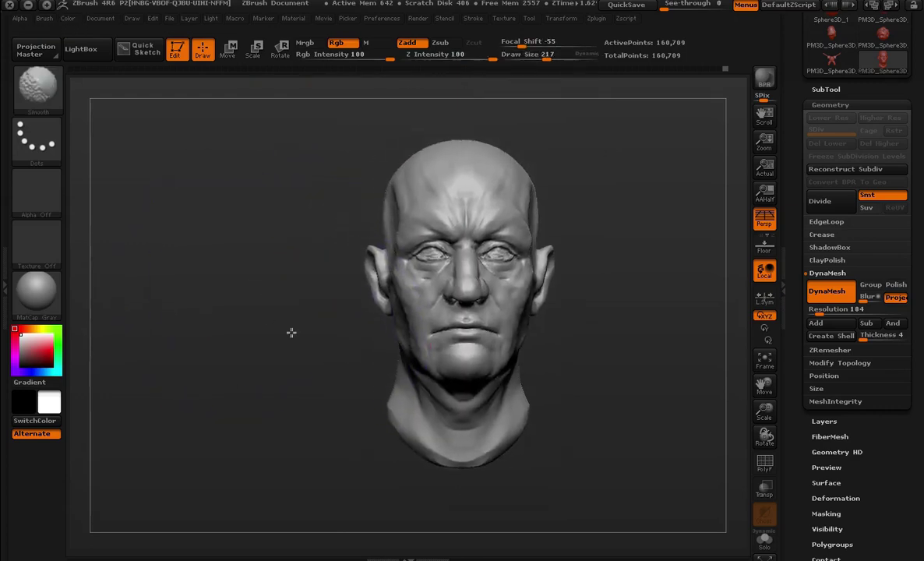
mouse_move(290, 332)
alt+mouse_down()
mouse_move(365, 245)
mouse_move(343, 217)
alt+mouse_up()
right_click(365, 218)
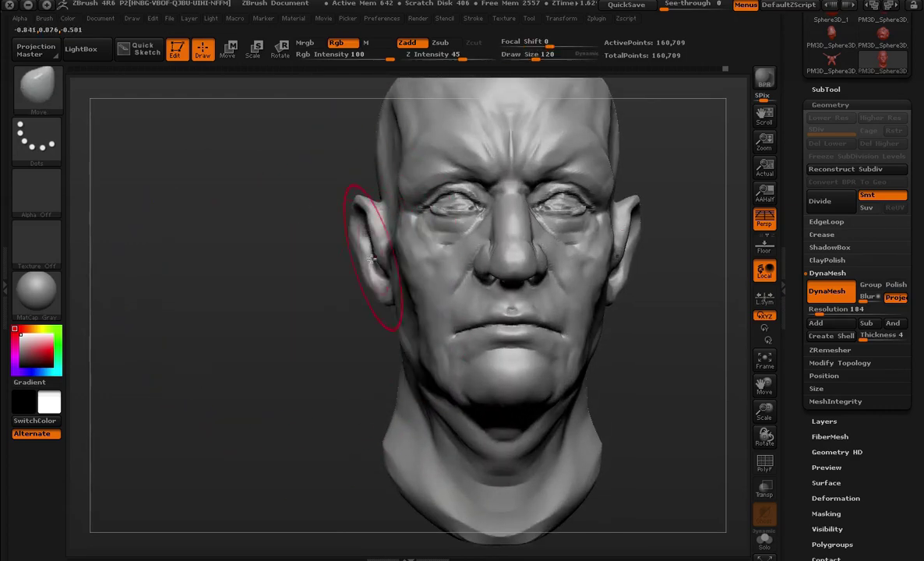
right_click(393, 232)
mouse_move(343, 257)
mouse_down()
mouse_move(394, 231)
mouse_move(373, 231)
mouse_up()
right_click(363, 257)
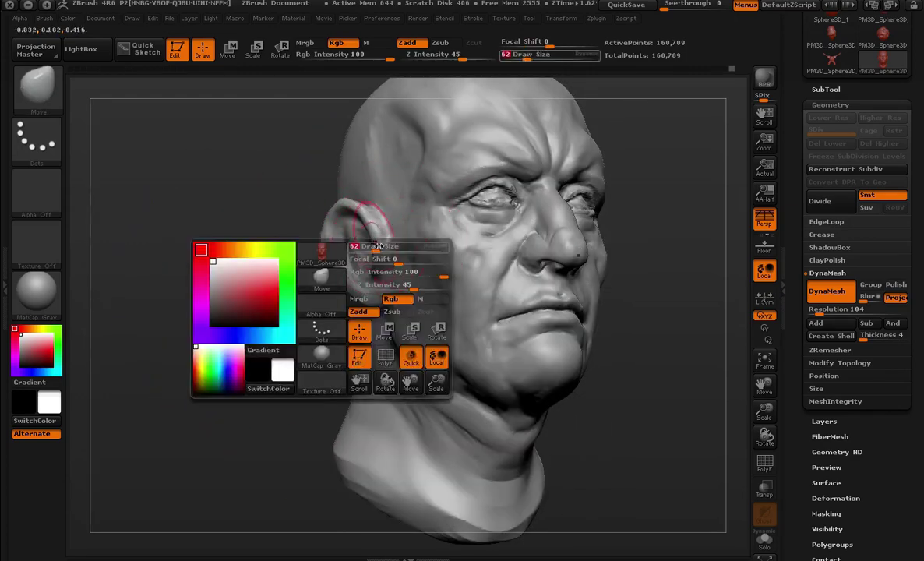
mouse_move(327, 259)
mouse_down()
mouse_move(363, 259)
mouse_move(354, 267)
mouse_up()
mouse_move(576, 234)
alt+mouse_down()
mouse_move(576, 271)
mouse_move(580, 254)
mouse_move(552, 219)
mouse_move(683, 336)
mouse_move(567, 283)
mouse_move(563, 293)
mouse_move(658, 297)
mouse_move(602, 297)
mouse_move(592, 243)
mouse_move(634, 278)
alt+mouse_up()
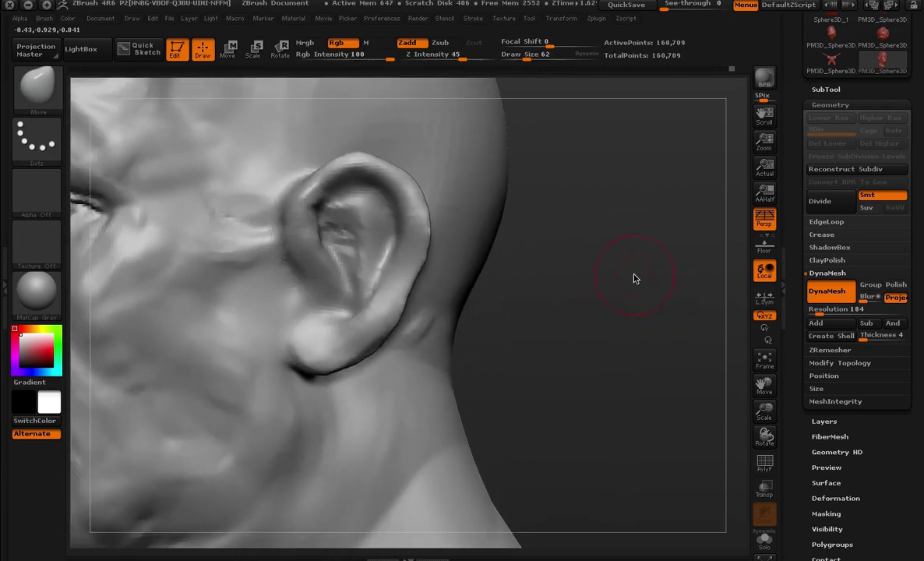
- Smooth and reshape the ear's rim and inner ear
key(b)
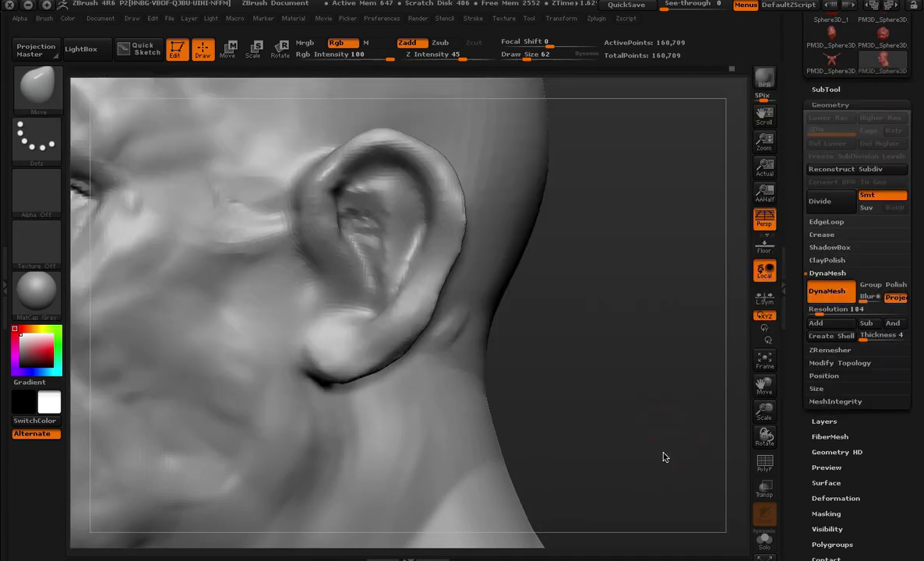
key(space)
mouse_move(336, 225)
mouse_down()
mouse_move(323, 215)
mouse_move(354, 149)
mouse_move(418, 175)
mouse_move(433, 216)
mouse_move(336, 314)
mouse_up()
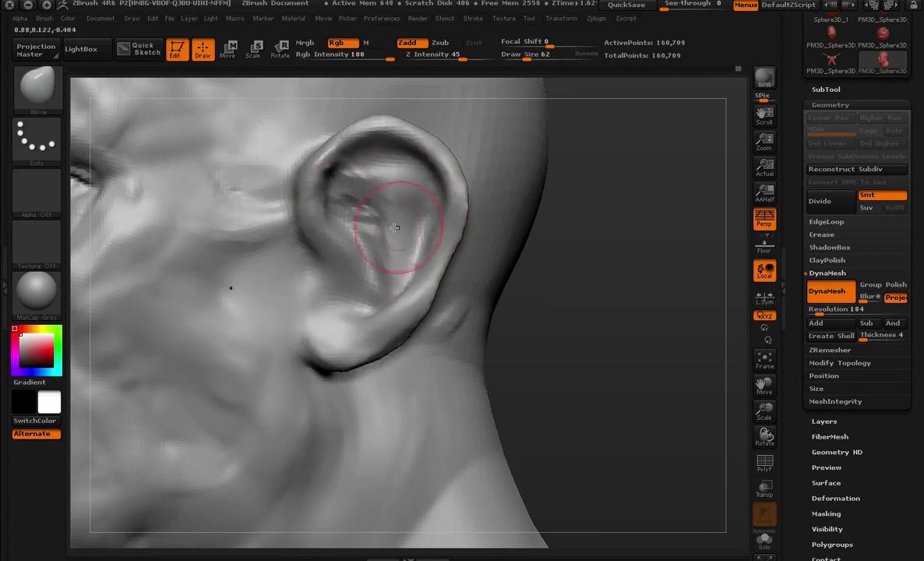
- Carve a crease and raise a ridge in the inner ear with the Standard brush at size 25
click(36, 84)
click(669, 97)
key(space)
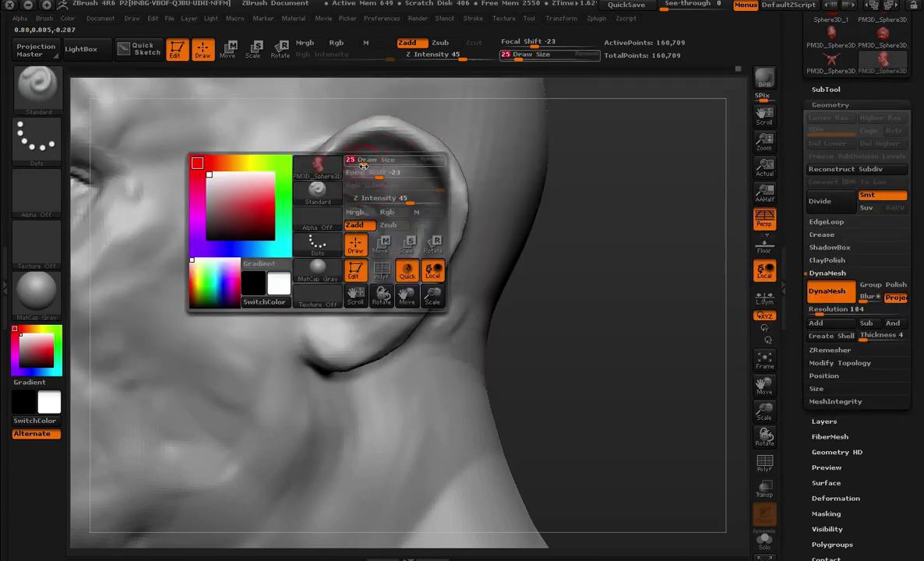
drag(331, 187, 374, 197)
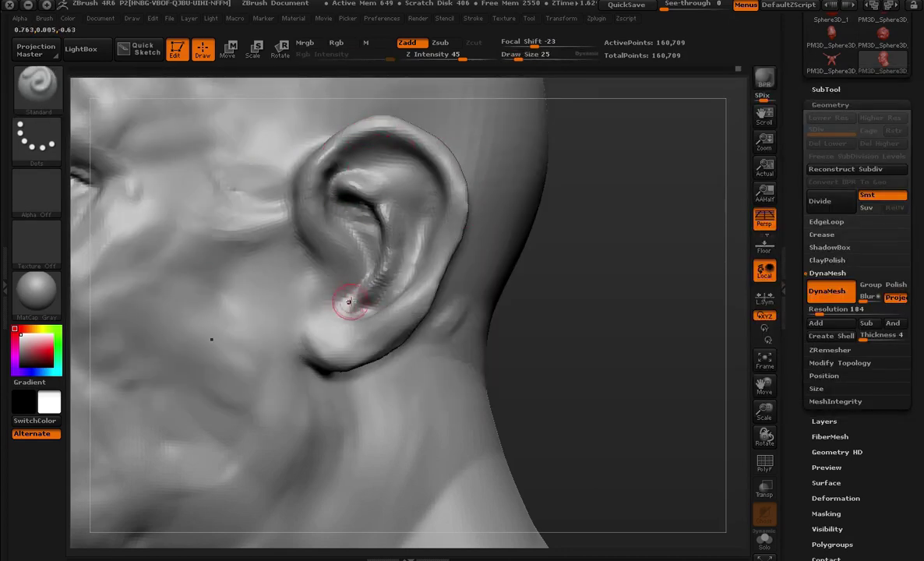
drag(399, 154, 409, 216)
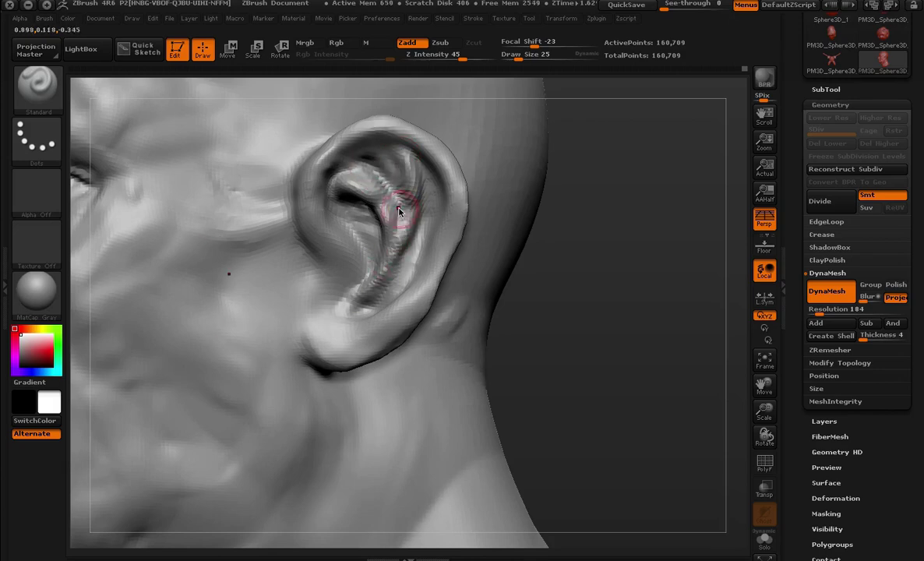
mouse_move(557, 293)
mouse_down()
mouse_move(565, 264)
mouse_move(398, 210)
mouse_move(395, 250)
mouse_up()
- Switch to the Move brush, then to MaskPen, and clear any mask on the head
key(space)
key(b)
key(m)
key(v)
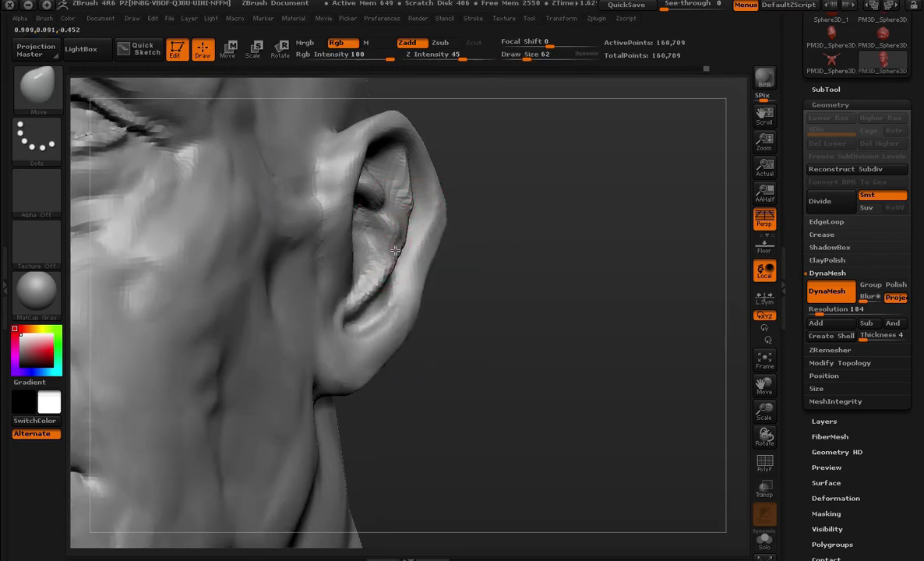
key(f)
mouse_move(516, 187)
mouse_down()
mouse_move(506, 140)
mouse_move(526, 165)
mouse_move(493, 155)
mouse_move(582, 473)
mouse_up()
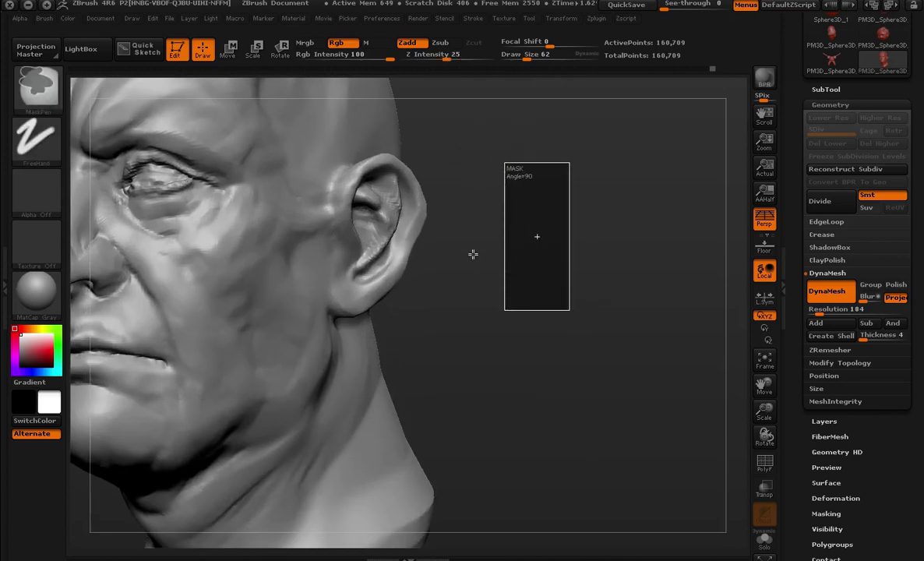
- Smooth the ear, then partly fill the inner ear crease with ClayBuildup
alt+drag(506, 194, 505, 140)
mouse_move(312, 156)
shift+mouse_down()
mouse_move(374, 203)
mouse_move(427, 147)
shift+mouse_up()
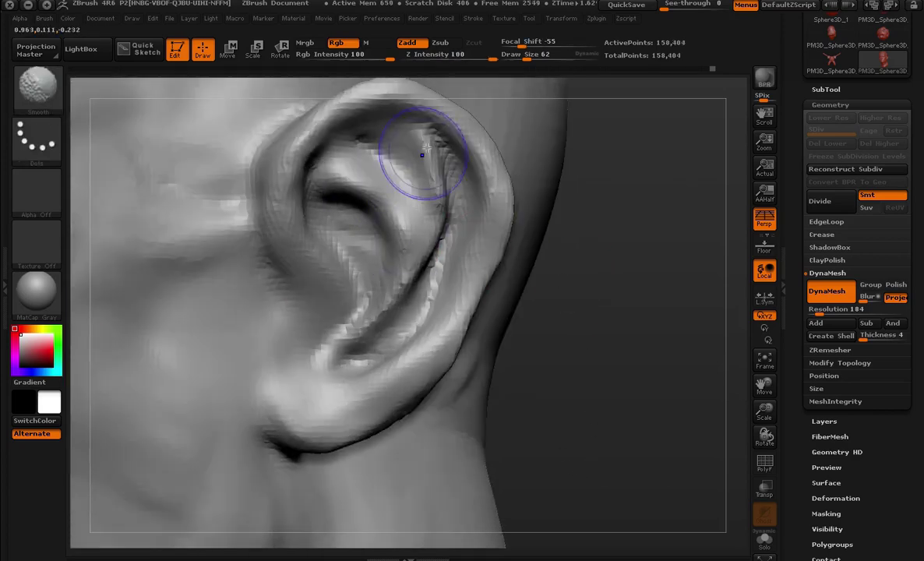
key(b)
key(c)
key(b)
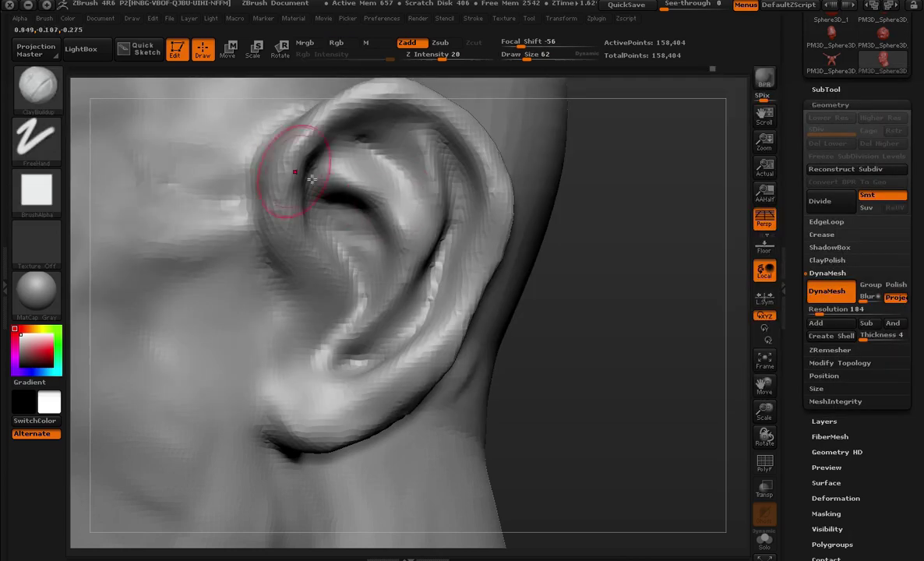
key(s)
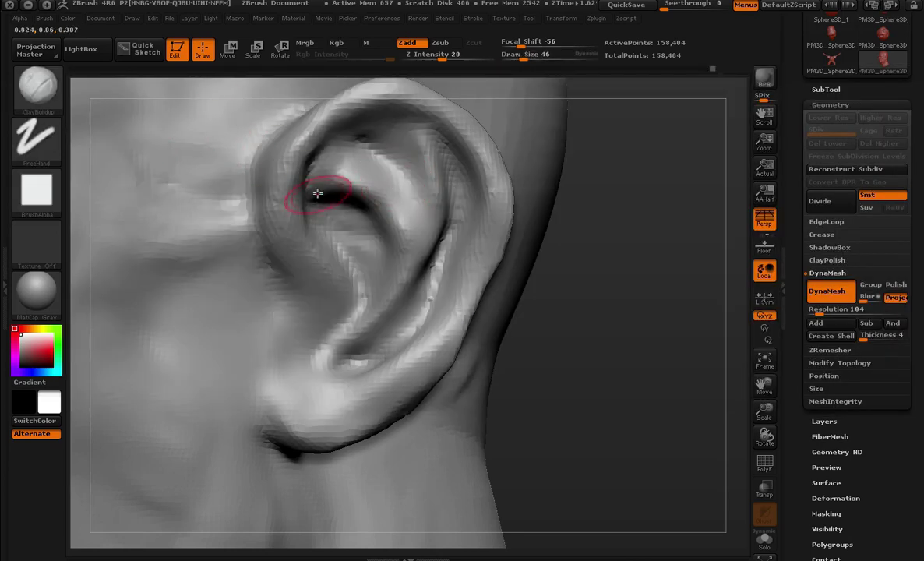
drag(364, 200, 359, 204)
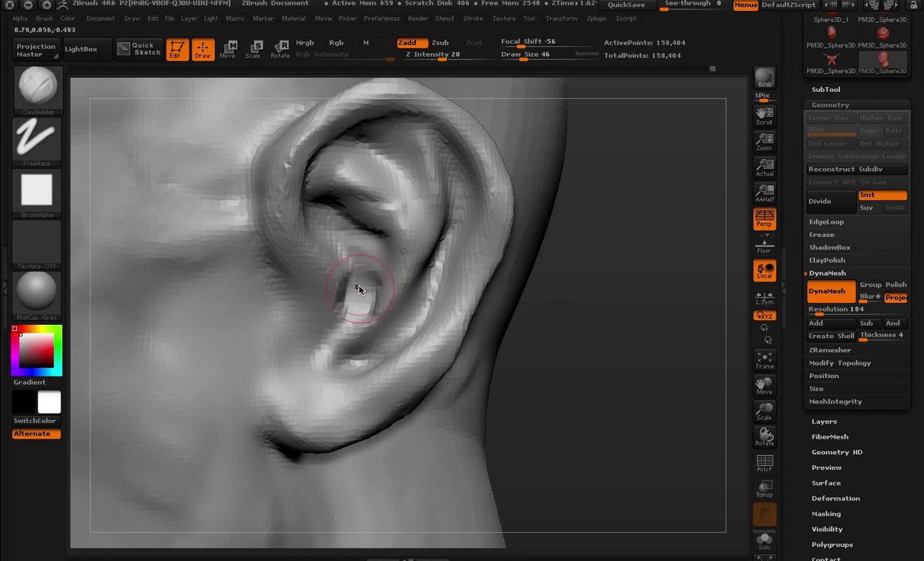
- Reshape the inner ear bowl and add volume to the lower inner ear and earlobe
mouse_move(471, 345)
mouse_down()
mouse_move(333, 308)
mouse_move(345, 309)
mouse_move(349, 321)
mouse_up()
drag(78, 233, 151, 226)
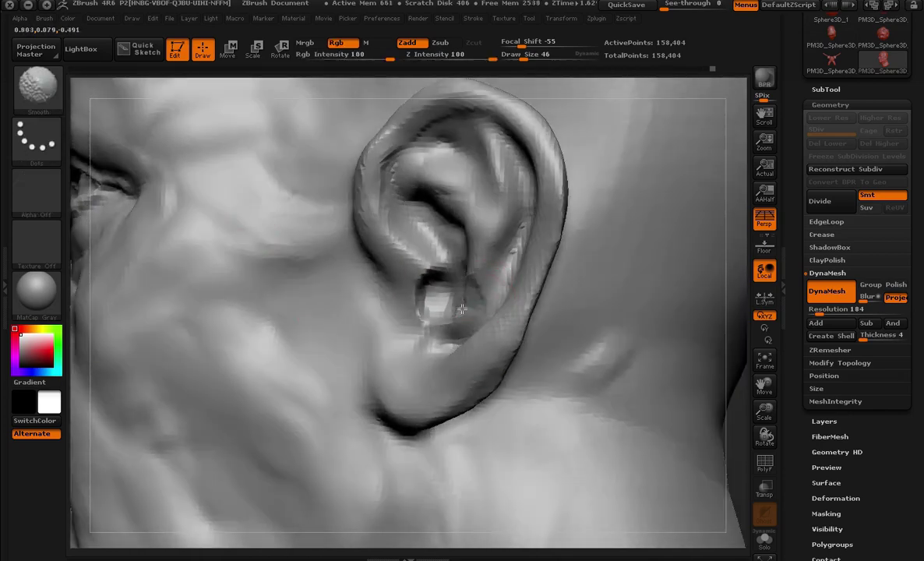
mouse_move(439, 265)
mouse_down()
mouse_move(442, 280)
mouse_move(413, 279)
mouse_move(423, 300)
mouse_move(389, 280)
mouse_move(406, 323)
mouse_up()
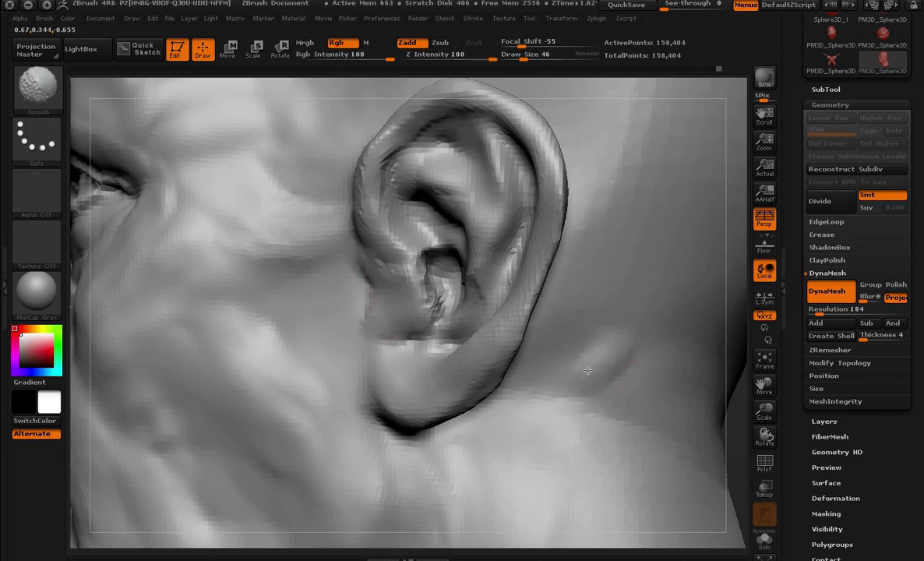
key(f)
mouse_move(710, 348)
mouse_down()
mouse_move(600, 299)
mouse_move(510, 327)
mouse_up()
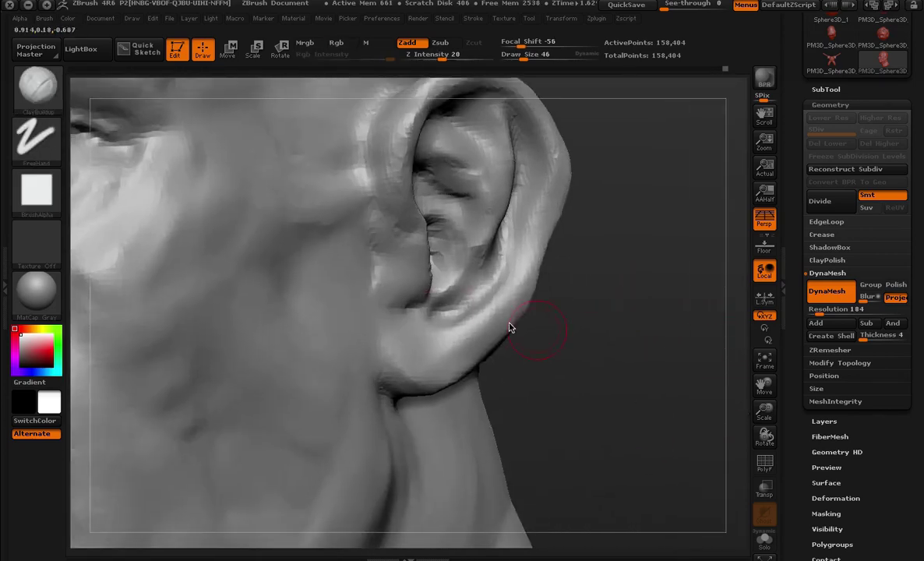
drag(423, 260, 422, 289)
mouse_move(415, 357)
mouse_down()
mouse_move(386, 316)
mouse_move(435, 373)
mouse_move(413, 343)
mouse_up()
mouse_move(546, 335)
alt+mouse_down()
mouse_move(542, 303)
mouse_move(522, 279)
mouse_move(628, 368)
mouse_move(662, 258)
mouse_move(567, 303)
mouse_move(569, 290)
mouse_move(685, 435)
alt+mouse_up()
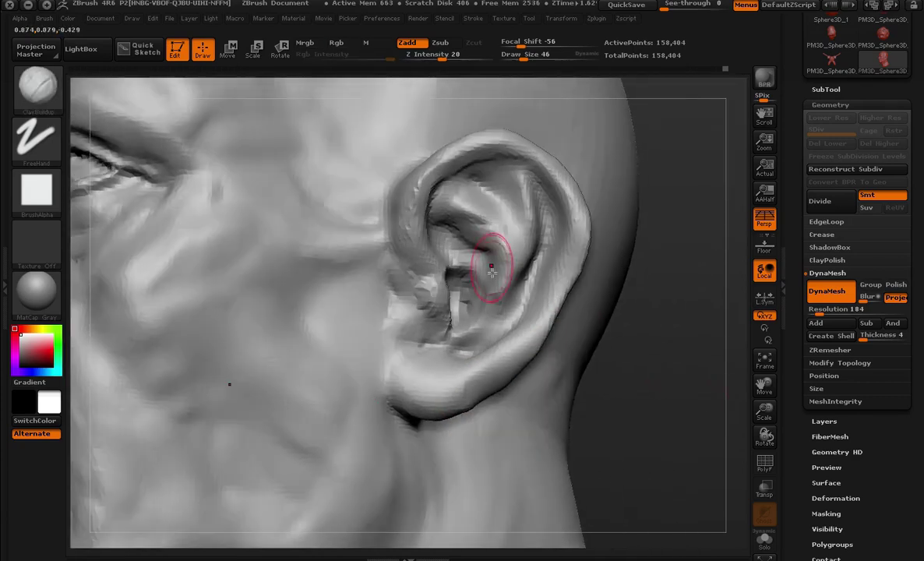
- Build up clay in the concha and sculpt a ridge along the ear's inner rim
drag(497, 303, 471, 330)
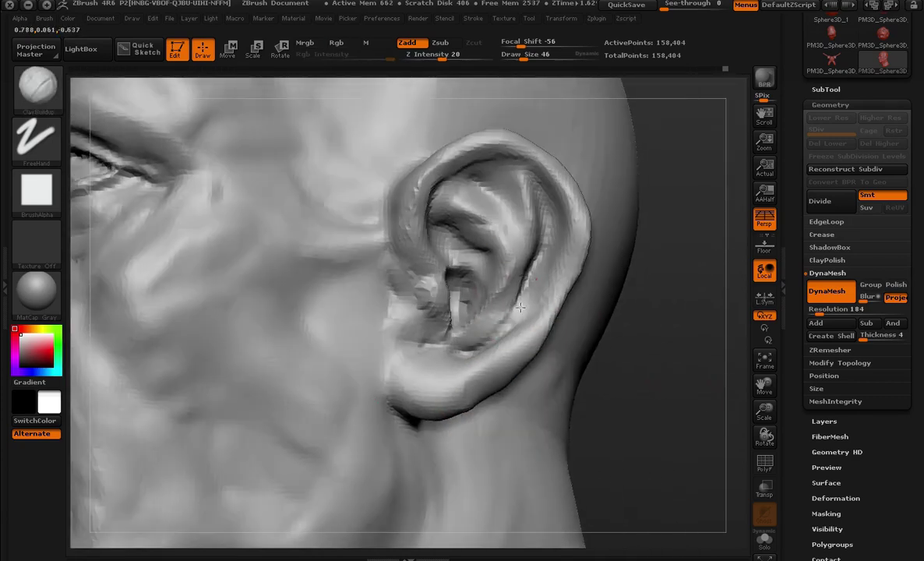
drag(519, 308, 526, 268)
drag(516, 288, 532, 218)
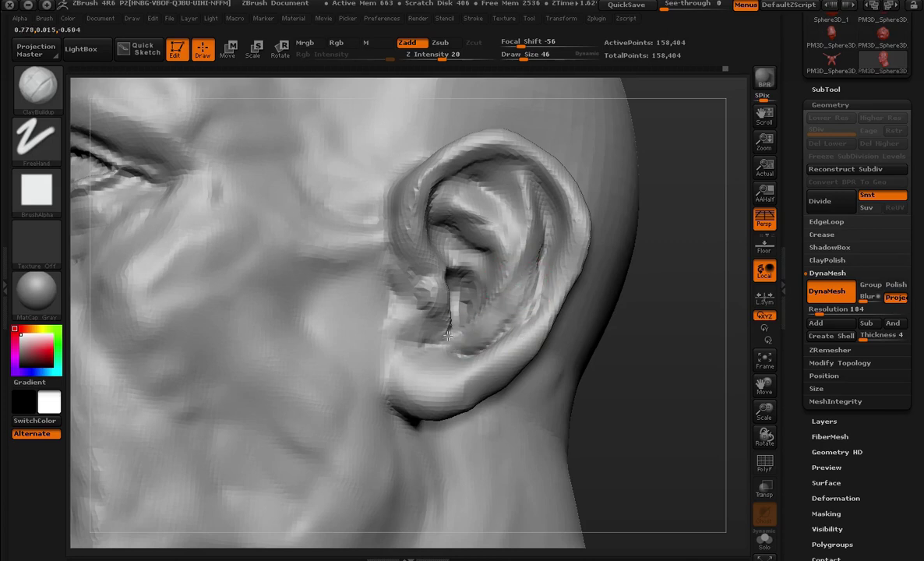
mouse_move(507, 185)
mouse_down()
mouse_move(526, 220)
mouse_move(517, 296)
mouse_up()
- Smooth the freshly sculpted inner ear surface
key(f)
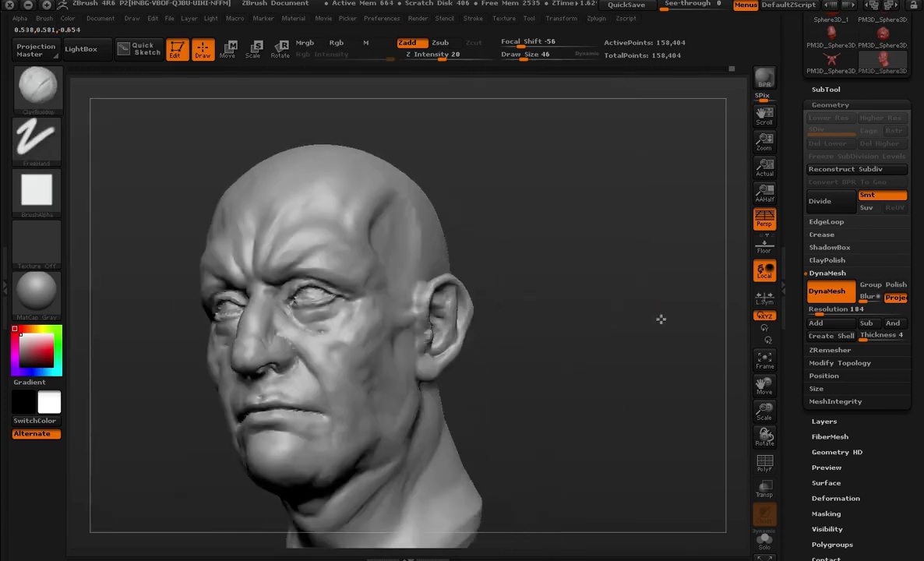
mouse_move(660, 319)
alt+mouse_down()
mouse_move(599, 296)
mouse_move(606, 222)
mouse_move(584, 242)
mouse_move(618, 386)
mouse_move(543, 248)
alt+mouse_up()
key(shift)
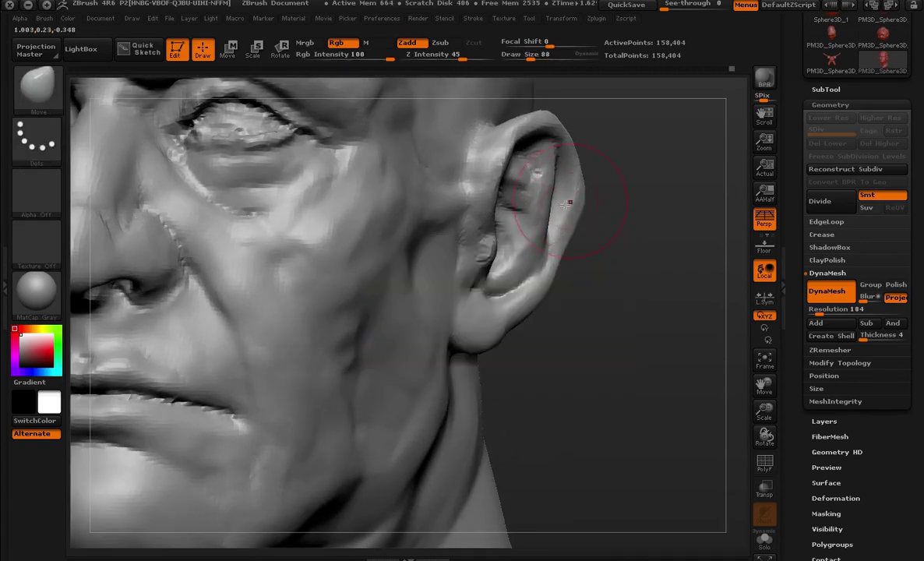
shift+drag(567, 204, 531, 304)
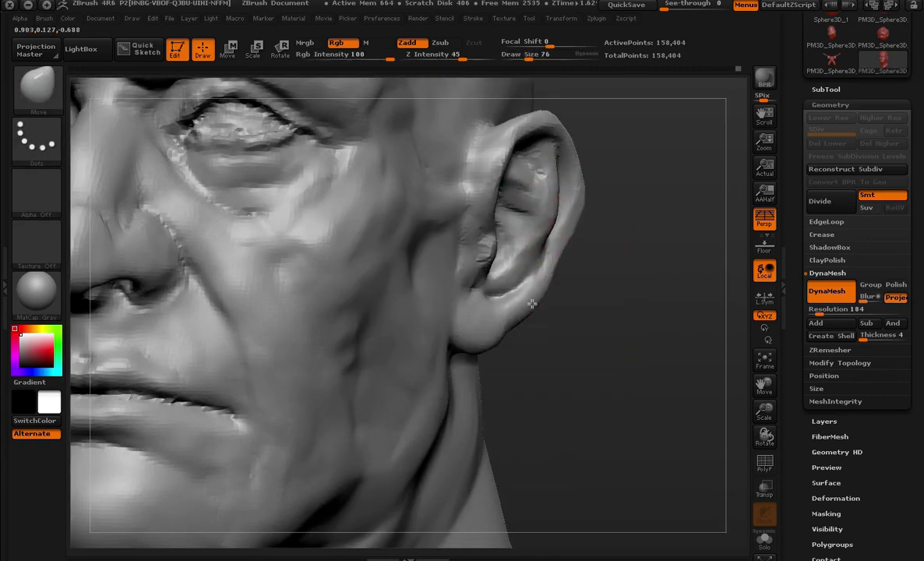
- Push the jaw and neck below the ear with the Move brush (B, M, V)
key(f)
mouse_move(574, 239)
mouse_down()
mouse_move(631, 303)
mouse_move(600, 342)
mouse_move(658, 320)
mouse_move(632, 326)
mouse_up()
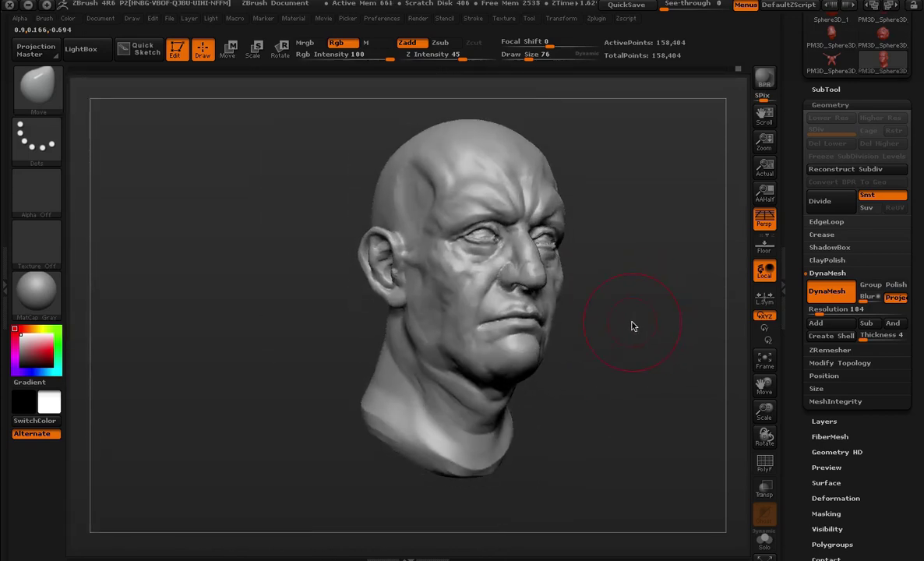
mouse_move(635, 209)
alt+mouse_down()
mouse_move(652, 221)
mouse_move(610, 229)
mouse_move(691, 210)
mouse_move(677, 168)
mouse_move(453, 278)
mouse_move(677, 266)
mouse_move(670, 284)
mouse_move(494, 284)
alt+mouse_up()
key(space)
key(space)
key(b)
key(m)
key(v)
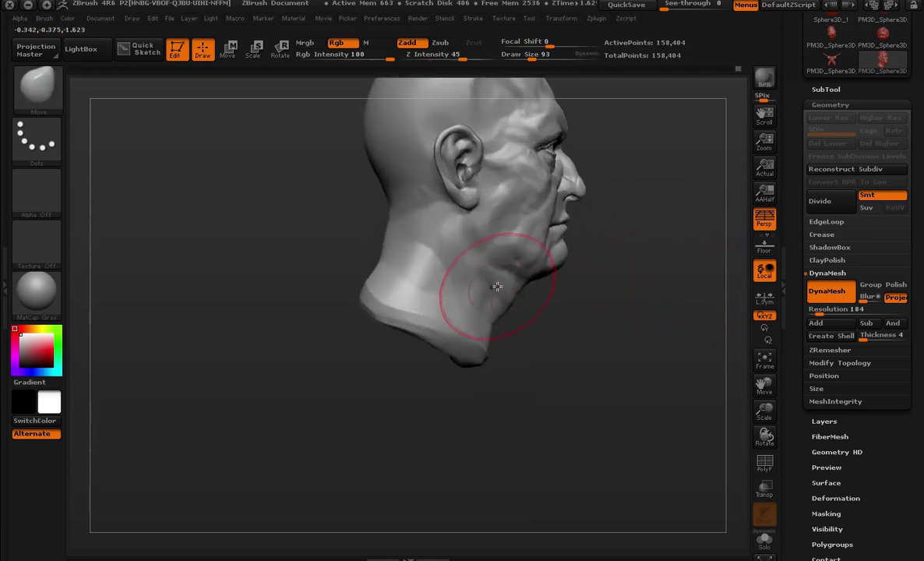
key(space)
mouse_move(599, 344)
mouse_down()
mouse_move(594, 303)
mouse_move(605, 297)
mouse_move(629, 315)
mouse_move(404, 277)
mouse_move(355, 285)
mouse_up()
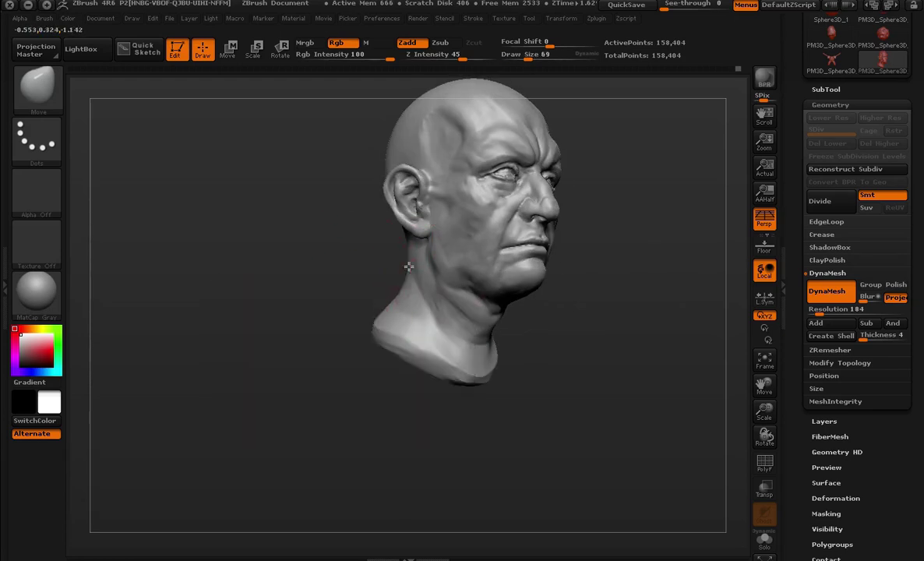
mouse_move(409, 266)
mouse_down()
mouse_move(321, 287)
mouse_move(313, 266)
mouse_move(400, 311)
mouse_move(384, 319)
mouse_up()
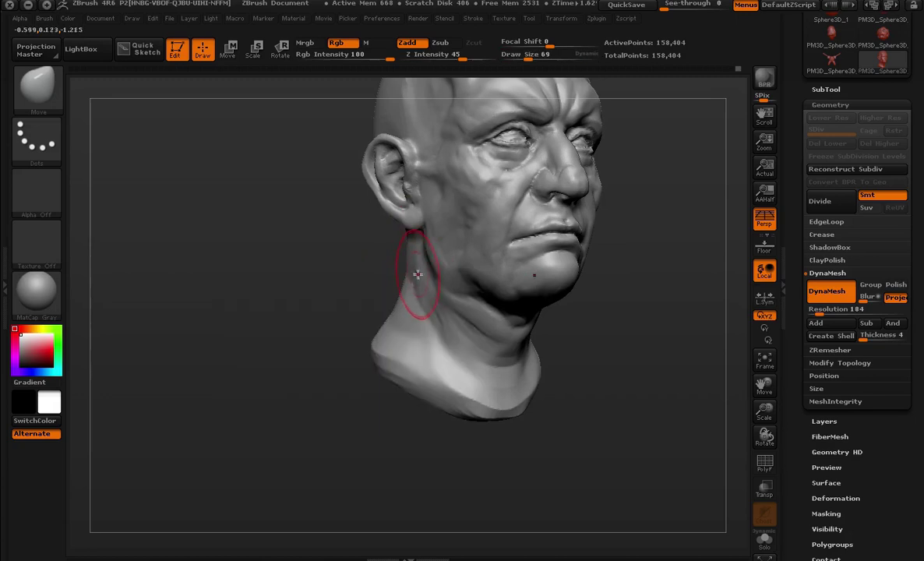
mouse_move(568, 350)
mouse_down()
mouse_move(552, 325)
mouse_move(650, 326)
mouse_move(635, 300)
mouse_move(524, 313)
mouse_up()
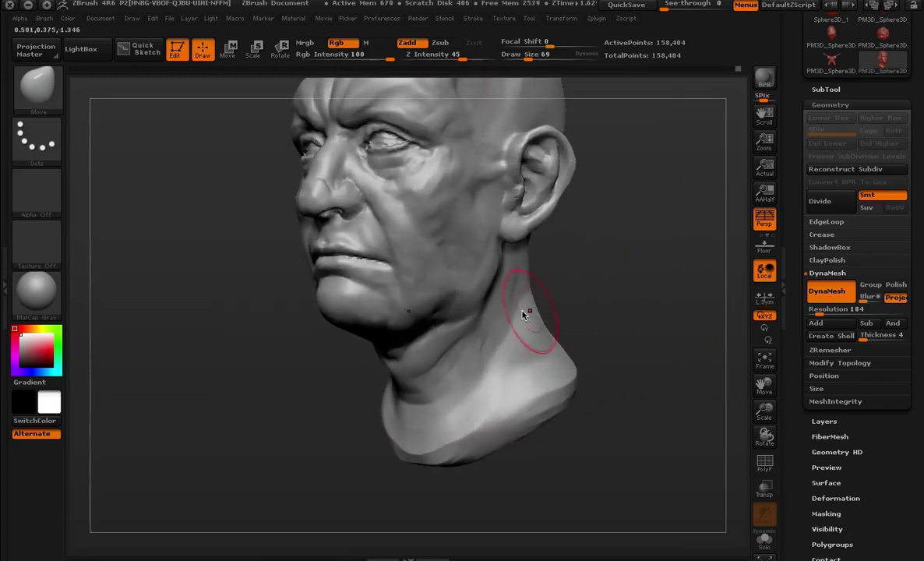
- Pick the Clay brush from the brush library
click(53, 112)
click(234, 156)
drag(233, 156, 258, 175)
- Switch to the Clay brush and set its draw size to 40
key(s)
drag(536, 268, 432, 270)
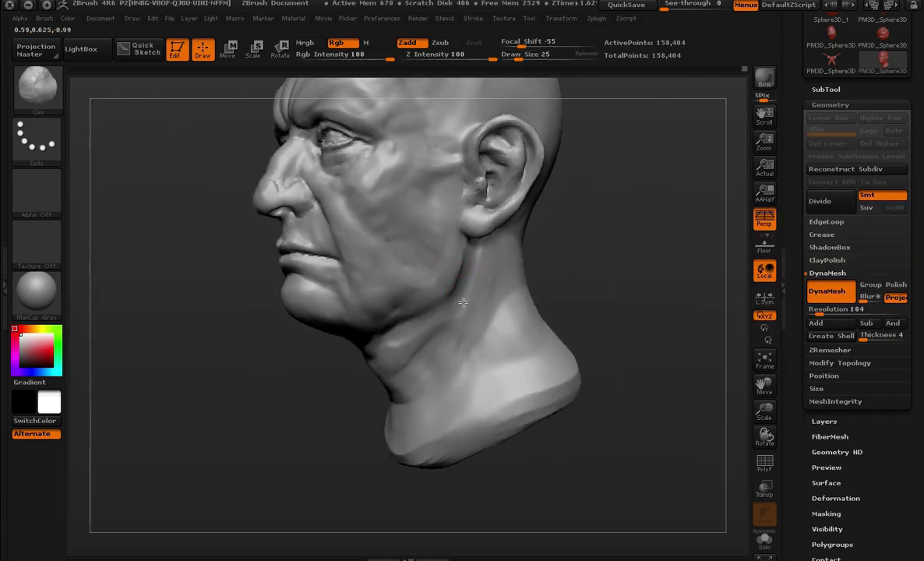
key(b)
key(c)
key(b)
key(s)
drag(469, 323, 488, 249)
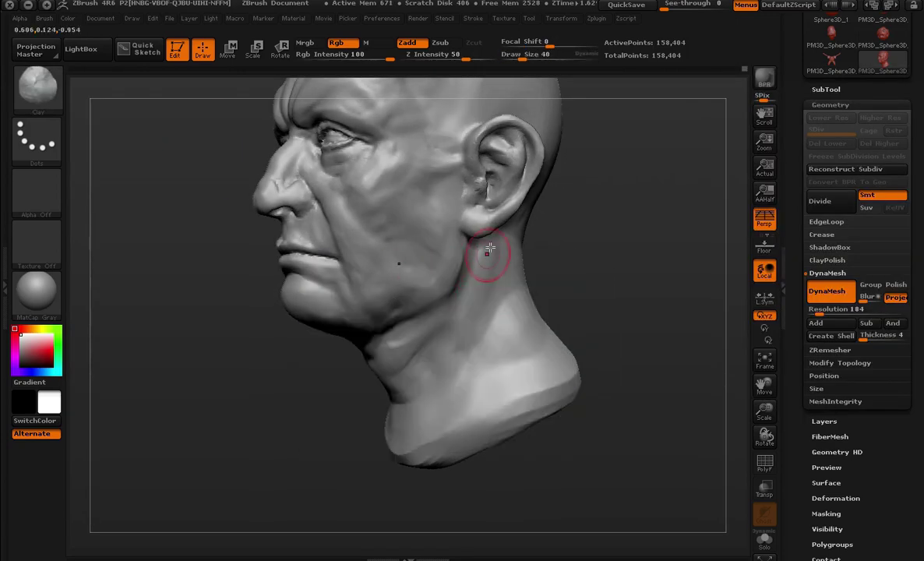
- Build clay over the neck muscles below the ear and under the jaw, checking front and profile views
drag(375, 390, 452, 328)
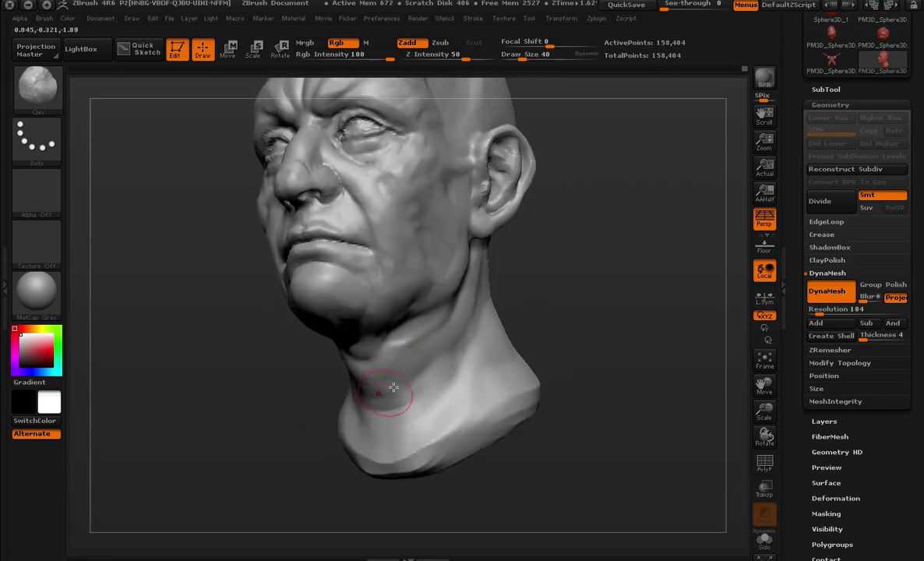
drag(309, 458, 386, 429)
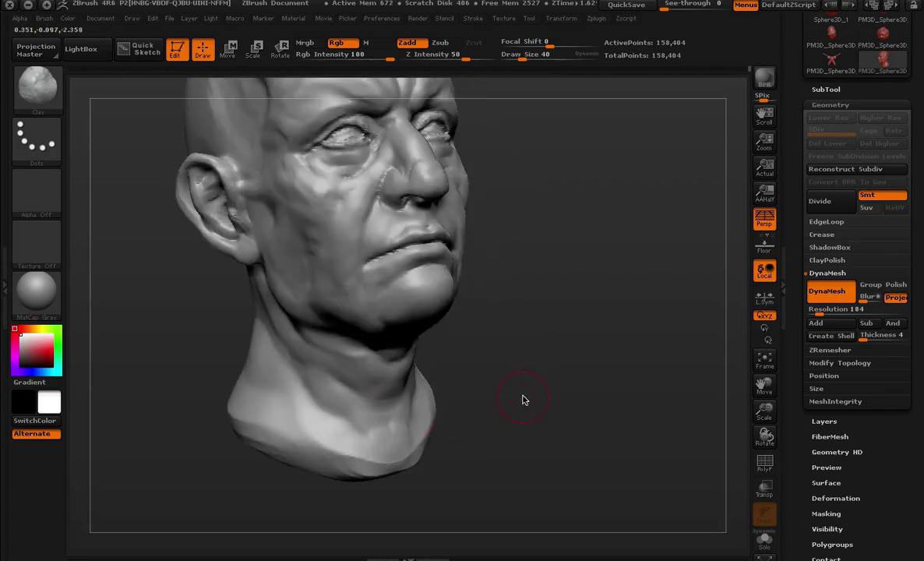
drag(523, 400, 455, 268)
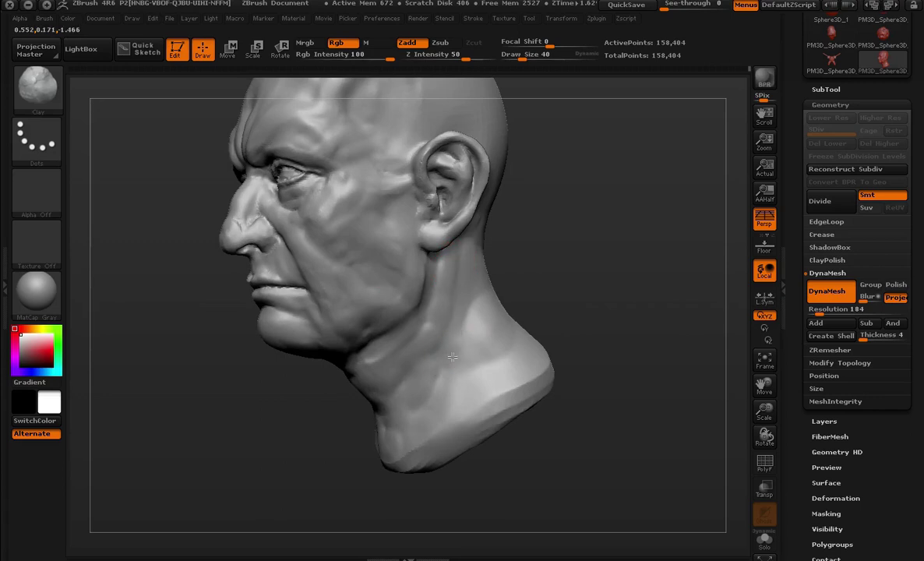
drag(534, 252, 461, 227)
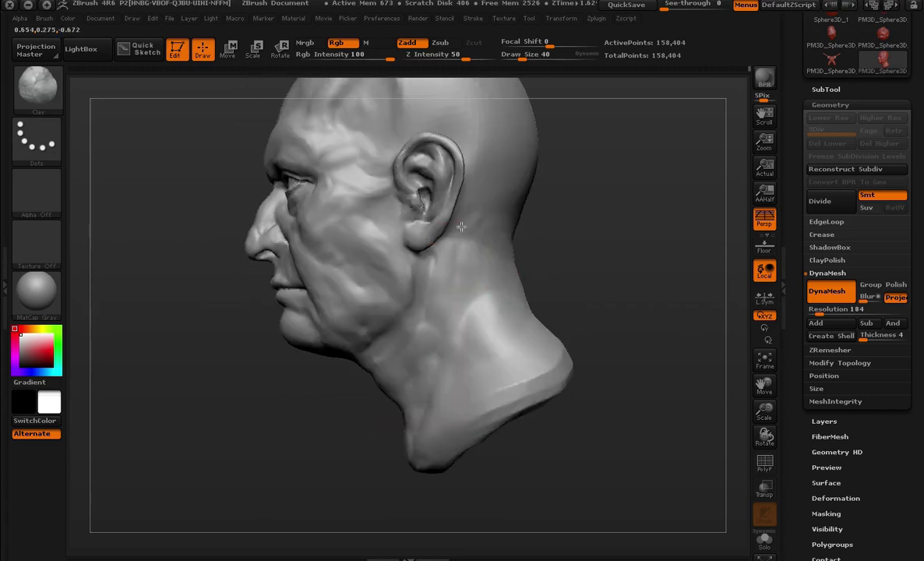
drag(430, 392, 396, 441)
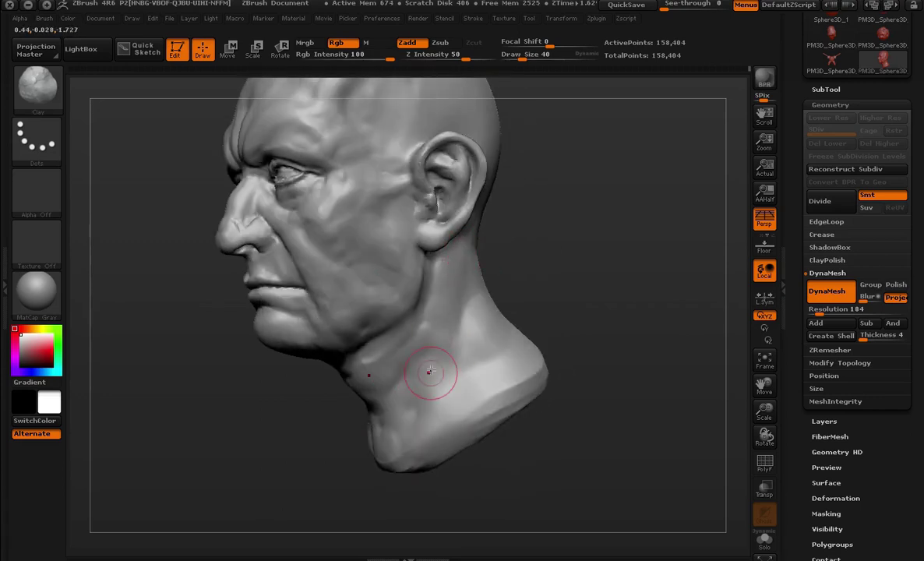
drag(482, 239, 463, 237)
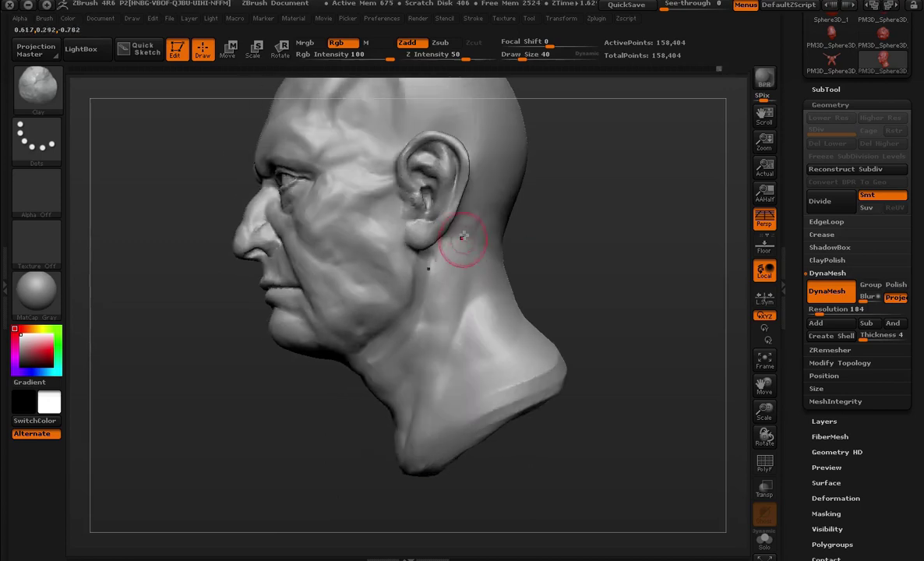
drag(341, 505, 392, 372)
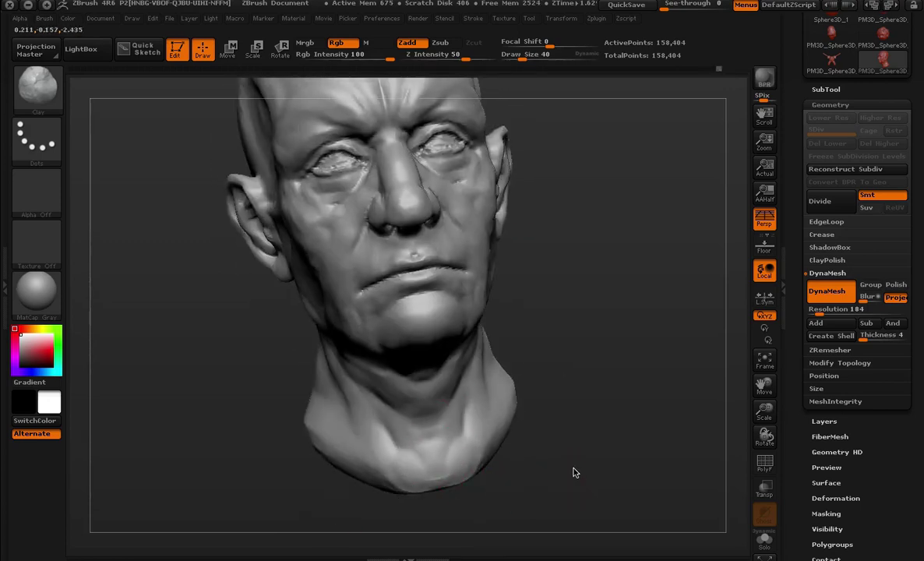
mouse_move(565, 386)
mouse_down()
mouse_move(638, 278)
mouse_move(646, 307)
mouse_move(471, 244)
mouse_up()
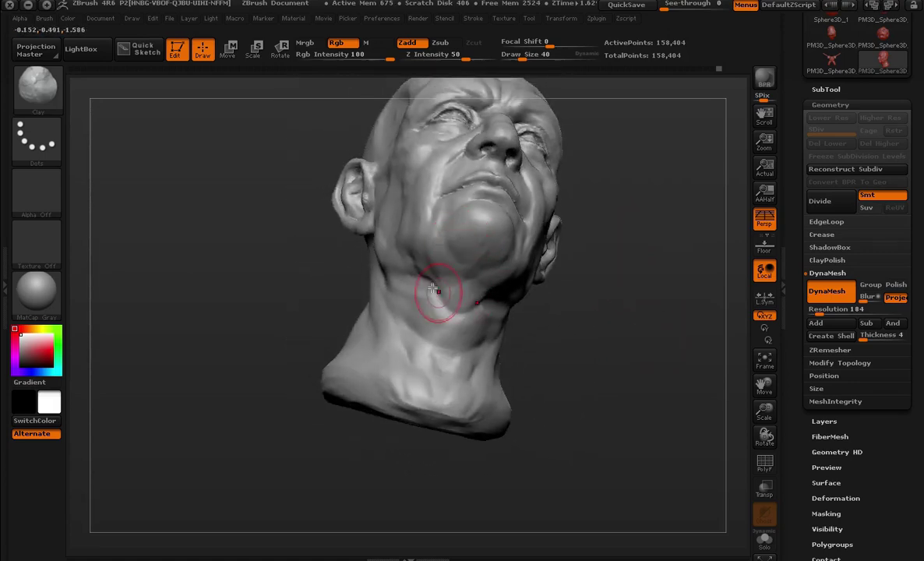
mouse_move(577, 426)
mouse_down()
mouse_move(583, 303)
mouse_move(519, 311)
mouse_move(621, 180)
mouse_move(623, 198)
mouse_move(574, 188)
mouse_move(598, 320)
mouse_move(647, 236)
mouse_move(635, 227)
mouse_up()
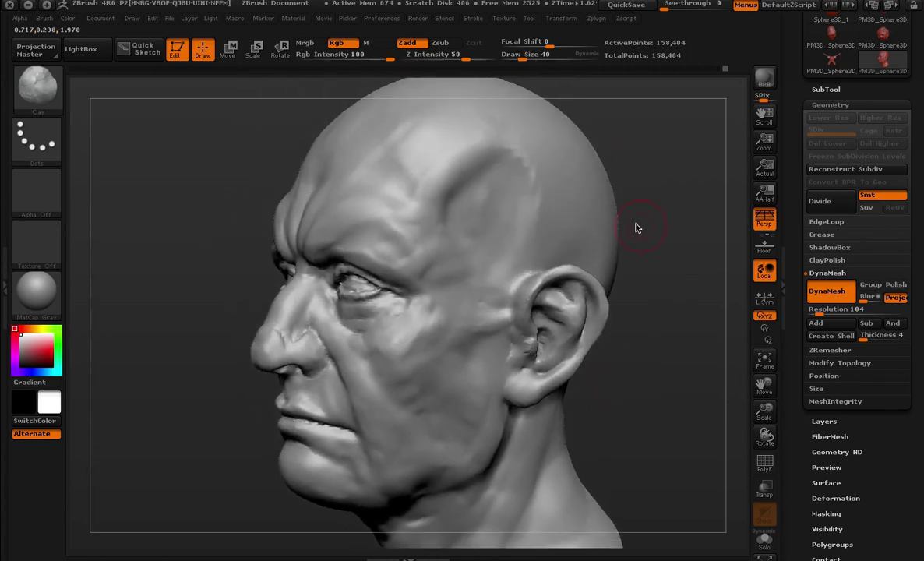
key(shift)
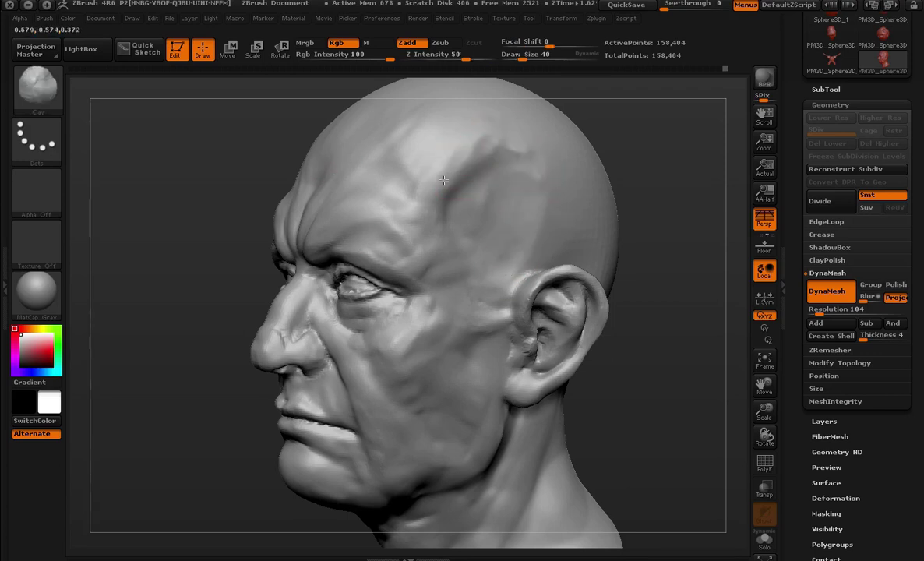
mouse_move(685, 198)
mouse_down()
mouse_move(725, 295)
mouse_move(495, 207)
mouse_up()
- Switch to ClayBuildup and build up clay on the forehead, temple and upper lip
click(37, 86)
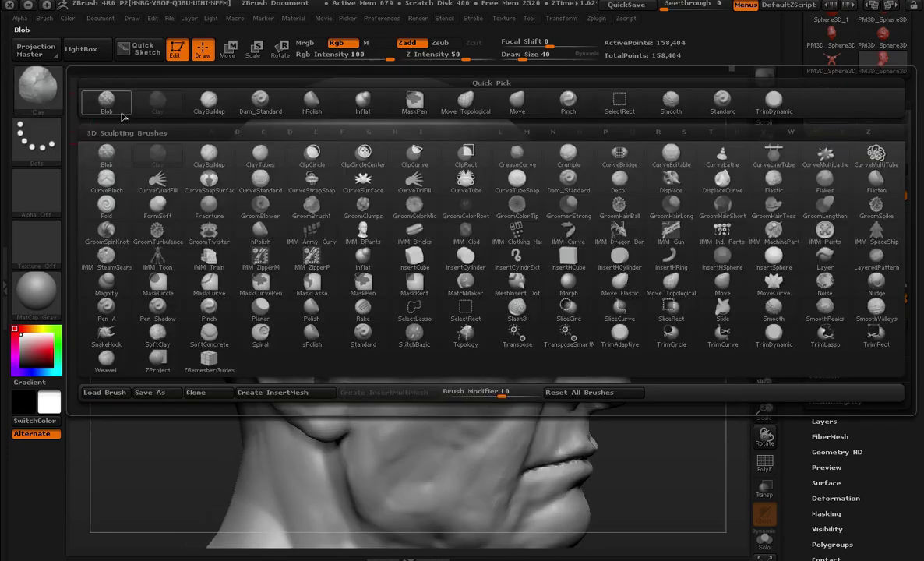
click(220, 109)
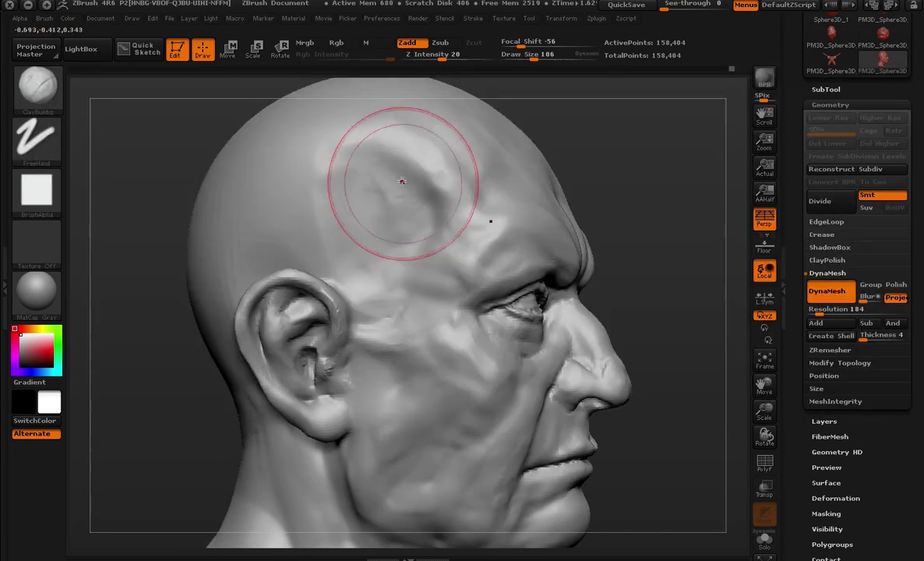
mouse_move(428, 202)
mouse_down()
mouse_move(367, 159)
mouse_move(350, 202)
mouse_move(366, 179)
mouse_up()
drag(391, 216, 427, 211)
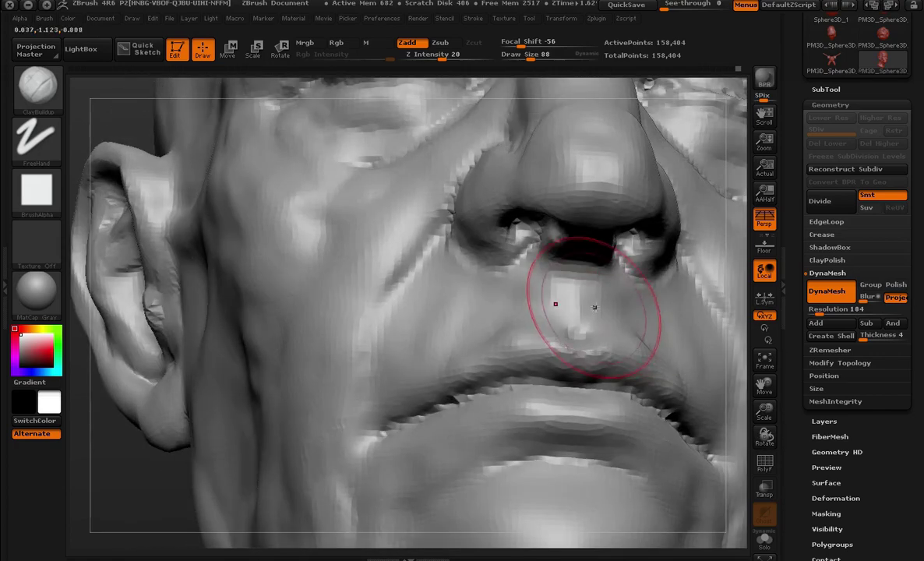
key(s)
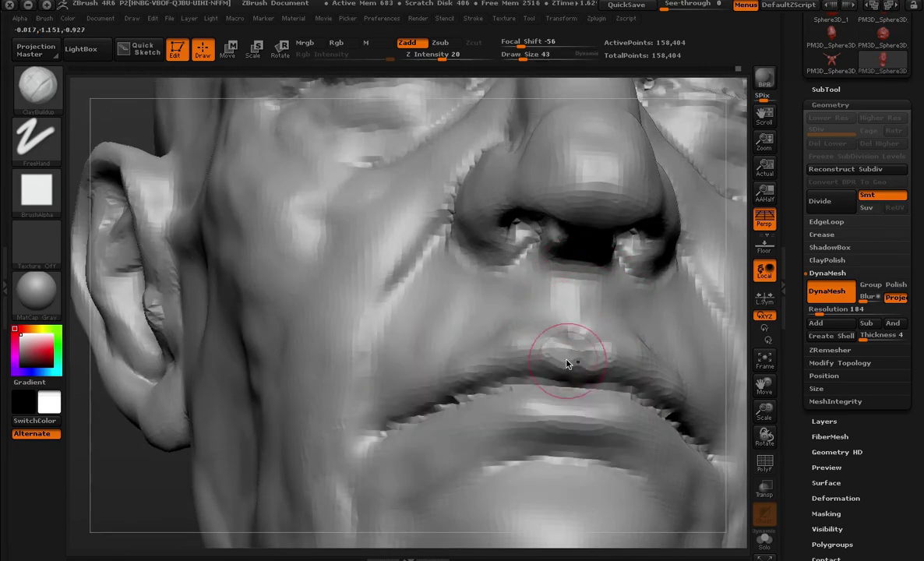
mouse_move(570, 357)
mouse_down()
mouse_move(544, 359)
mouse_move(561, 356)
mouse_up()
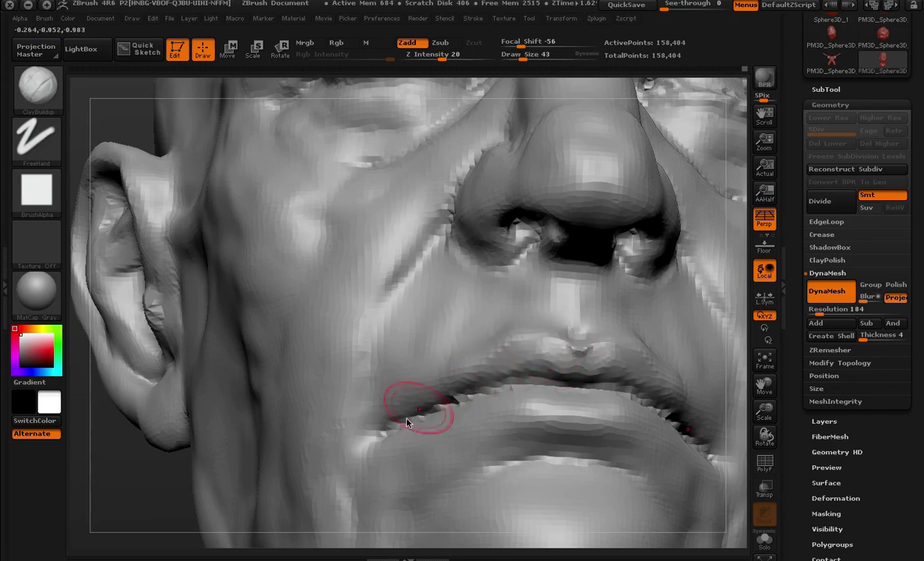
- Smooth the upper-lip and philtrum creases, then zoom in close on the mouth and chin
mouse_move(130, 459)
mouse_down()
mouse_move(169, 440)
mouse_move(136, 365)
mouse_move(454, 283)
mouse_up()
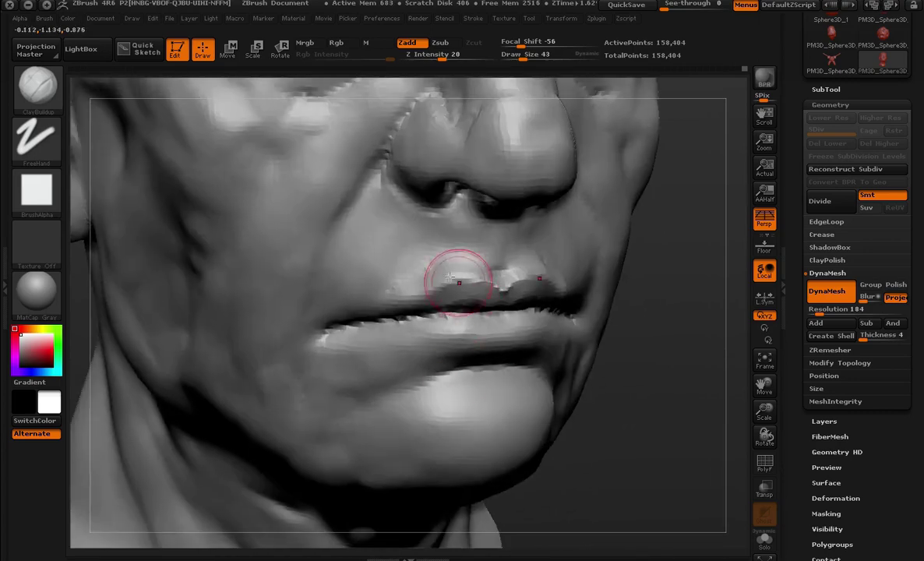
key(shift)
drag(516, 274, 533, 333)
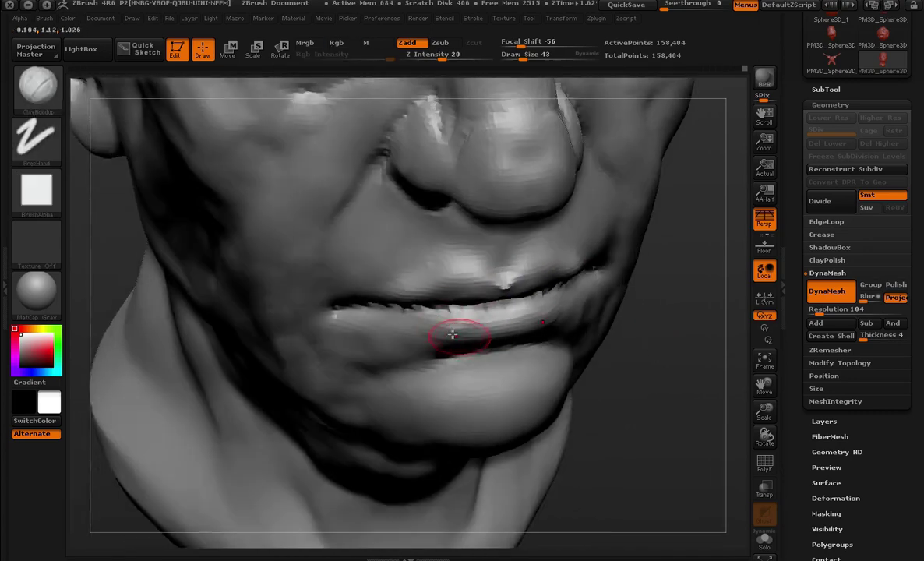
key(f)
mouse_move(557, 254)
mouse_down()
mouse_move(624, 270)
mouse_move(717, 367)
mouse_move(483, 233)
mouse_up()
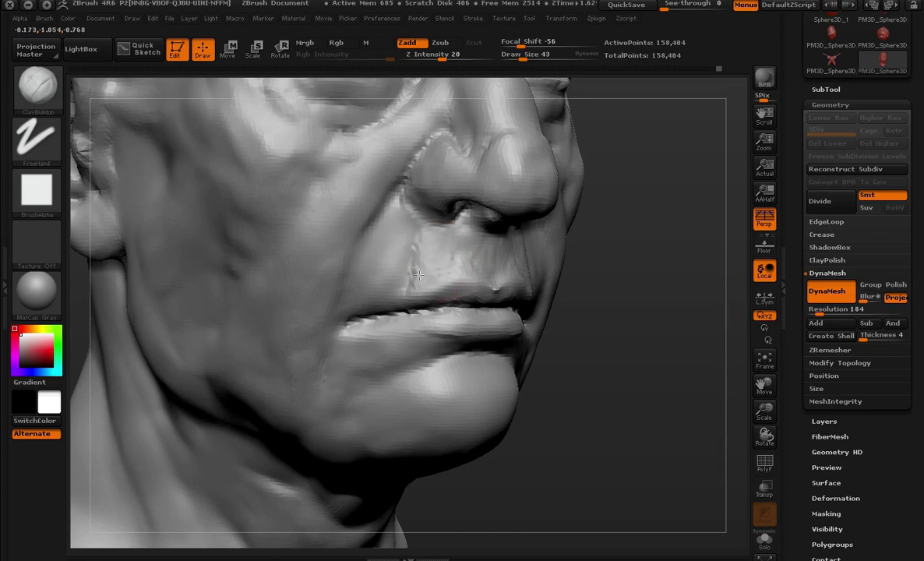
shift+drag(382, 265, 385, 222)
mouse_move(592, 257)
mouse_down()
mouse_move(605, 249)
mouse_move(587, 264)
mouse_move(545, 220)
mouse_move(629, 334)
mouse_move(464, 288)
mouse_up()
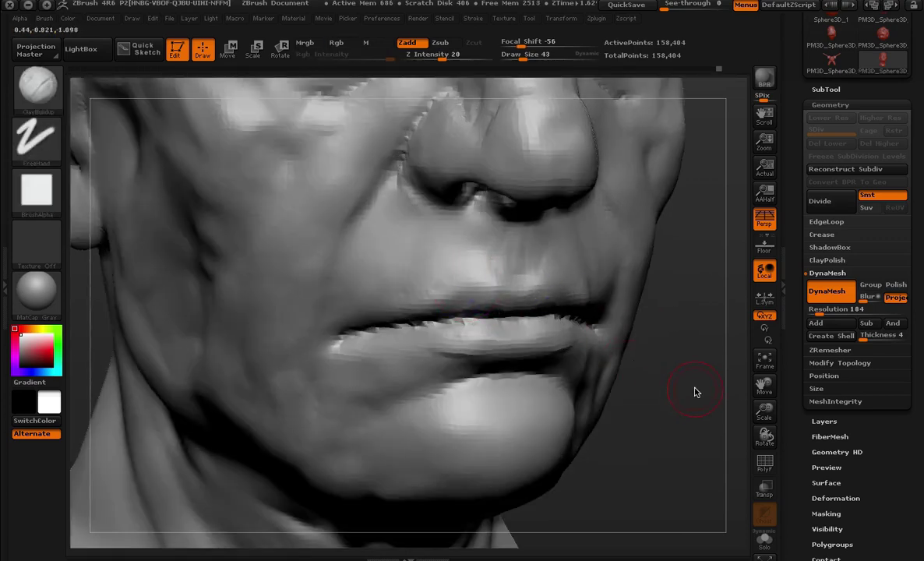
mouse_move(695, 392)
alt+mouse_down()
mouse_move(664, 305)
mouse_move(677, 318)
mouse_move(606, 227)
alt+mouse_up()
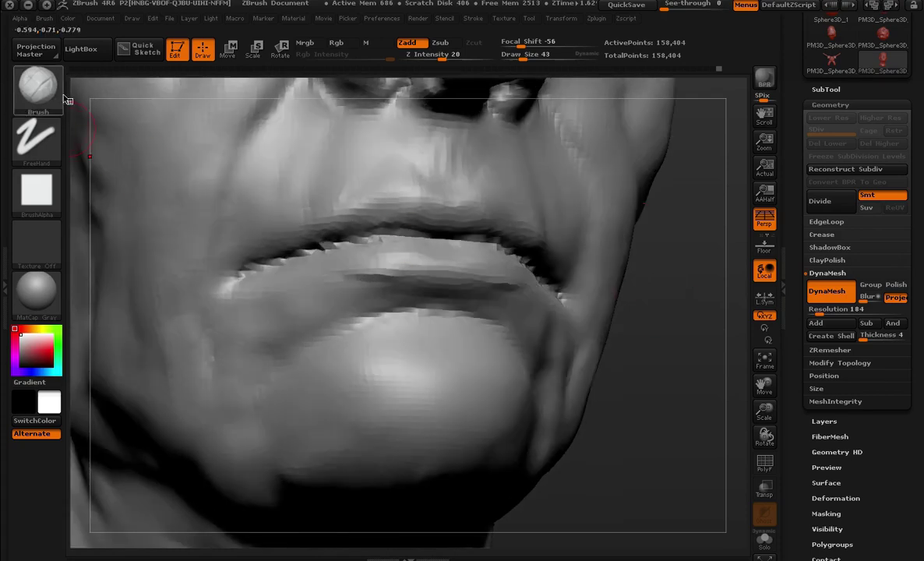
- Select Dam_Standard at draw size 27 and carve creases along the upper and lower lip edges
click(38, 88)
click(256, 97)
key(space)
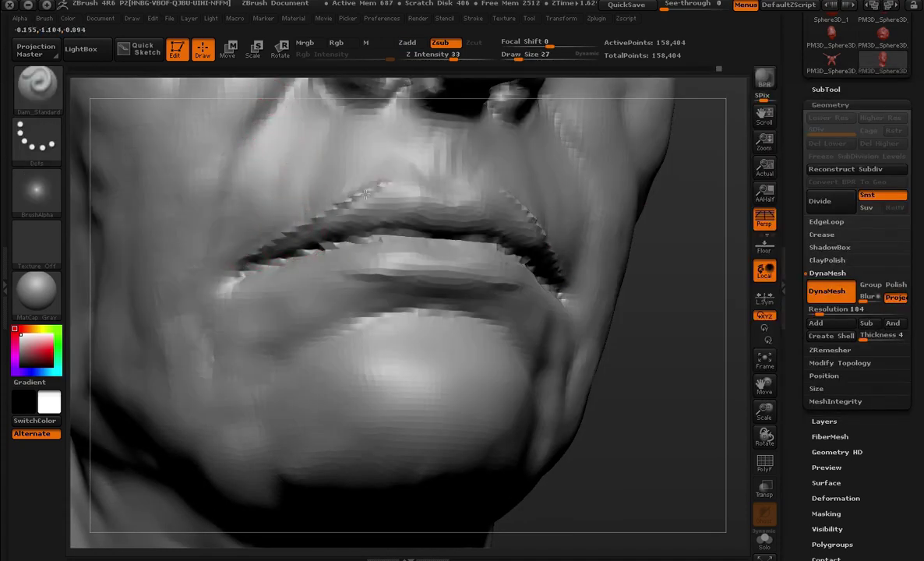
drag(365, 193, 452, 190)
mouse_move(662, 366)
alt+mouse_down()
mouse_move(587, 245)
mouse_move(639, 311)
alt+mouse_up()
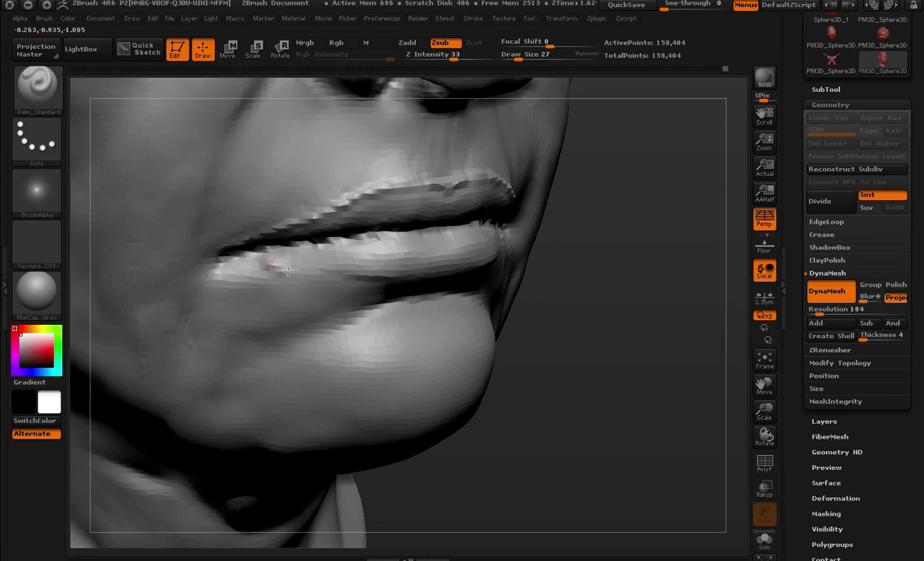
drag(288, 270, 368, 280)
mouse_move(627, 324)
alt+mouse_down()
mouse_move(503, 144)
mouse_move(552, 223)
mouse_move(617, 232)
mouse_move(619, 212)
mouse_move(594, 312)
mouse_move(600, 283)
mouse_move(704, 467)
mouse_move(707, 309)
alt+mouse_up()
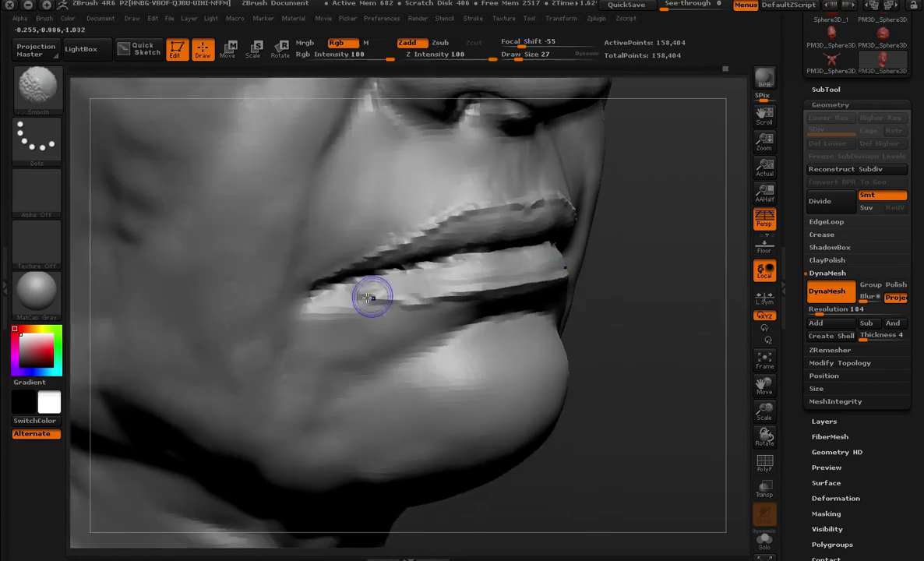
- Soften the lip edges slightly and view the nose and mouth frontally
shift+drag(367, 296, 553, 281)
shift+drag(351, 273, 450, 263)
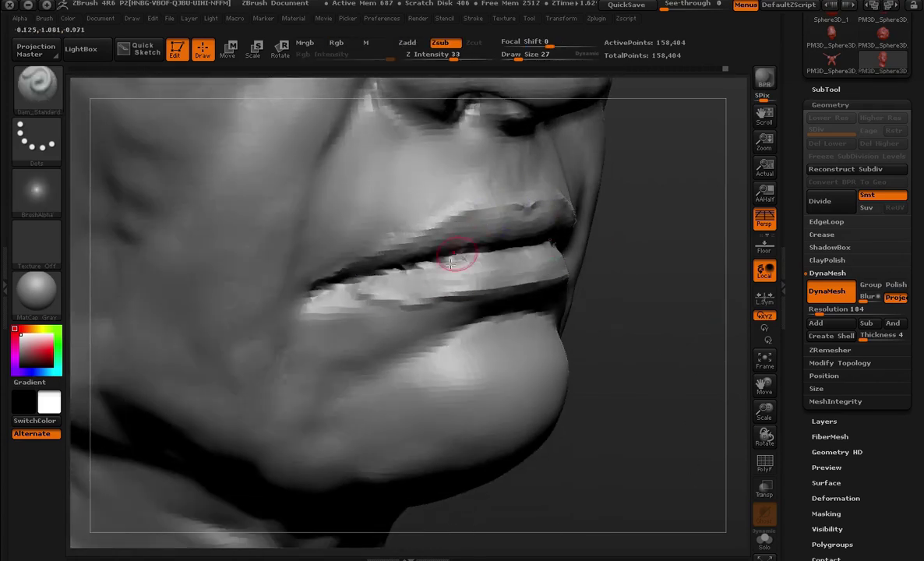
drag(512, 266, 507, 240)
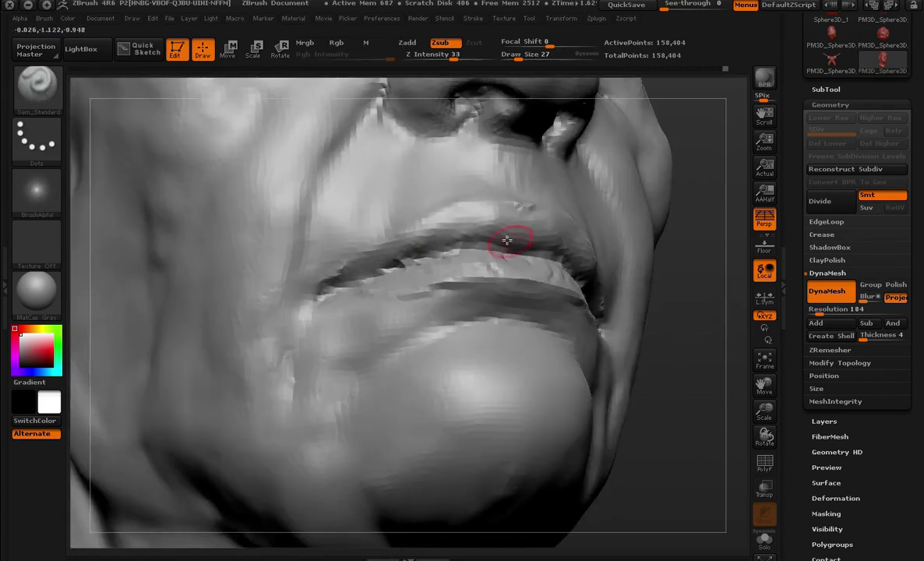
drag(701, 234, 658, 347)
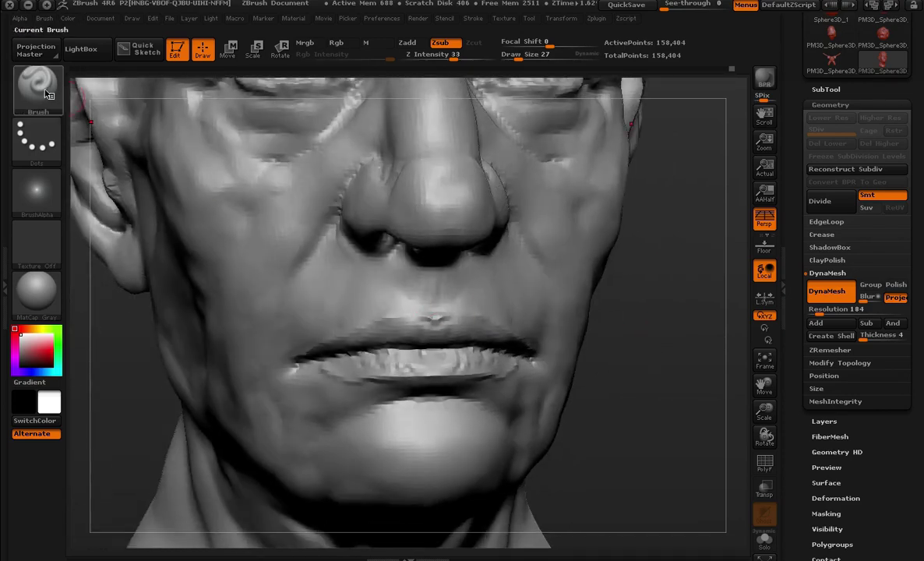
- Switch to the Clay brush at draw size 55 and refine under the nose, chin and neck
click(46, 94)
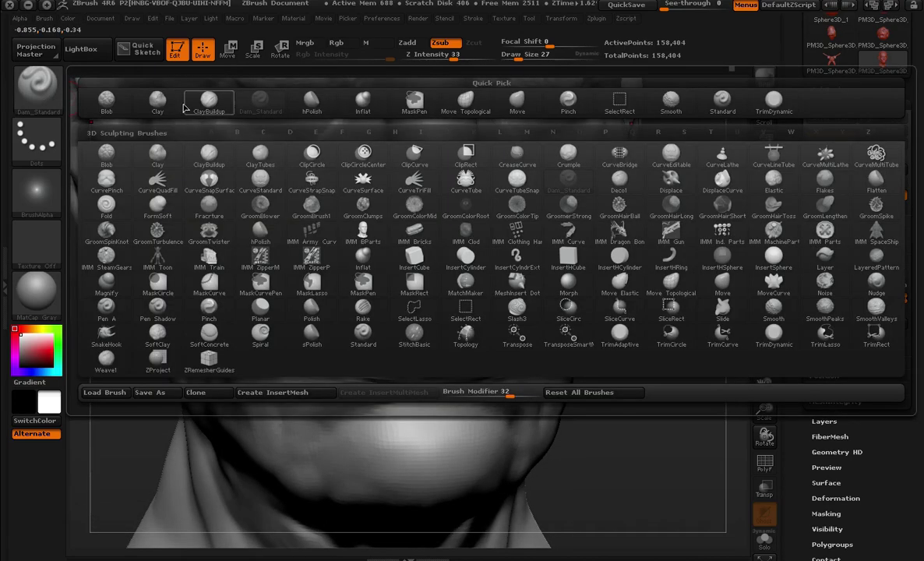
key(c)
key(l)
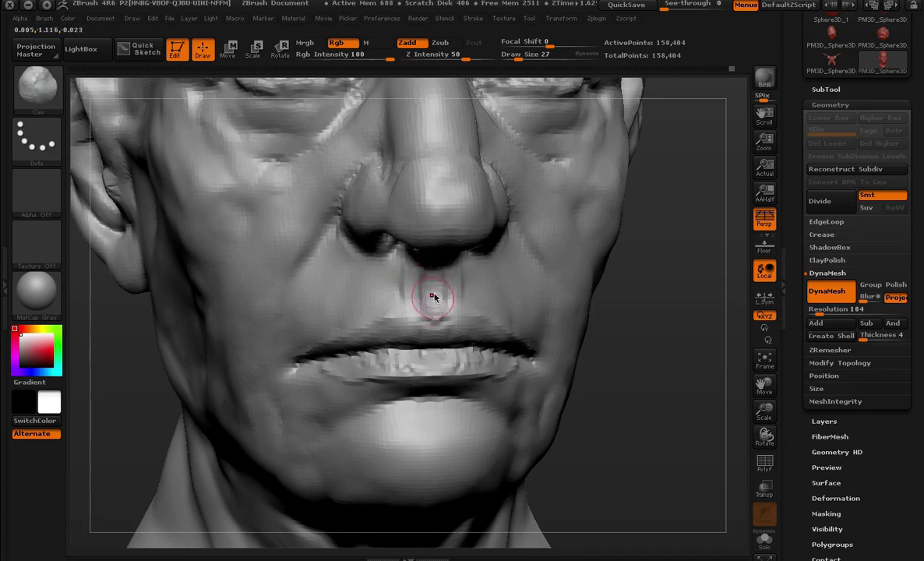
key(f)
mouse_move(570, 319)
mouse_down()
mouse_move(614, 373)
mouse_move(629, 336)
mouse_move(418, 270)
mouse_up()
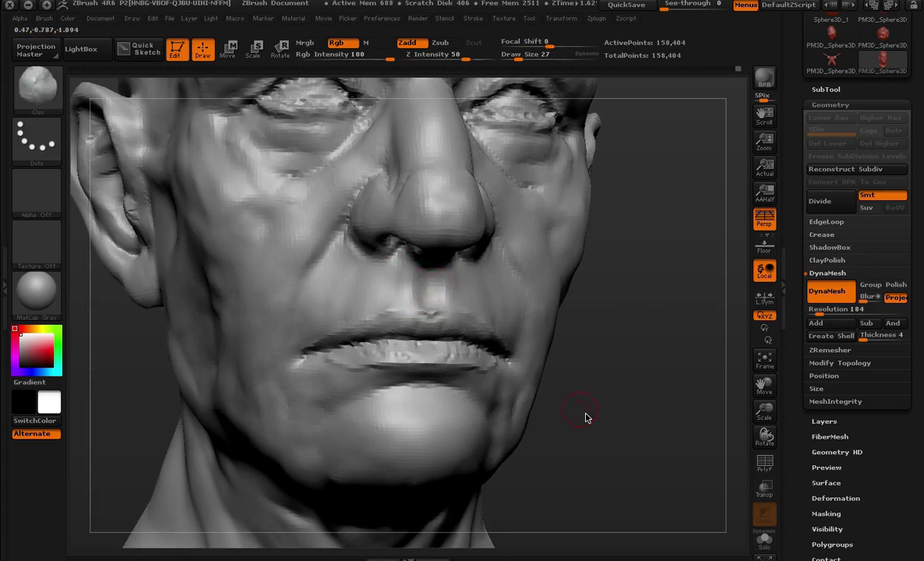
key(f)
mouse_move(586, 418)
mouse_down()
mouse_move(571, 322)
mouse_move(532, 309)
mouse_move(541, 208)
mouse_move(533, 193)
mouse_move(581, 243)
mouse_move(600, 299)
mouse_move(646, 274)
mouse_move(398, 345)
mouse_move(636, 266)
mouse_move(458, 213)
mouse_move(418, 252)
mouse_up()
key(space)
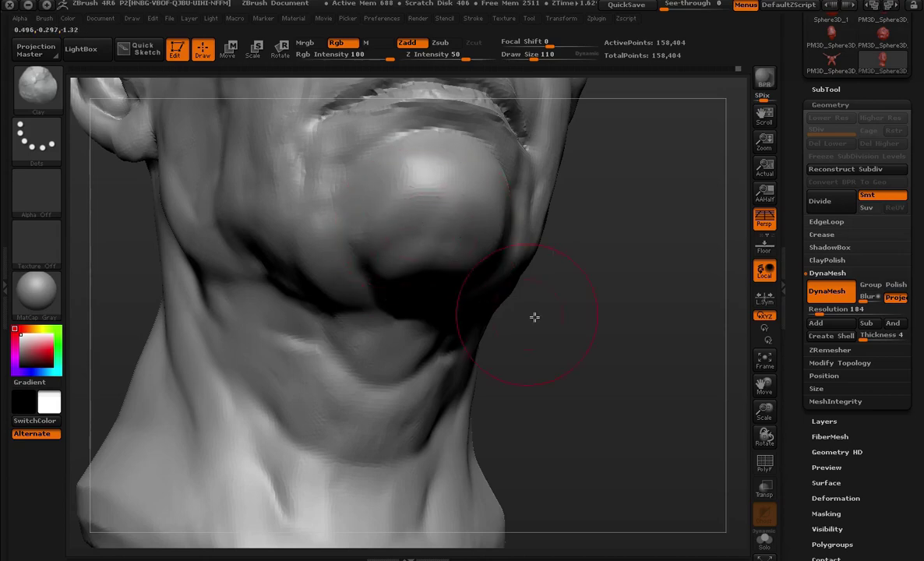
key(space)
mouse_move(535, 317)
mouse_down()
mouse_move(392, 186)
mouse_move(385, 315)
mouse_up()
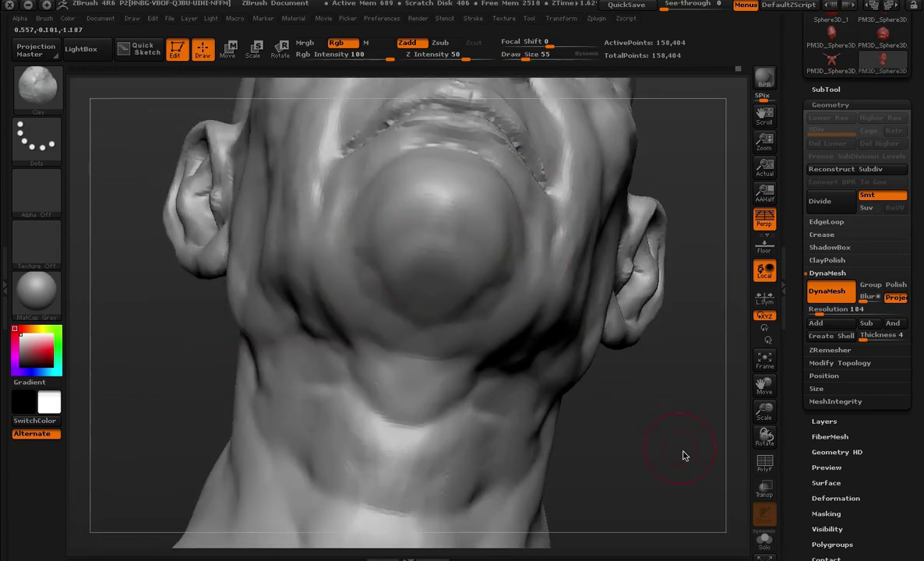
key(f)
mouse_move(683, 456)
mouse_down()
mouse_move(574, 331)
mouse_move(592, 252)
mouse_move(605, 261)
mouse_move(597, 262)
mouse_move(646, 272)
mouse_move(635, 261)
mouse_move(689, 304)
mouse_move(662, 268)
mouse_move(649, 279)
mouse_move(660, 270)
mouse_move(660, 283)
mouse_up()
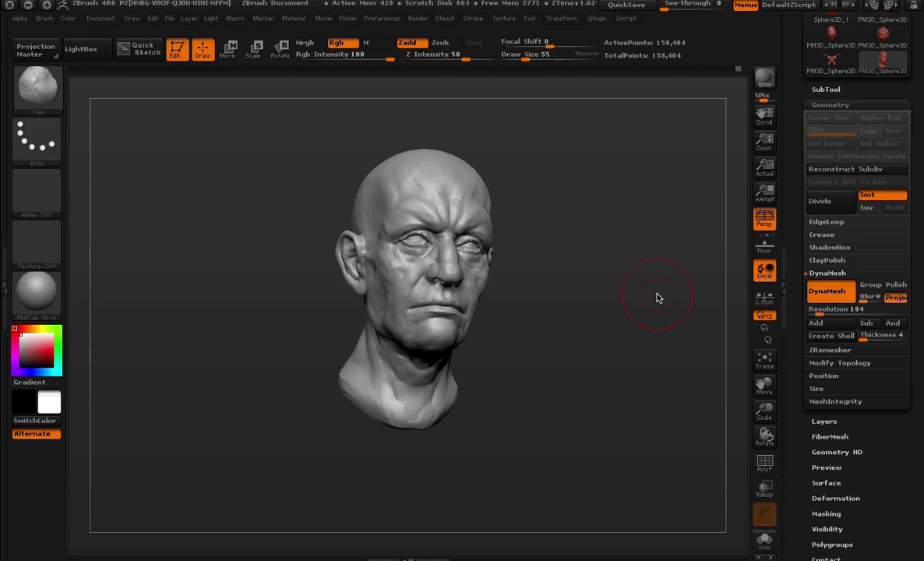
- Reshape the side of the head with the Move brush at size 125
mouse_move(657, 296)
mouse_down()
mouse_move(594, 254)
mouse_move(615, 252)
mouse_up()
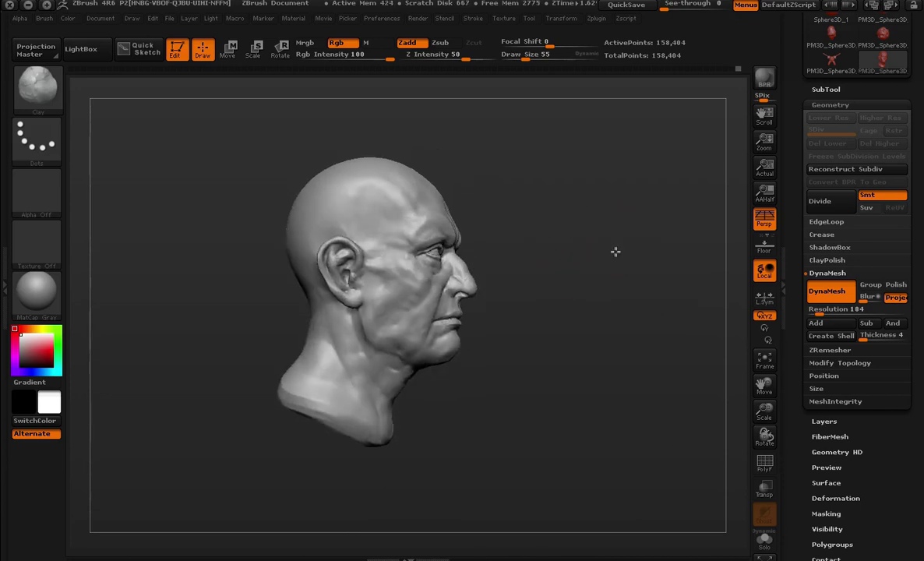
text(bmv)
text(125)
key(Return)
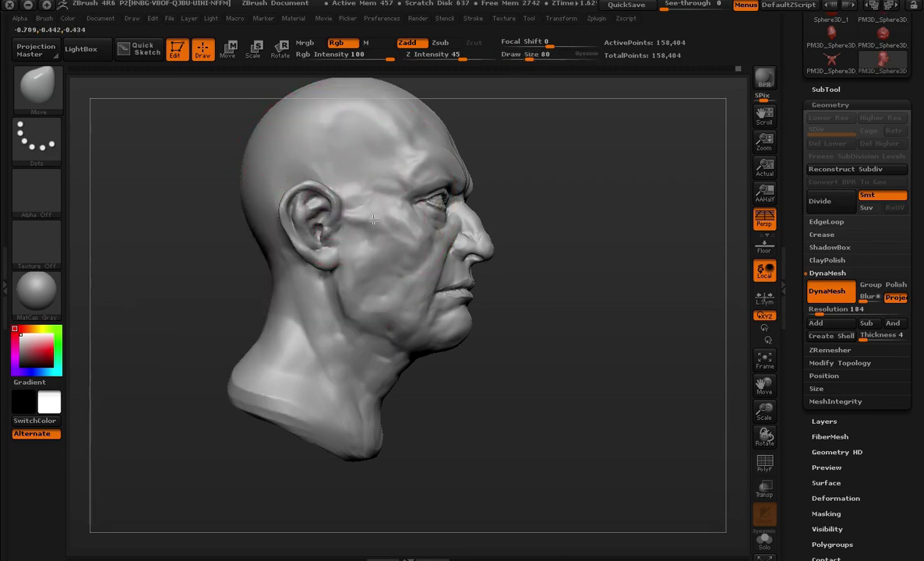
drag(361, 196, 336, 223)
alt+drag(662, 234, 688, 180)
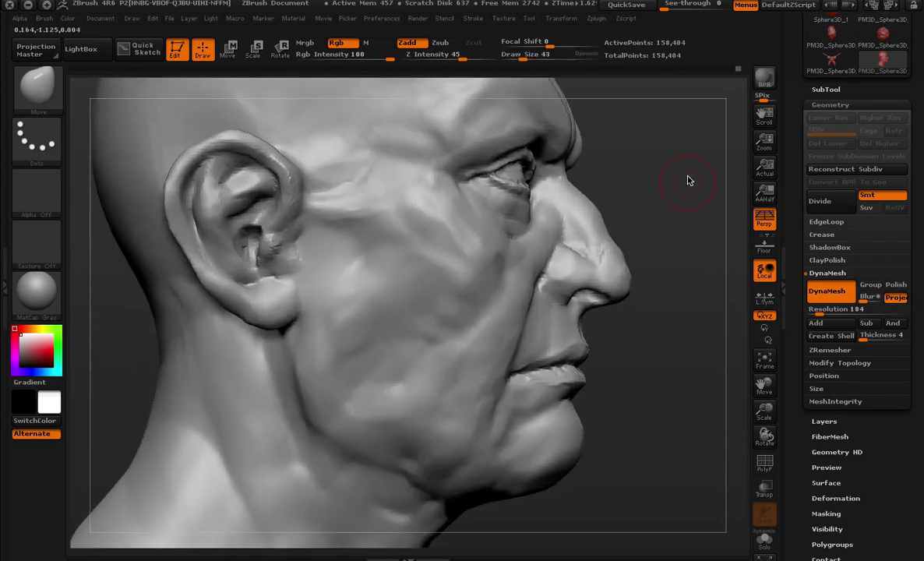
- Build up the cheek, ear area and eye region with ClayBuildup, smoothing the skin before the ear
click(60, 86)
click(201, 98)
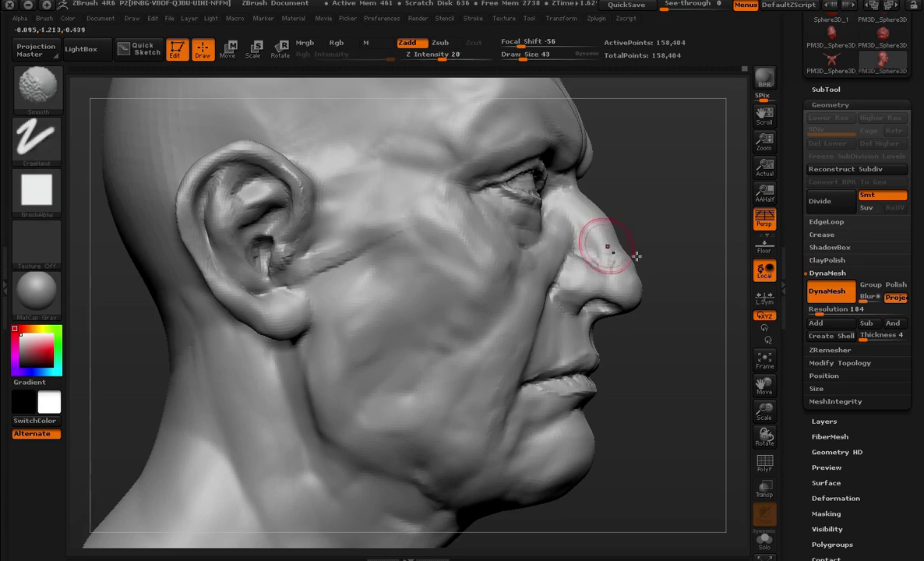
mouse_move(633, 255)
alt+mouse_down()
mouse_move(654, 301)
mouse_move(695, 299)
mouse_move(377, 208)
alt+mouse_up()
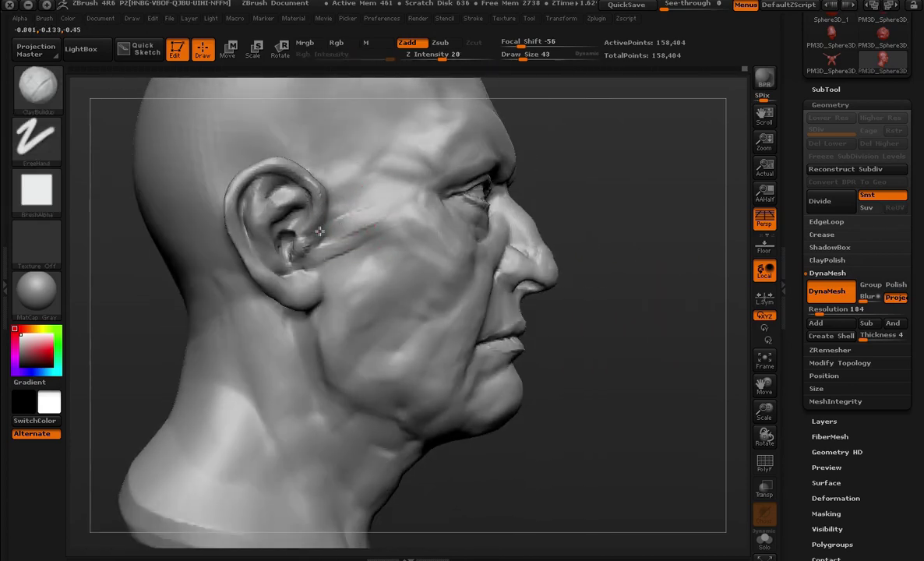
key(shift)
mouse_move(592, 257)
alt+mouse_down()
mouse_move(625, 299)
mouse_move(633, 286)
mouse_move(327, 235)
alt+mouse_up()
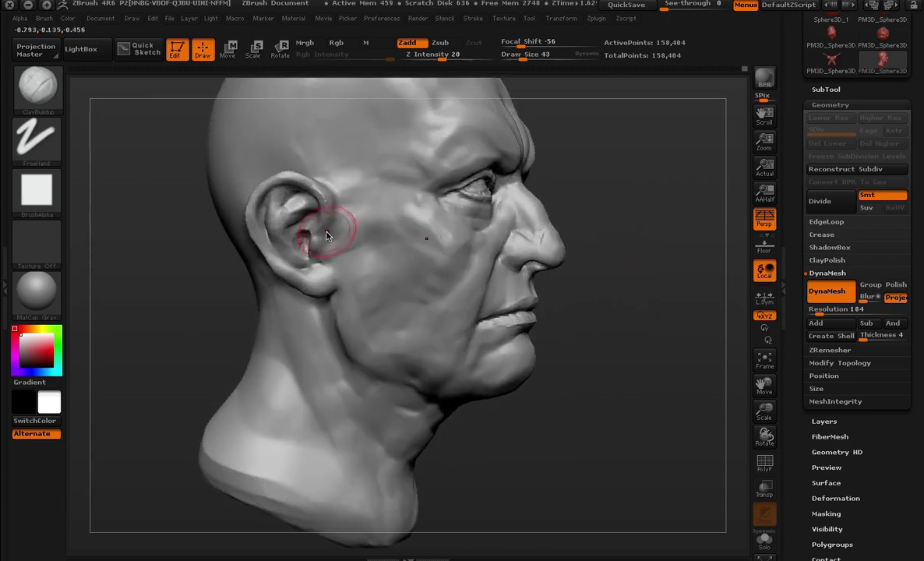
key(shift)
mouse_move(608, 234)
alt+mouse_down()
mouse_move(646, 211)
mouse_move(619, 215)
mouse_move(659, 292)
mouse_move(595, 225)
alt+mouse_up()
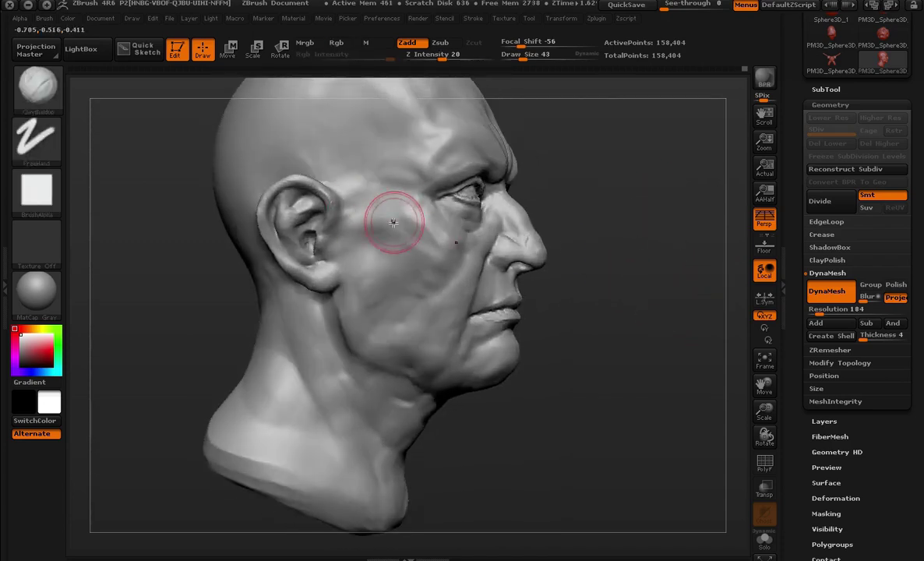
mouse_move(537, 183)
mouse_down()
mouse_move(618, 161)
mouse_move(635, 195)
mouse_move(579, 211)
mouse_move(635, 237)
mouse_move(592, 248)
mouse_move(598, 240)
mouse_move(582, 240)
mouse_move(576, 200)
mouse_move(627, 227)
mouse_move(608, 203)
mouse_move(528, 161)
mouse_move(540, 233)
mouse_move(631, 254)
mouse_move(611, 261)
mouse_up()
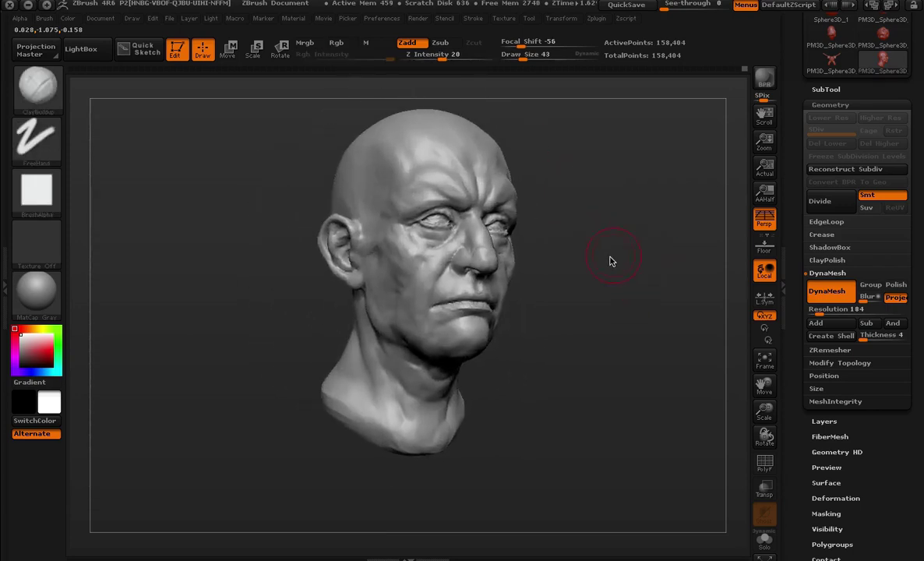
alt+drag(520, 330, 682, 377)
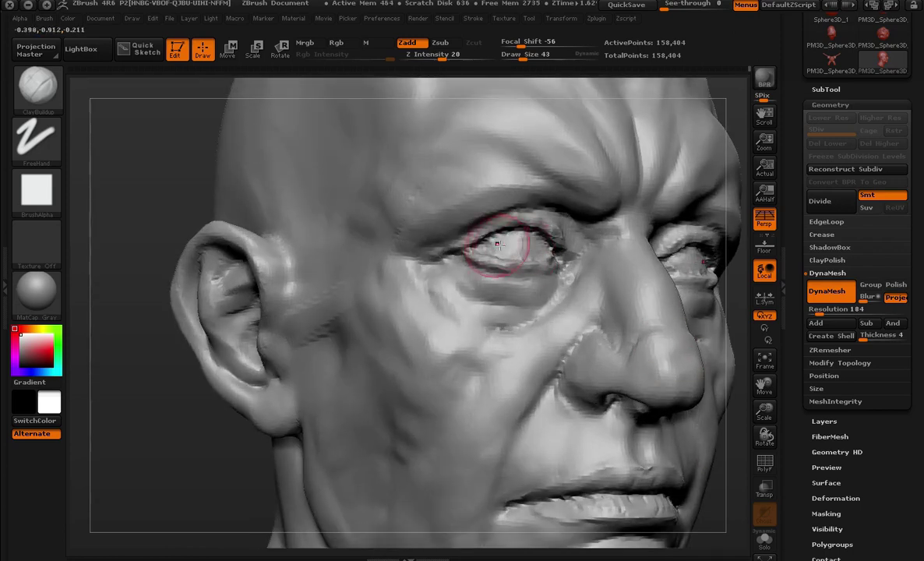
alt+drag(262, 427, 216, 229)
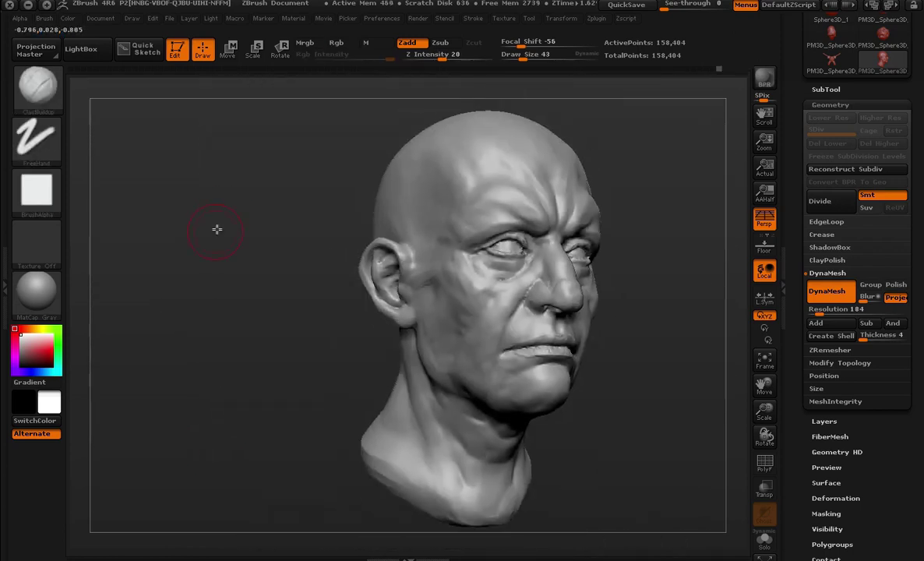